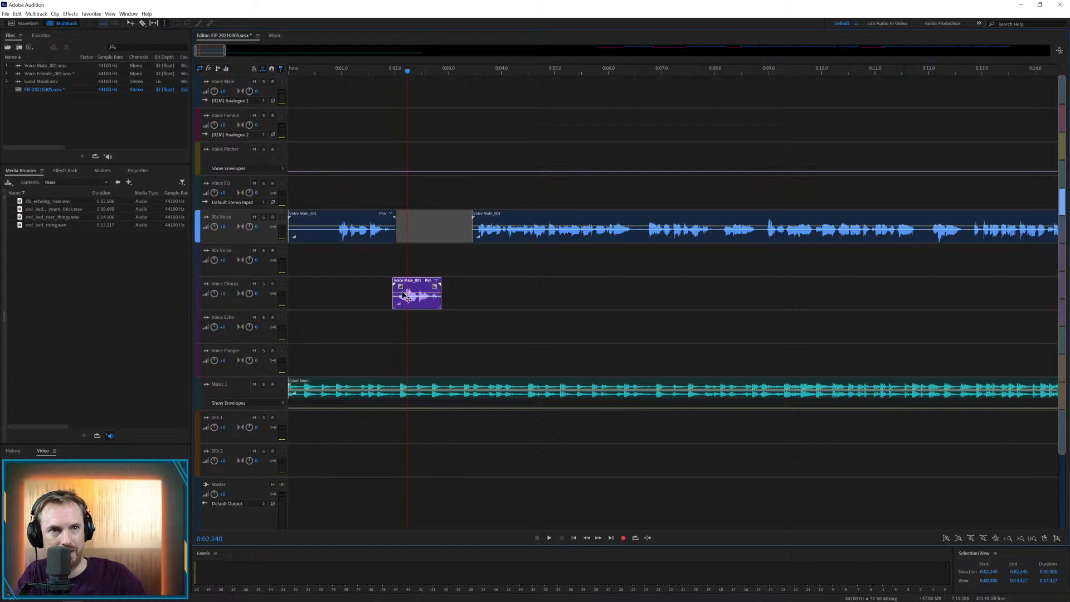
Move the short Voice Male clip to the Voice Echo track and the long remaining one to Voice Chorus at about 3.1 s
left_click(349, 292)
key("space")
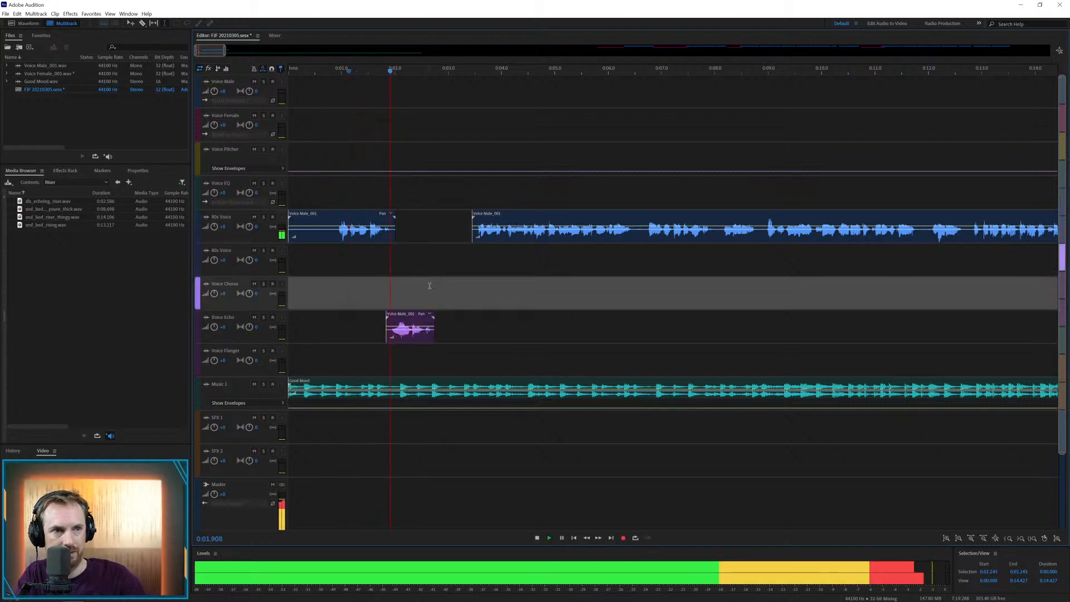
left_click_drag(487, 217, 470, 290)
key("space")
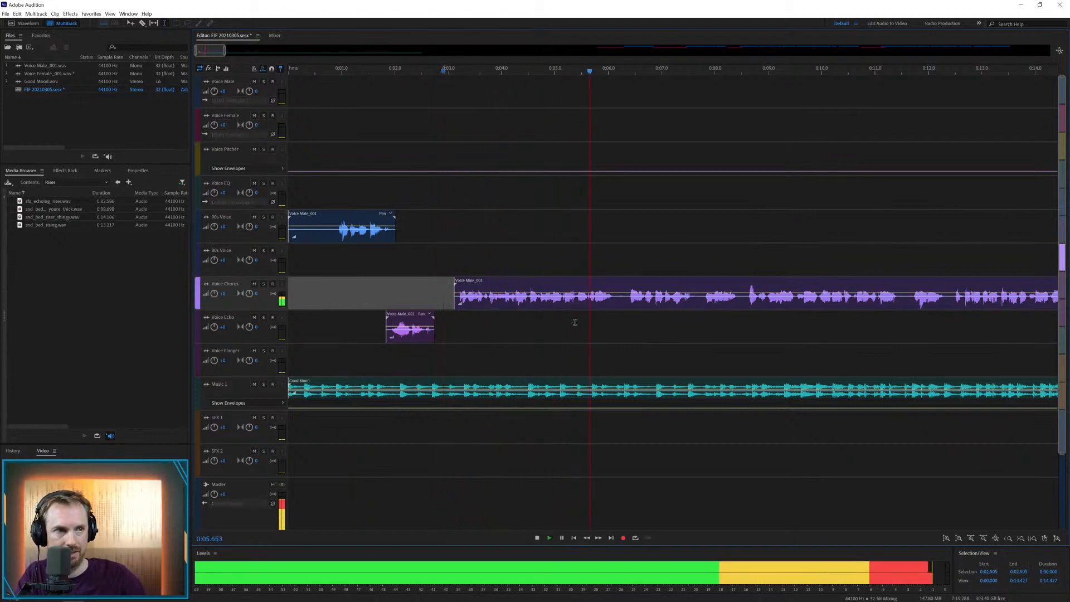
Play back the transition from the echo clip into the chorus clip to check the voice timing
key("space")
key("space")
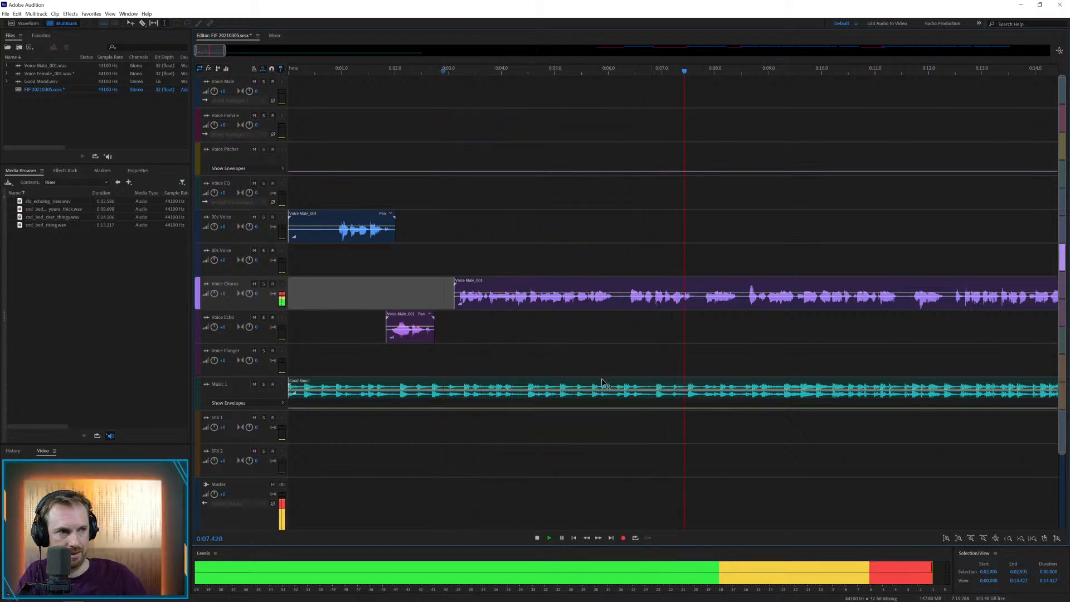
key("space")
key("space")
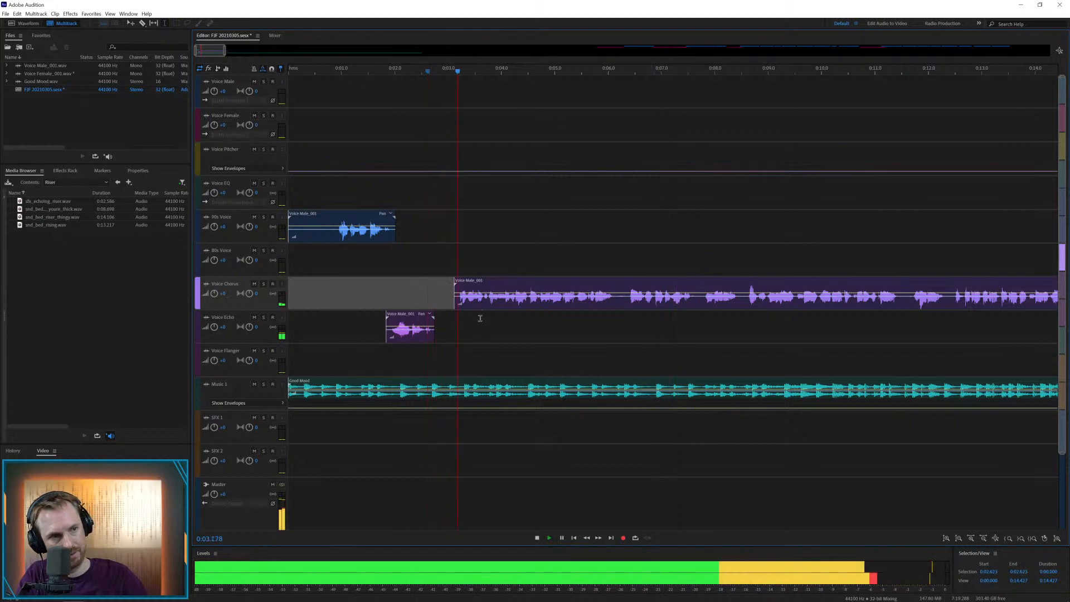
key("space")
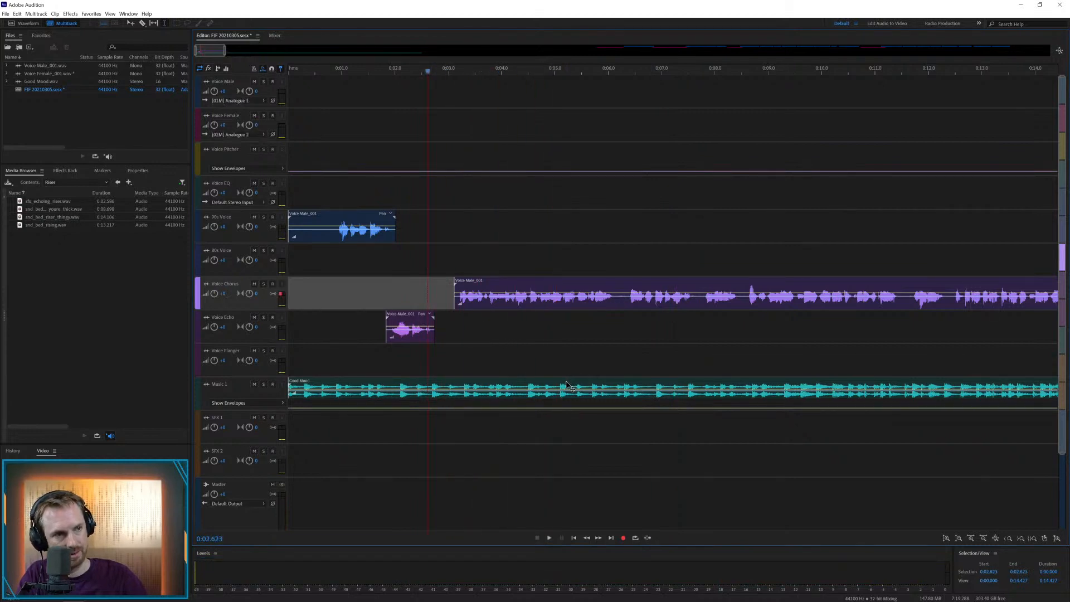
Cut the Good Mood music at about 5 s on the Music 1 track and delete the rest of it
left_click_drag(558, 383, 595, 382)
key("Delete")
left_click(579, 353)
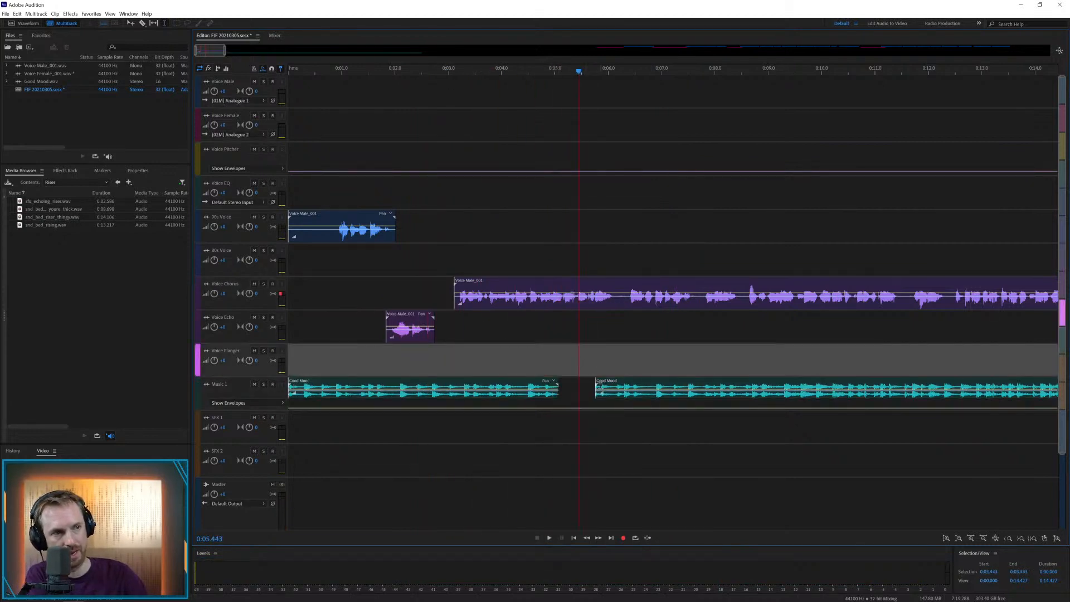
left_click(600, 386)
key("Delete")
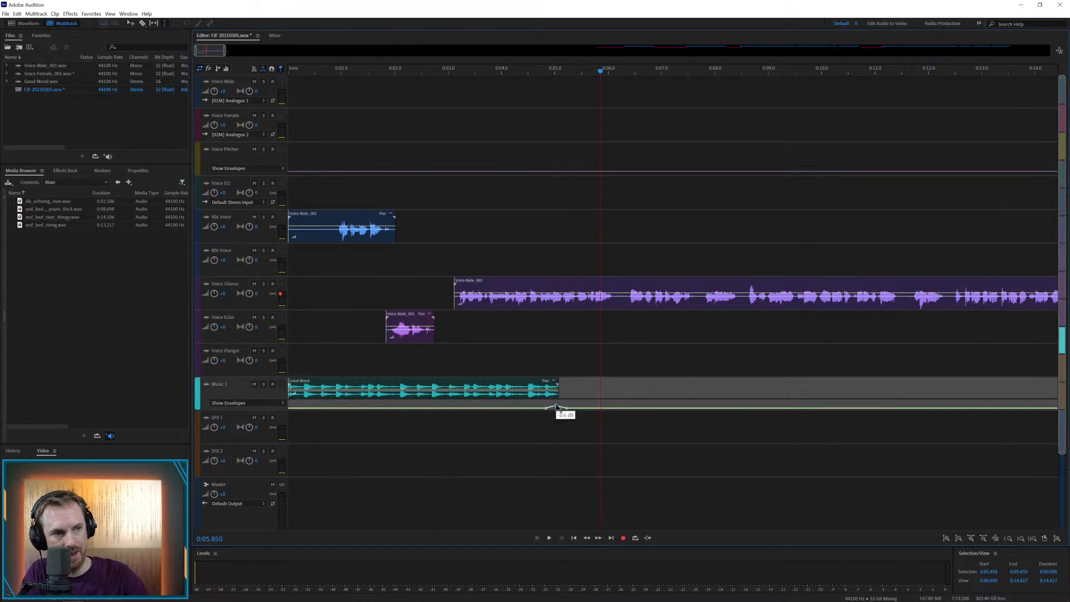
Place snd_bed_rising.wav on the SFX 1 track, starting at about 4.5 s under the end of the music
left_click(512, 359)
key("space")
left_click_drag(85, 224, 581, 418)
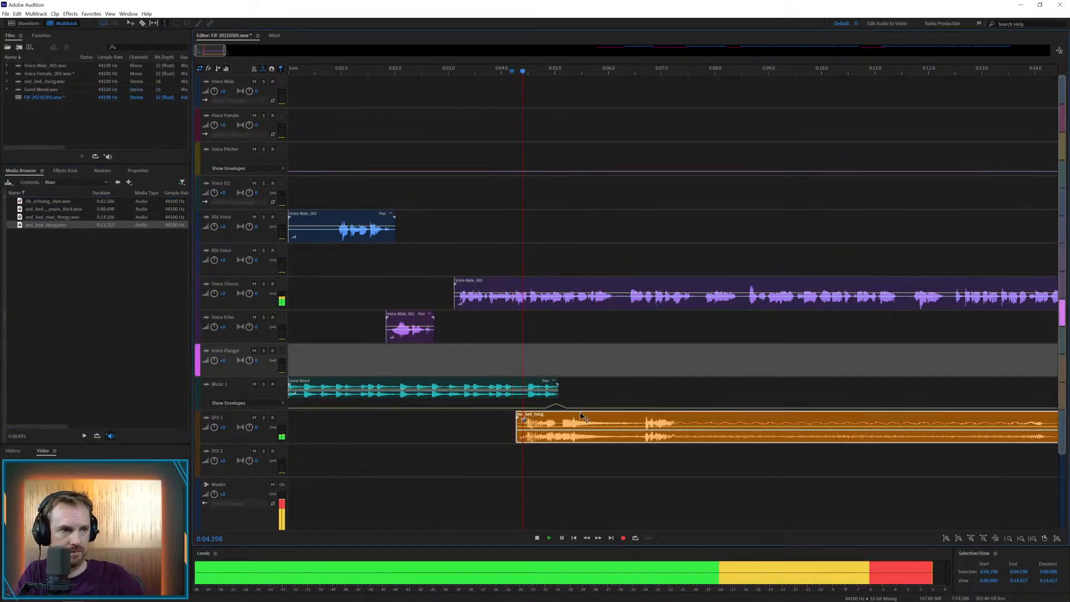
key("space")
left_click(609, 417)
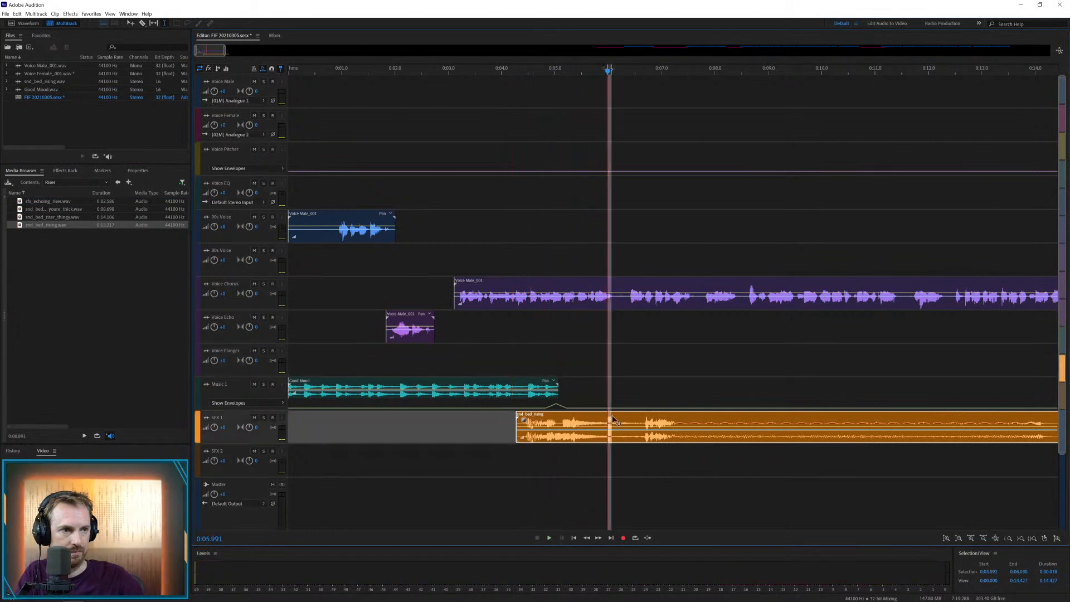
left_click_drag(611, 418, 635, 418)
left_click(555, 418)
left_click_drag(559, 419, 552, 419)
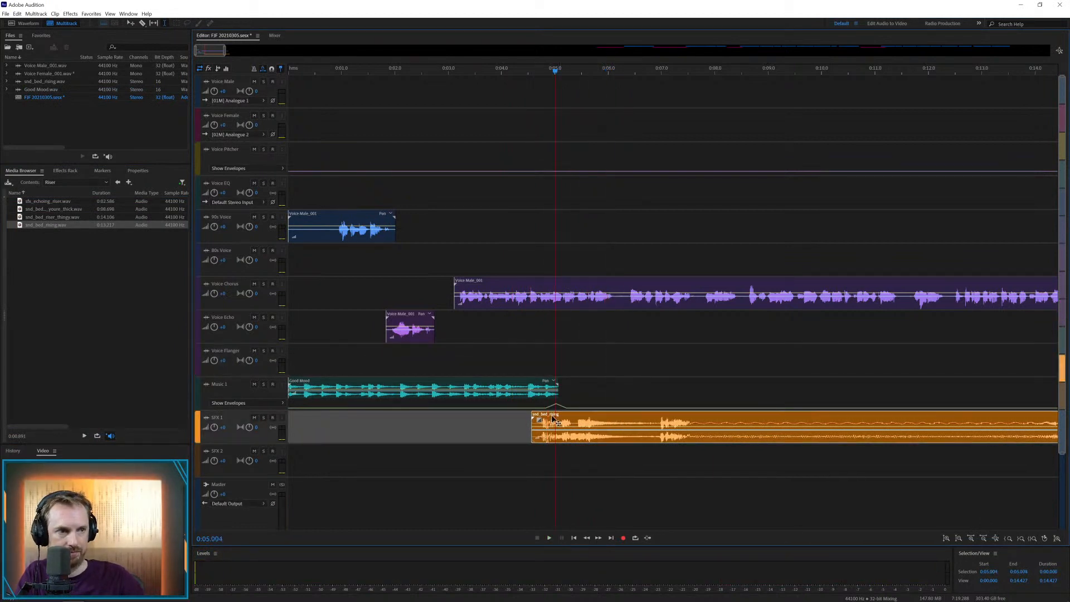
Play back the section where the music ends and the rising bed begins under the chorus voice
left_click(526, 423)
key("space")
scroll(646, 73, "down", 3)
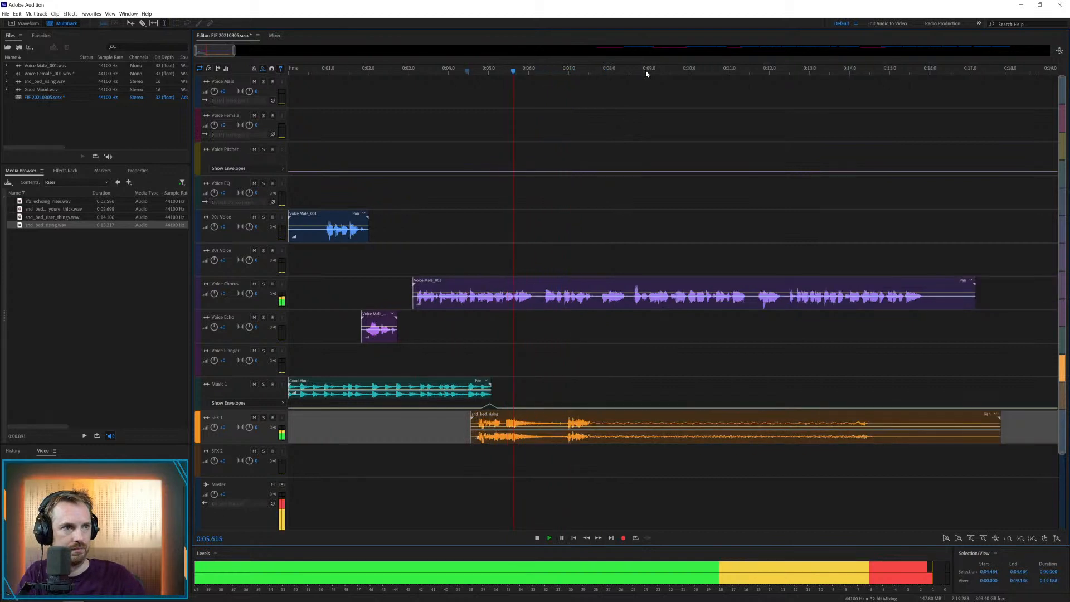
key("space")
Cut the long Voice Chorus clip after about 6 s and distribute its following phrases across the 80s Voice, Voice Chorus and Voice EQ tracks
left_click_drag(531, 304, 613, 184)
key("Delete")
left_click(552, 320)
left_click(514, 260)
key("space")
key("Delete")
key("space")
key("Delete")
left_click(619, 320)
key("space")
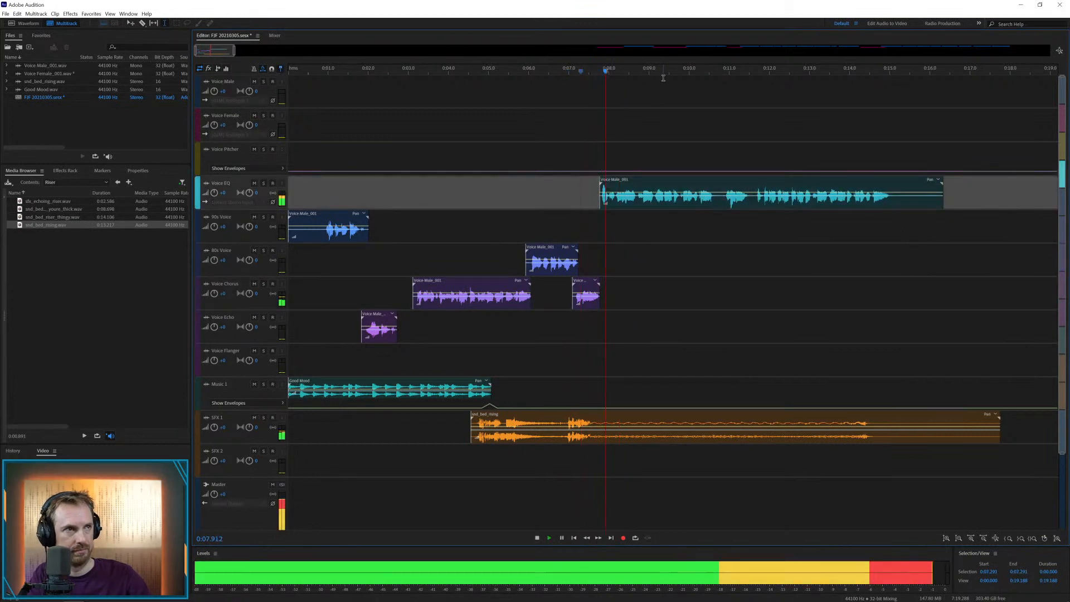
Cut the Voice EQ clip at about 10.6 s, moving the next short phrase to 90s Voice and the remainder to 80s Voice
left_click_drag(713, 204, 729, 248)
key("space")
key("Delete")
left_click(732, 185)
key("space")
key("space")
key("Delete")
left_click(738, 243)
left_click(713, 251)
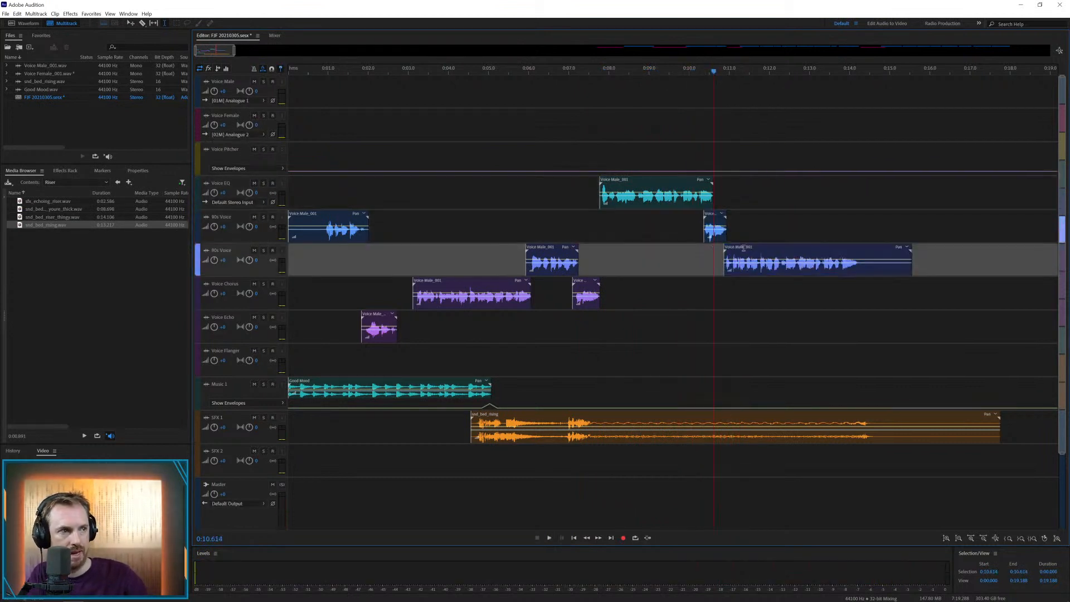
Trim the silent tail off the last male clip on the 80s Voice track from about 14.3 s
key("space")
left_click_drag(859, 265, 948, 267)
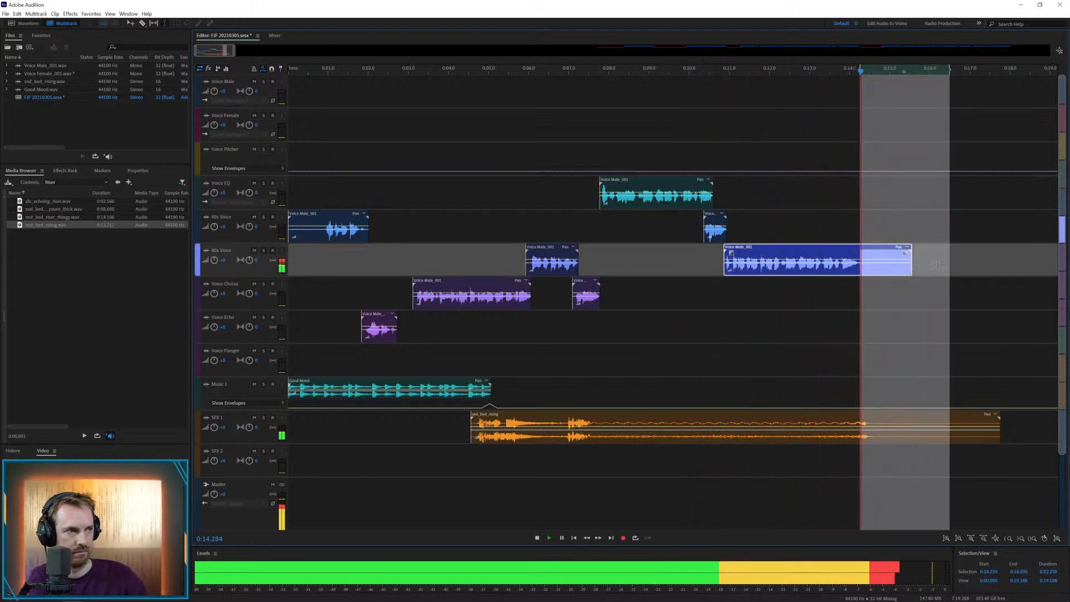
key("Delete")
left_click(921, 297)
Move the first Voice Female clip to the 80s Voice track, after the rising bed at about 25 s
key("backslash")
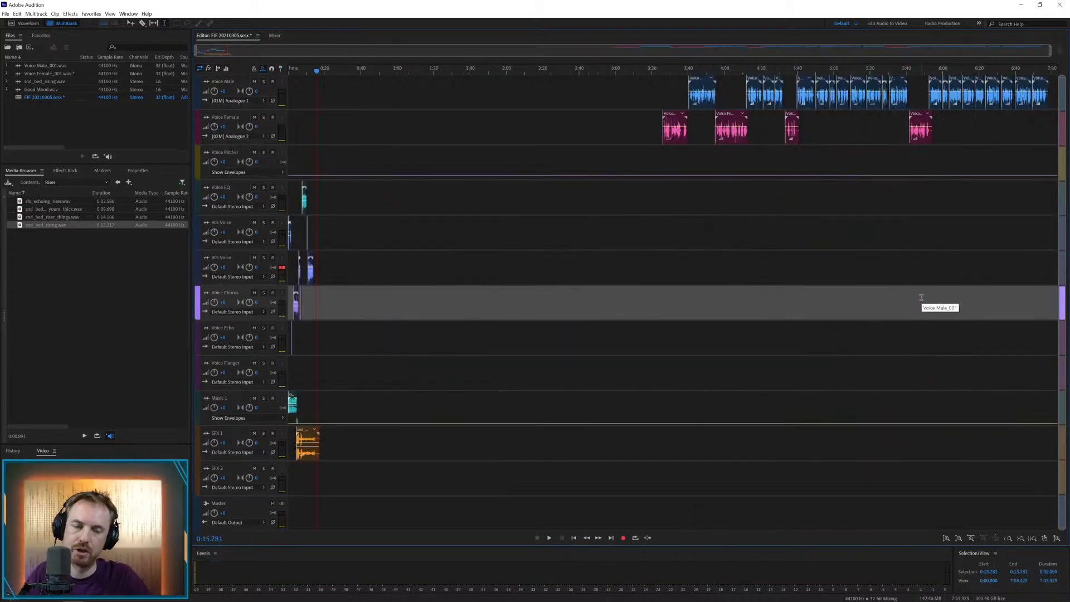
left_click_drag(674, 117, 349, 283)
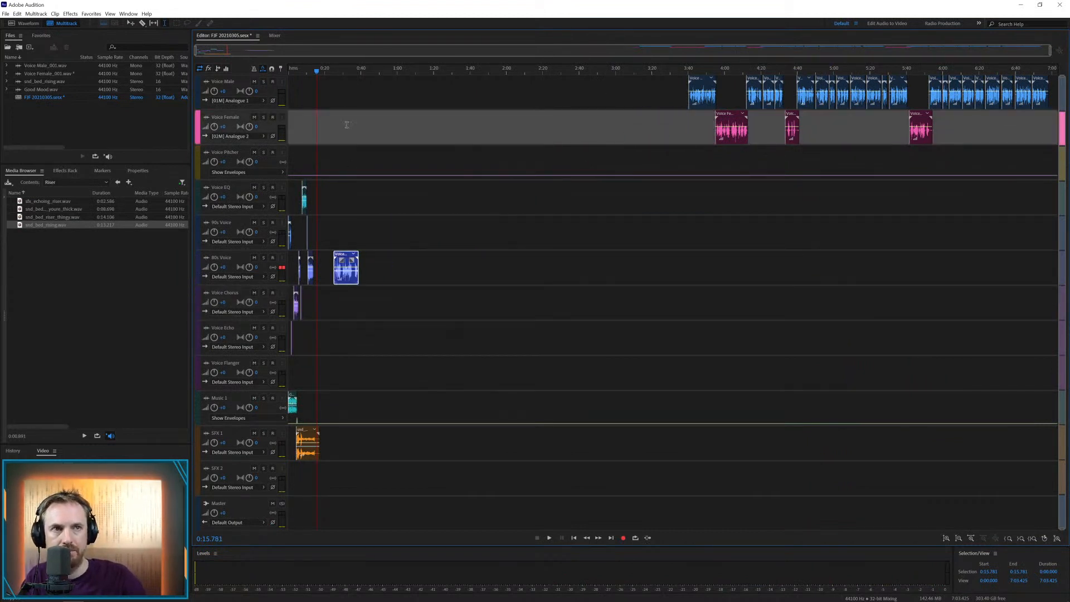
left_click(332, 67)
scroll(332, 66, "up", 7)
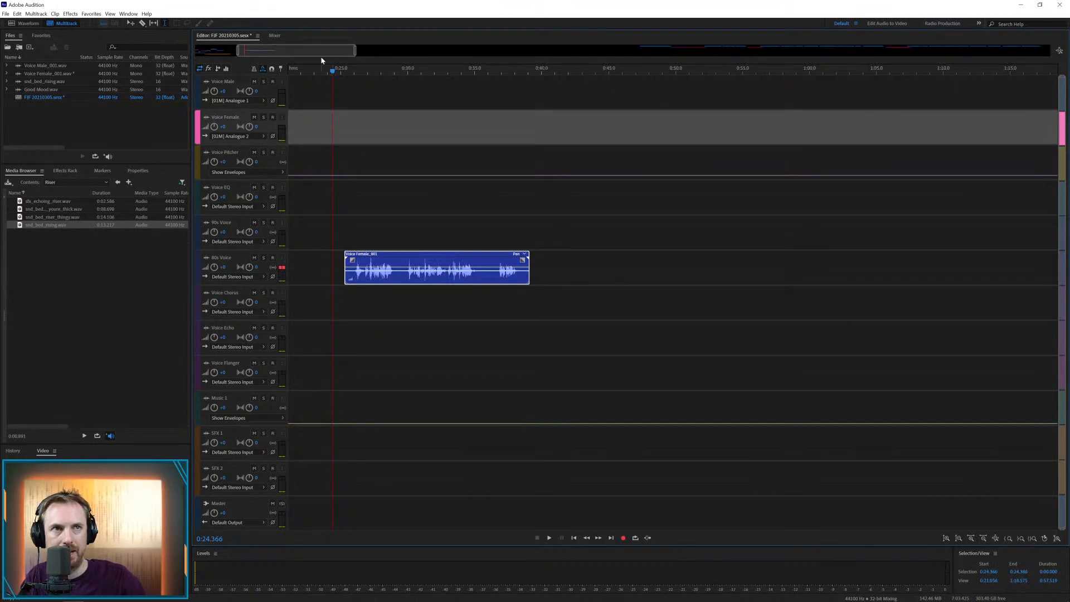
left_click_drag(307, 51, 270, 50)
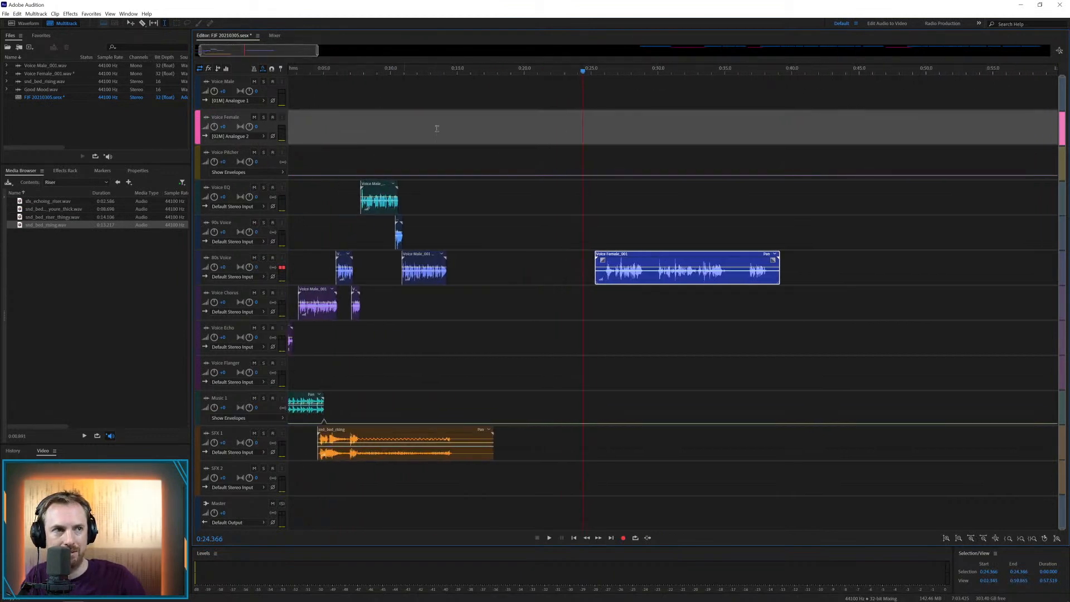
Listen to the female clip and delete the pause of about 0.6 s after its first phrase
left_click(607, 289)
key("space")
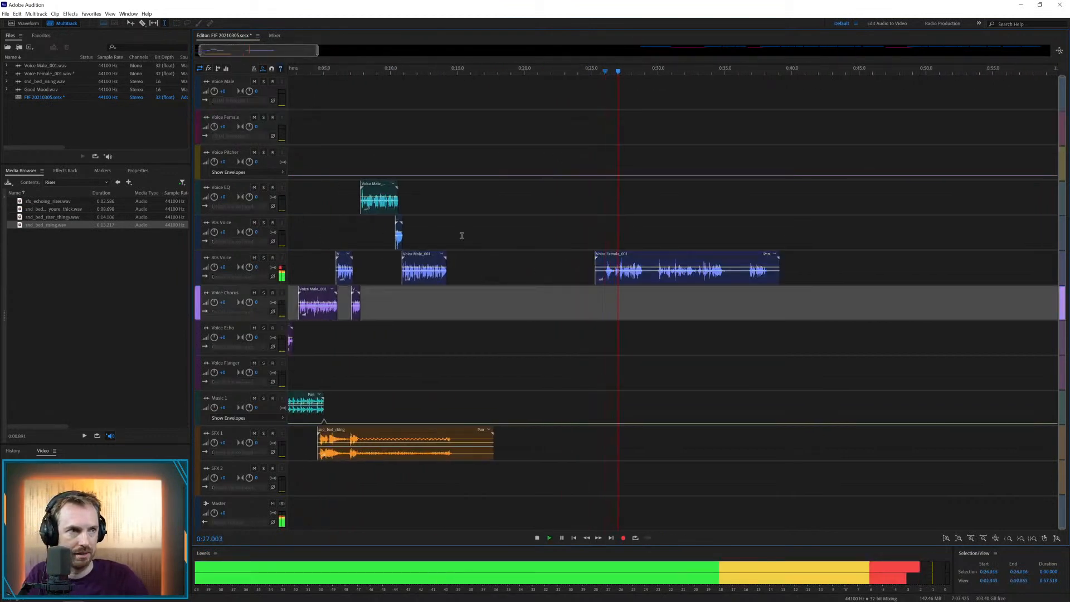
left_click(661, 277)
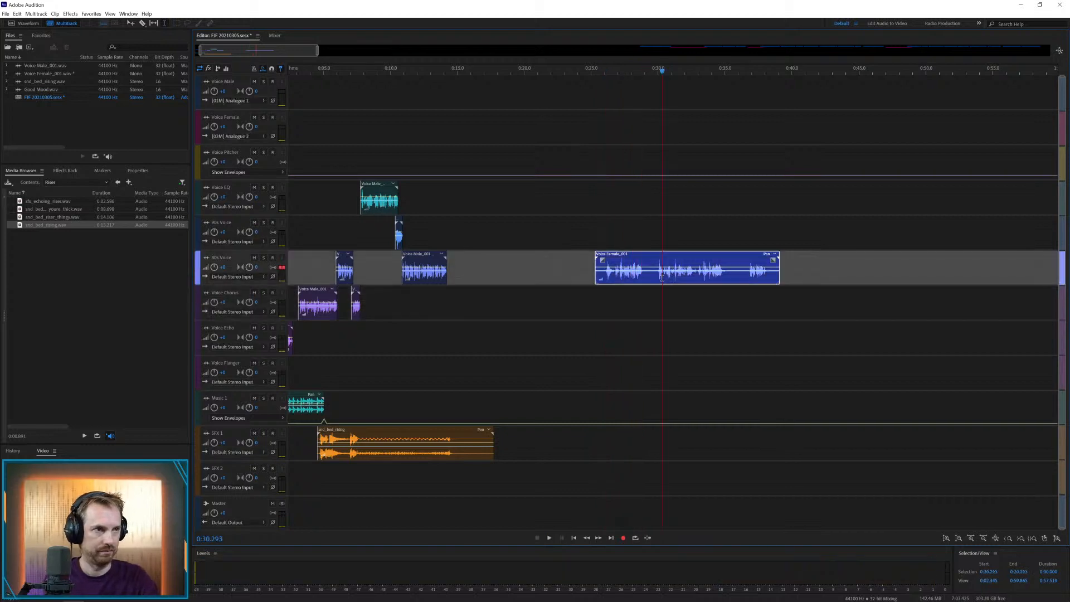
key("space")
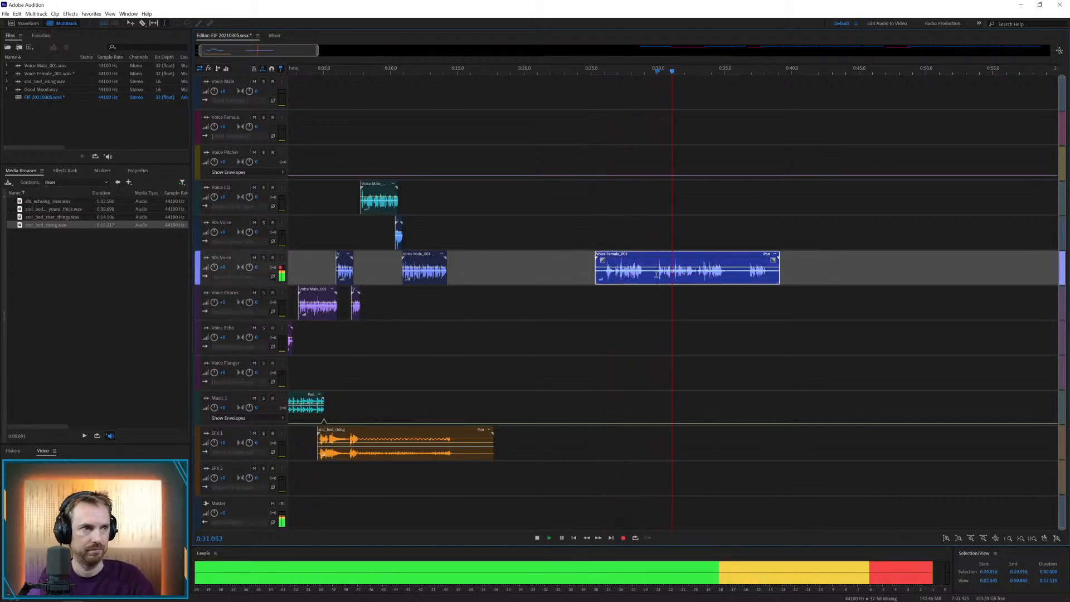
left_click_drag(648, 277, 657, 276)
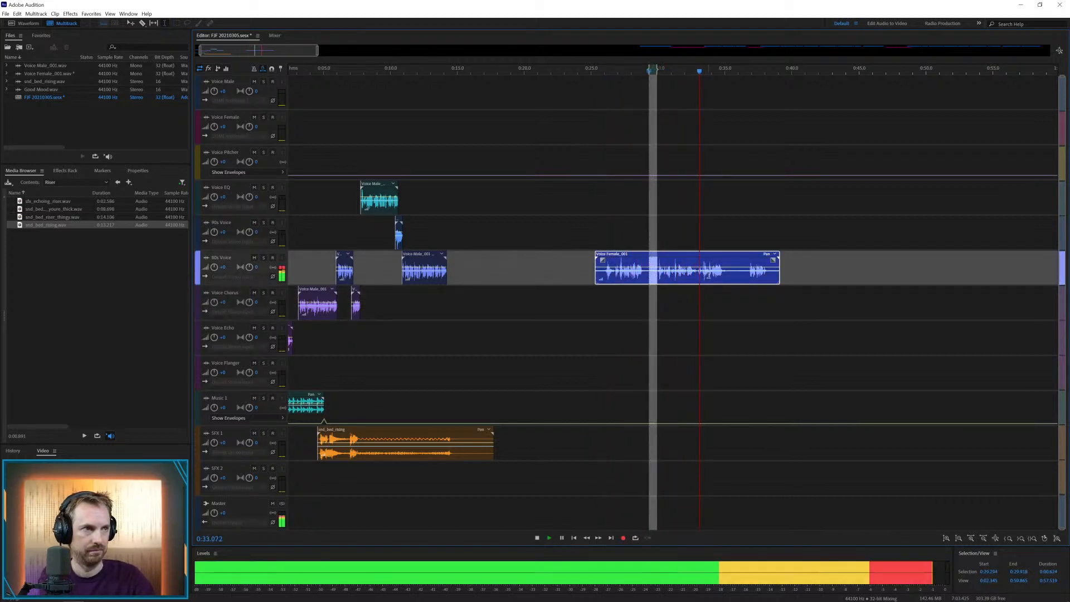
key("Delete")
Separate the last female phrase, then space the middle and last clips to start at about 33.6 s and 42.5 s
left_click(747, 277)
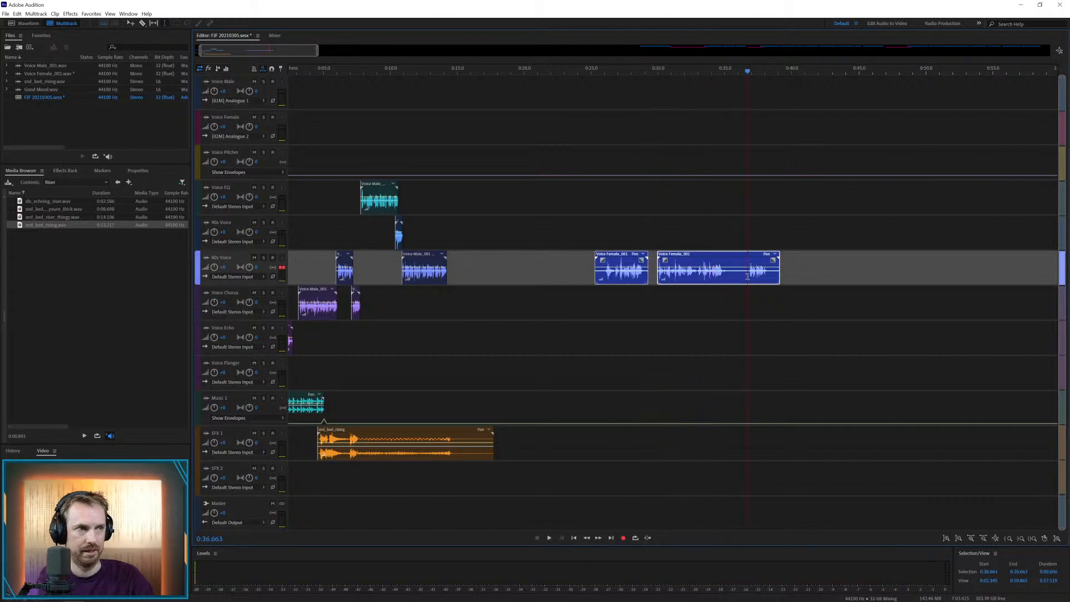
key("space")
left_click_drag(727, 277, 834, 258)
key("Delete")
left_click(672, 301)
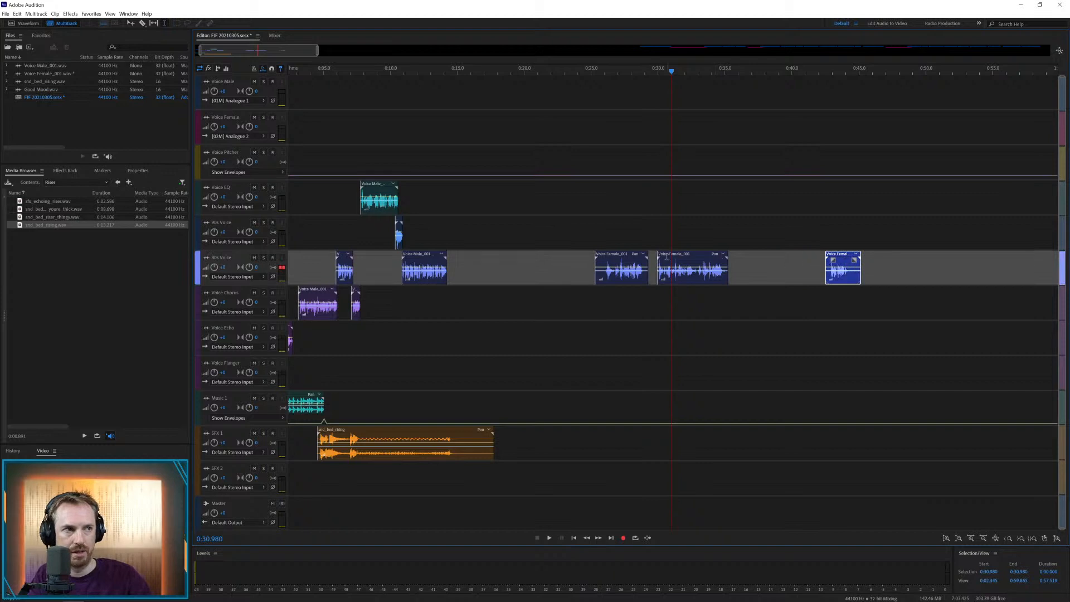
left_click_drag(671, 257, 721, 258)
Add the youre_thick, riser_thingy and echoing riser sounds to the Voice Chorus track around and after the female clips
left_click_drag(56, 209, 676, 304)
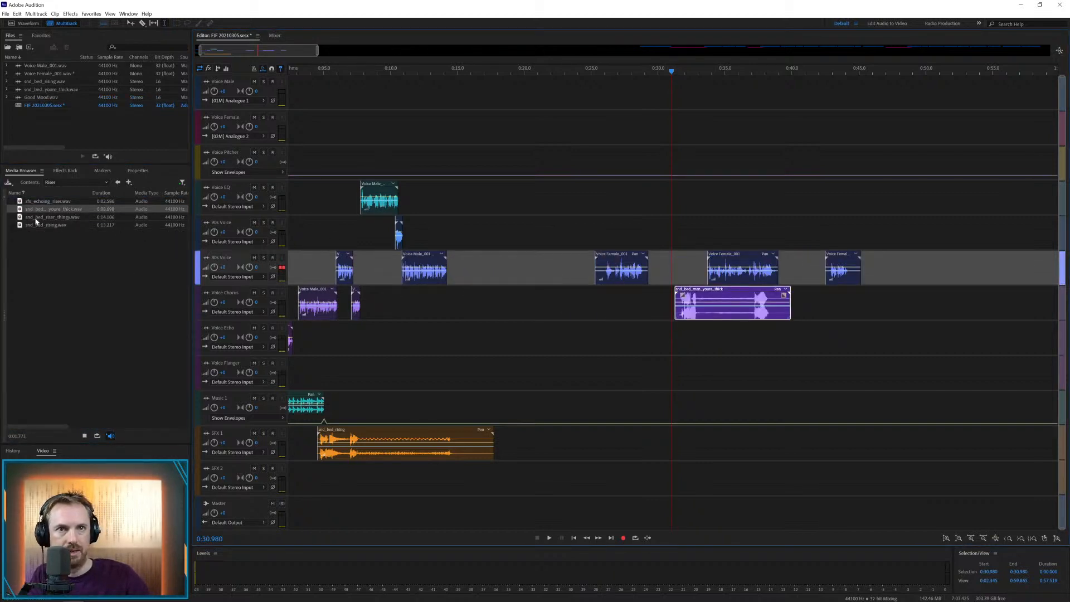
left_click_drag(51, 217, 981, 303)
left_click_drag(58, 206, 832, 293)
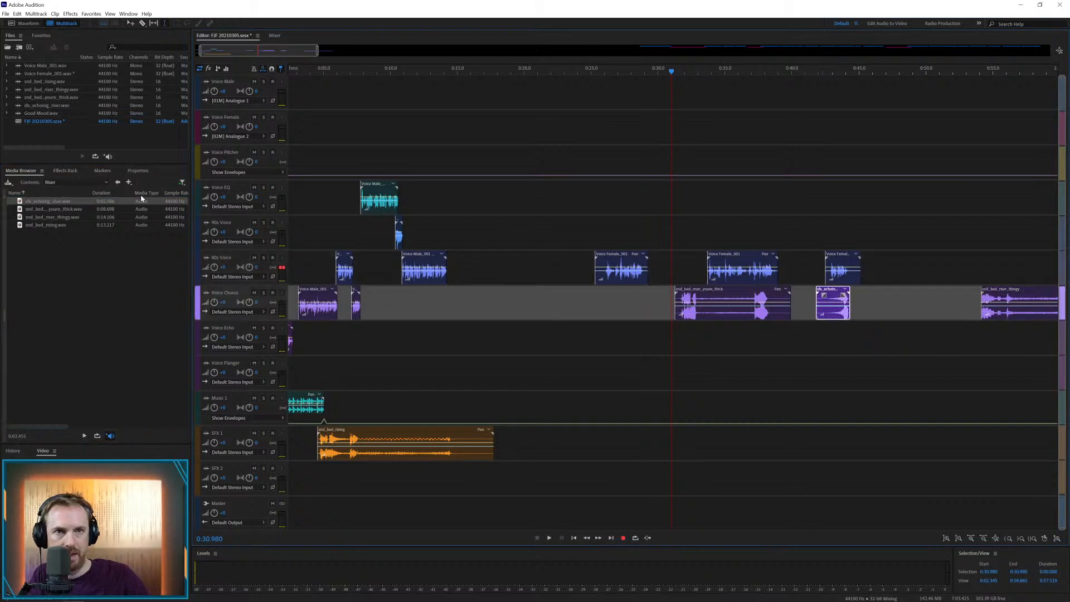
Add the video_game sound from the Glitch folder to the Voice Echo track at about 26 s
left_click(117, 182)
double_click(33, 241)
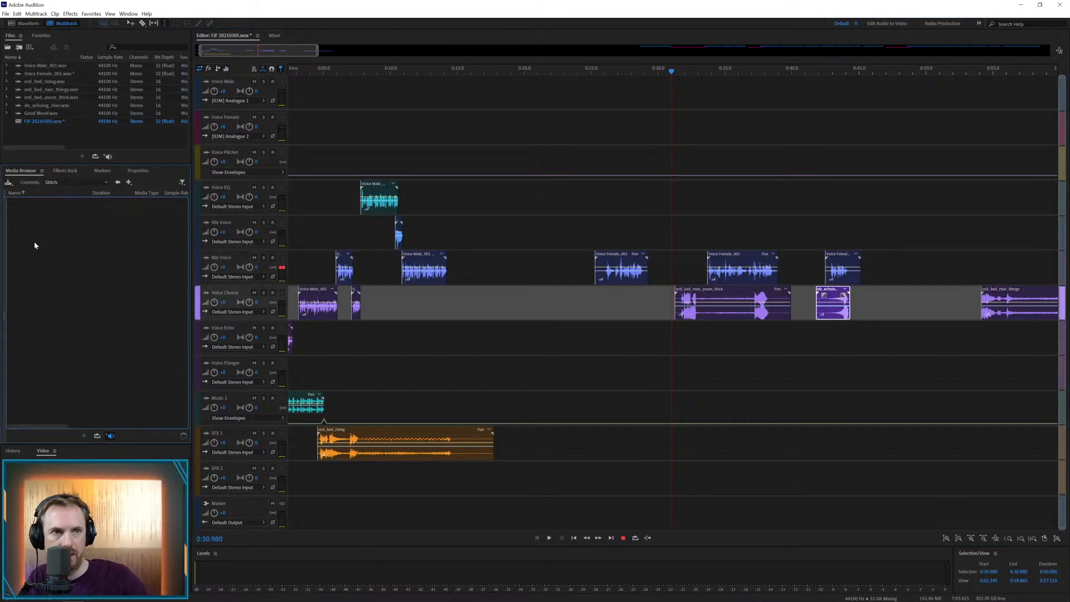
left_click_drag(72, 291, 151, 300)
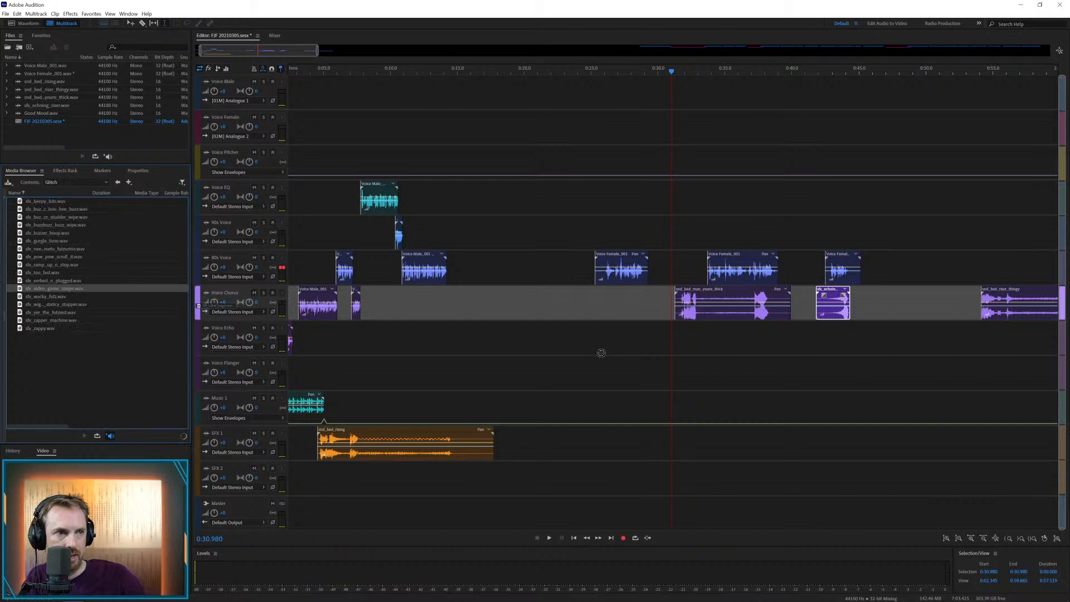
left_click_drag(603, 353, 603, 353)
Audition the video_game sound against the first female clip and move it to the SFX 1 track at about 25.5 s
left_click(592, 294)
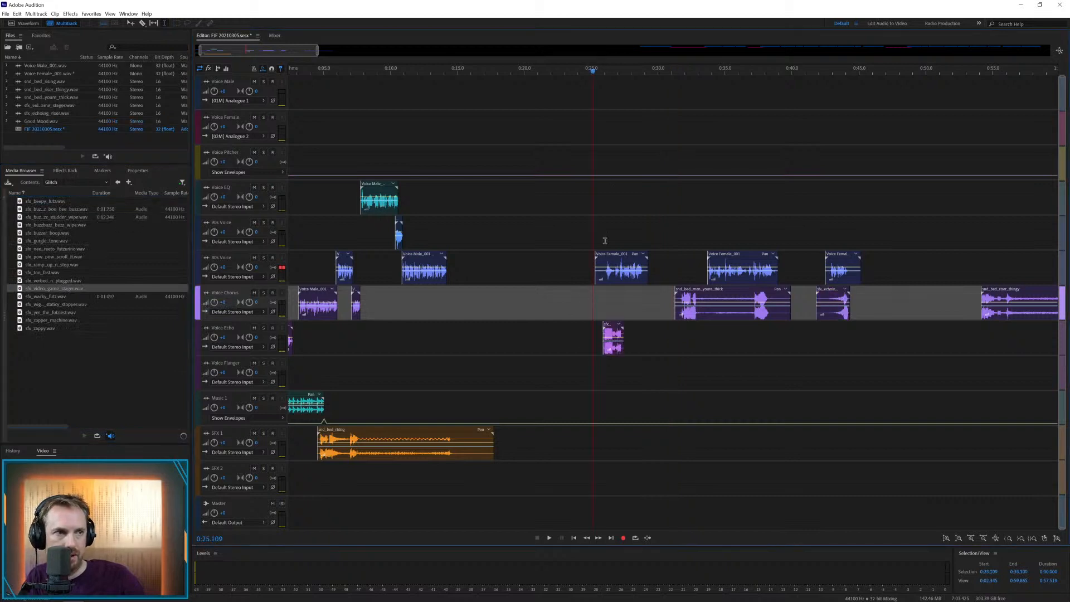
key("space")
scroll(612, 75, "up", 4)
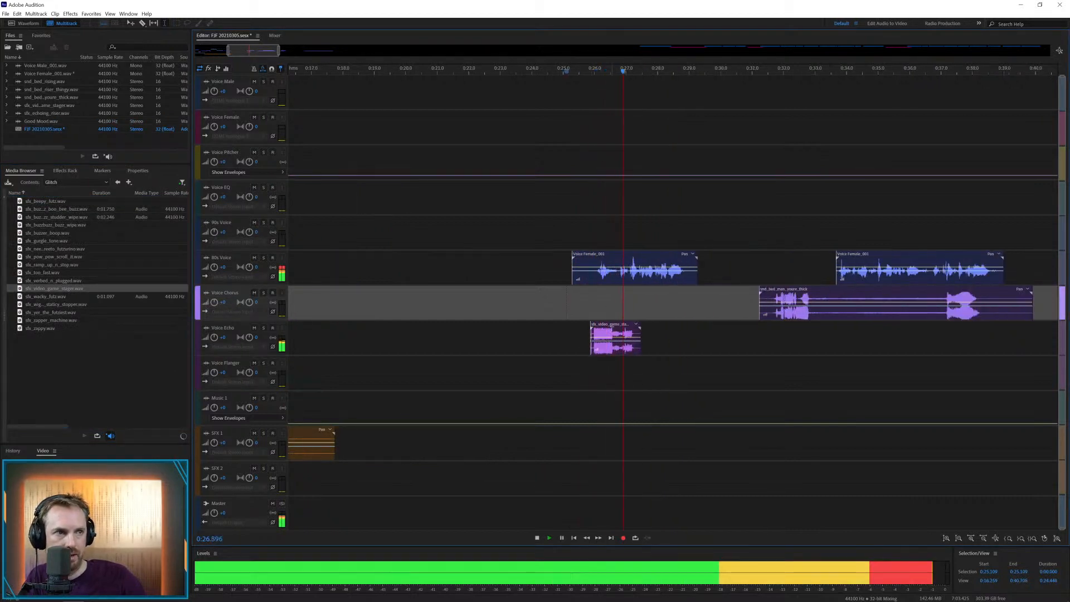
key("space")
left_click_drag(611, 326, 603, 436)
Trim the silence from the start of the first female clip up to about 25.9 s and play back the result
left_click_drag(591, 276, 556, 276)
key("Delete")
left_click(578, 294)
key("space")
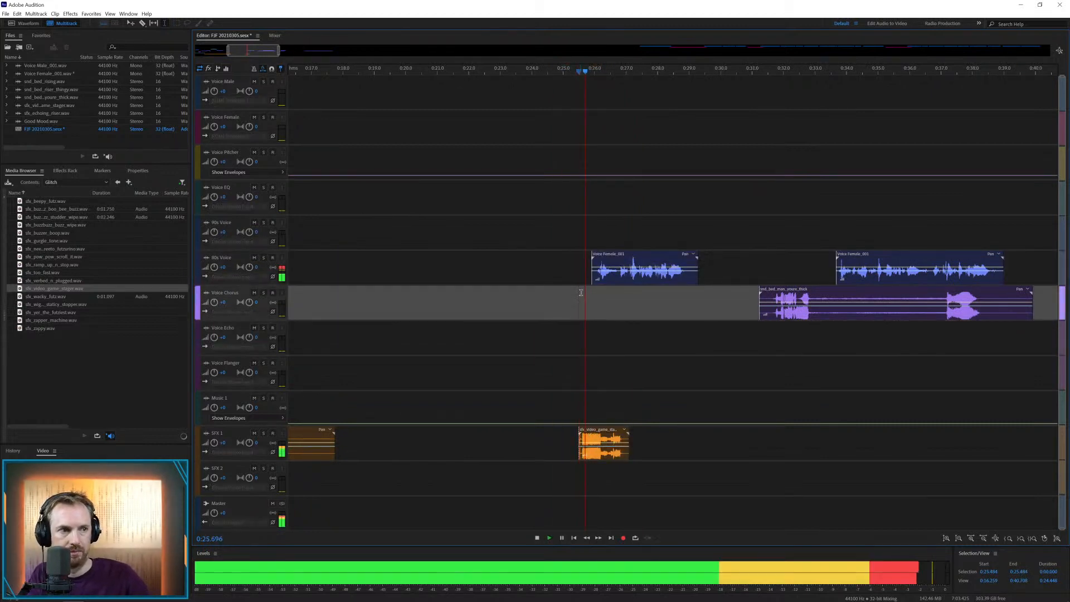
key("space")
Split the first female clip at 26.731 s and move its second part up to the 90s Voice track
left_click(617, 280)
key("ctrl+k")
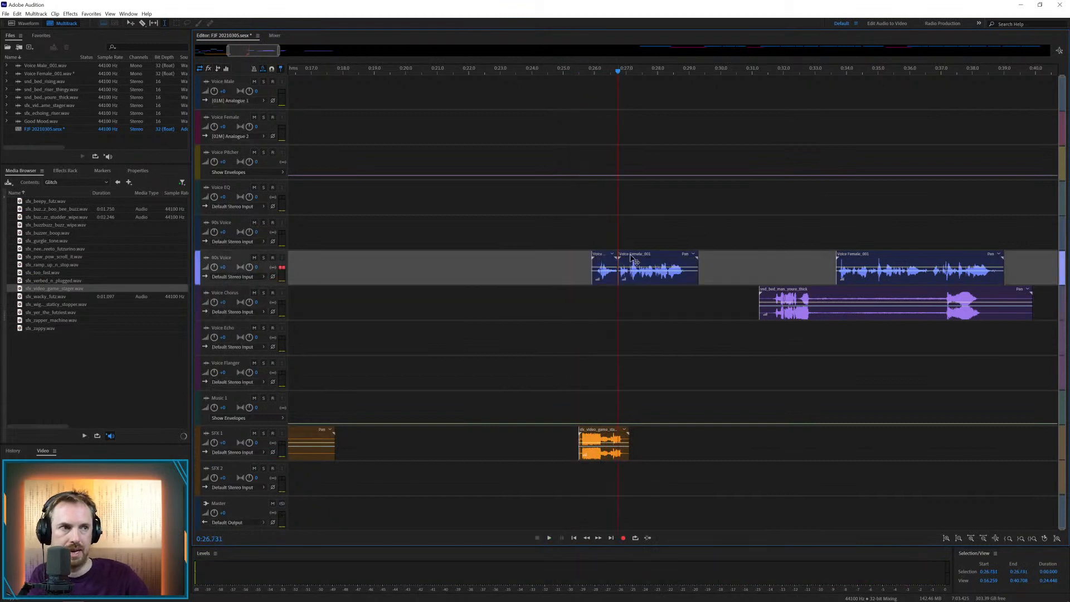
left_click_drag(619, 276, 620, 238)
left_click(607, 237)
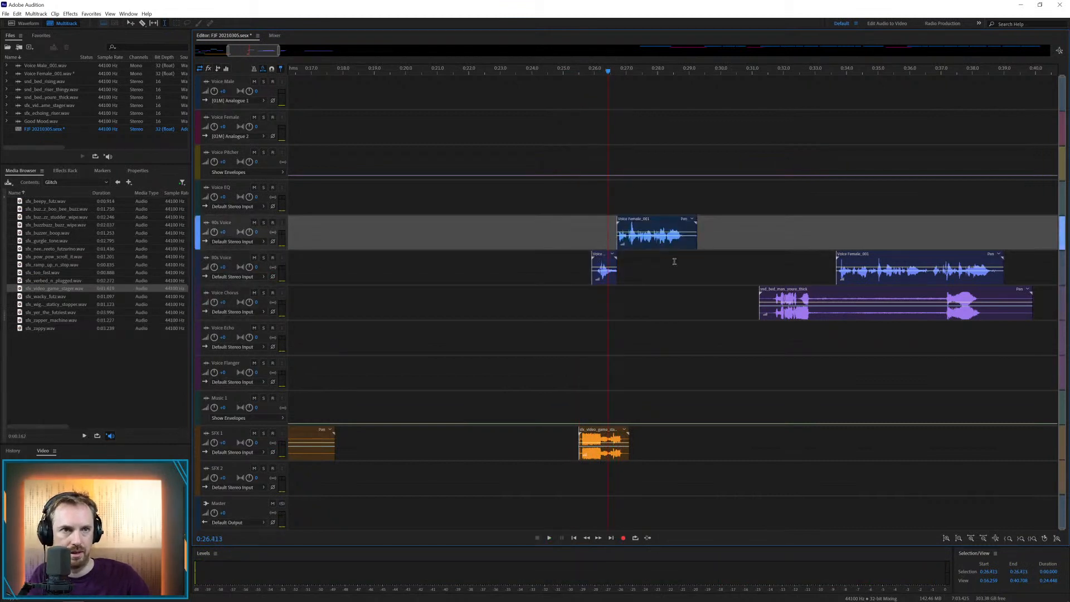
Play back the female clip on the 90s Voice track and trim its end from 28.789 s
key("space")
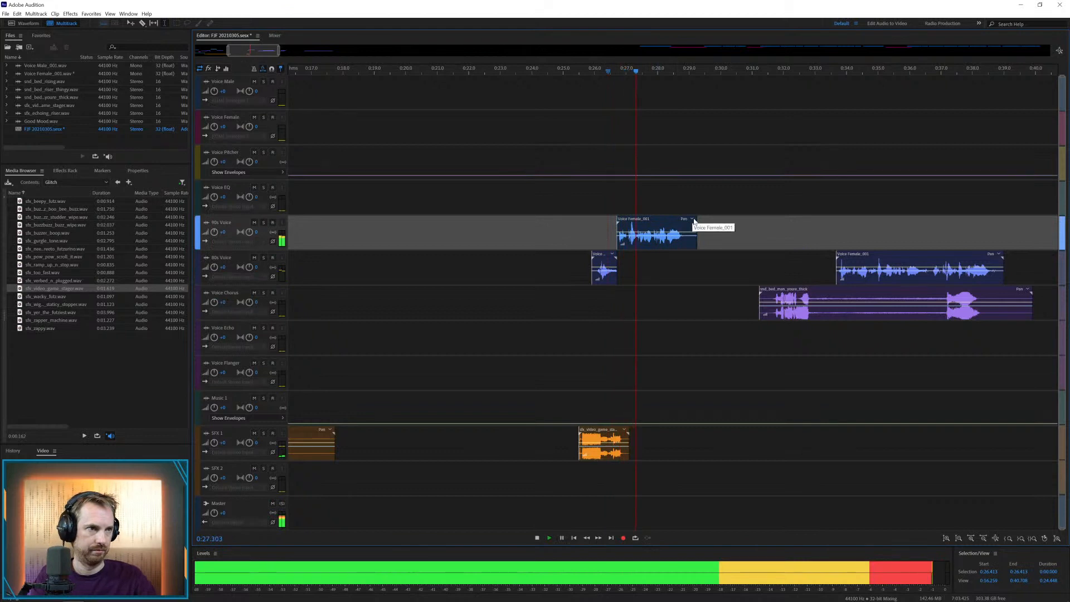
key("space")
left_click_drag(683, 242, 718, 240)
key("Delete")
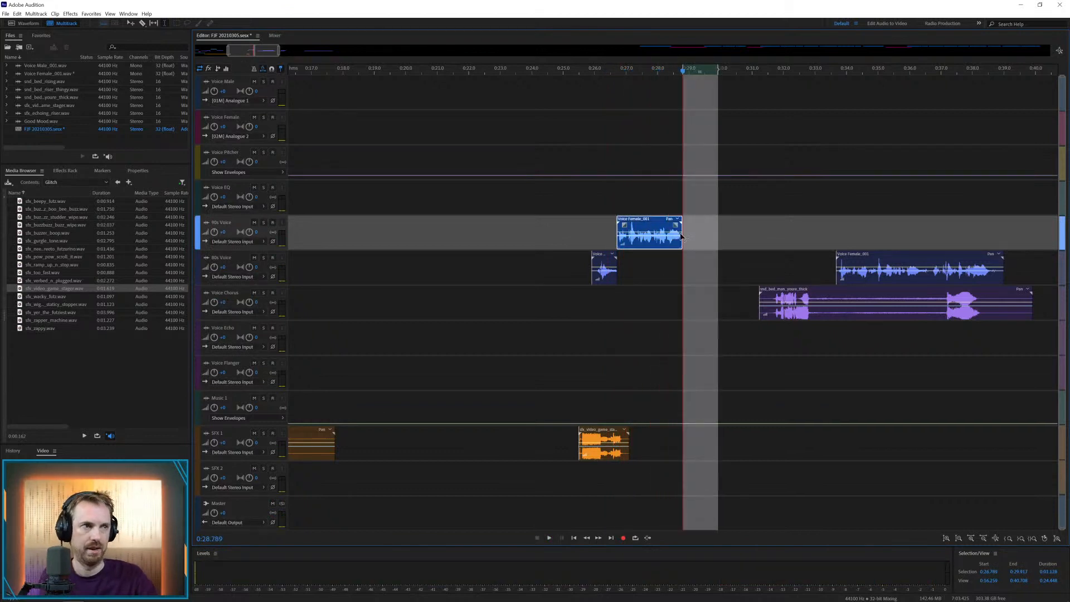
Fade out the end of the female clip on the 90s Voice track and play it back from 27.727 s
left_click(649, 269)
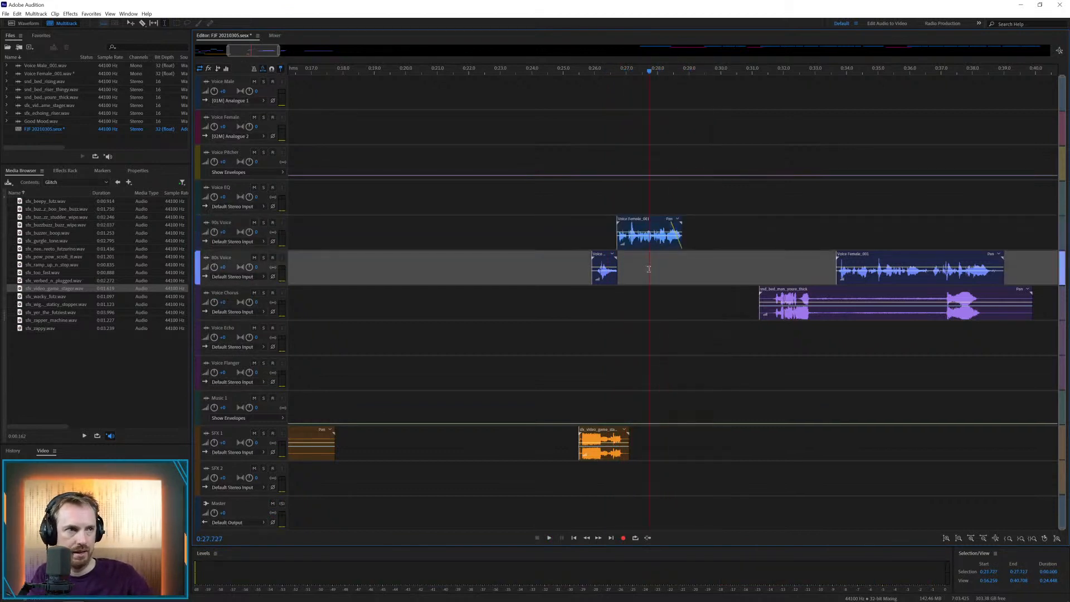
key("space")
Move the second female clip earlier to about 32.6 s and play it back together with the thick riser
key("space")
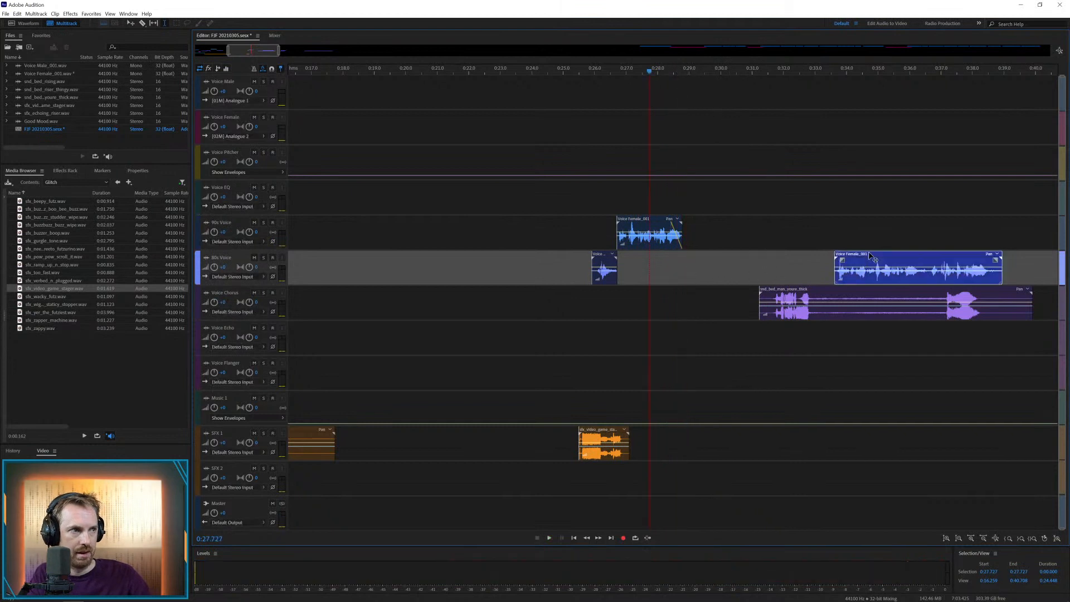
left_click_drag(886, 262, 851, 262)
left_click(770, 257)
key("space")
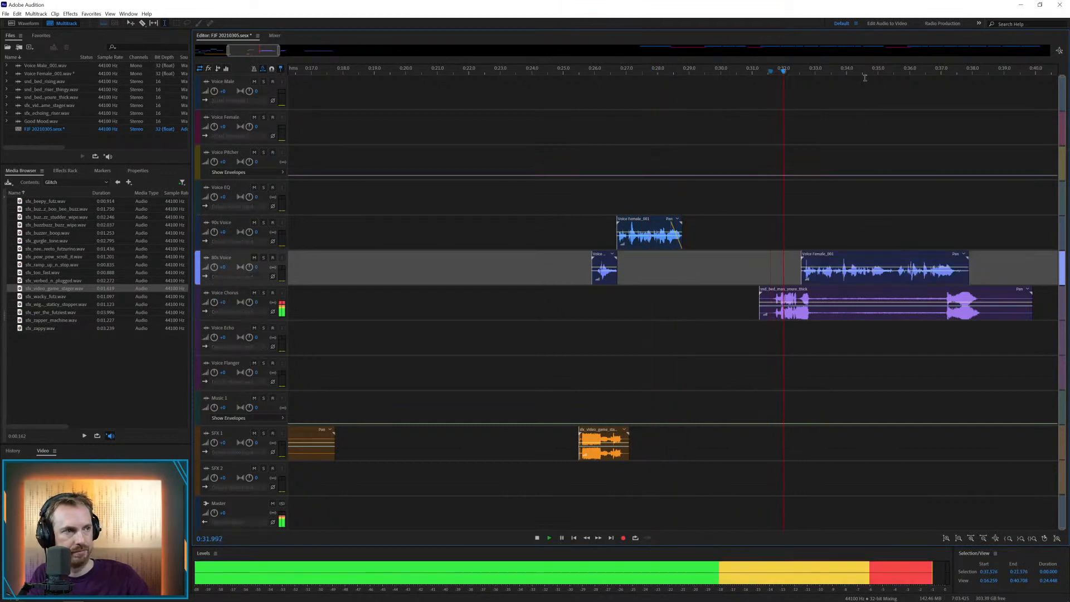
scroll(845, 240, "up", 3)
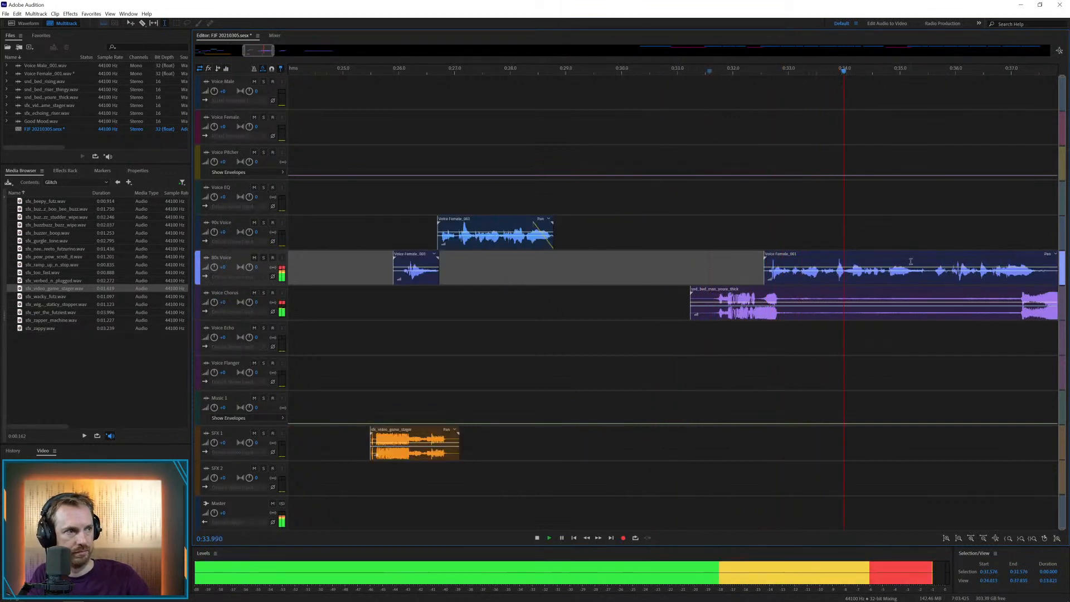
key("space")
Move the thick riser from the Voice Chorus track to the SFX 1 track and play back the section from 31.576 s
left_click_drag(831, 296, 817, 430)
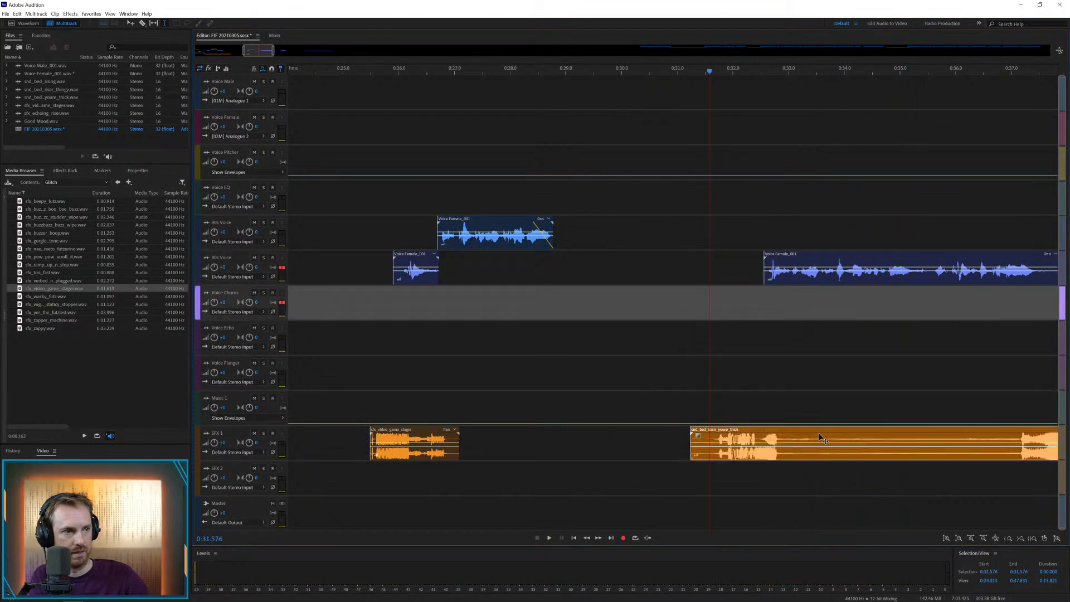
key("space")
scroll(817, 277, "down", 4)
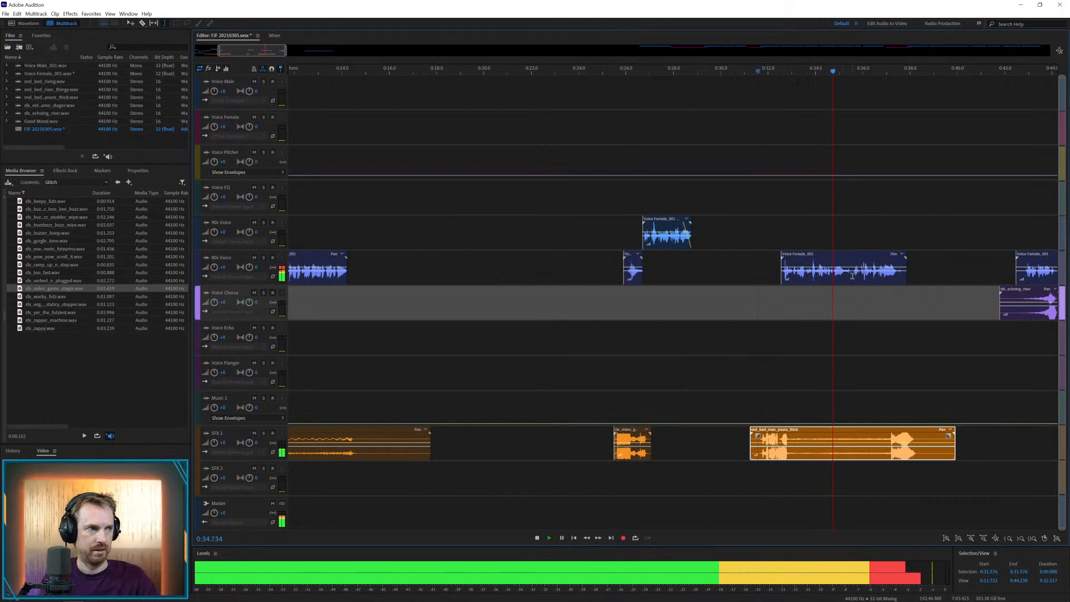
key("space")
Cut the pause out of the second female clip near 35.5 s and move its last part to the Voice Chorus track at about 35.7 s
left_click_drag(853, 276, 865, 297)
key("Delete")
left_click(856, 298)
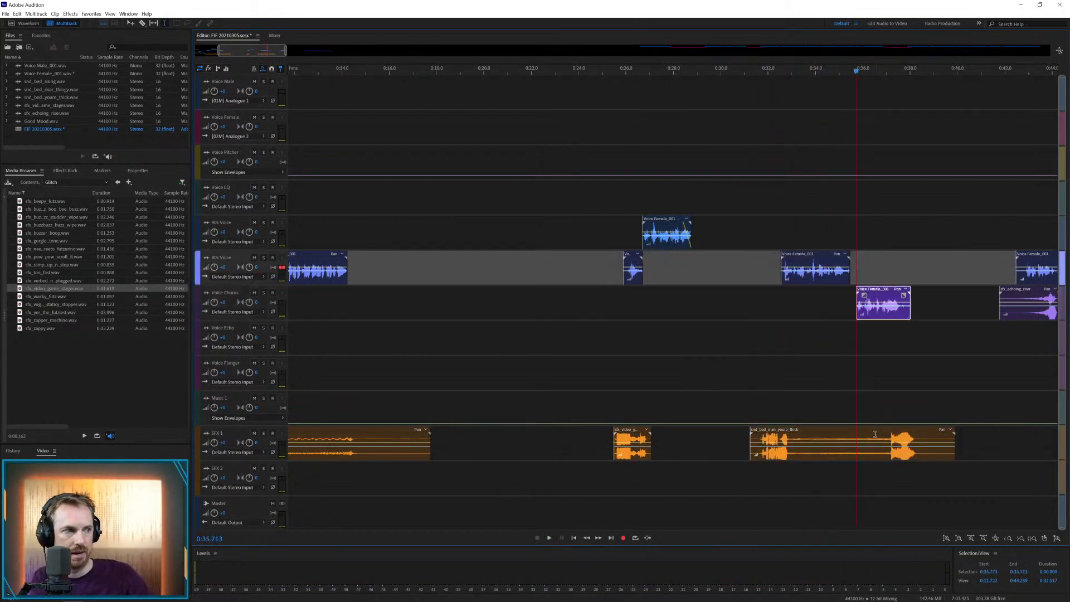
Cut the middle out of the thick riser on SFX 1 and pull its tail back to crossfade with the first part
left_click_drag(874, 434, 845, 440)
key("Delete")
left_click(867, 368)
left_click(827, 403)
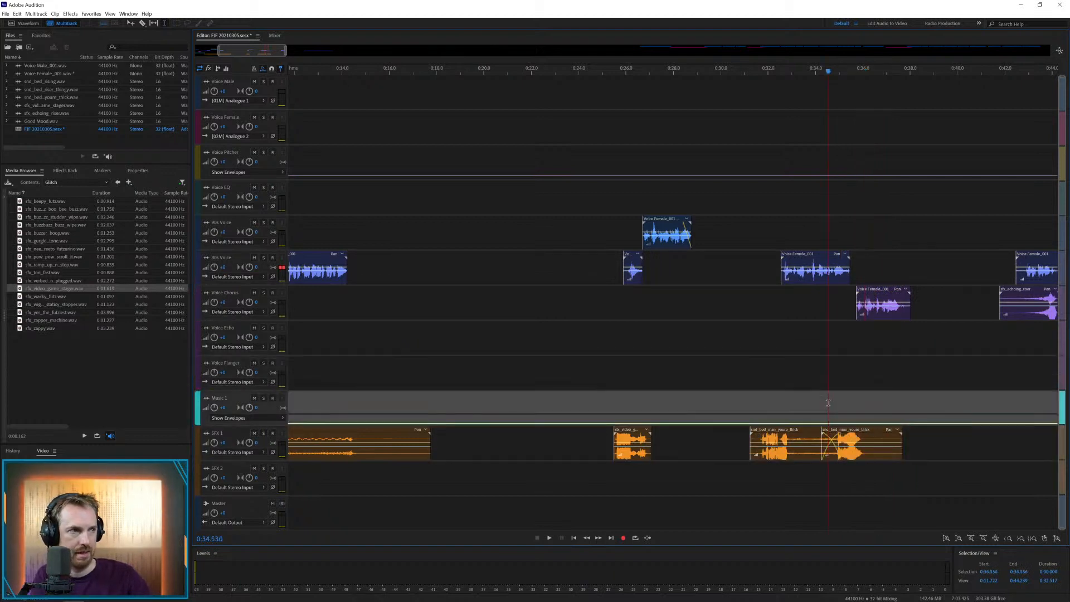
Play back the edited riser section and fade out the end of the female clip on the Voice Chorus track
key("space")
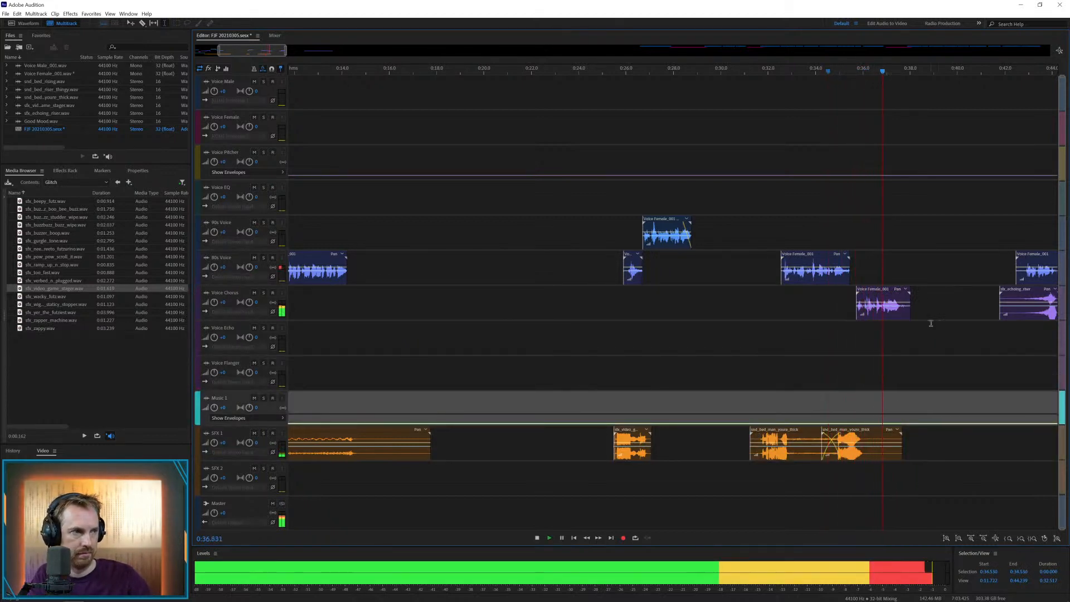
key("space")
left_click(896, 307)
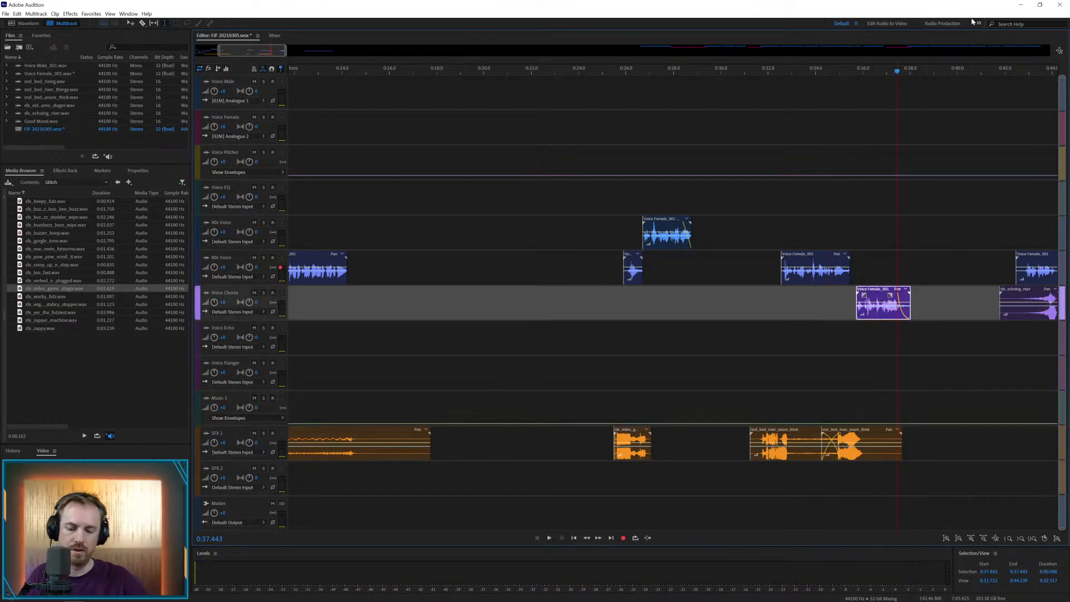
Add the stopper glitch sound to the Voice Echo track at about 42.4 s and play it against the third female clip
key("backslash")
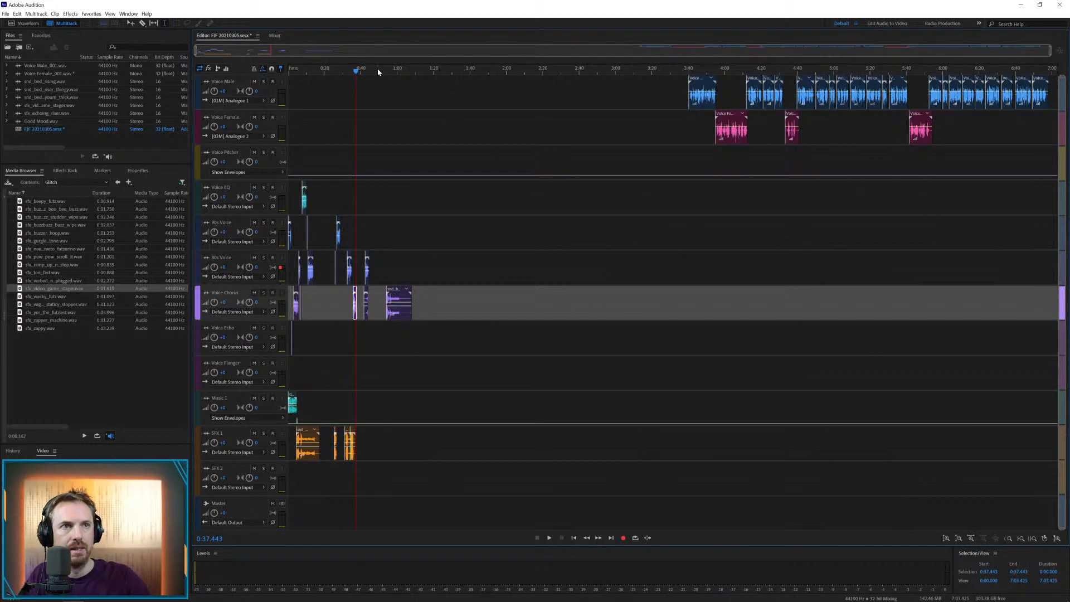
scroll(366, 69, "up", 5)
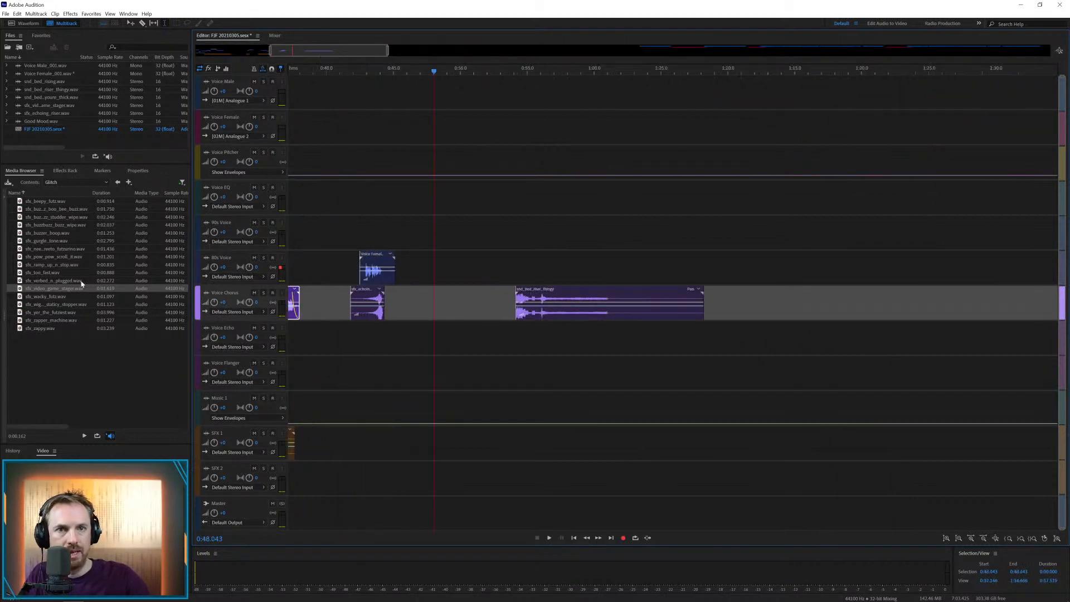
left_click_drag(61, 304, 347, 339)
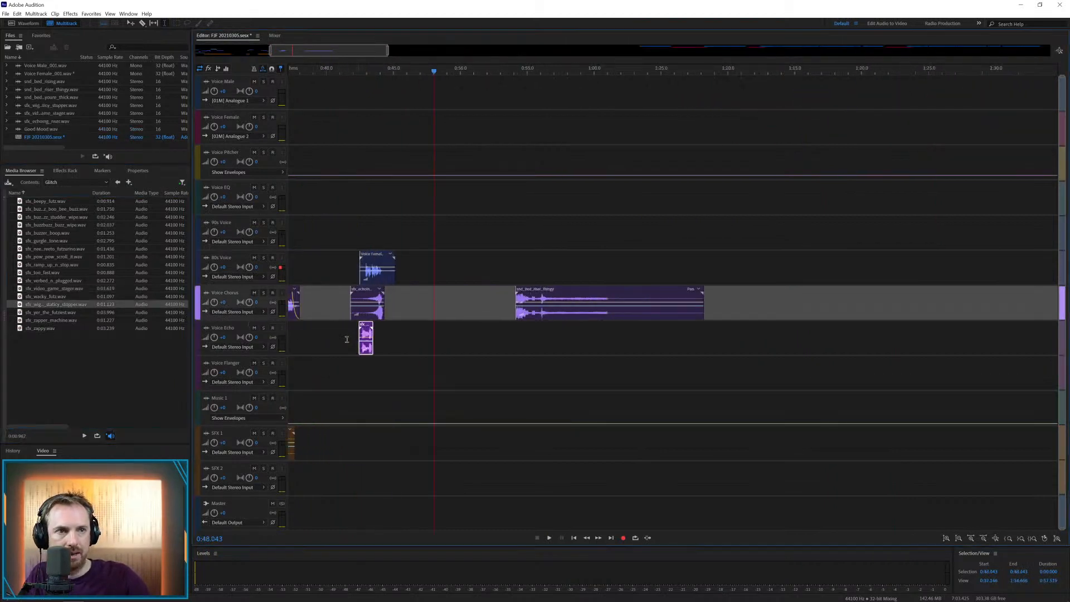
left_click(347, 339)
key("space")
scroll(350, 73, "up", 3)
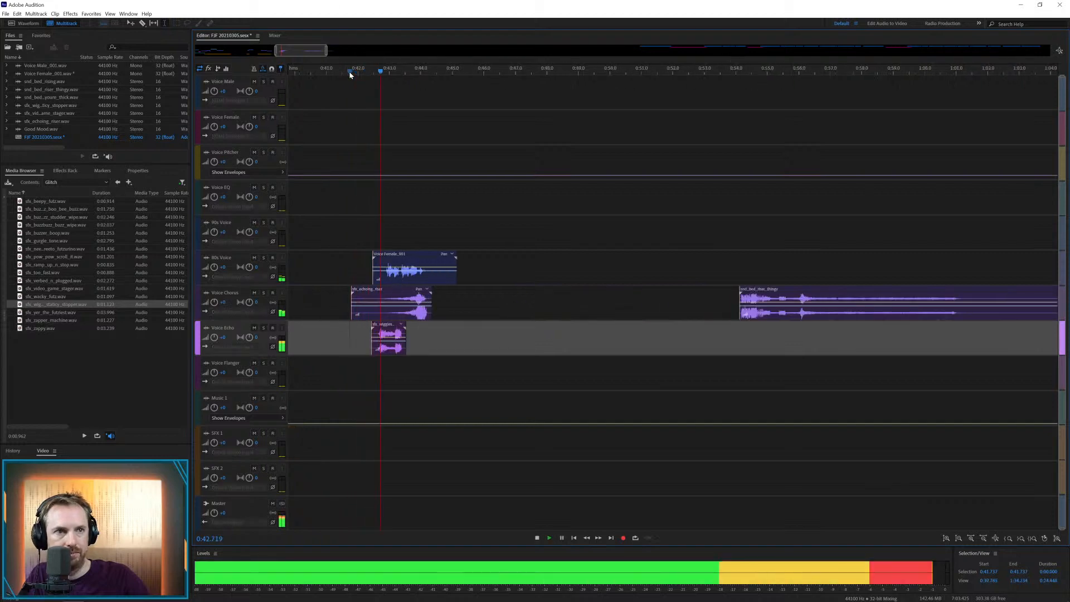
key("space")
Shift the stopper sound earlier to about 42.1 s and the echoing riser to start at about 42.4 s
left_click_drag(381, 333, 373, 312)
left_click(456, 305)
left_click_drag(456, 305, 349, 344)
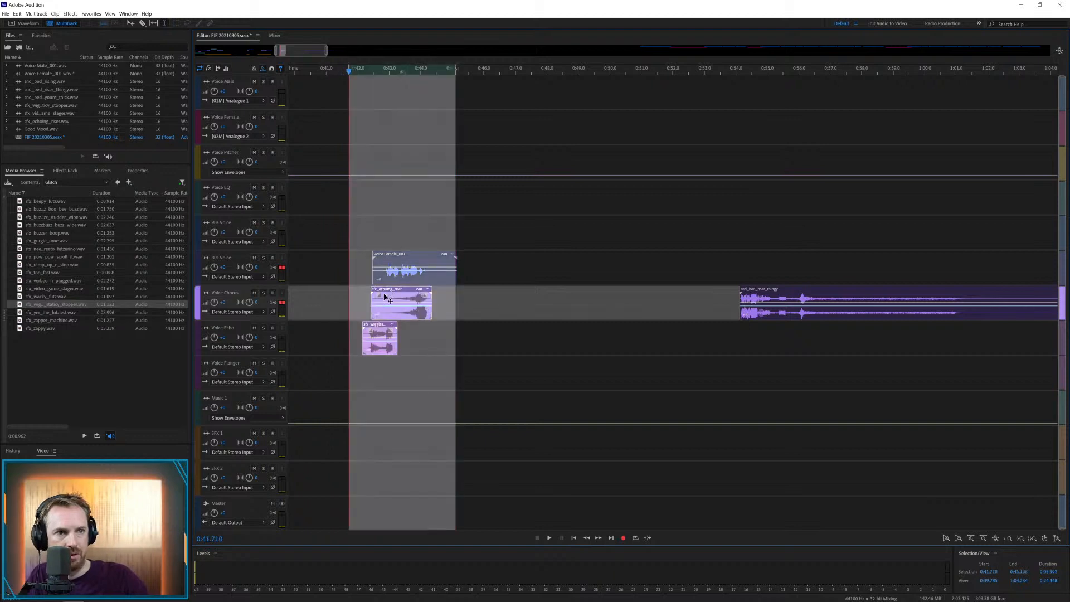
Move the echoing riser to SFX 1 and the stopper sound to SFX 2, and play back the section from about 41.9 s
left_click_drag(388, 300, 389, 440)
left_click(354, 455)
key("space")
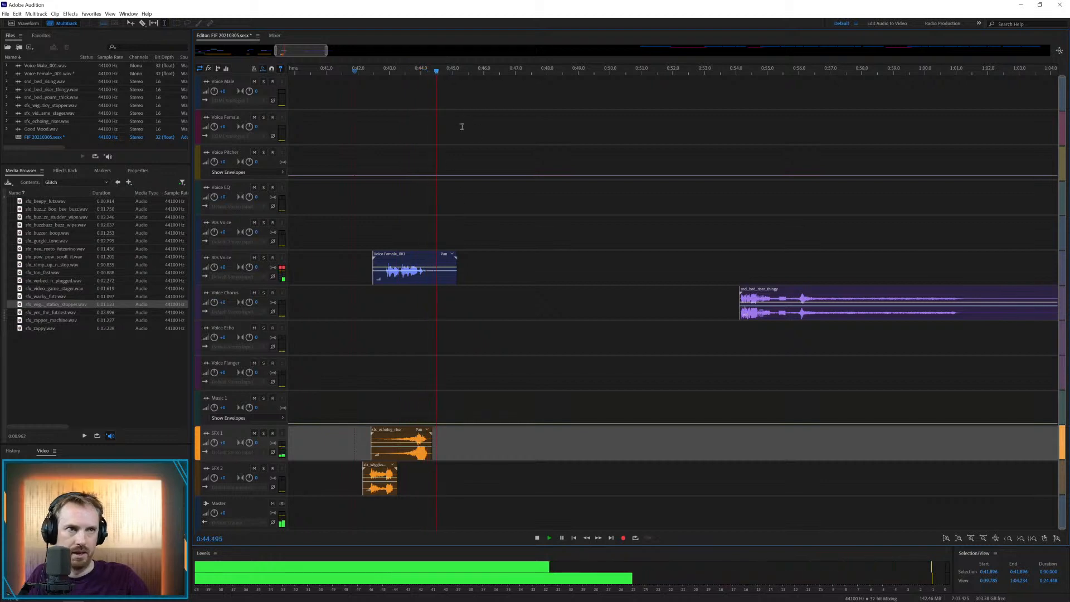
key("space")
Trim the third female clip's end from 44.272 s and its start up to about 42.8 s
left_click_drag(430, 275, 502, 275)
key("Delete")
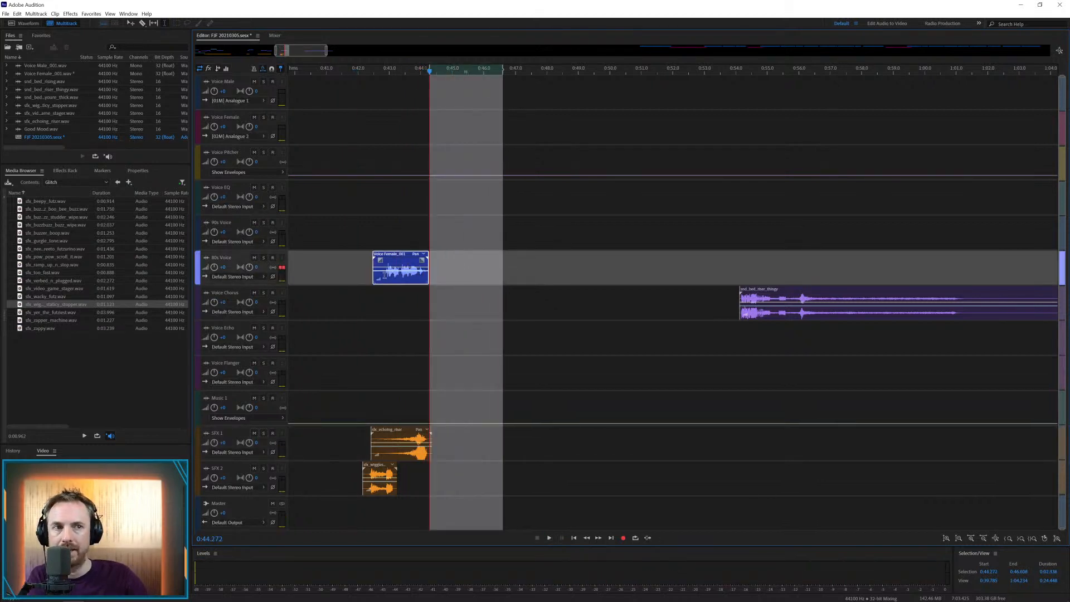
left_click_drag(384, 274, 337, 256)
key("Delete")
left_click(344, 251)
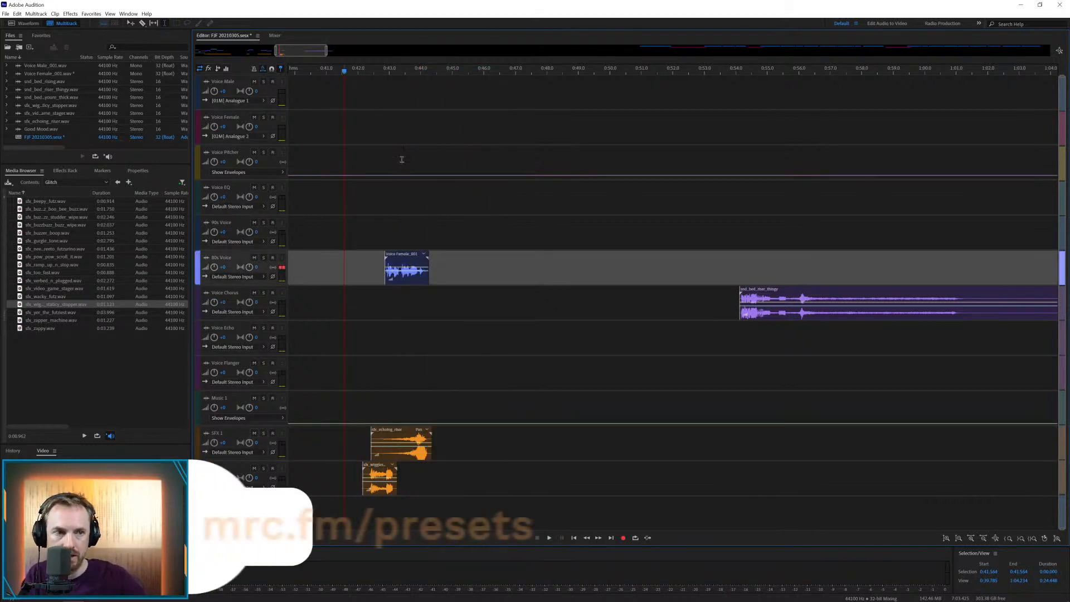
Move the riser_thingy sound to the SFX 1 track and the first male clip to the Voice Echo track at about 55 s
scroll(657, 71, "down", 5)
scroll(656, 73, "down", 5)
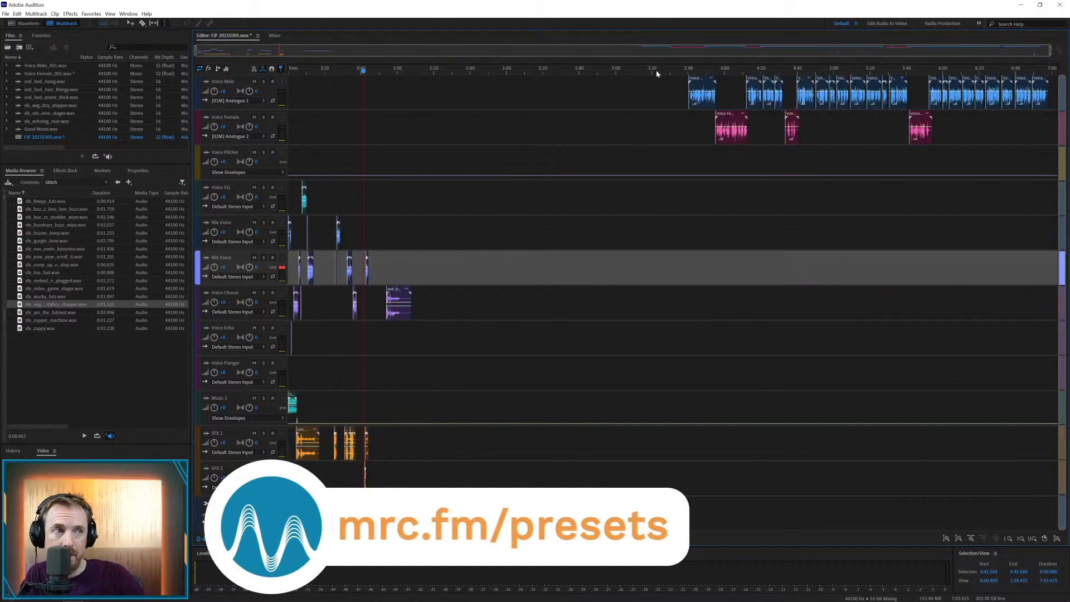
left_click_drag(689, 91, 386, 161)
left_click(454, 161)
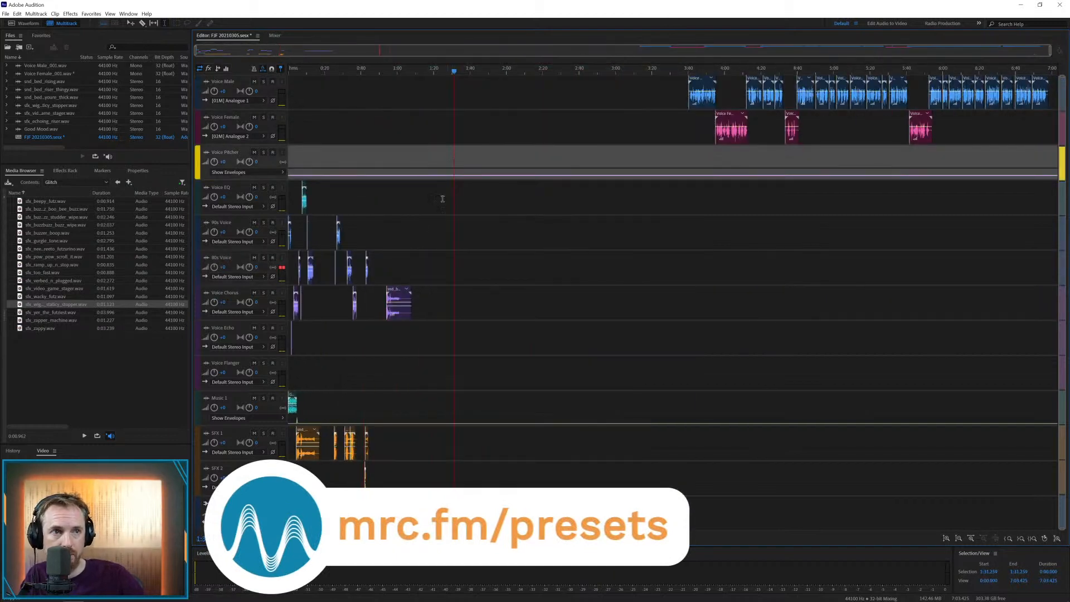
left_click_drag(392, 292, 395, 440)
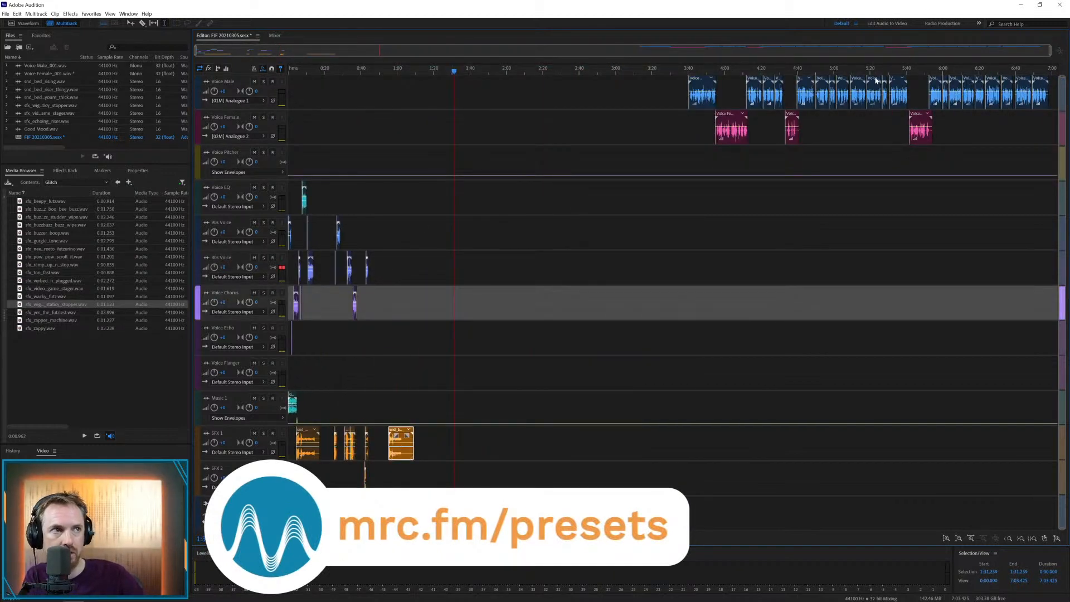
left_click_drag(698, 90, 398, 336)
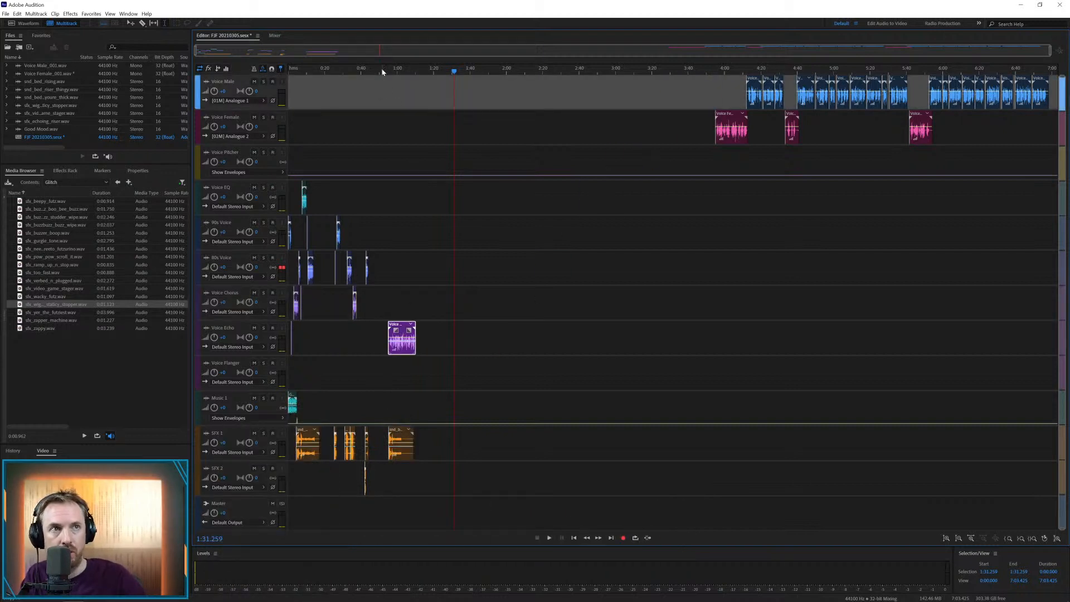
Trim the silence from the start of the male clip on the Voice Echo track up to about 55.8 s
scroll(385, 73, "up", 5)
scroll(383, 69, "up", 2)
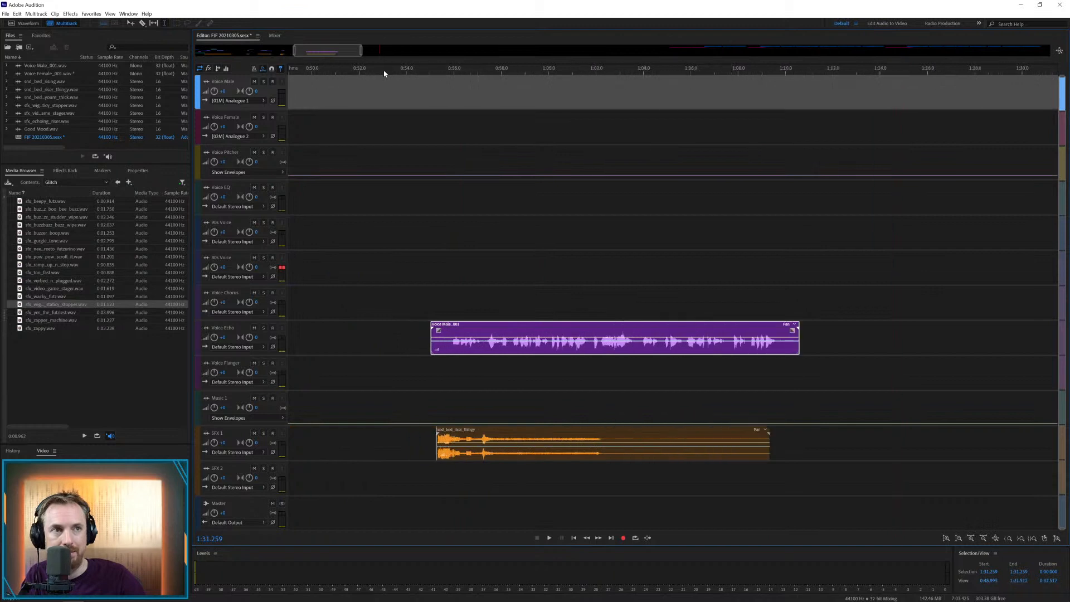
mouse_move(461, 326)
left_mouse_down()
mouse_move(491, 327)
mouse_move(449, 343)
left_mouse_up()
left_click(437, 373)
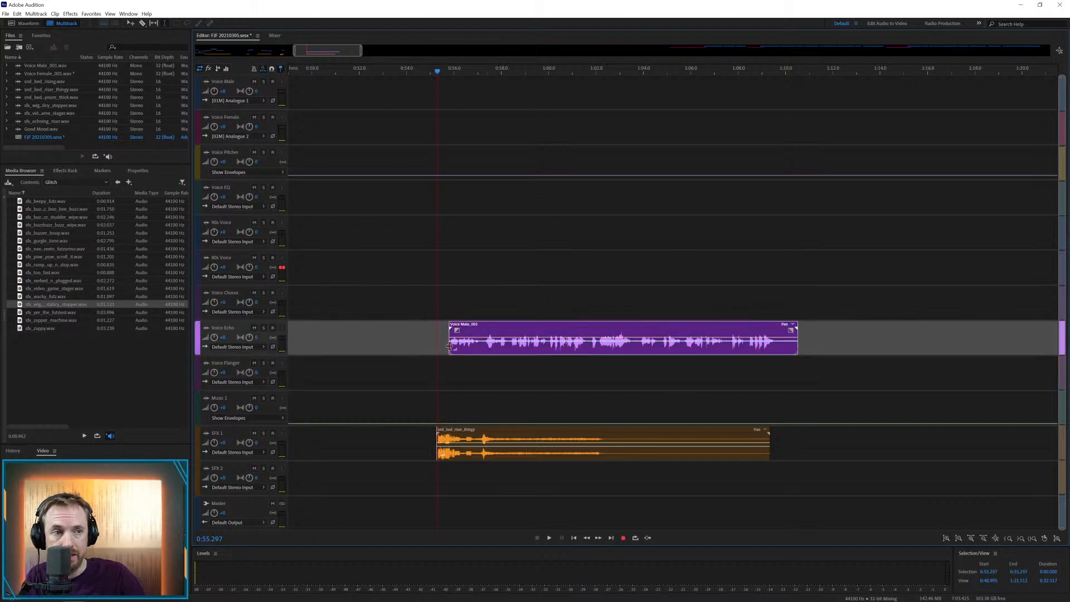
Play back the male clip with the riser from 55.297 s and split the clip at about 57.1 s
left_click(478, 333)
key("space")
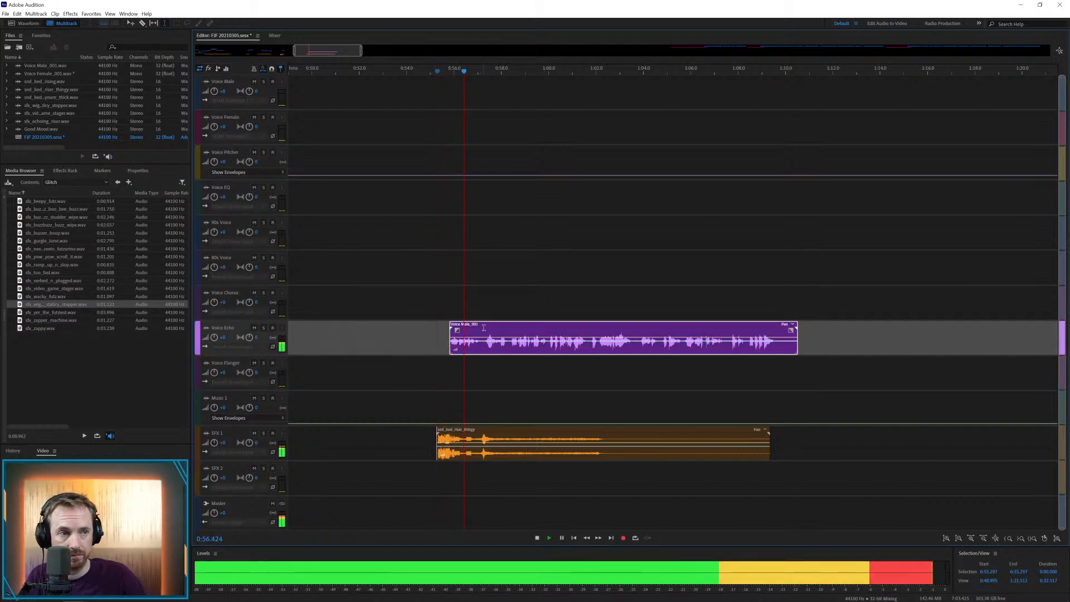
key("space")
left_click(481, 349)
key("ctrl+k")
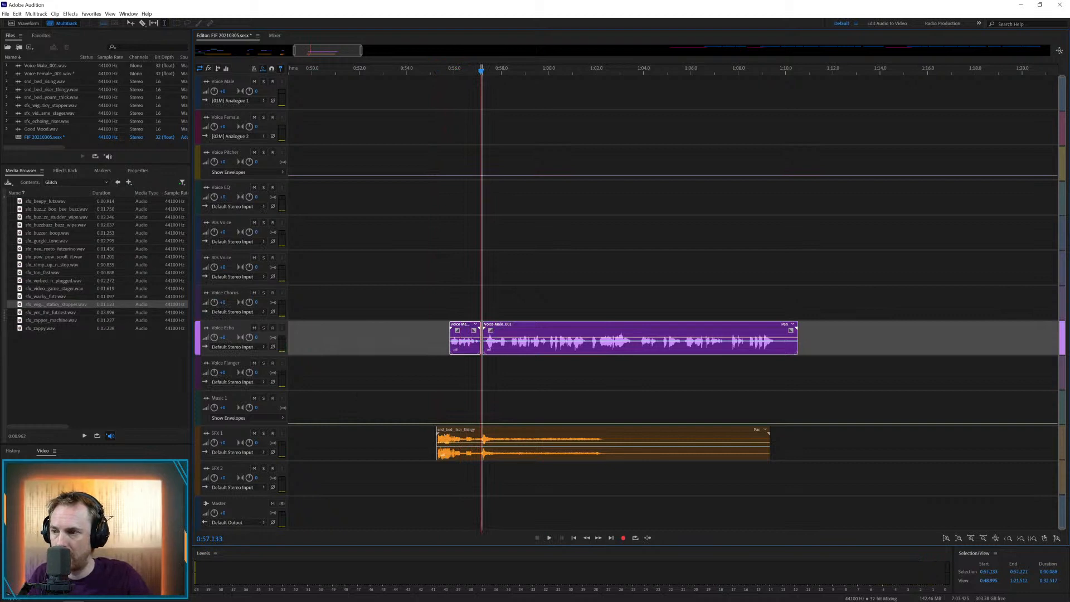
Try the Urban Tunnel music on the music track from about 57.1 s, play it back and remove the clip
left_click_drag(9, 377, 502, 397)
left_click(463, 387)
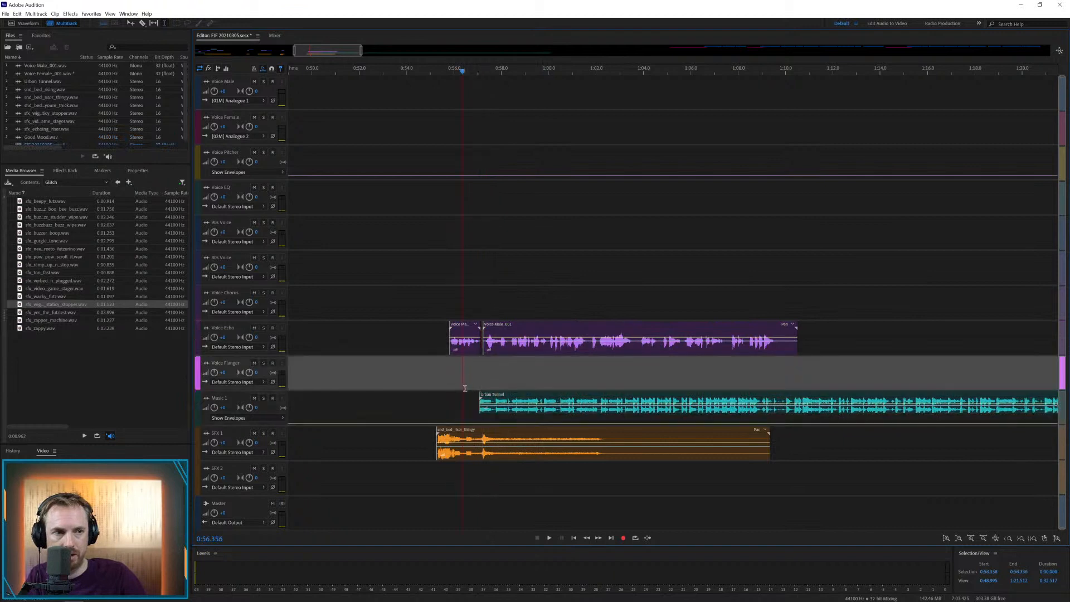
key("space")
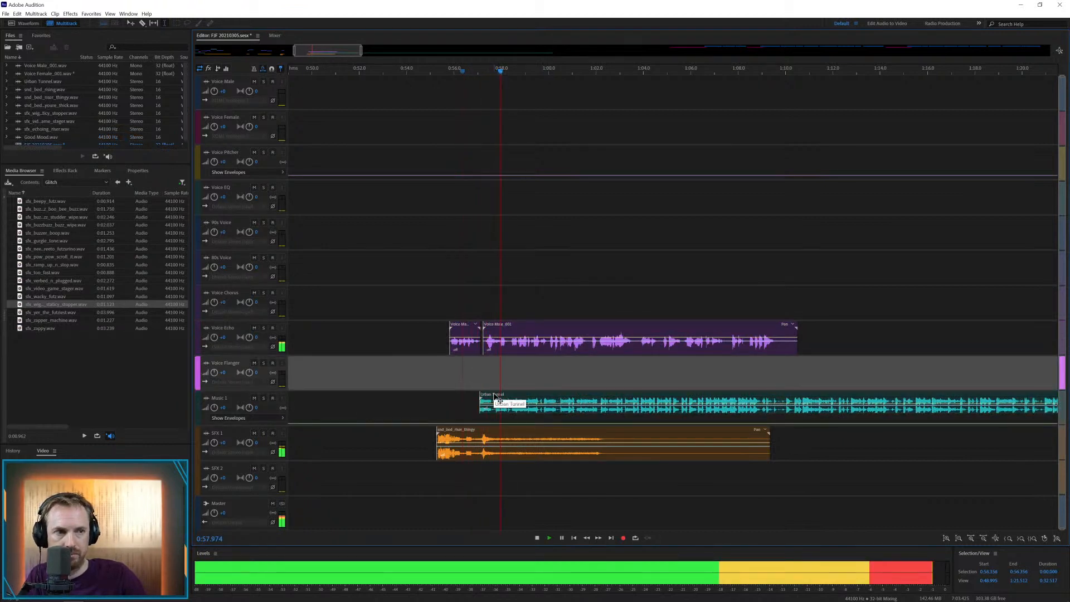
left_click_drag(499, 398, 502, 397)
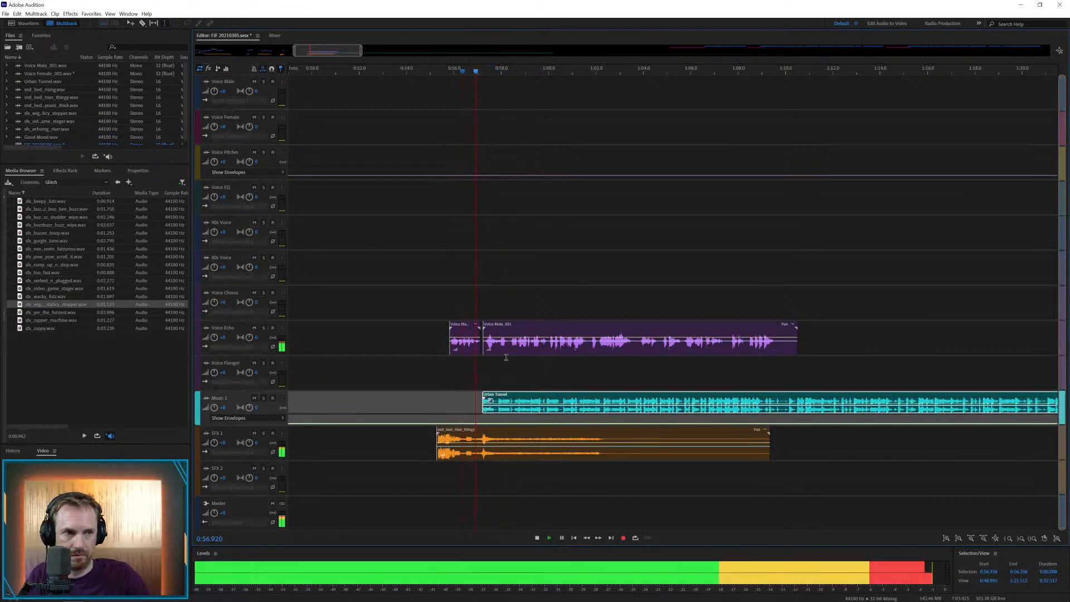
key("space")
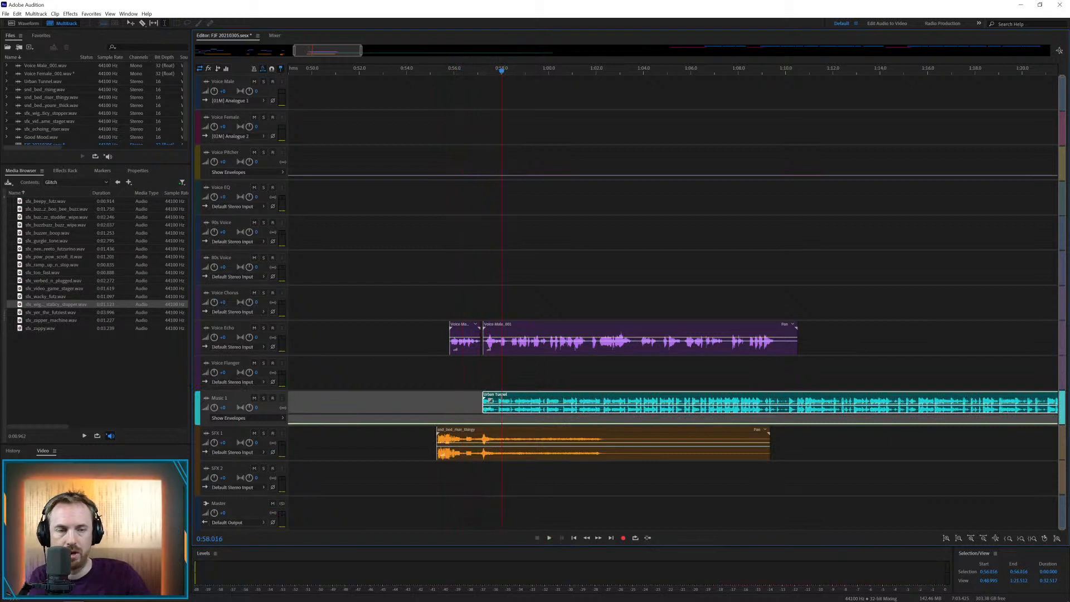
key("Delete")
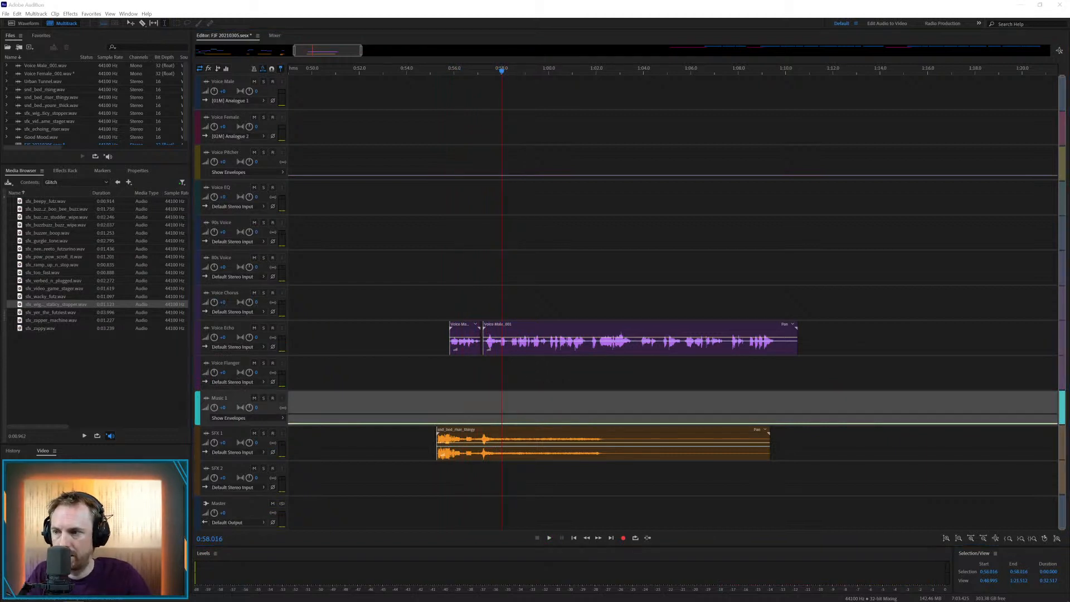
Try the Unrecognizable music on the music track under the second male part, play it back and remove the clip
left_click_drag(0, 376, 507, 396)
left_click(464, 379)
key("space")
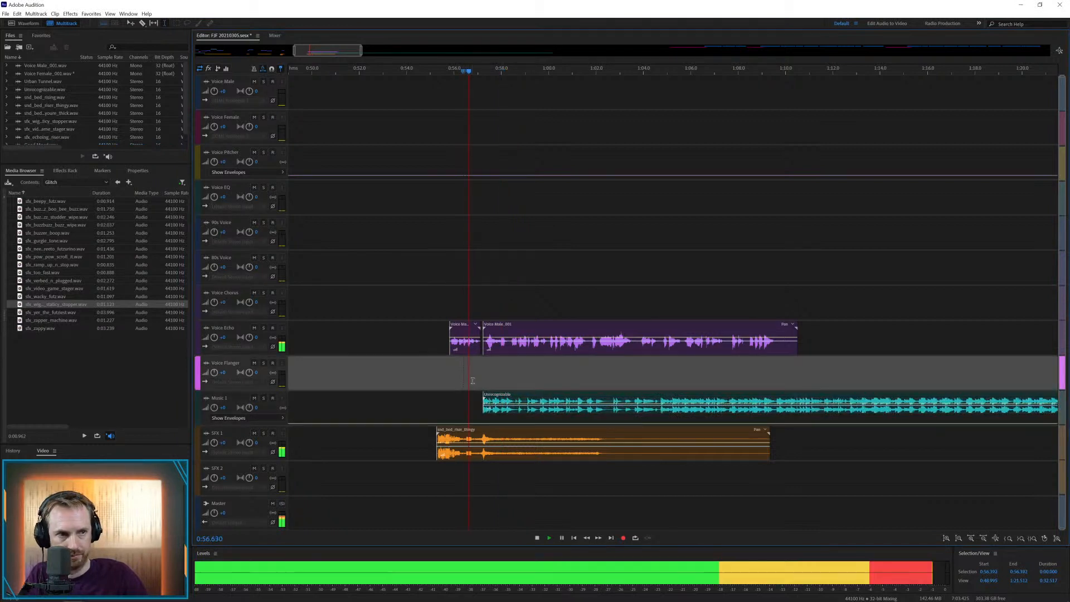
key("space")
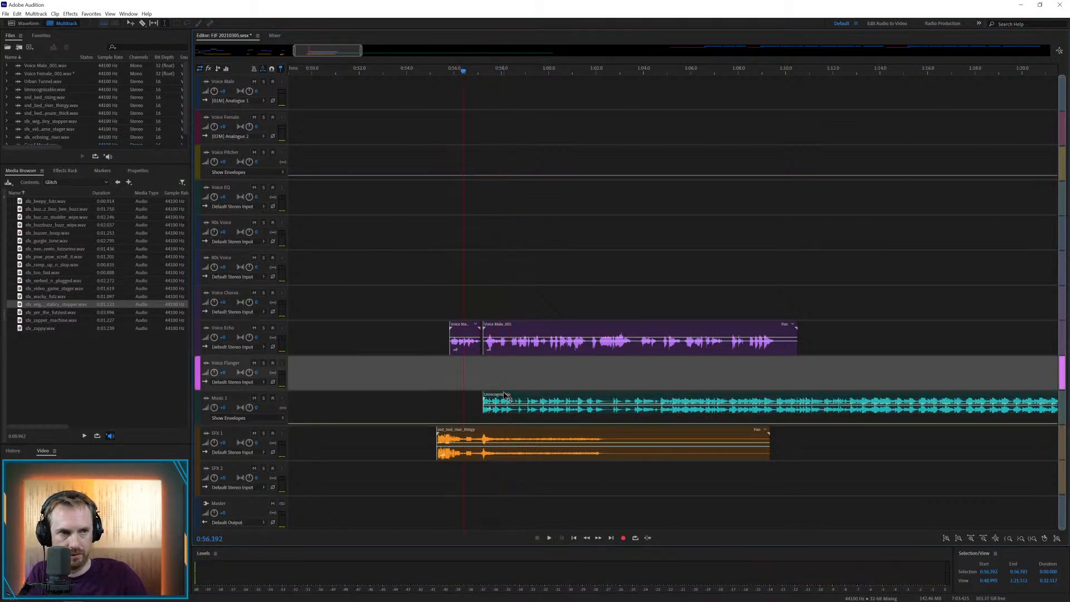
left_click(506, 395)
key("Delete")
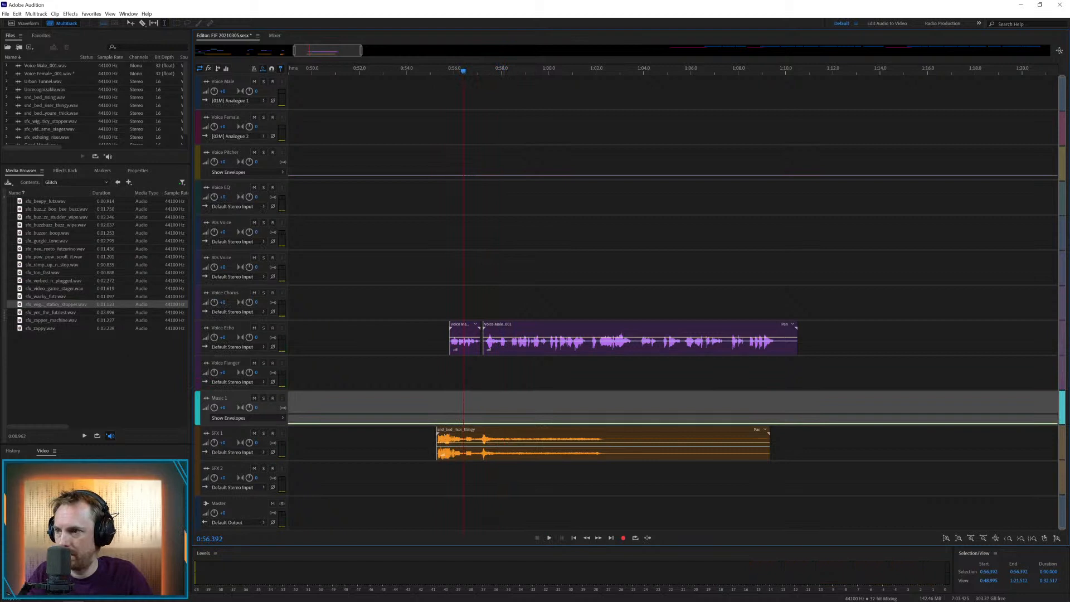
Audition a few glitch sounds in the media library and open the Beats folder under Music
left_click(71, 321)
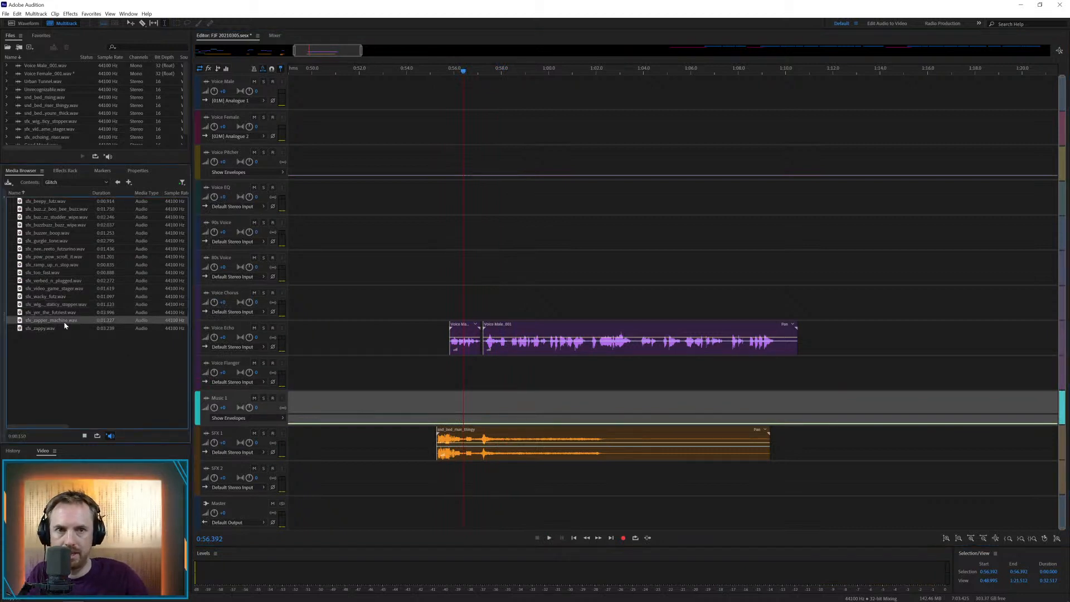
left_click_drag(55, 217, 92, 241)
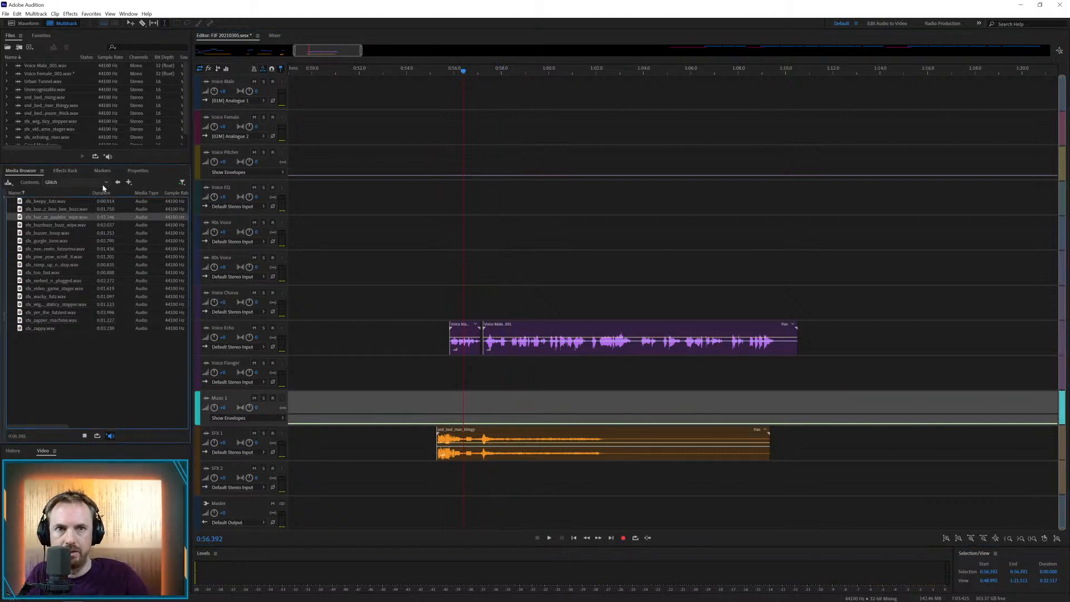
left_click(117, 183)
double_click(22, 201)
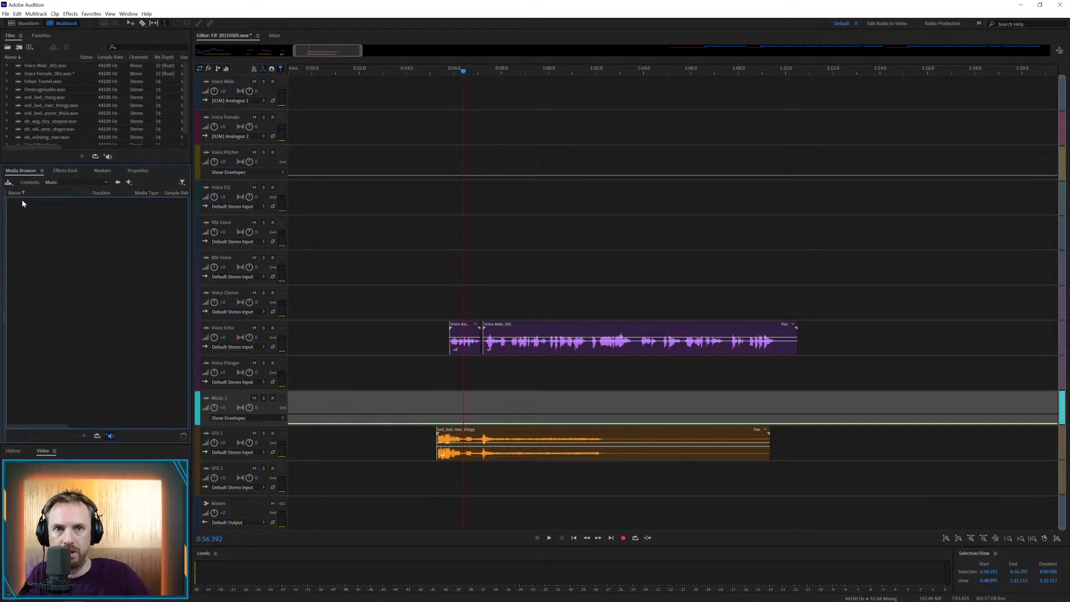
double_click(31, 202)
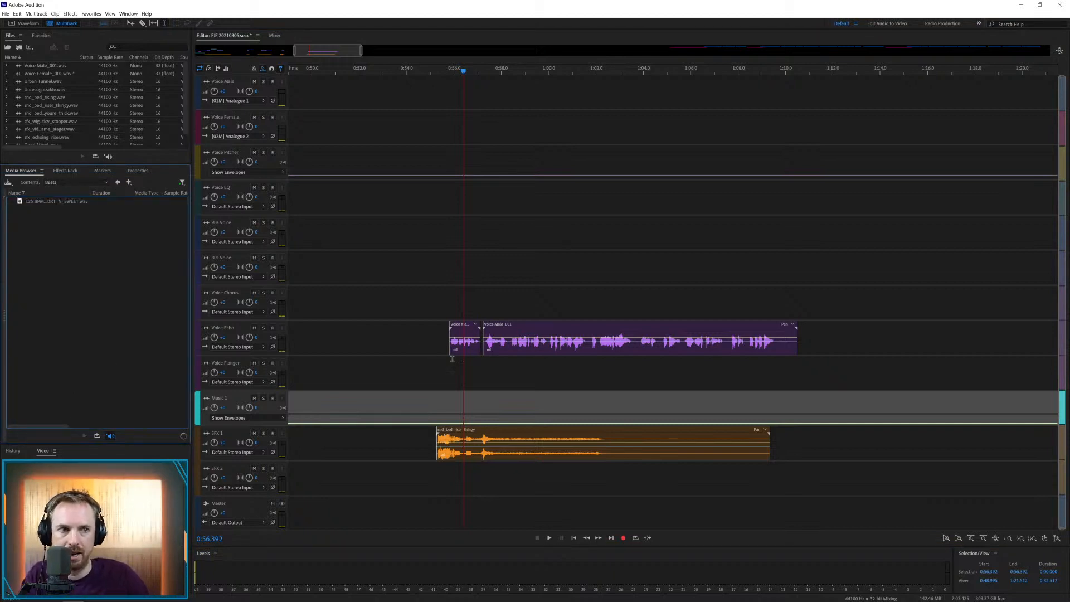
Play back the second male part from 57.098 s, split it at about 60 s and move the rest to the Voice Chorus track
left_click(479, 374)
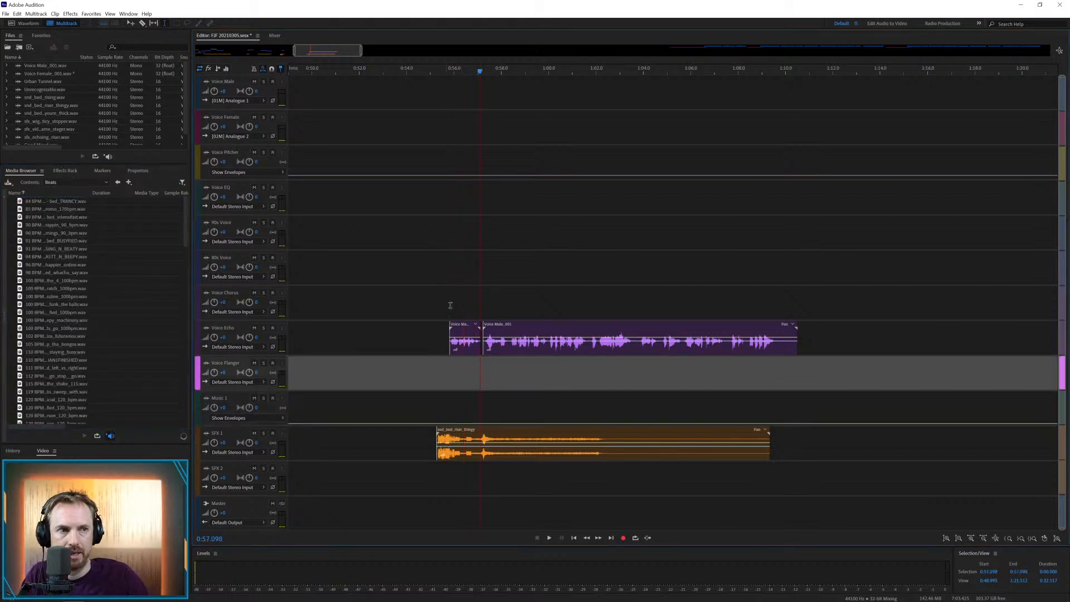
key("space")
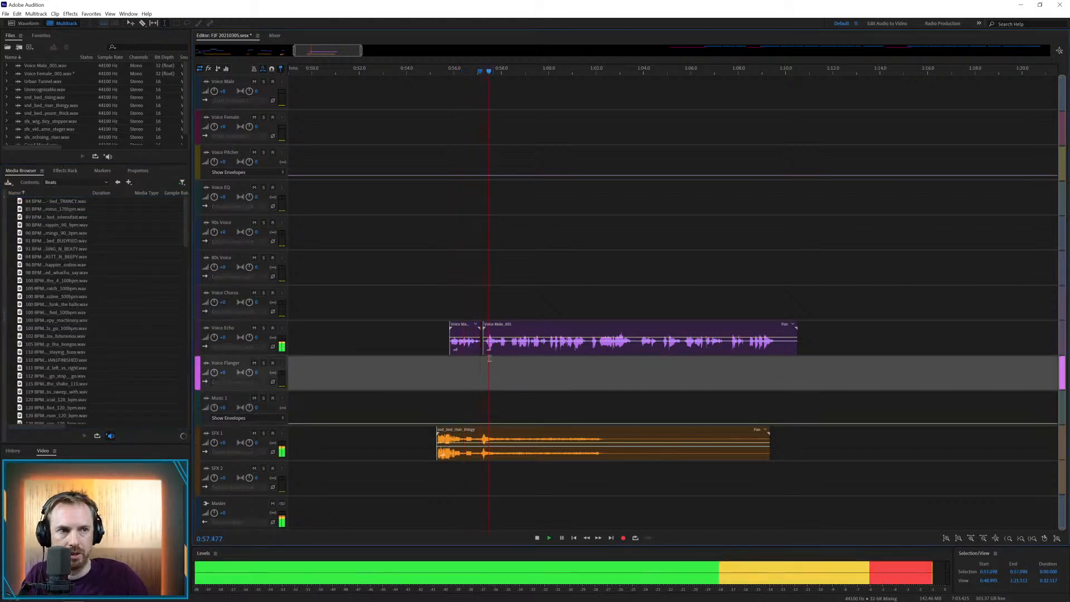
left_click(548, 347)
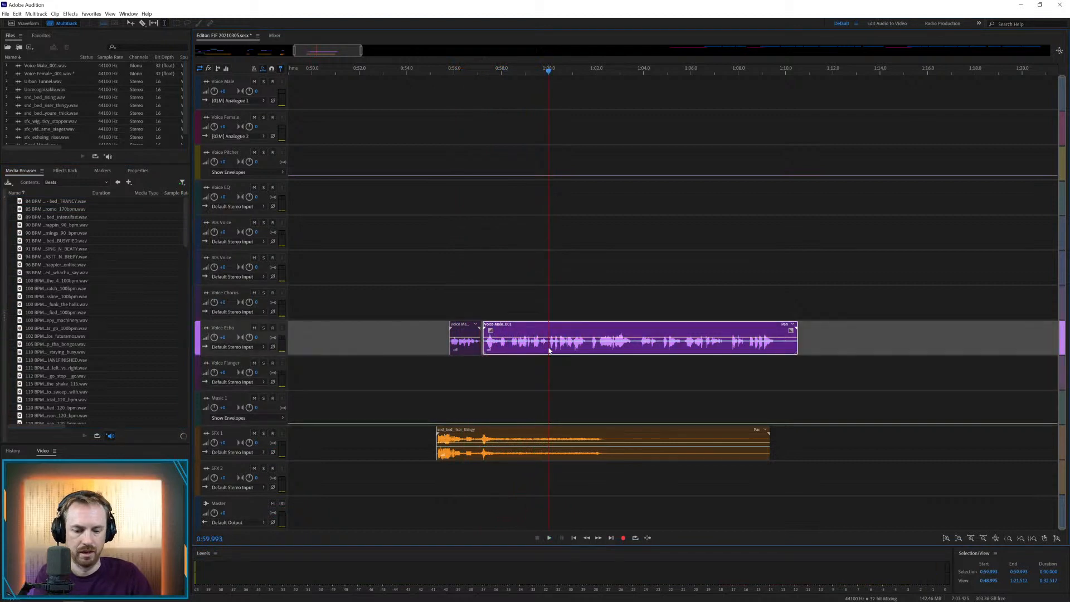
key("ctrl+k")
left_click_drag(549, 348, 589, 255)
Play back the Voice Chorus clip, cut it at about 1:01.3 and move the remainder to the voice track directly above
left_click(529, 307)
key("space")
key("space")
key("Delete")
left_click(596, 346)
Add a 120 BPM bed to the SFX 2 track from about 59.3 s and play it back with the male voice
left_click(562, 267)
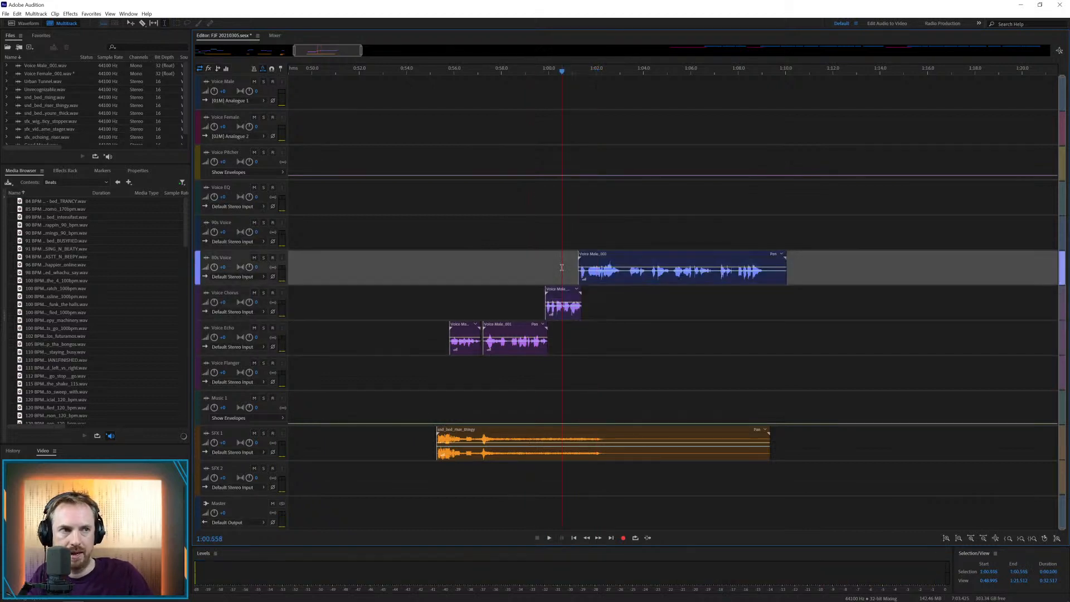
key("space")
left_click_drag(56, 400, 214, 439)
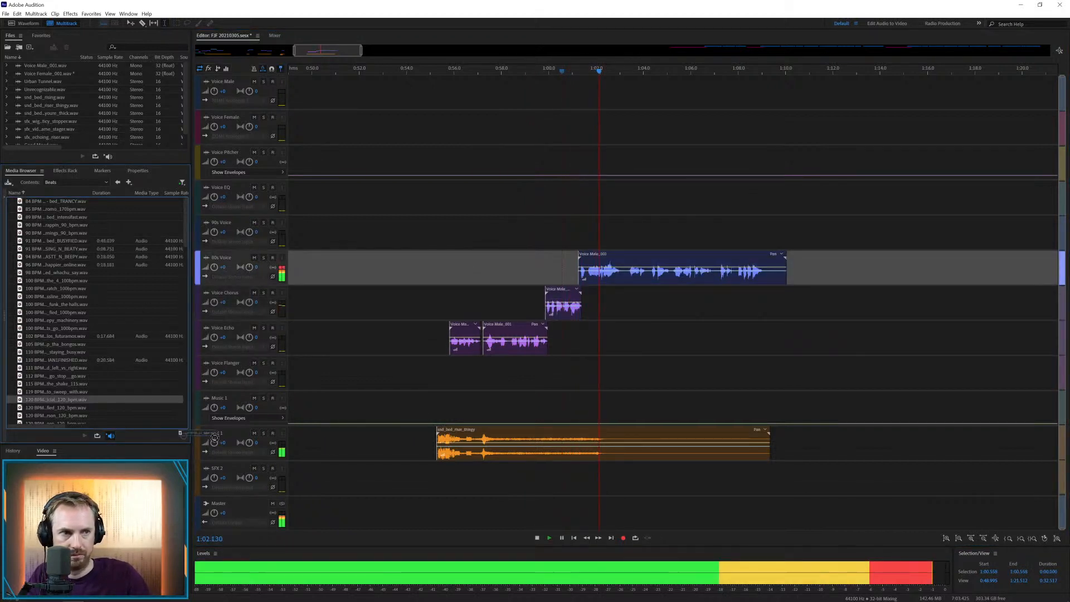
left_click_drag(556, 481, 535, 485)
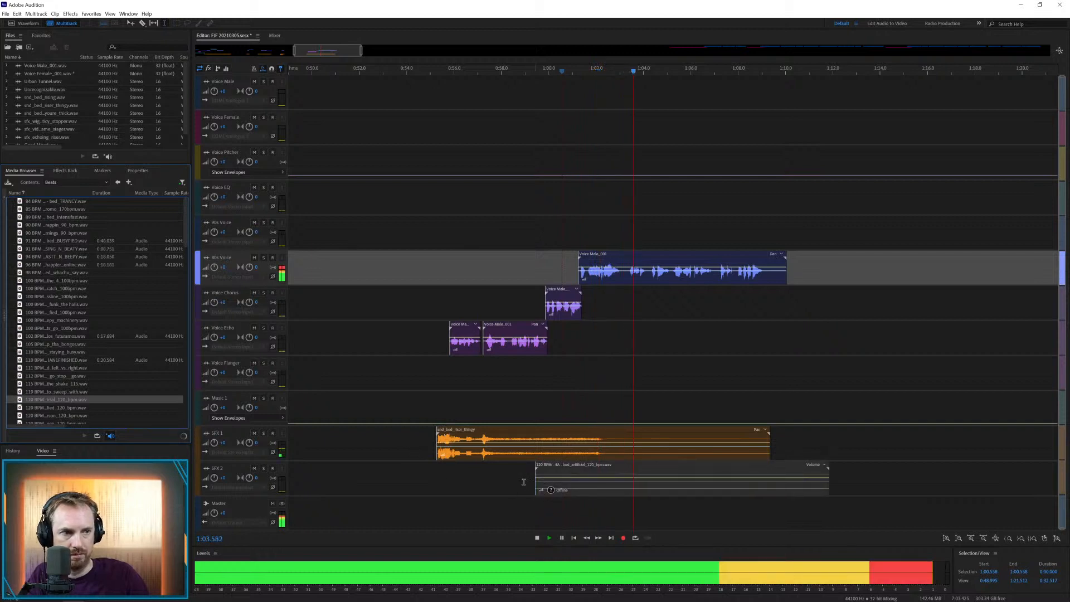
left_click(523, 482)
key("space")
Shift the 120 BPM bed earlier on SFX 2 to start at about 58.2 s and play back the transition
key("space")
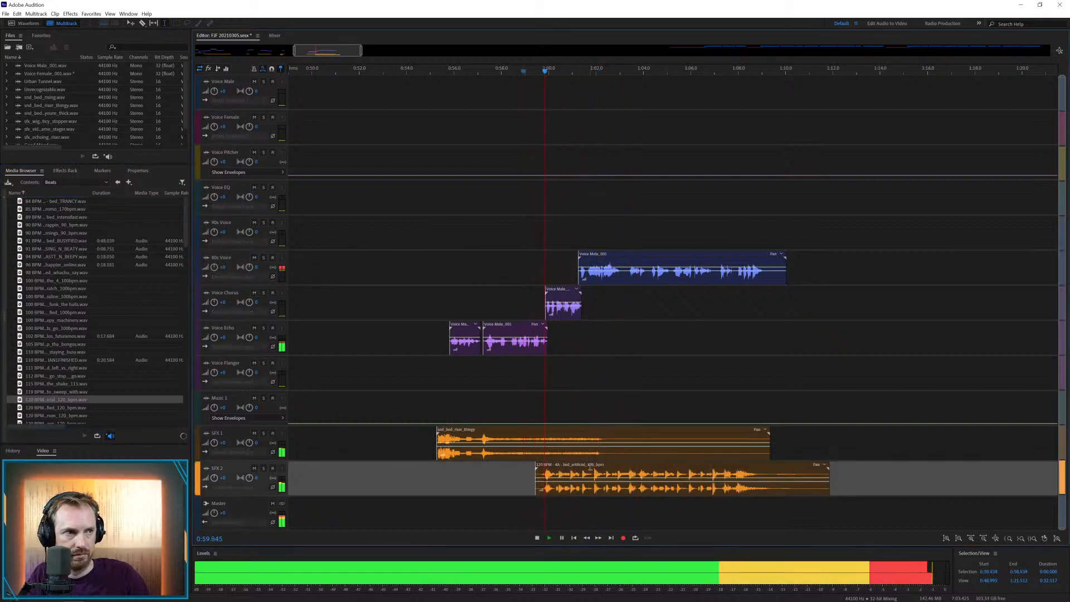
left_click_drag(598, 468, 550, 467)
key("space")
left_click(494, 469)
key("space")
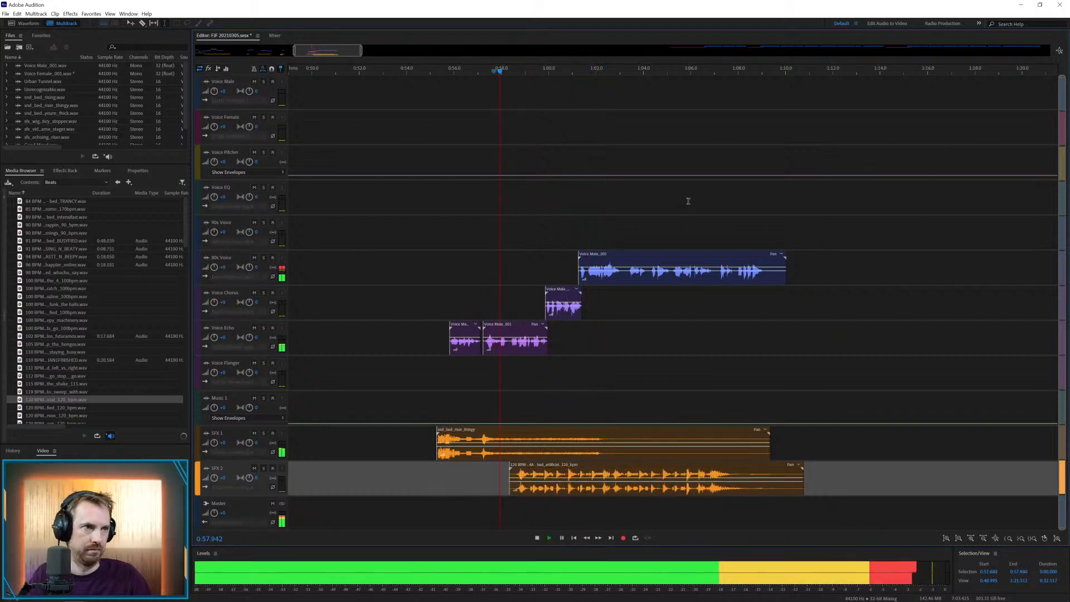
scroll(660, 74, "up", 1)
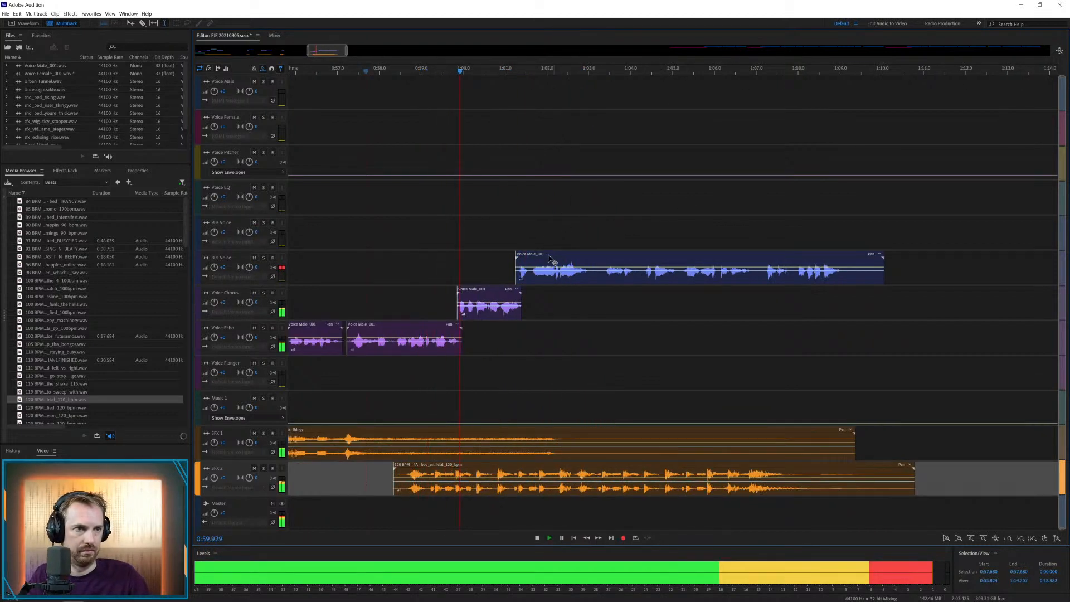
Cut the last male clip at about 1:03.1, remove the short pause and move the remainder to Voice Flanger from about 1:02.9
left_click(591, 280)
key("ctrl+k")
left_click(619, 304)
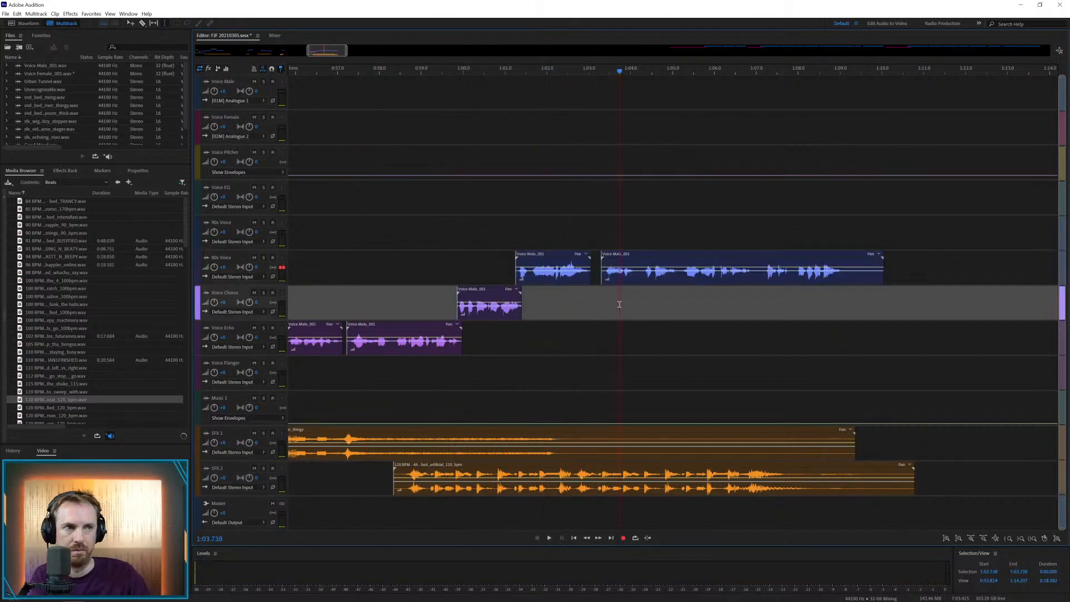
left_click(620, 257)
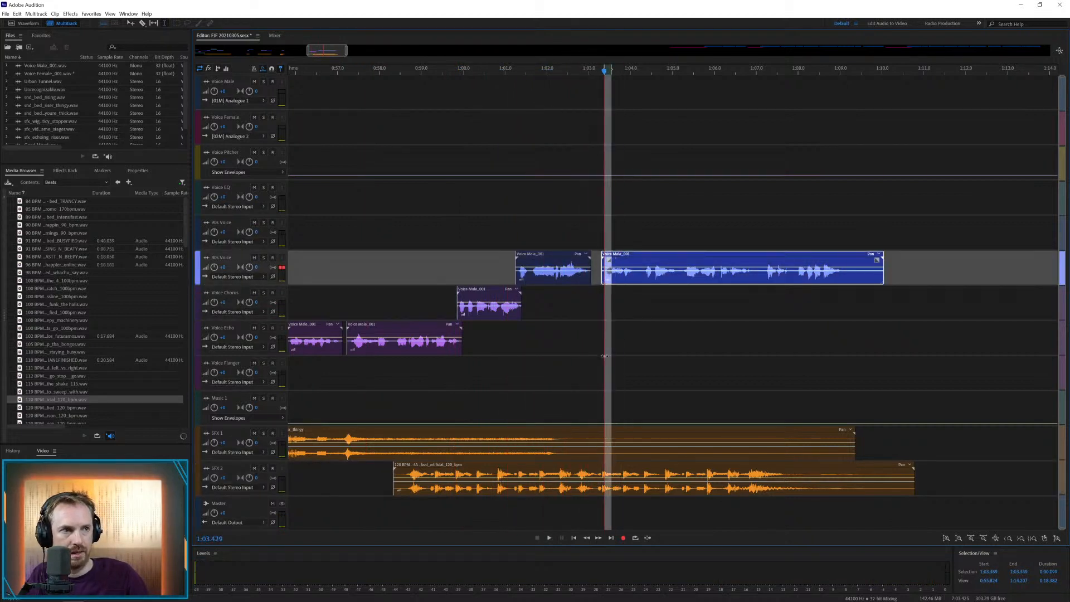
left_click(645, 304)
left_click_drag(637, 258, 619, 363)
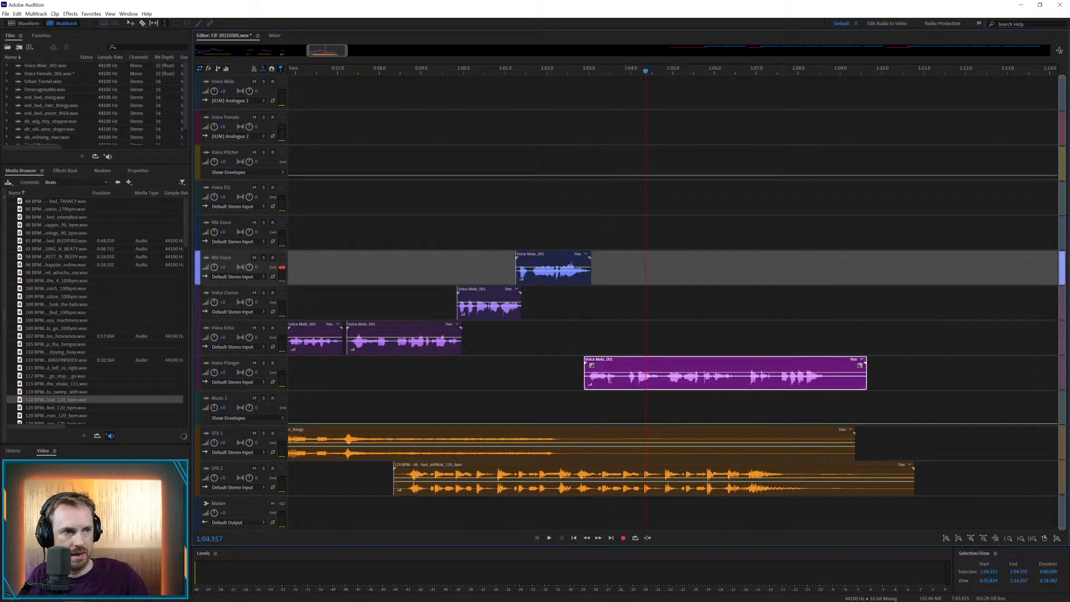
Split the Voice Flanger clip at about 1:03.7, move its next phrase to Voice Echo and shift the rest earlier to close the gap
left_click(577, 360)
key("space")
key("space")
key("ctrl+k")
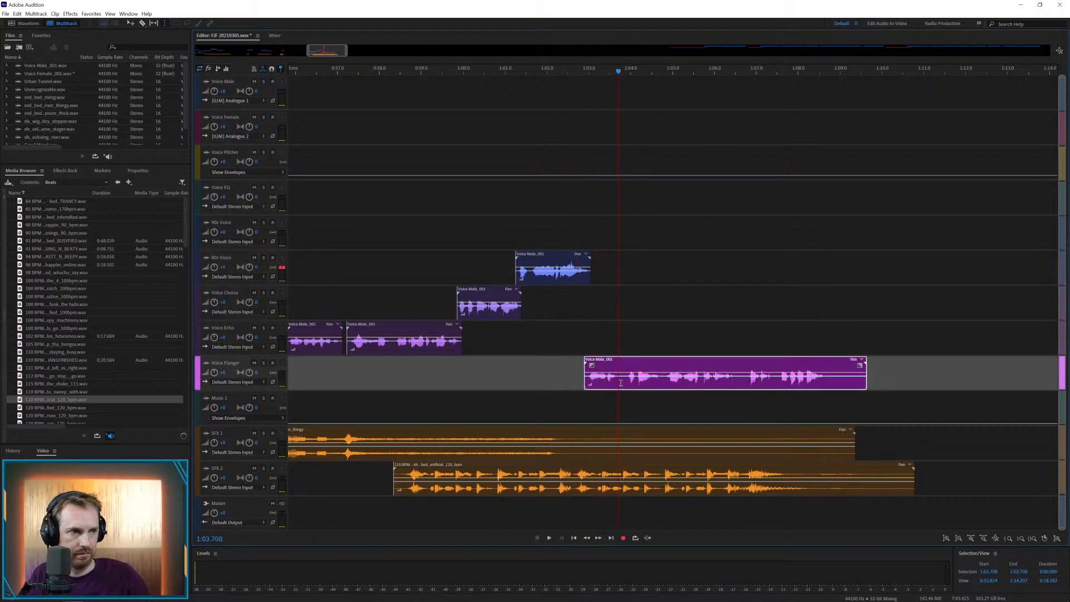
mouse_move(658, 382)
left_mouse_down()
mouse_move(628, 346)
mouse_move(657, 363)
left_mouse_up()
key("Delete")
left_click(632, 342)
left_click(598, 340)
key("space")
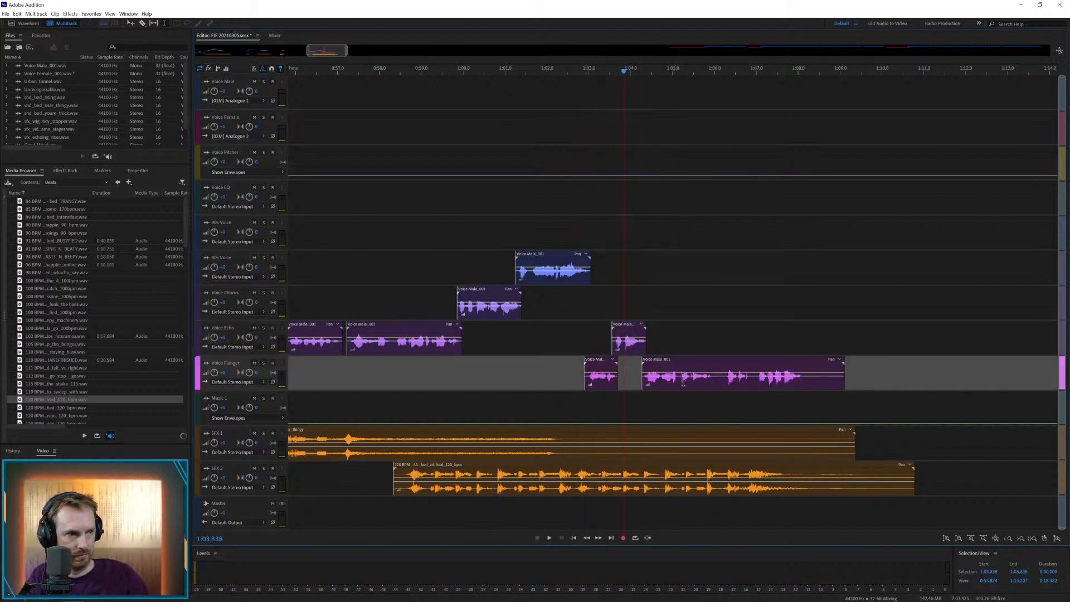
Cut the last Voice Flanger clip at about 1:06 and move the remainder to the Voice Echo track
left_click_drag(714, 383, 713, 411)
key("space")
key("Delete")
left_click_drag(739, 357, 720, 321)
Play back the final male phrase from 1:05.415 and delete the silence after about 1:07.8 on Voice Echo
left_click(691, 340)
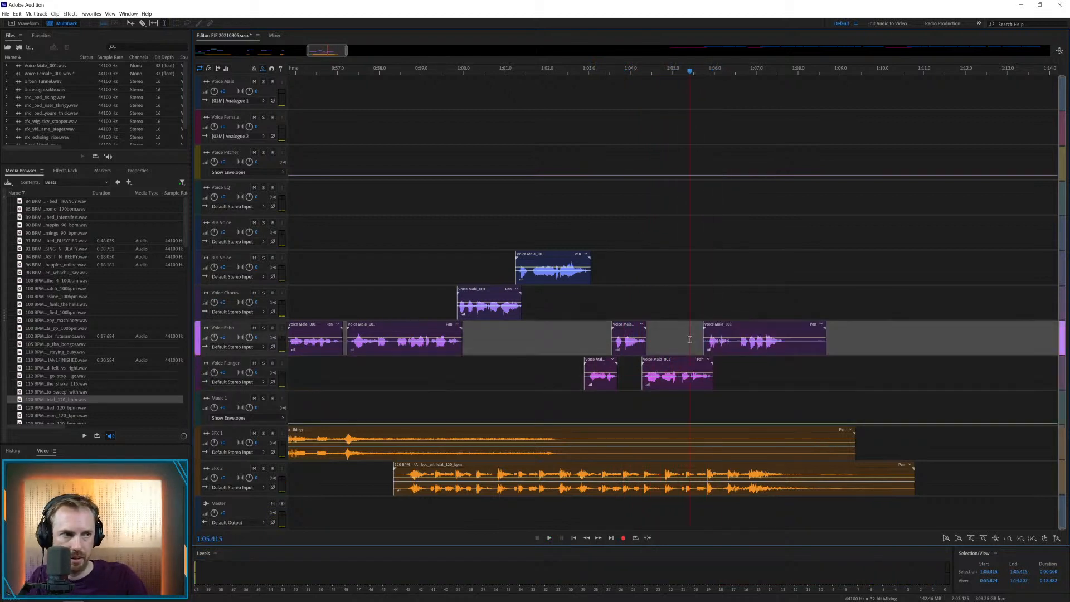
key("space")
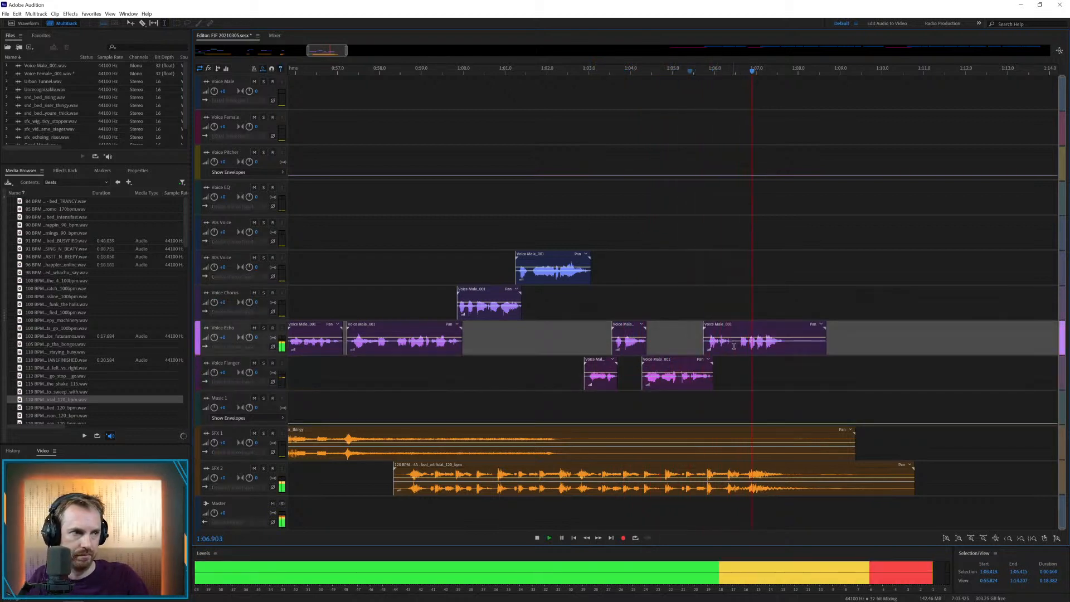
key("space")
left_click_drag(789, 340, 878, 339)
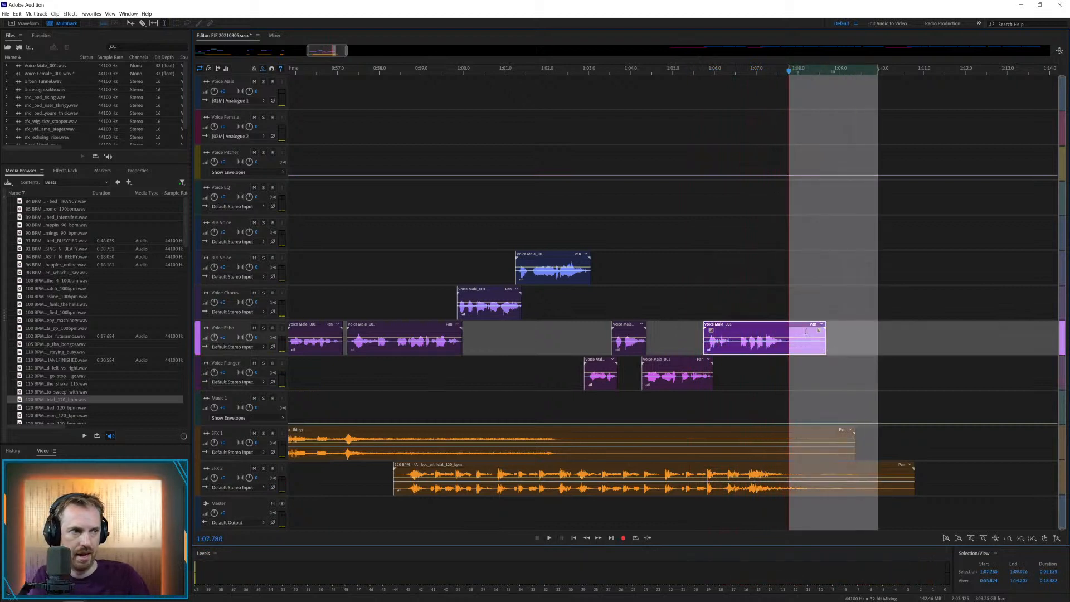
key("Delete")
Move the first clip of the Voice Female track to the Voice Echo track, starting at about 1:18
left_click(745, 277)
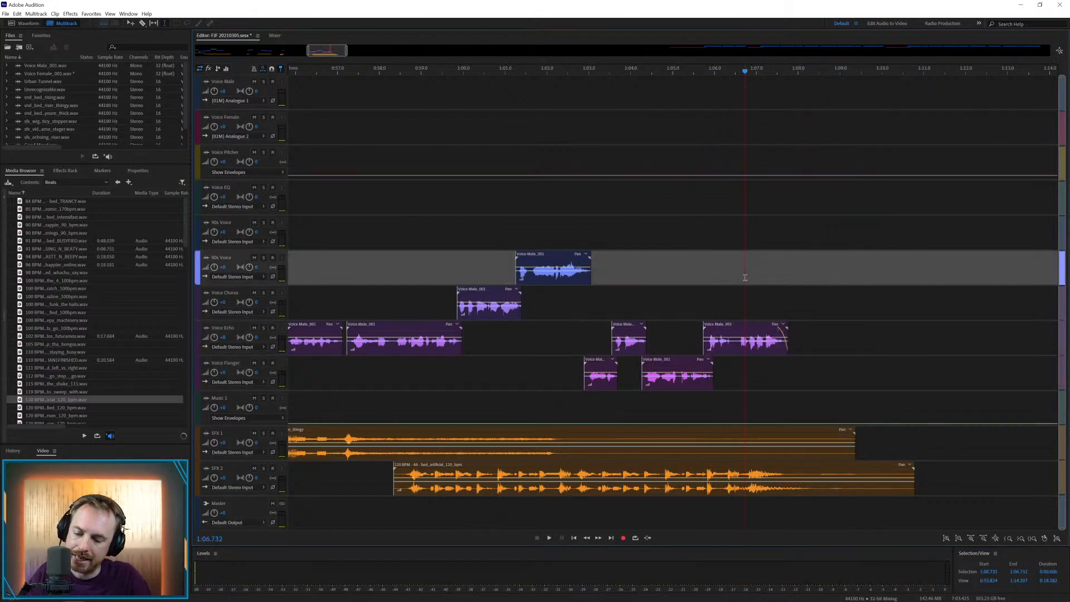
key("backslash")
left_click(724, 118)
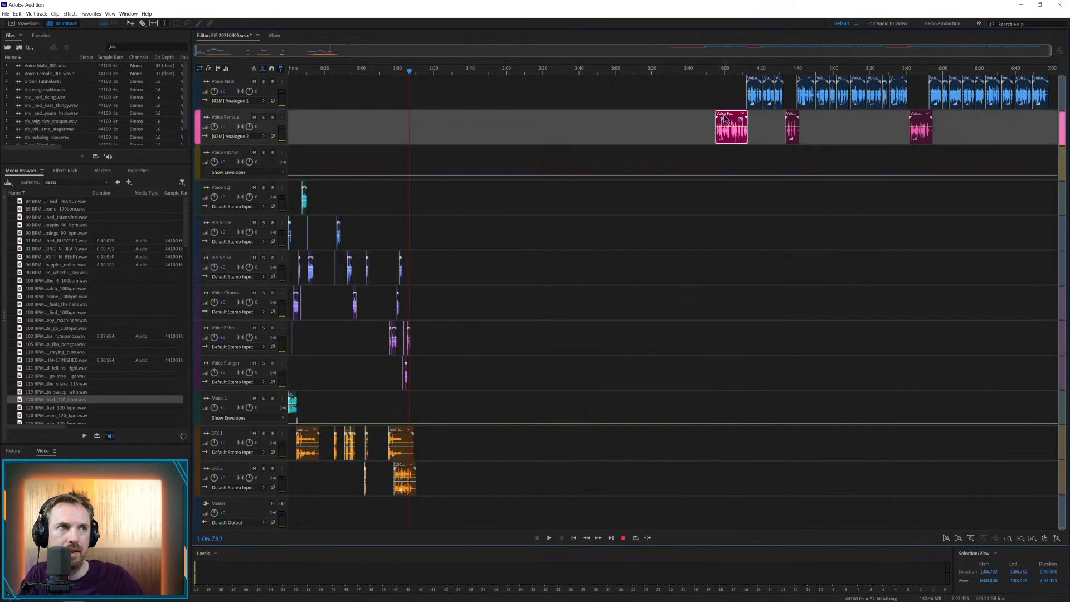
left_click_drag(724, 118, 439, 328)
Play back the female clip, cut it at the pauses into three parts up to about 1:26 and move the rest to Voice Chorus at about 1:38
left_click(433, 304)
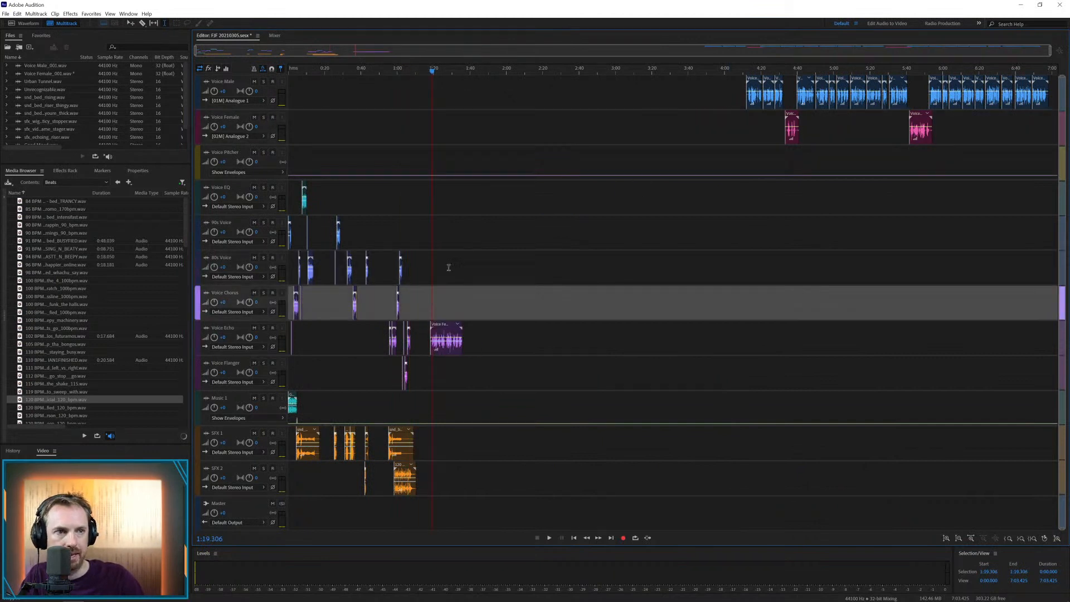
key("space")
scroll(441, 71, "up", 6)
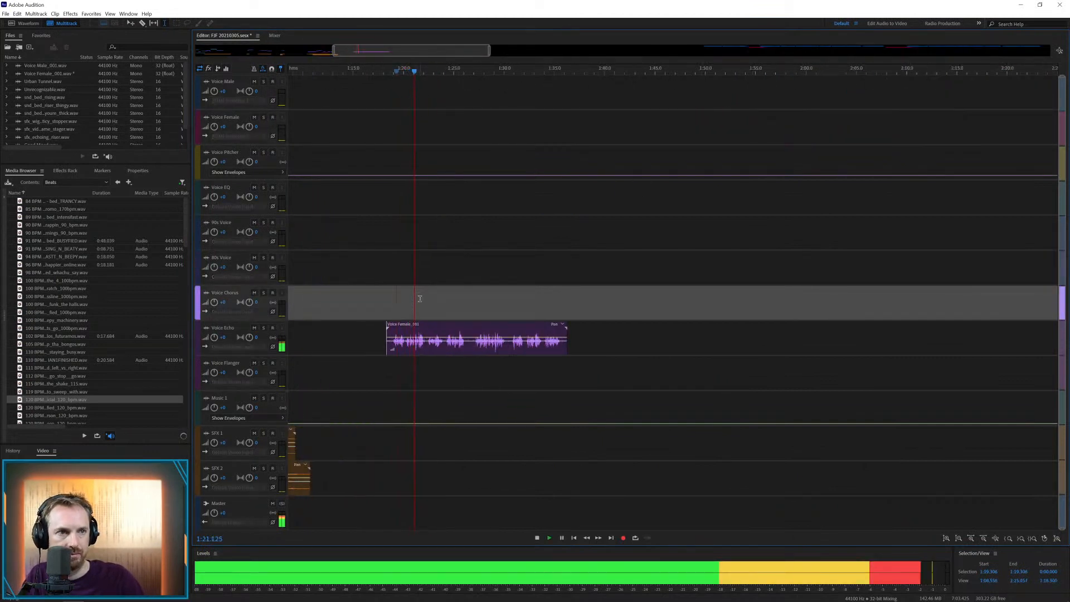
left_click(408, 328)
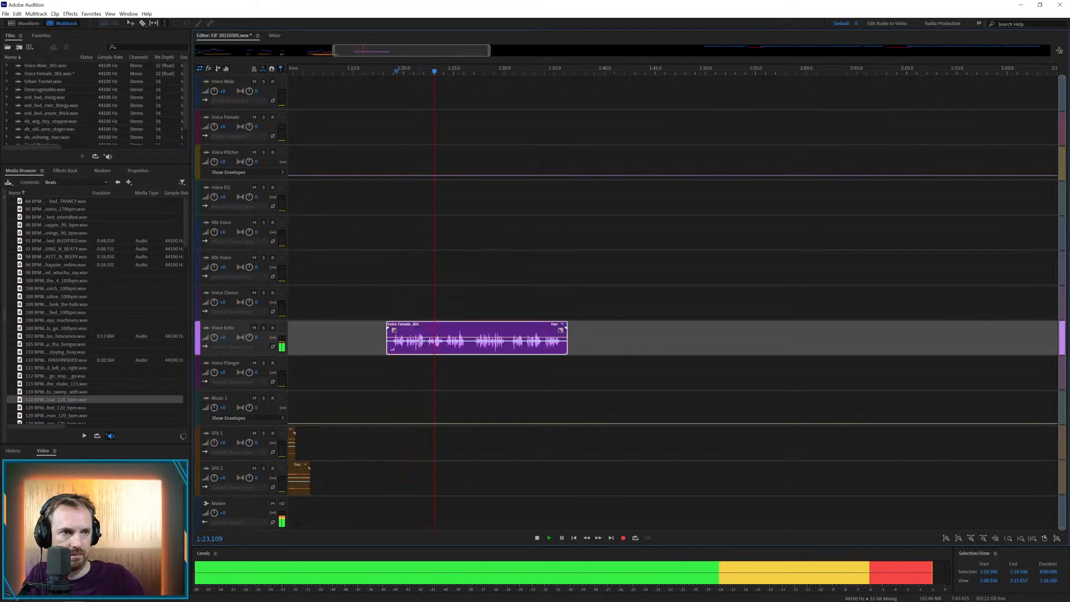
scroll(390, 72, "up", 3)
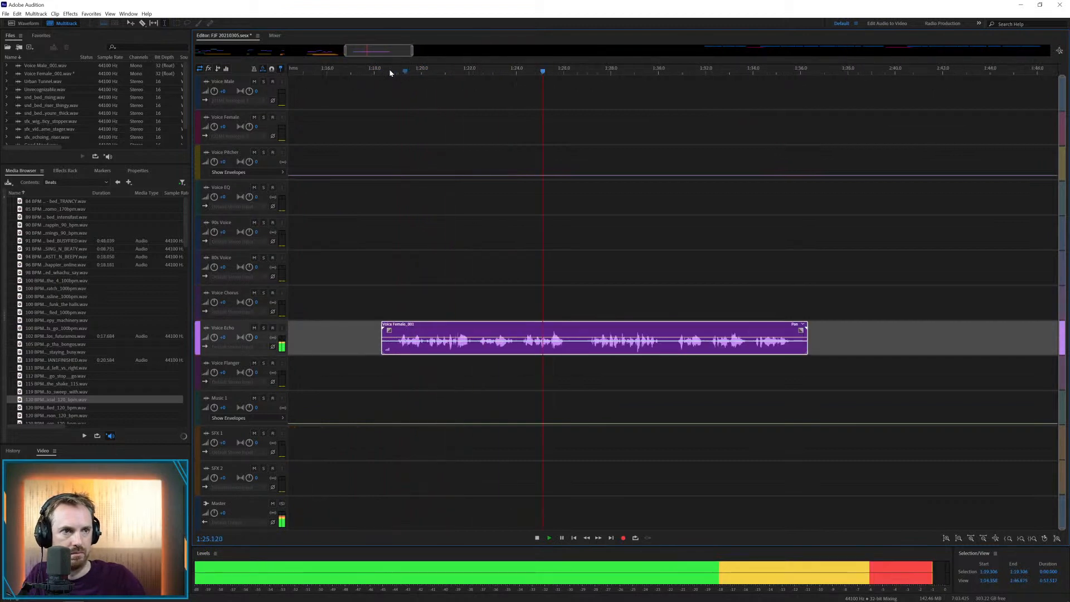
left_click(475, 346)
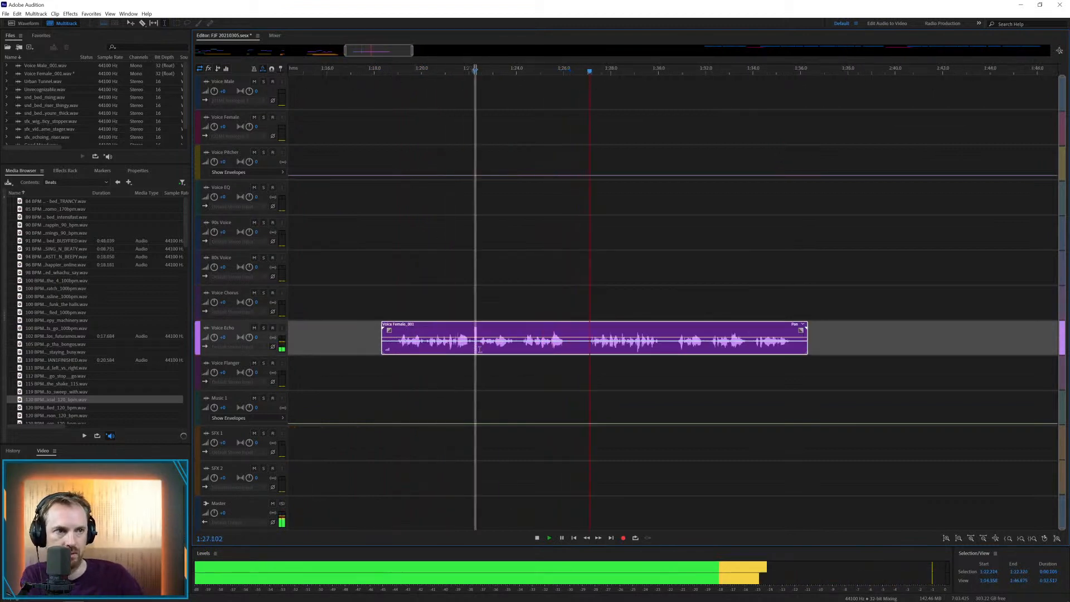
key("ctrl+k")
left_click_drag(516, 347, 879, 300)
key("Delete")
key("Delete")
Try the 112 BPM go-stop bed under the female voice on the Music 1 track and undo it
left_click(596, 379)
key("space")
left_click_drag(53, 376, 400, 408)
key("ctrl+z")
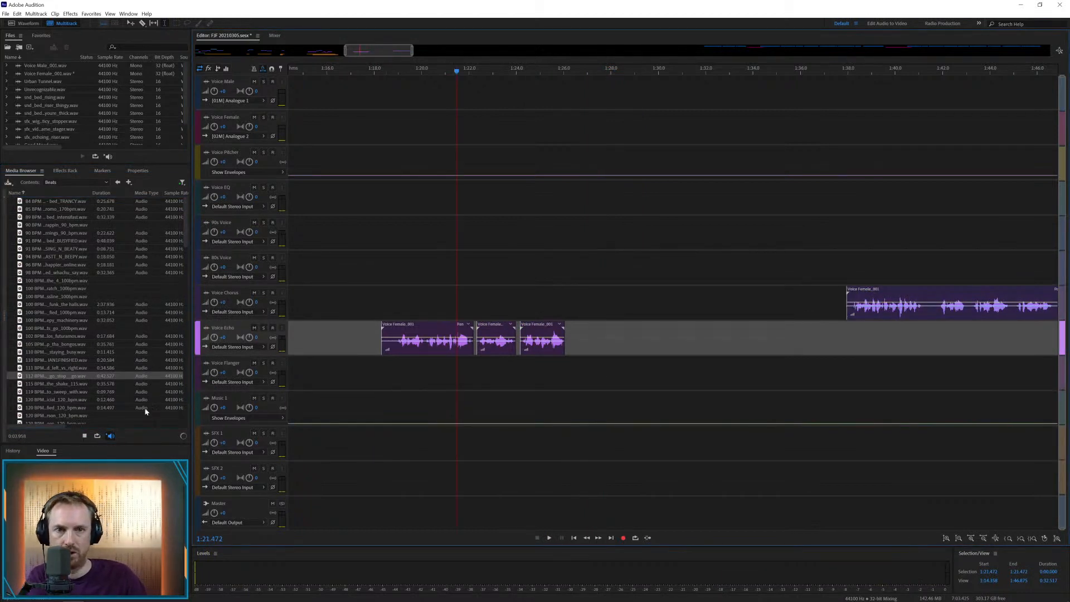
Browse the Sound Effects library to the Drone folder and audition its drone beds
left_click(82, 183)
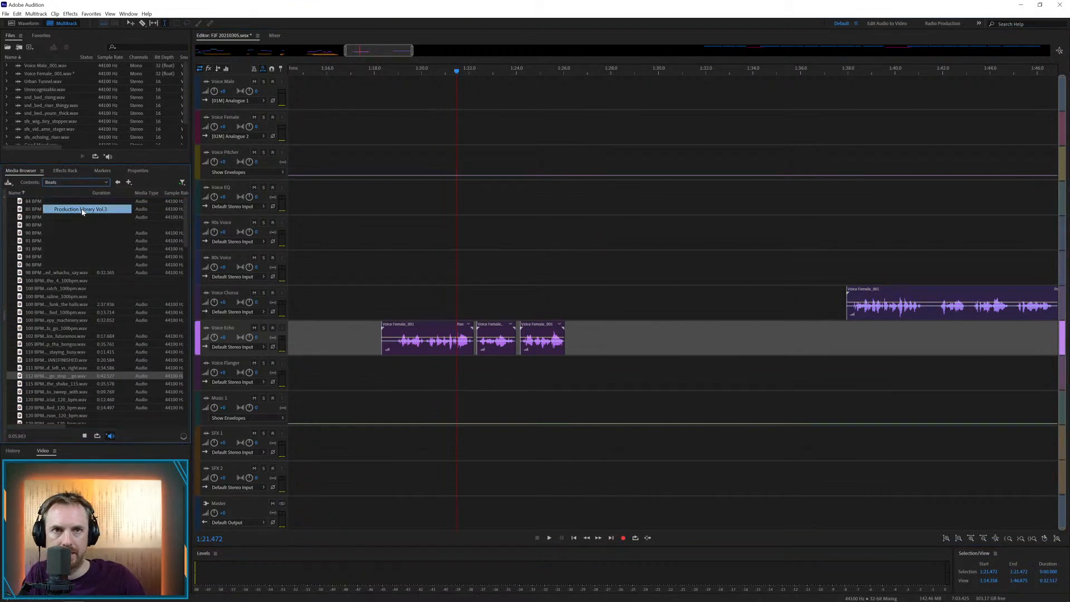
left_click(67, 194)
double_click(40, 210)
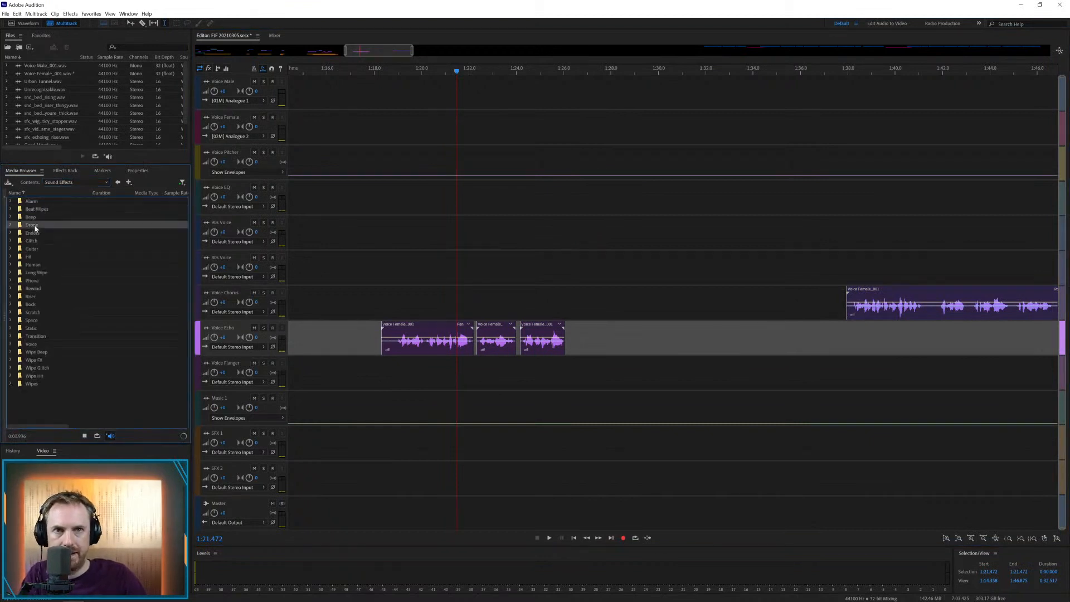
double_click(36, 224)
left_click(118, 183)
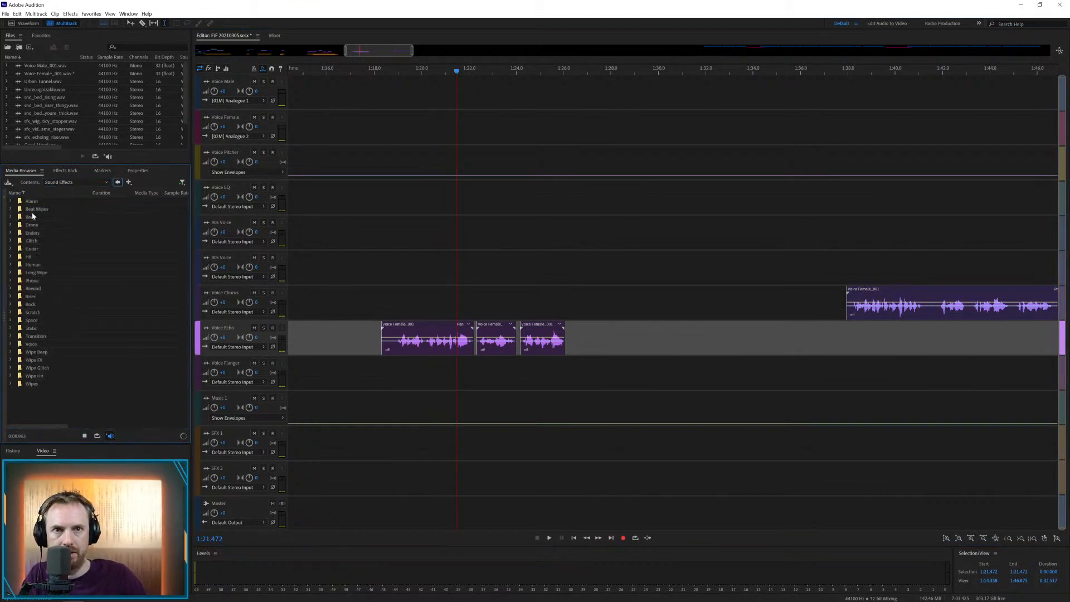
double_click(31, 225)
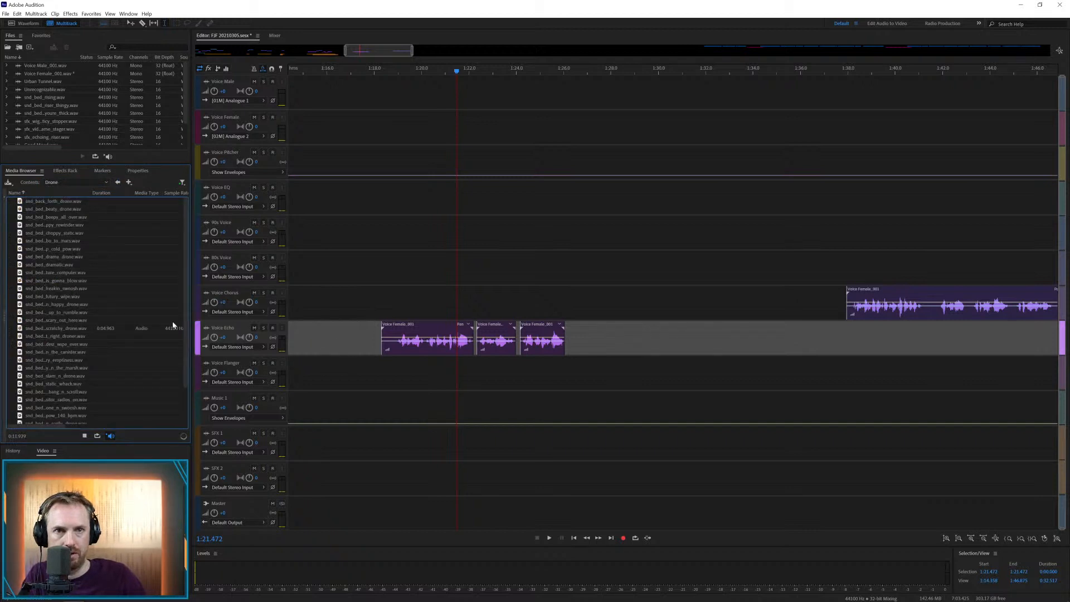
left_click(40, 351)
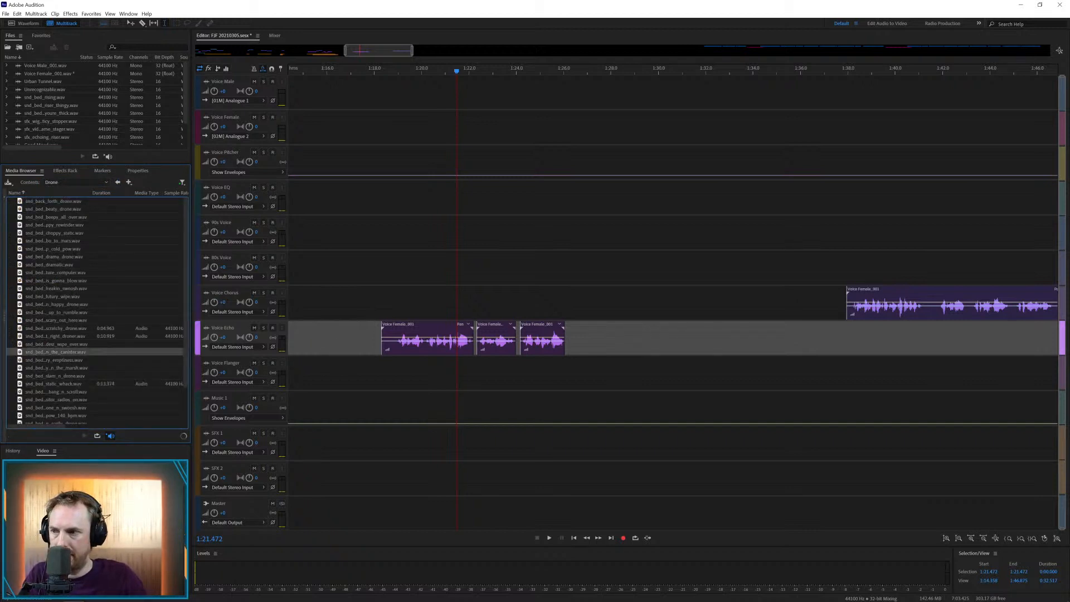
Place the Drop of Life music on the Music 1 track from about 1:18.9 and play it back under the female voice
left_click_drag(40, 352, 396, 400)
left_click(394, 375)
key("space")
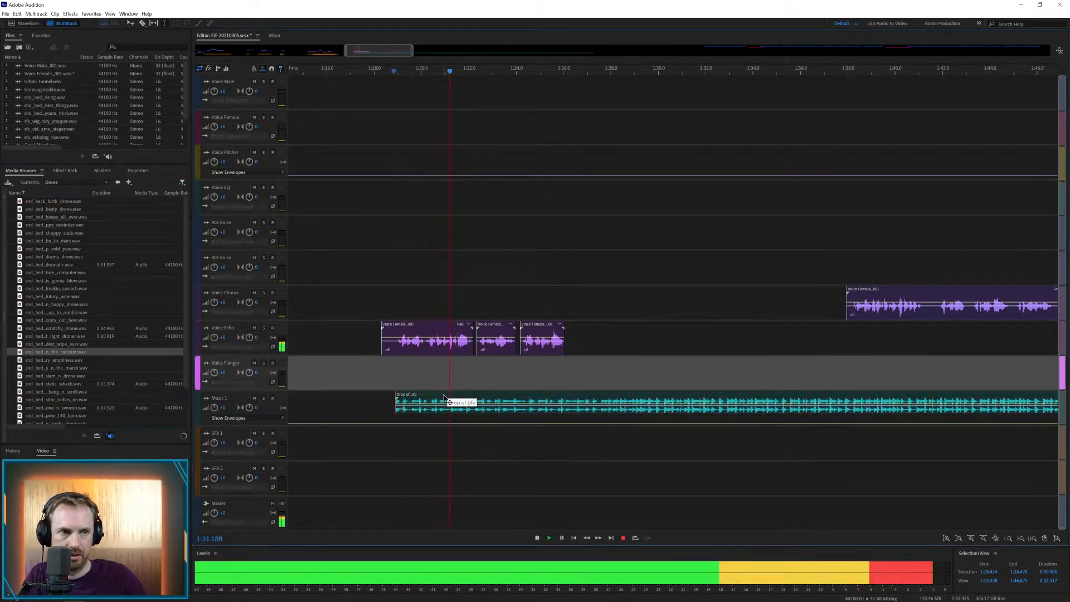
Move the Drop of Life music to about 1:38, then place and play back the static whack drone on SFX 1 from about 1:18
key("space")
left_click_drag(444, 397, 903, 398)
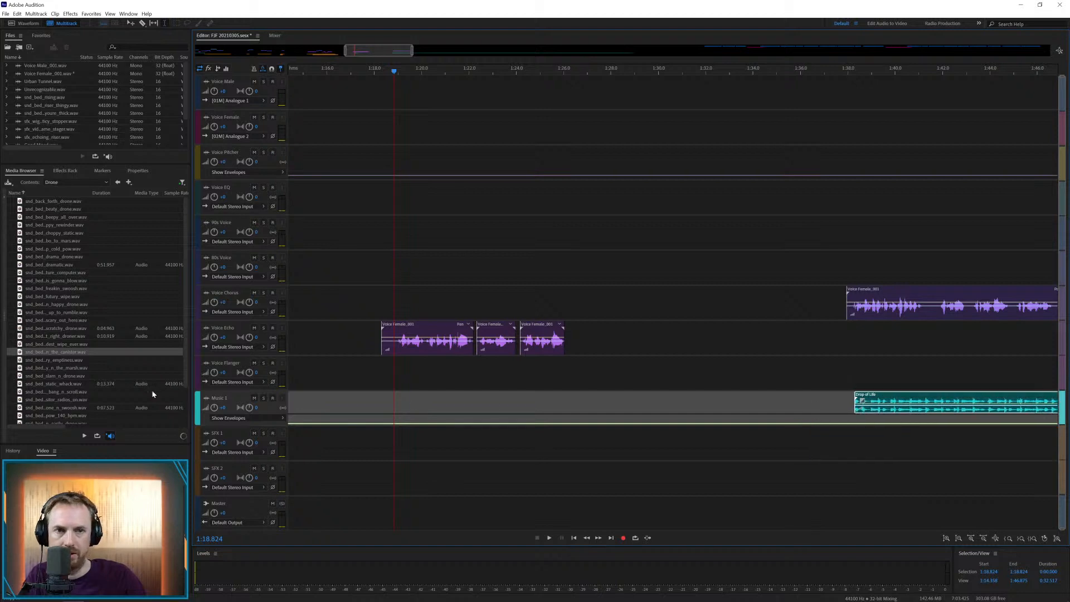
left_click(79, 377)
left_click_drag(156, 382, 380, 432)
left_click(380, 407)
left_click(388, 414)
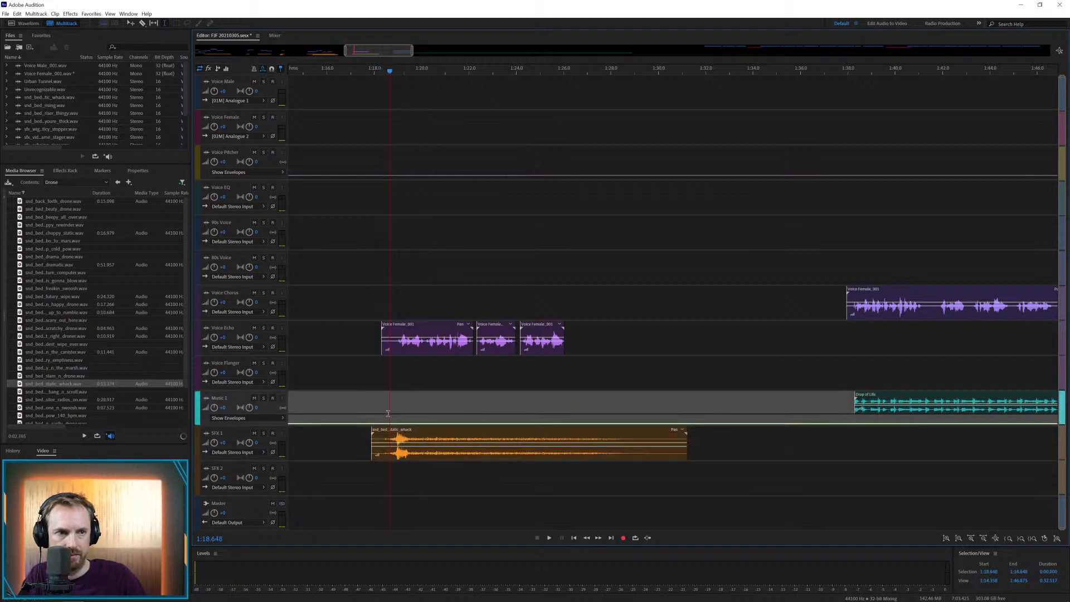
key("space")
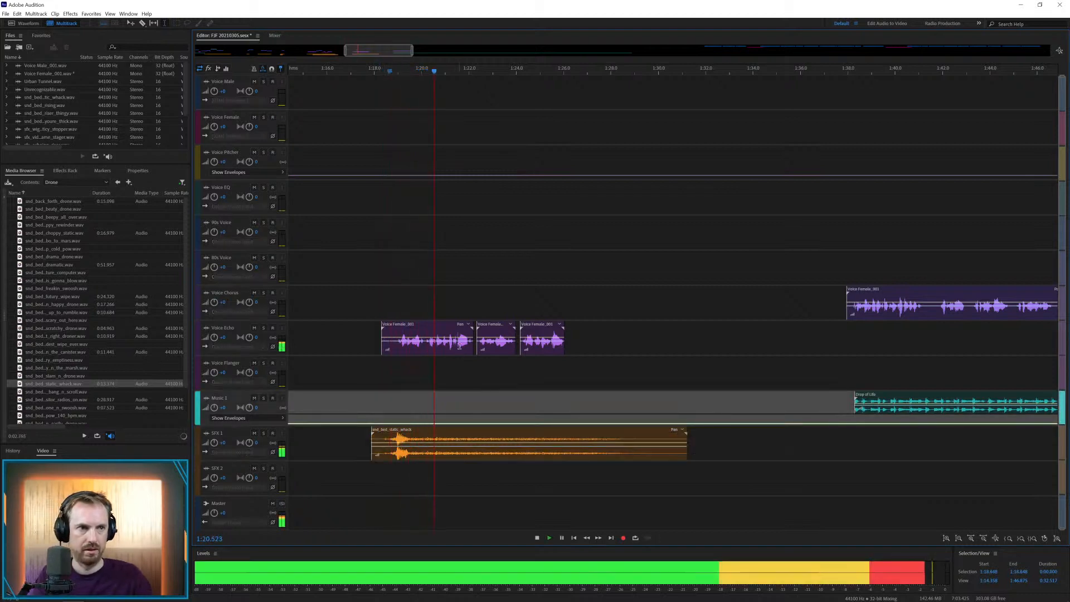
key("space")
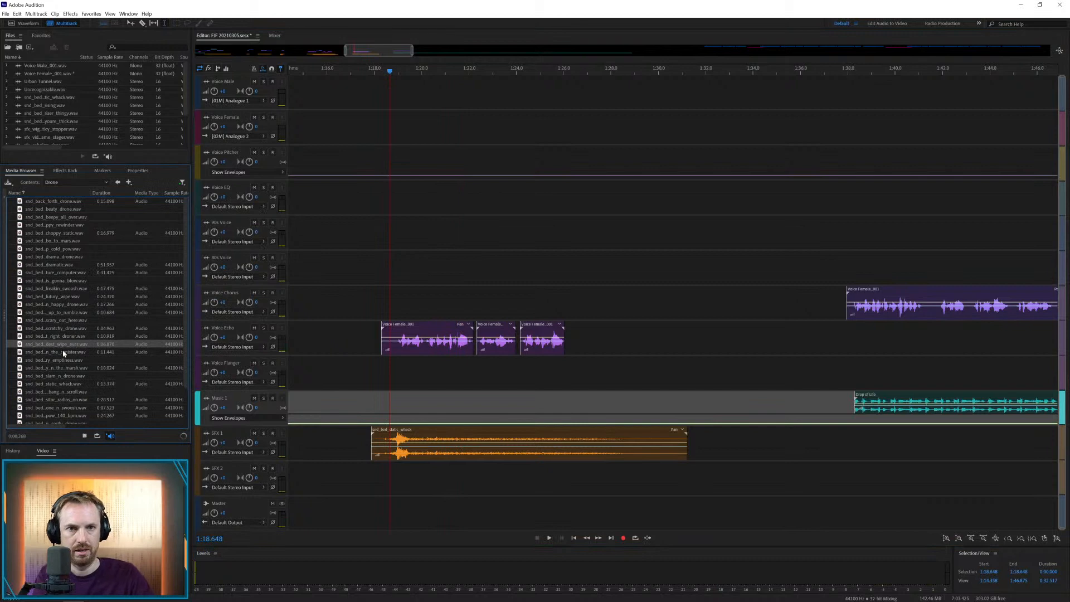
Place the wipe-over drone on SFX 2 from about 1:22 and play it back under the female voice
left_click_drag(55, 343, 460, 472)
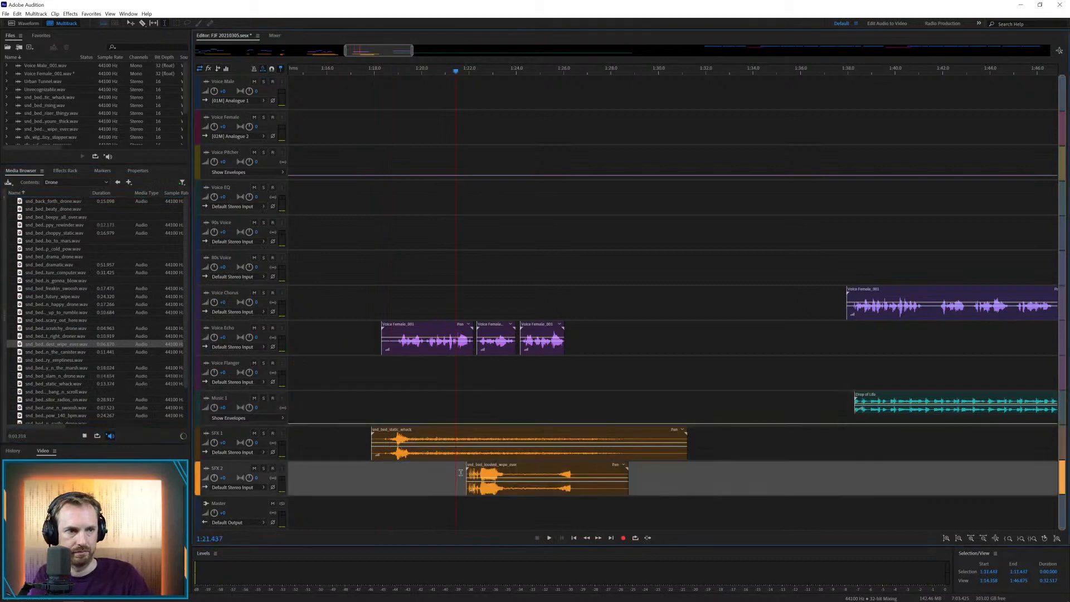
key("space")
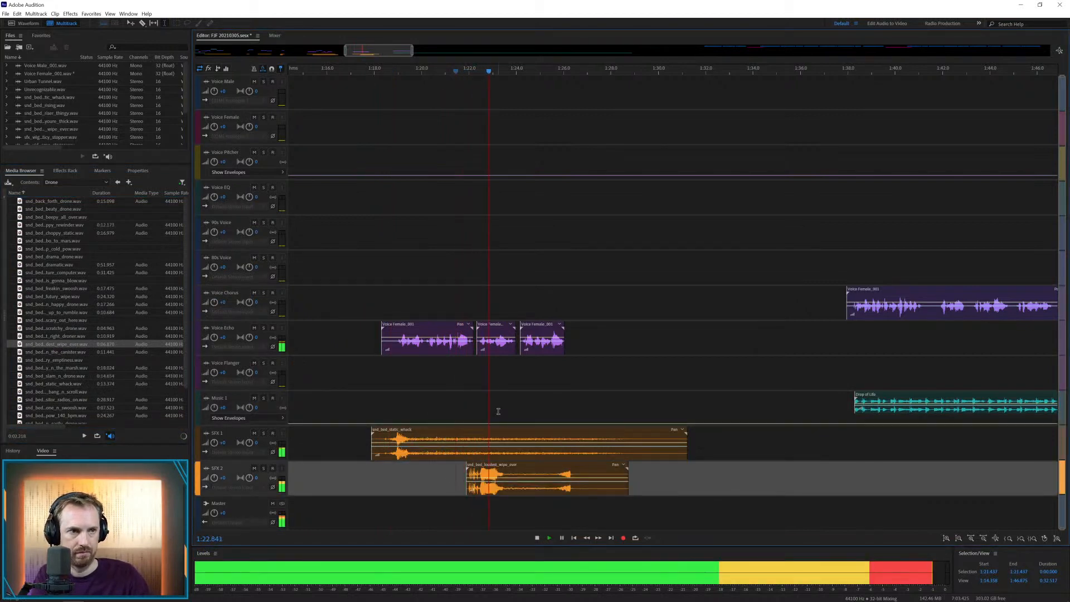
key("space")
Move the second female voice part to Voice Flanger and the third to Voice Chorus at about 1:23.7, and play them back
left_click_drag(500, 330, 496, 370)
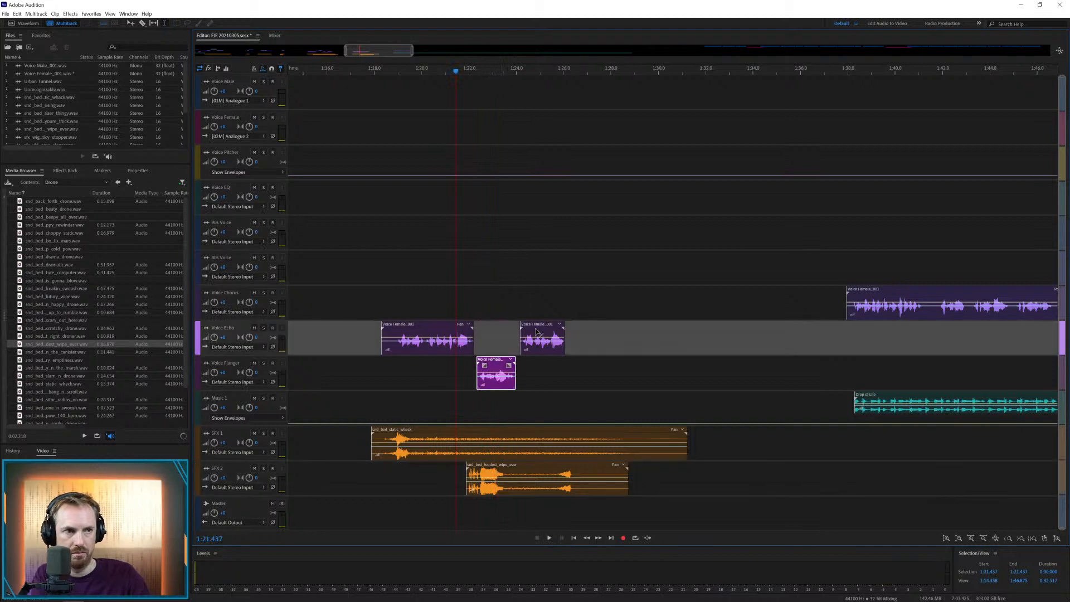
key("space")
left_click_drag(536, 331, 524, 296)
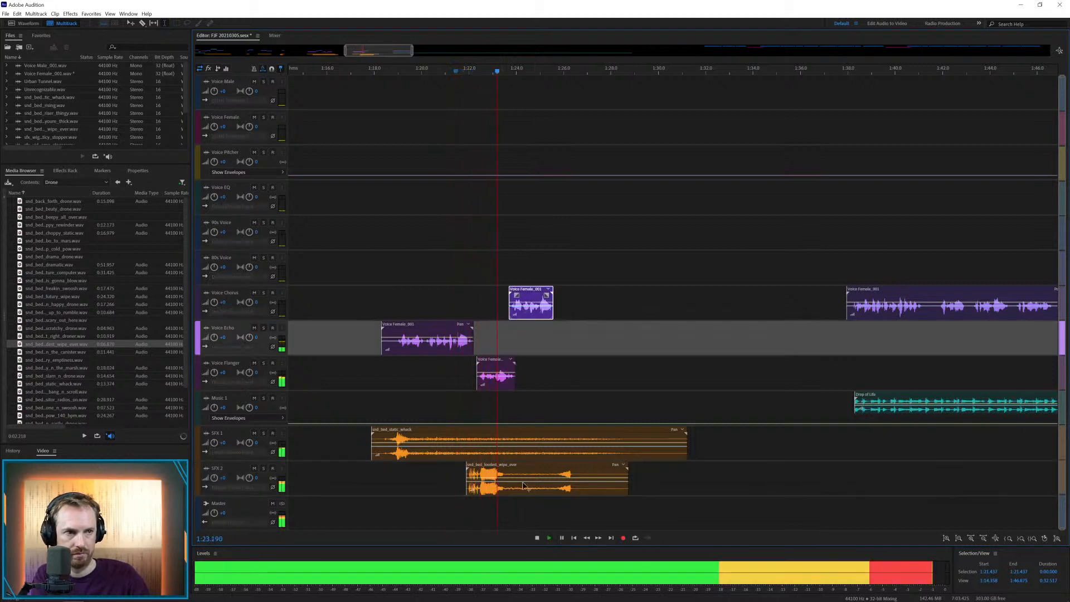
key("space")
Trim the static whack drone to end at about 1:24, and cut and overlap the wipe-over drone on SFX 2 with a crossfade
left_click_drag(515, 486, 700, 459)
key("Delete")
left_click(684, 513)
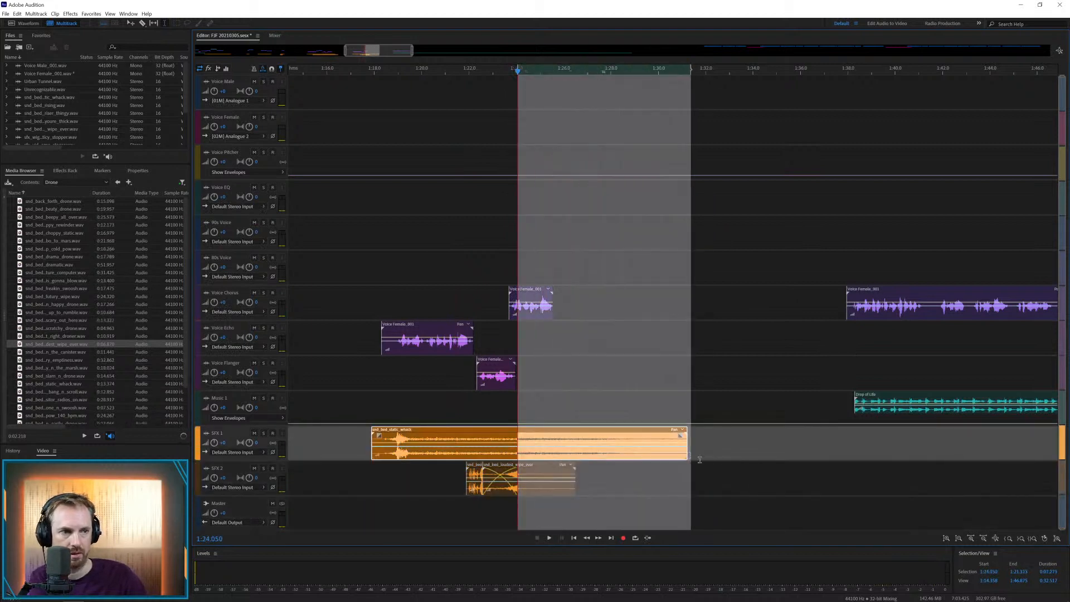
key("Delete")
Play back the passage from about 1:23 and fade out the end of the short female clip on Voice Chorus
left_click(491, 415)
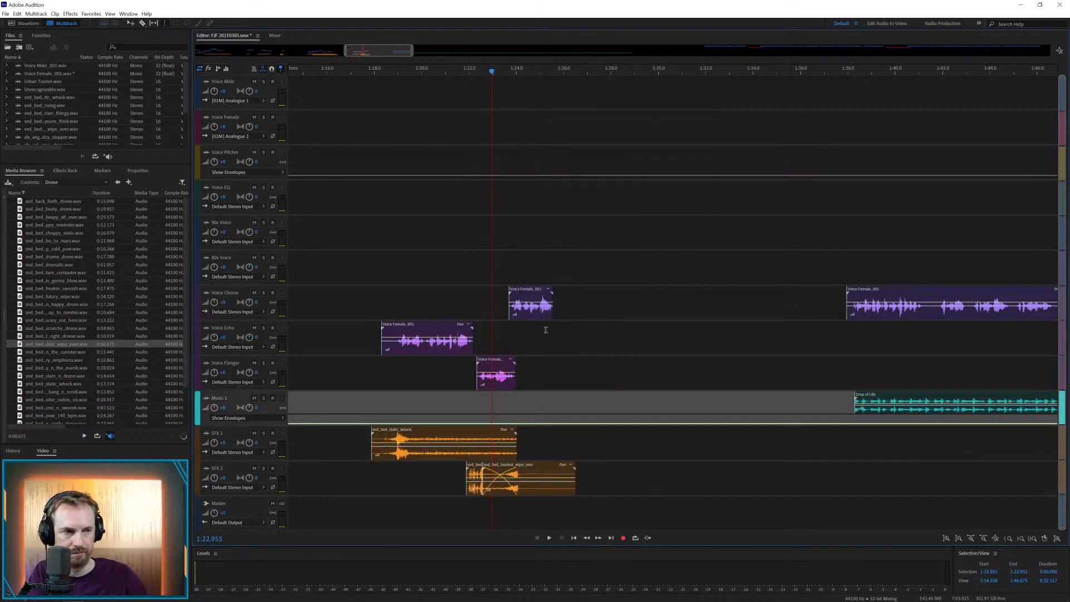
key("space")
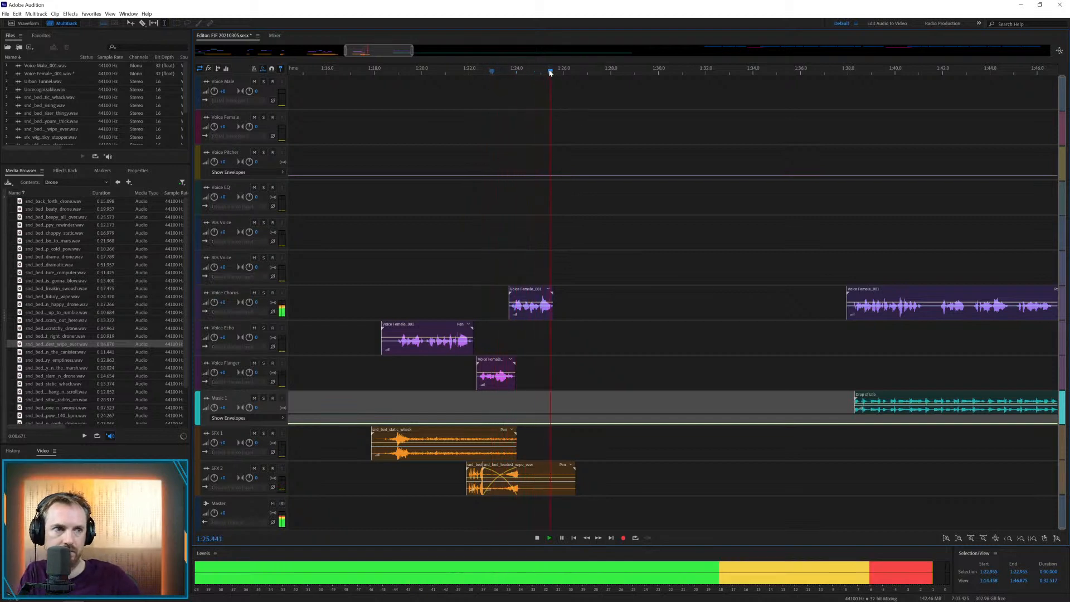
key("space")
left_click(534, 288)
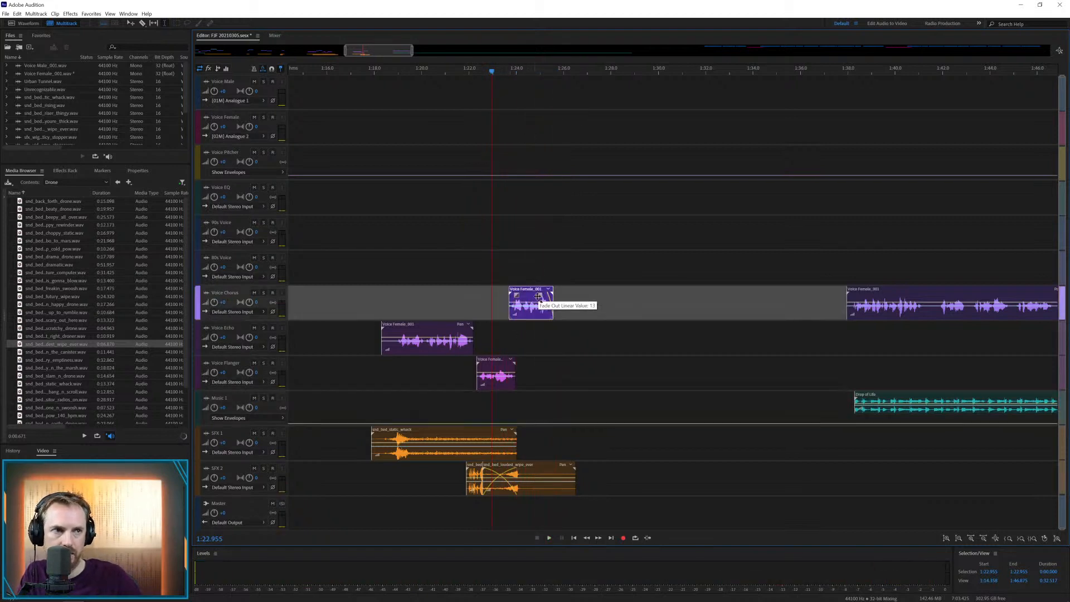
Play back the female clip from about 1:38, cut out the pause after about 1:40.7 and close the gap
left_click(848, 291)
left_click(842, 268)
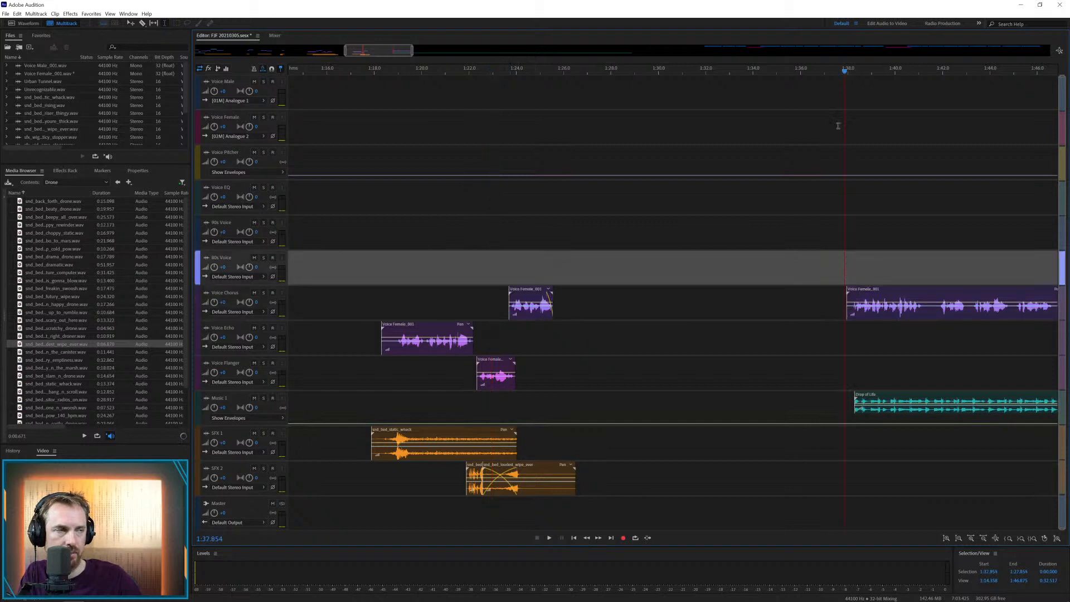
key("space")
left_click_drag(393, 51, 431, 77)
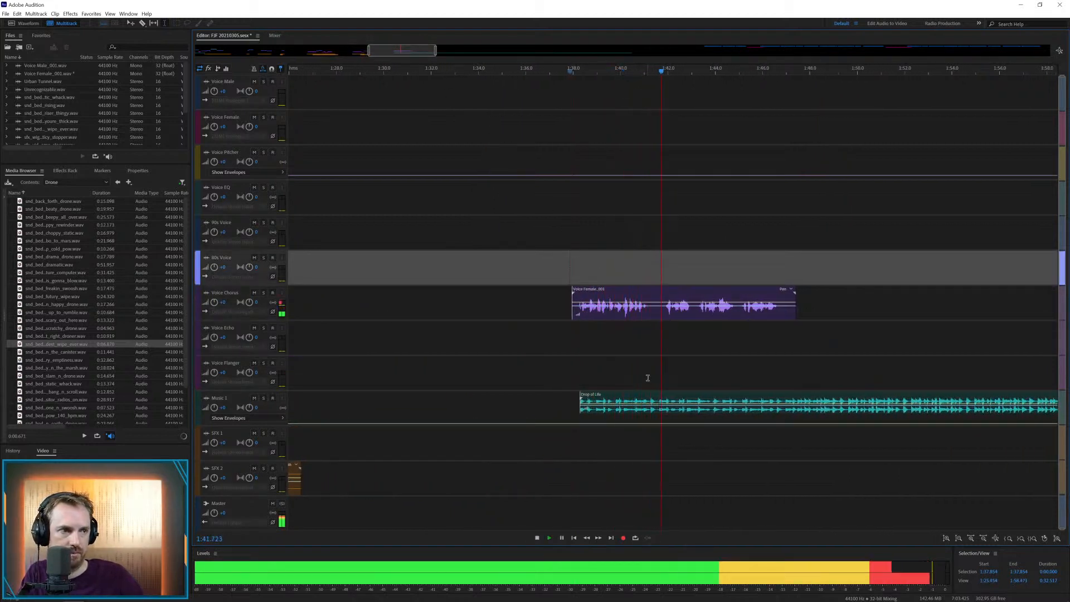
left_click(635, 314)
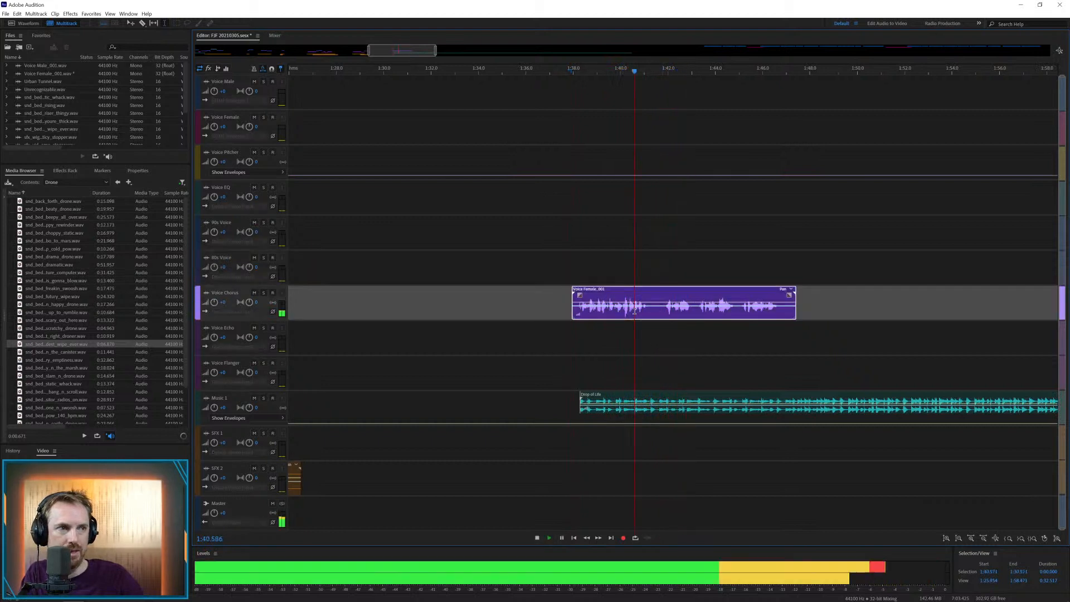
key("space")
left_click(638, 312)
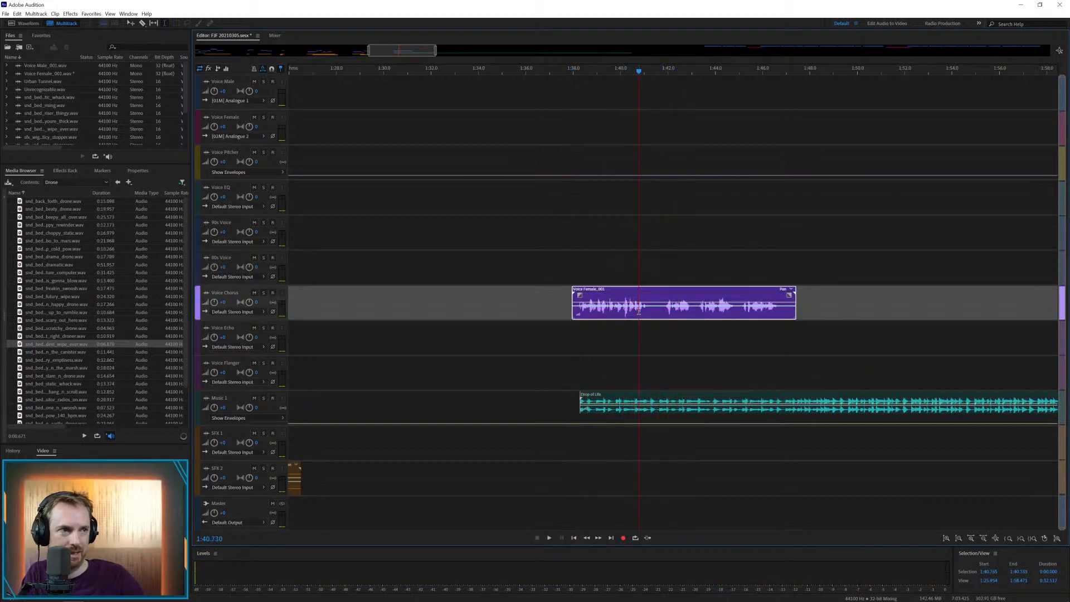
left_click_drag(638, 312, 651, 293)
key("Delete")
left_click(620, 337)
key("space")
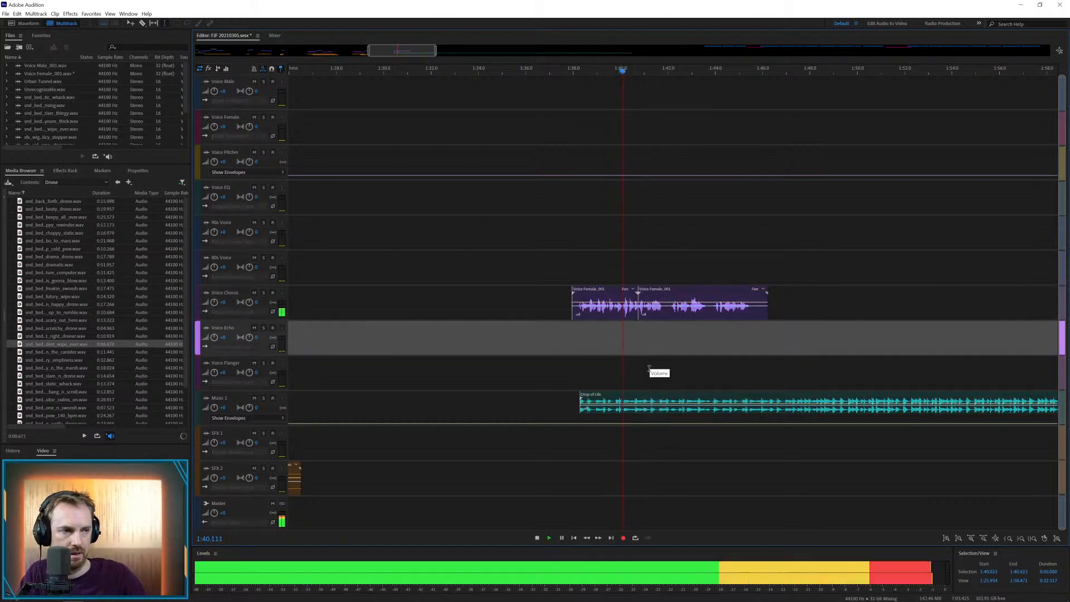
key("space")
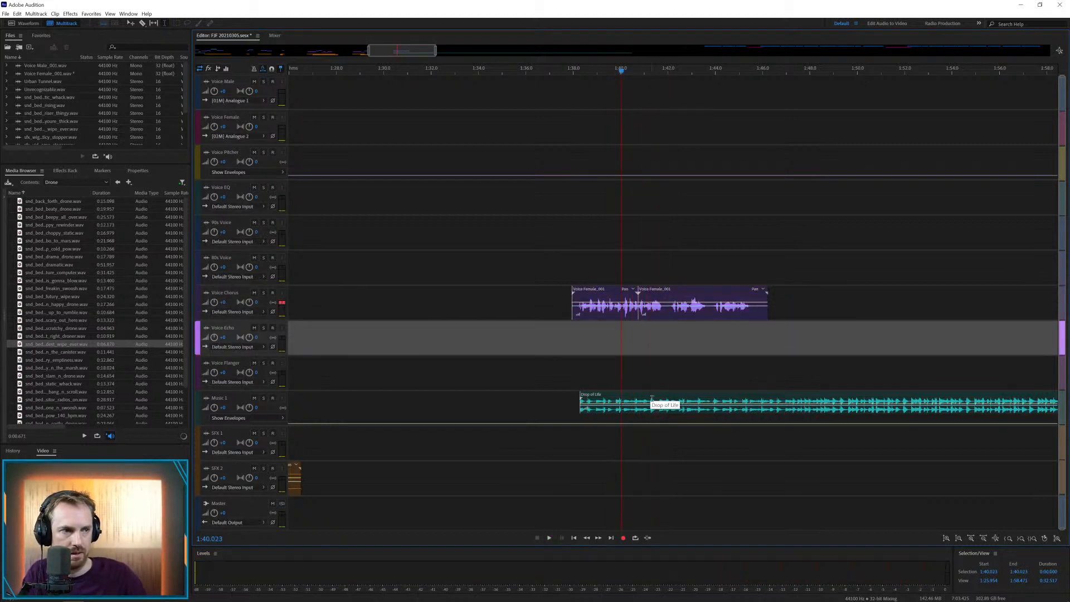
Cut off the Drop of Life music at about 1:41.5, raise the Music 1 envelope to a peak there and play it back
left_click_drag(655, 406, 693, 404)
key("Delete")
left_click(681, 384)
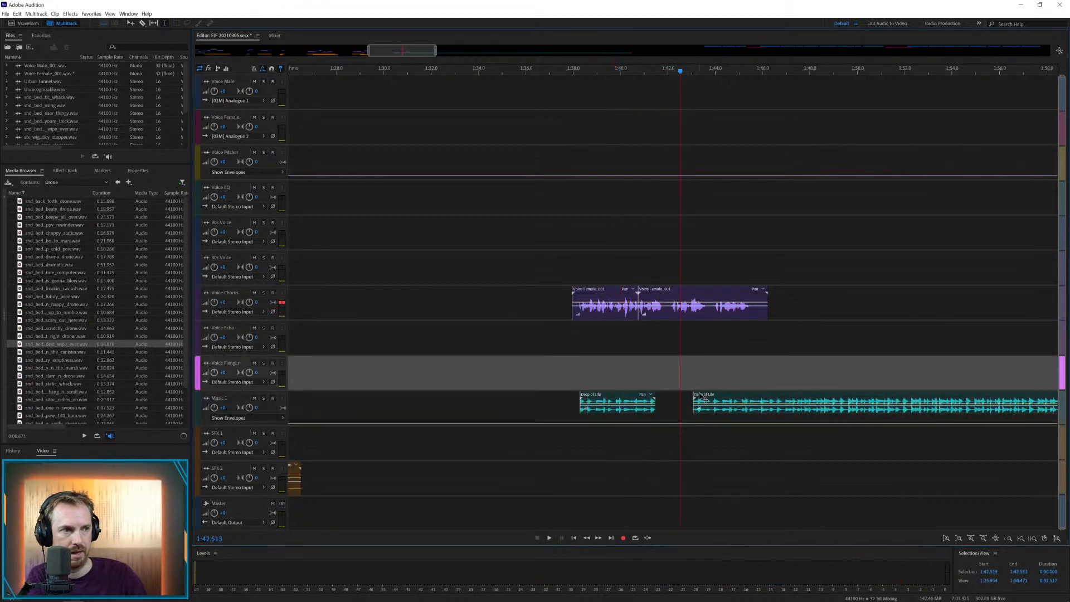
left_click(703, 399)
key("Delete")
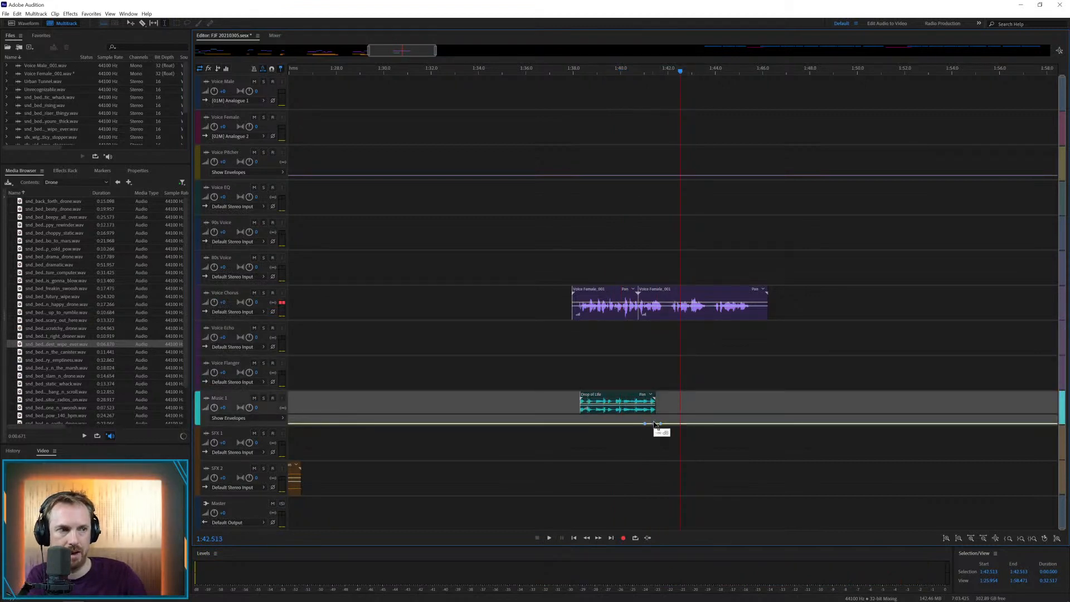
left_click(638, 437)
key("space")
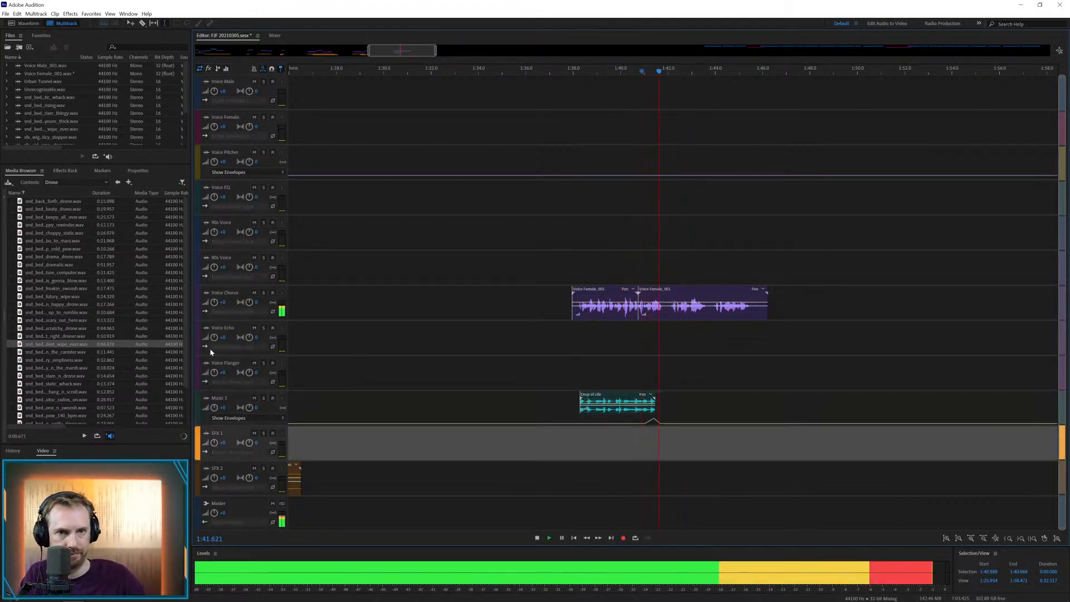
key("space")
Place the drone-and-swoosh bed on SFX 1 from about 1:41.1 and play it back with the female voice
left_click_drag(68, 378, 650, 441)
left_click(633, 441)
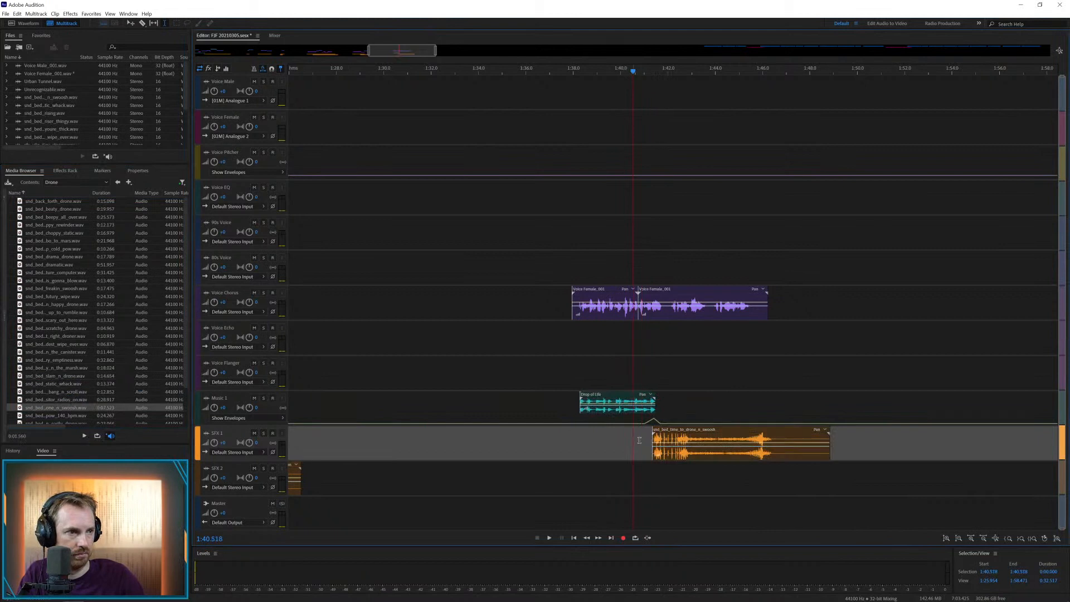
key("space")
key("space")
left_click_drag(680, 434, 675, 434)
key("space")
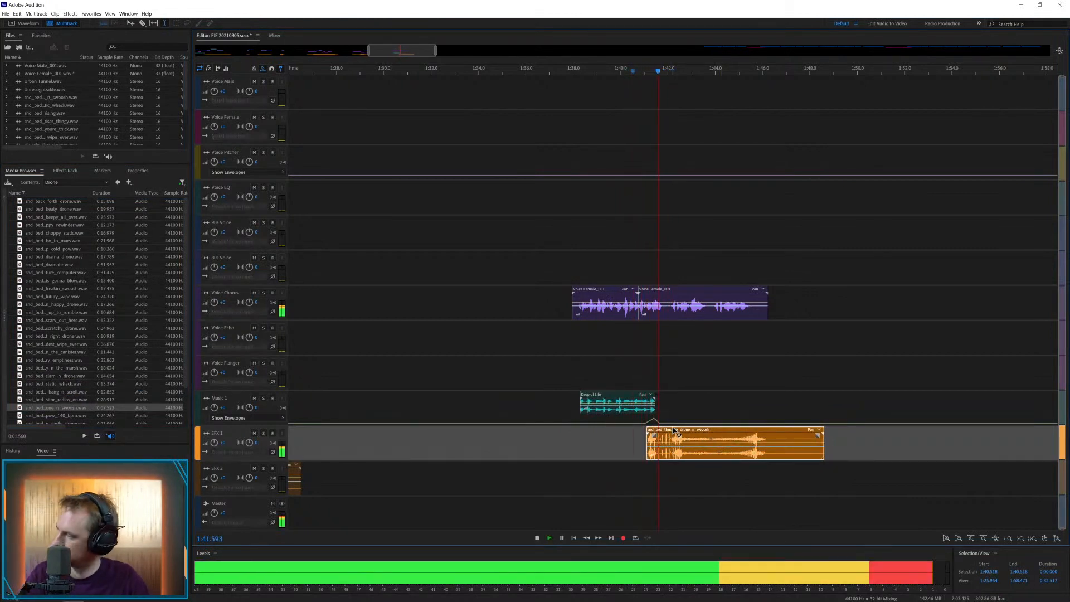
key("space")
Split the female clip at about 1:41.8, move the rest to Voice EQ at about 1:41.5 and play the transition
left_click_drag(665, 309, 680, 191)
key("ctrl+k")
left_click(658, 221)
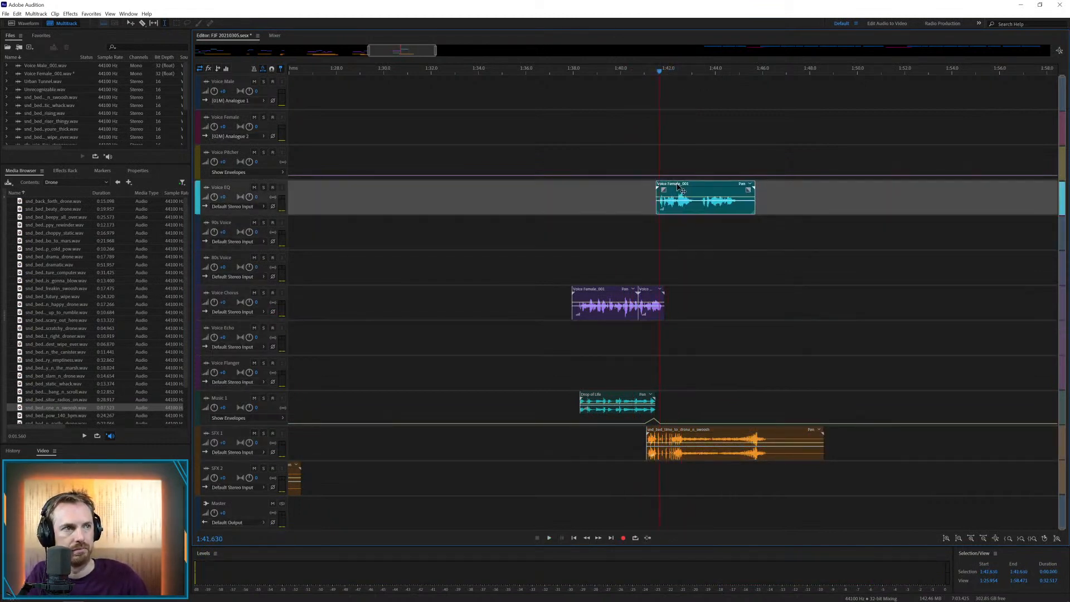
key("space")
left_click(649, 231)
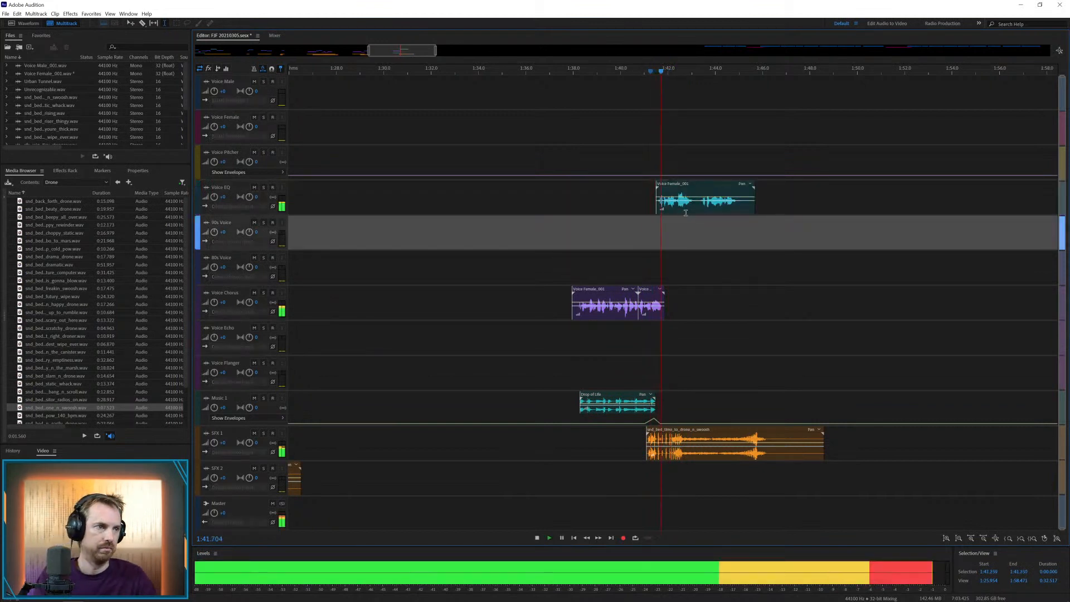
key("space")
Move the last female phrase to the voice track below Voice EQ at about 1:42.9 and trim its end to about 1:44.6
left_click_drag(687, 189, 699, 251)
key("space")
key("space")
key("Delete")
left_click(705, 229)
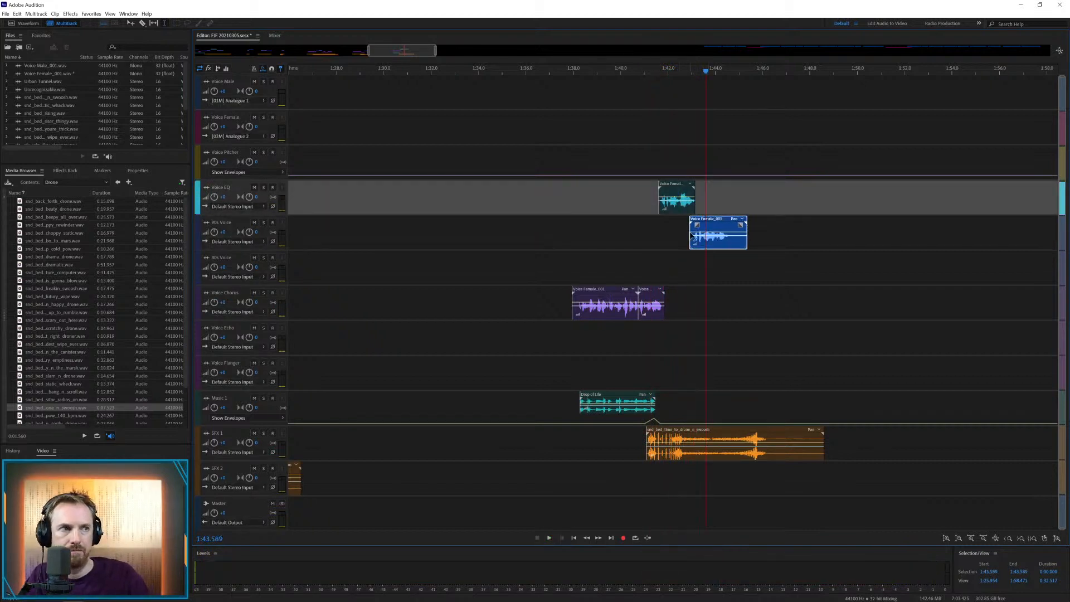
key("space")
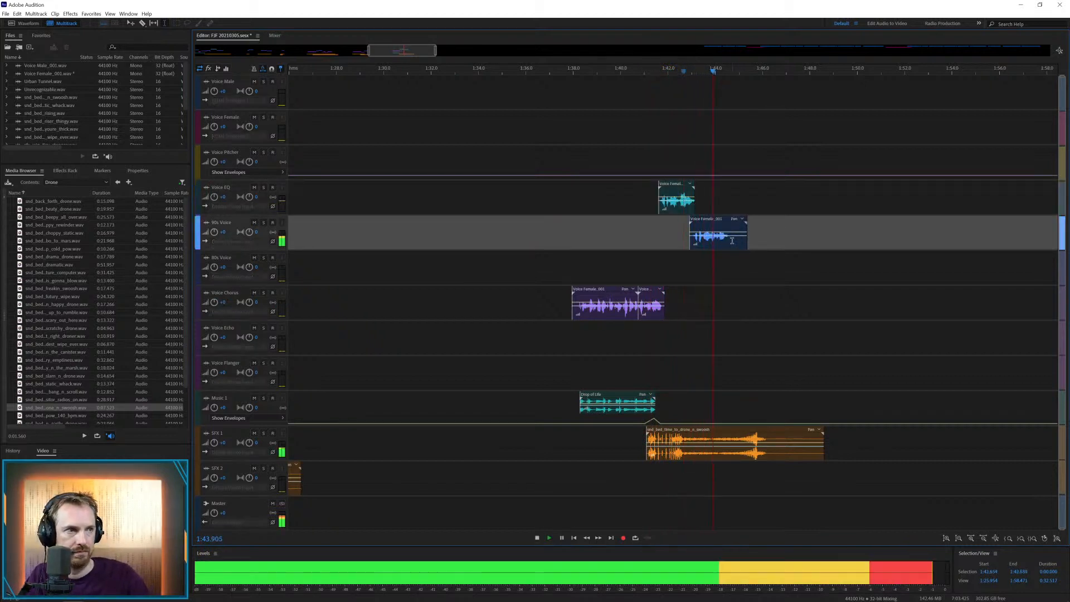
key("space")
left_click_drag(731, 241, 775, 241)
key("Delete")
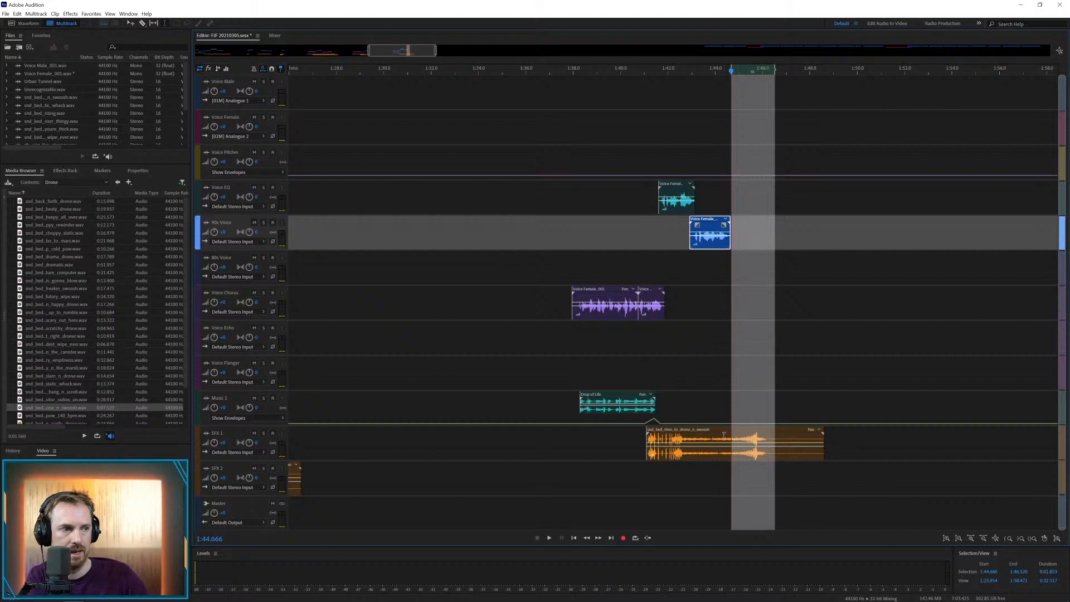
key("Delete")
Shift the later part of the drone-and-swoosh bed on SFX 1 earlier to crossfade at about 1:43, and play it back
left_click_drag(724, 436, 698, 430)
left_click(713, 374)
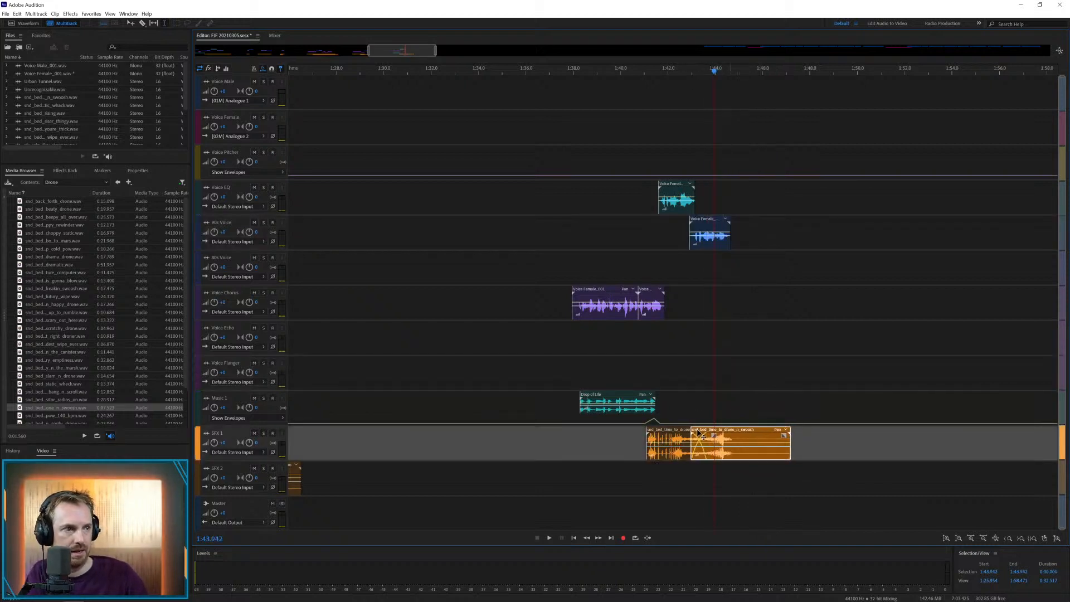
left_click(703, 404)
key("space")
key("space")
Move the next male voice clip to Voice Chorus at about 1:53.6 and place the static whack drone on SFX 1 from about 1:56.4
scroll(710, 71, "down", 10)
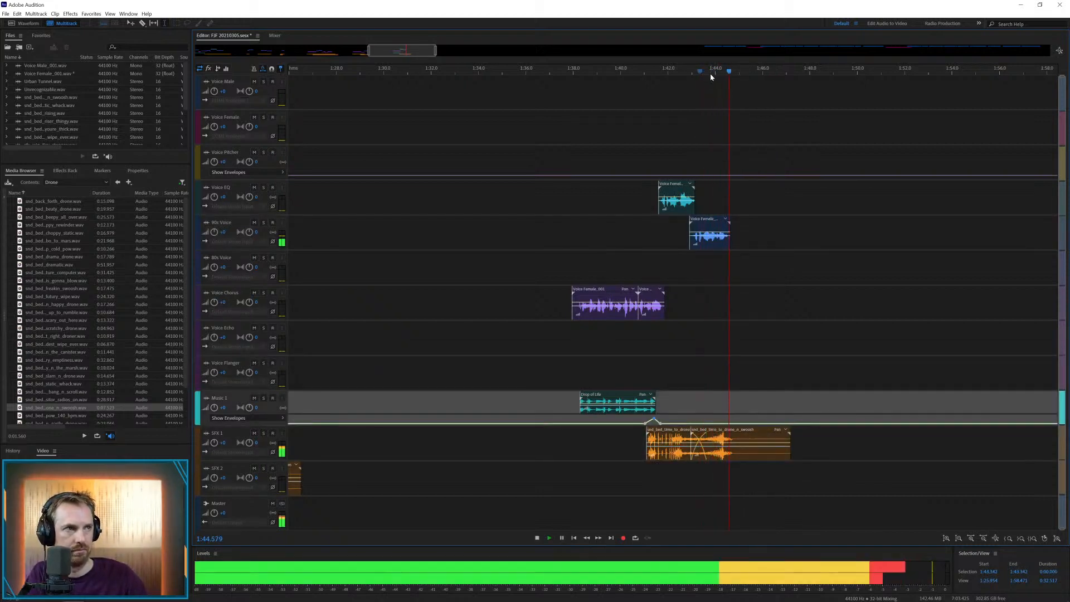
left_click_drag(755, 80, 502, 293)
left_click_drag(84, 384, 511, 442)
left_click(495, 415)
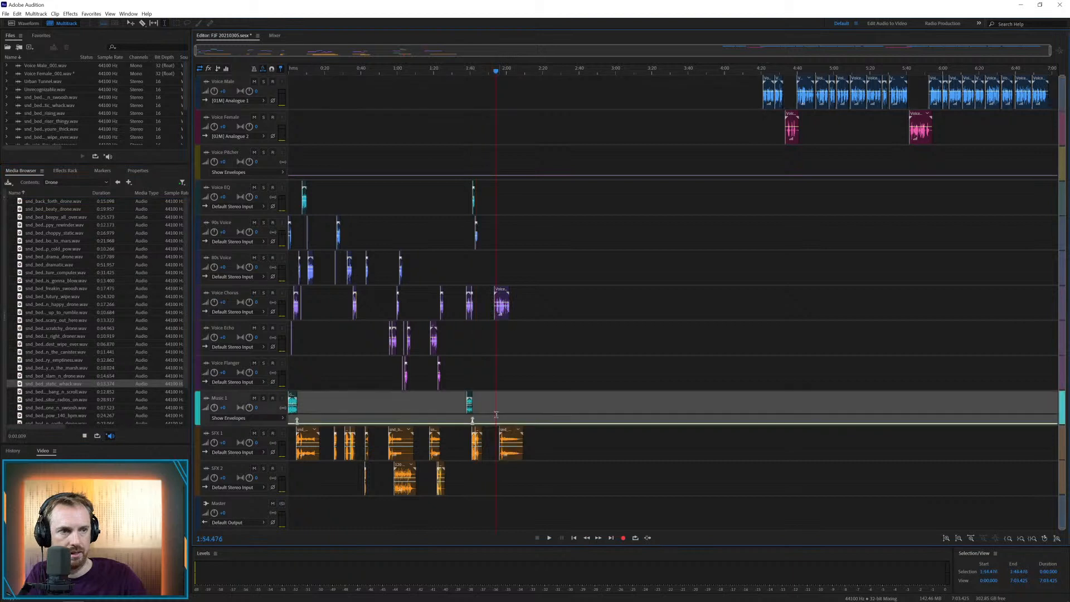
scroll(502, 78, "up", 4)
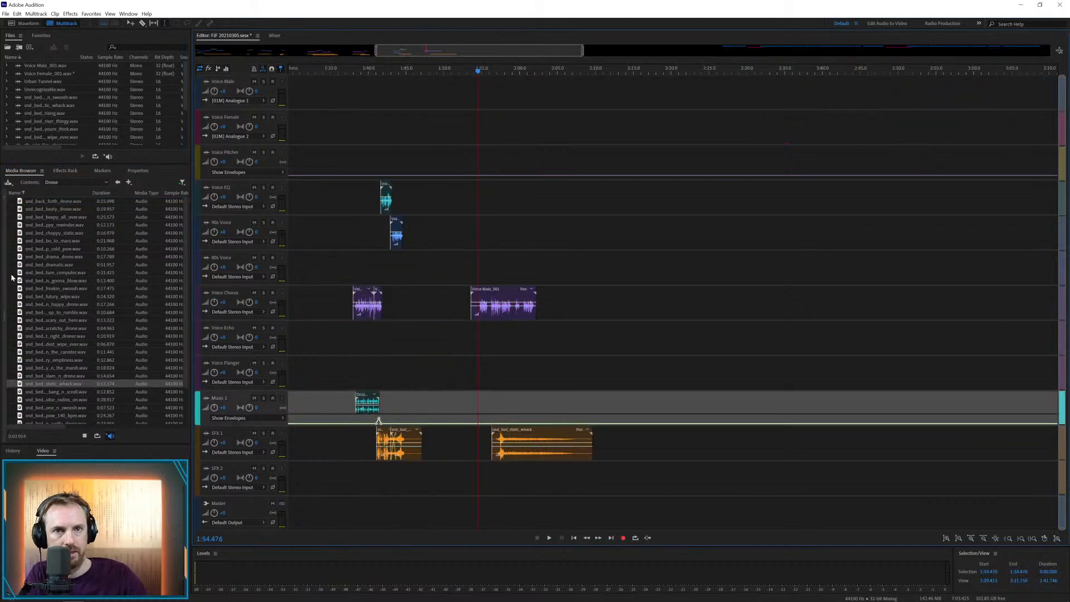
Try the dramatic drone bed on SFX 2 from about 1:54.5 and remove it
left_click_drag(56, 264, 476, 468)
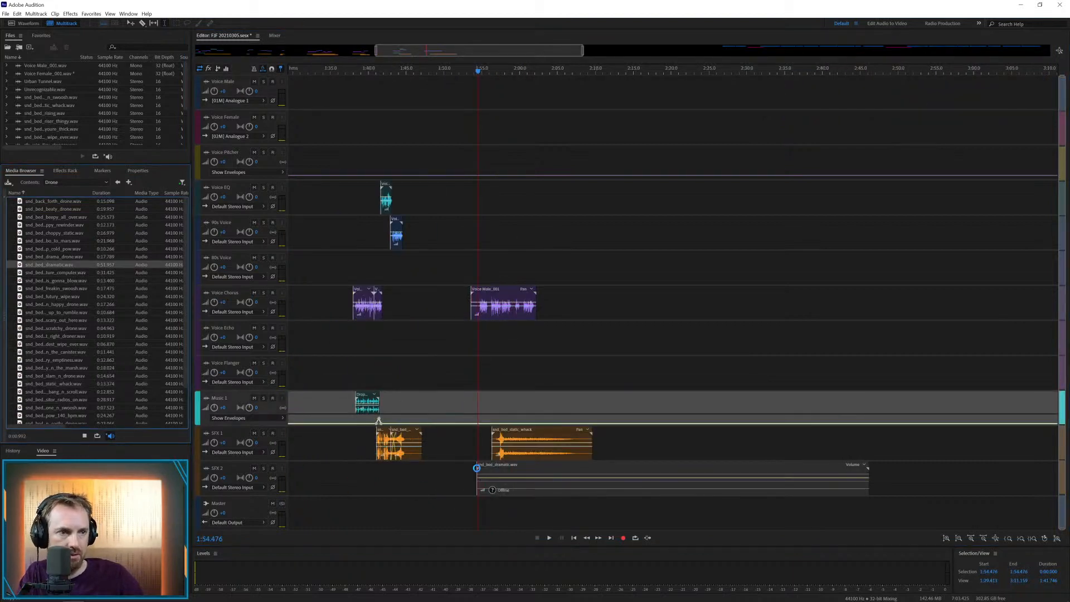
left_click(493, 478)
key("Delete")
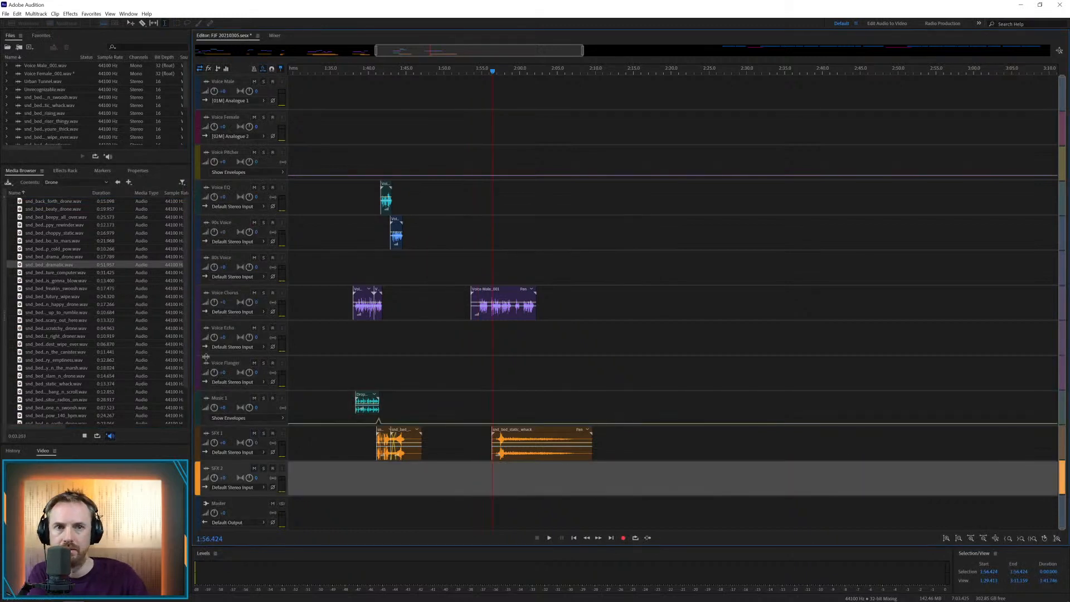
Audition the radios-on drone bed and place it on SFX 2 from about 1:55
left_click(41, 400)
scroll(39, 393, "down", 2)
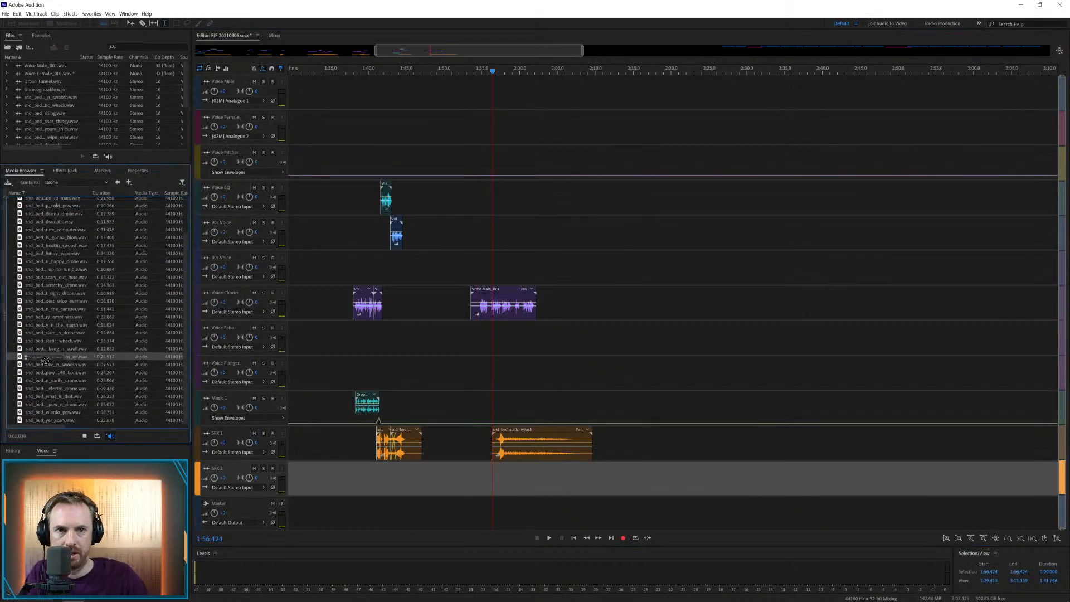
left_click_drag(45, 360, 483, 470)
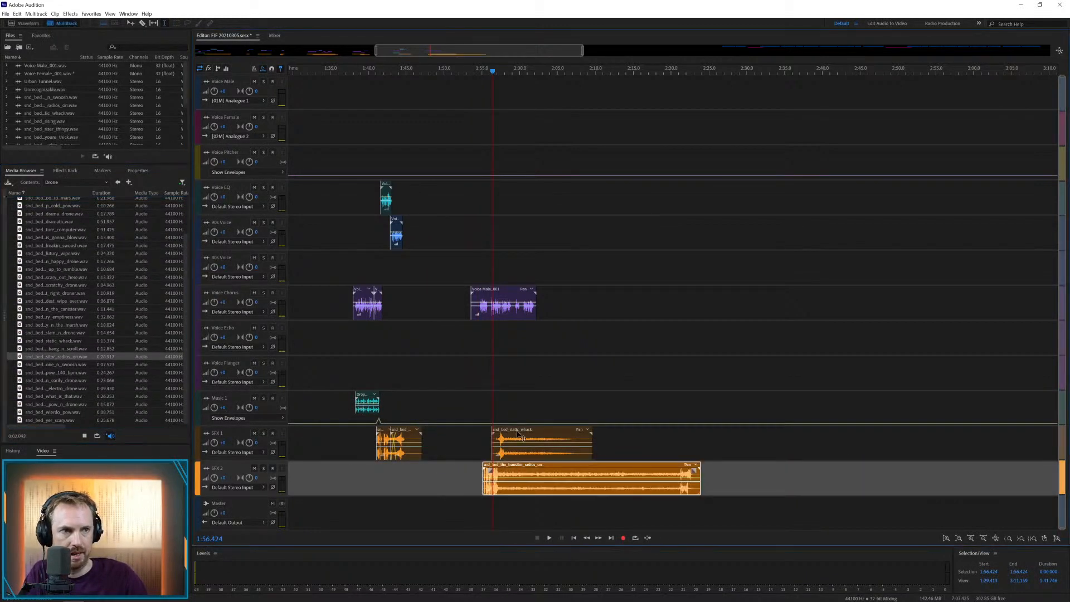
Shift the static whack drone on SFX 1 later to about 1:59.6 and play the section back from about 1:55
left_click_drag(518, 435, 543, 434)
left_click(480, 67)
key("space")
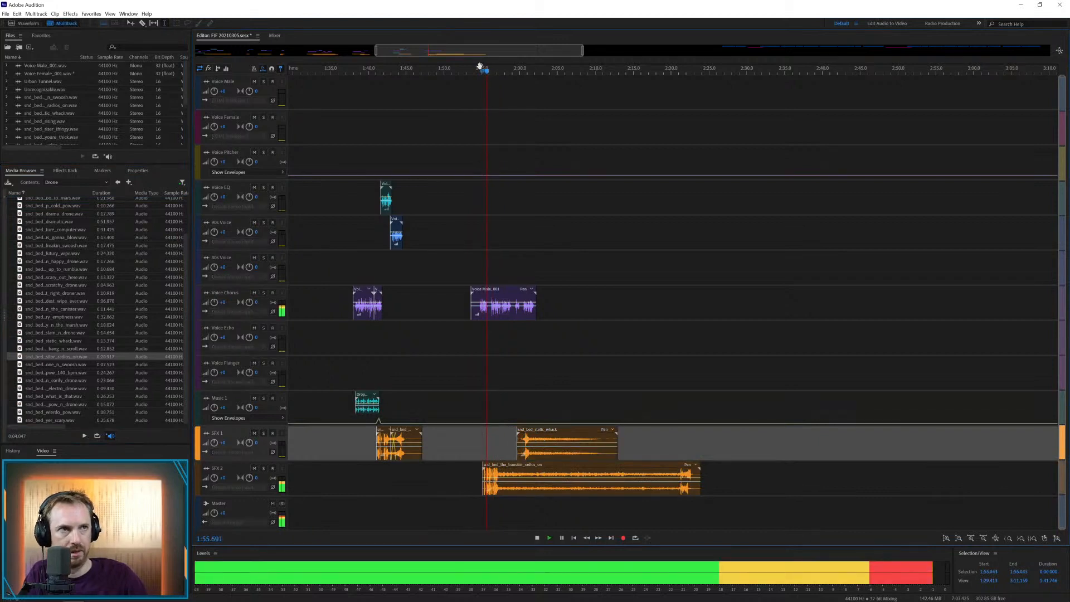
scroll(479, 66, "up", 3)
key("space")
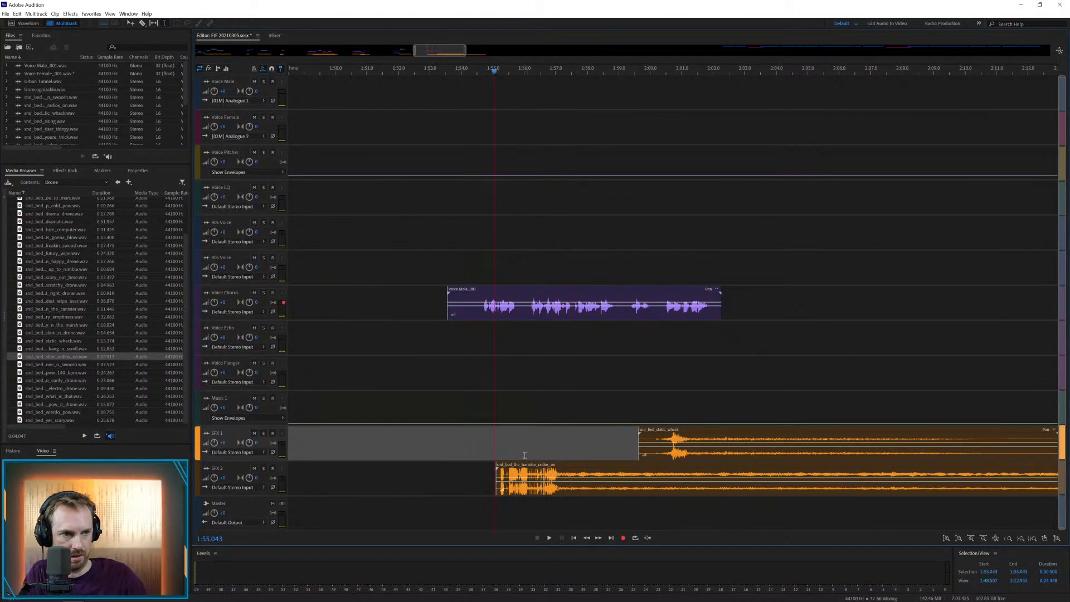
Shift the radios-on drone bed on SFX 2 earlier to about 1:54.5 and play it against the voice
left_click_drag(521, 467, 503, 467)
left_click(474, 404)
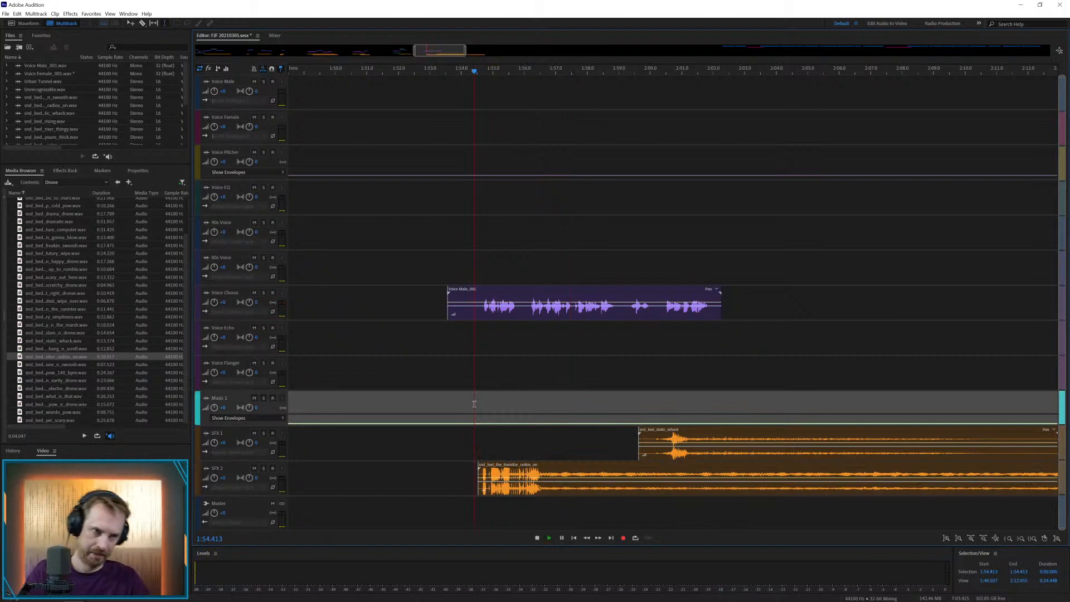
key("space")
Nudge the Voice Chorus male clip slightly later and trim its silent lead-in so it starts at about 1:54.8
key("space")
left_click_drag(511, 287, 517, 288)
key("space")
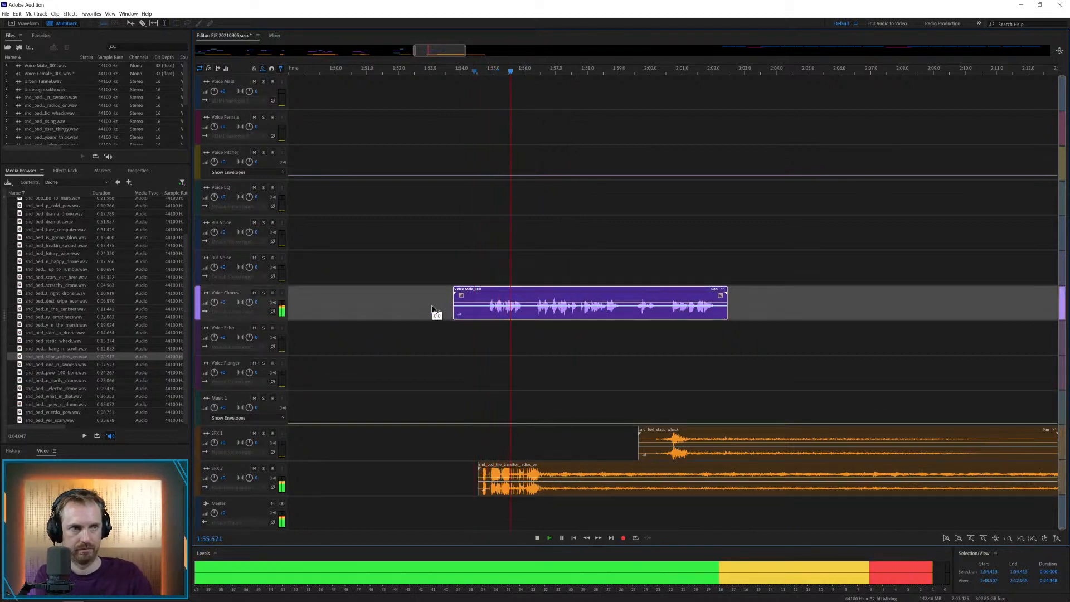
key("space")
left_click_drag(486, 310, 440, 311)
key("Delete")
left_click(488, 337)
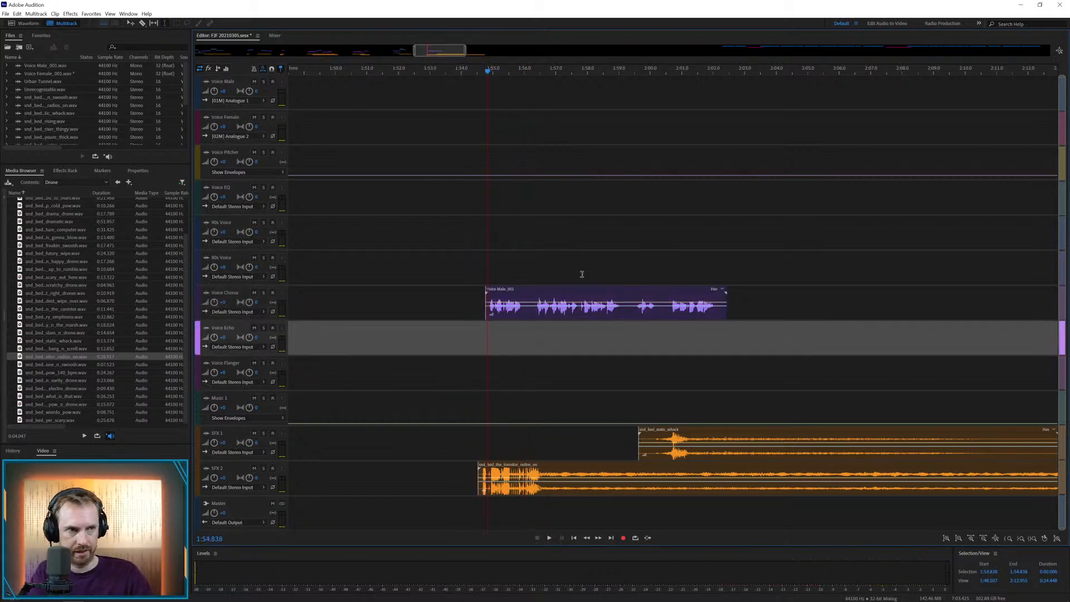
Split the Voice Chorus clip after its first phrase, place the rest directly above from about 1:56.1, and play it back
left_click_drag(521, 314, 540, 277)
left_click(525, 323)
key("Delete")
left_click(538, 345)
left_click(541, 273)
key("space")
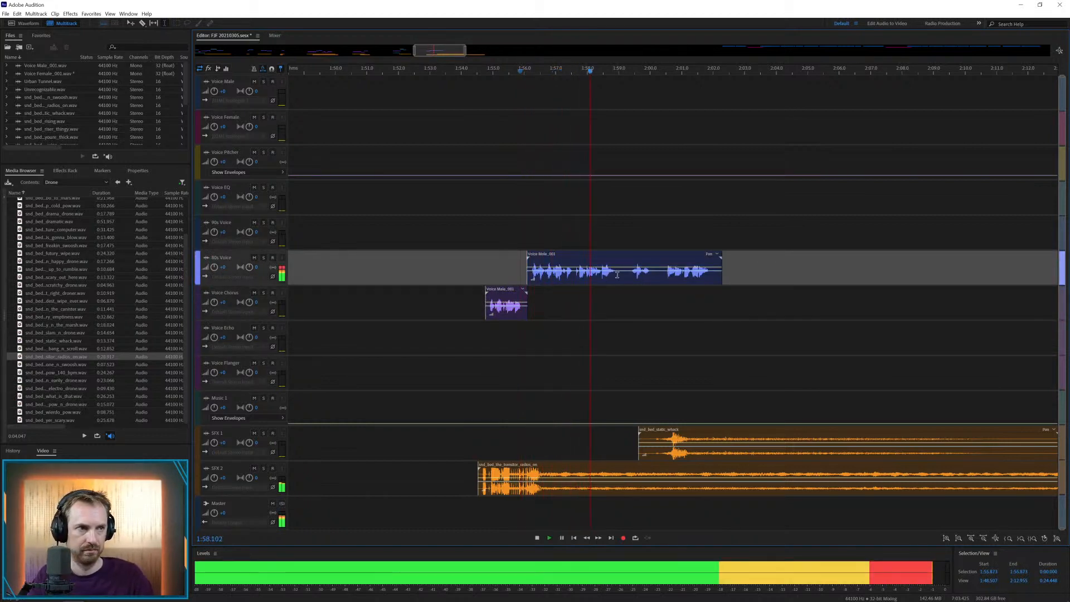
key("space")
Cut the pause at about 1:59 from the male clip above Voice Chorus and shift the remaining part to about 2:04.4
left_click_drag(618, 275, 627, 274)
key("Delete")
left_click(629, 298)
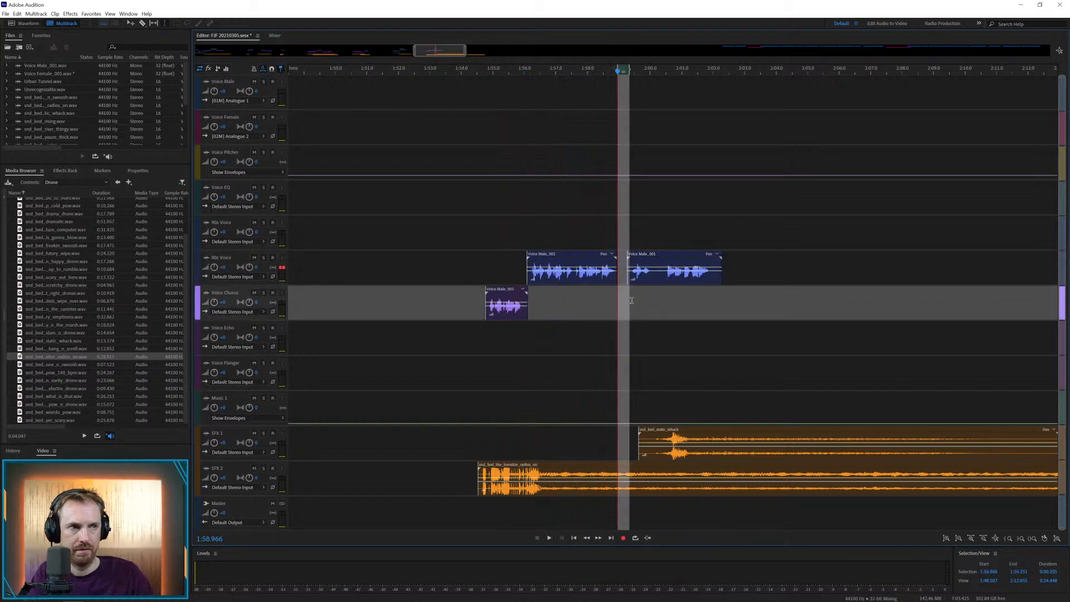
key("space")
left_click(636, 293)
key("space")
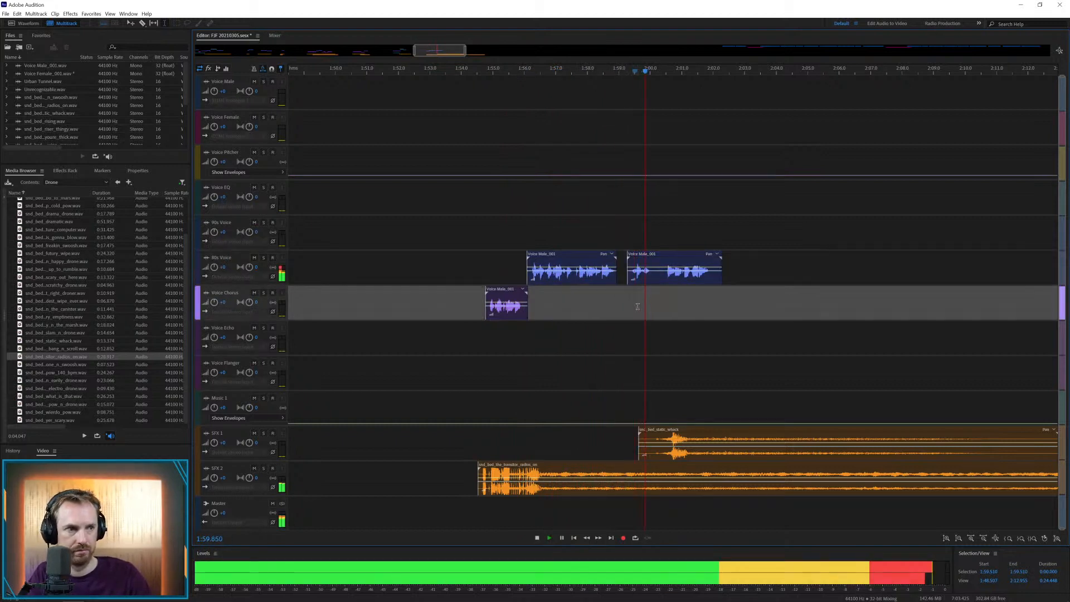
key("space")
left_click_drag(641, 255, 806, 255)
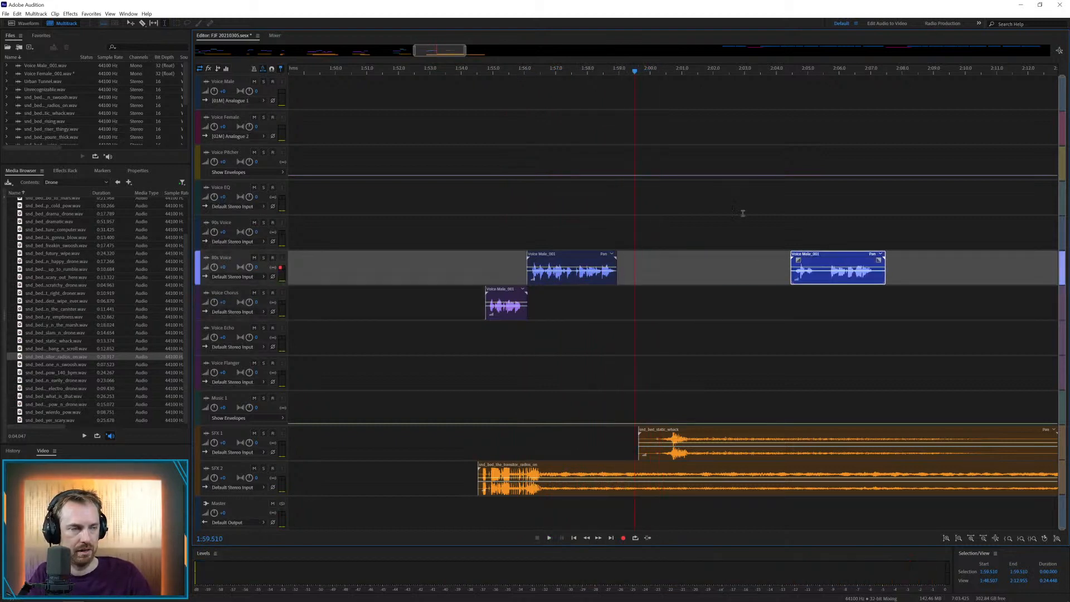
Remove the long middle of the radios-on bed on SFX 2 and join its ending to the opening at about 1:57.4
scroll(727, 74, "down", 5)
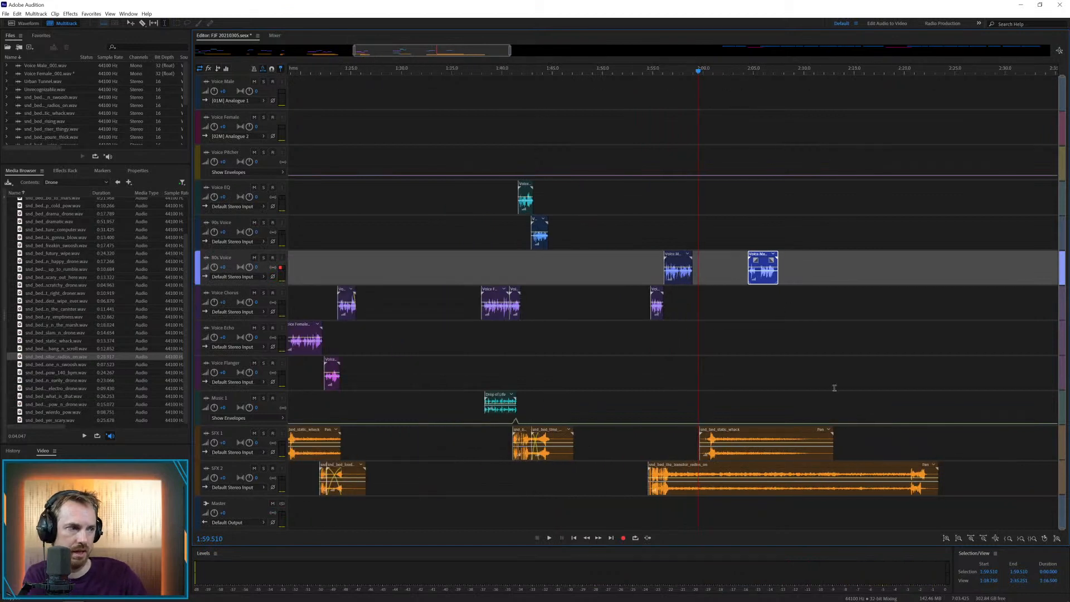
left_click_drag(908, 468, 681, 484)
key("Delete")
left_click(858, 375)
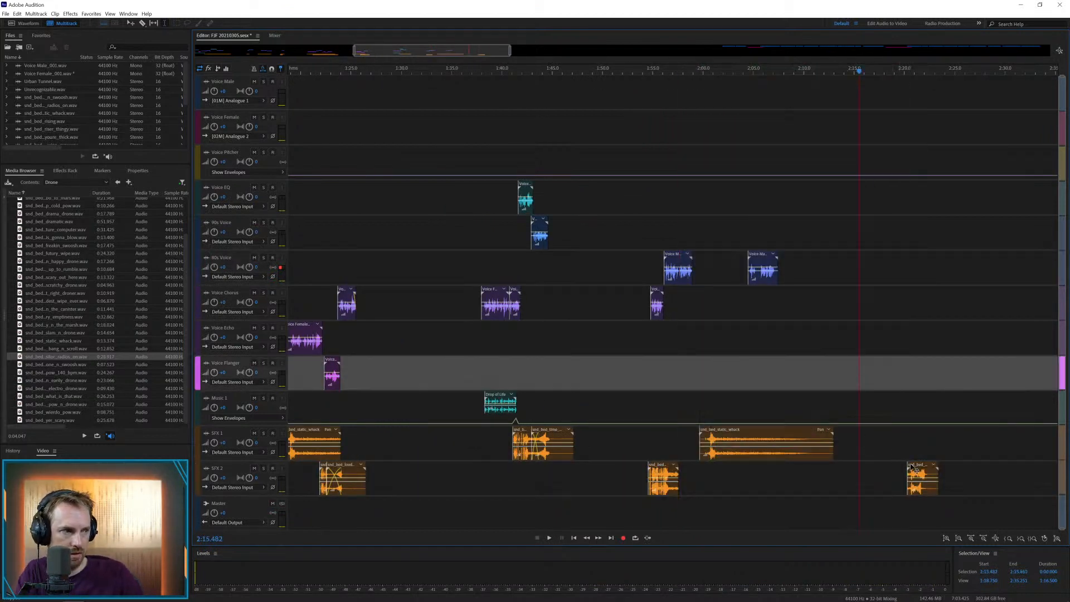
left_click_drag(915, 470, 684, 473)
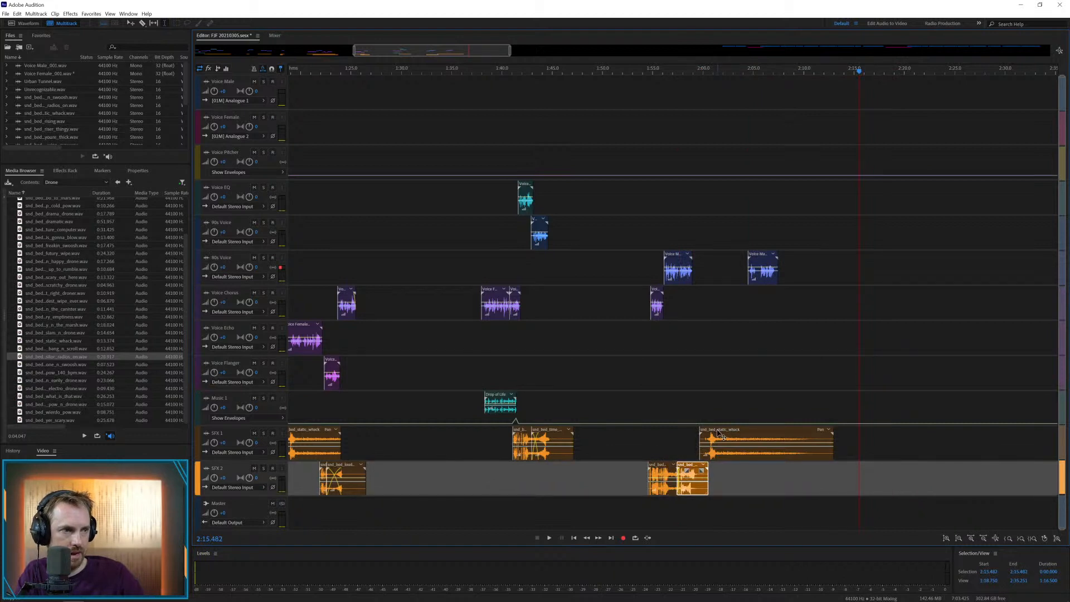
Shift the static whack drone on SFX 1 later to about 2:04.6 and play the section from about 1:56.8
left_click_drag(719, 434, 769, 436)
left_click(671, 440)
key("space")
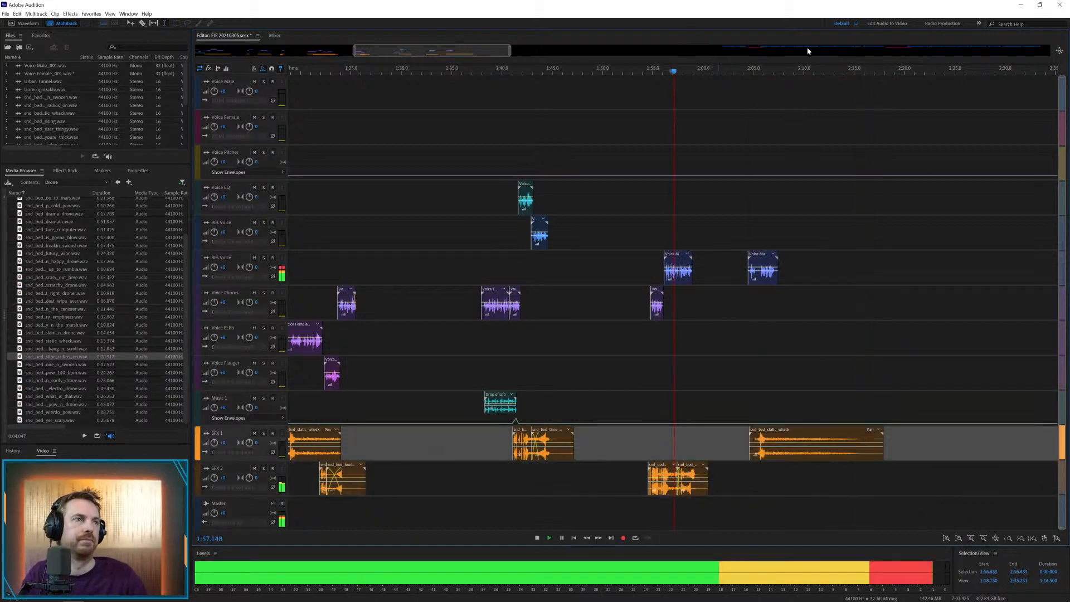
key("space")
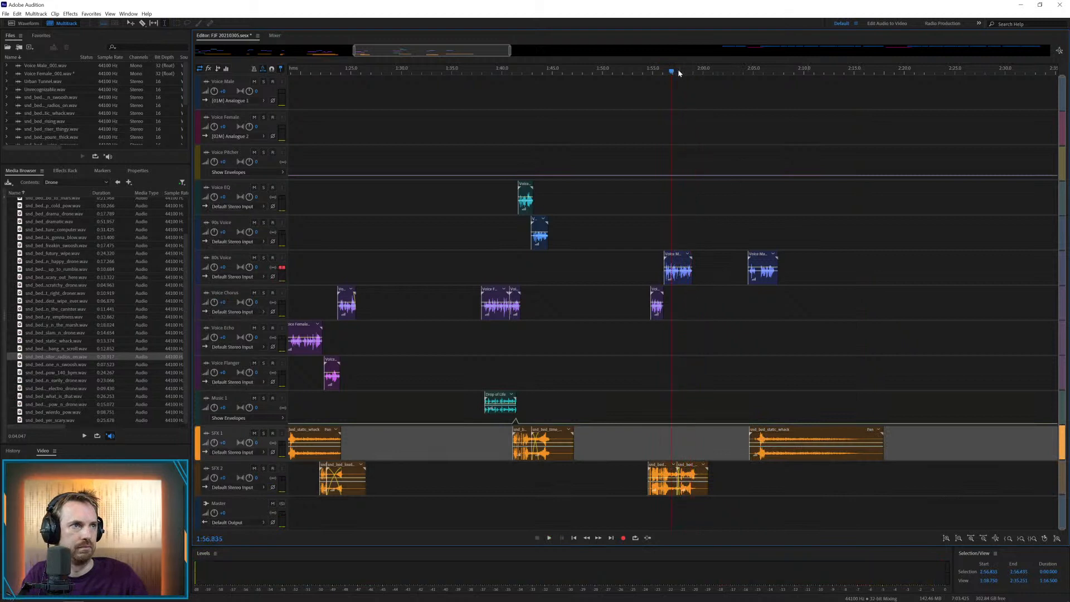
Extend the start of the radios-on ending on SFX 2 into a longer crossfade from about 1:56.3, shift it slightly earlier, and play it
scroll(679, 73, "up", 5)
key("space")
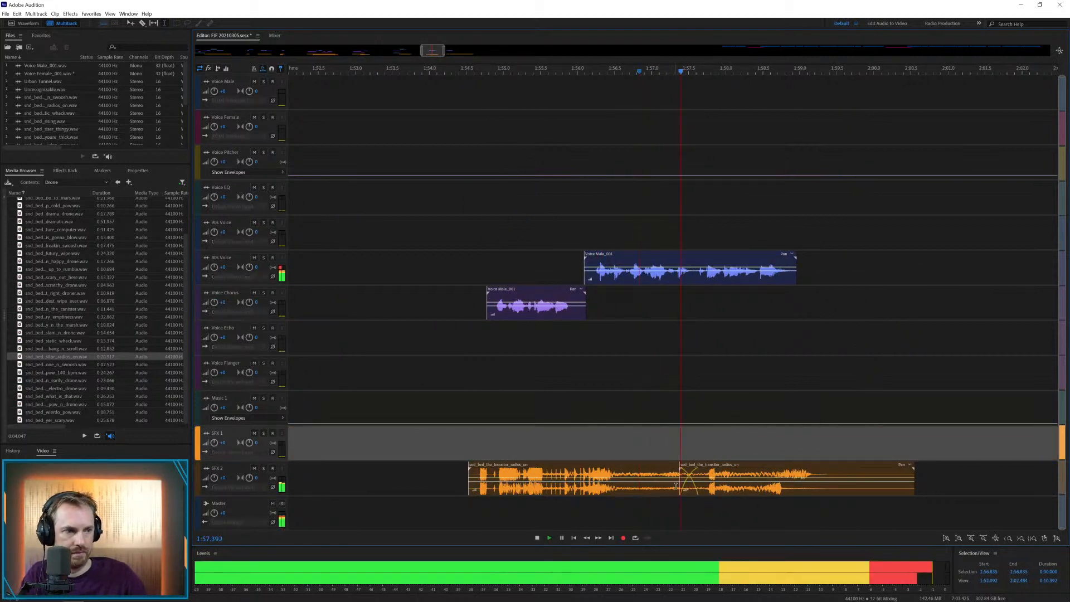
left_click_drag(676, 485, 609, 485)
key("space")
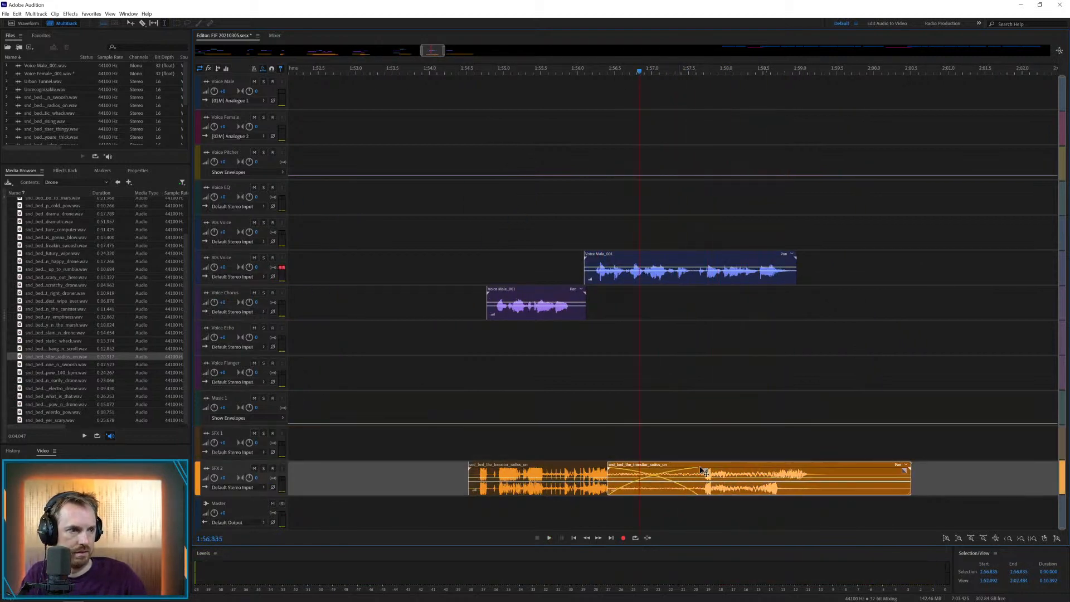
left_click_drag(703, 471, 693, 471)
key("space")
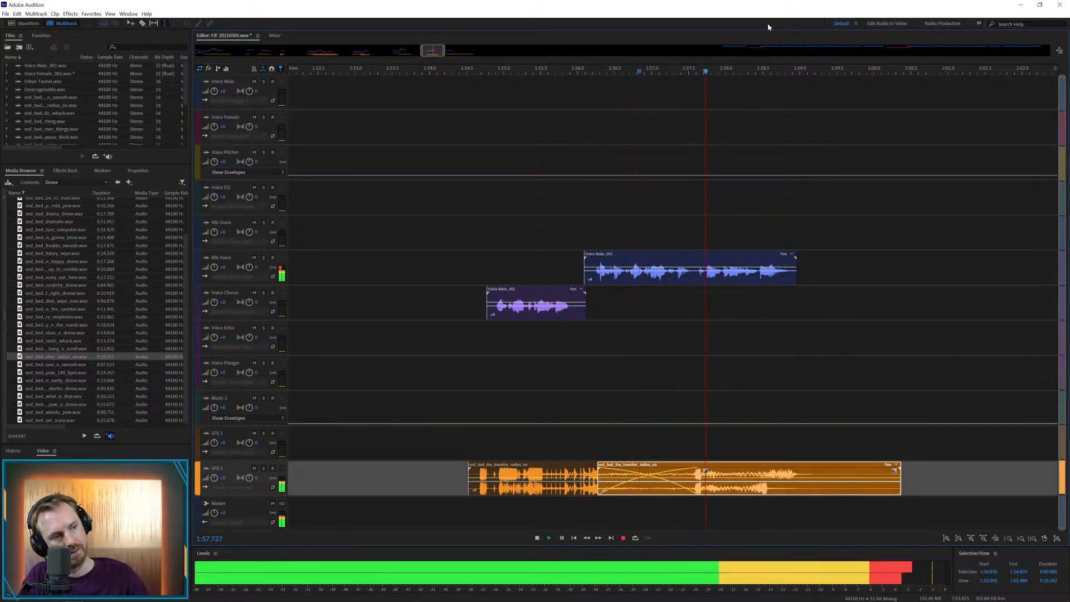
key("space")
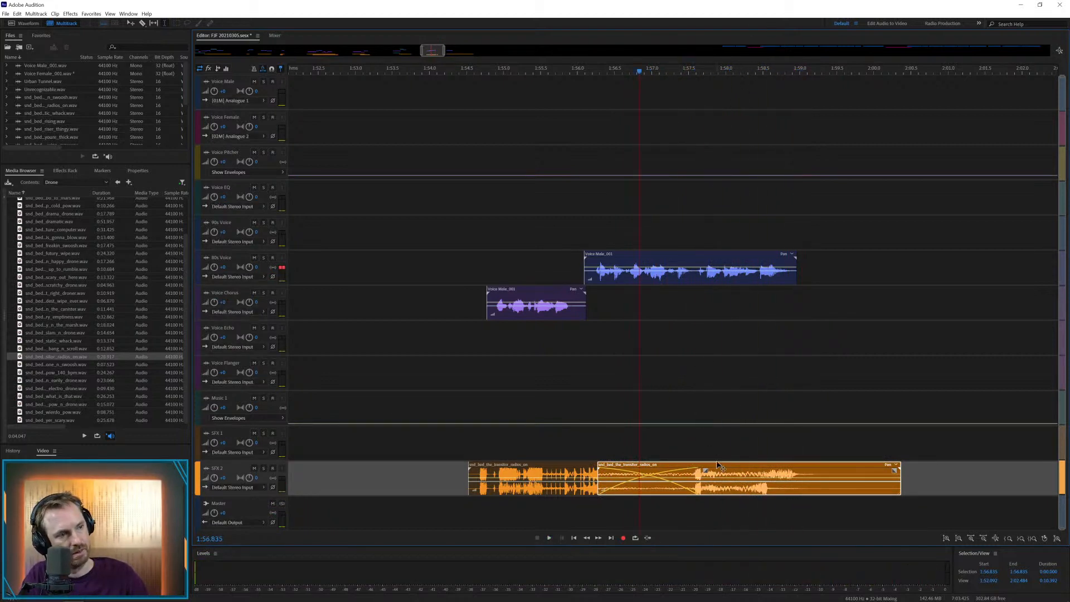
Split the male voice clip at about 1:57.6, move its second part to Voice EQ, and play it back
left_click(692, 276)
key("ctrl+k")
left_click(699, 310)
left_click_drag(706, 256, 707, 186)
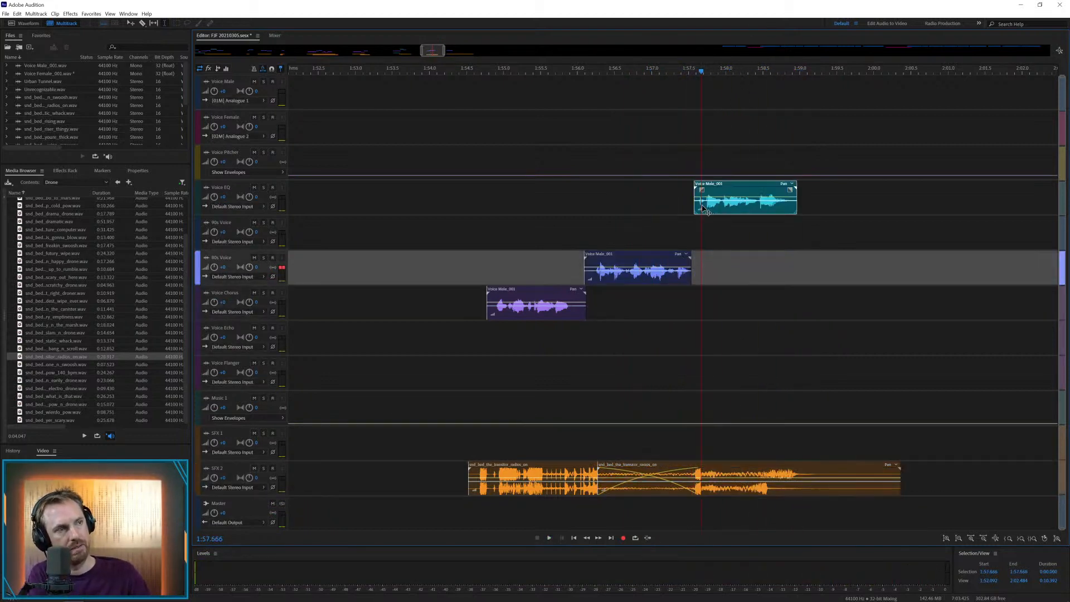
left_click(671, 213)
key("space")
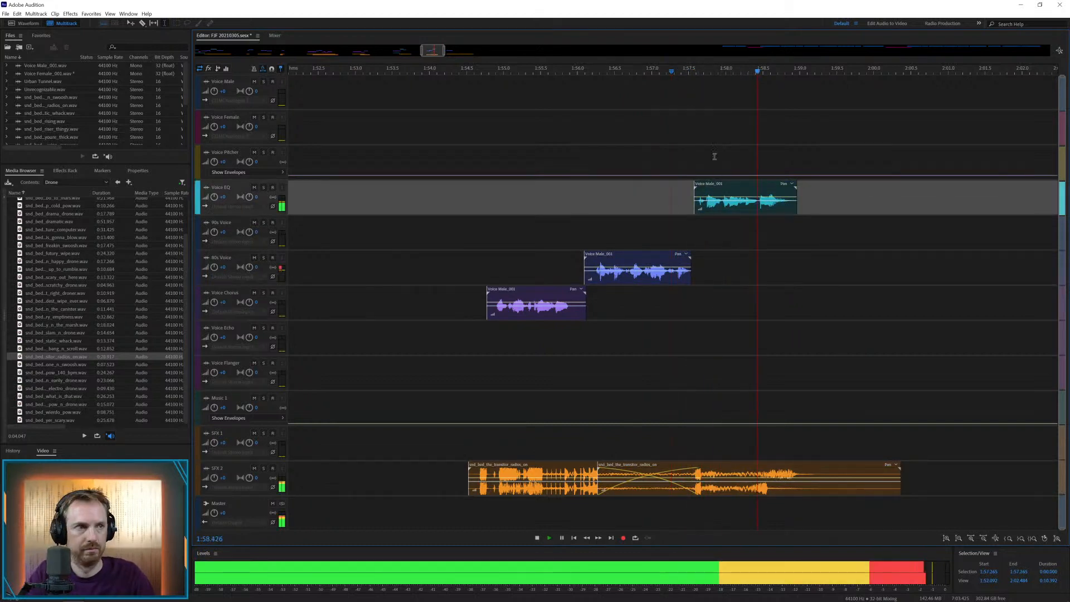
key("space")
Move the male clip at about 1:56.1 to the track directly below Voice EQ and play the section back
left_click_drag(663, 264, 663, 229)
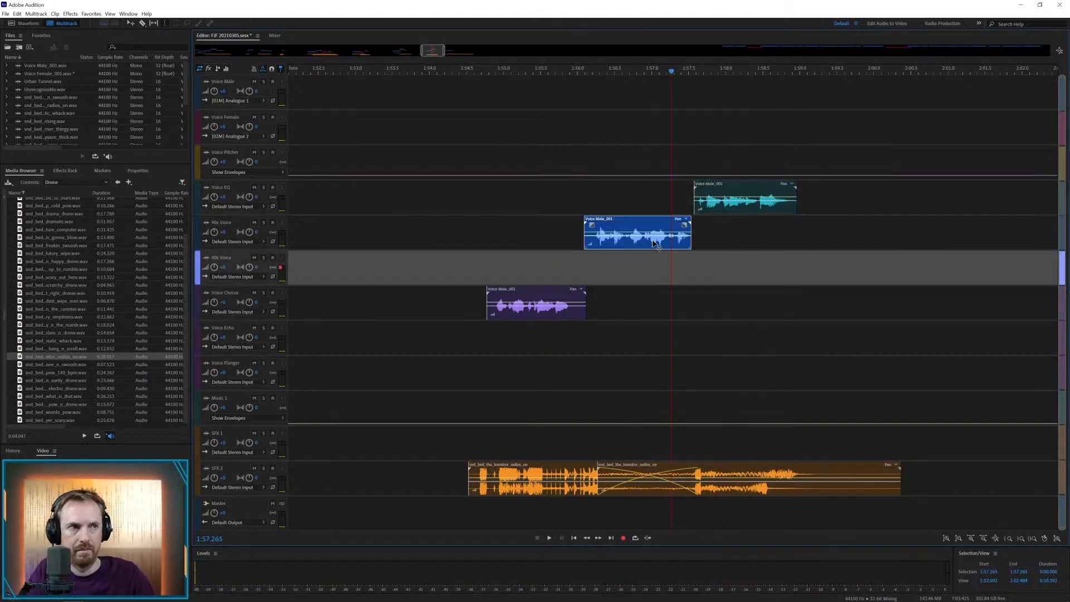
left_click(579, 227)
key("space")
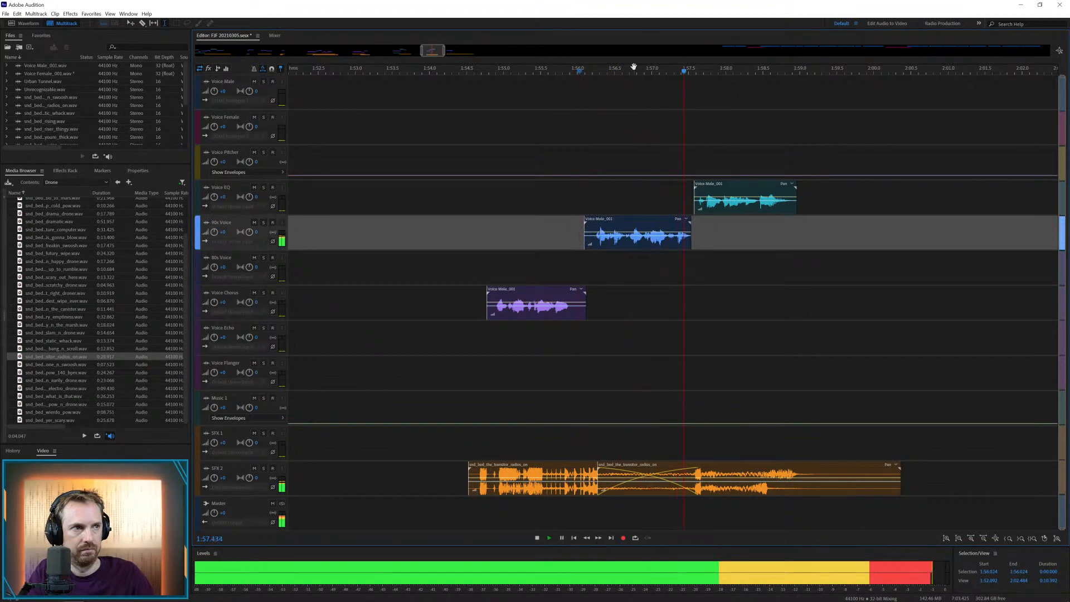
scroll(633, 67, "down", 5)
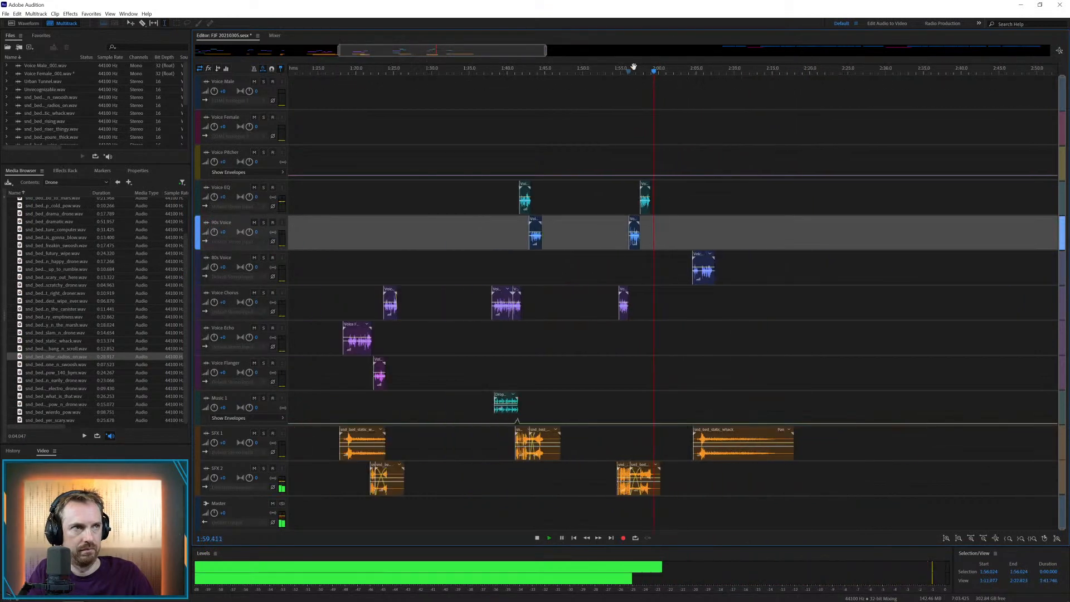
key("space")
Shift the last male voice clip later to about 2:06.5 and play it against the static whack drone
left_click_drag(707, 256, 723, 257)
left_click(699, 69)
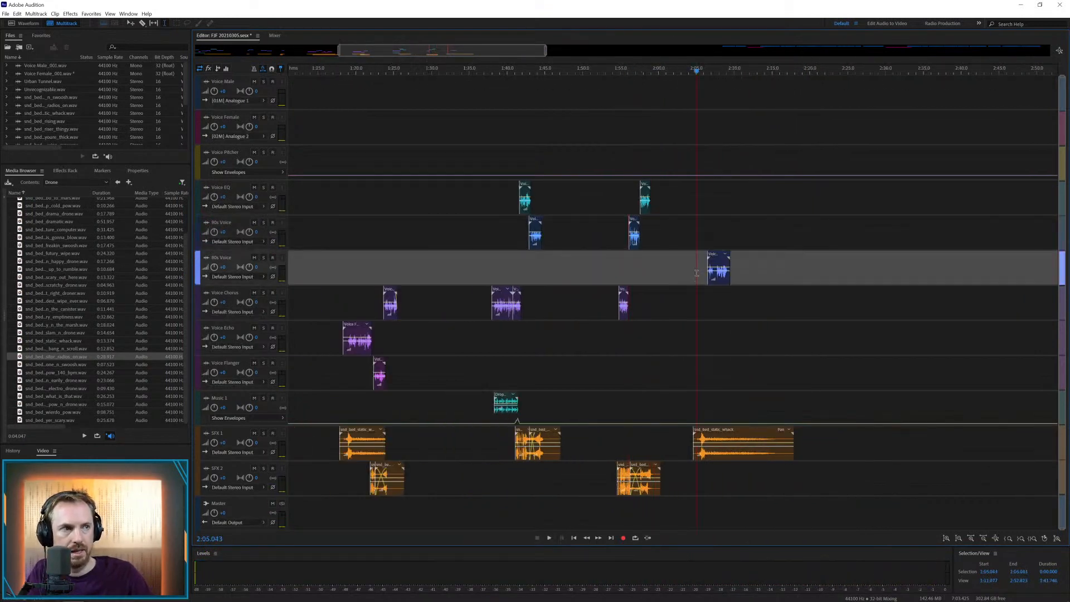
key("space")
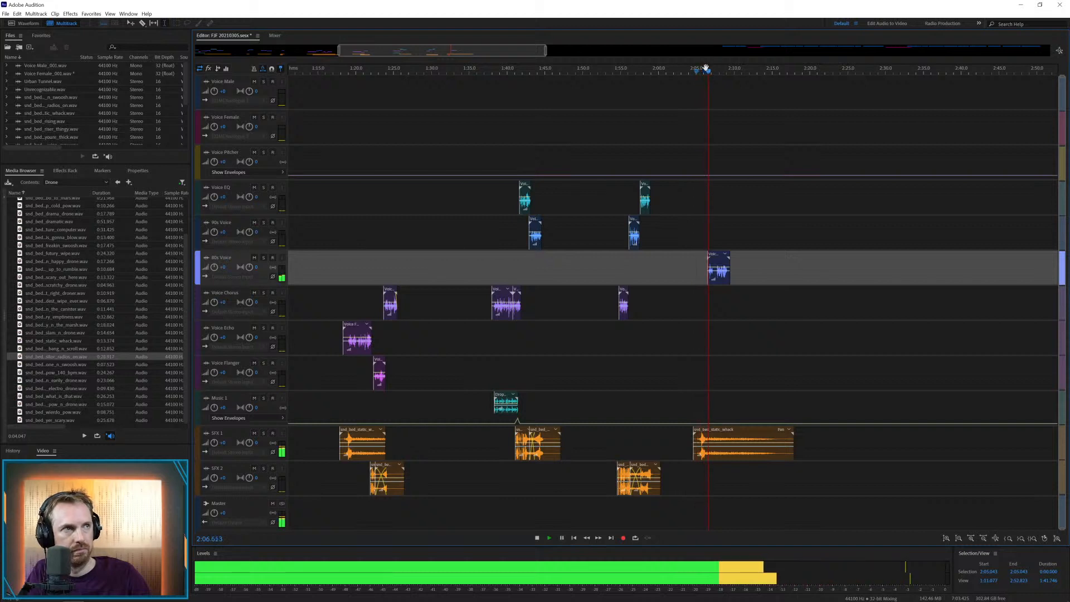
scroll(701, 71, "up", 4)
key("space")
Split the last male clip, keeping its opening above Voice Chorus at about 2:05.4 and the rest on Voice Chorus from about 2:05.8
left_click_drag(758, 257, 725, 293)
key("space")
key("space")
key("space")
key("space")
key("space")
key("space")
key("Delete")
left_click(755, 297)
left_click(691, 304)
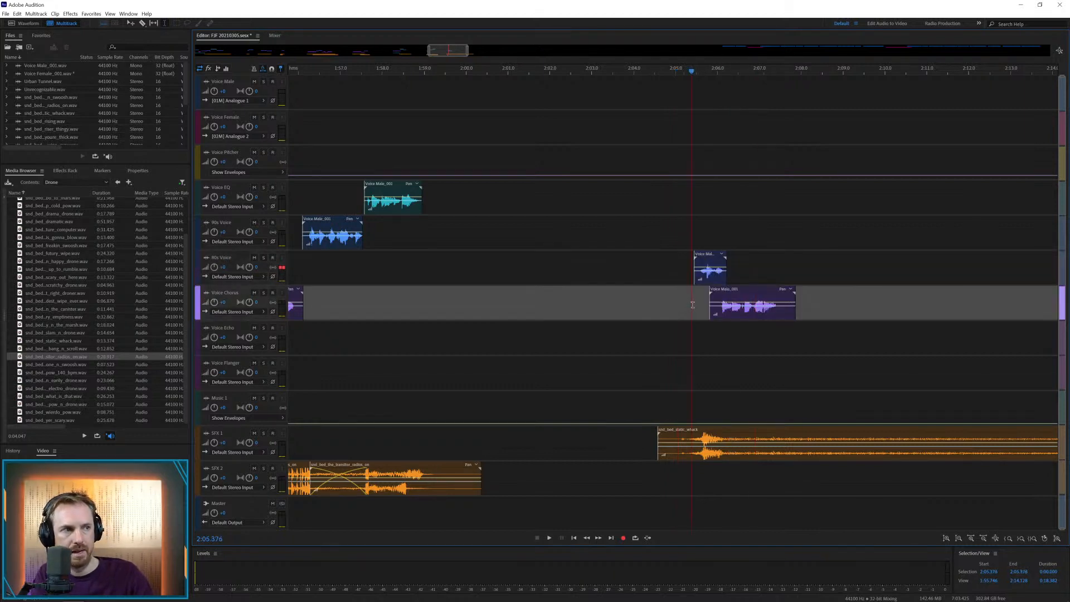
key("space")
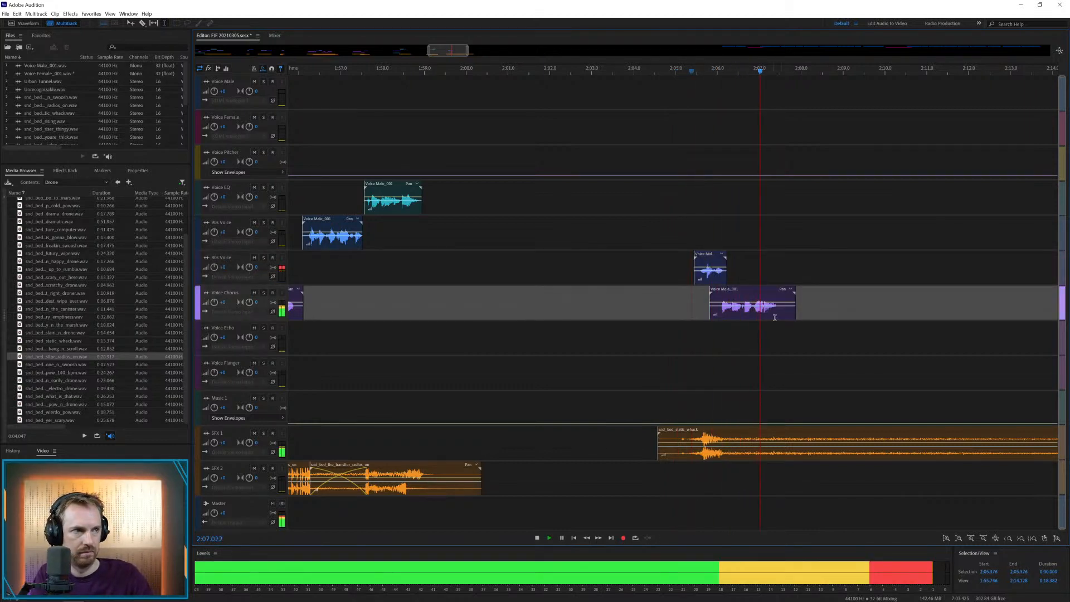
key("space")
Trim the tail of the last Voice Chorus clip so it ends at about 2:07.4
left_click_drag(780, 312, 837, 315)
key("Delete")
left_click(760, 329)
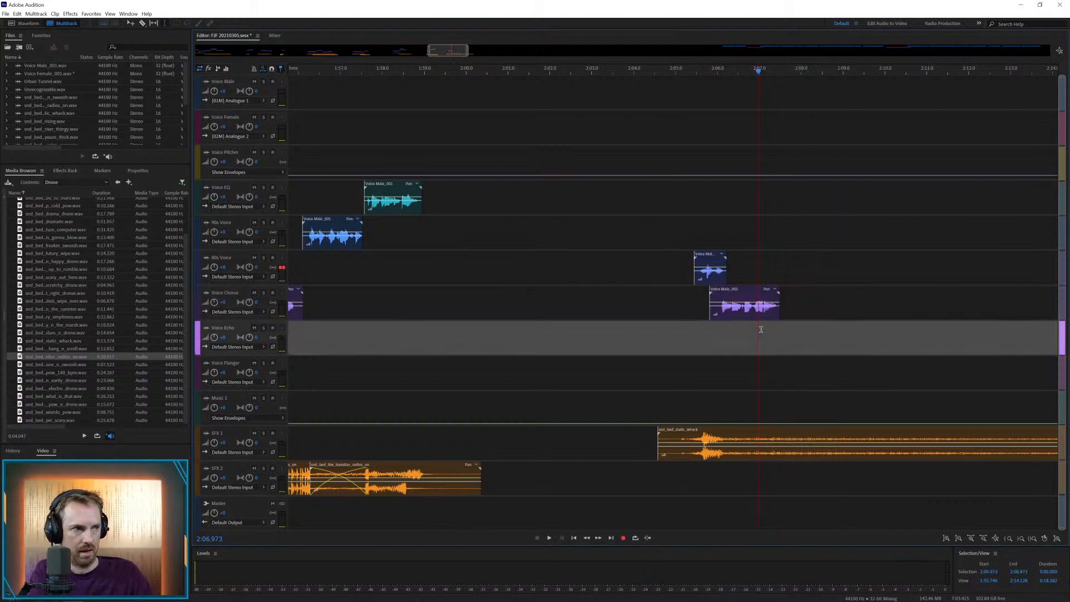
scroll(767, 72, "up", 5)
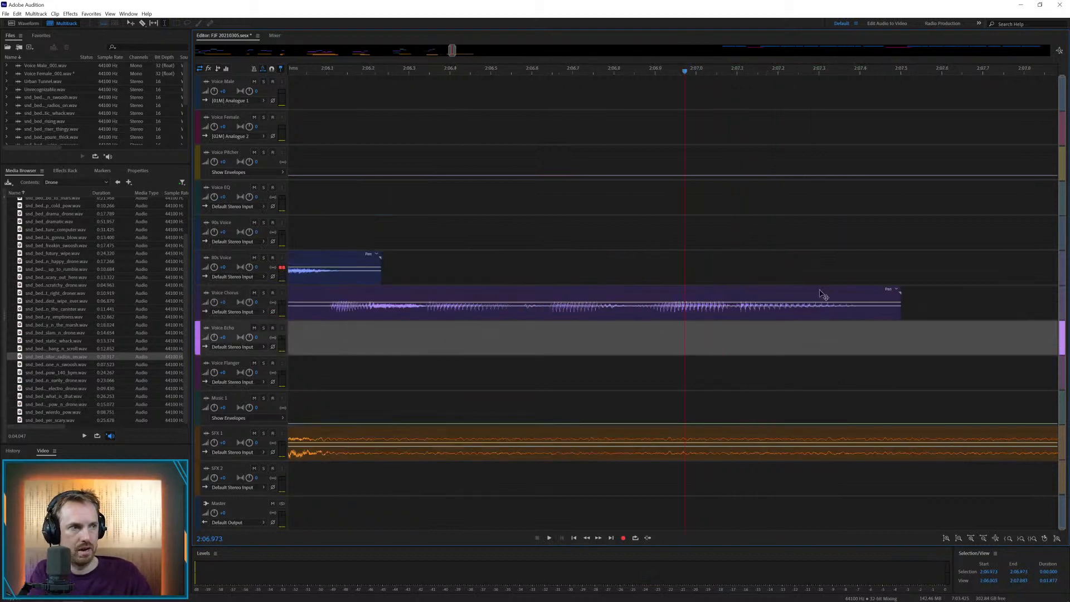
left_click_drag(870, 316, 1023, 316)
key("Delete")
Copy the final sound of the Voice Chorus clip, paste four overlapping repeats on Voice Pitcher from about 2:07.2, and play them
left_click_drag(738, 311, 928, 315)
left_click(794, 163)
key("ctrl+v")
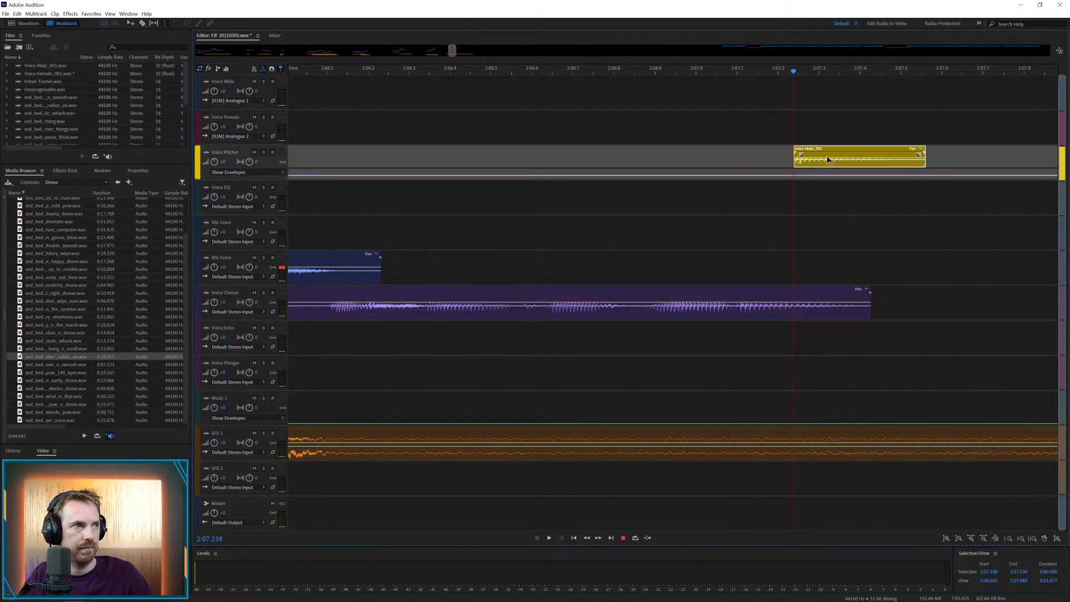
left_click(871, 155)
key("ctrl+v")
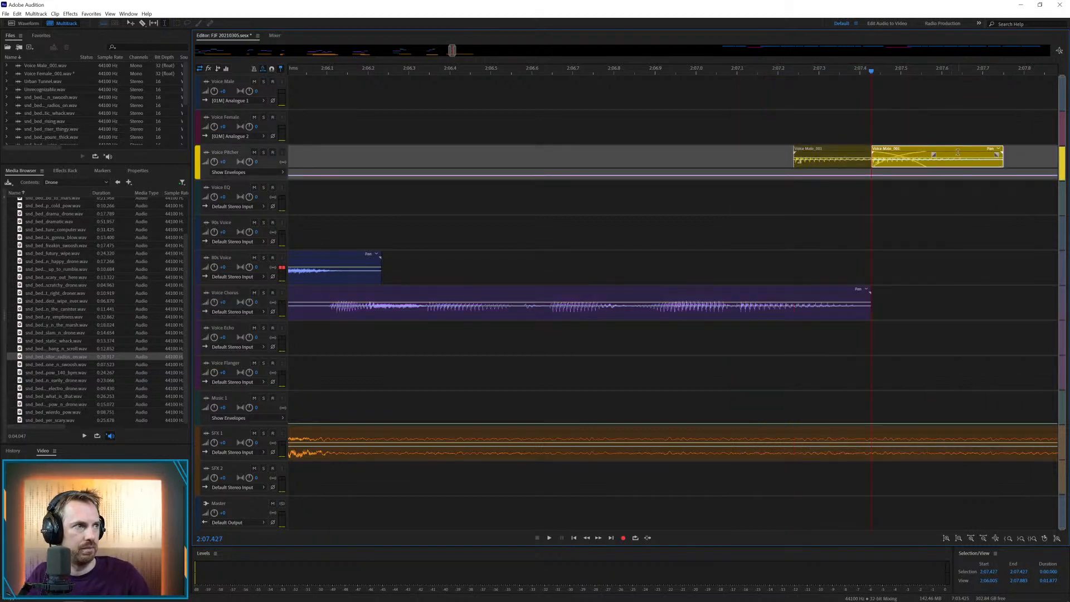
key("ctrl+v")
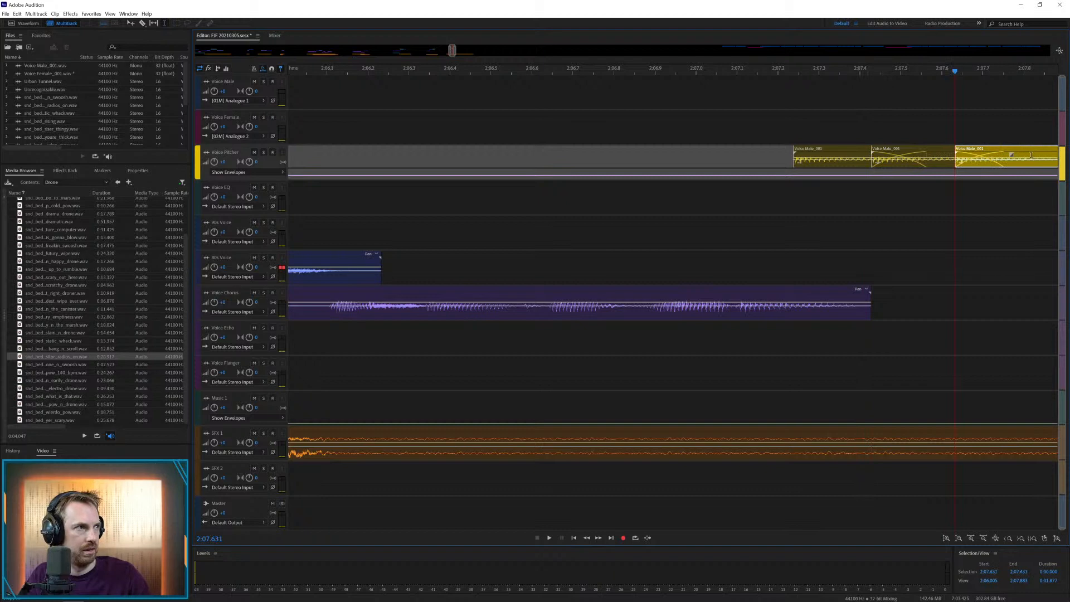
key("ctrl+v")
left_click(637, 152)
key("space")
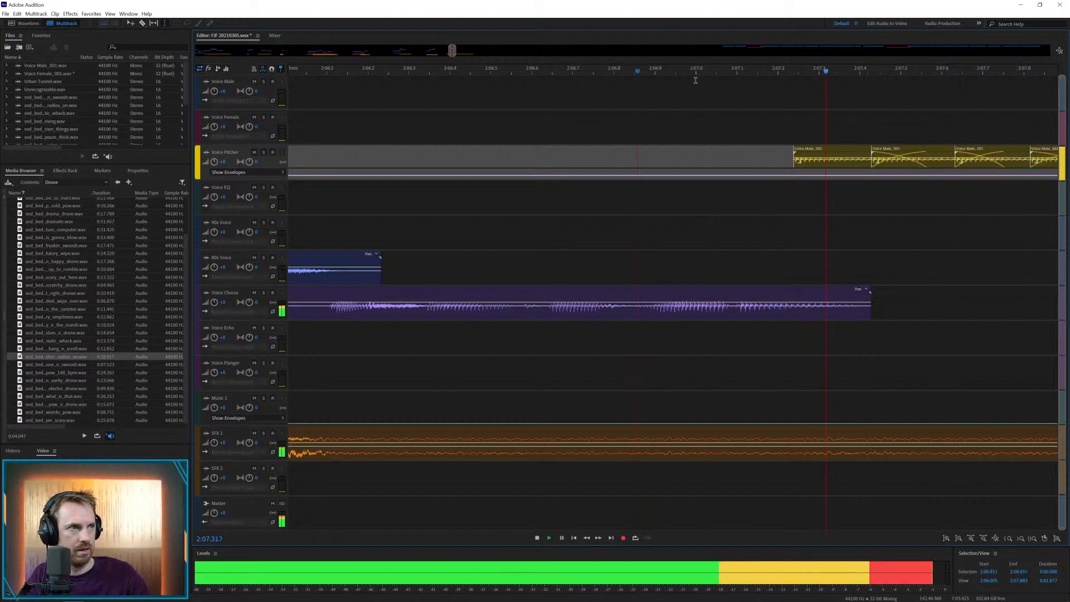
scroll(693, 77, "down", 3)
key("space")
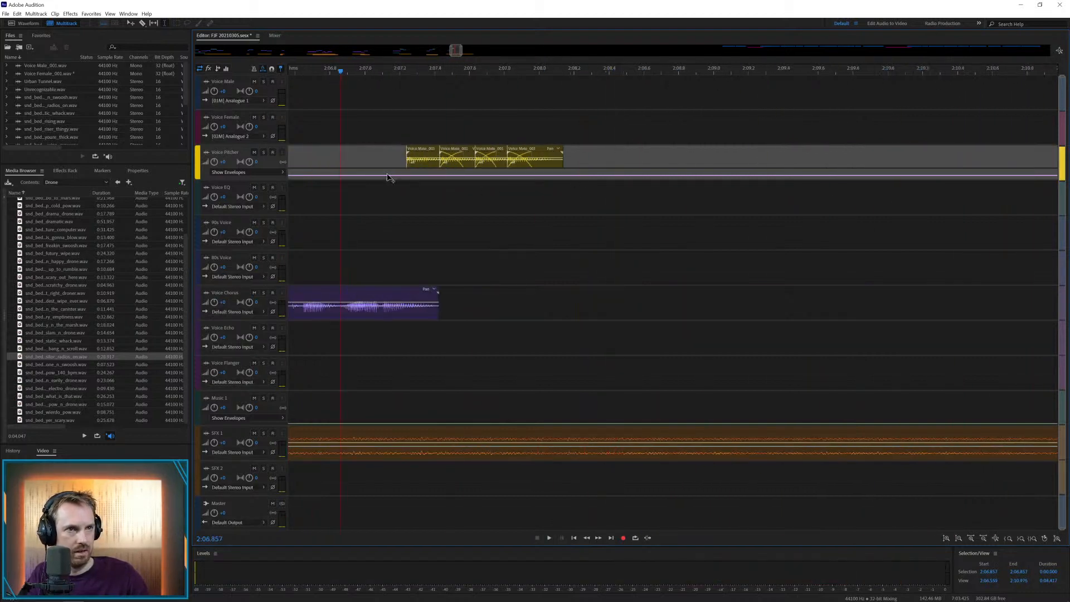
Bend the Voice Pitcher envelope gradually downward from about 2:07.1 to a low point near 2:08.2, then play the repeats
left_click_drag(569, 178, 569, 180)
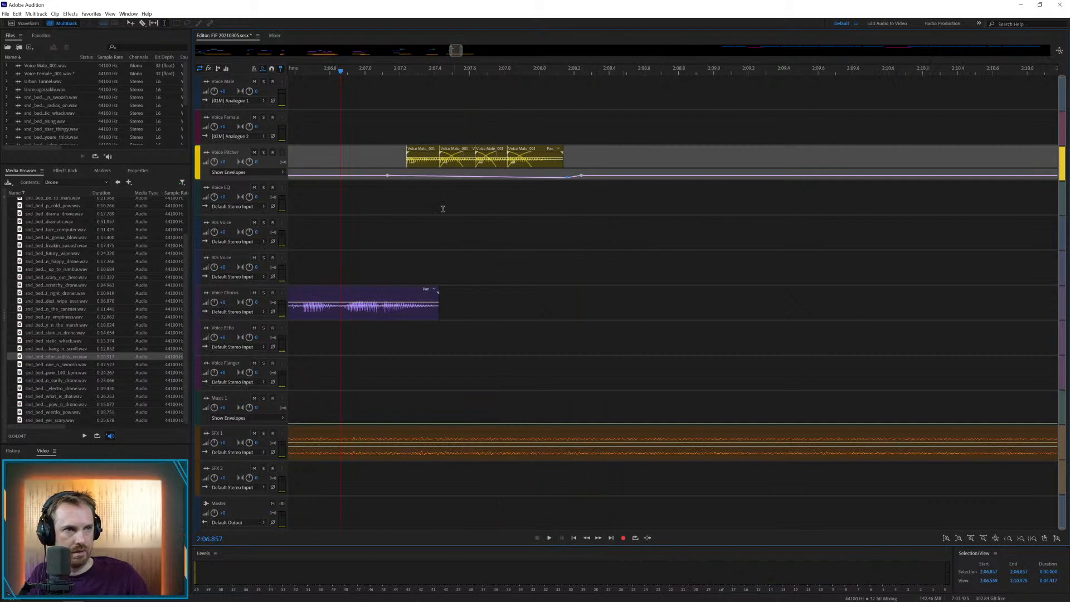
left_click(389, 229)
key("space")
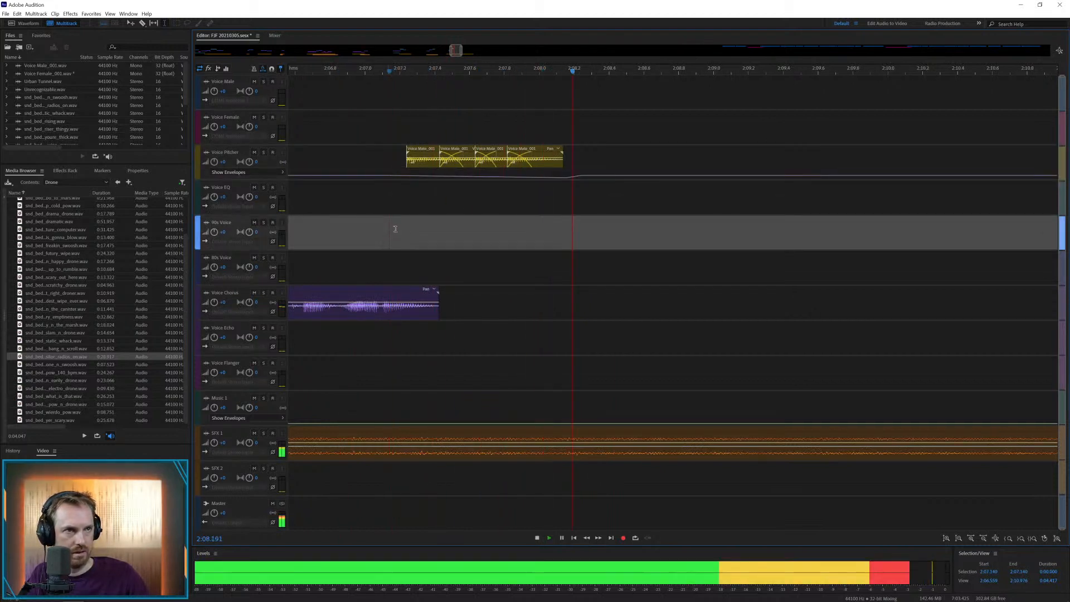
key("space")
left_click_drag(570, 179, 567, 178)
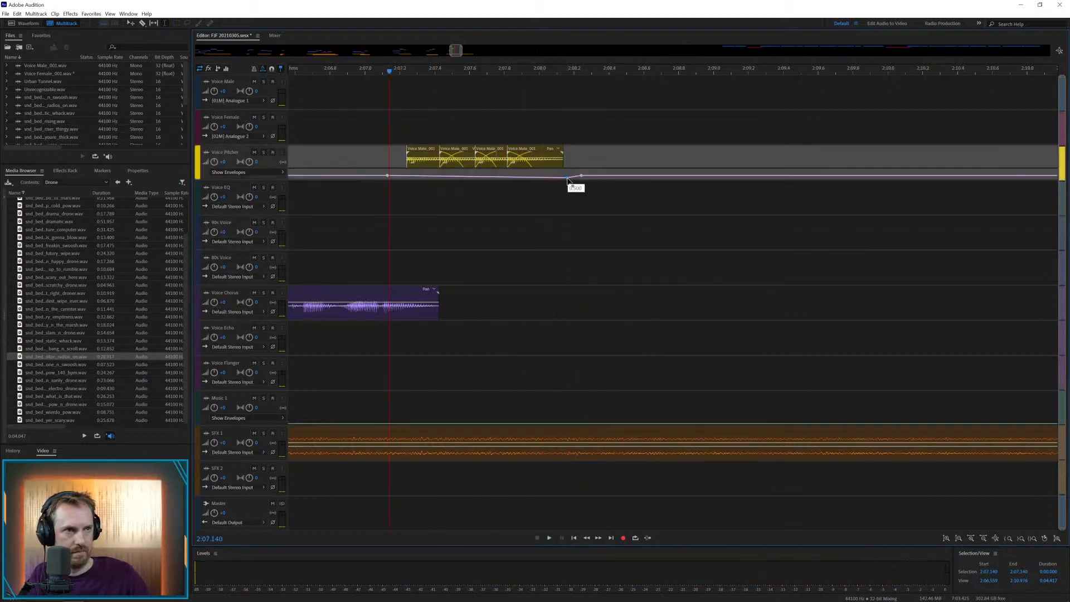
key("space")
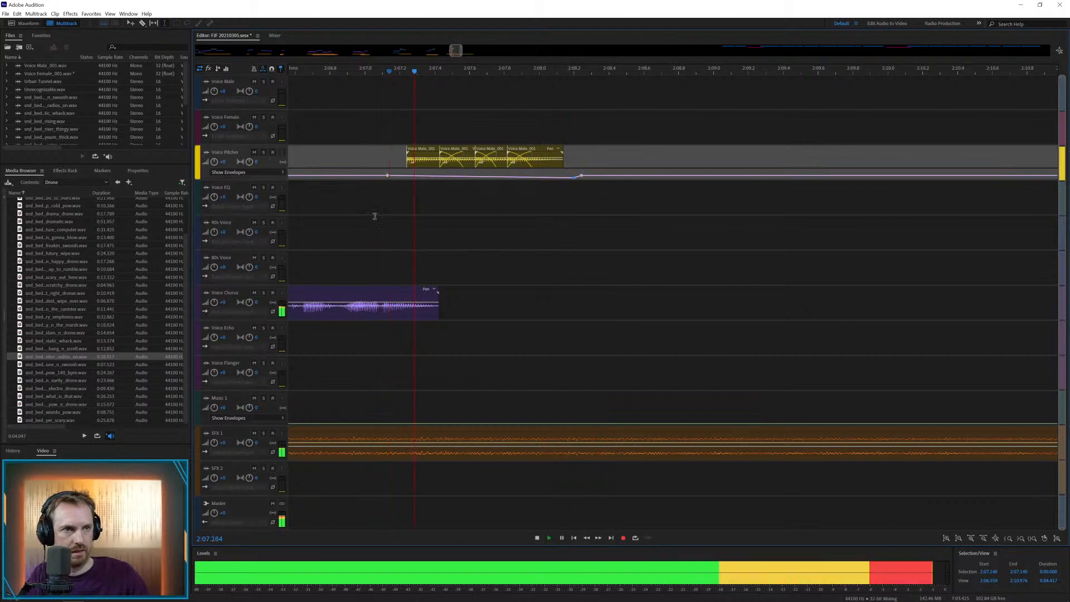
key("space")
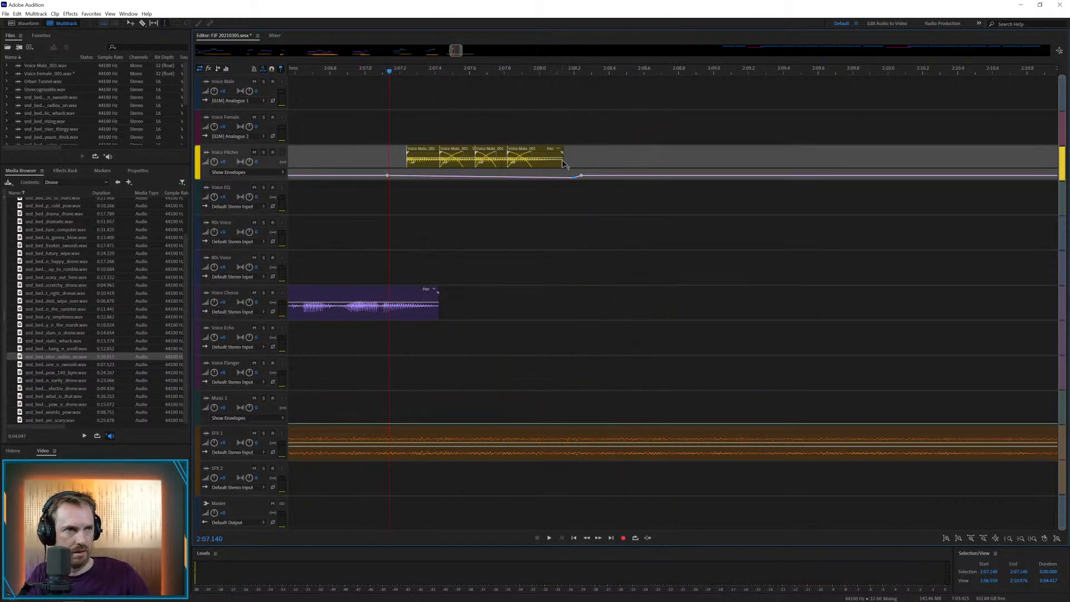
Extend the last Voice Pitcher repeat so it ends at about 2:08.45, and play the passage
left_click_drag(562, 163, 618, 164)
key("space")
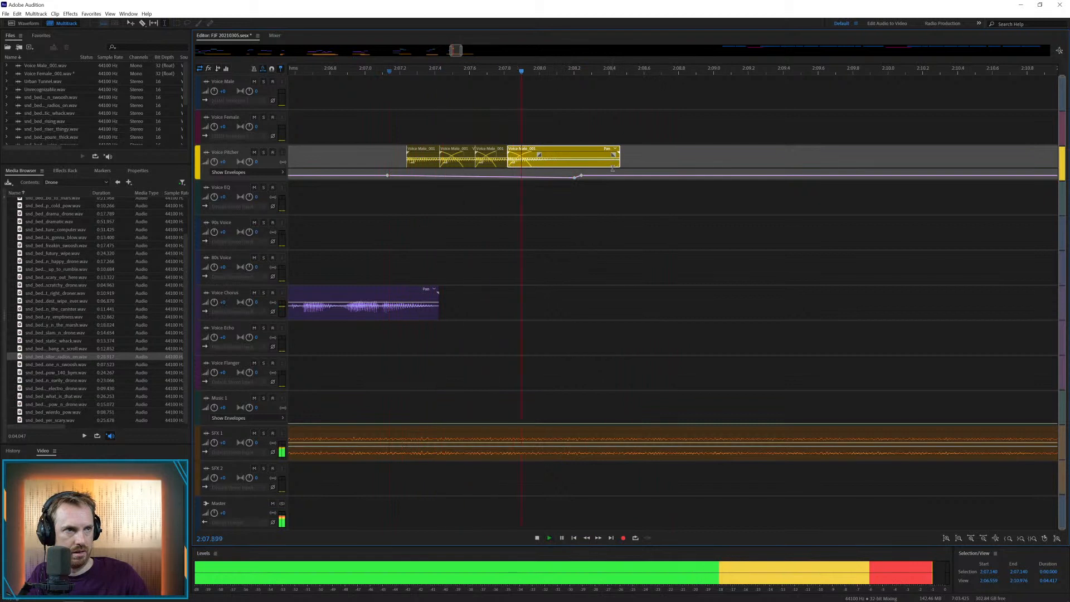
key("space")
left_click(335, 229)
key("space")
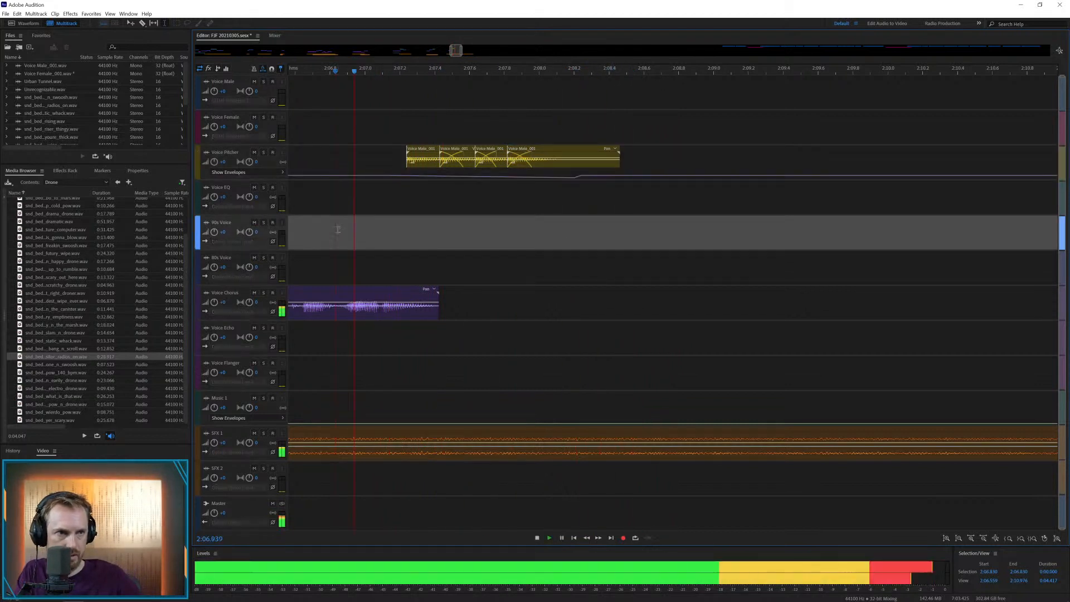
key("space")
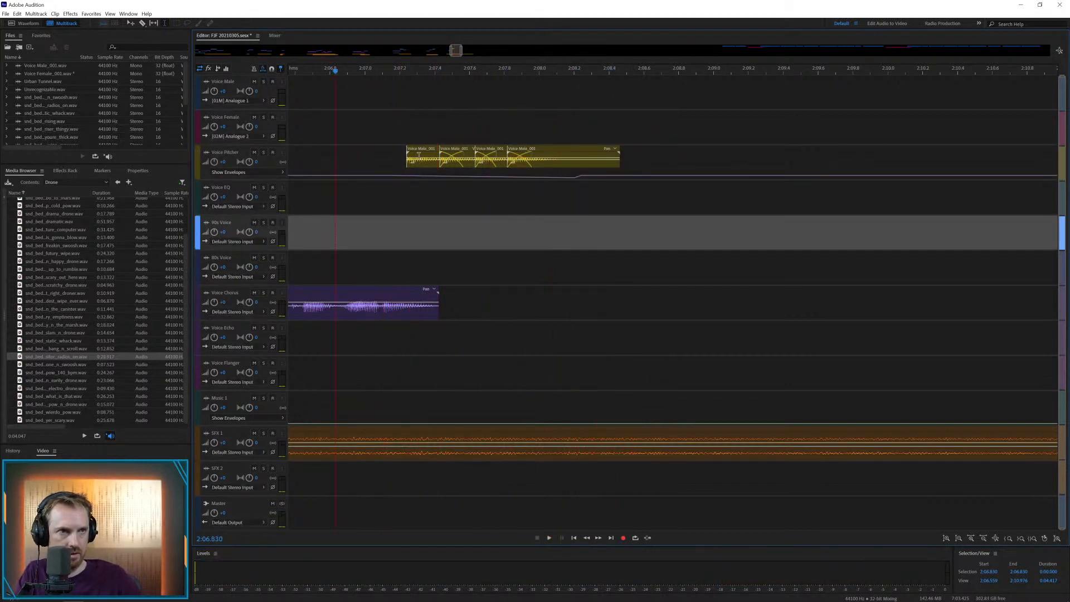
Shift all four Voice Pitcher repeats later to start at about 2:07.3, and play them
left_click_drag(419, 157, 593, 152)
left_click(398, 152)
key("space")
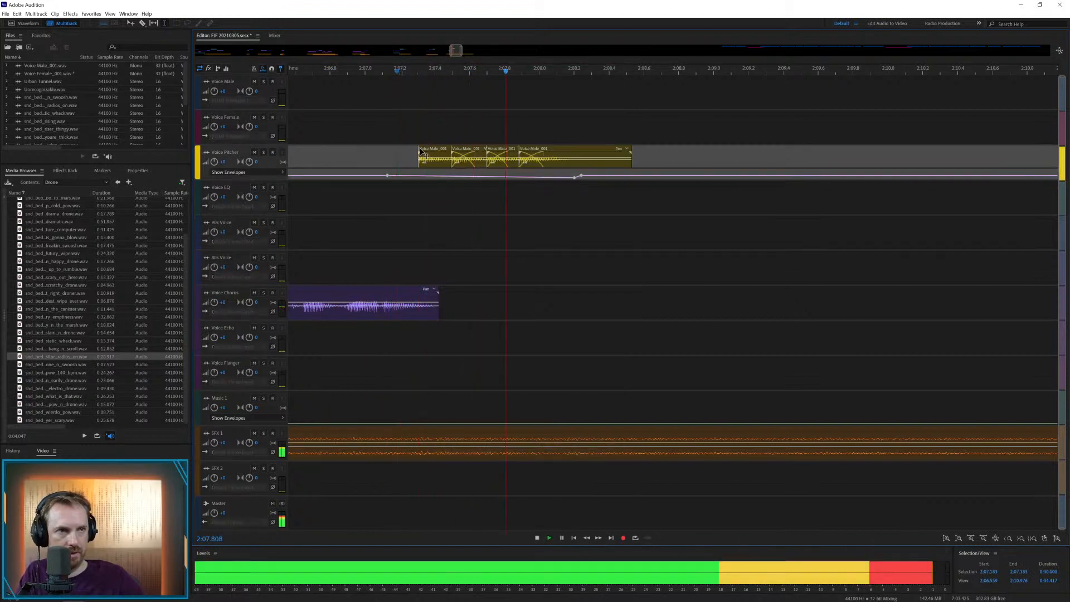
key("space")
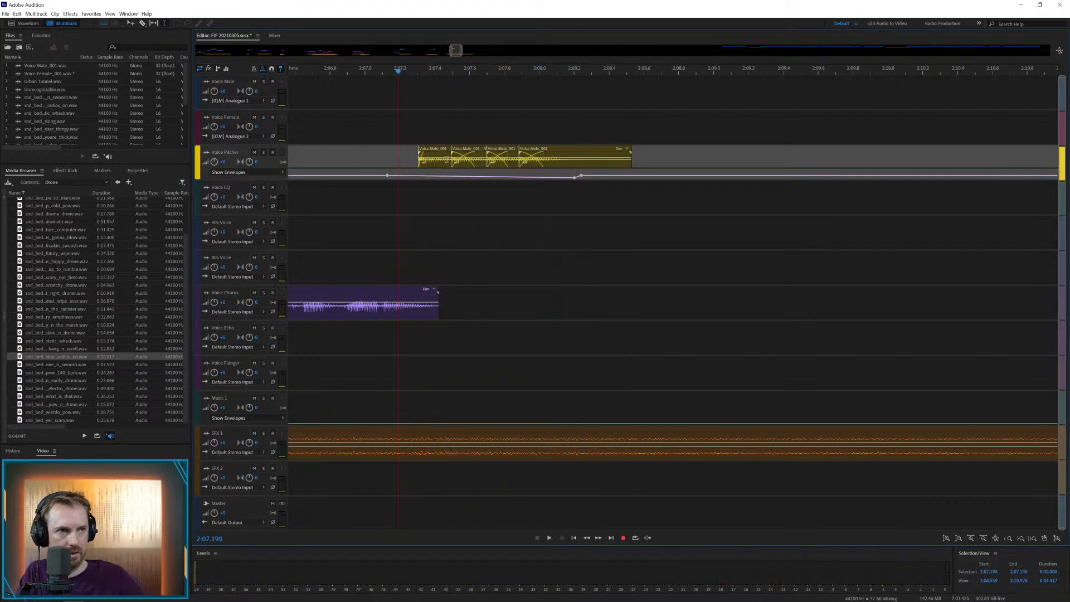
key("space")
key("space")
Copy the final part of the Voice Chorus clip, place it on Voice EQ at about 2:07.9, and play it
left_click_drag(340, 304, 537, 215)
left_click(521, 308)
key("ctrl+v")
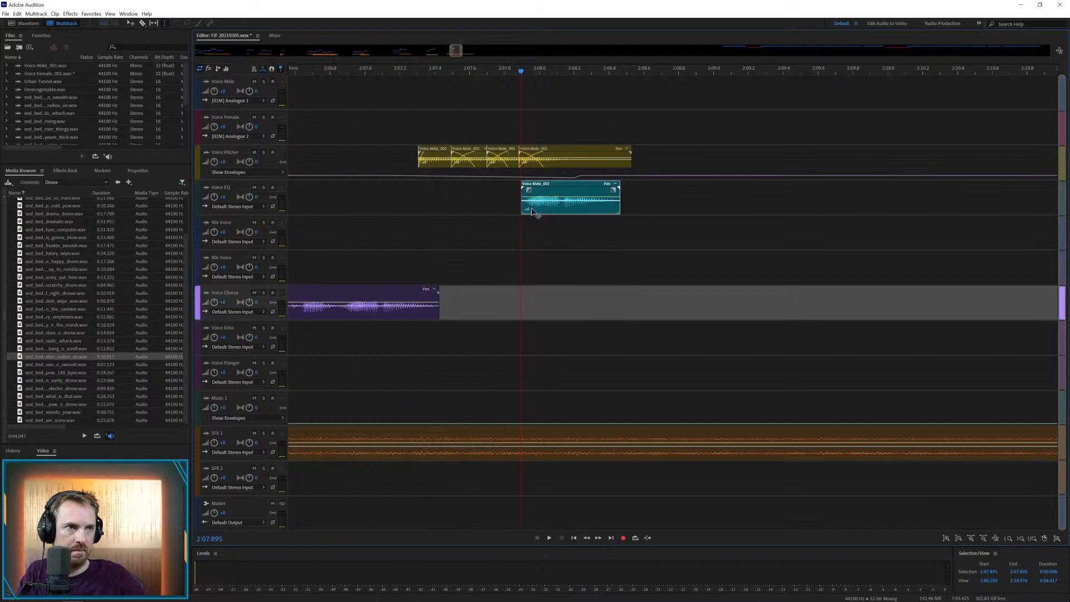
left_click(419, 209)
key("space")
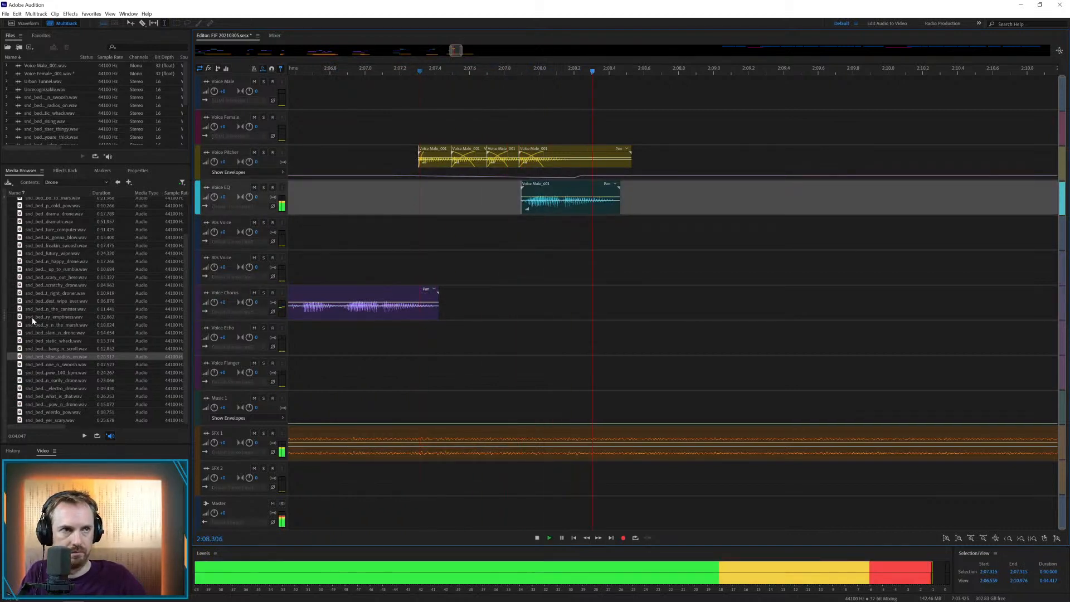
key("space")
Extend and reposition the new Voice EQ clip so it runs from about 2:08.0 to 2:09.15, and play it
left_click_drag(520, 213, 539, 196)
left_click(492, 192)
key("space")
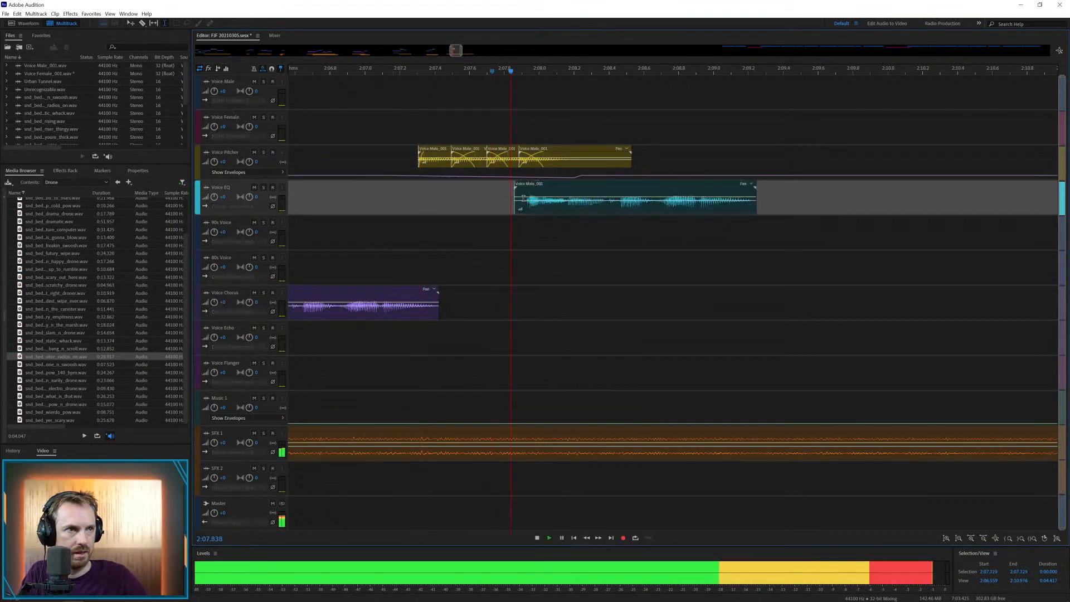
key("space")
left_click_drag(516, 206, 545, 189)
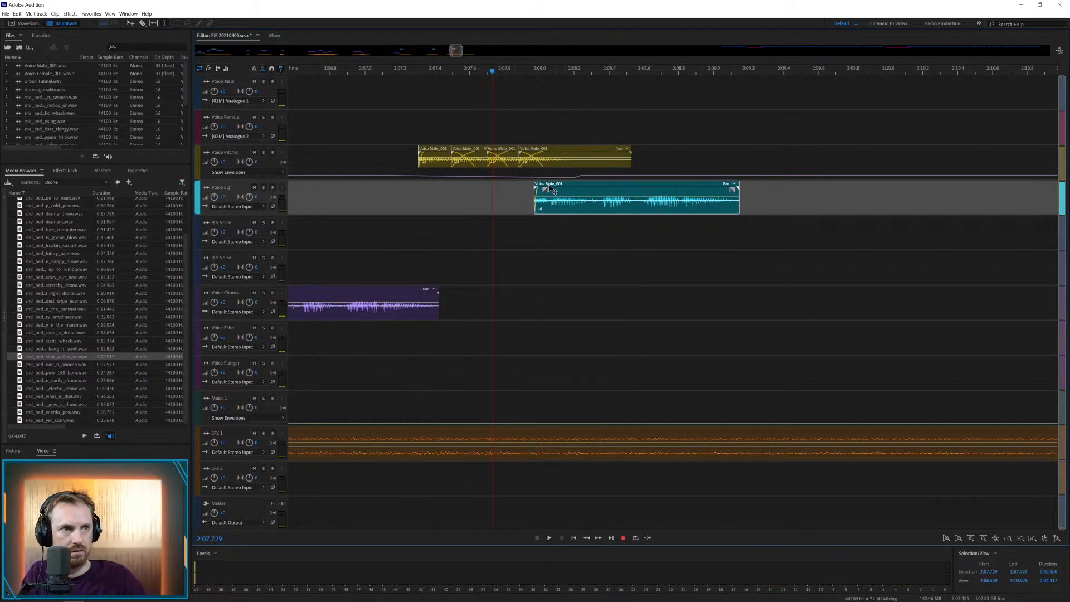
key("space")
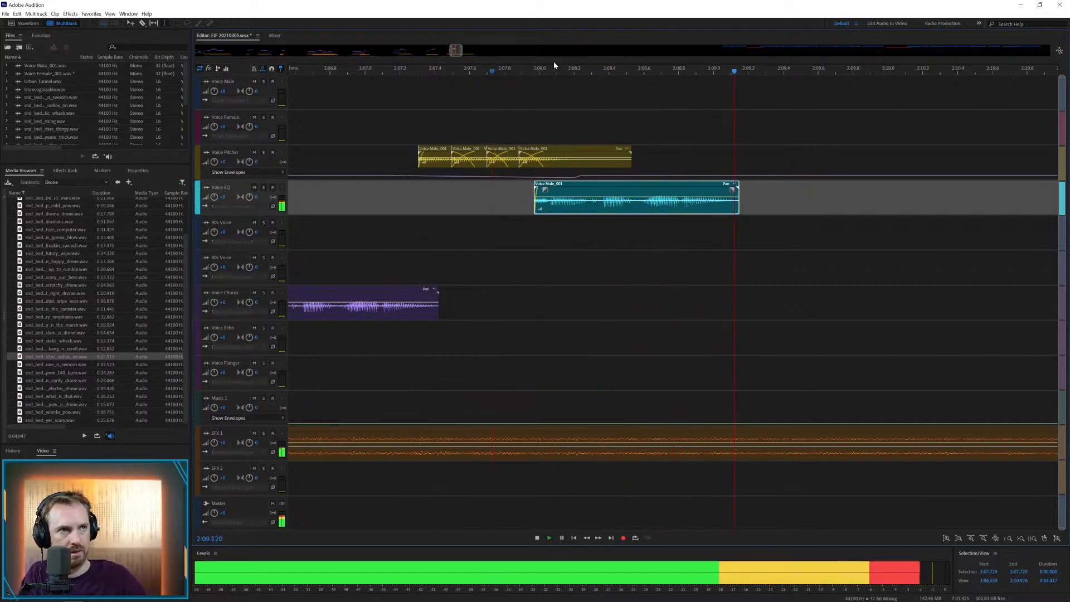
key("space")
Trim the static whack drone on SFX 1 to end at about 2:11.3 with a fade-out
scroll(553, 64, "down", 10)
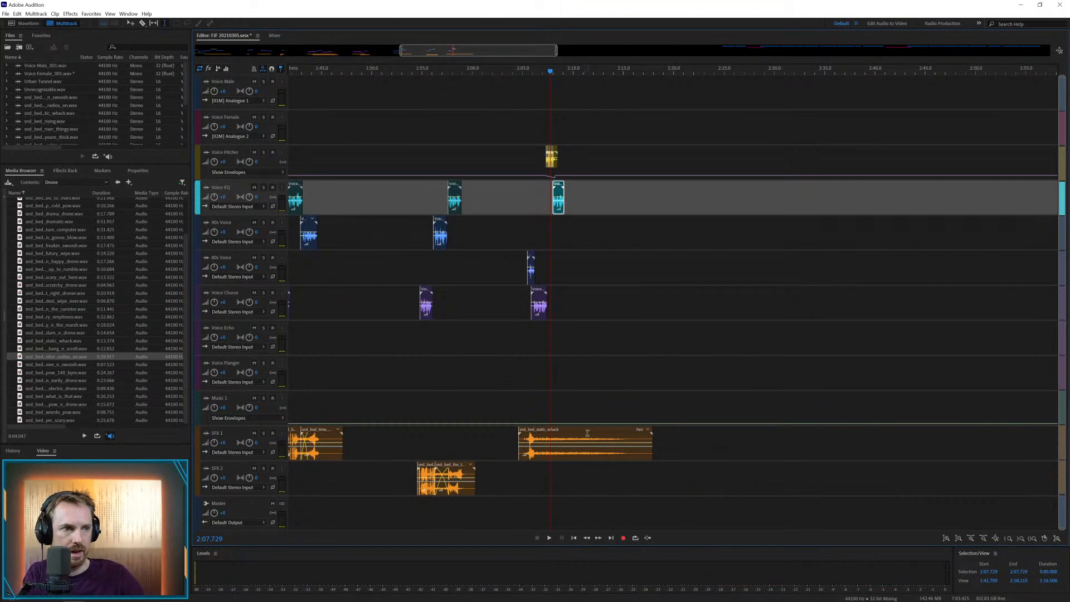
left_click_drag(587, 432, 685, 434)
key("Delete")
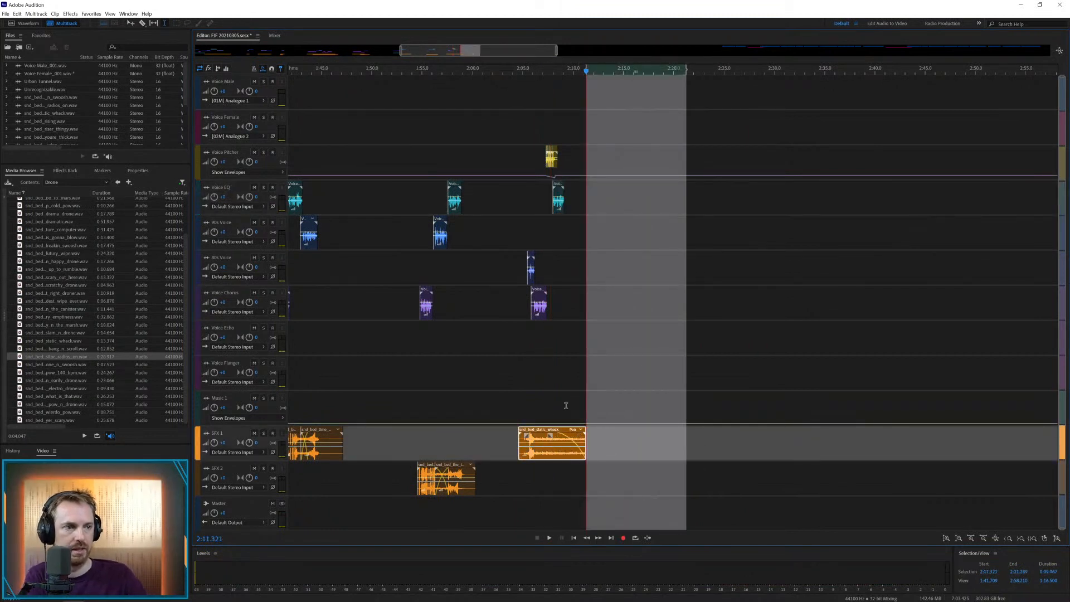
Move the first remaining Voice Male clip to Voice Chorus at about 2:28.5 and save the session
scroll(625, 333, "down", 5)
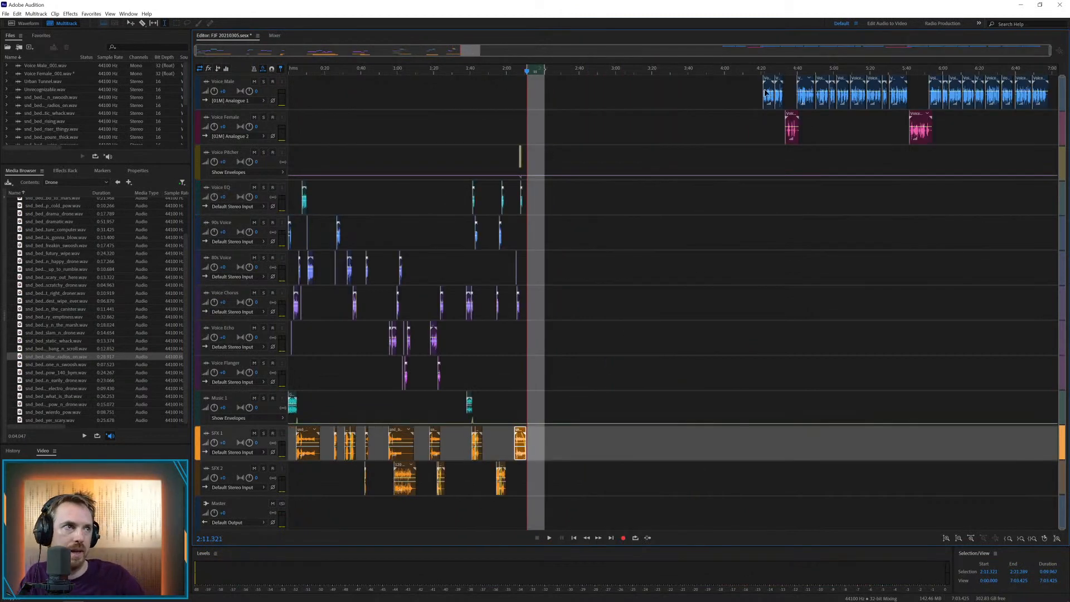
left_click_drag(769, 82, 565, 303)
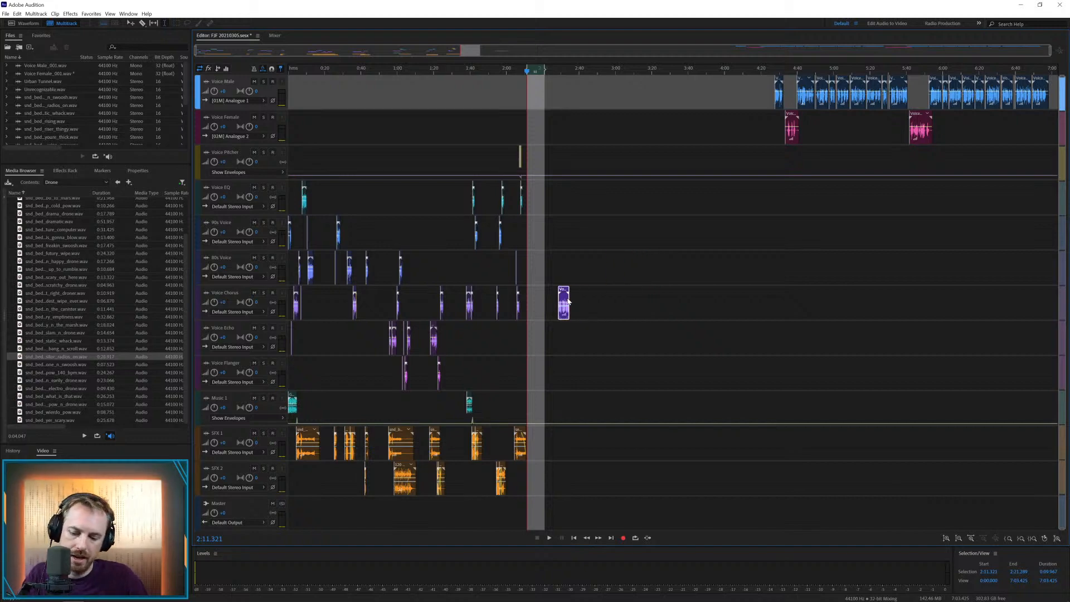
key("ctrl+s")
left_click(538, 316)
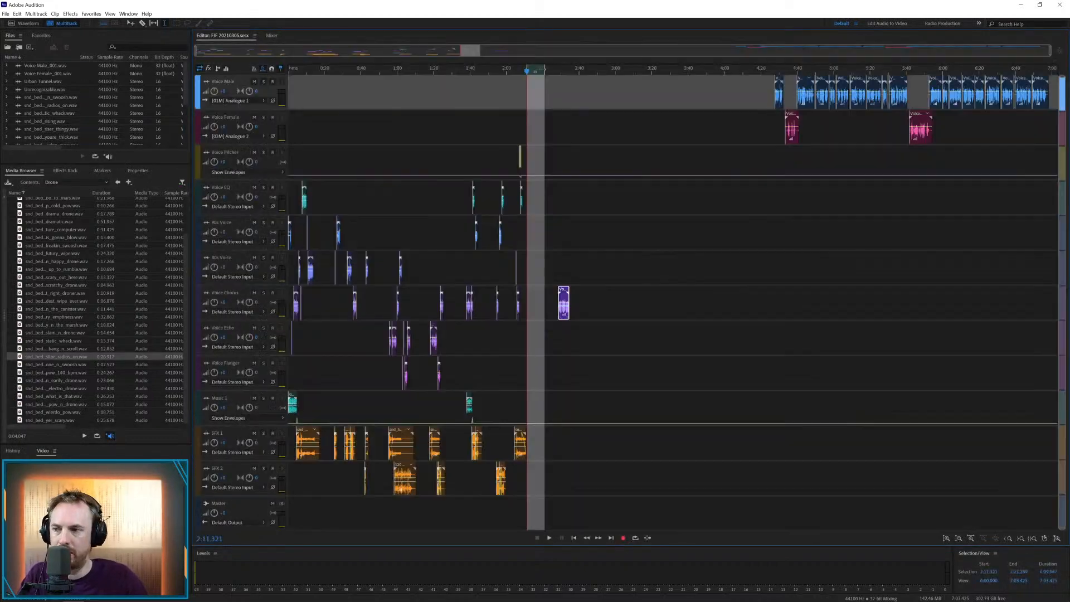
Add the eerie whack drone to SFX 1 under the new voice clip, shifting its start to about 2:27.5 after playing it
left_click_drag(81, 383, 559, 437)
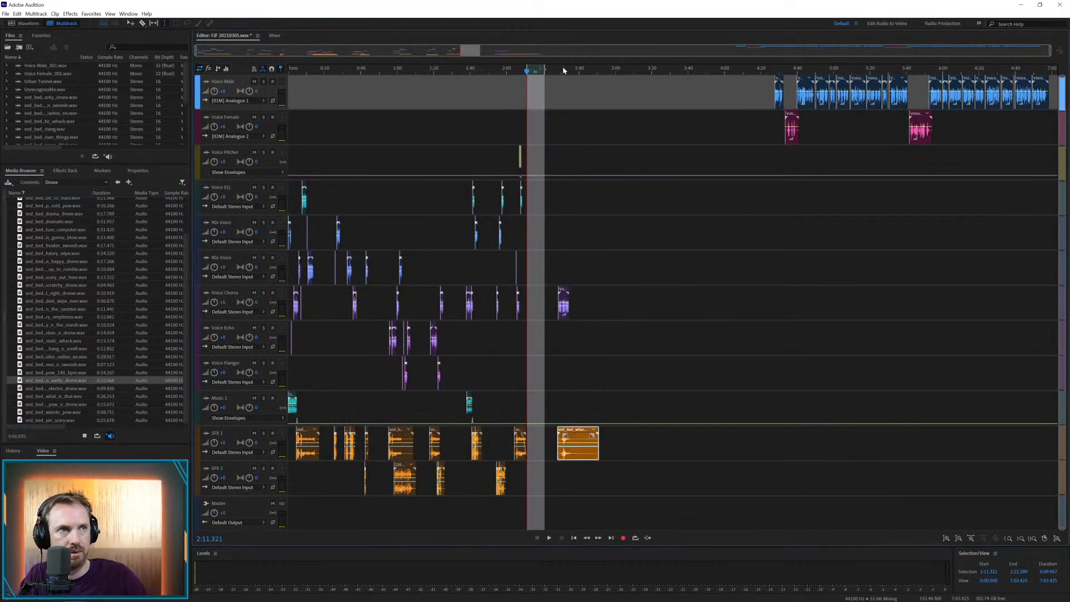
scroll(562, 70, "up", 4)
scroll(557, 66, "up", 4)
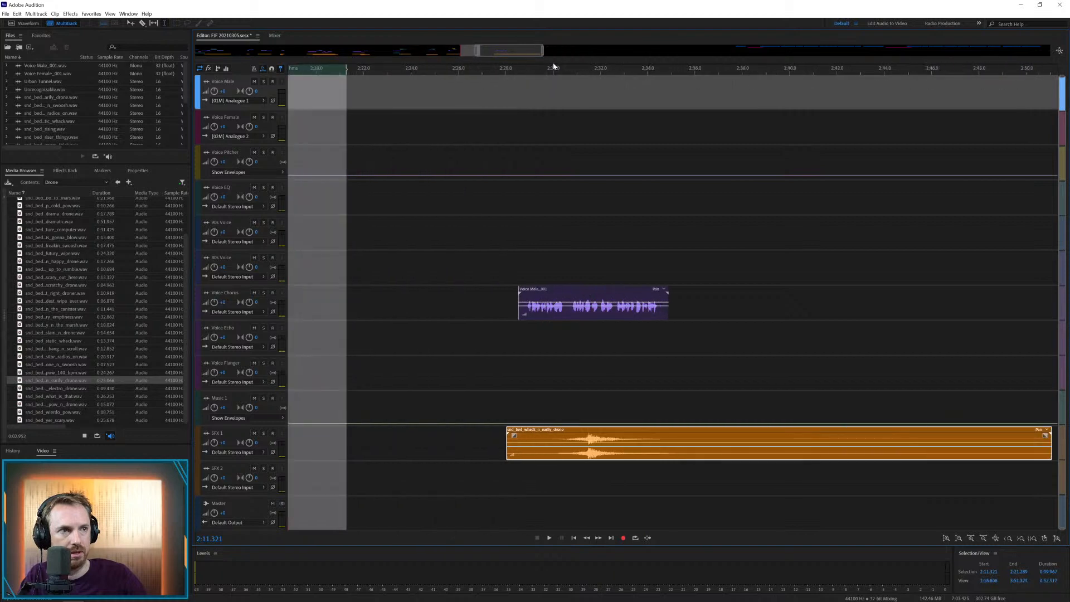
left_click(522, 337)
key("space")
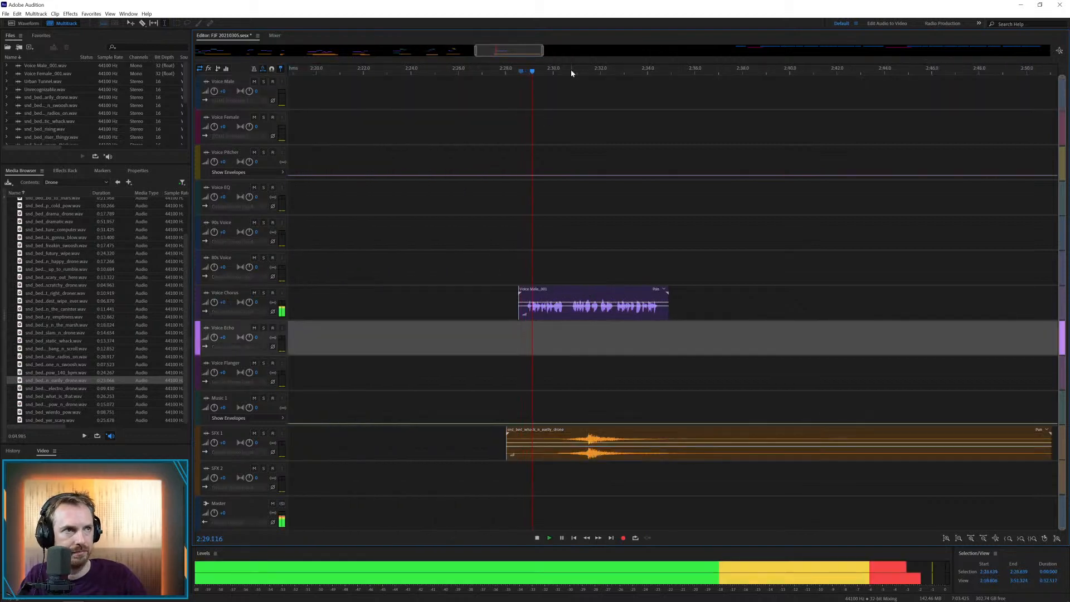
scroll(570, 69, "up", 3)
key("space")
left_click_drag(613, 434, 579, 434)
Cut the short pause at about 2:30.6 from the Voice Chorus clip and close the gap, shifting the drone along with the voice
left_click_drag(559, 313, 569, 309)
key("Delete")
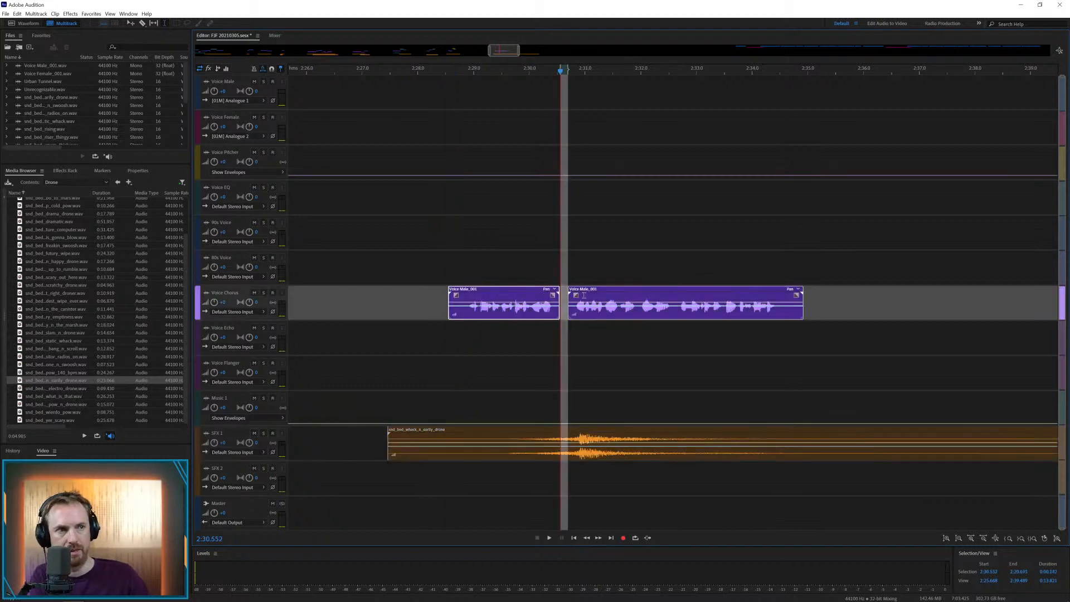
left_click_drag(580, 265, 629, 433)
left_click_drag(590, 290, 578, 293)
Trim the opening of the Voice Chorus clip so it starts at about 2:28.85, and play it against the drone
left_click_drag(466, 310, 439, 311)
key("Delete")
left_click(521, 351)
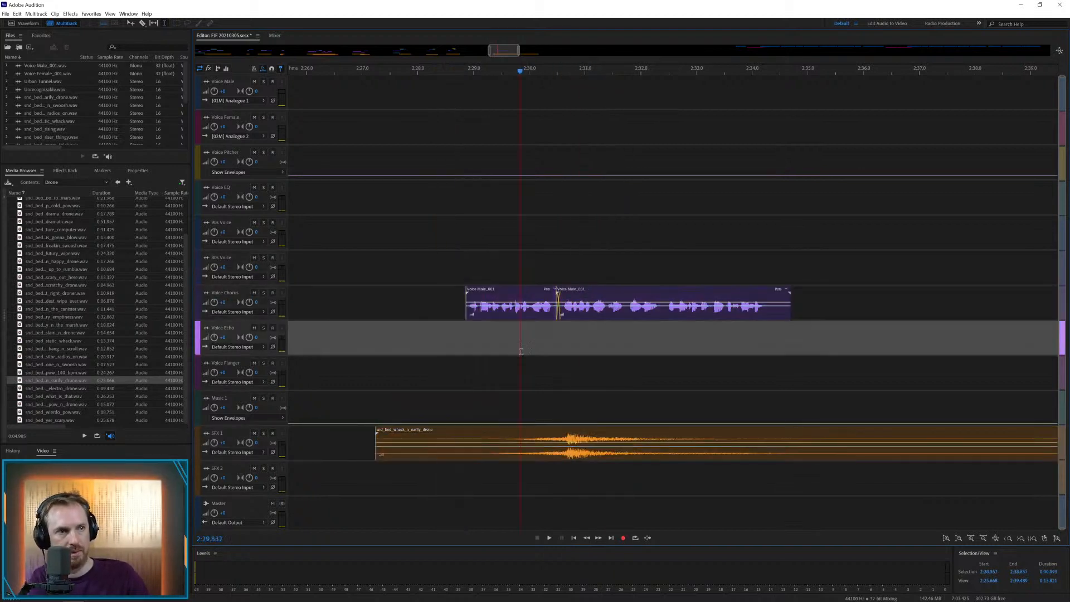
key("space")
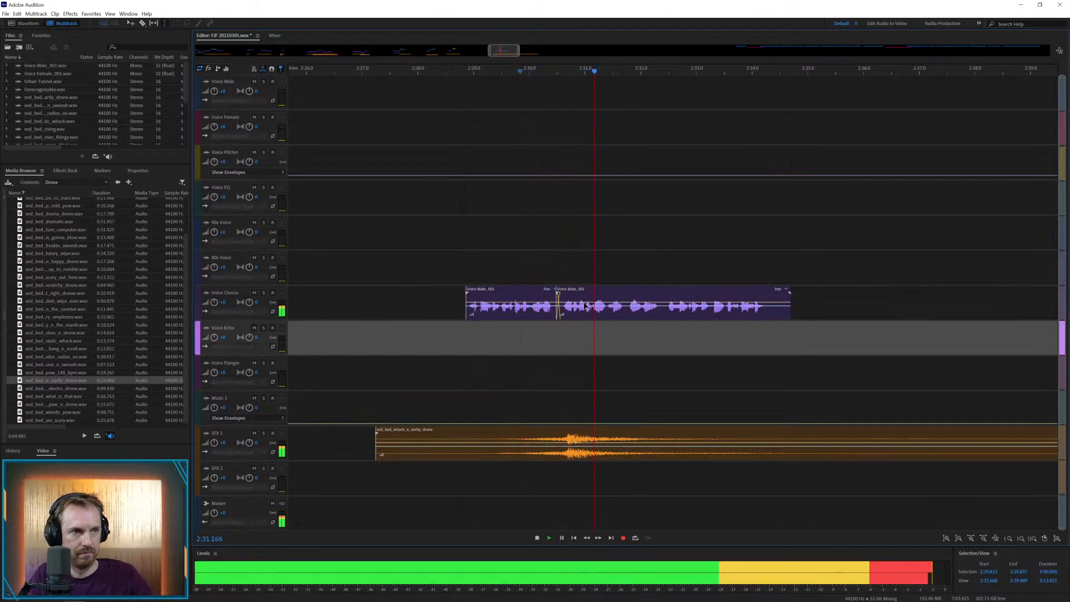
key("space")
Split the Voice Chorus clip at about 2:31.7 and 2:32.4 and move the short middle piece two tracks up
left_click(625, 311)
key("ctrl+k")
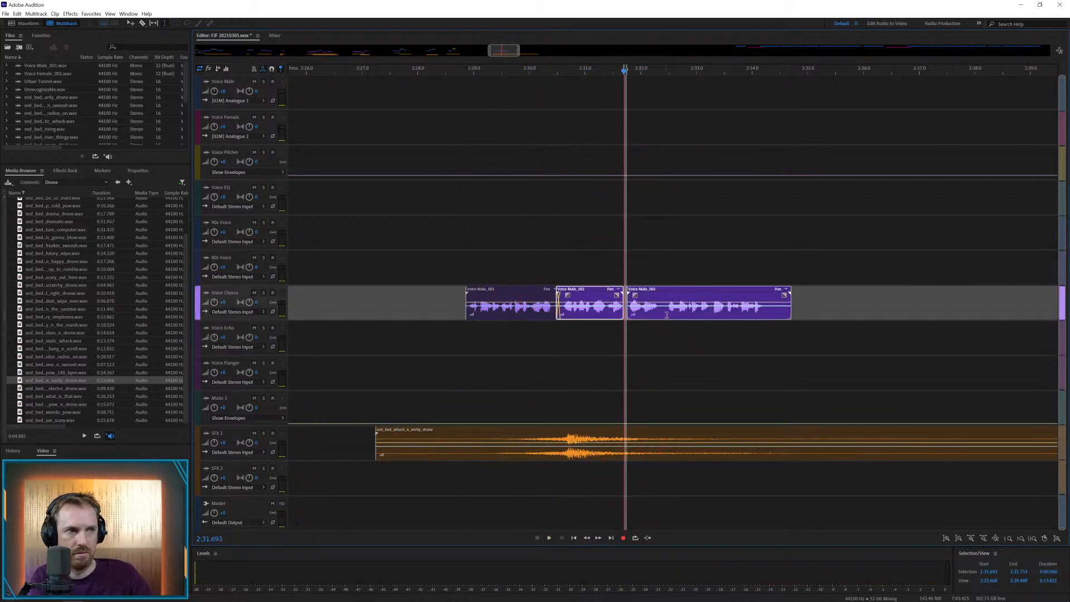
left_click(663, 313)
key("ctrl+k")
left_click(637, 290)
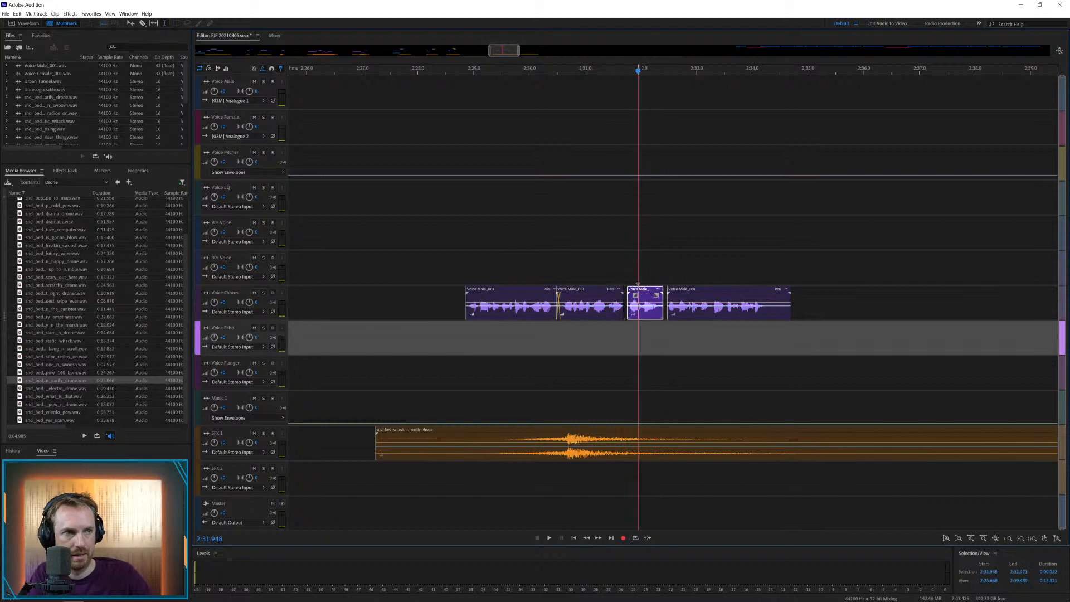
left_click_drag(637, 290, 628, 244)
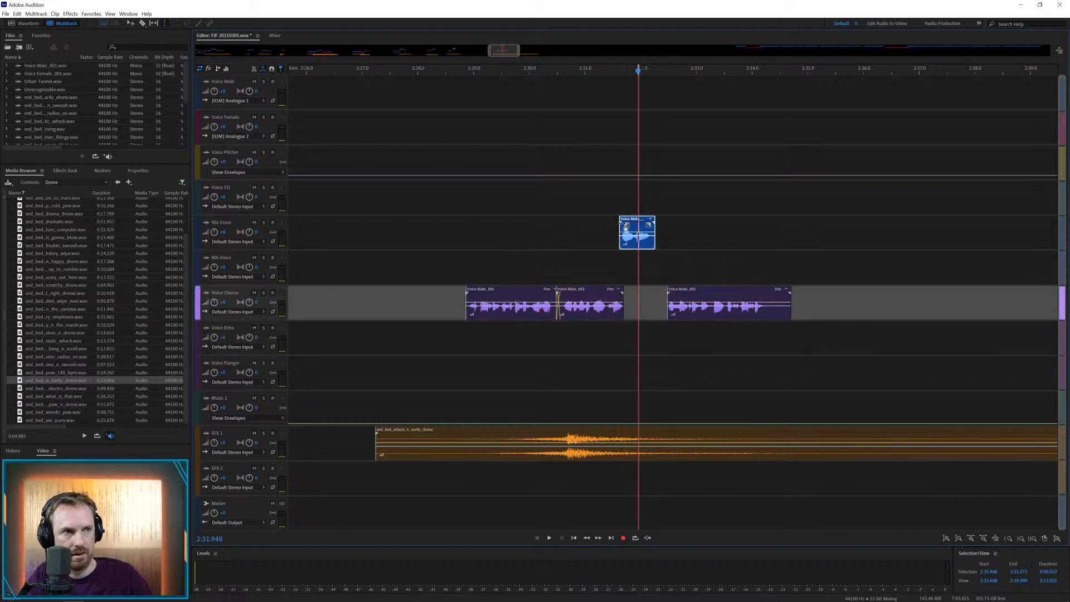
scroll(628, 71, "up", 3)
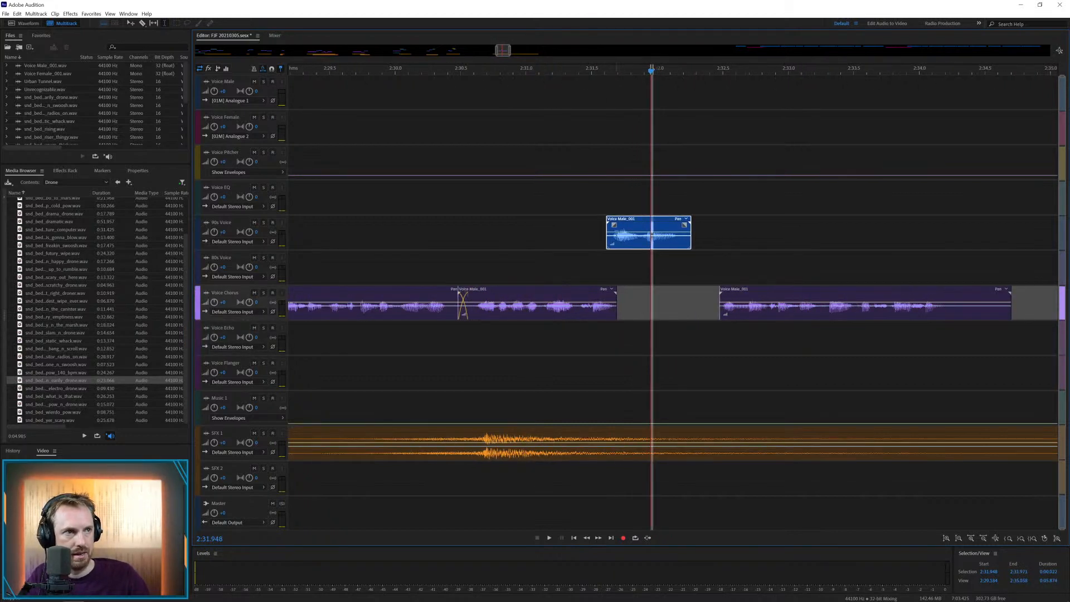
Repeat the short clip's opening sound twice ahead of it, starting at about 2:31.6 and overlapping, and play the stutter
left_click_drag(608, 238, 615, 240)
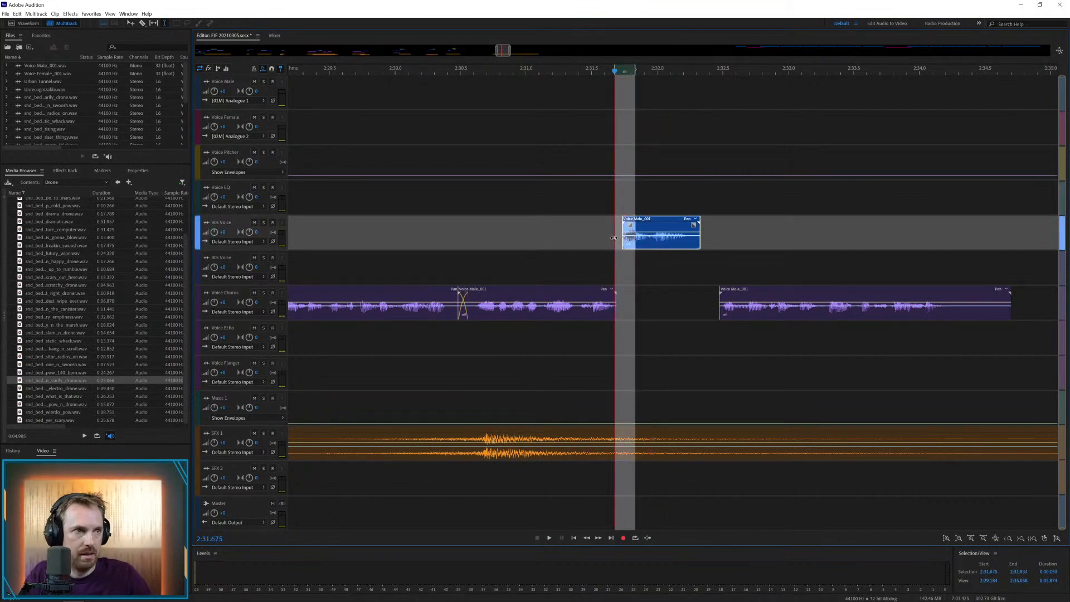
left_click(609, 237)
key("ctrl+v")
left_click(604, 238)
key("ctrl+v")
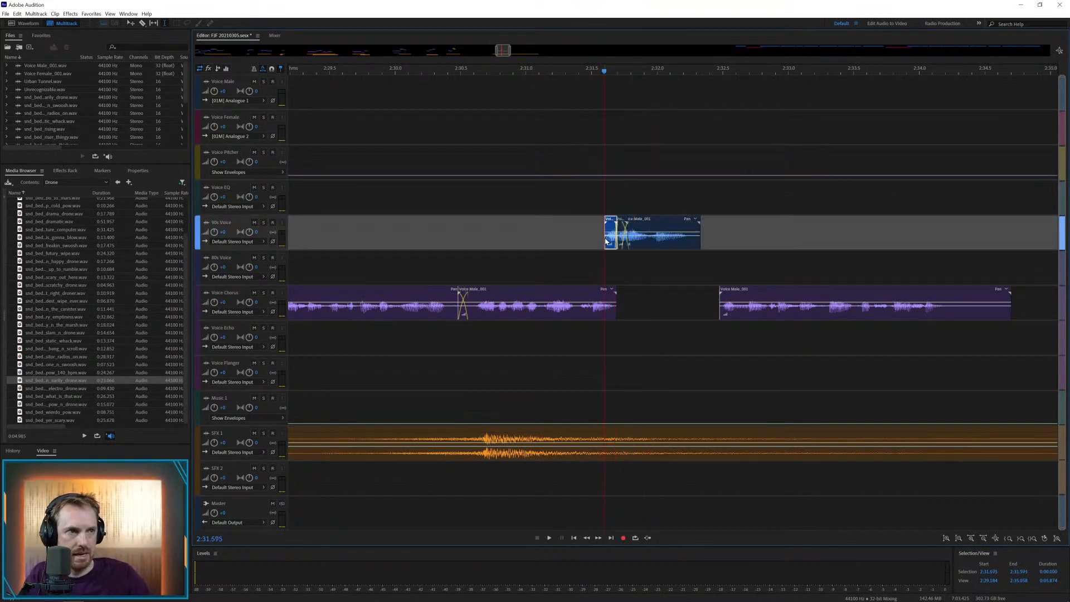
left_click_drag(611, 221, 613, 222)
left_click(583, 223)
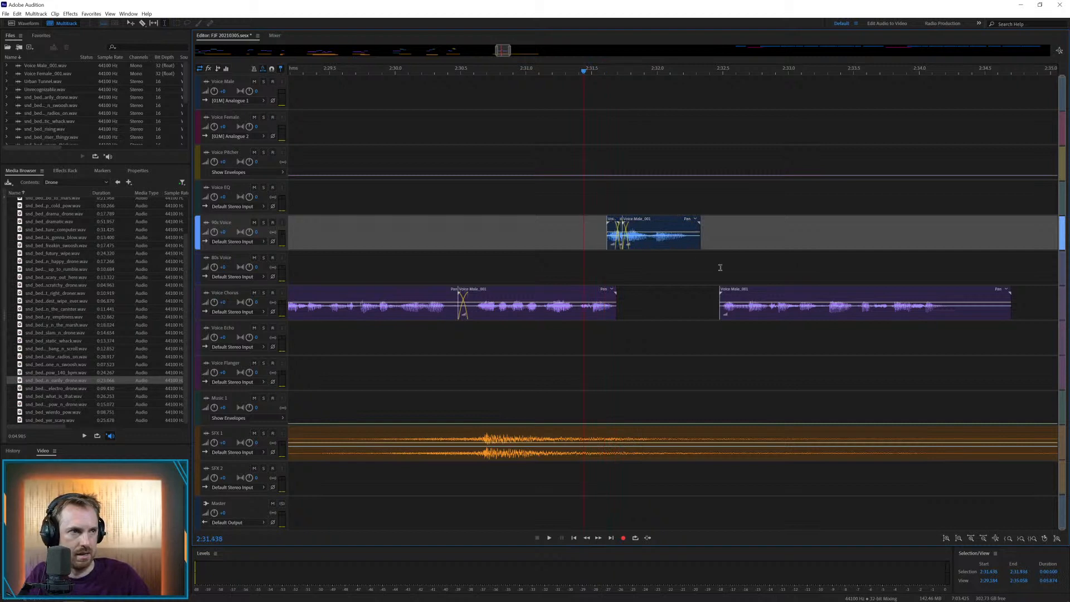
key("space")
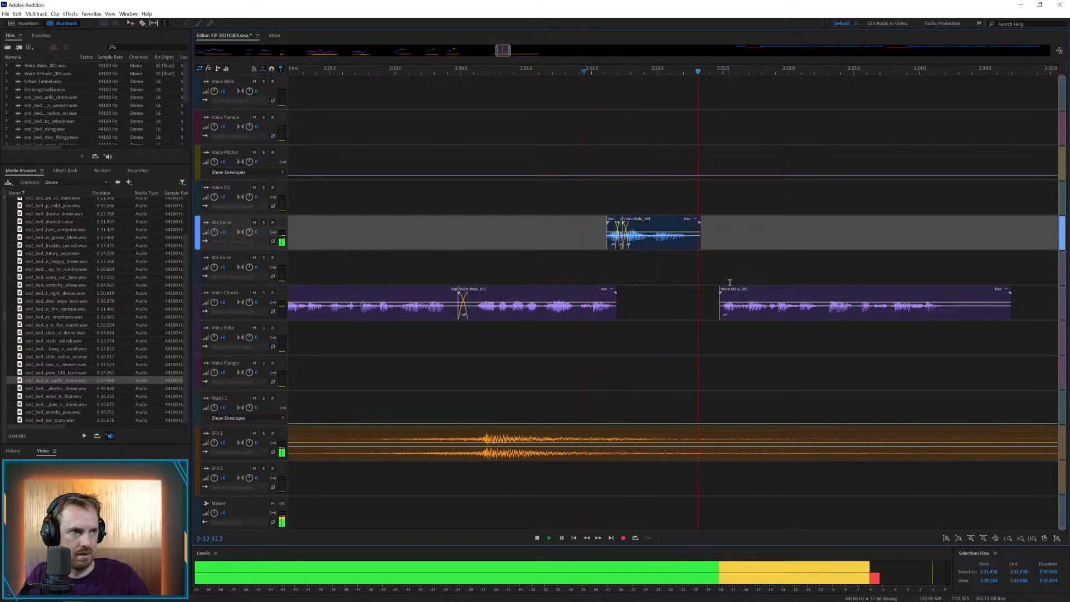
key("space")
Move the remaining Voice Chorus piece to Voice Echo at about 2:32.2 and play it
left_click_drag(729, 291, 681, 327)
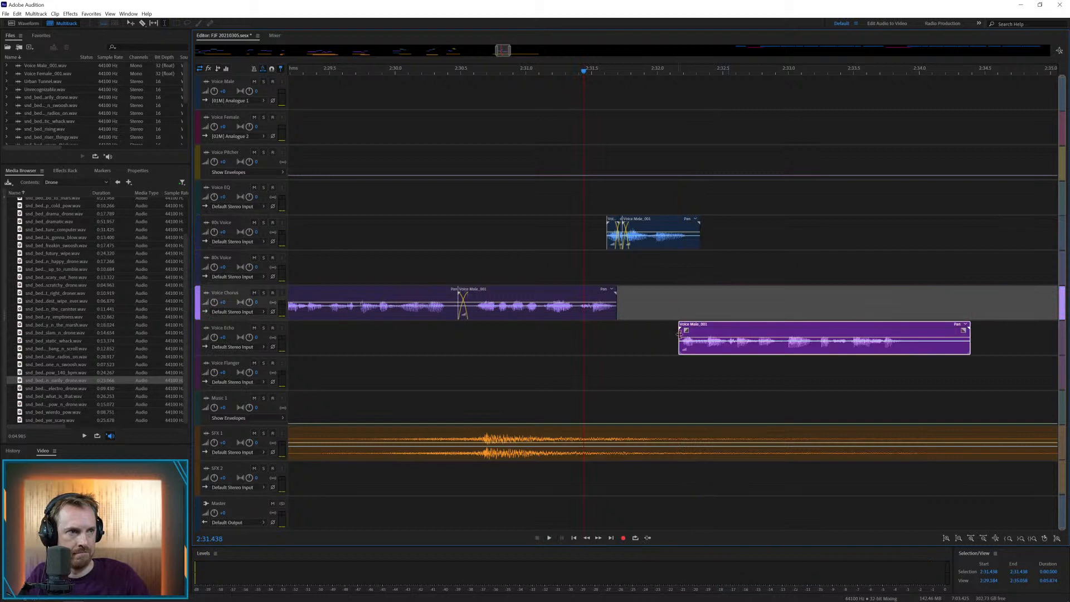
key("space")
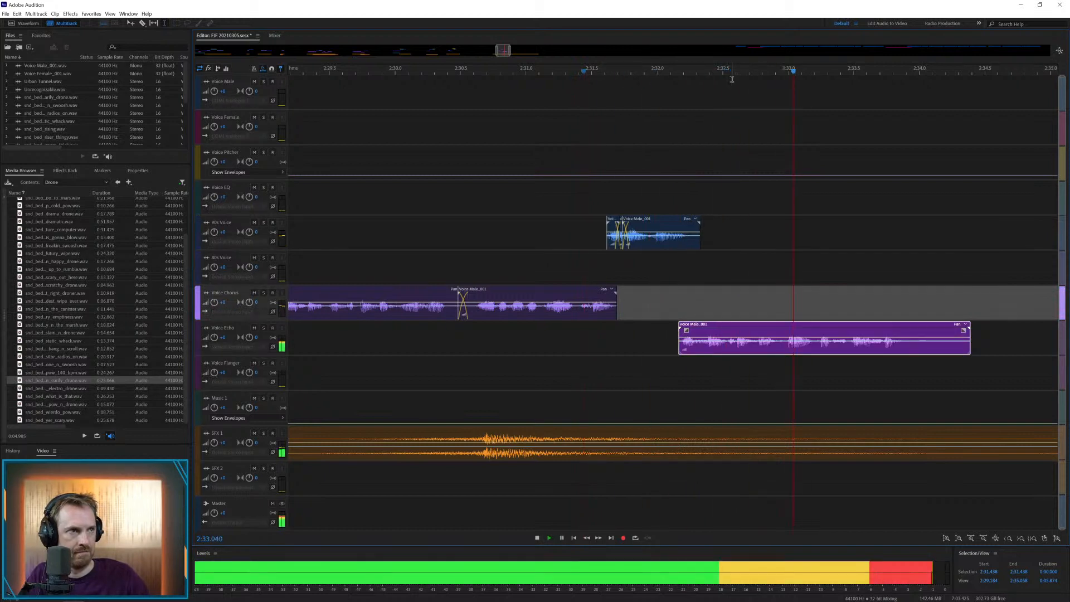
Place the next Voice Male clip on Voice Chorus at about 2:34.9 and delete the last clip on Voice Echo
key("backslash")
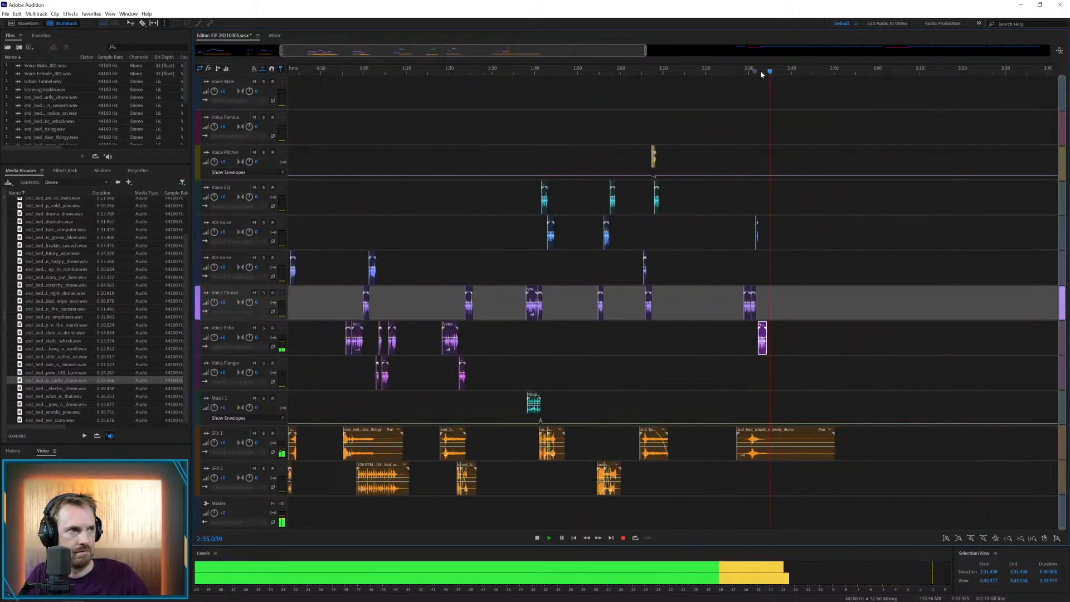
key("space")
left_click_drag(778, 78, 574, 290)
scroll(569, 76, "up", 10)
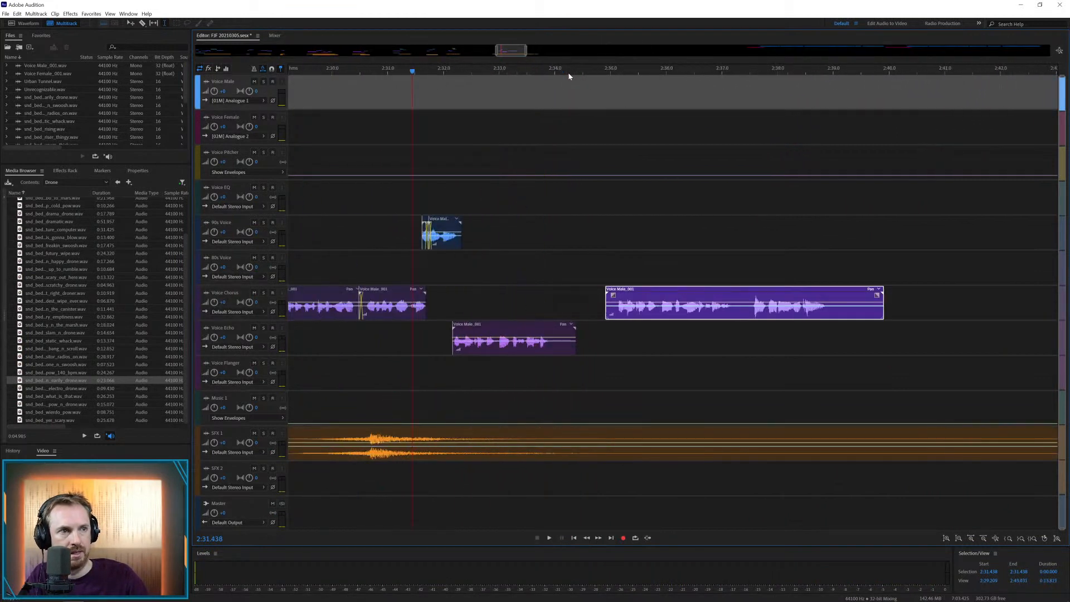
left_click(551, 329)
key("Delete")
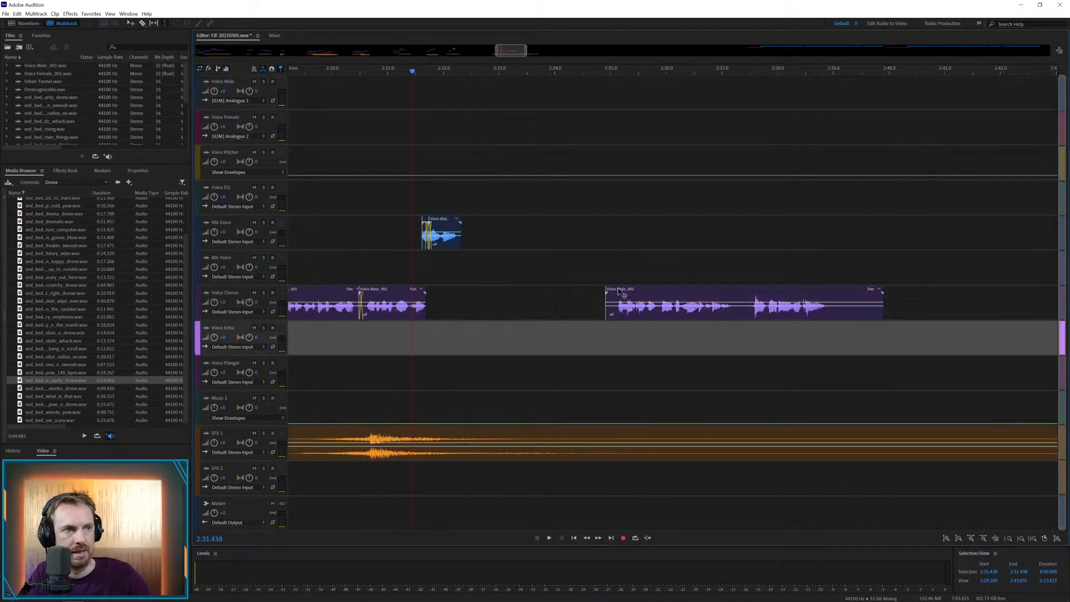
Move the new Voice Chorus clip earlier to start at about 2:32.15 and play from its start
left_click_drag(619, 290, 464, 290)
left_click(451, 336)
key("space")
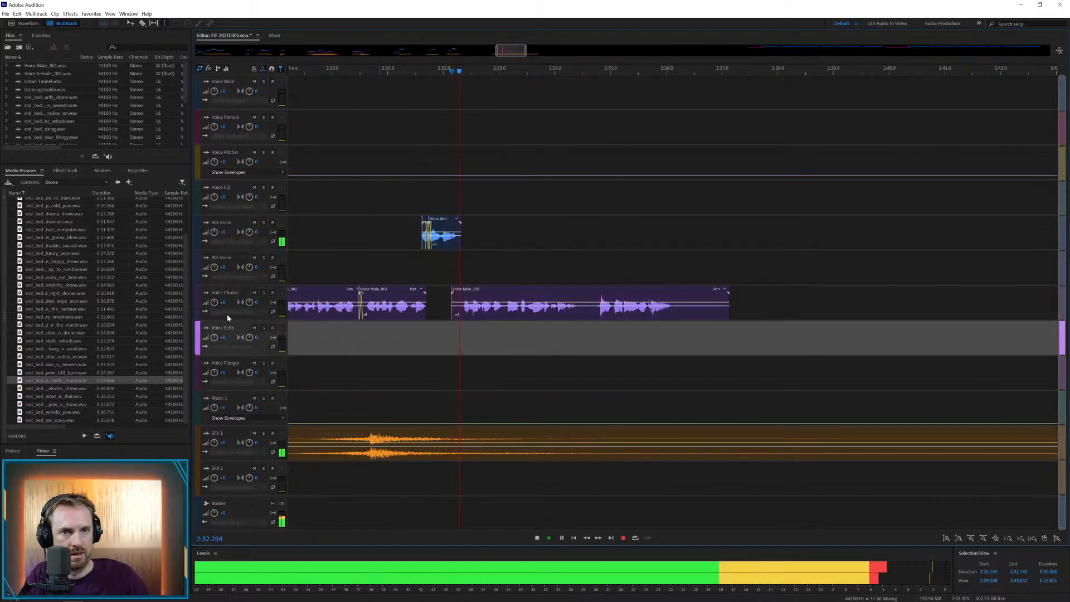
Add snd_bed_what_is_that to SFX 2 starting at about 2:32.2 and play it under the voice
left_click_drag(67, 396, 436, 475)
key("space")
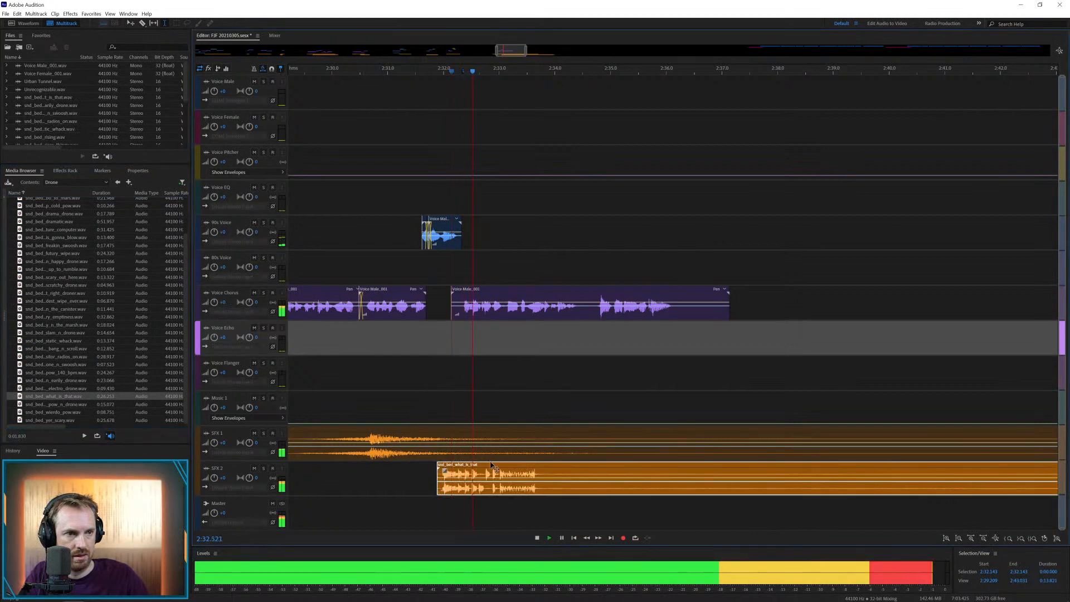
key("space")
left_click_drag(551, 470, 569, 470)
key("space")
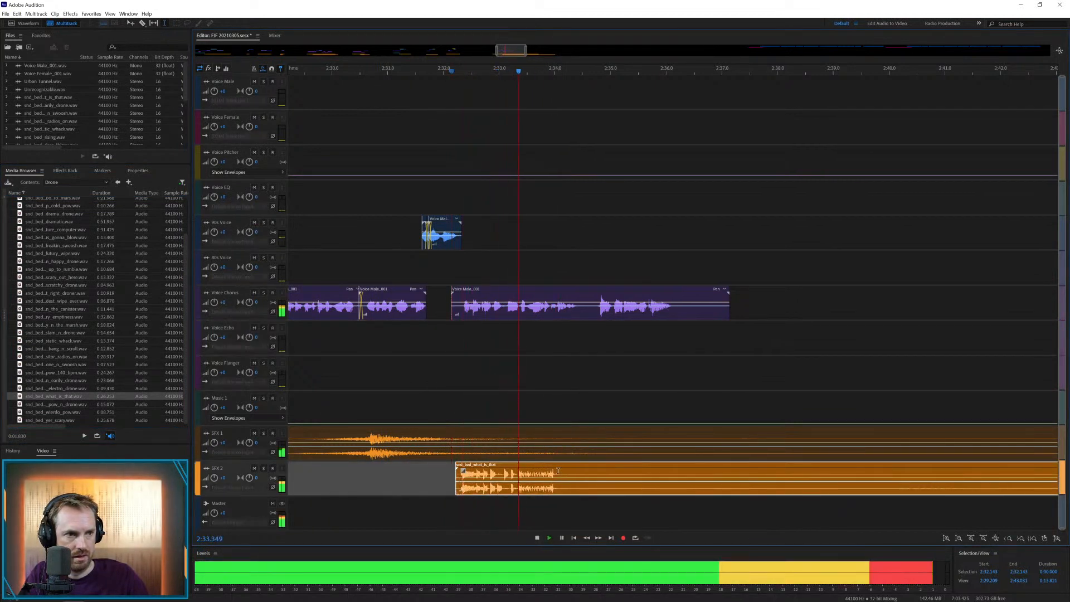
key("space")
Cut snd_bed_what_is_that off at about 2:34.06 and delete the rest of it
left_click_drag(558, 471, 668, 480)
key("Delete")
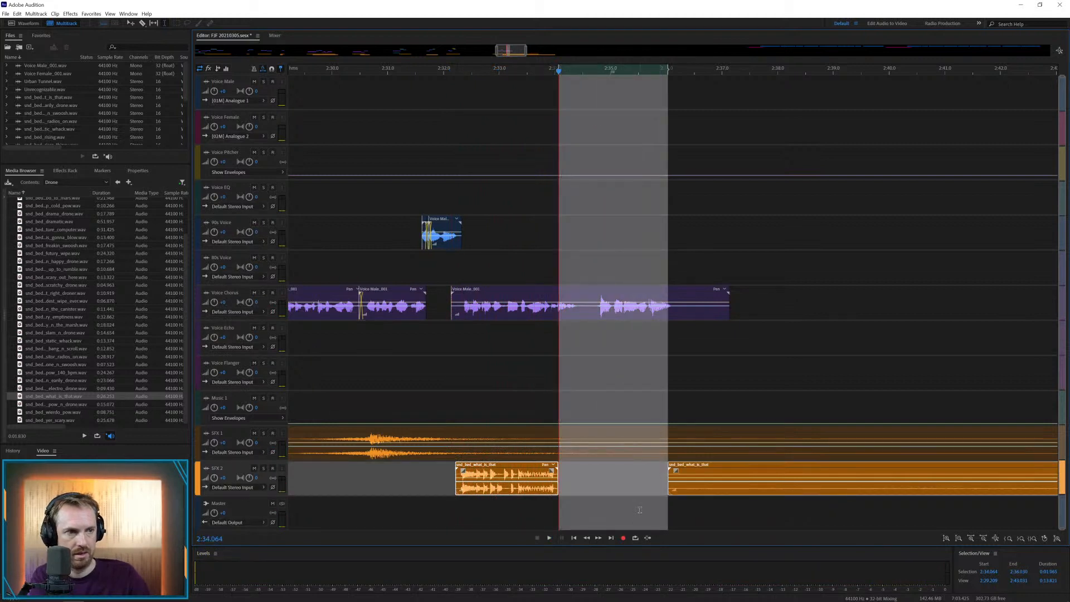
left_click(640, 509)
left_click(676, 489)
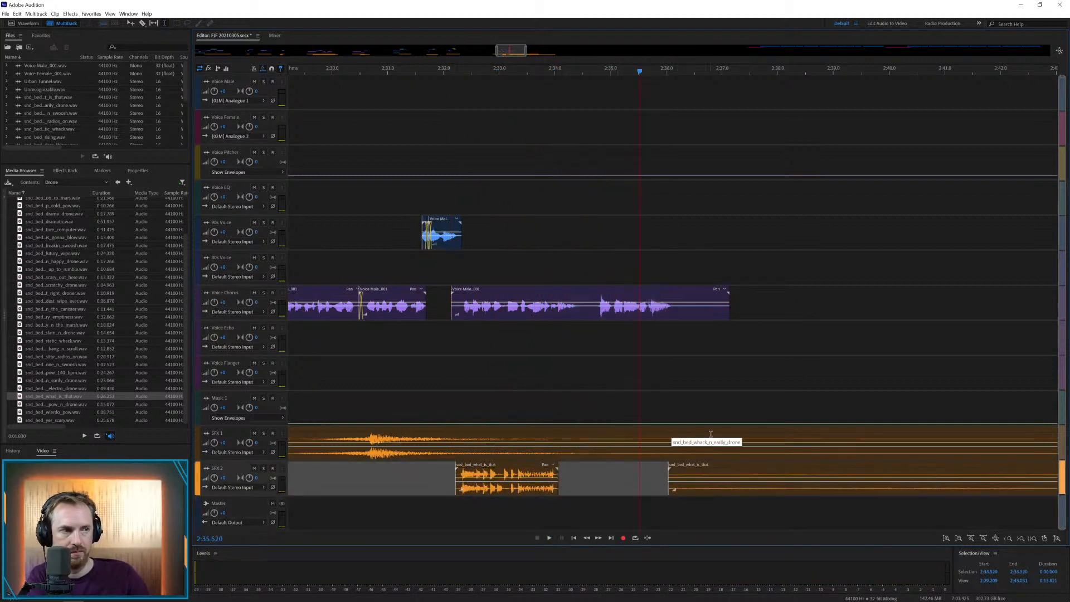
left_click(709, 456)
left_click(714, 465)
key("Delete")
Cut the SFX 1 drone off at about 2:37.1, delete the remainder and fade it out from about 2:34.2
left_click_drag(730, 439, 794, 444)
key("Delete")
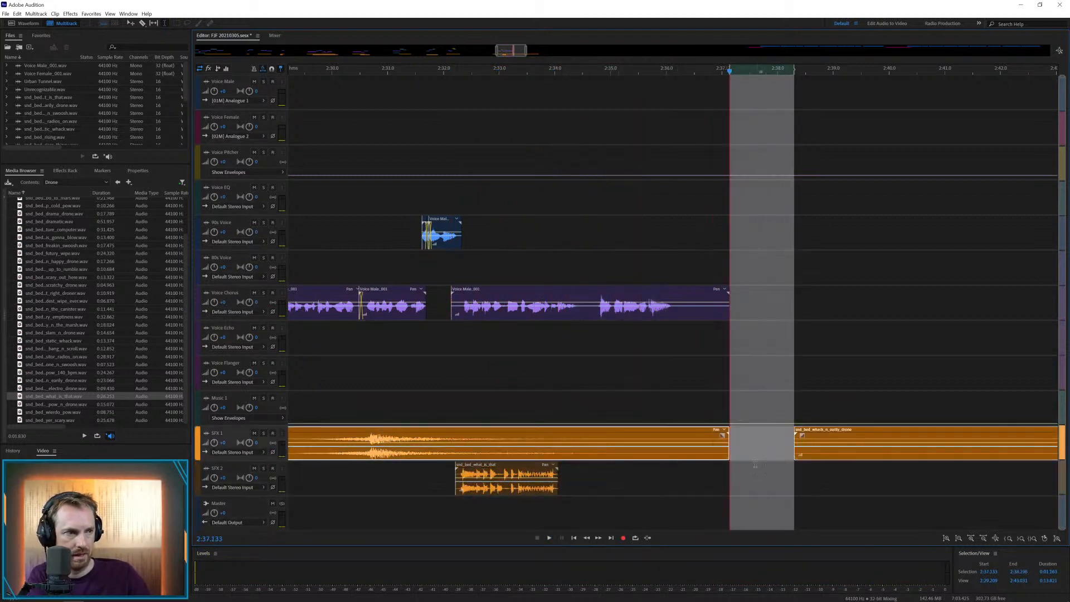
left_click(758, 477)
left_click(827, 450)
key("Delete")
left_click(692, 440)
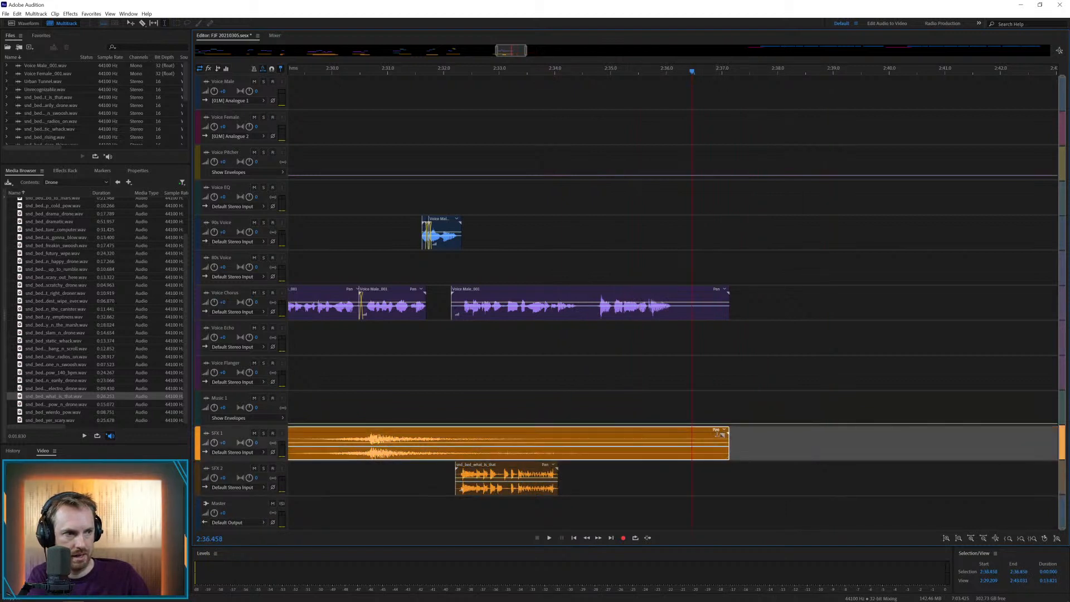
left_click_drag(717, 434, 556, 450)
Remove the pause at about 2:34.5 from the Voice Chorus clip and move the second piece to Voice Echo at about 2:34.2
left_click_drag(581, 319, 591, 320)
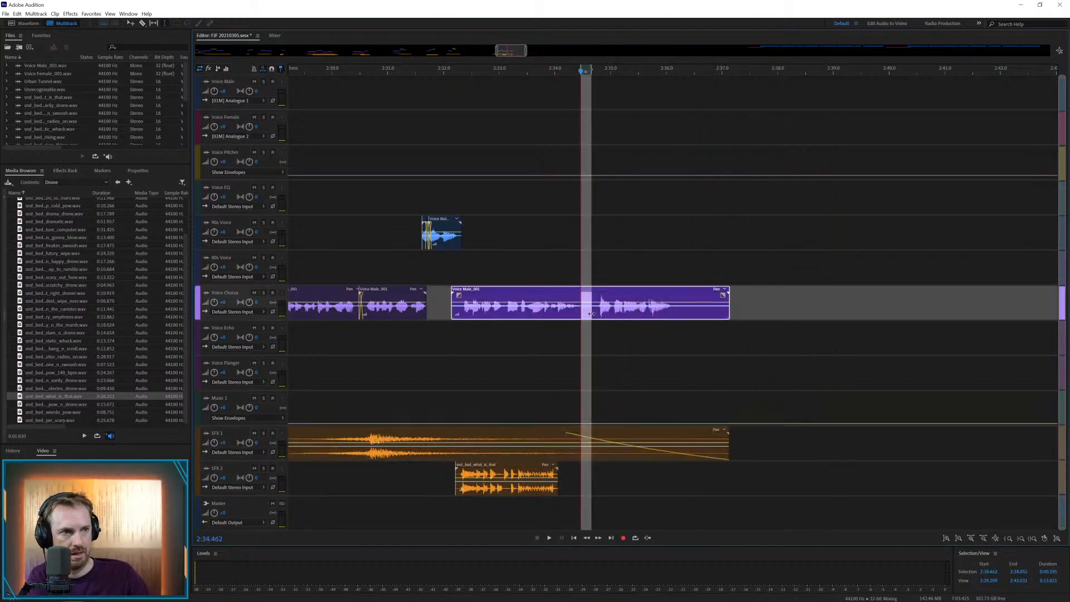
key("Delete")
left_click(606, 331)
left_click(612, 326)
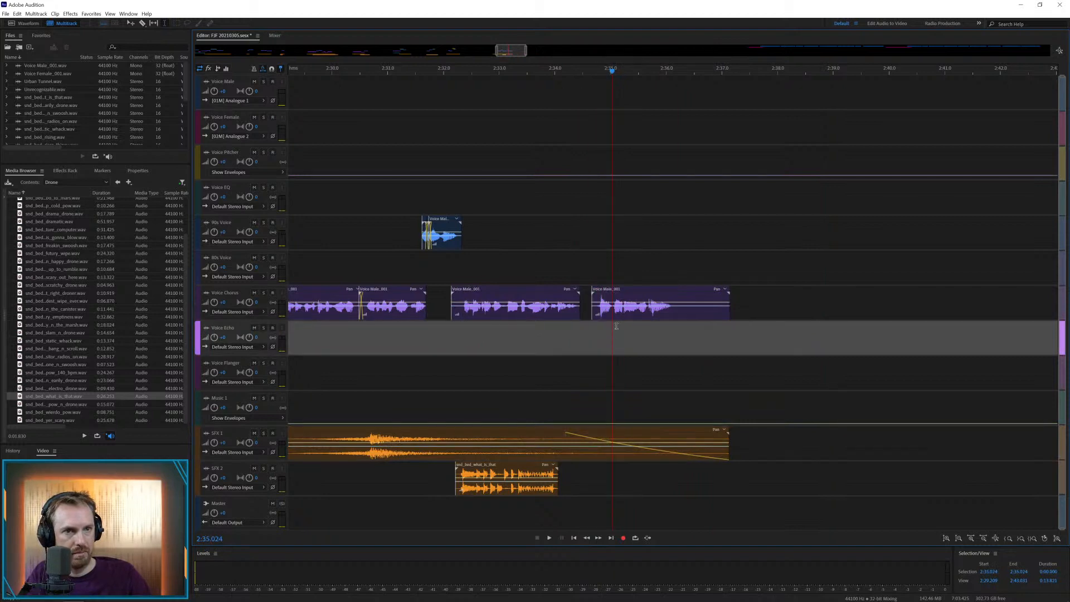
left_click_drag(613, 291, 587, 326)
Play the transition between the two voice pieces and shift the Voice Echo piece to about 2:34.3
left_click(538, 334)
key("space")
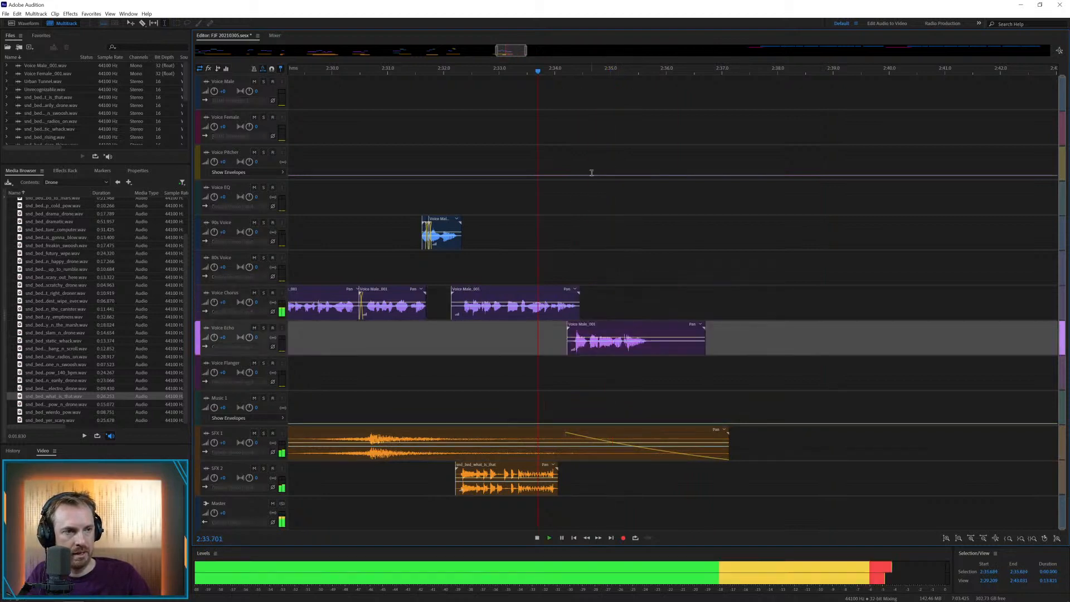
key("space")
left_click_drag(589, 329, 595, 329)
Add the pow_n_drone bed to SFX 2 and cut it down to a short hit from about 2:34.45 to 2:34.9
left_click(56, 404)
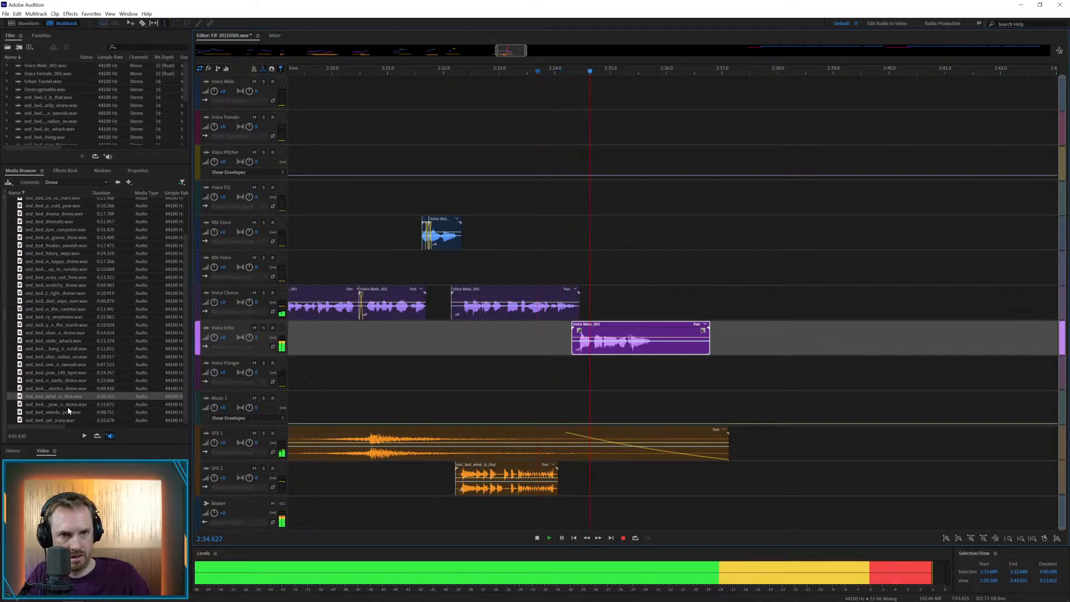
mouse_move(56, 404)
left_mouse_down()
mouse_move(478, 446)
mouse_move(560, 483)
mouse_move(574, 478)
left_mouse_up()
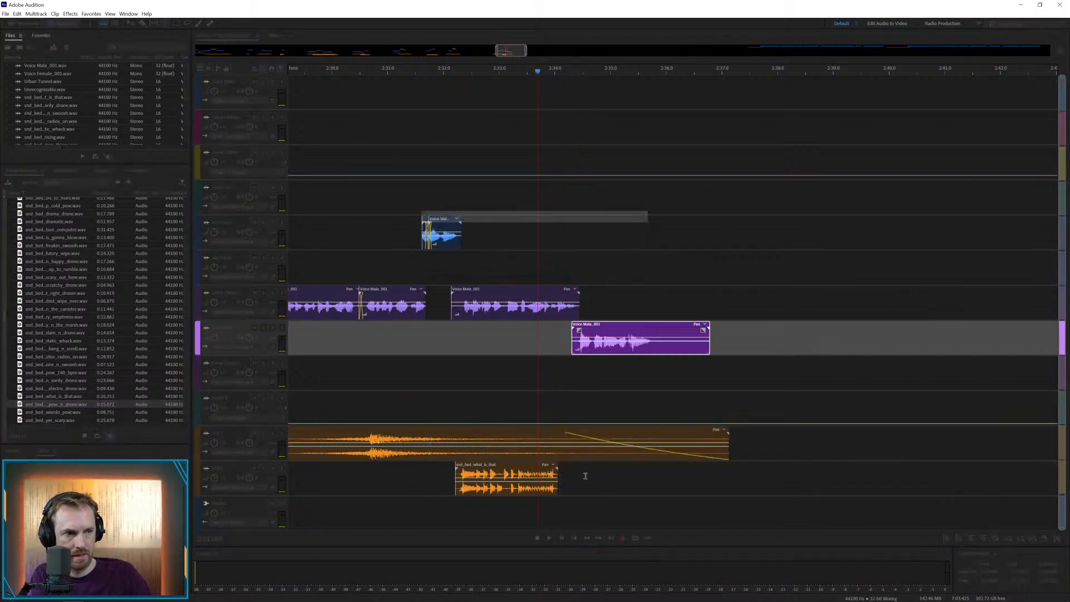
left_click(627, 474)
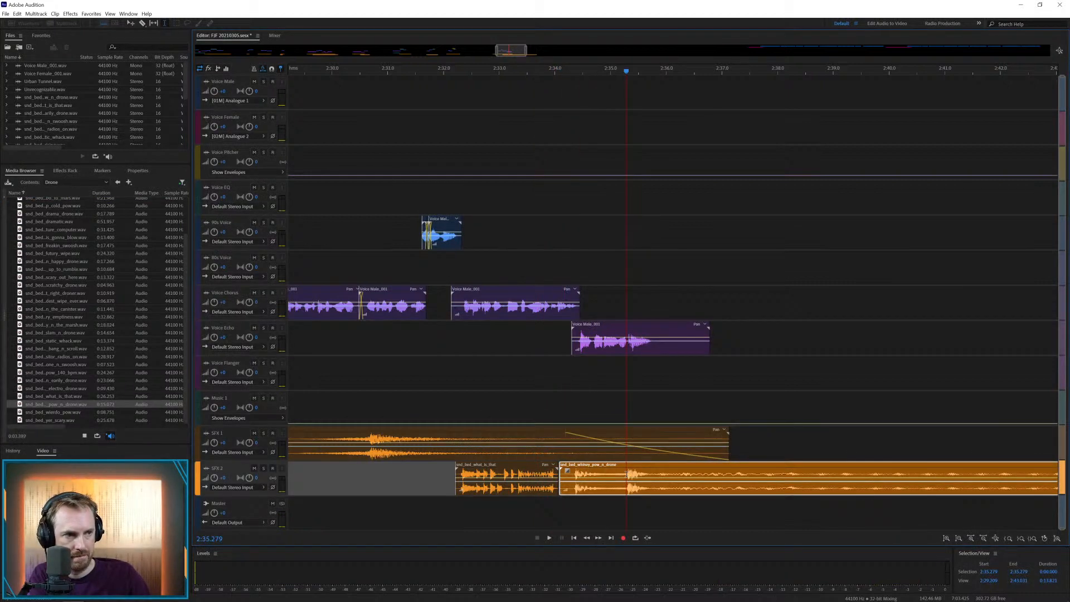
left_click_drag(627, 474, 595, 468)
key("Delete")
left_click(652, 505)
left_click(585, 478)
key("Delete")
left_click(697, 471)
key("Delete")
Play the section, move the short hit on SFX 2 earlier to about 2:34.2 and play it again
left_click(577, 406)
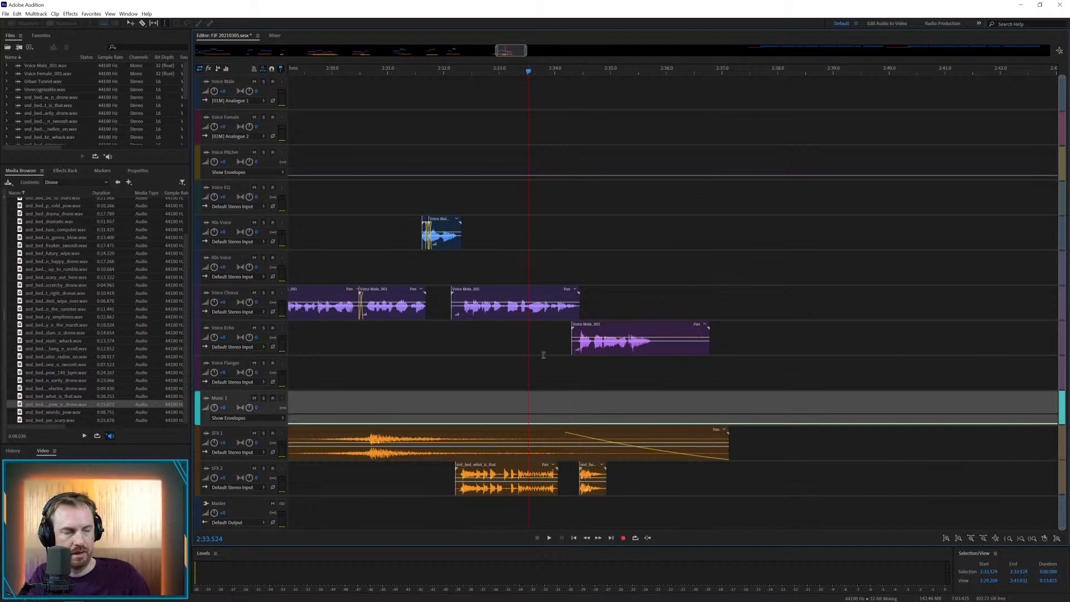
key("space")
key("space")
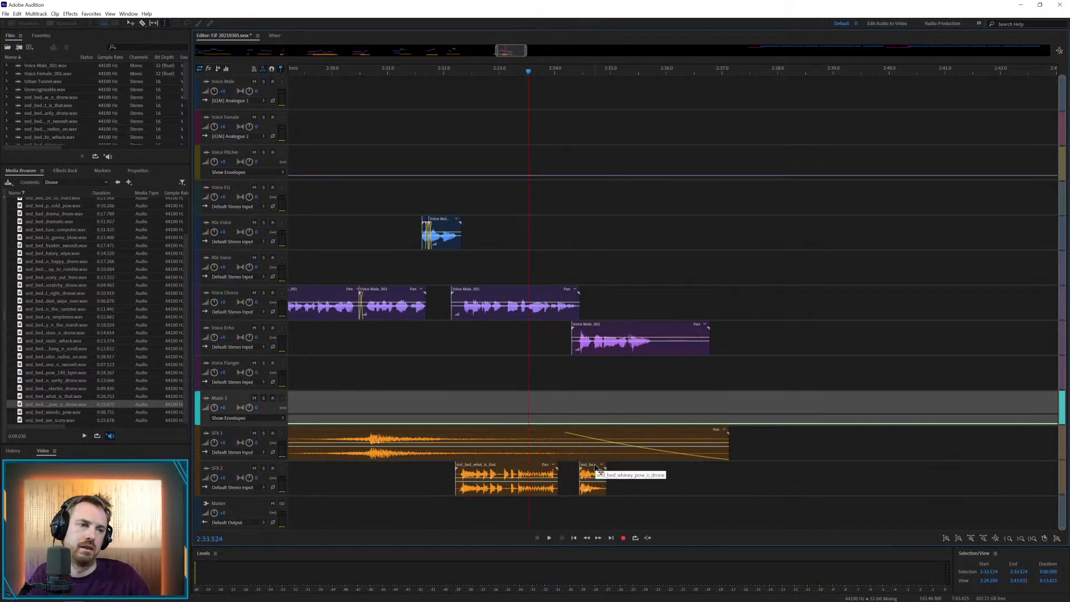
left_click_drag(597, 468, 584, 468)
key("space")
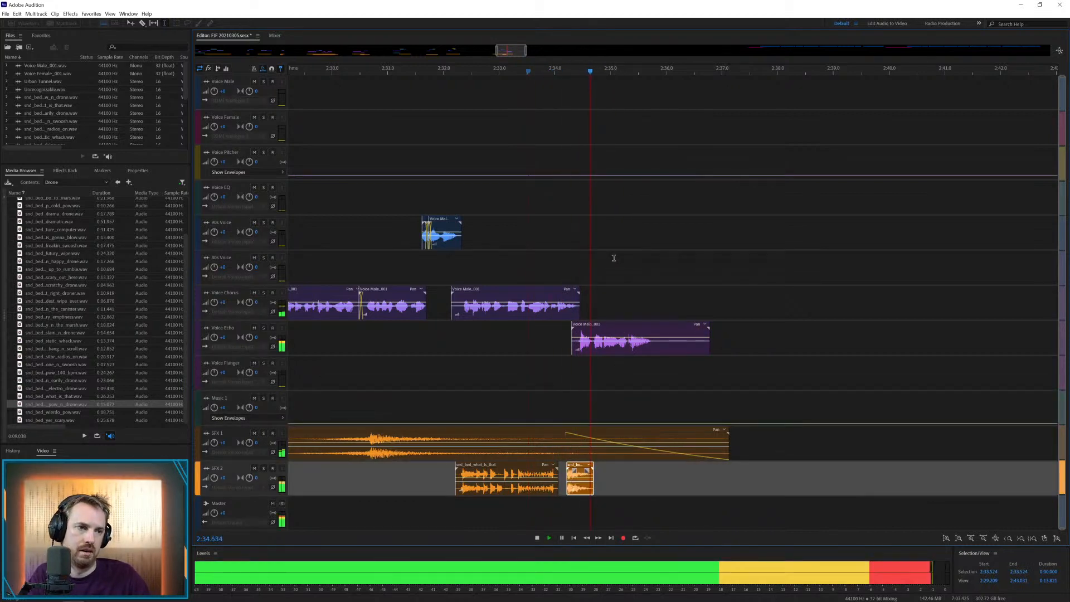
scroll(596, 69, "down", 10)
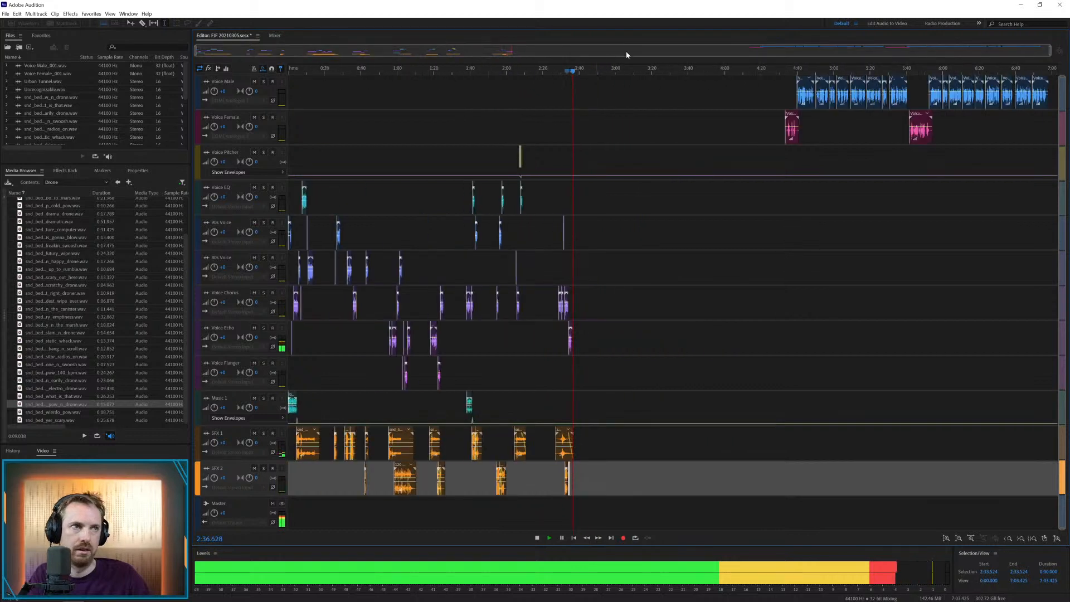
key("space")
Bring the next Voice Female clip to Voice Chorus at about 2:53, listen to it and delete it
left_click_drag(806, 114, 623, 289)
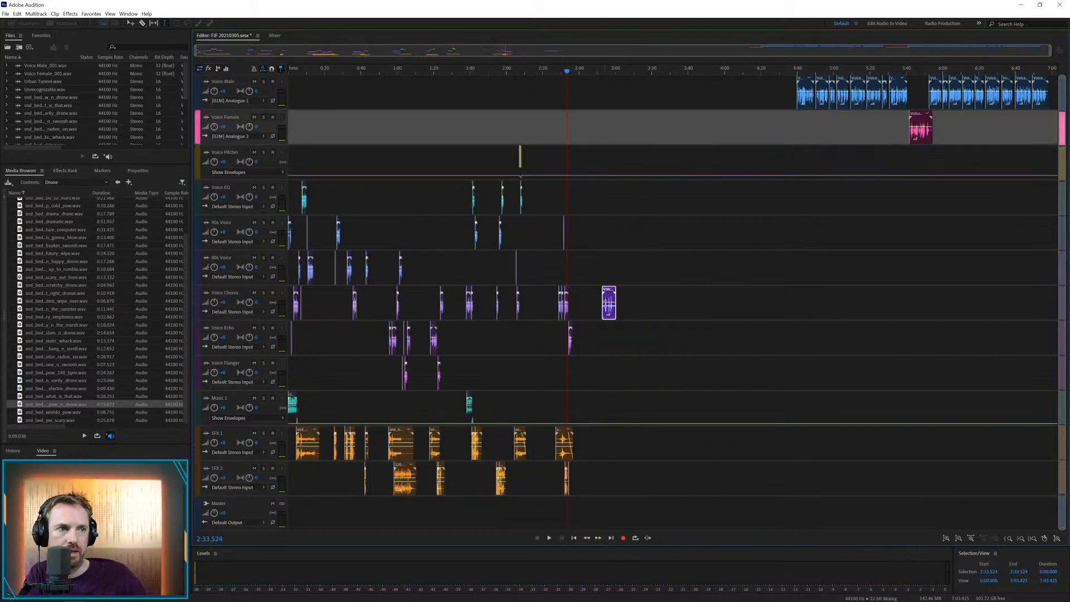
left_click(601, 328)
key("space")
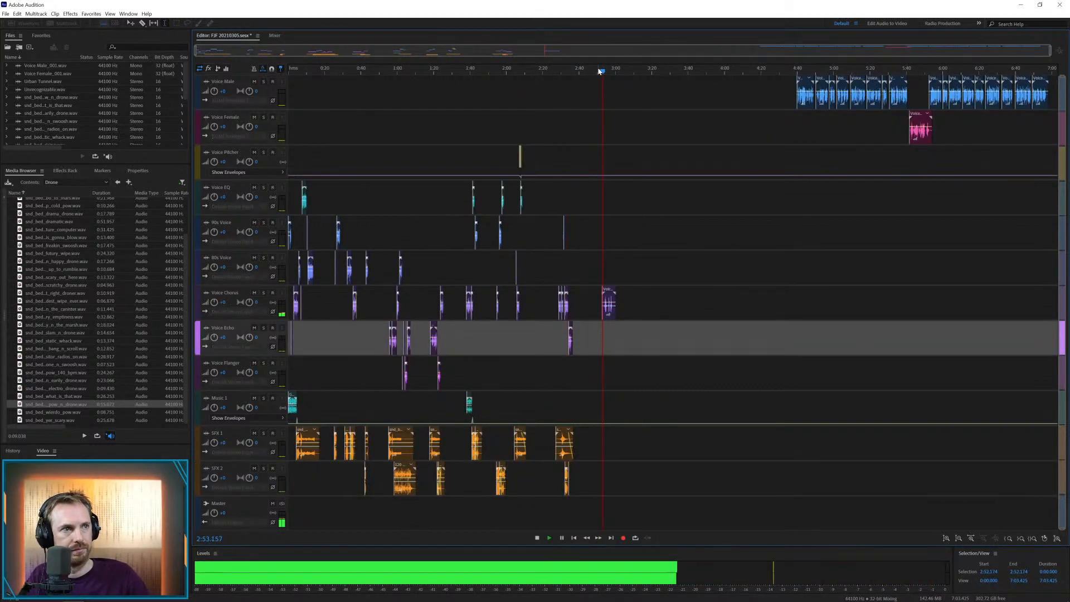
scroll(600, 69, "up", 6)
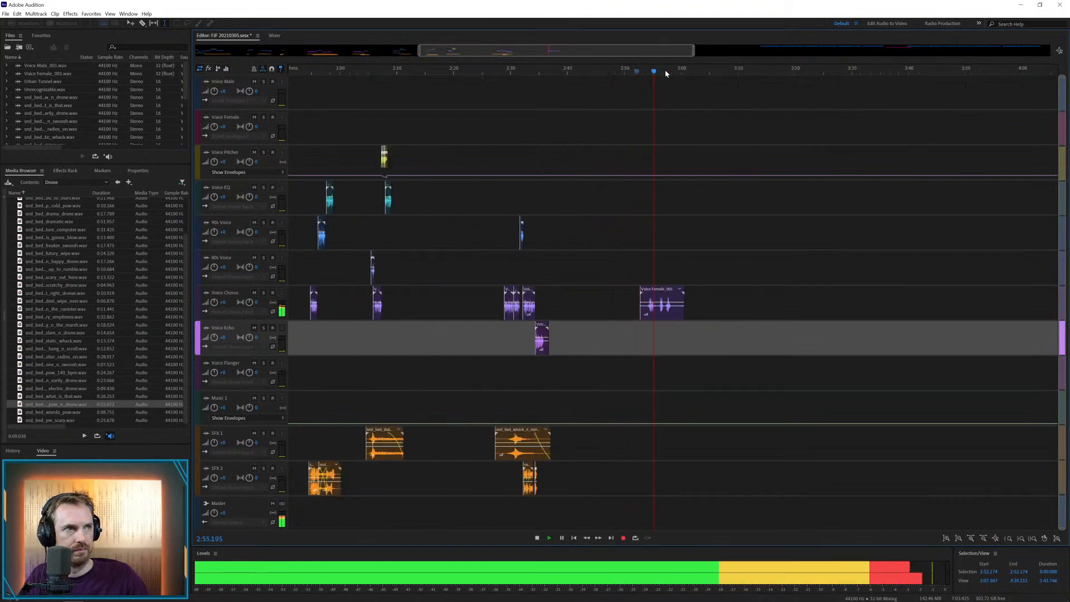
scroll(664, 72, "down", 4)
key("space")
left_click(607, 306)
key("Delete")
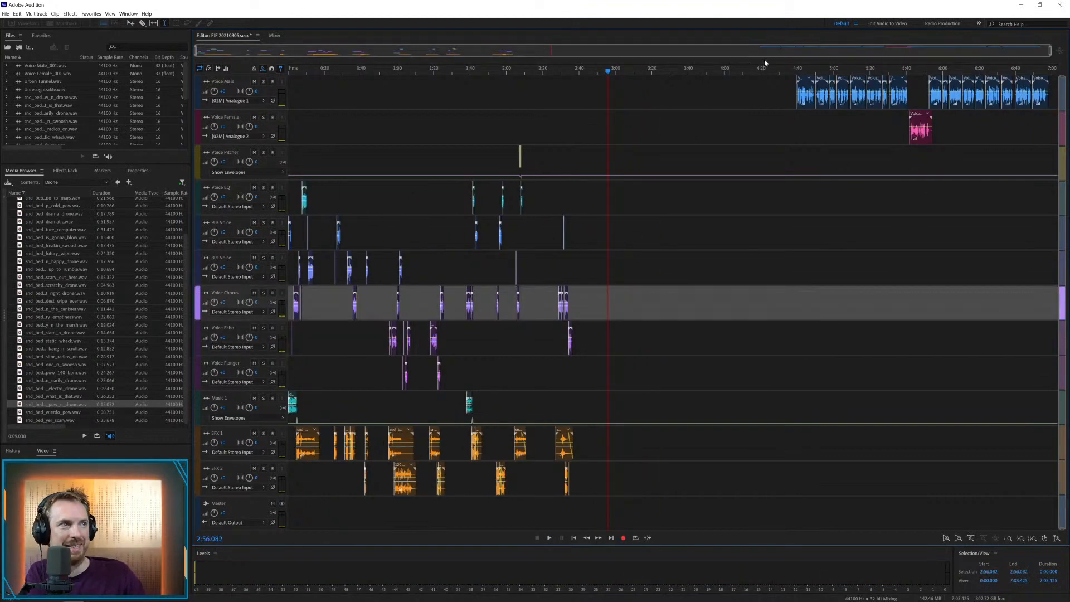
Place the next Voice Male clip on Voice Chorus at about 2:51 and add the 8.75-second pow bed to SFX 1 beneath it
right_click(806, 82)
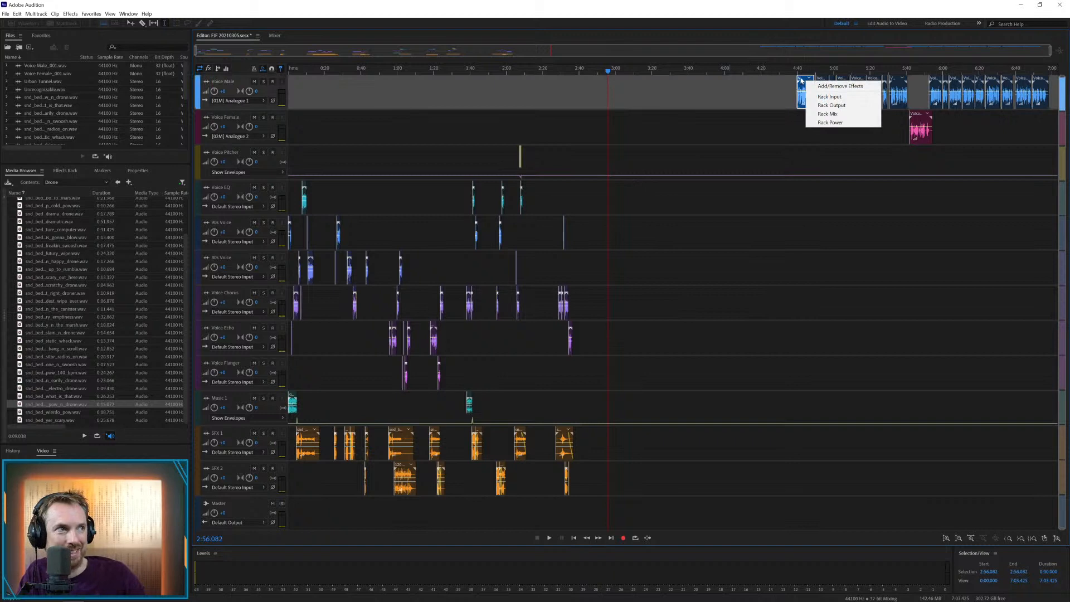
left_click_drag(800, 81, 602, 292)
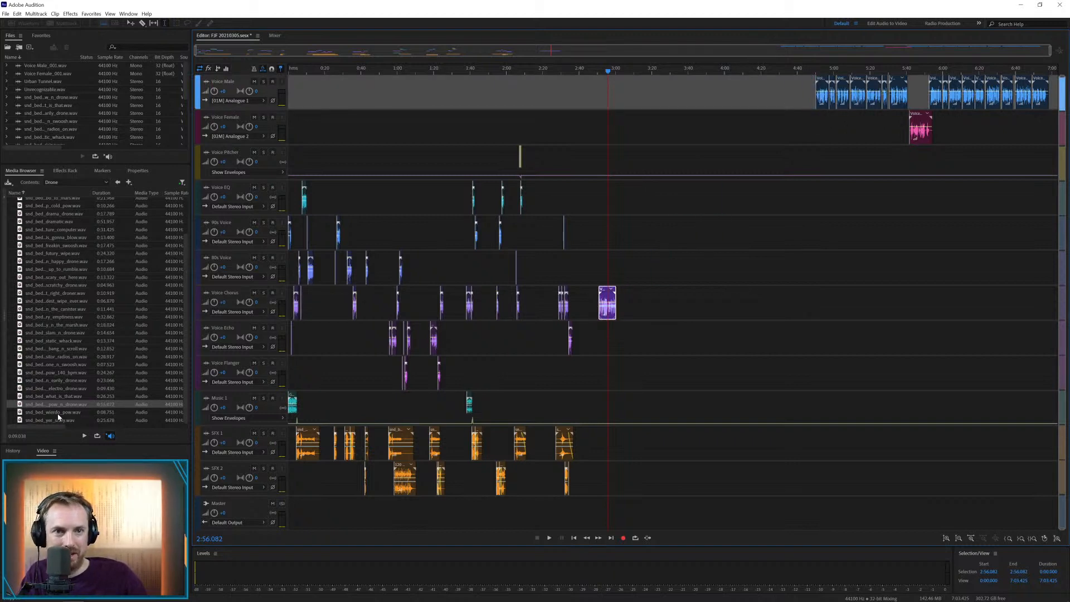
left_click_drag(61, 413, 605, 443)
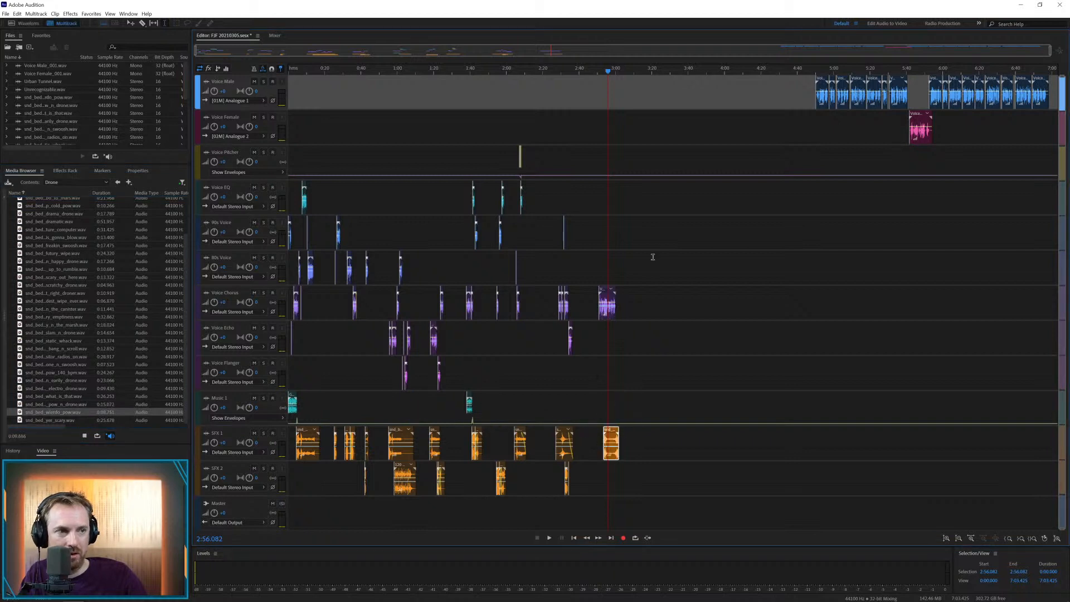
Move the pow bed on SFX 1 to start at about 2:50.5 and play it with the voice
scroll(610, 71, "up", 5)
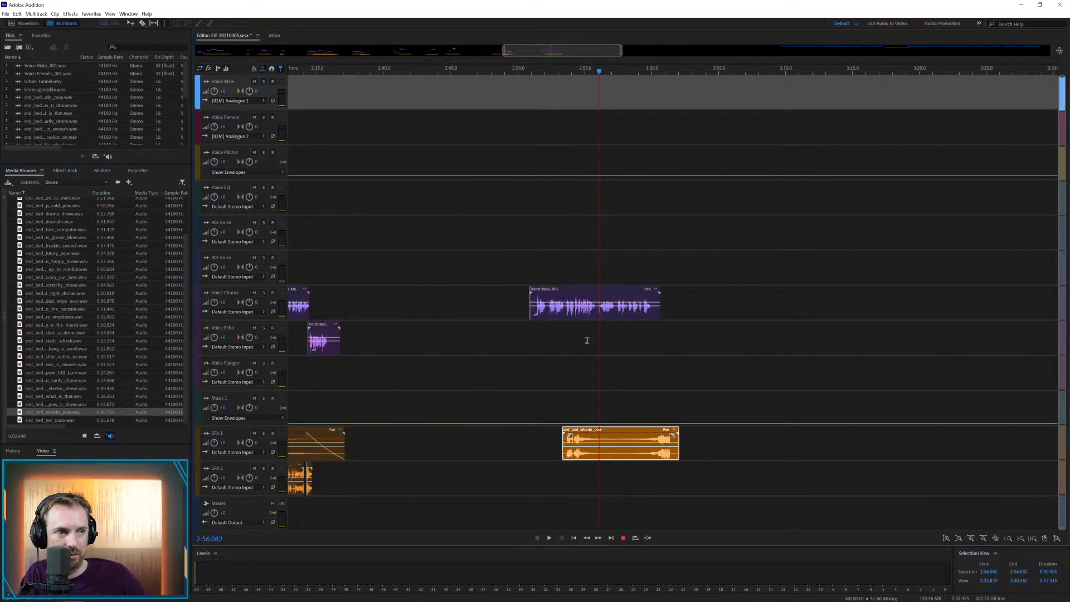
left_click_drag(569, 433, 531, 434)
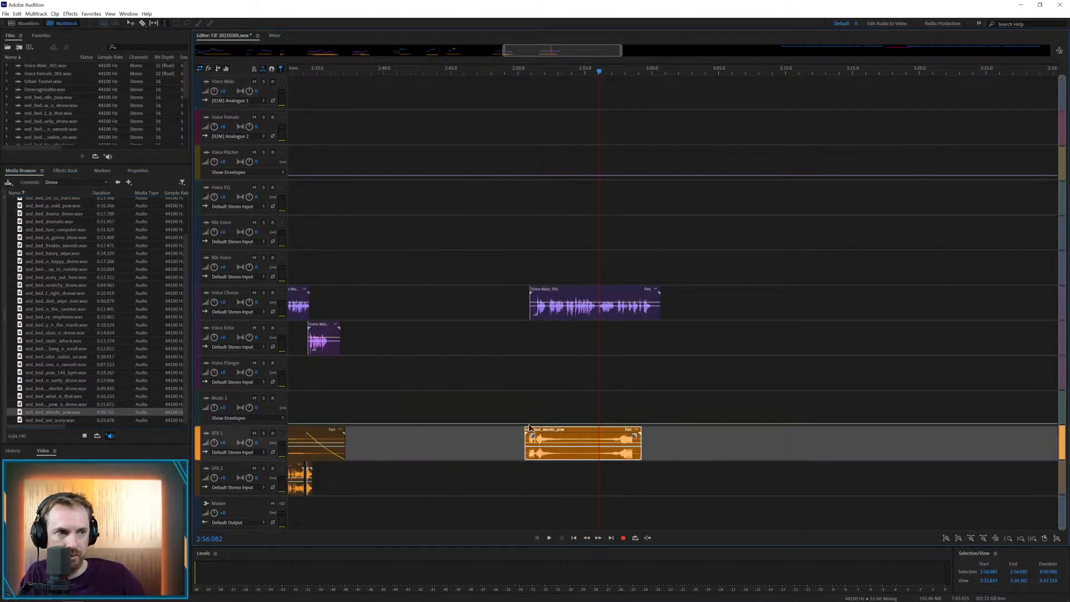
left_click(526, 419)
key("space")
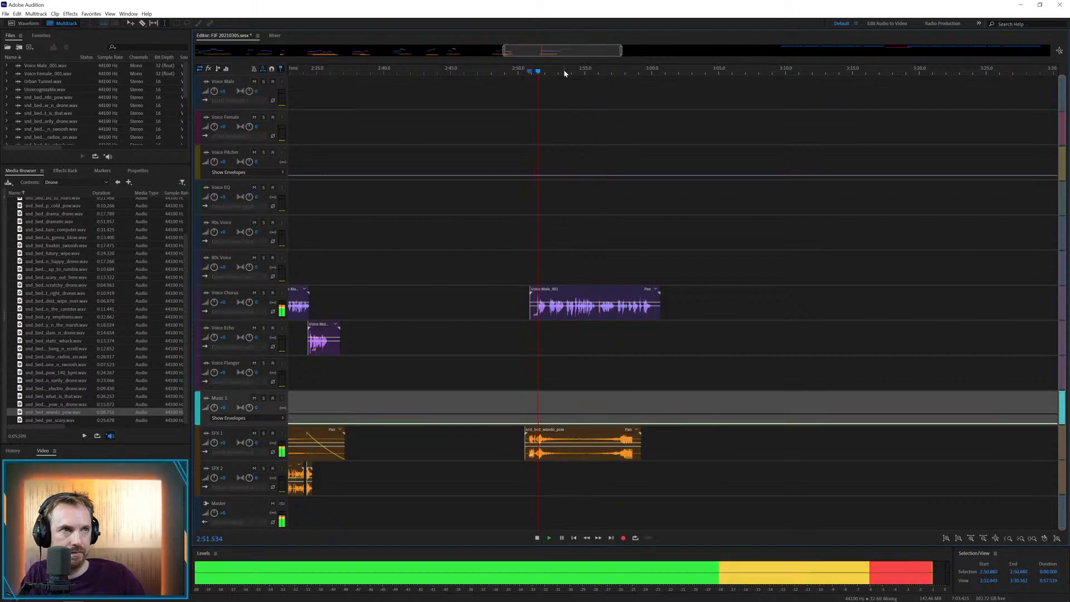
scroll(563, 68, "up", 3)
key("space")
Split the Voice Chorus clip at about 2:52.16 and move the second piece one track up at about 2:52.1
left_click(524, 316)
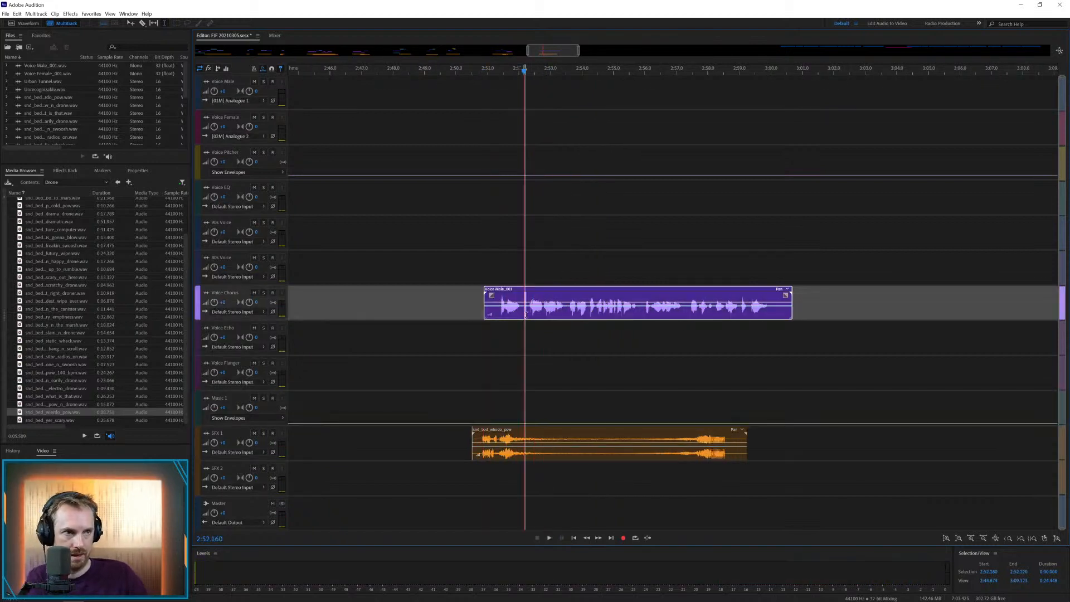
key("ctrl+k")
left_click(527, 332)
left_click(532, 289)
left_click_drag(532, 290, 527, 277)
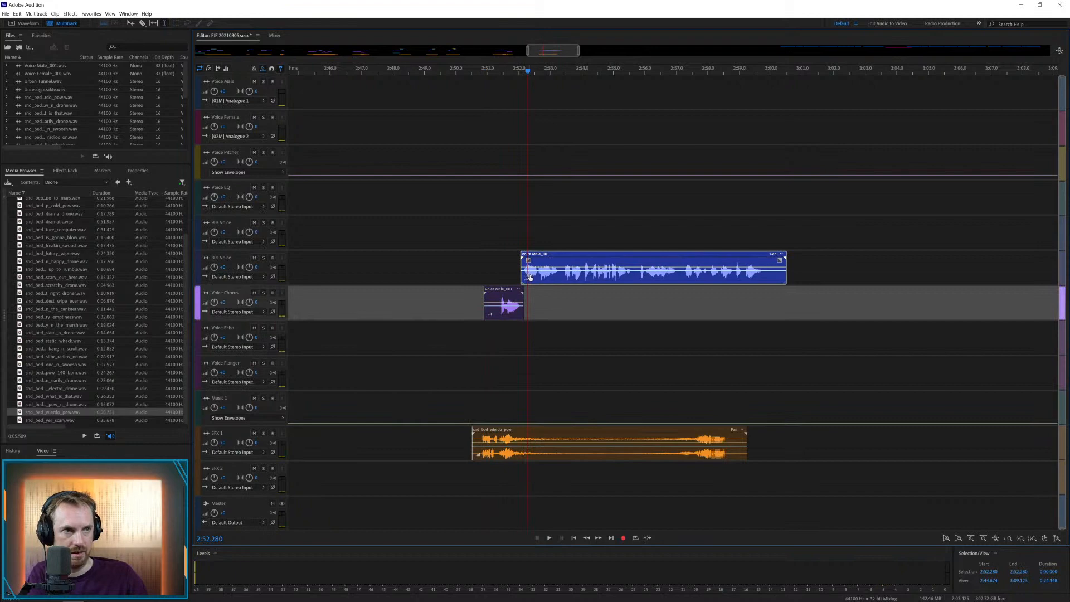
Trim the start of the moved voice piece to about 2:52.17 and set the playhead just before it
scroll(530, 65, "up", 5)
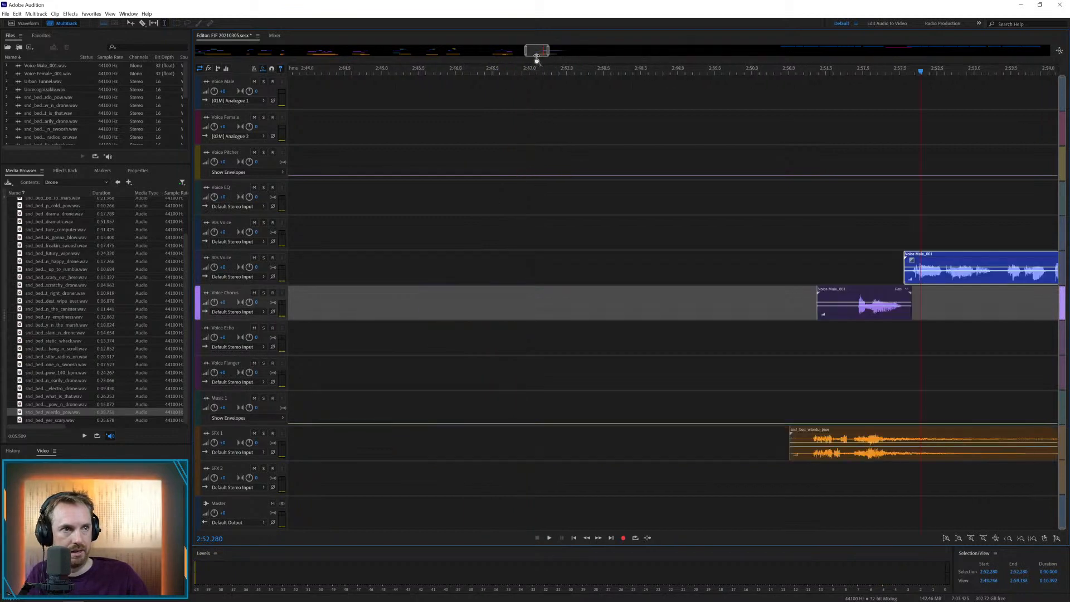
left_click_drag(533, 49, 543, 50)
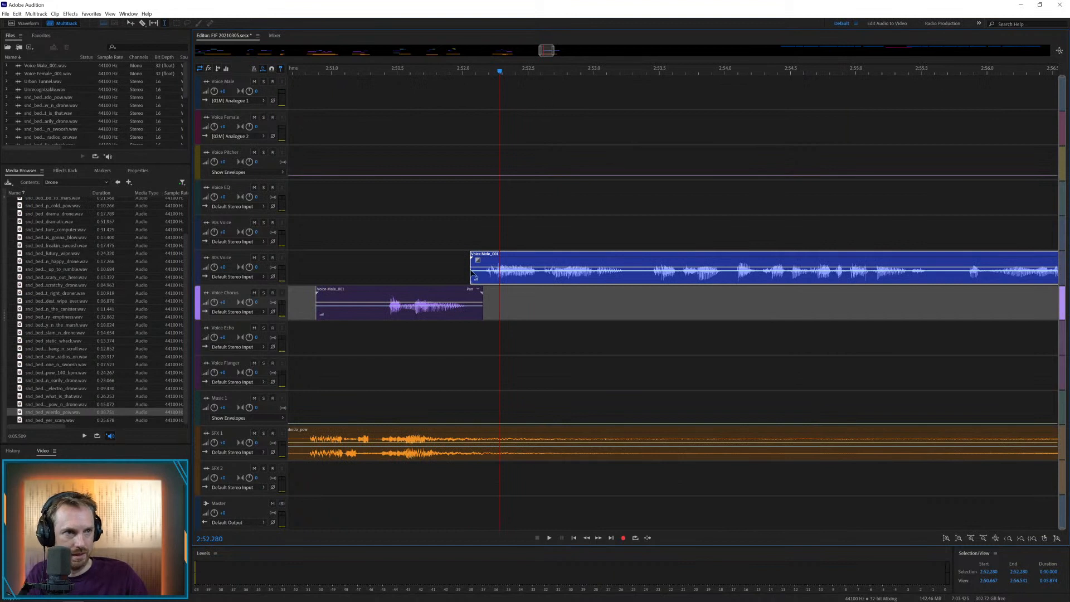
mouse_move(475, 275)
left_mouse_down()
mouse_move(496, 278)
mouse_move(480, 275)
left_mouse_up()
left_click(475, 158)
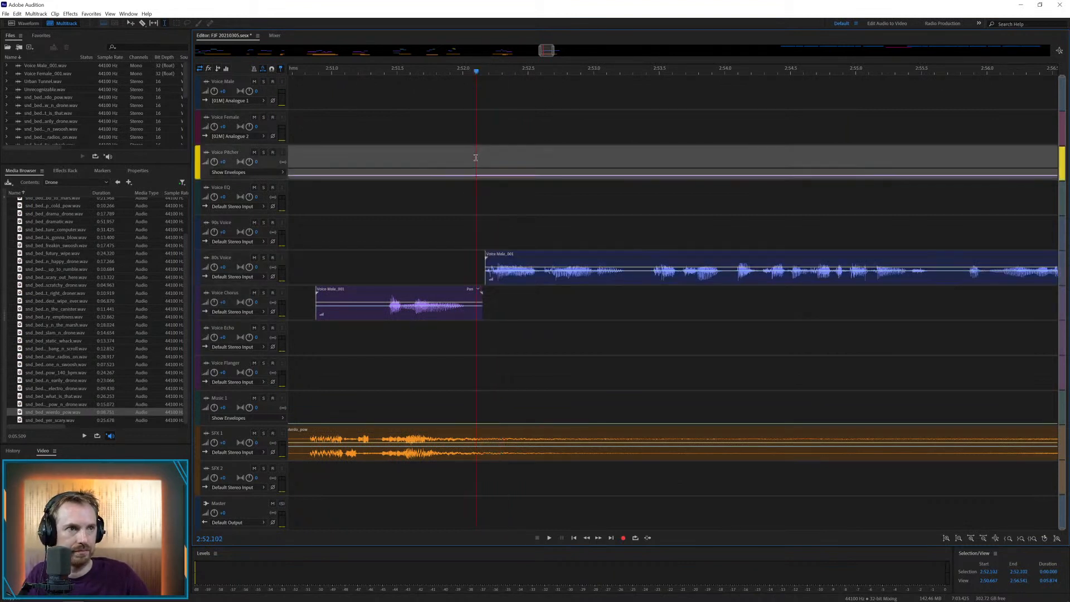
Paste overlapping copies of the short voice snippet on Voice Pitcher from about 2:51.8 to 2:52.25 to build a stutter
key("ctrl+v")
left_click(467, 158)
key("ctrl+v")
left_click(455, 159)
key("ctrl+v")
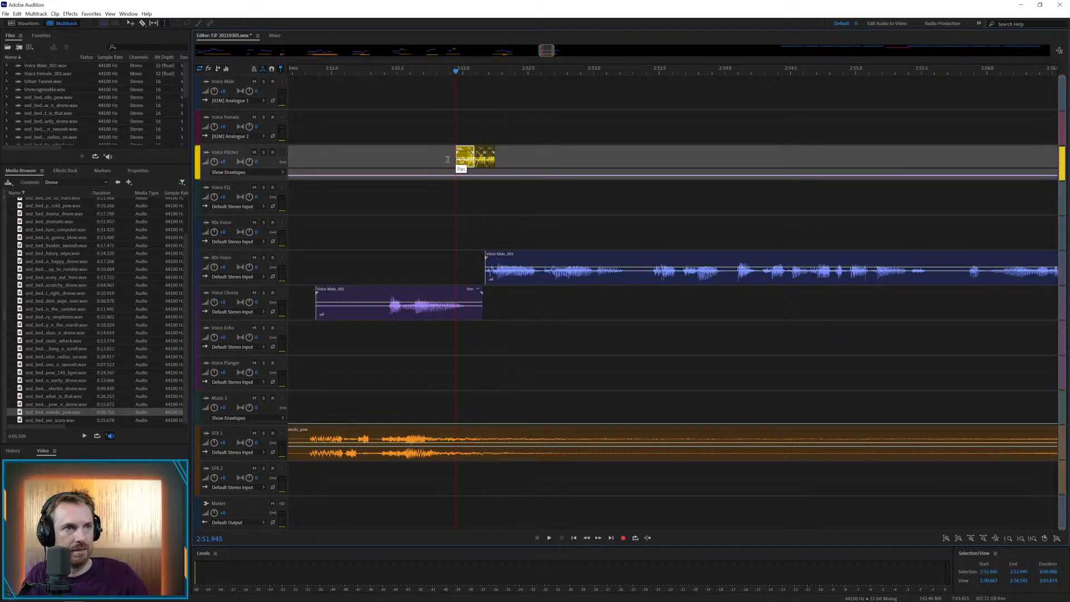
left_click(448, 161)
key("ctrl+v")
left_click(437, 159)
key("ctrl+v")
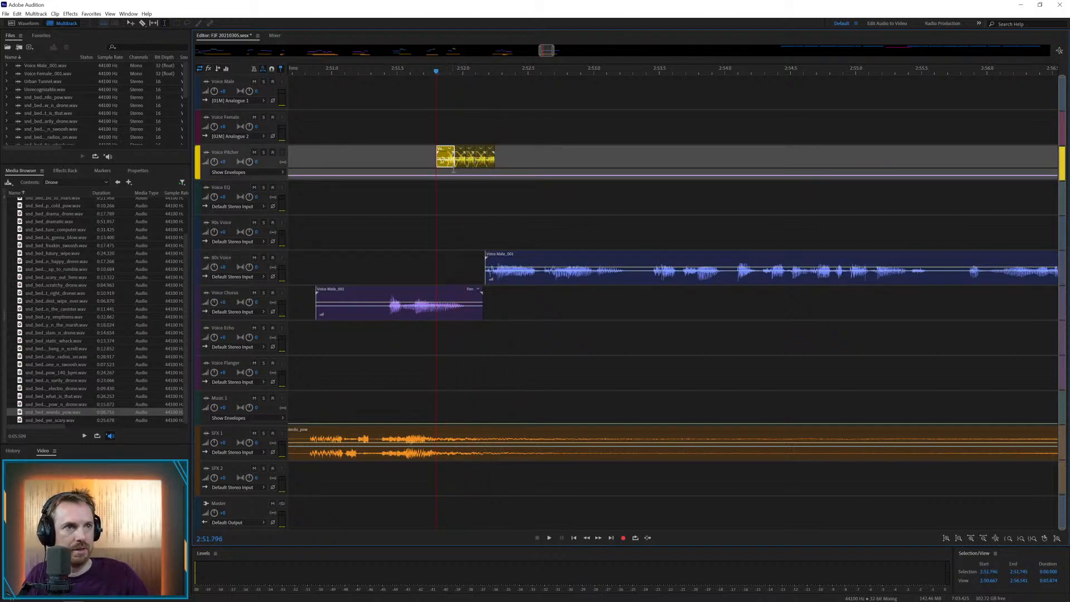
Shape the Voice Pitcher envelope to peak at about 2:51.8 and slope back down by about 2:52.3, and play it
left_click(502, 176)
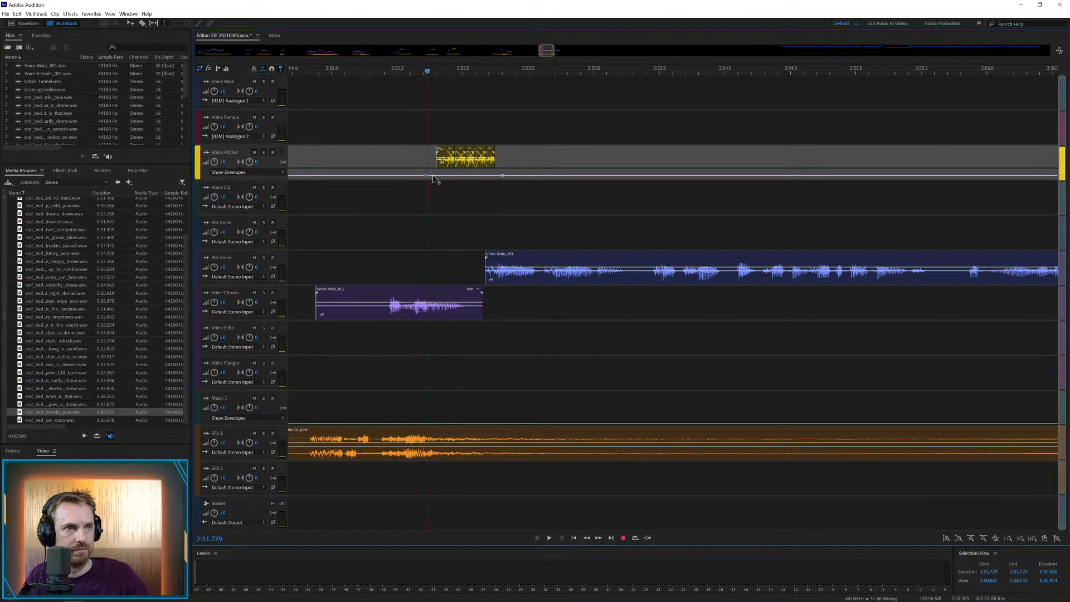
left_click_drag(433, 176, 432, 172)
left_click(392, 131)
key("space")
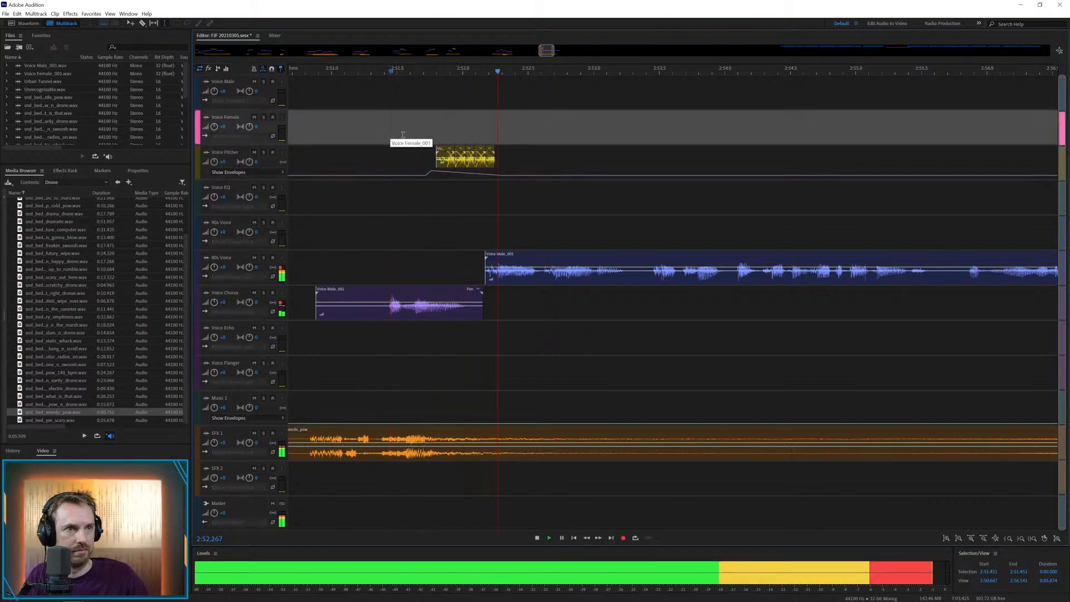
key("space")
Cut the long voice clip at about 2:53.2, move the remainder onto Voice Echo at about 2:53.15 and play it
left_click_drag(624, 271, 627, 327)
key("Delete")
left_click(650, 316)
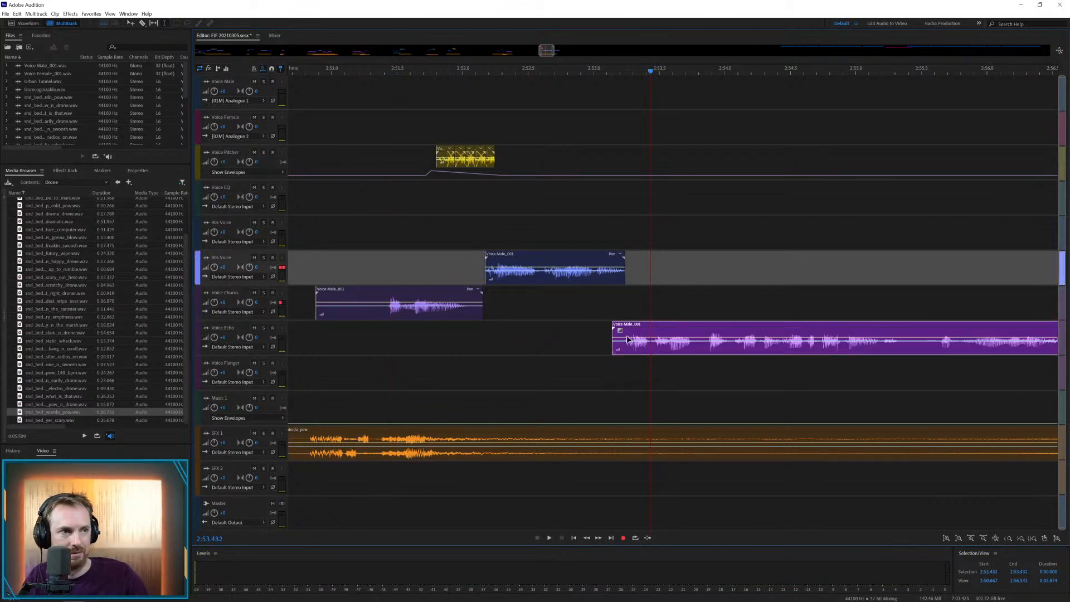
left_click(549, 337)
key("space")
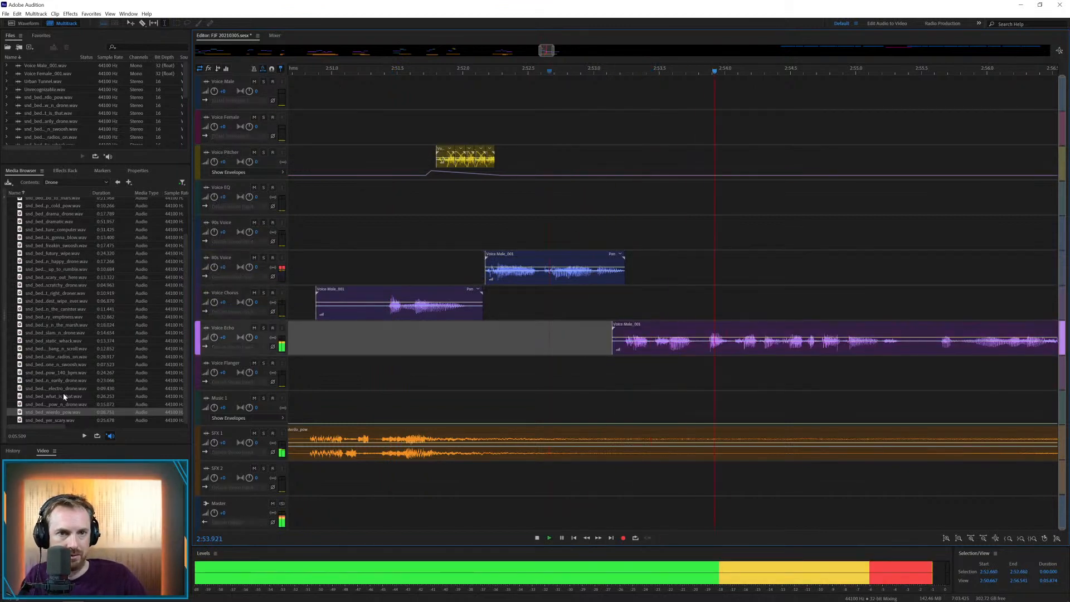
Audition several drone beds in the Drone folder for the next voice section
scroll(70, 359, "up", 2)
key("space")
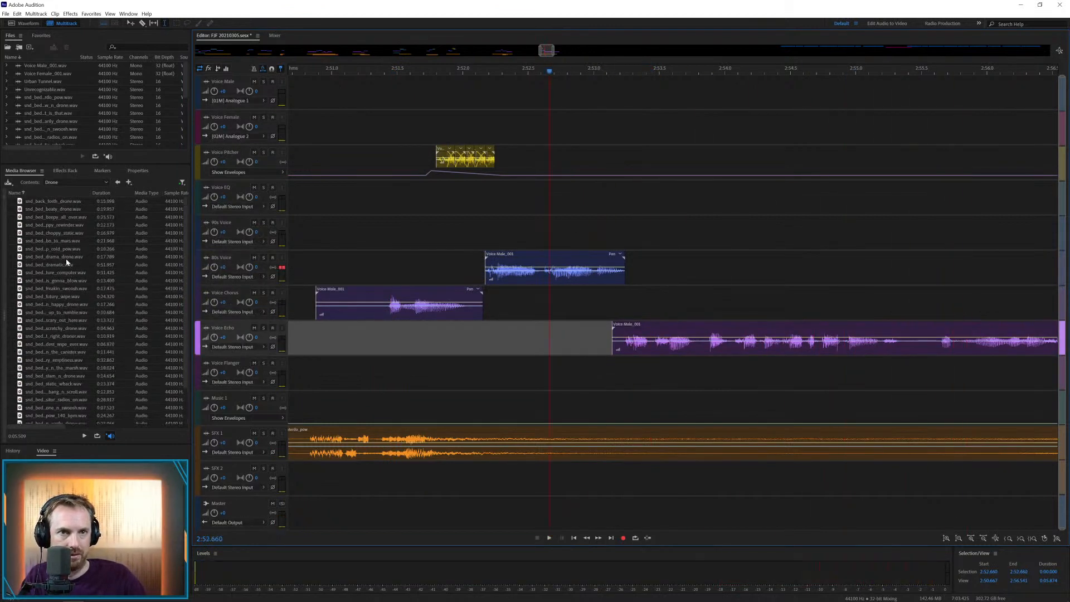
mouse_move(73, 253)
left_mouse_down()
mouse_move(733, 430)
mouse_move(604, 355)
mouse_move(115, 194)
mouse_move(6, 319)
mouse_move(64, 244)
left_mouse_up()
left_click(63, 243)
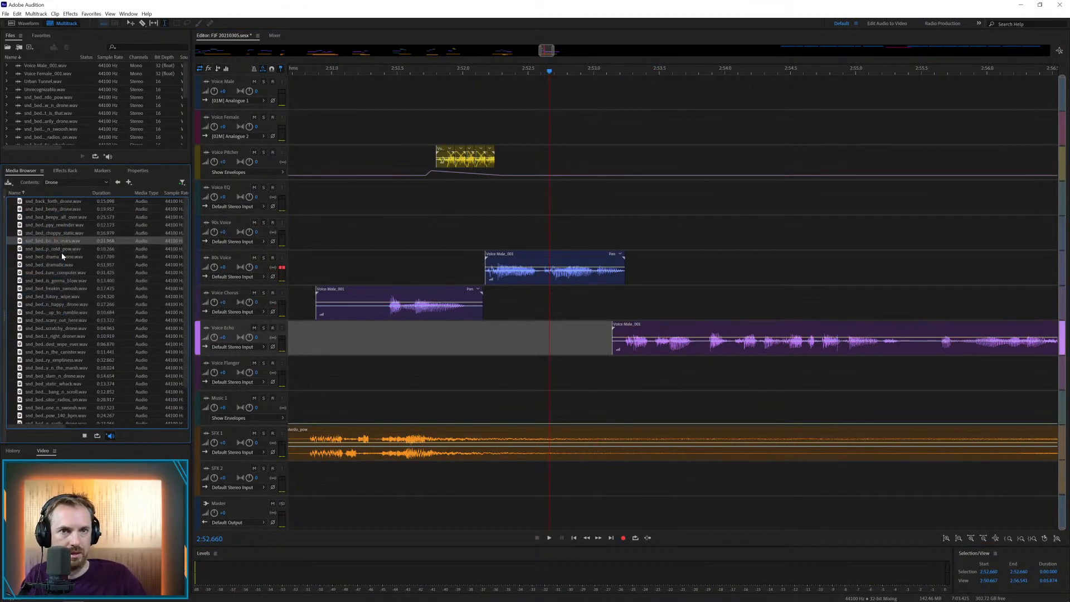
left_click(62, 256)
left_click(60, 264)
left_click(60, 277)
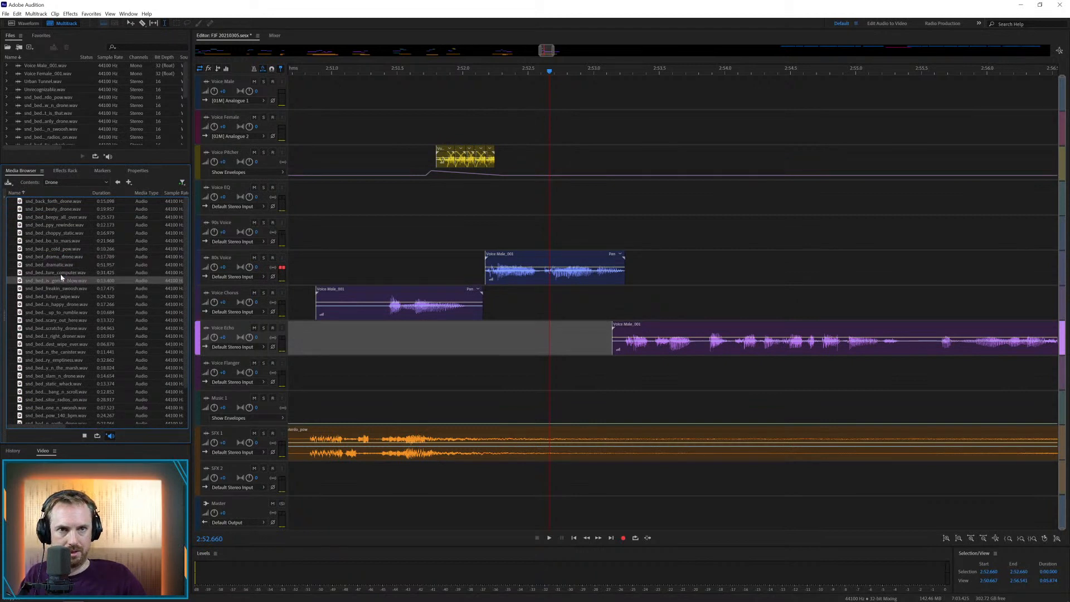
Place the history_is_gonna_blow bed on SFX 2 at about 2:52.9 and play it with the voice
left_click_drag(167, 308, 583, 494)
left_click(572, 411)
key("space")
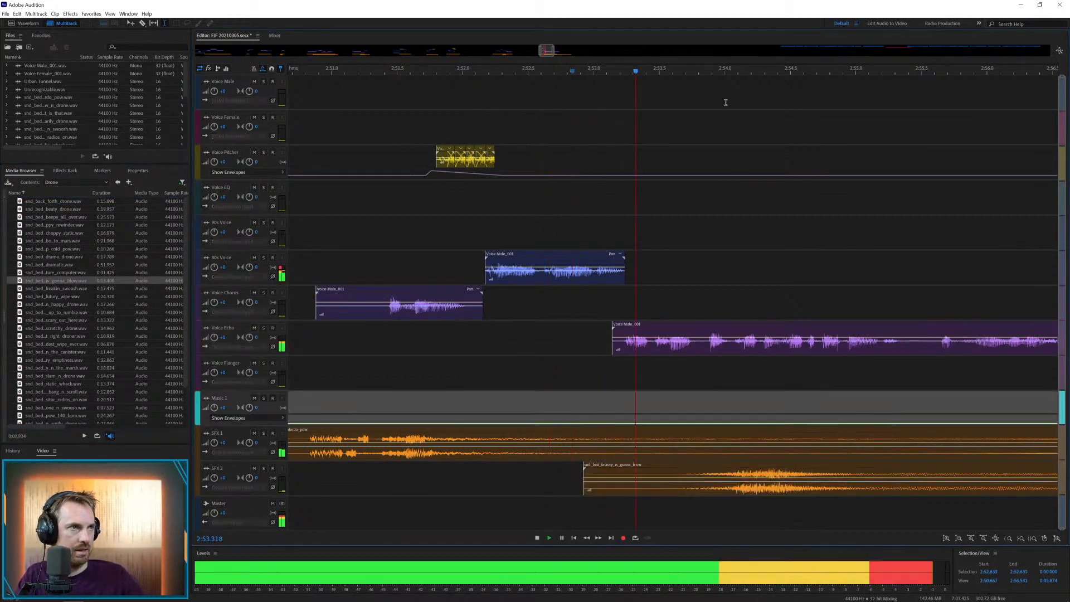
scroll(727, 69, "down", 4)
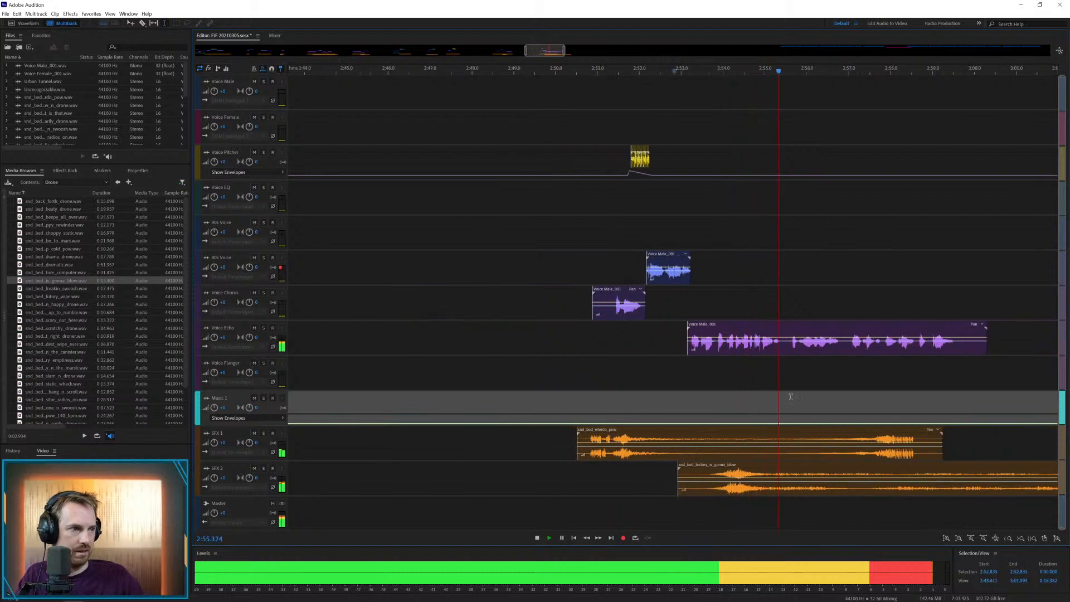
Cut the Voice Echo clip at about 2:55.5, move its middle phrase onto Voice Flanger at about 2:55.4 and play the section
left_click(787, 348)
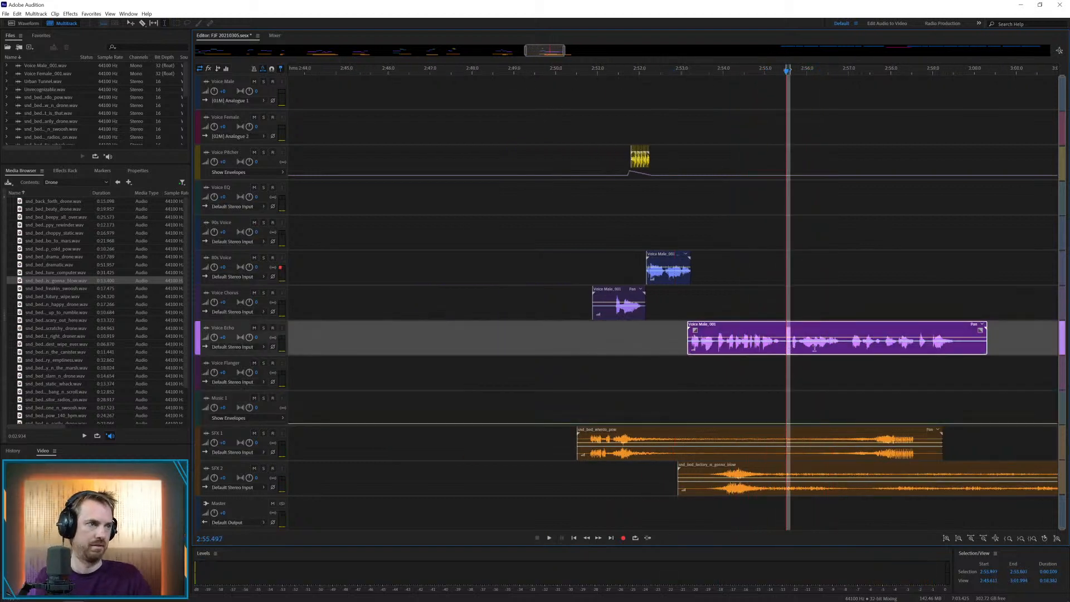
key("Delete")
key("Delete")
left_click(830, 367)
left_click_drag(842, 345, 797, 365)
key("space")
key("space")
left_click(738, 370)
Shorten the pow bed on SFX 1 by sliding its ending earlier to about 2:55.1, overlapping the first part with a crossfade
key("space")
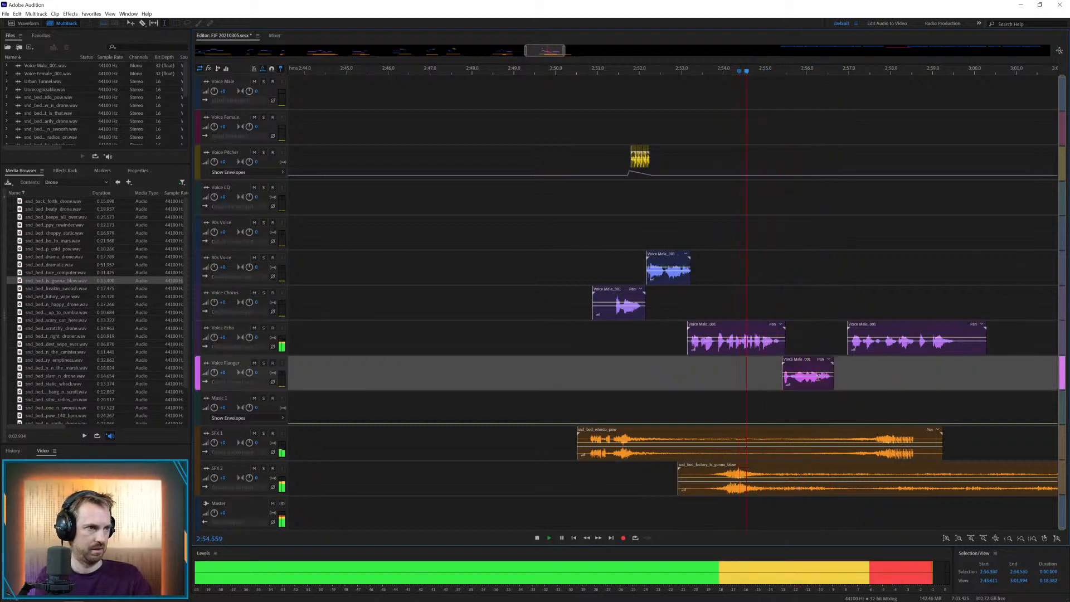
key("space")
left_click_drag(823, 438, 783, 430)
key("Delete")
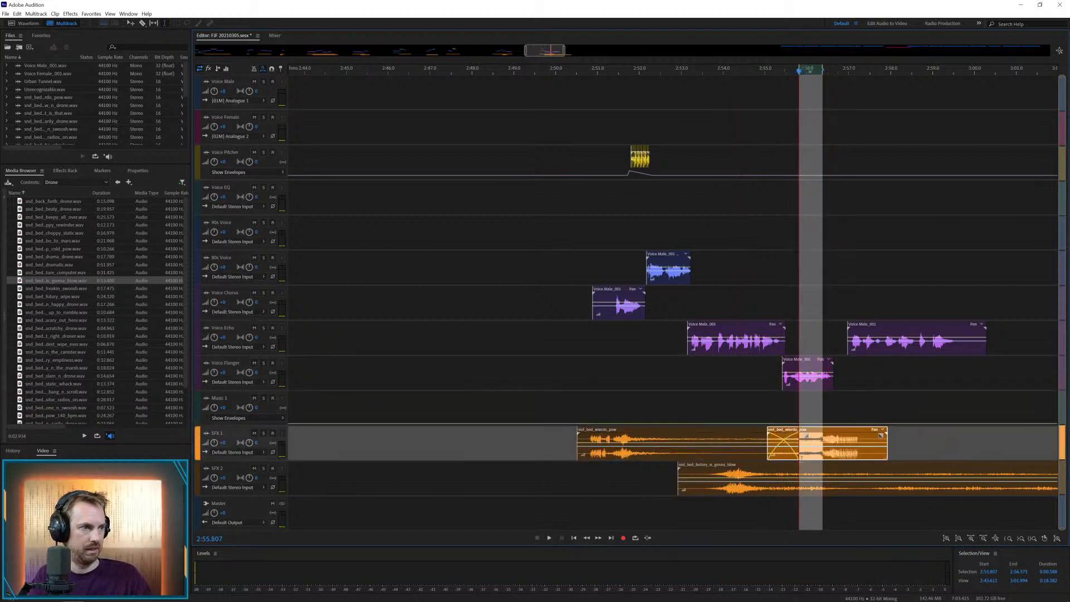
Remove the SFX 2 bed after about 2:56.65 and play the following voice phrase
left_click_drag(832, 472, 905, 472)
key("Delete")
left_click(938, 469)
key("Delete")
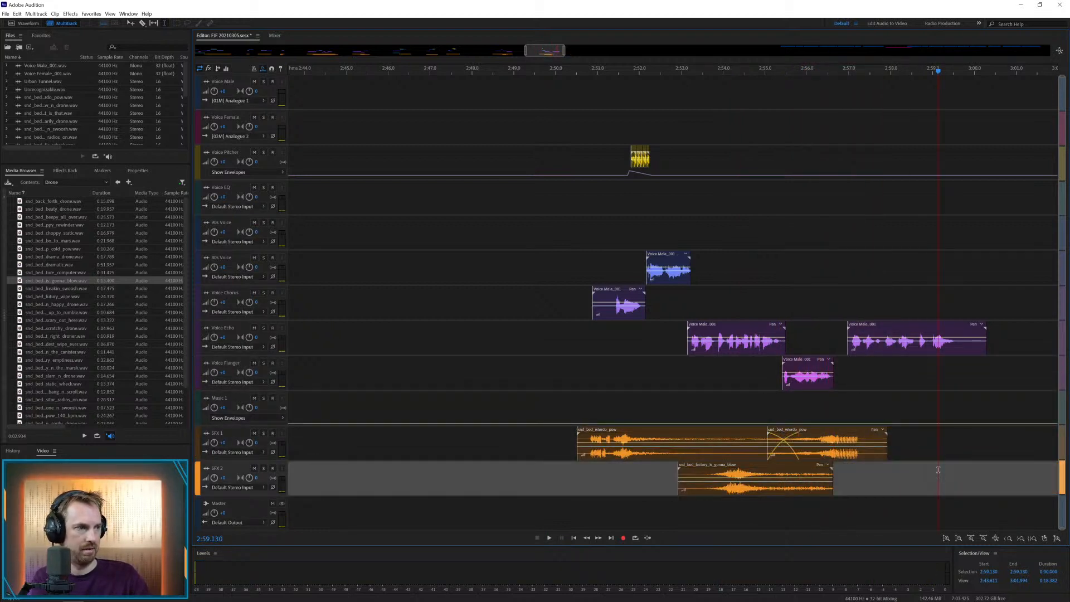
left_click(795, 402)
key("space")
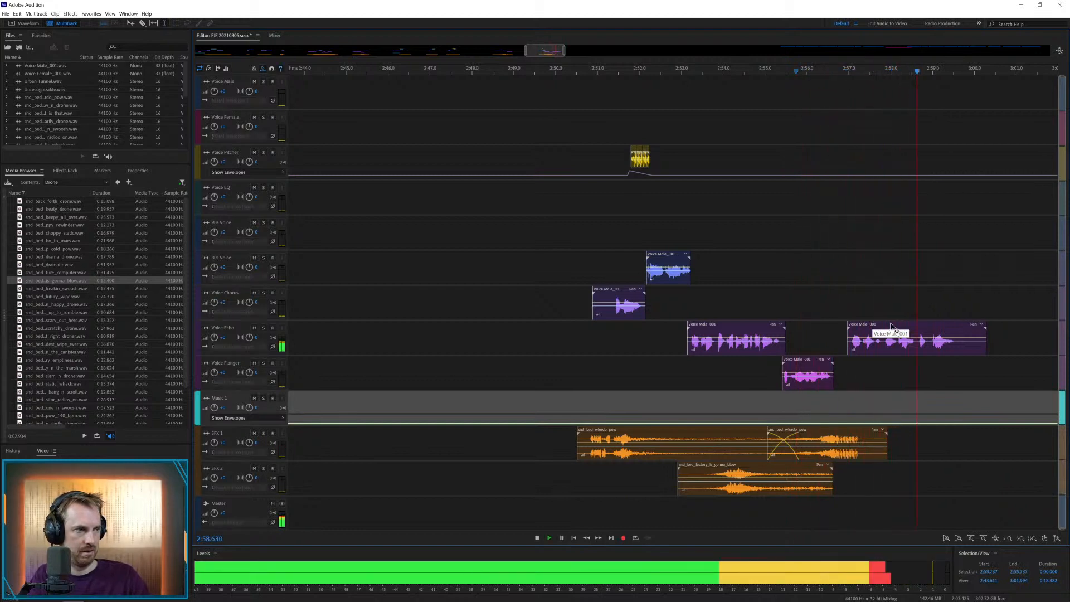
key("space")
Split the last Voice Echo clip at about 2:57.84, move its second piece to Voice EQ and its first piece two tracks up
left_click(884, 347)
key("ctrl+k")
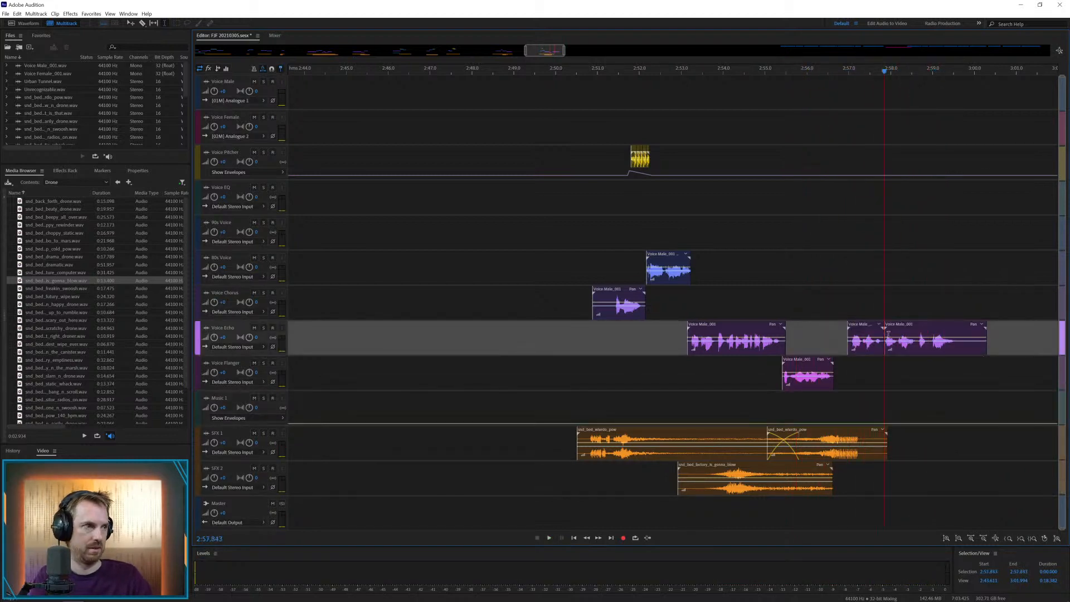
left_click_drag(895, 325, 895, 185)
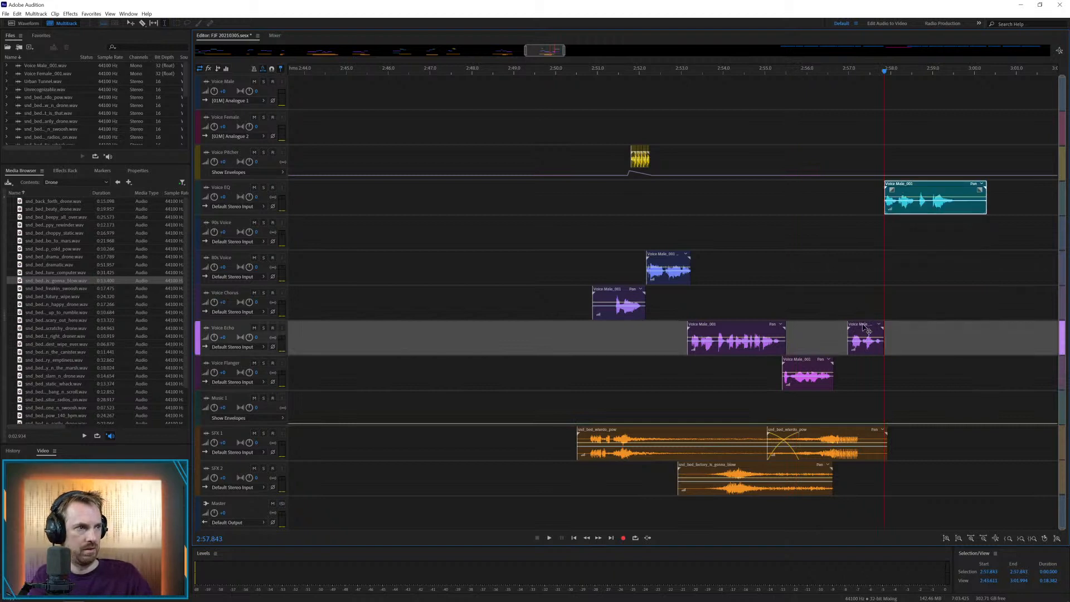
left_click_drag(863, 327, 863, 257)
left_click(839, 290)
key("space")
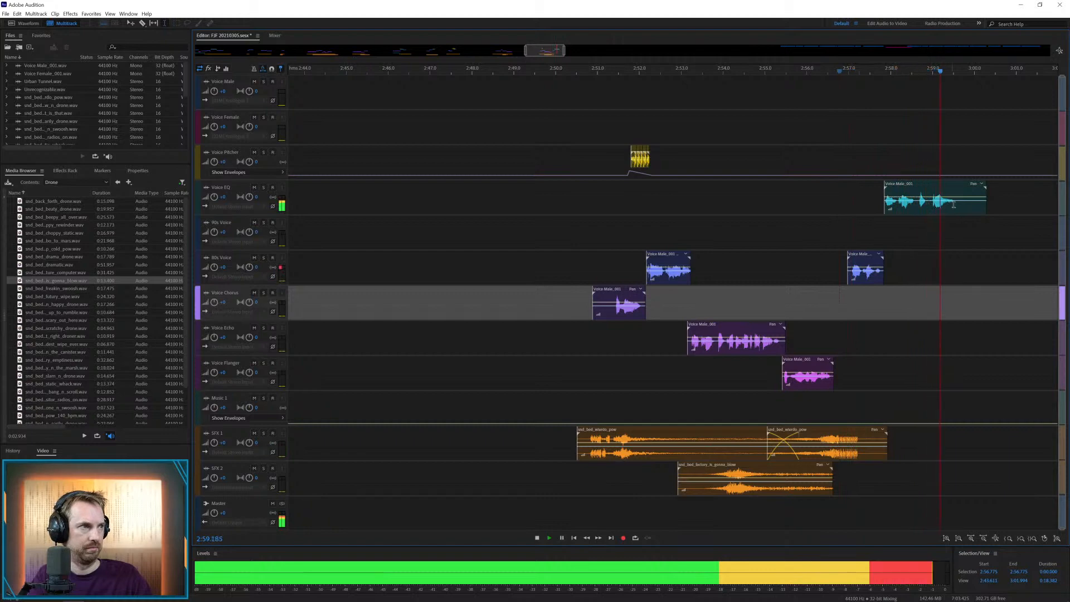
Trim the end of the Voice EQ clip to about 2:59.57 and fade it out
left_click_drag(957, 202, 1012, 207)
key("Delete")
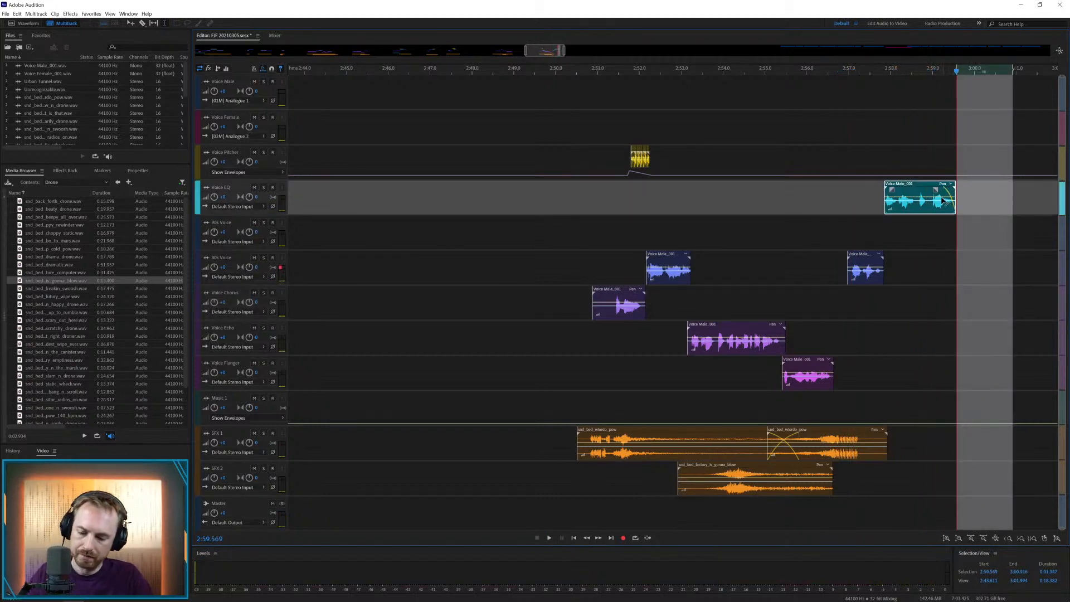
Move the next Voice Male clip onto Voice Chorus at about 3:11 and open the Beep sound effects folder
key("backslash")
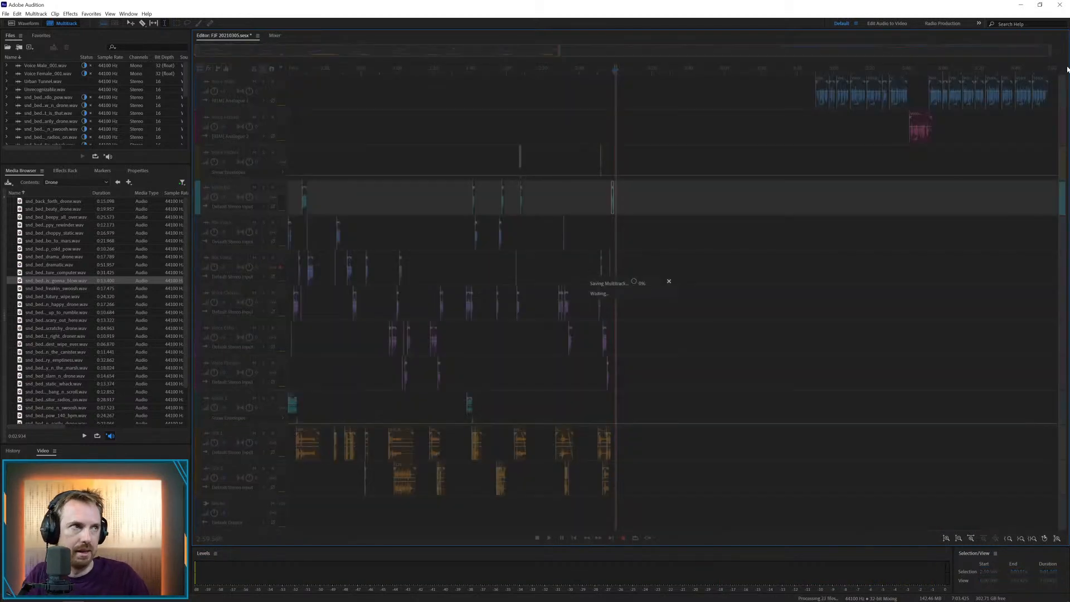
left_click_drag(822, 80, 643, 310)
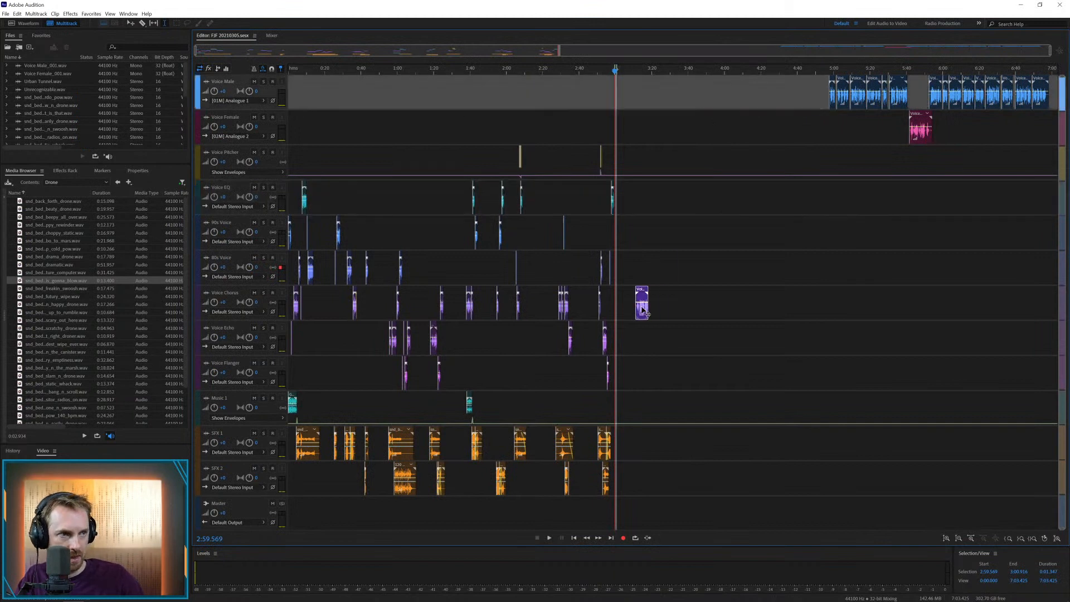
left_click(118, 181)
double_click(31, 217)
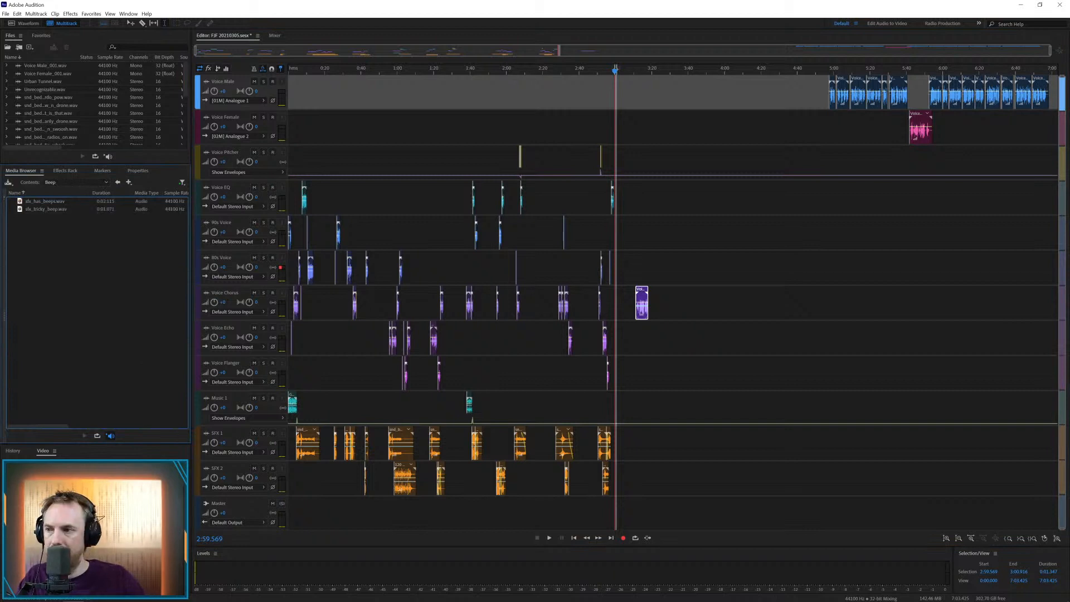
Move the Blue Inspiration music on Music 1 to about 3:06.5, shift the Voice Chorus clip to about 3:08 and play it
left_click_drag(488, 403, 627, 401)
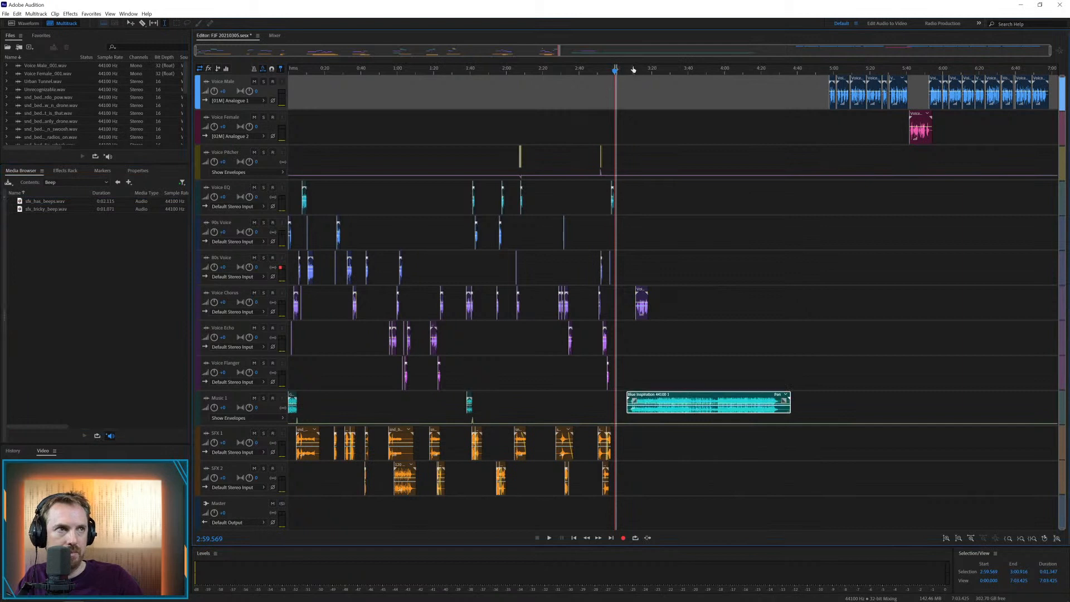
left_click(633, 66)
scroll(633, 66, "up", 5)
left_click_drag(659, 293, 628, 293)
left_click(622, 273)
key("space")
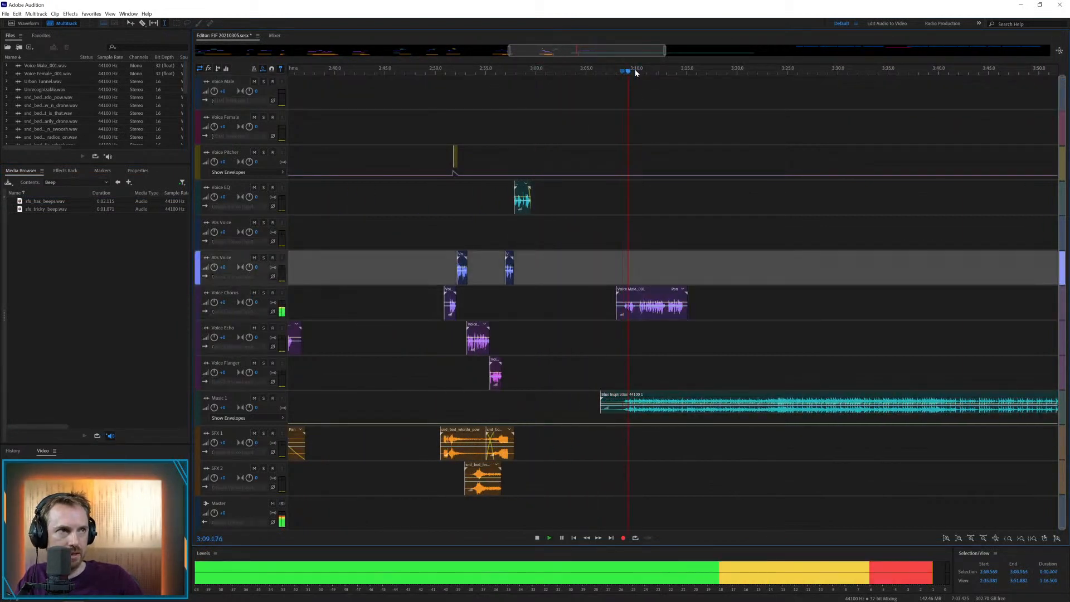
Move the Blue Inspiration music on Music 1 to start at about 3:17.7, clear of the voice clip
scroll(634, 69, "up", 6)
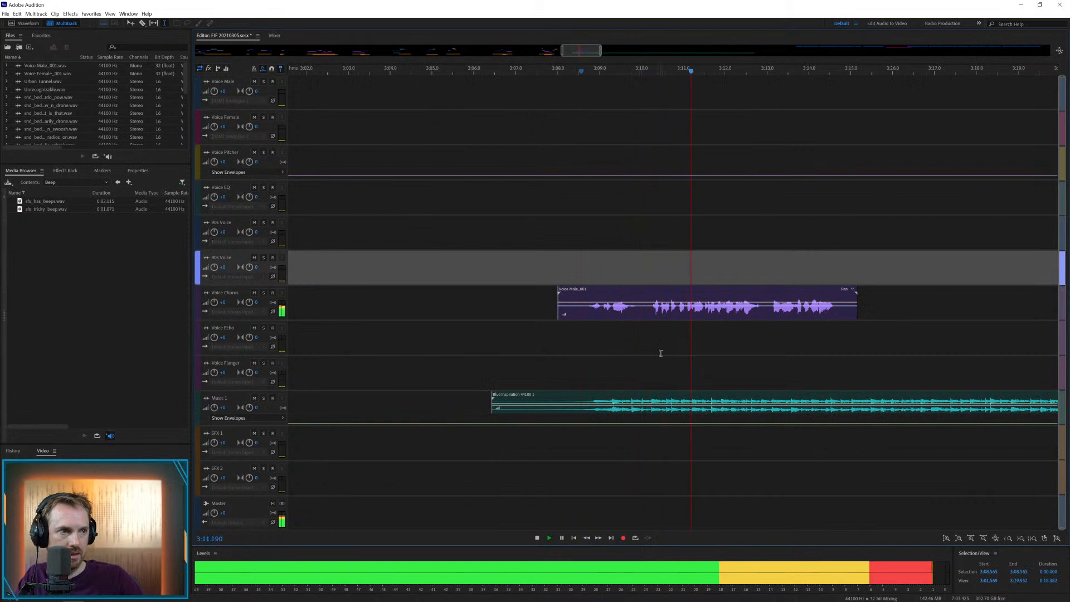
key("space")
left_click_drag(578, 397, 1010, 412)
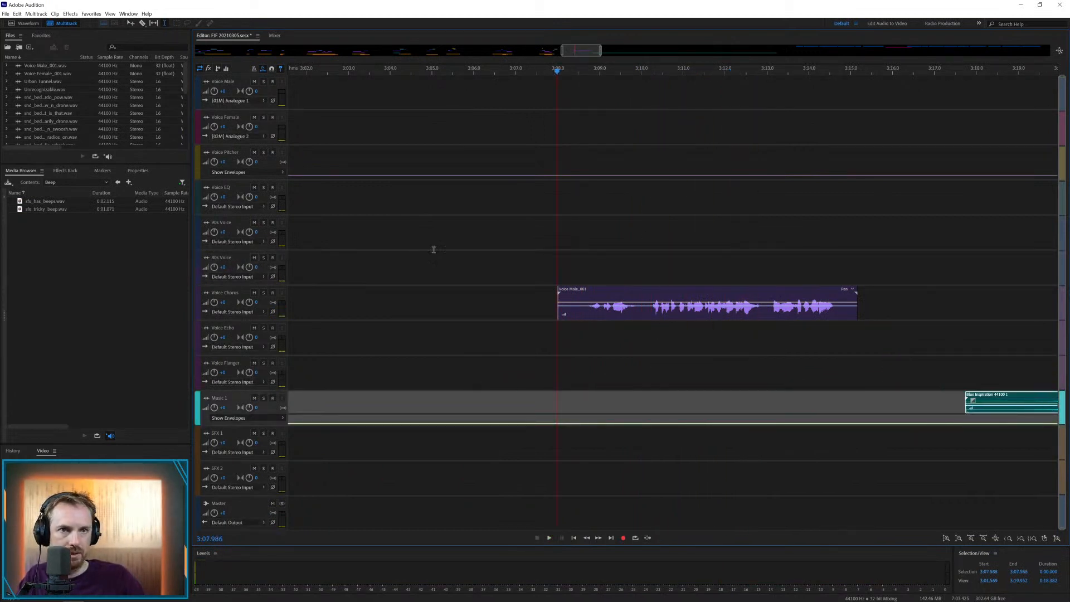
Place the 2.115-second beeps effect on SFX 1 at about 3:08.6, play it and return to the Sound Effects folder
left_click_drag(65, 203, 590, 441)
key("space")
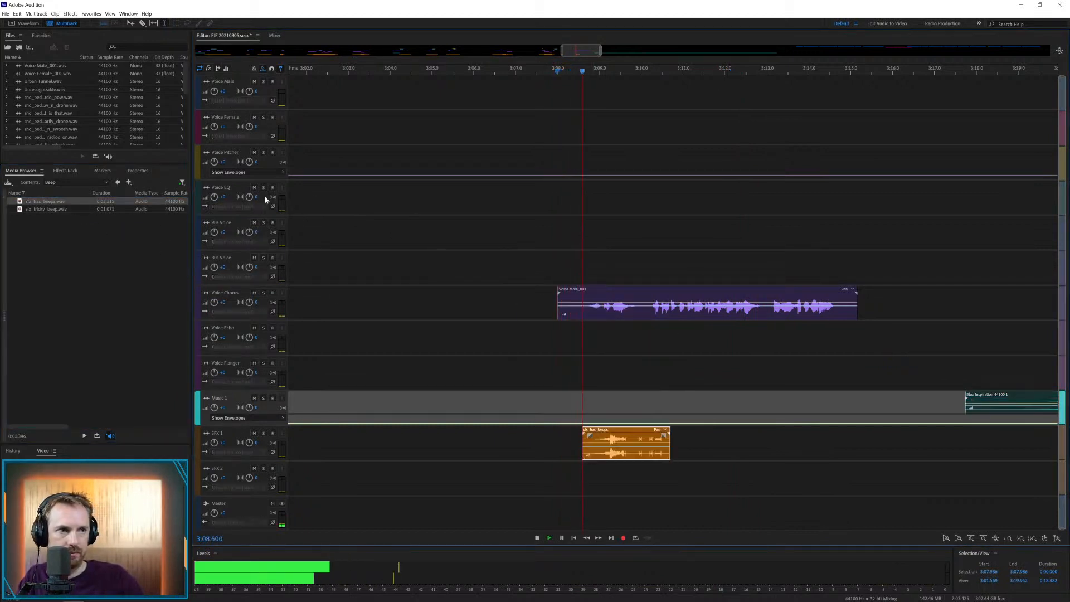
key("space")
left_click(117, 182)
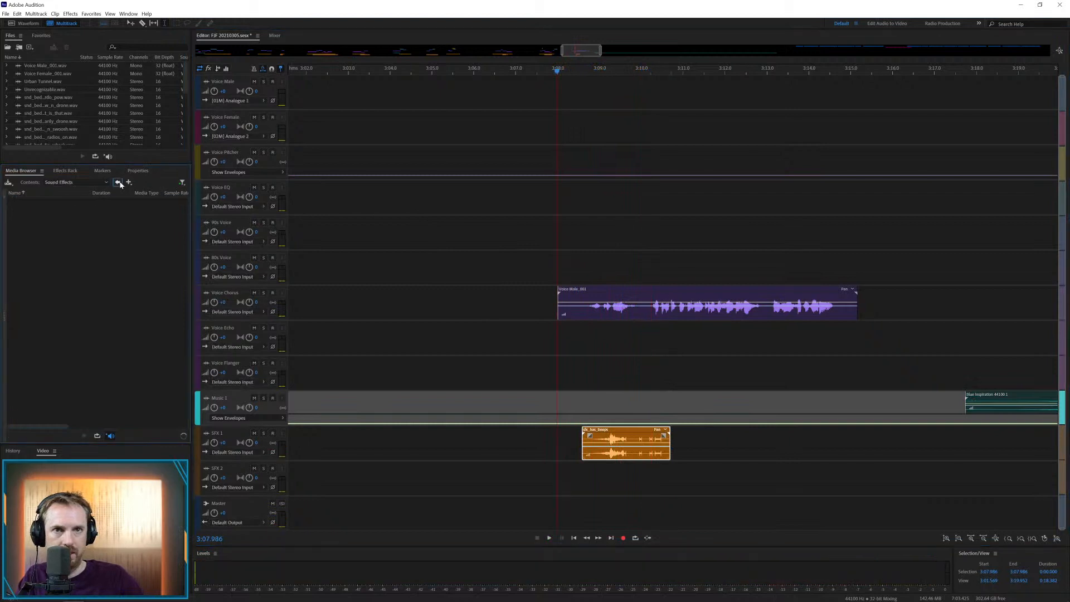
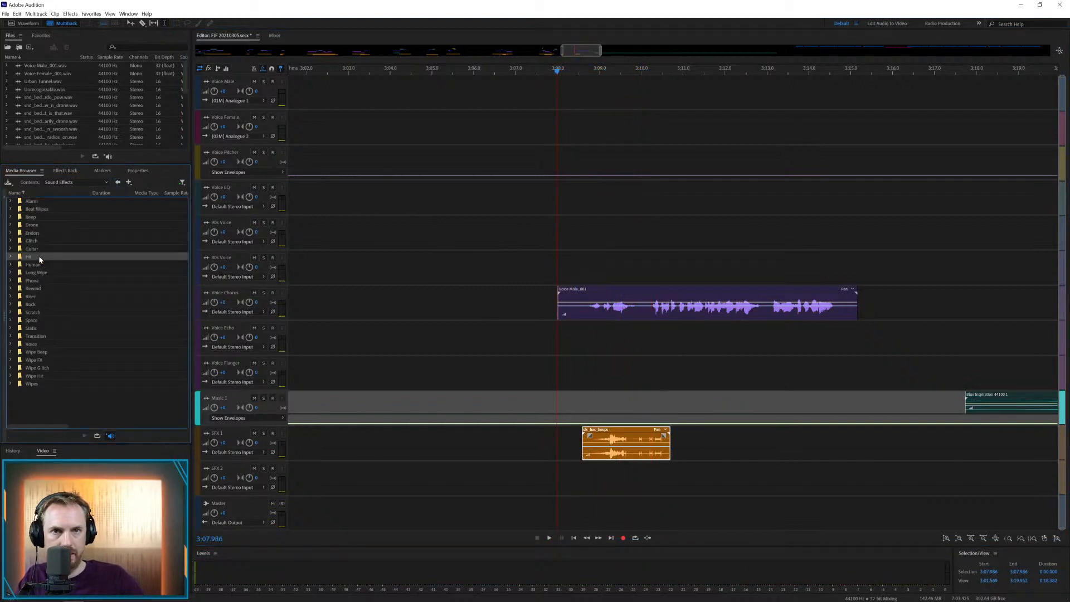
Open the Hit effects folder, place the hi_pitch effect on SFX 2 at about 3:11.9 and play the section
double_click(40, 258)
left_click_drag(34, 268, 490, 362)
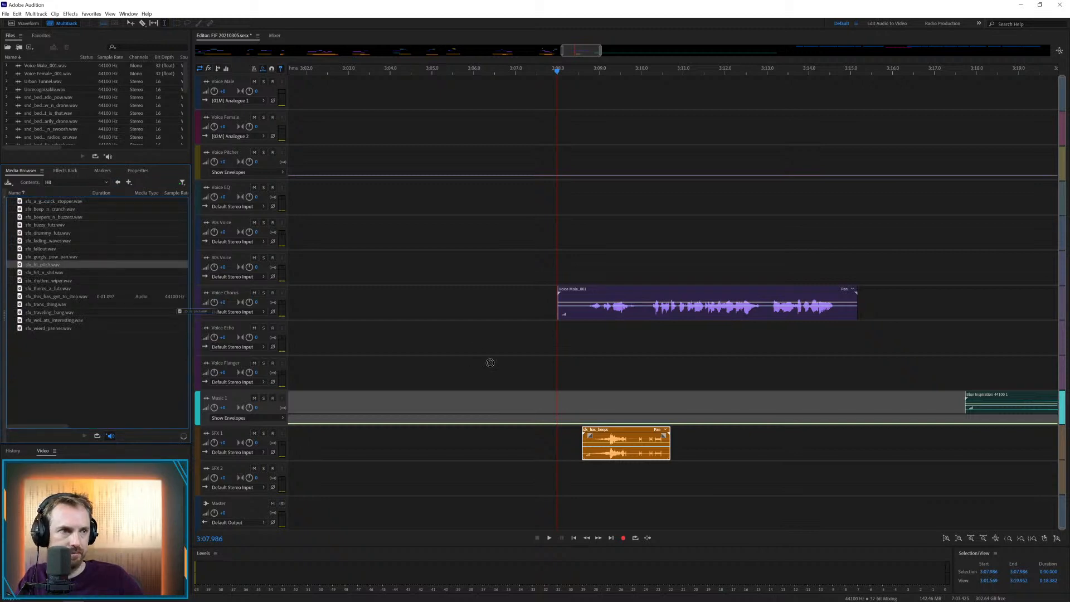
left_click_drag(579, 438, 736, 470)
key("space")
key("space")
Cut the pauses at about 3:10 and 3:12.9 out of the Voice Chorus clip, splitting it into three parts
left_click(639, 312)
key("ctrl+k")
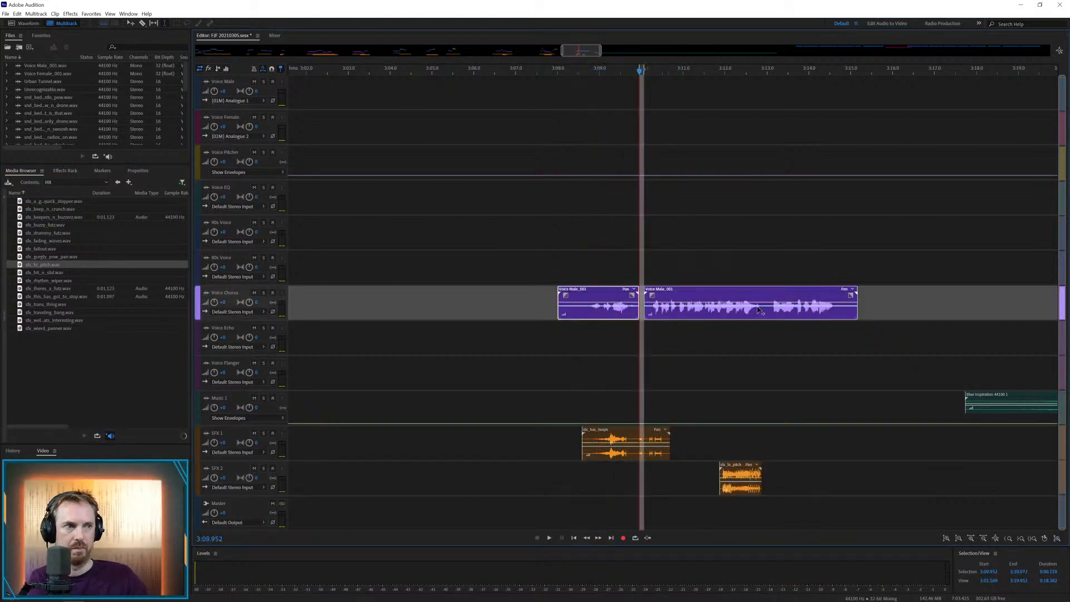
left_click(760, 312)
left_click_drag(761, 313, 767, 313)
key("Delete")
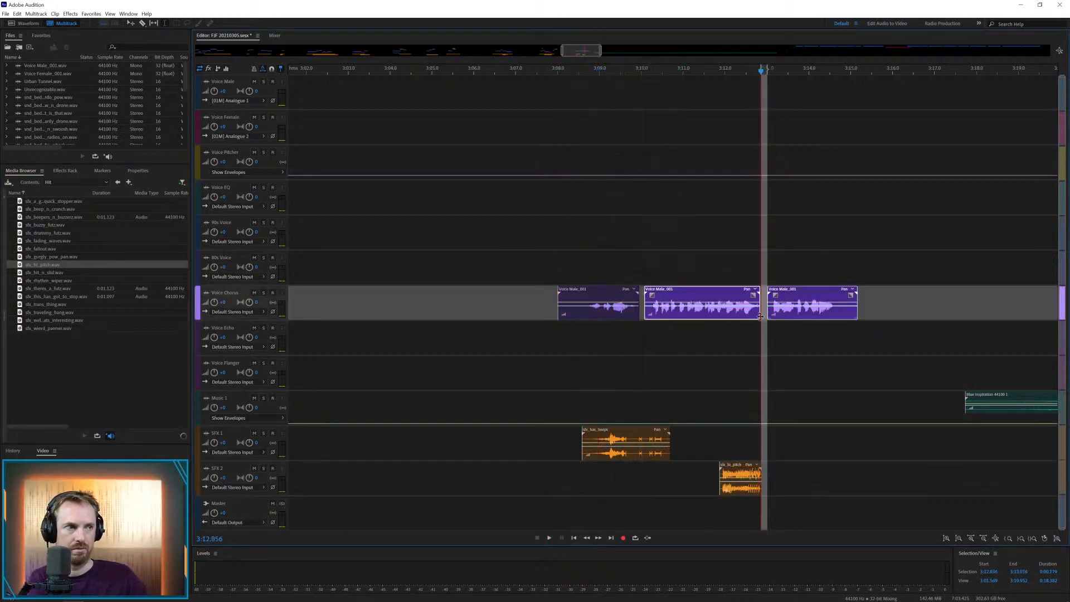
Move the second voice part straight up to the Voice EQ track and the third part to the 90s Voice track
left_click_drag(707, 292, 703, 189)
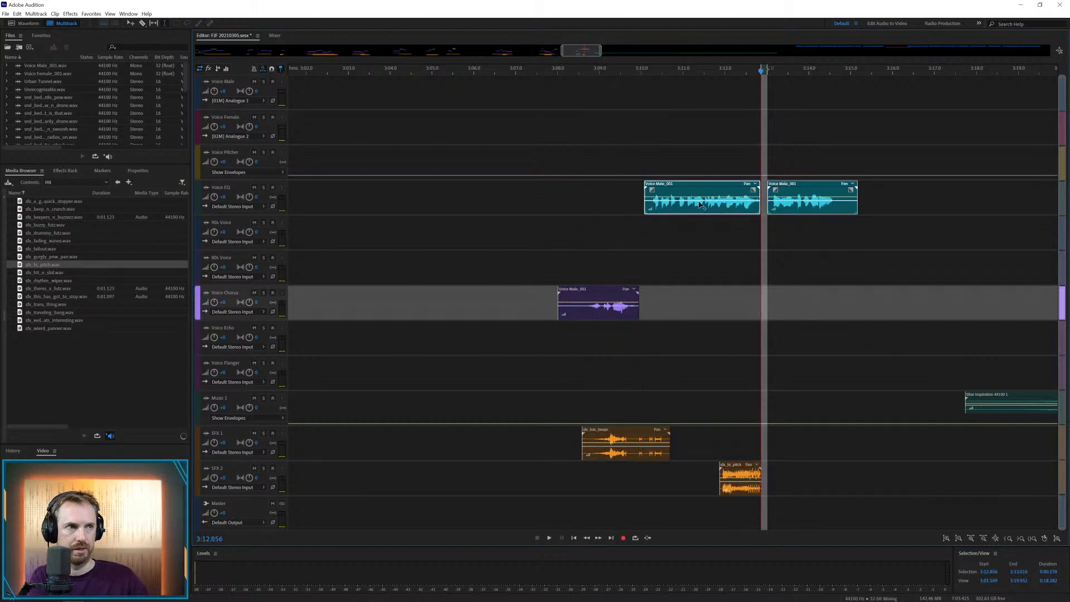
left_click(801, 205)
left_click_drag(791, 187, 799, 224)
left_click(791, 224)
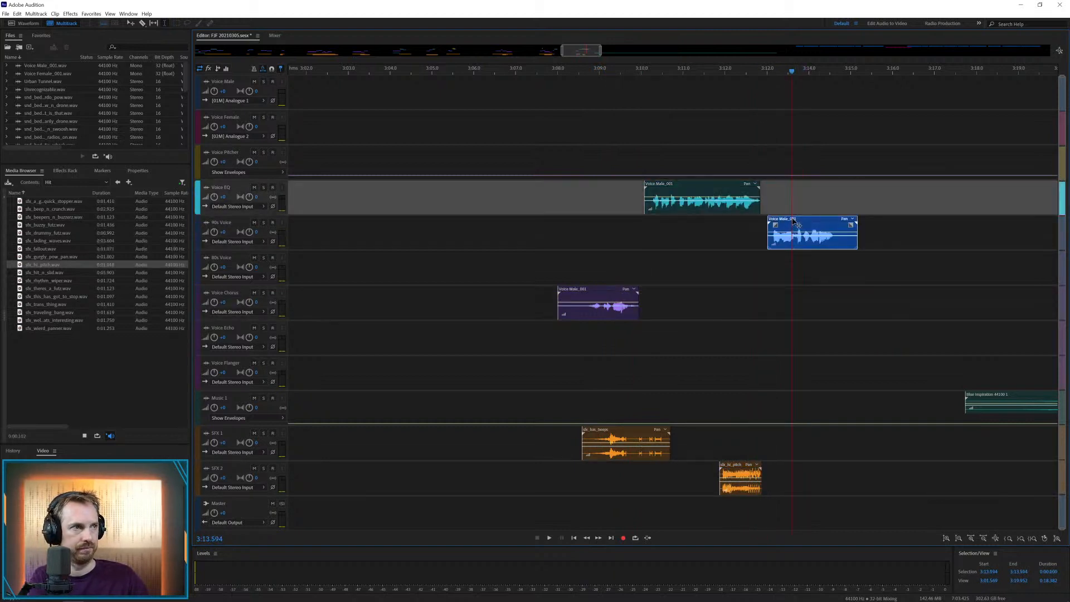
Shift the hi_pitch effect on SFX 2 to about 3:12.6 and trim the 90s Voice clip to end at about 3:14.8
left_click_drag(735, 478, 766, 478)
left_click(724, 438)
key("space")
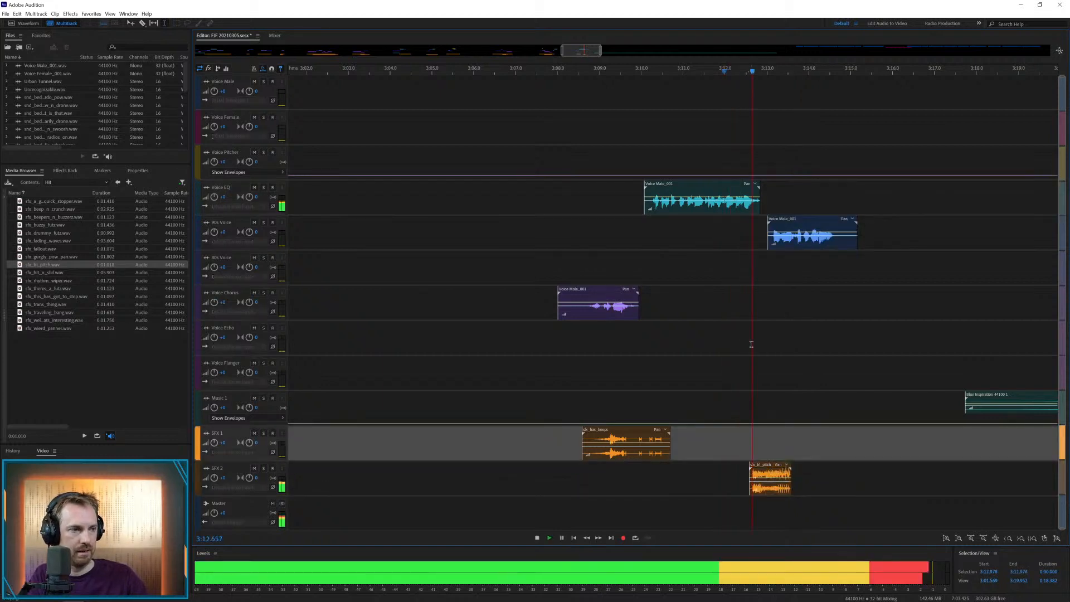
left_click_drag(835, 241, 907, 241)
key("Delete")
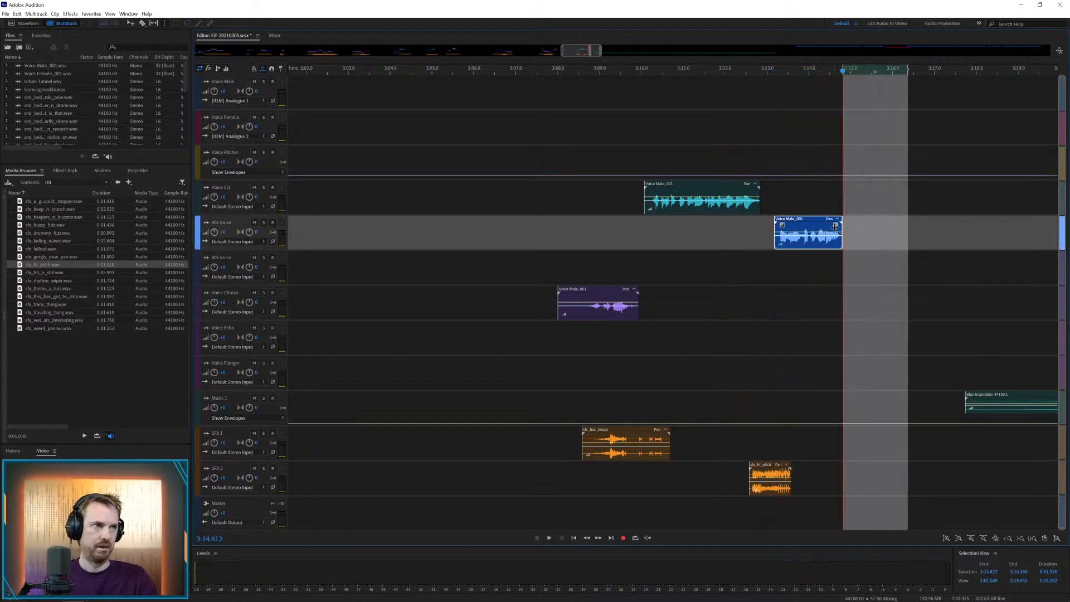
Move the next Voice Male clip onto Voice Chorus at about 3:29 and the Blue Inspiration music on Music 1 to about 4:07
key("backslash")
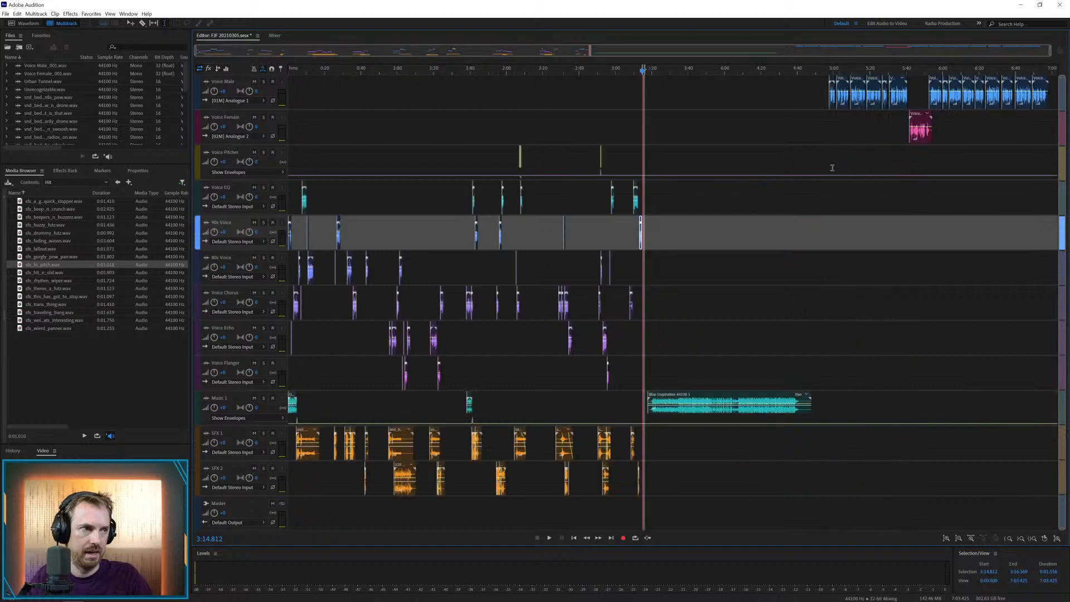
left_click_drag(686, 396, 719, 396)
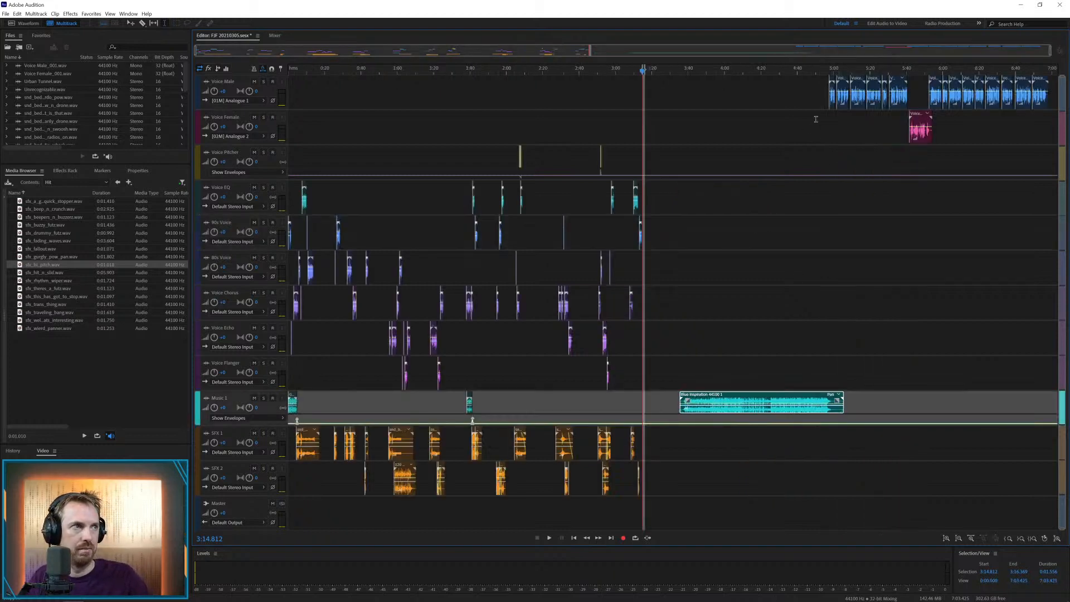
left_click_drag(832, 81, 673, 317)
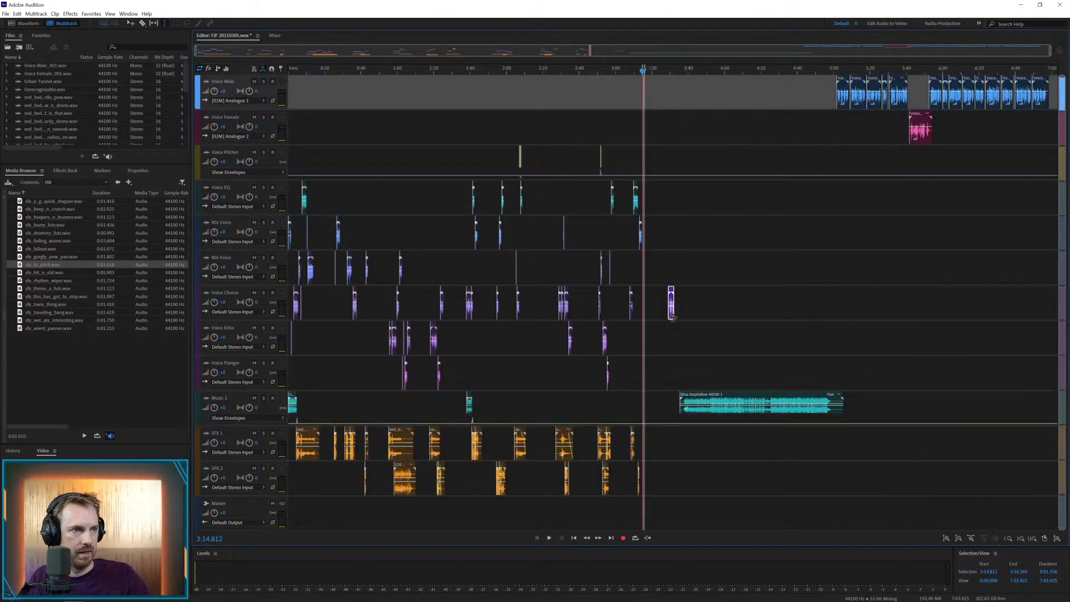
left_click_drag(696, 397, 752, 396)
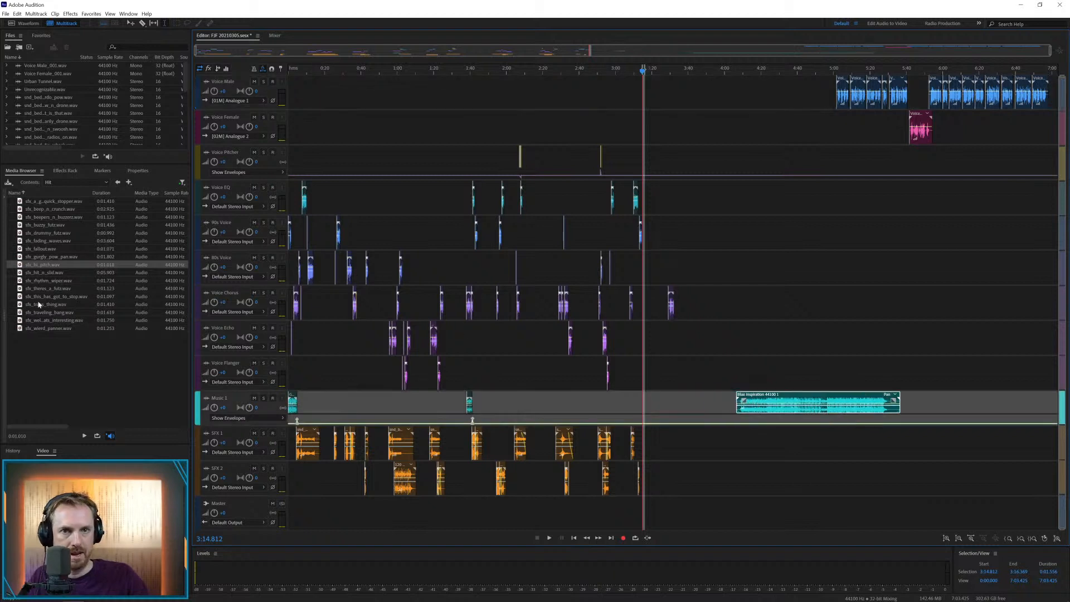
Place the hit effect listed just above traveling_bang on SFX 1 at about 3:29.3, under the voice clip's start, and play it
left_click_drag(38, 305, 679, 440)
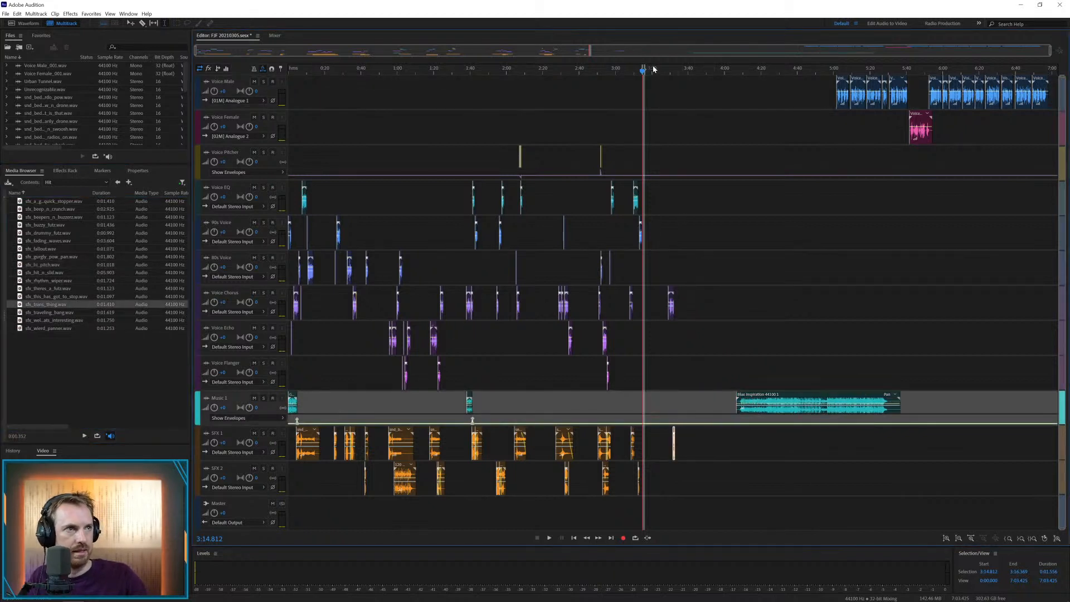
scroll(667, 73, "up", 6)
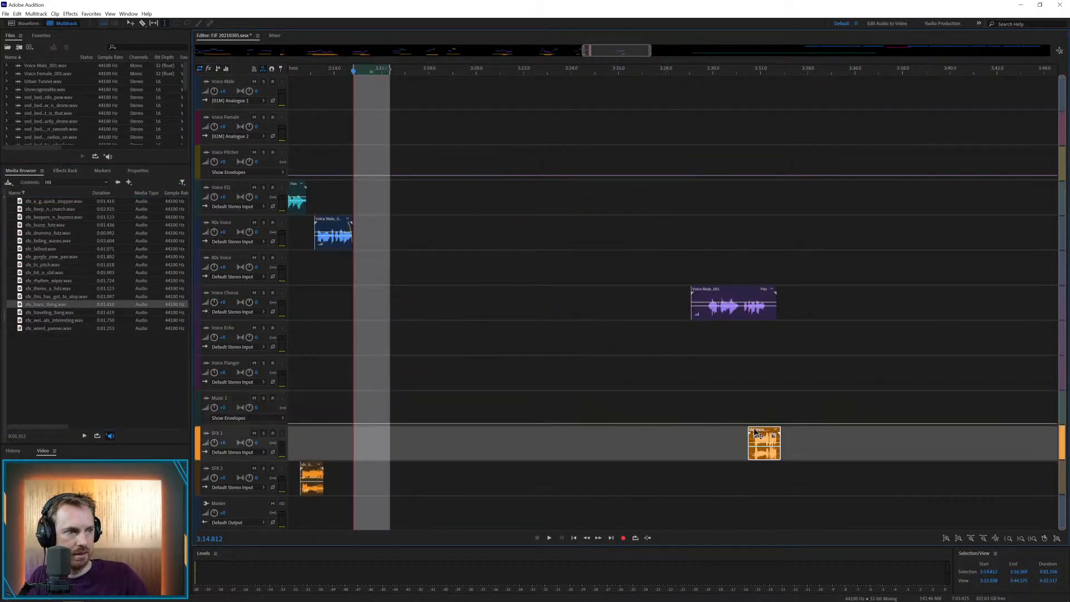
left_click_drag(752, 444, 704, 444)
left_click(698, 407)
key("space")
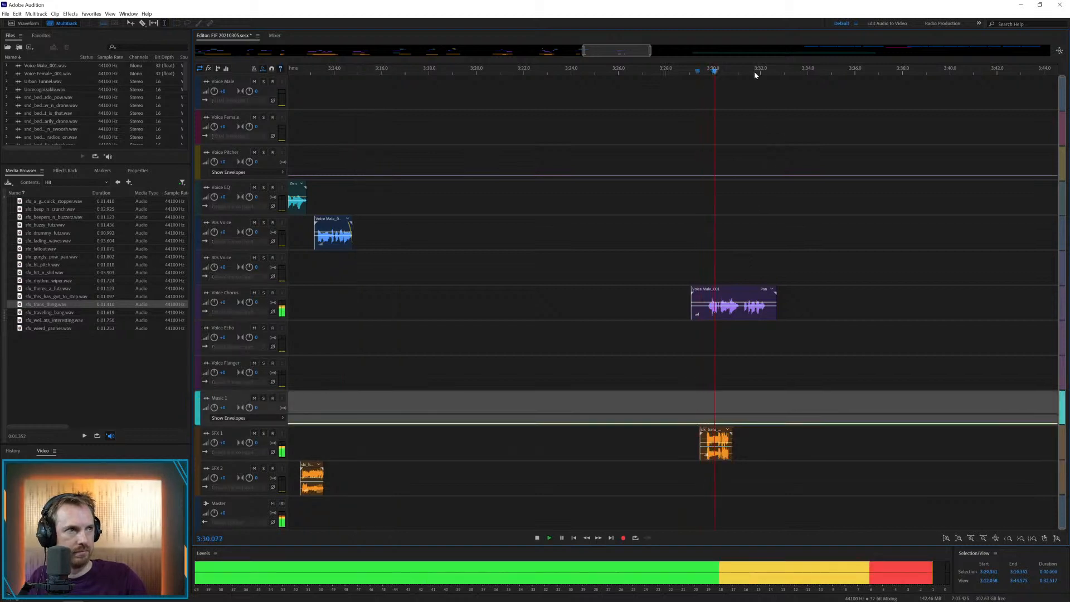
scroll(753, 72, "up", 2)
key("space")
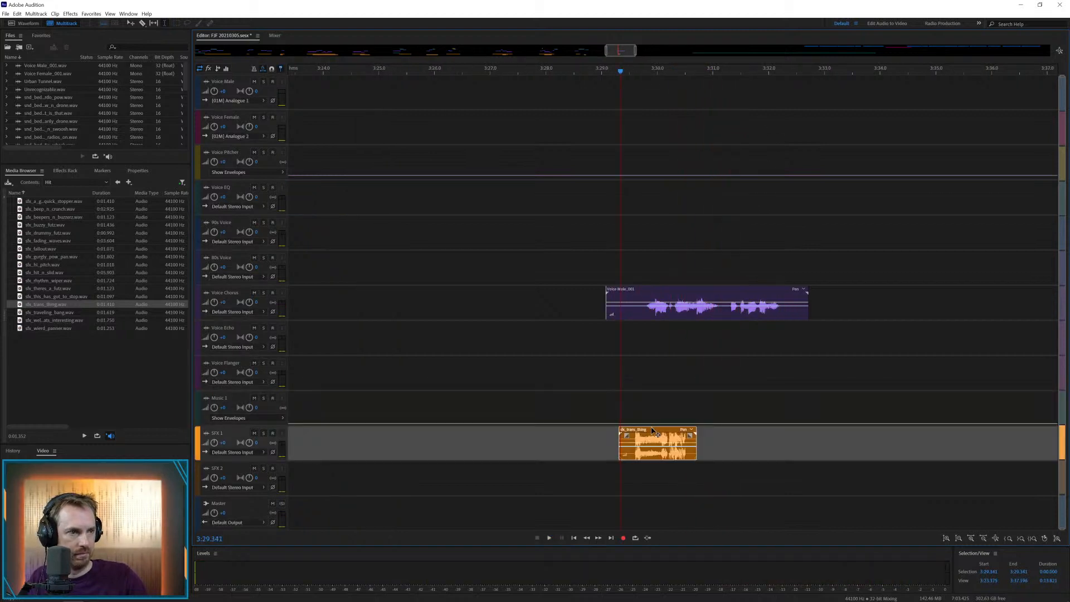
Split the hit effect on SFX 1, move its second part to about 3:31 and play the section
left_click_drag(660, 432, 742, 427)
scroll(669, 439, "up", 1)
key("ctrl+k")
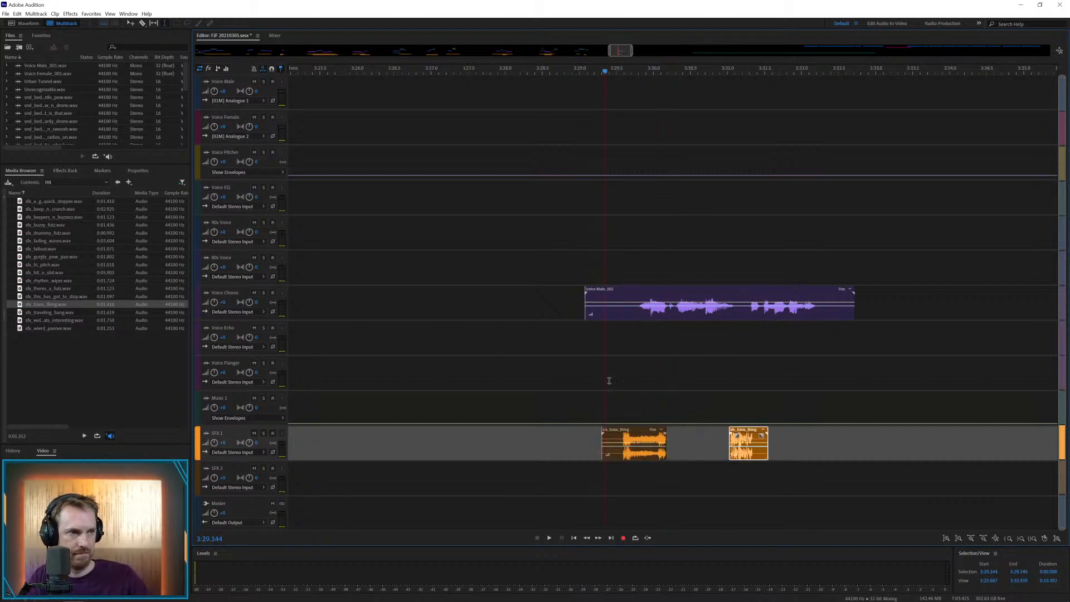
key("space")
Trim the Voice Chorus clip to run from about 3:29.8 to 3:32.2 and cut out its pause at about 3:31.1
left_click(619, 310)
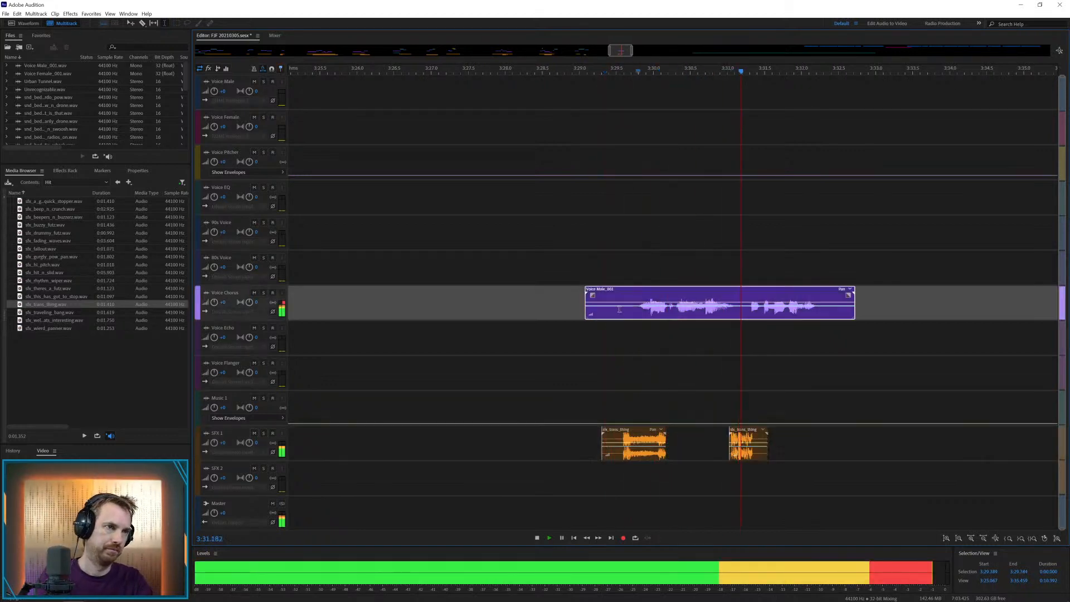
left_click_drag(619, 310, 557, 313)
key("Delete")
left_click_drag(735, 314, 751, 314)
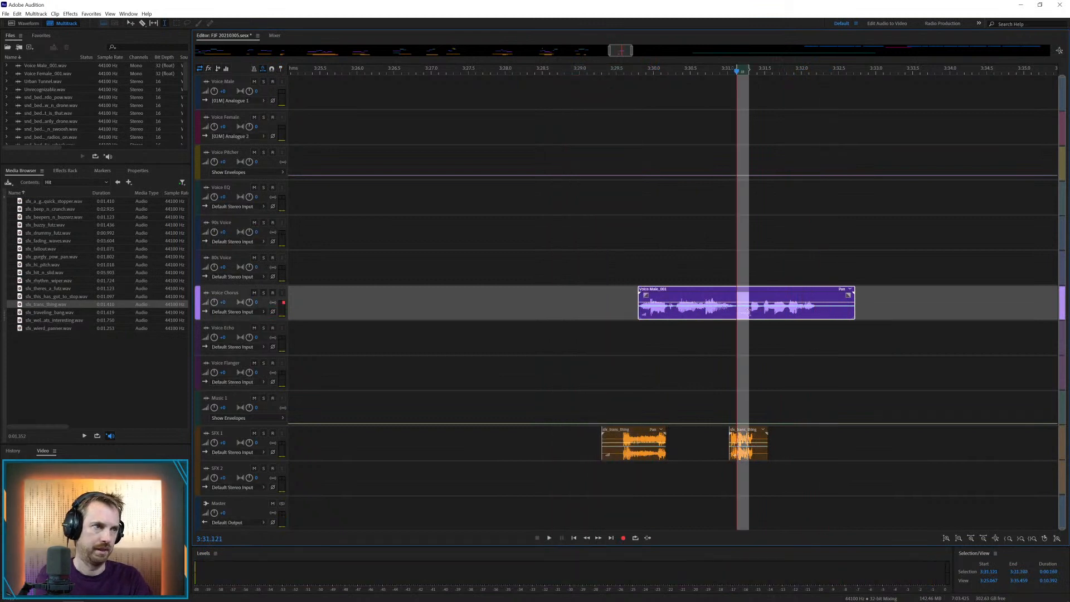
key("Delete")
left_click_drag(816, 315, 906, 315)
key("Delete")
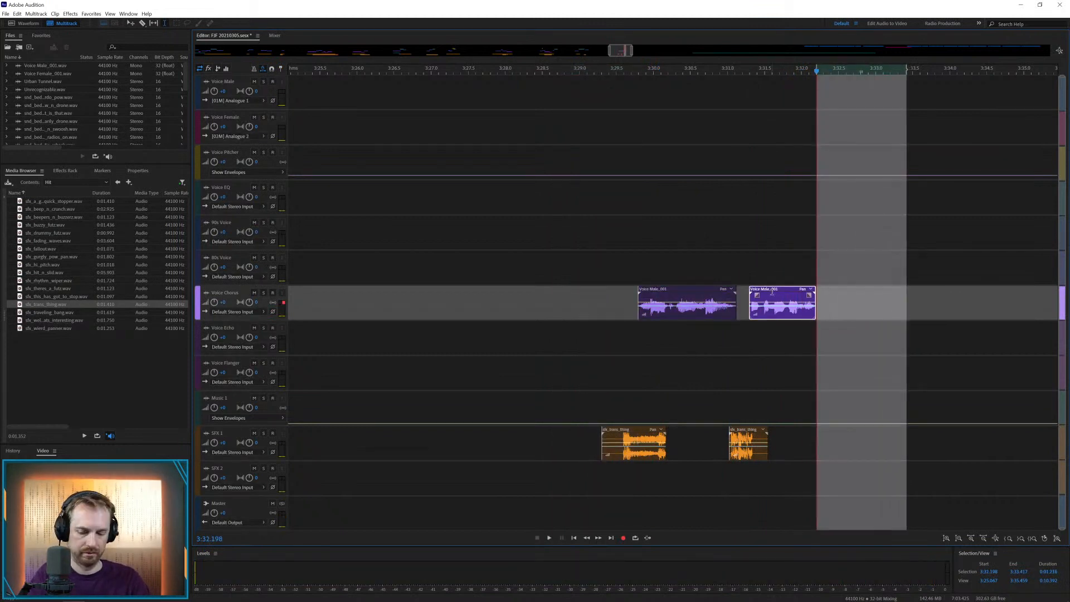
Copy the second Voice Chorus part to Voice Echo, move the original to Voice EQ at the same time and play both layers
left_click_drag(774, 292, 775, 342)
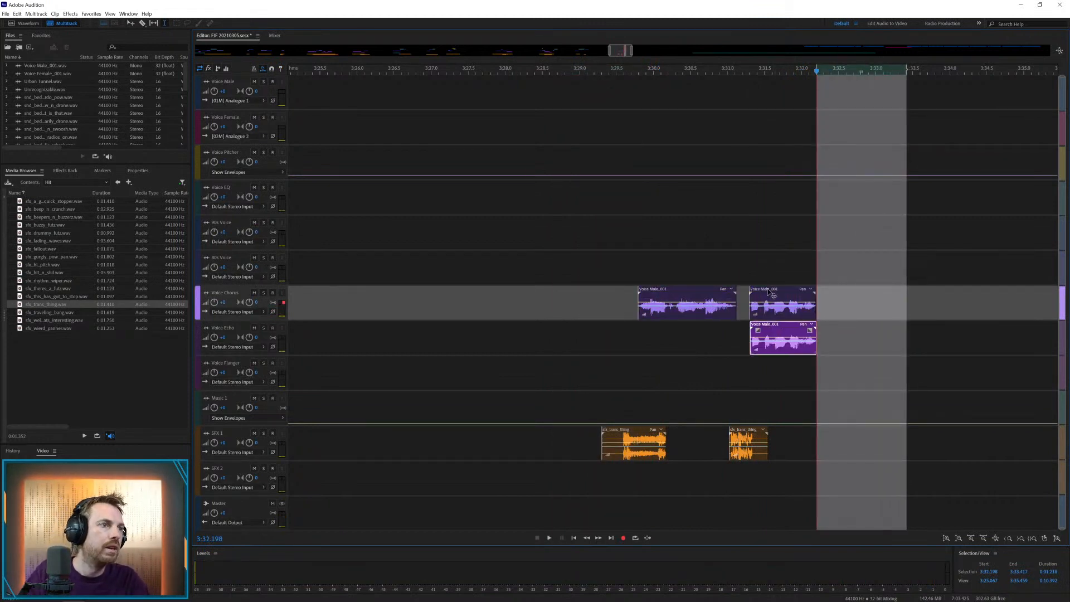
left_click_drag(771, 293, 771, 188)
left_click(726, 211)
key("space")
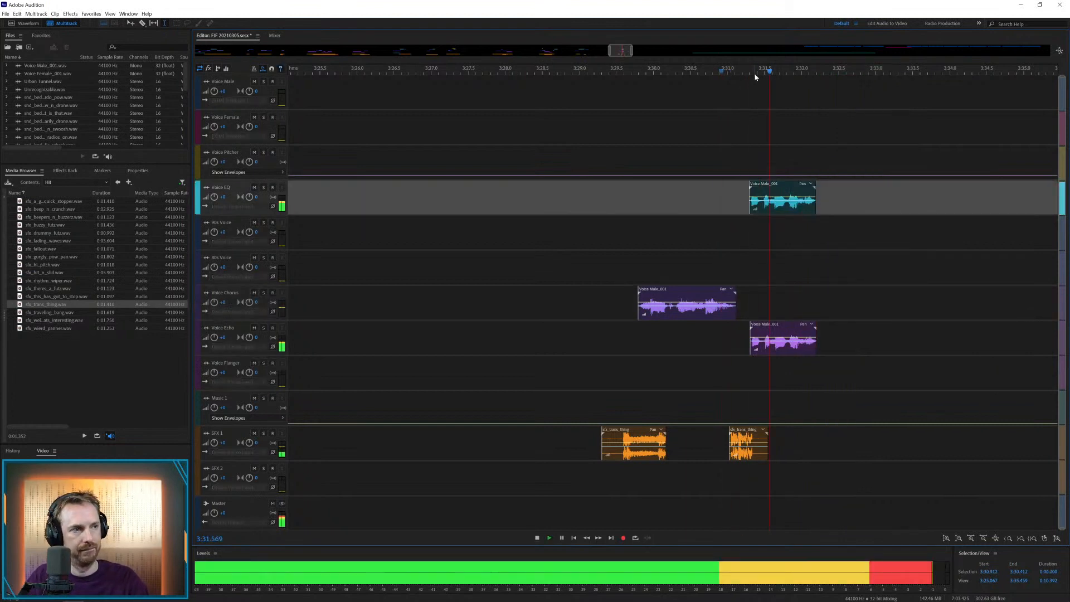
key("space")
left_click(762, 205)
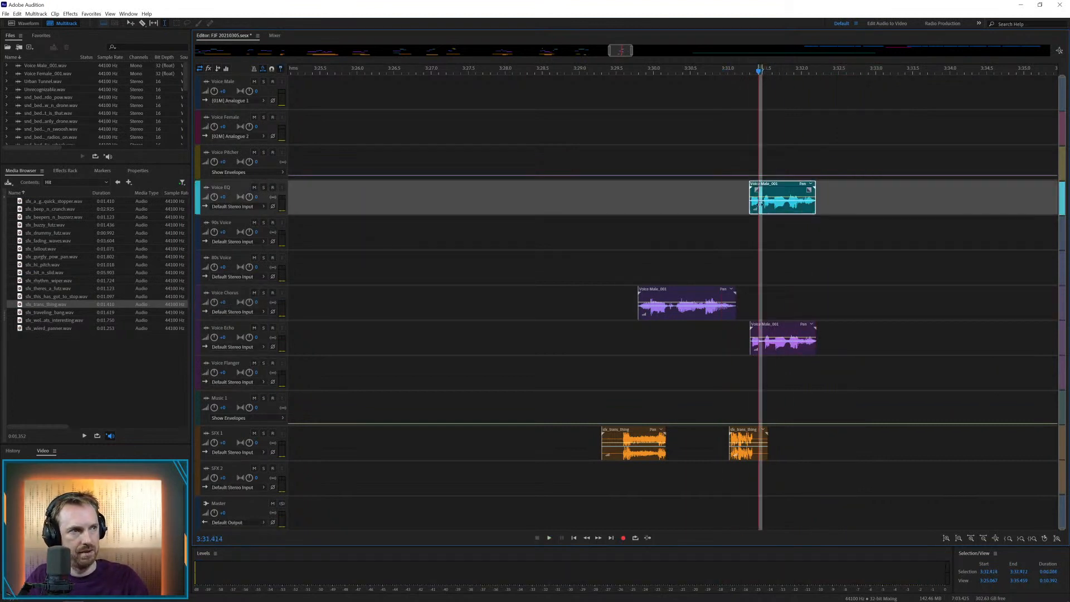
left_click(731, 201)
key("space")
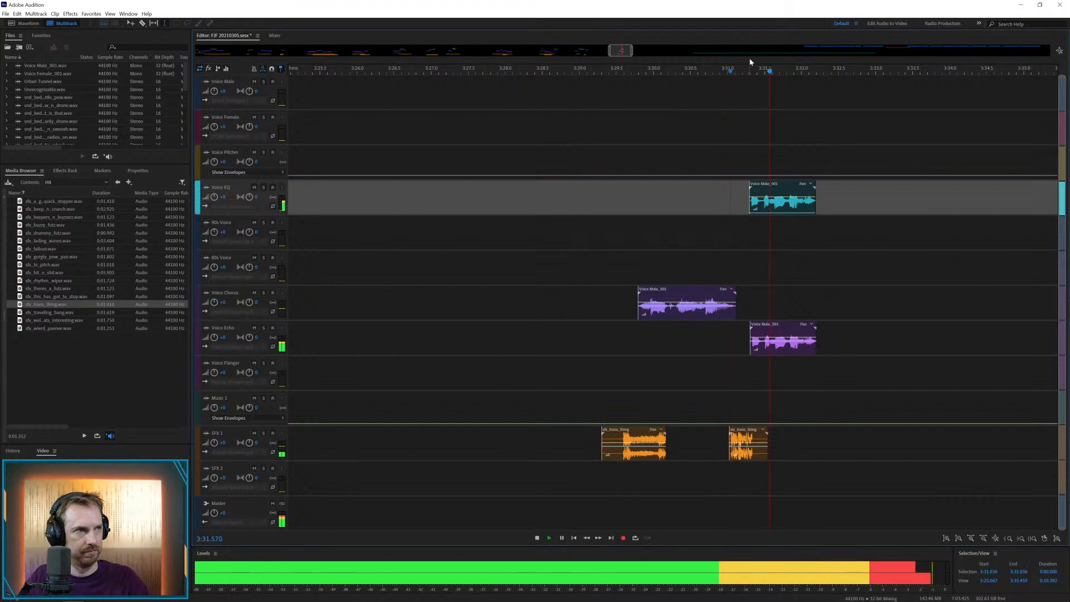
Place the next Voice Male clip on Voice Echo at about 3:44.5, play it and move the Blue Inspiration music to about 4:23
scroll(751, 72, "down", 12)
key("space")
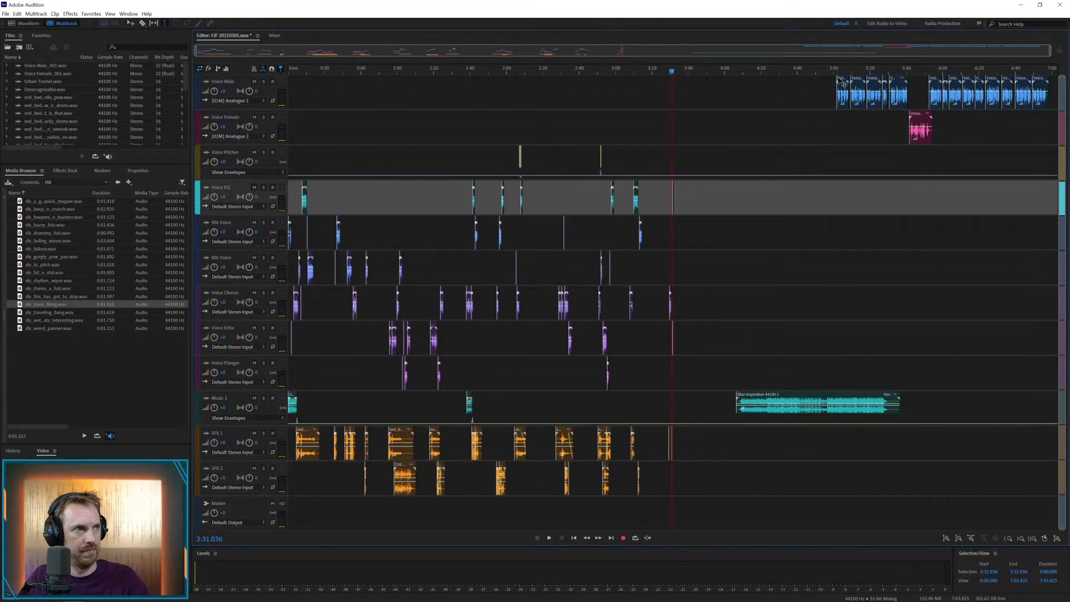
left_click_drag(842, 98, 701, 344)
left_click(695, 312)
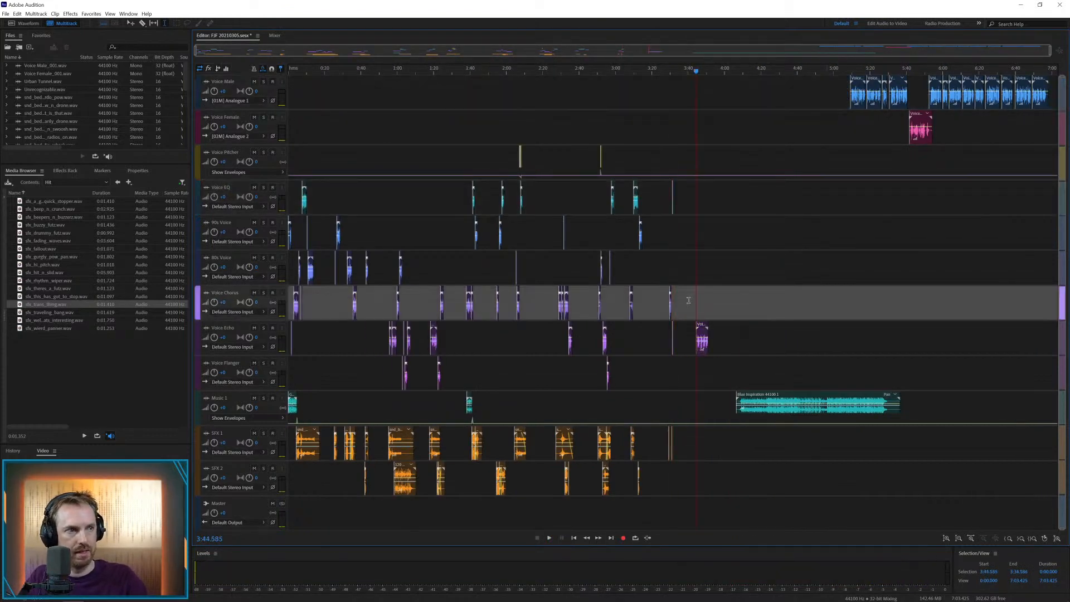
key("space")
scroll(725, 66, "up", 3)
scroll(724, 65, "up", 1)
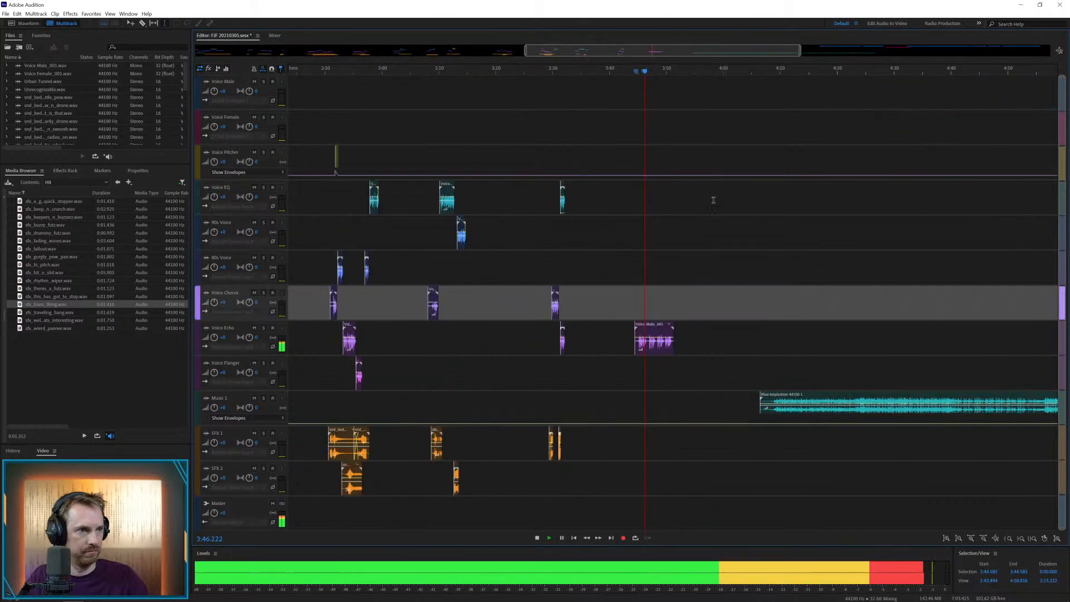
left_click_drag(785, 399, 880, 399)
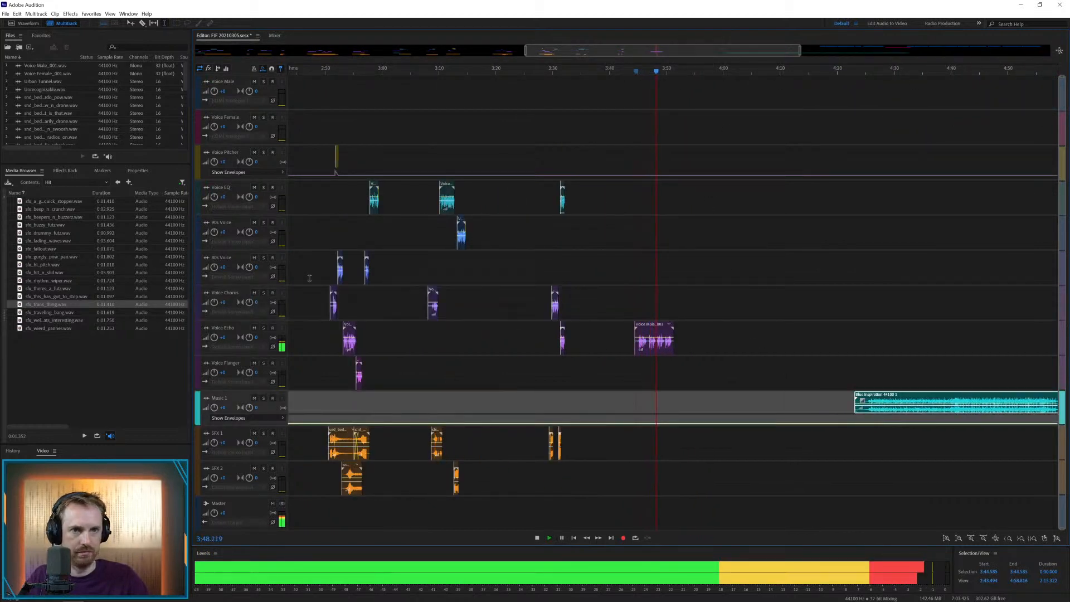
Place the traveling_bang hit effect on SFX 1 at about 3:44.5 and open the Rewind effects folder
left_click_drag(50, 312, 641, 444)
left_click(117, 183)
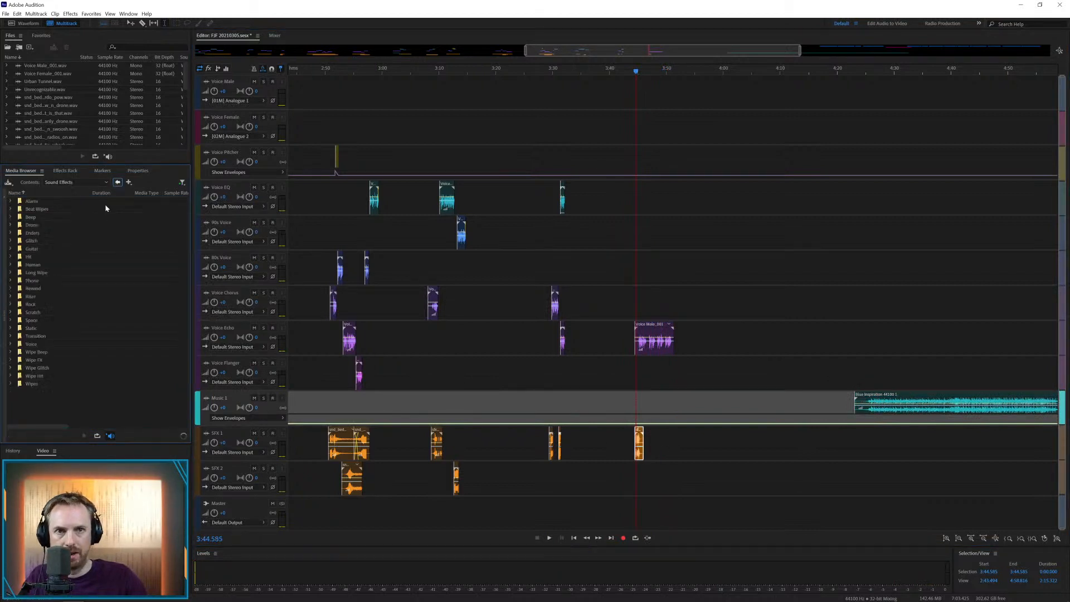
double_click(46, 289)
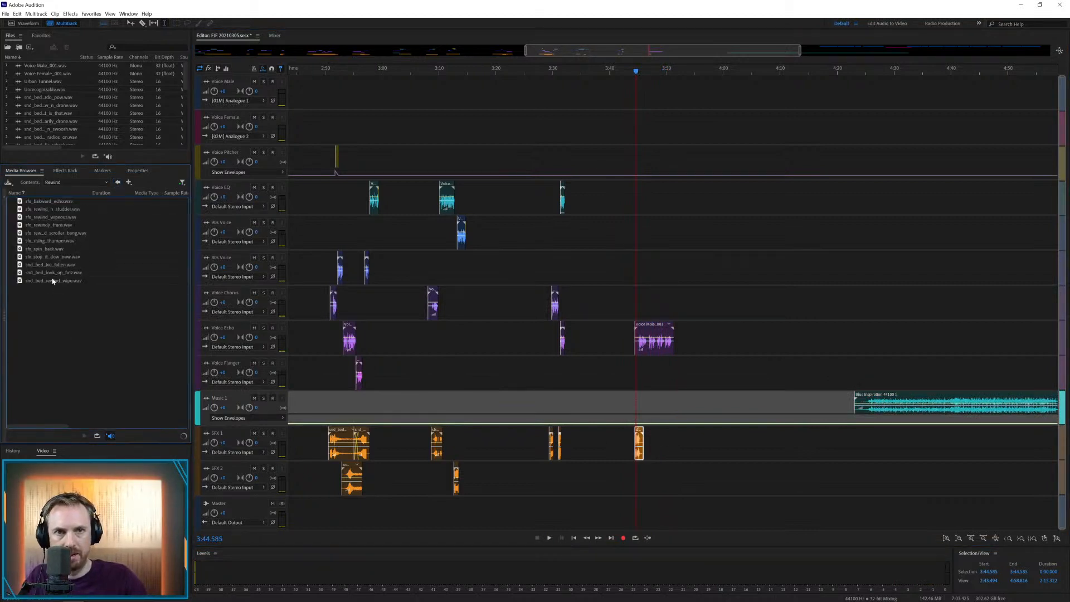
Place the look_up bed on SFX 2 at about 3:43.7, move the SFX 1 hit to about 3:47.3 and play the section
left_click_drag(56, 273, 339, 336)
mouse_move(645, 472)
left_mouse_down()
mouse_move(653, 477)
mouse_move(618, 462)
mouse_move(633, 469)
left_mouse_up()
left_click_drag(636, 424, 654, 425)
key("space")
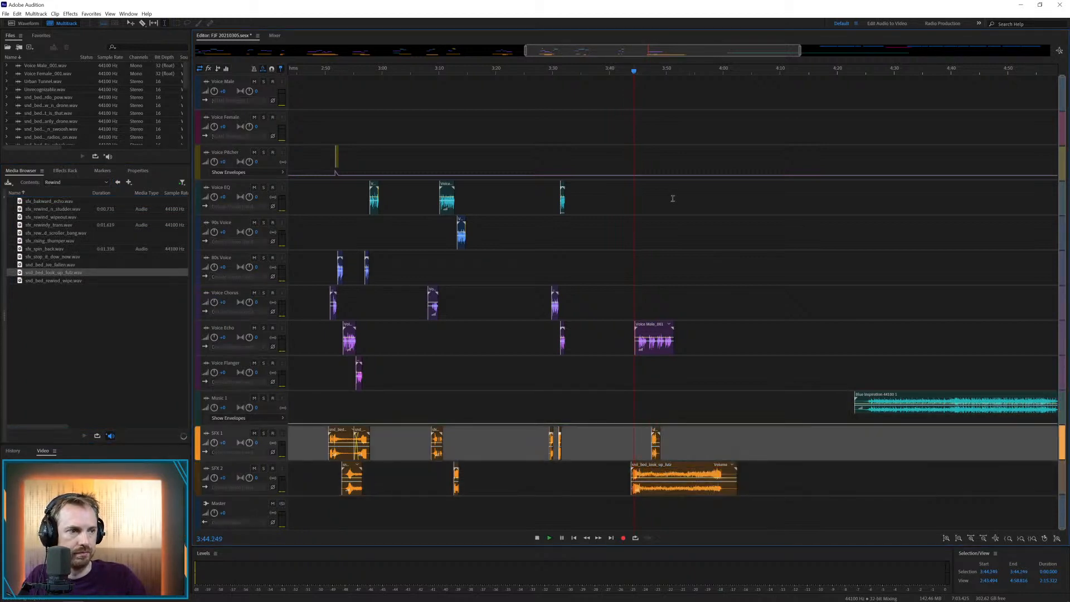
scroll(665, 72, "up", 3)
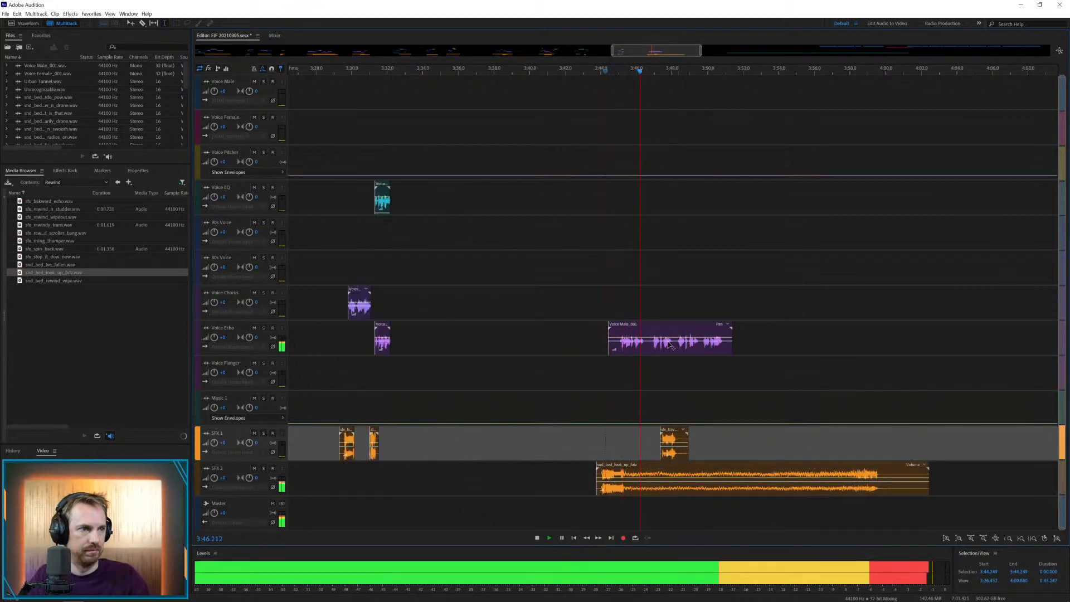
Cut the pauses from the Voice Echo clip and close up its four parts across Voice Echo, Voice EQ and Voice Chorus, the last at about 3:48.5
key("space")
left_click_drag(646, 341, 671, 333)
key("Delete")
left_click(665, 373)
key("Delete")
key("Delete")
left_click(668, 233)
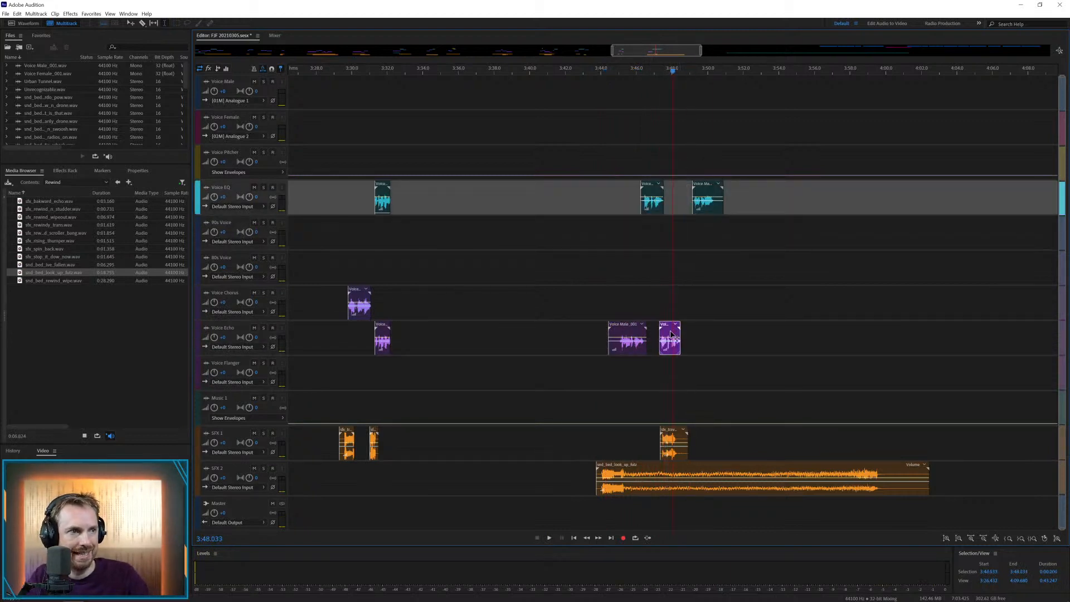
left_click_drag(695, 201, 683, 305)
Park the SFX 1 hit at about 4:00.7 and shorten the look_up bed by cutting about 3:49.1–3:57.7 and overlapping its ending from about 3:45.7
left_click_drag(672, 437, 908, 437)
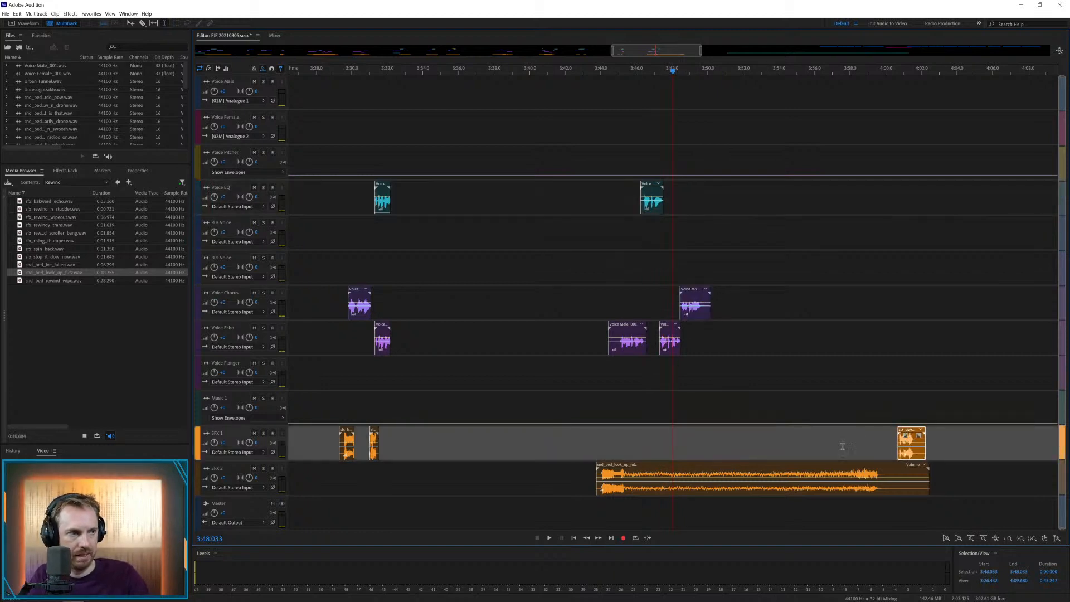
left_click_drag(844, 469, 691, 469)
key("Delete")
left_click(753, 456)
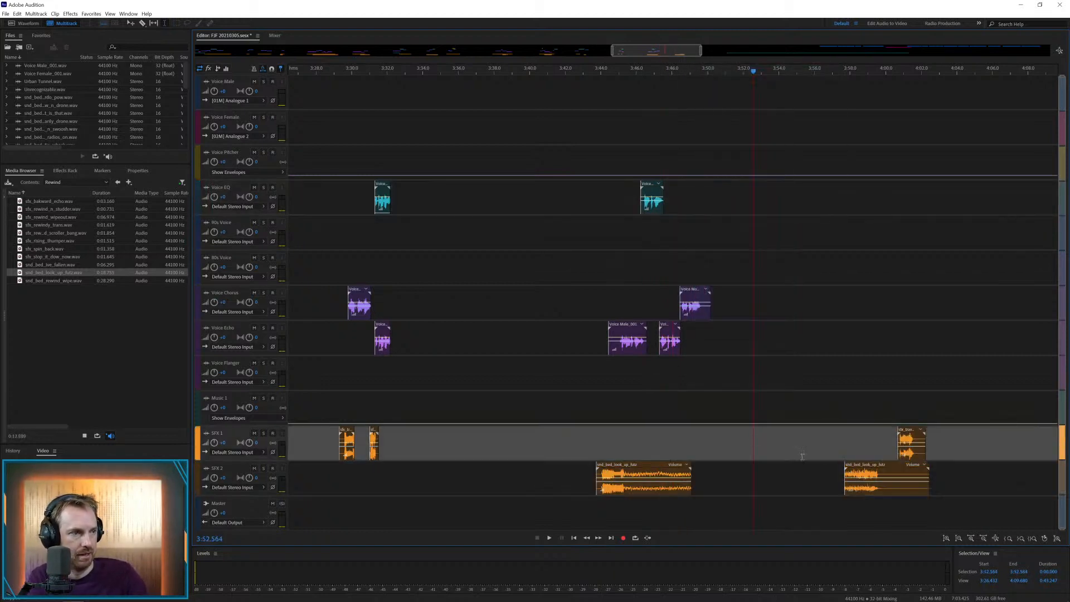
left_click_drag(852, 469, 620, 471)
left_click(603, 447)
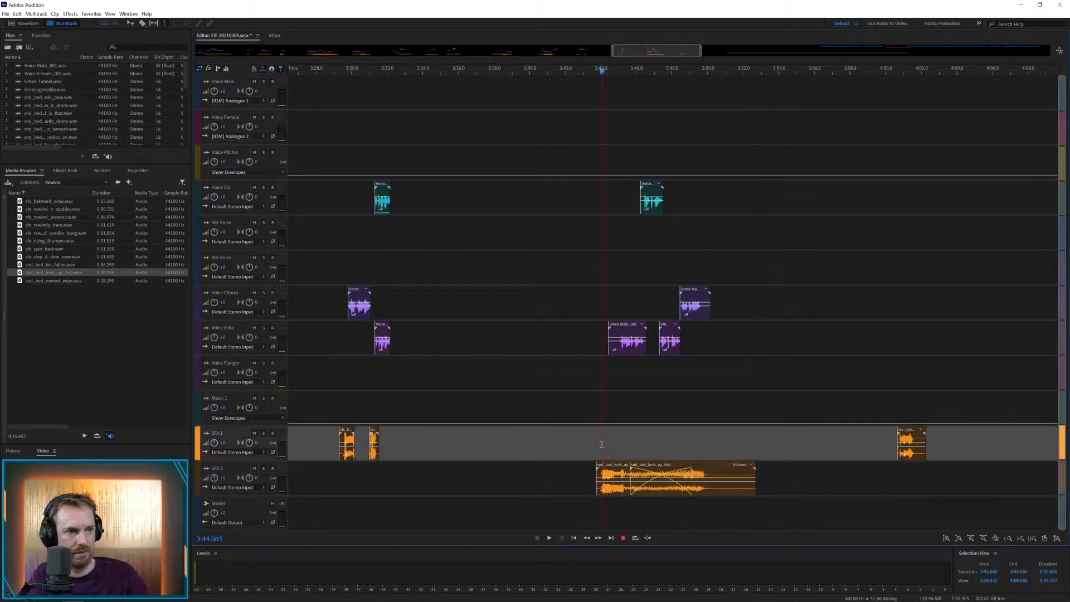
Move the SFX 1 hit to about 3:52.6 and the look_up bed's ending on SFX 2 to about 3:44.9, playing the transition
key("space")
left_click_drag(913, 451, 771, 453)
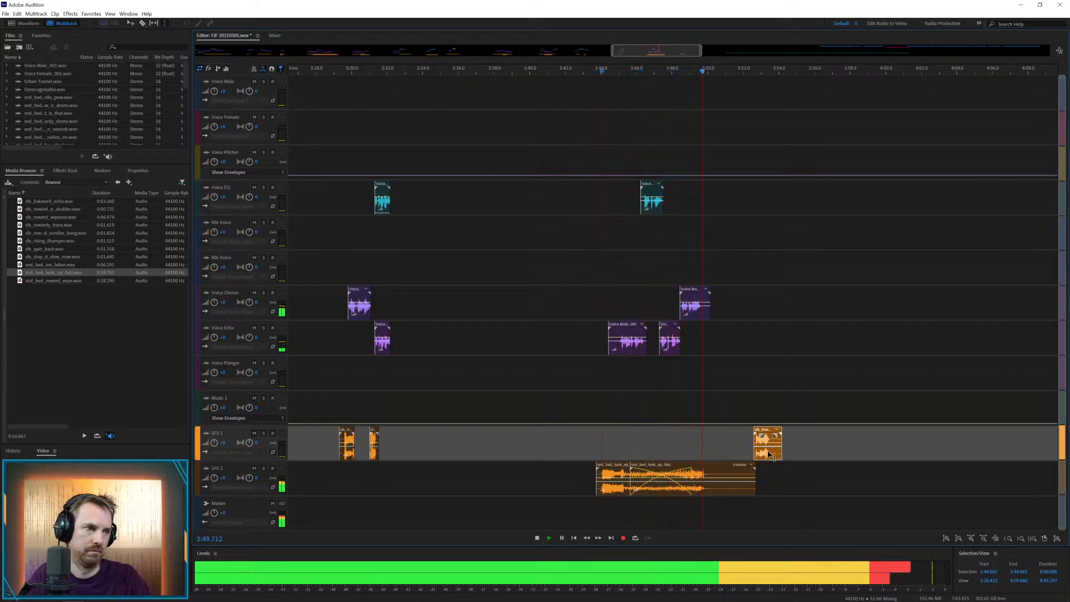
key("space")
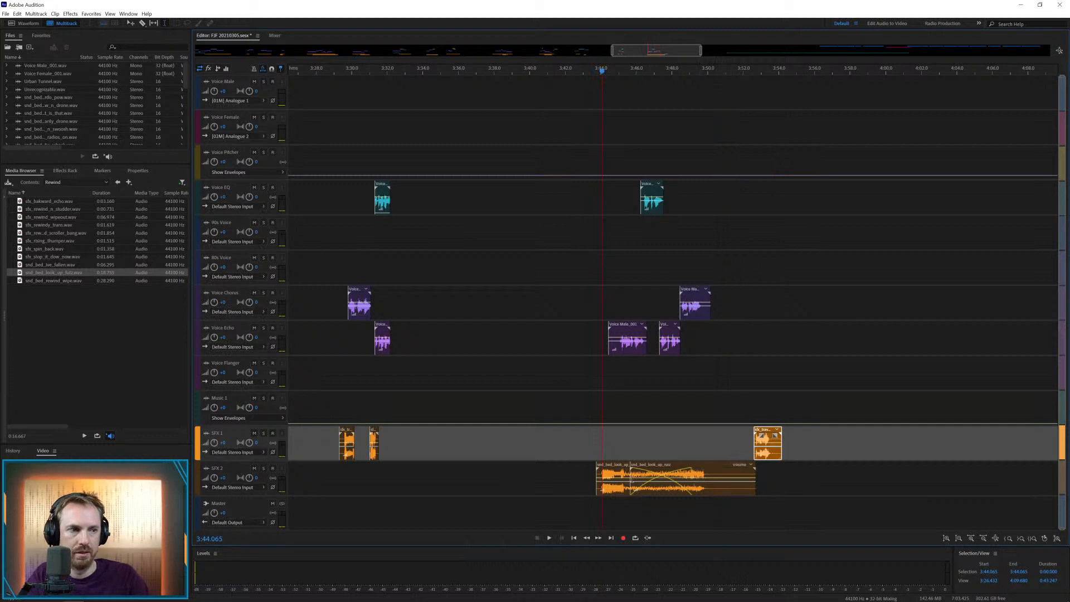
left_click(634, 475)
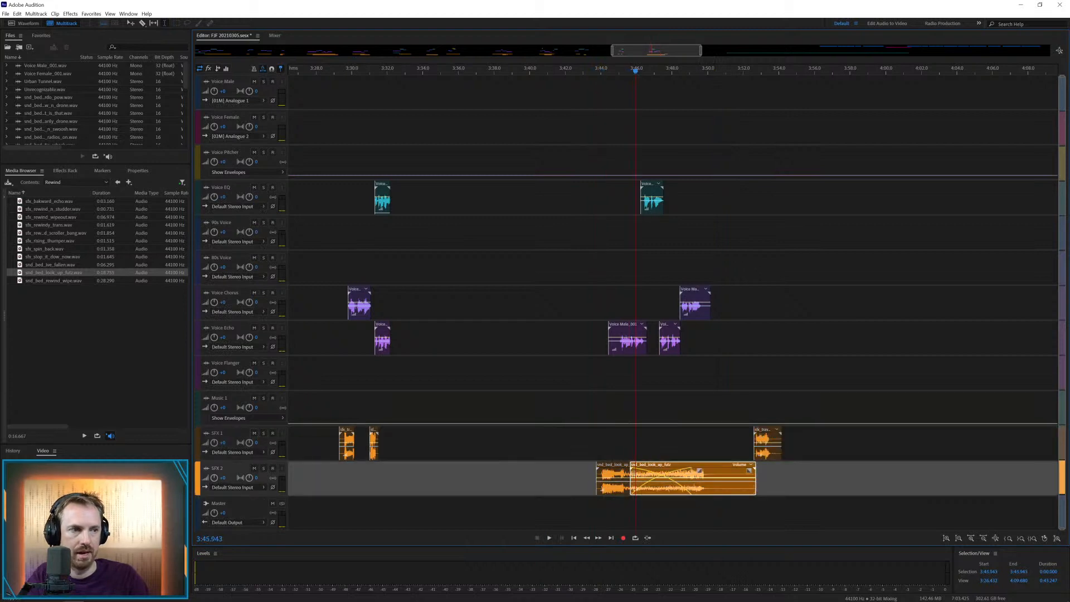
left_click_drag(631, 475, 633, 465)
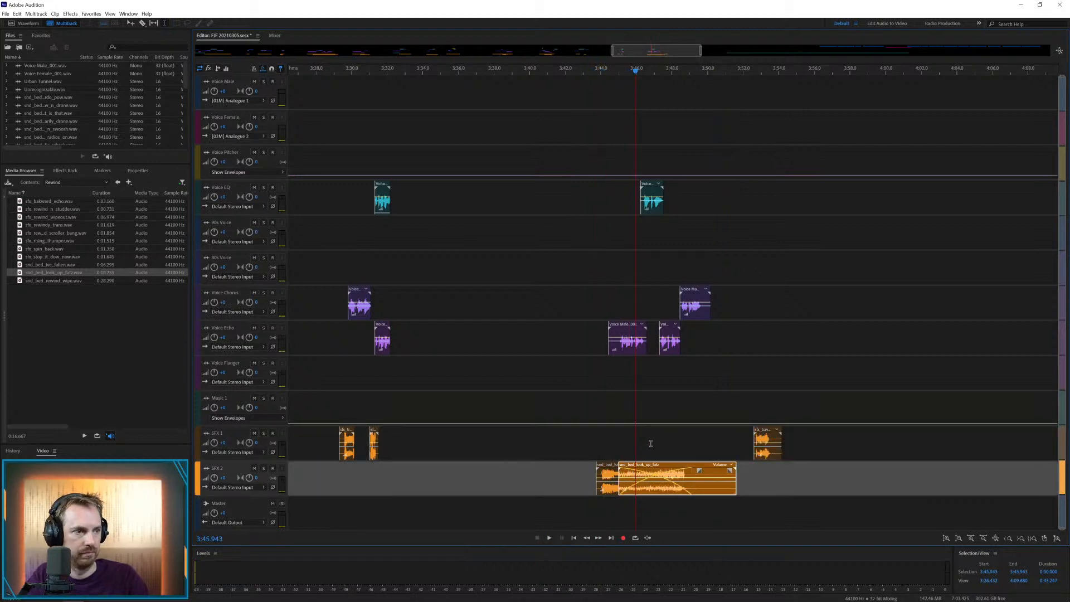
left_click(661, 443)
key("space")
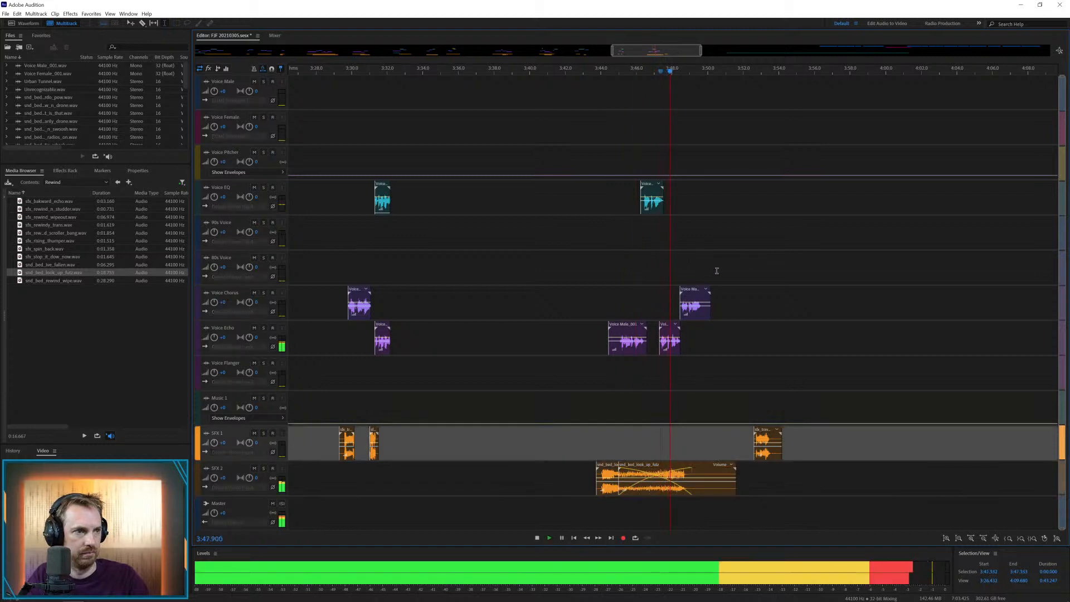
key("space")
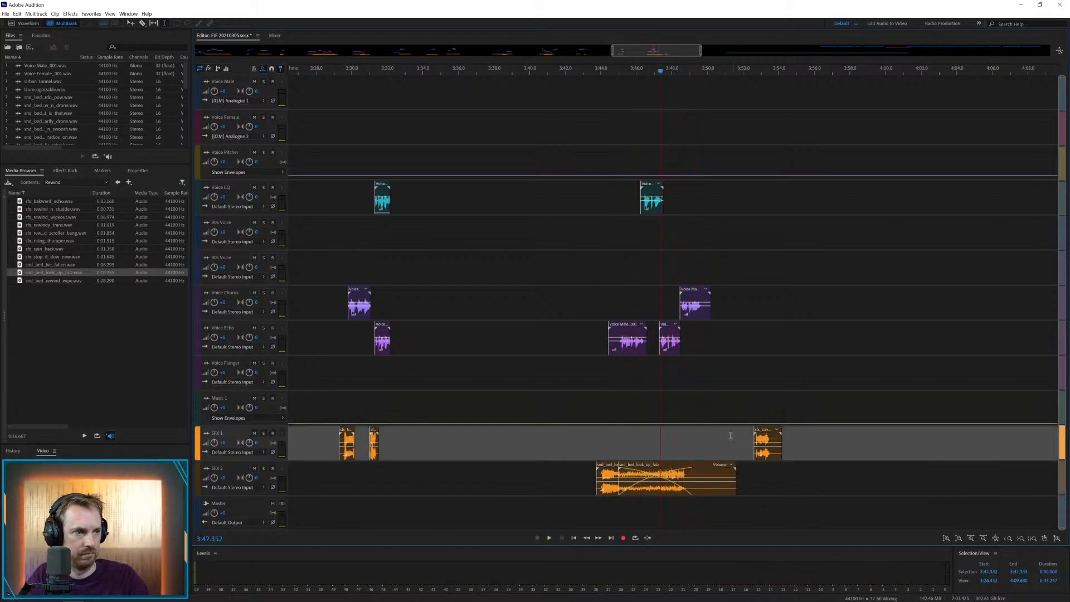
left_click(698, 470)
key("space")
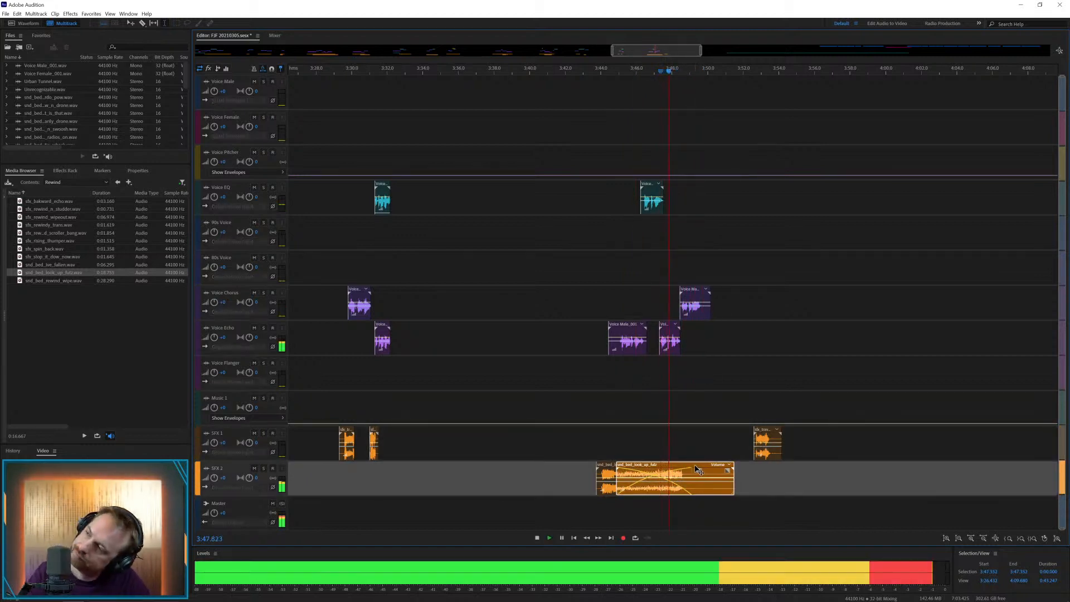
key("space")
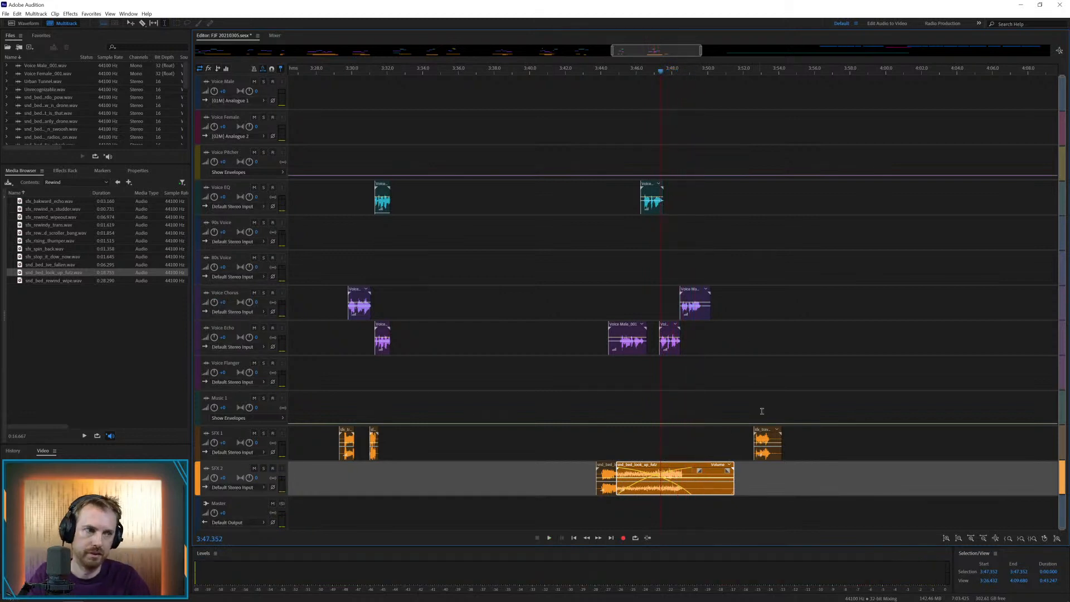
Move the SFX 1 hit to Music 1 at about 4:06.2 and the first Voice Male clip to Voice Flanger at about 4:03, playing them
left_click_drag(766, 442, 975, 405)
key("backslash")
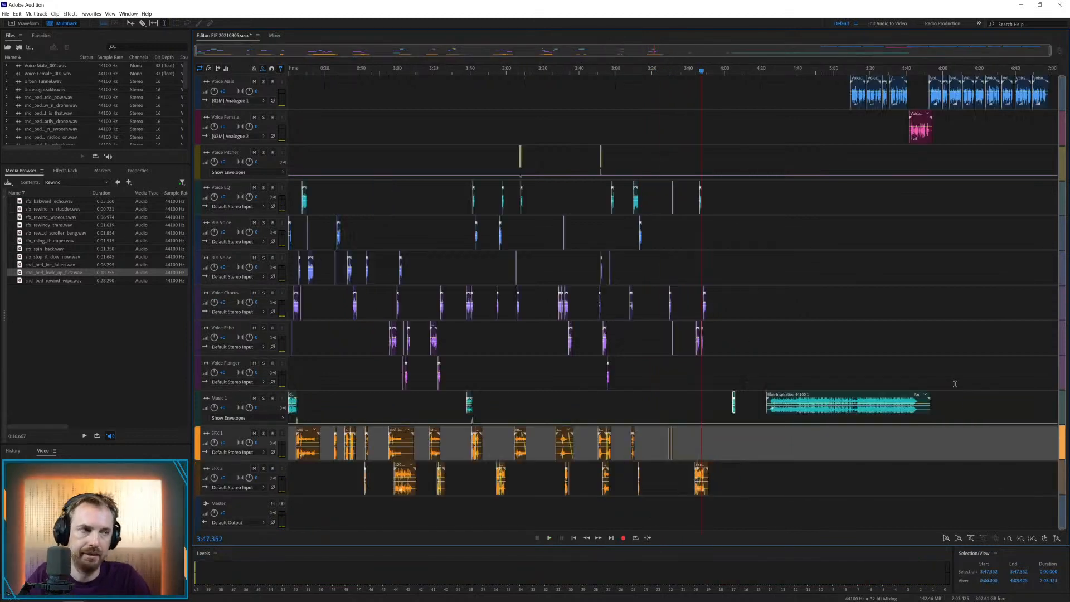
left_click_drag(859, 80, 740, 360)
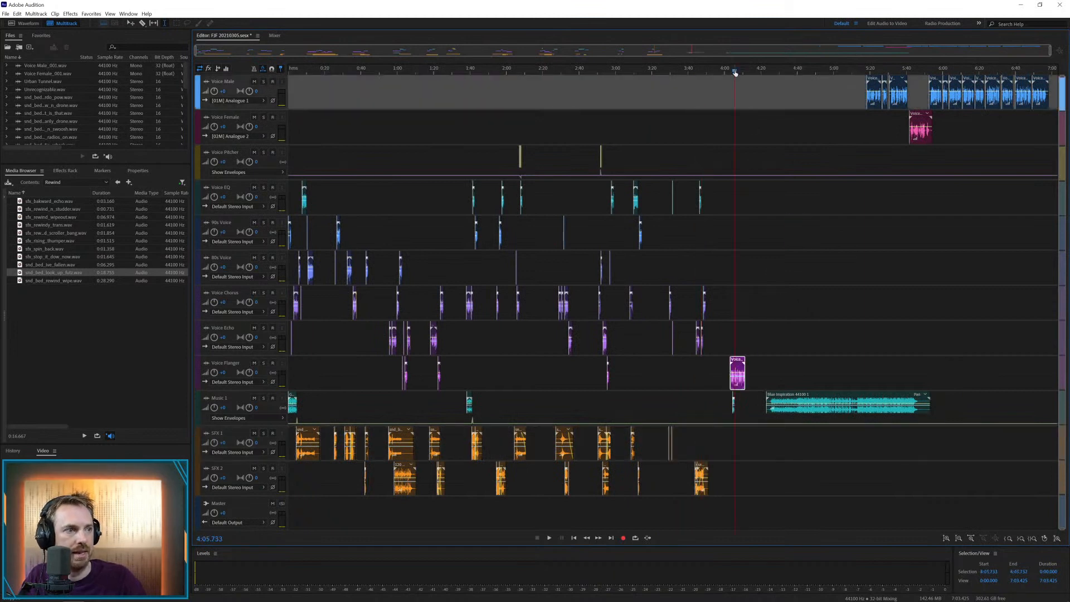
scroll(734, 72, "up", 5)
key("space")
scroll(753, 72, "down", 1)
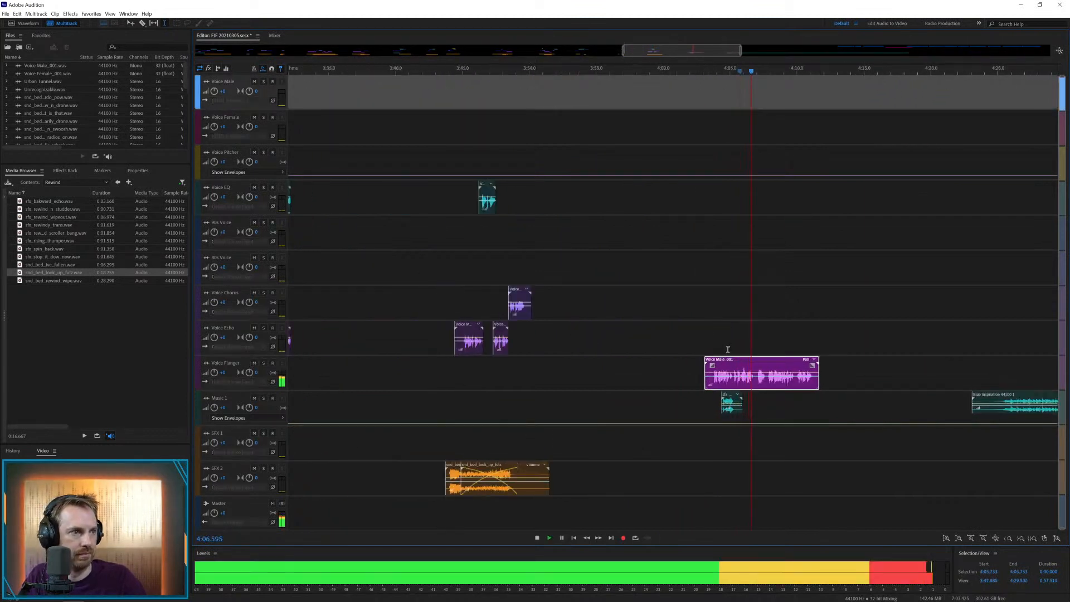
left_click(736, 400)
left_click_drag(739, 400, 759, 390)
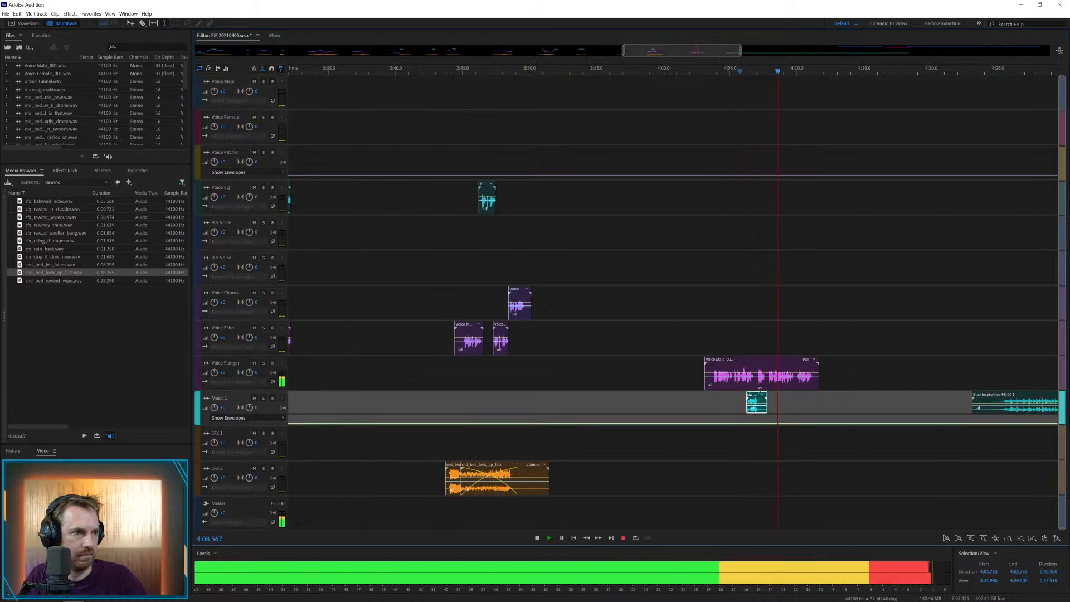
key("space")
Audition the Blue Inspiration music under the voice on SFX 1 from about 4:00.6 and delete it from the session
left_click_drag(1003, 399, 702, 434)
left_click(704, 412)
key("space")
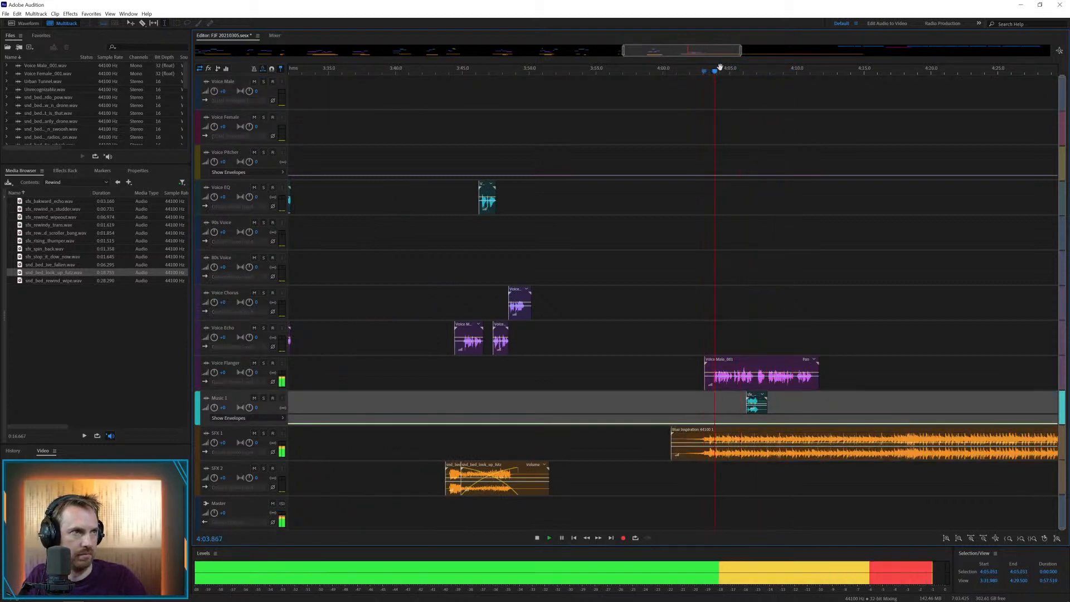
scroll(721, 71, "up", 3)
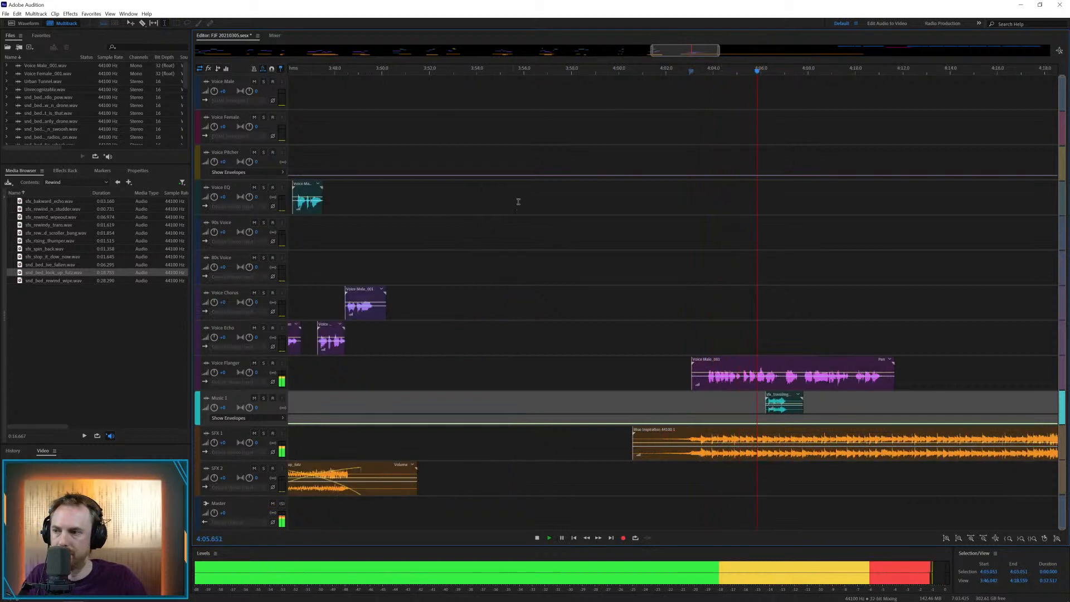
key("space")
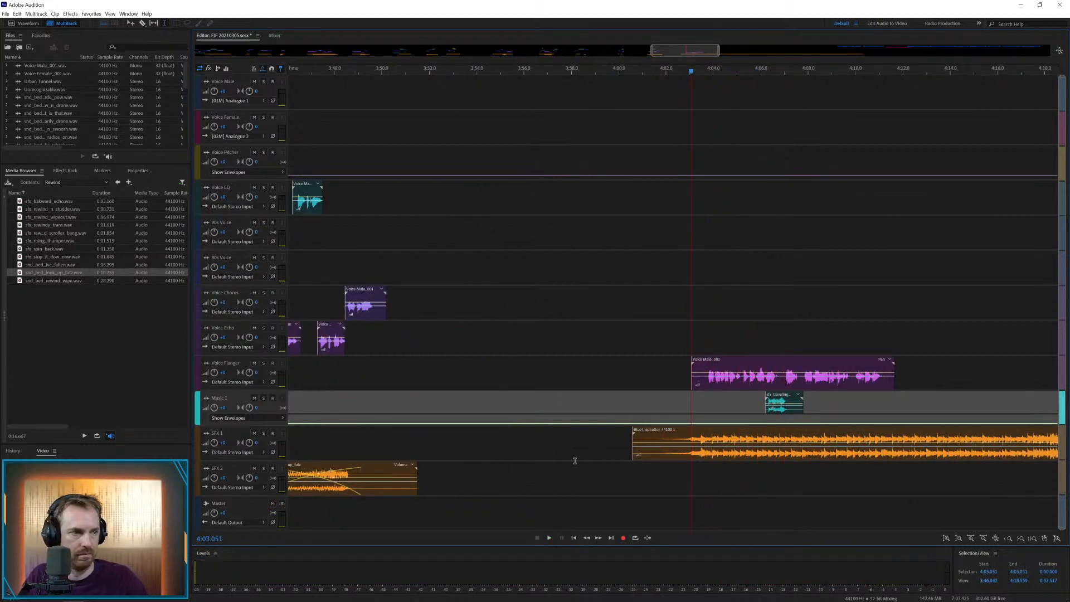
left_click(700, 432)
key("Delete")
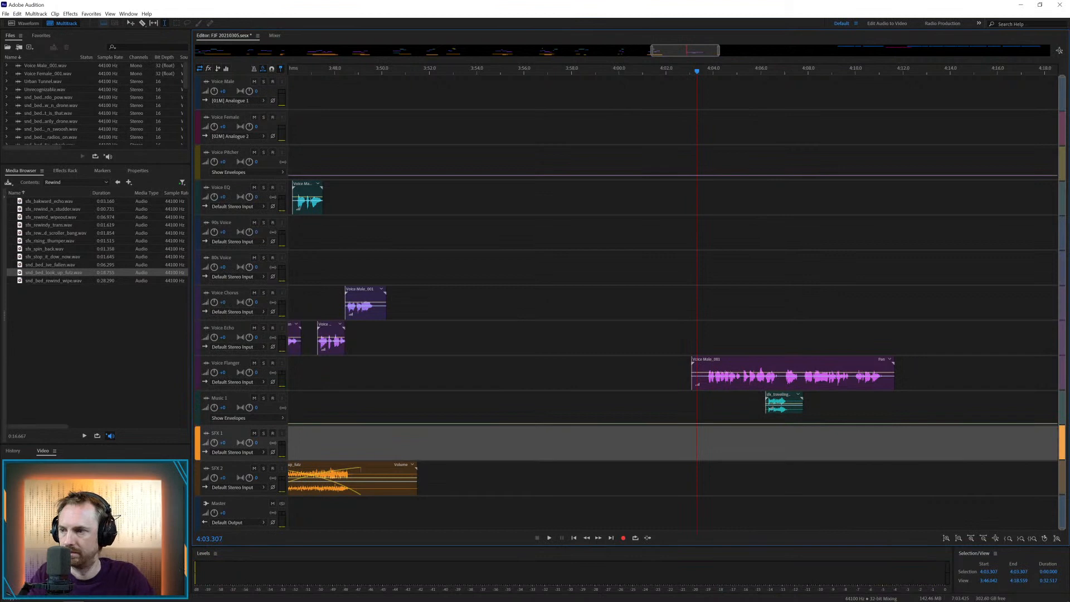
Place the Rango and Me music on SFX 1 at about 4:03.7 and move the Music 1 hit to about 4:05.9
left_click_drag(3, 346, 734, 433)
key("space")
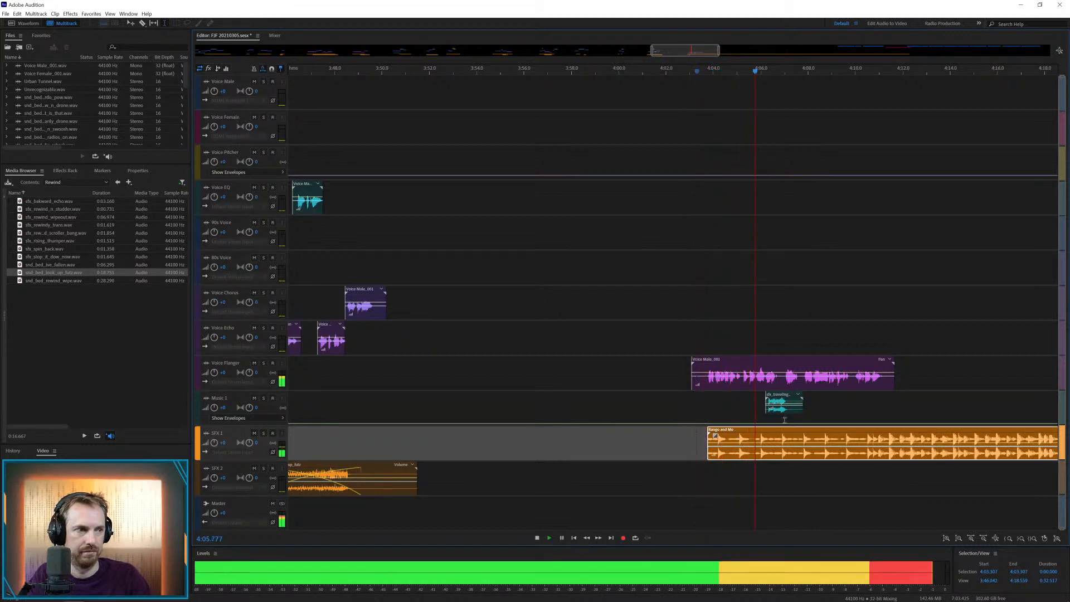
key("space")
left_click_drag(784, 401, 776, 401)
left_click(751, 396)
key("space")
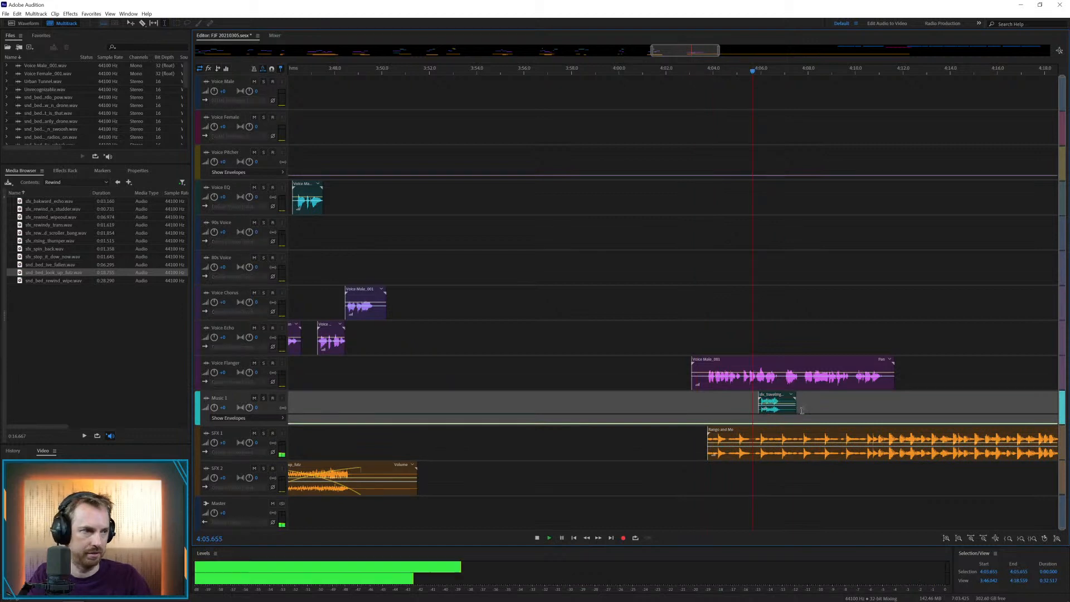
key("space")
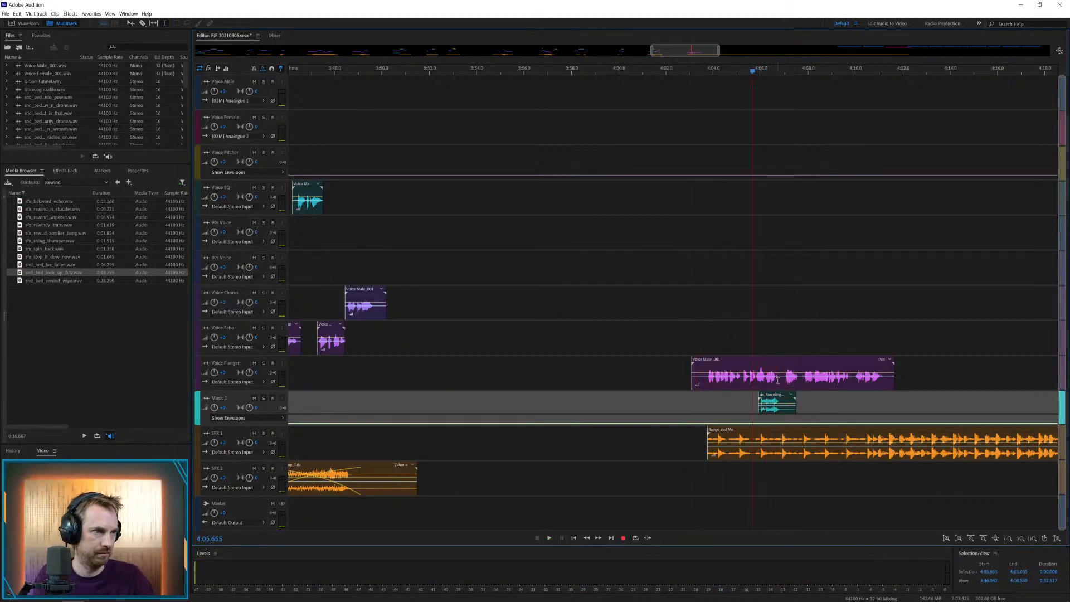
Split the Voice Flanger clip at about 4:06.7 and move its second part to Voice Echo at about 4:06.6, playing the join
key("Delete")
left_click_drag(778, 377, 798, 328)
left_click(762, 341)
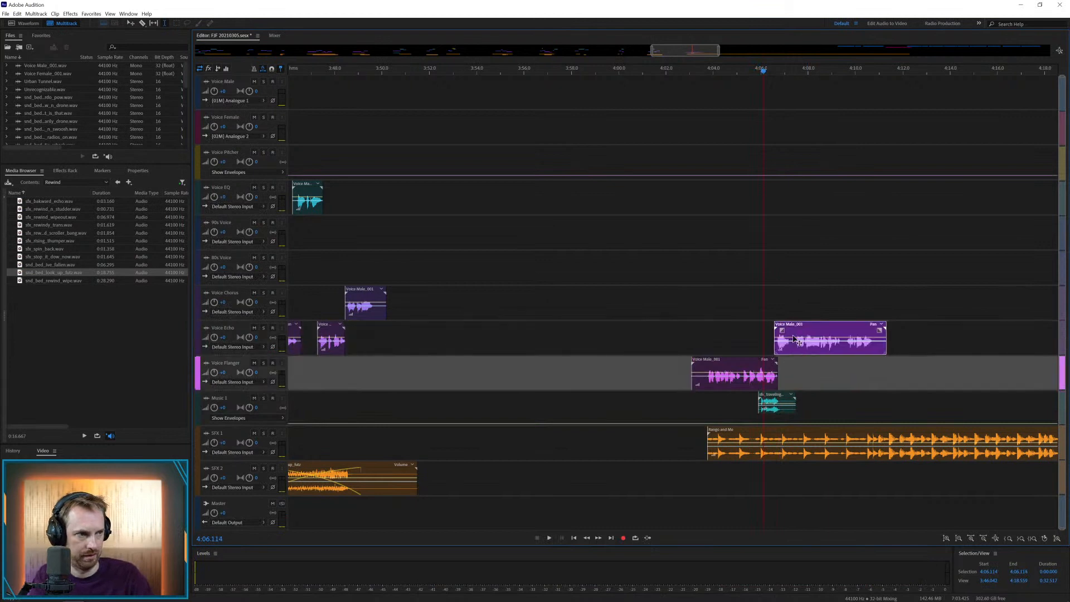
key("space")
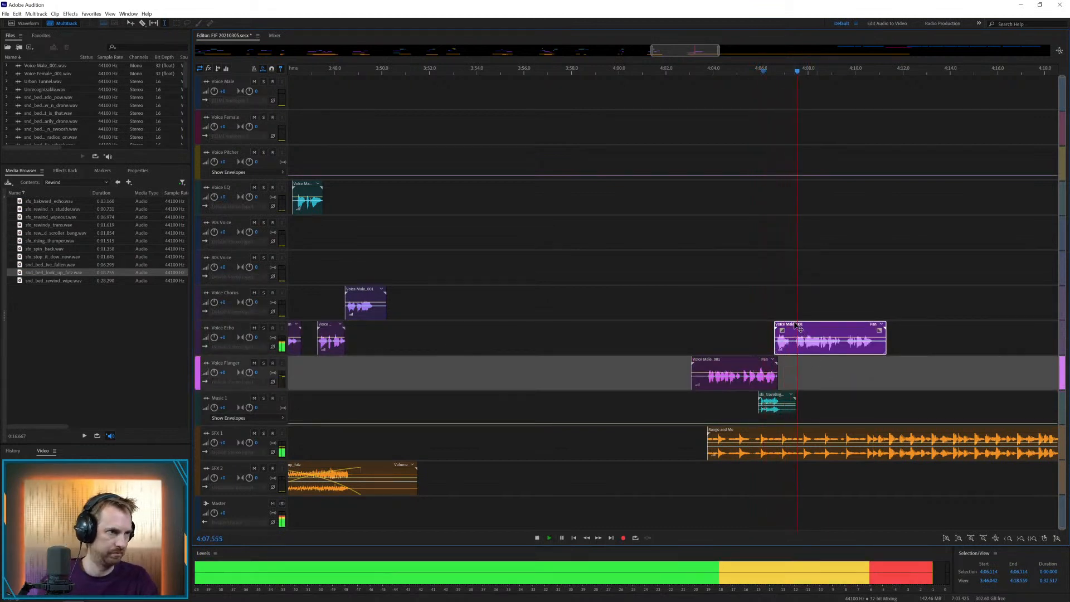
key("space")
Split the new Voice Echo clip into three parts and put the middle one on the track below Voice EQ at about 4:07.4
left_click_drag(792, 345, 815, 226)
key("Delete")
key("Delete")
left_click(820, 372)
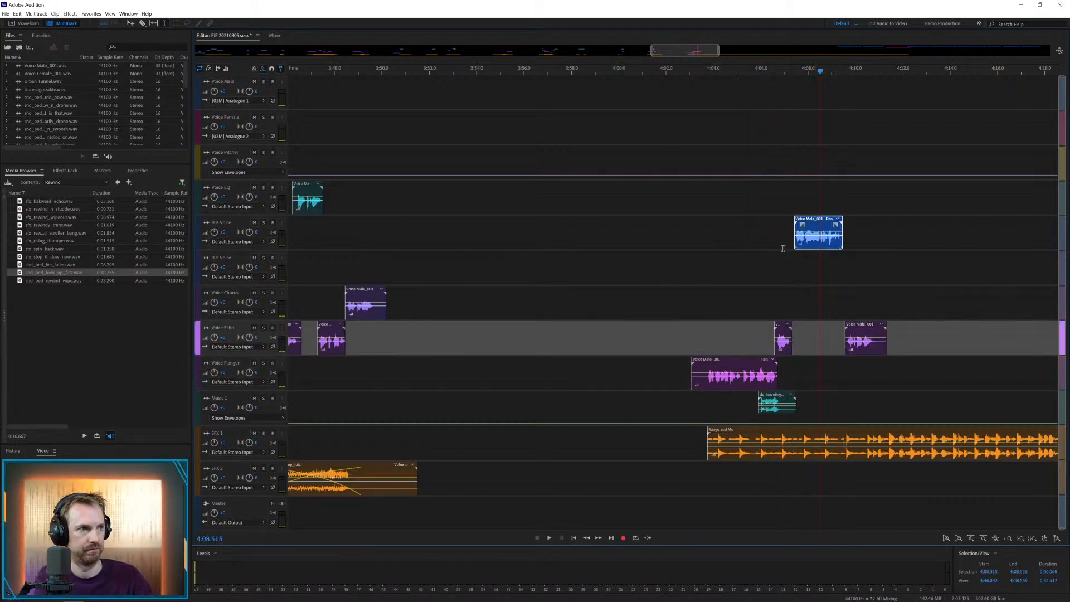
left_click(781, 245)
key("space")
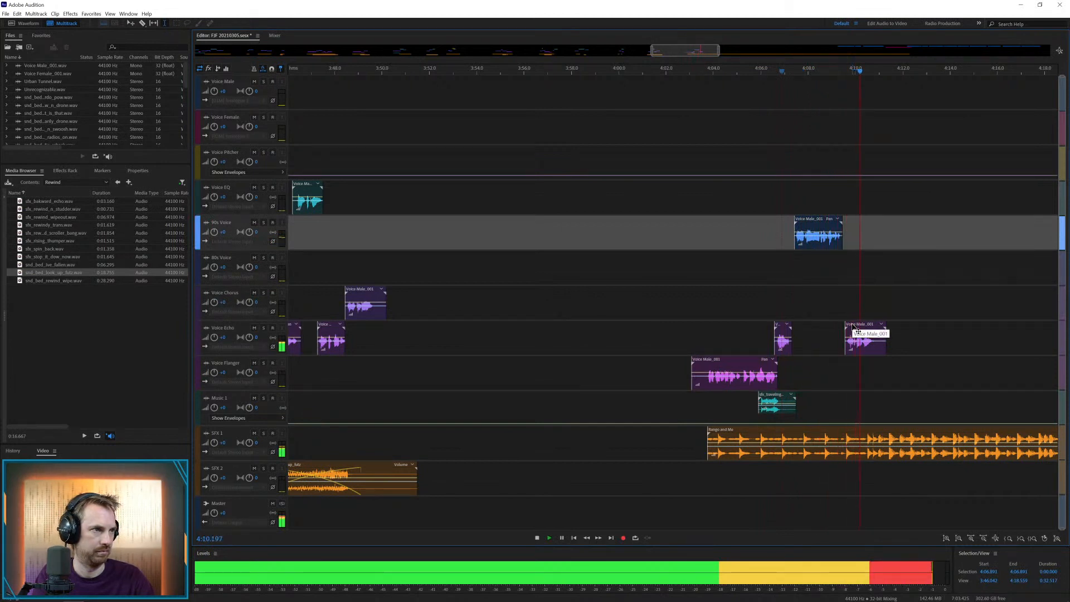
key("space")
Move the last Voice Echo part to about 4:09.3 and play the ending with the music
left_click_drag(852, 325, 846, 326)
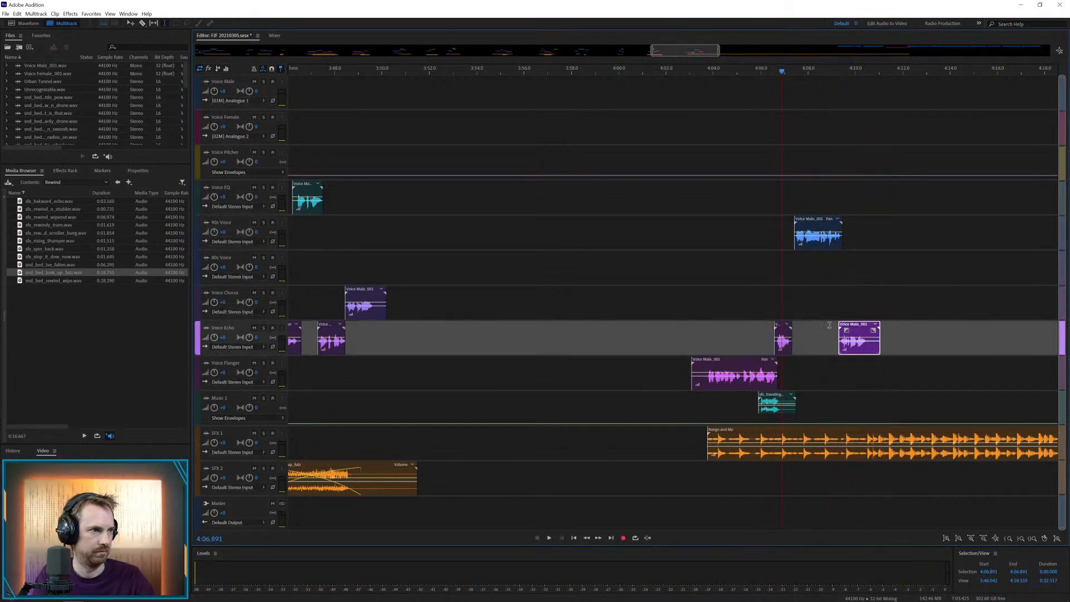
left_click(830, 326)
key("space")
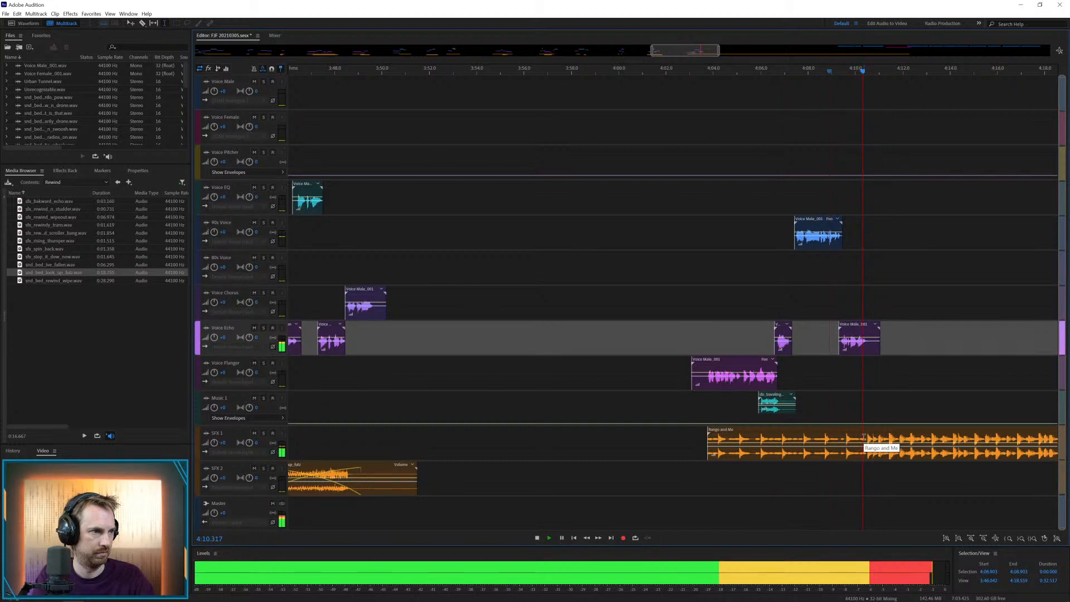
key("space")
Cut about 4:10.2–4:12.5 from Rango and Me, and move its first part to Music 1 and the hit to SFX 2
left_click_drag(860, 437, 914, 437)
key("Delete")
left_click(893, 414)
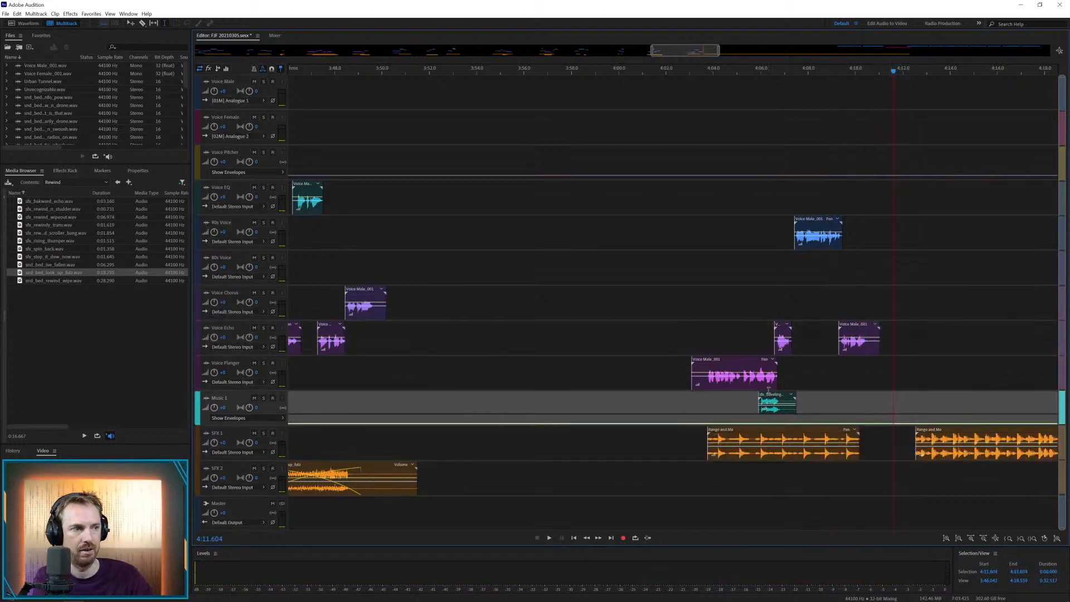
left_click_drag(770, 398, 762, 475)
left_click_drag(763, 430, 776, 415)
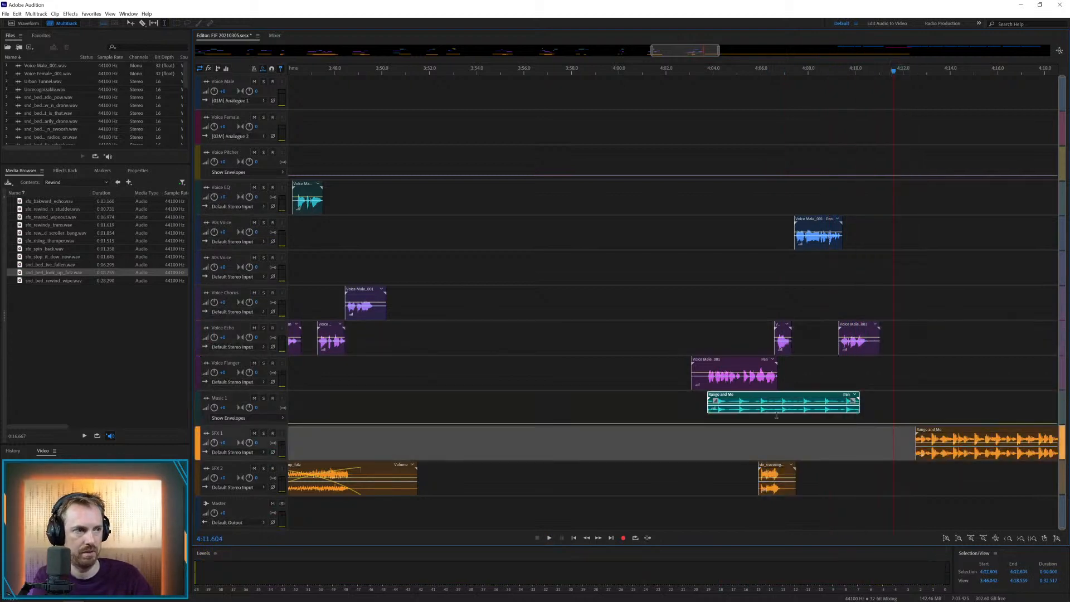
Add a short rise to the Music 1 envelope at about 4:09.7, near the end of the music, and play it
left_click(862, 424)
left_click(816, 440)
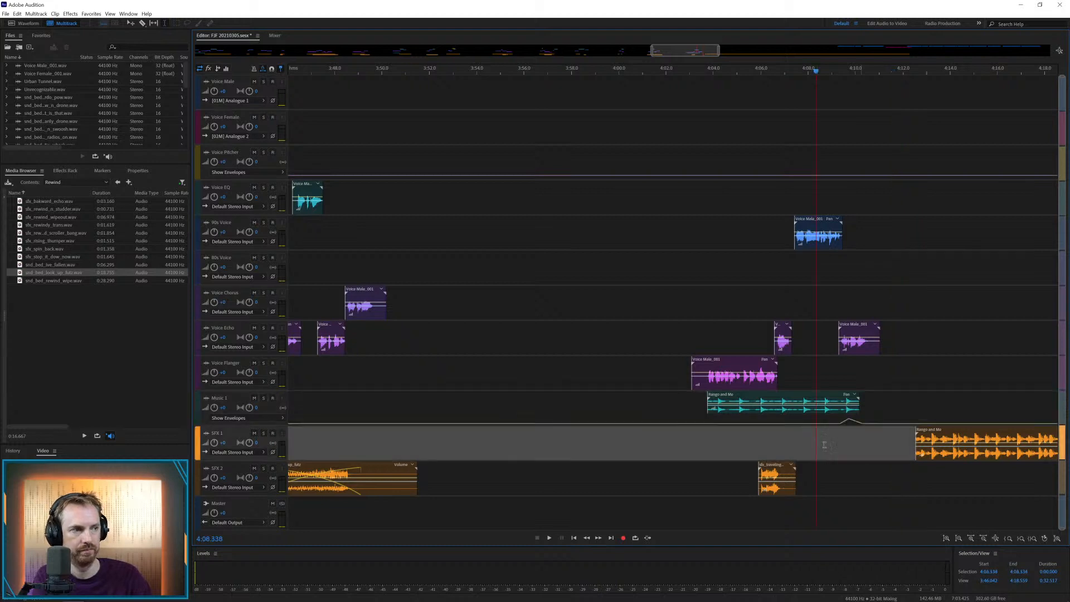
key("space")
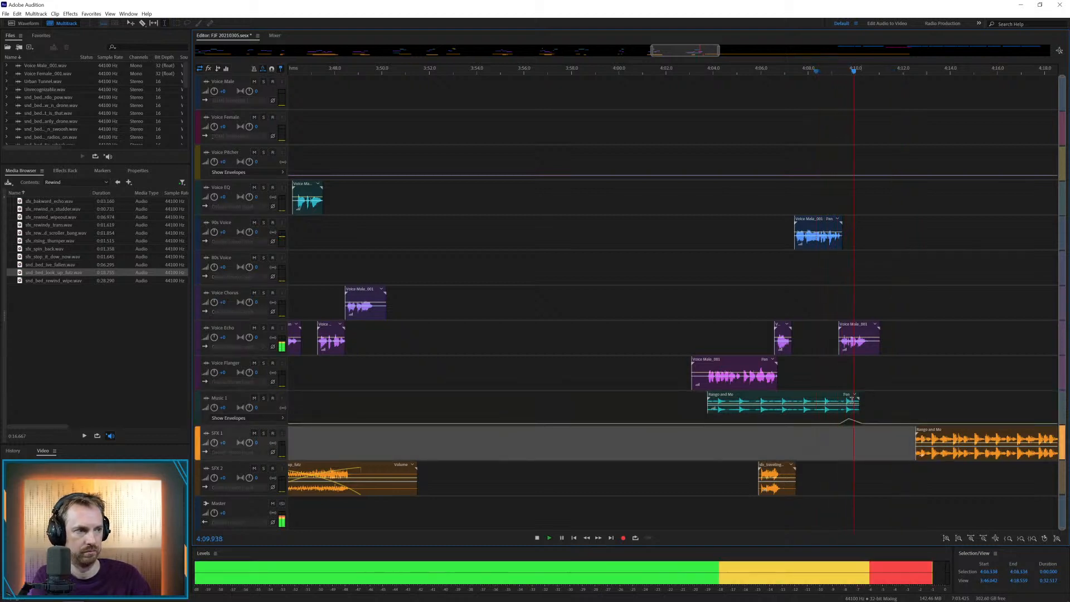
key("space")
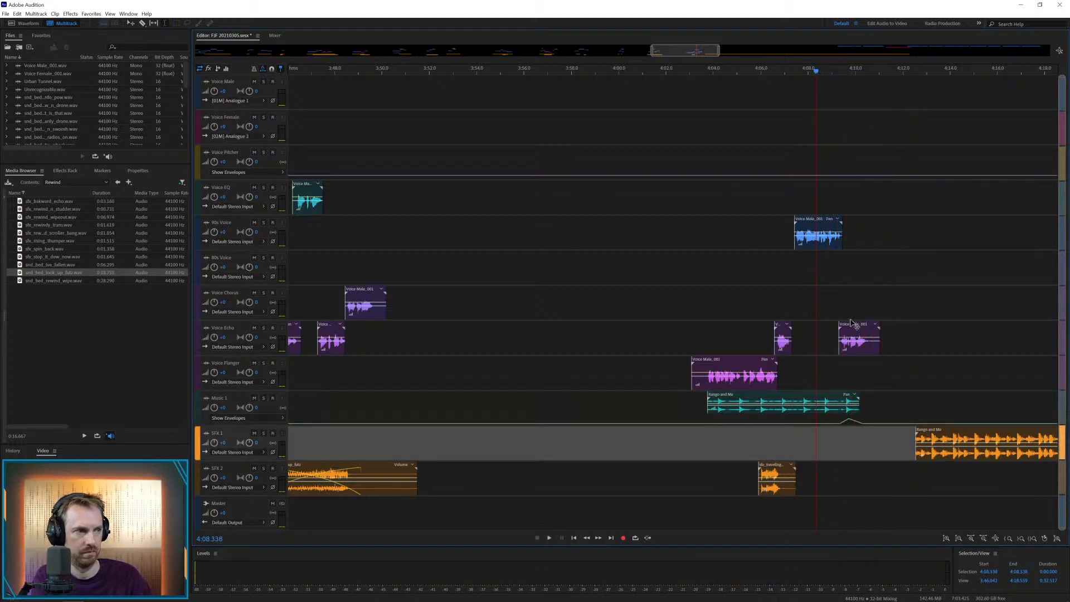
Move the last Voice Echo part to Voice Chorus and delete the leftover Rango and Me clip from SFX 1
left_click_drag(851, 324, 851, 288)
key("space")
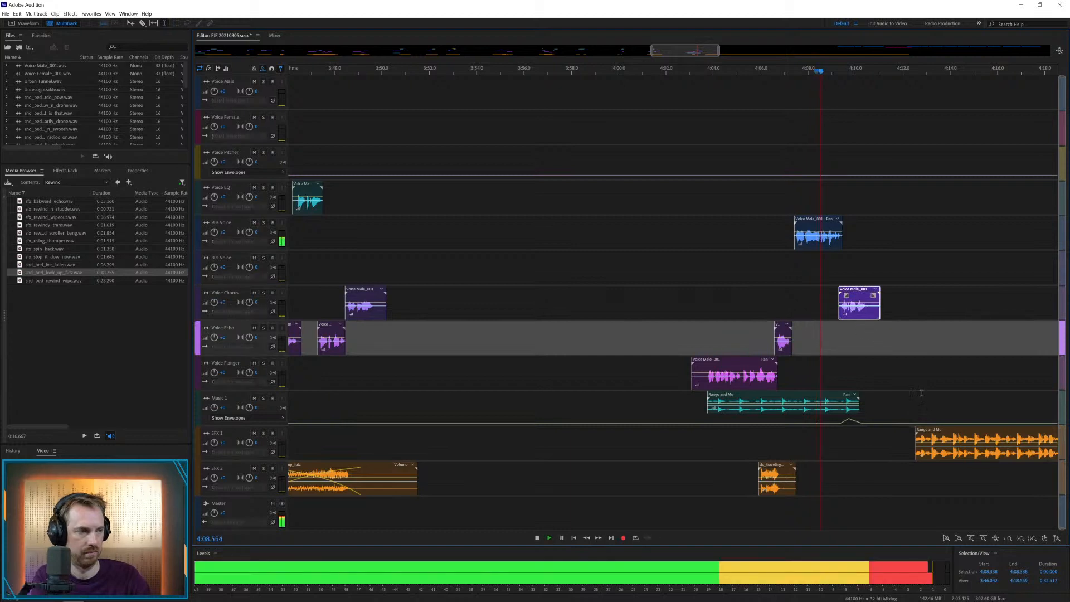
left_click(938, 432)
key("space")
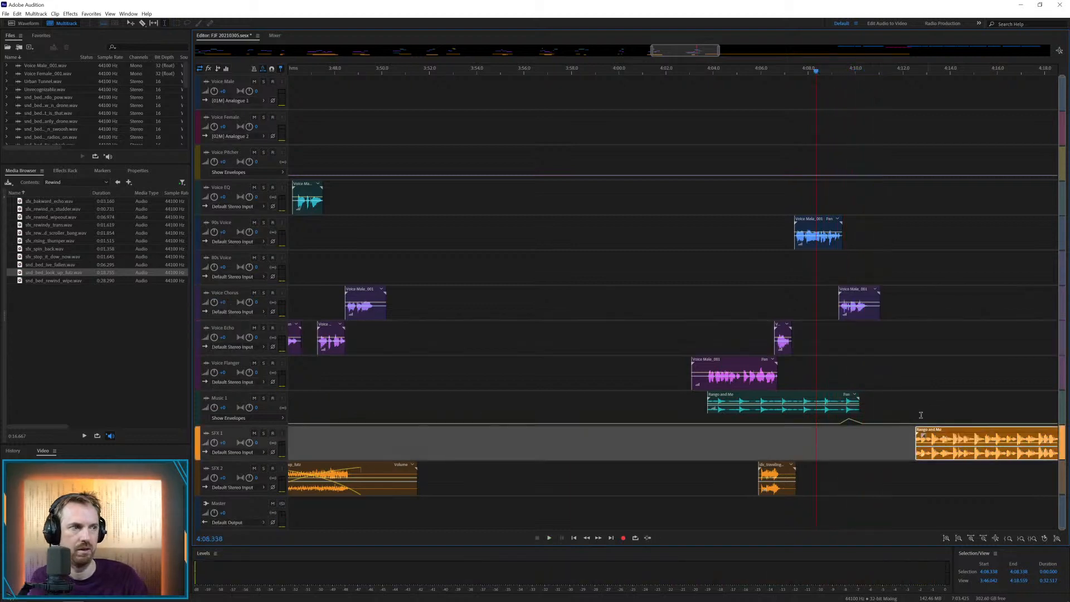
key("Delete")
Trim the last Voice Chorus clip to end at about 4:10.5 with a short fade-out and save the session
left_click(874, 295)
left_click_drag(878, 299, 863, 300)
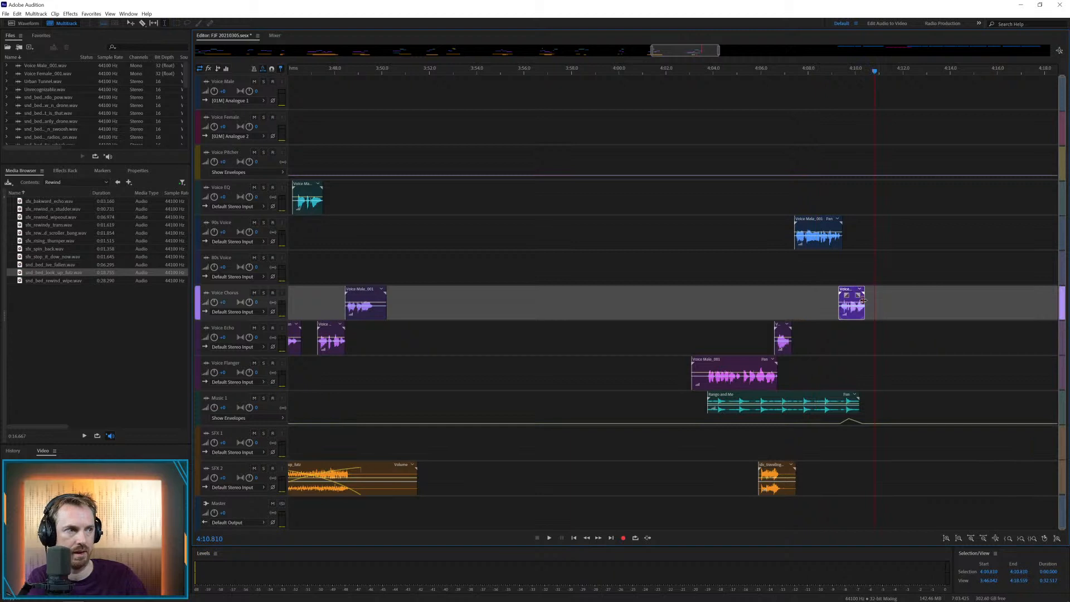
left_click(882, 262)
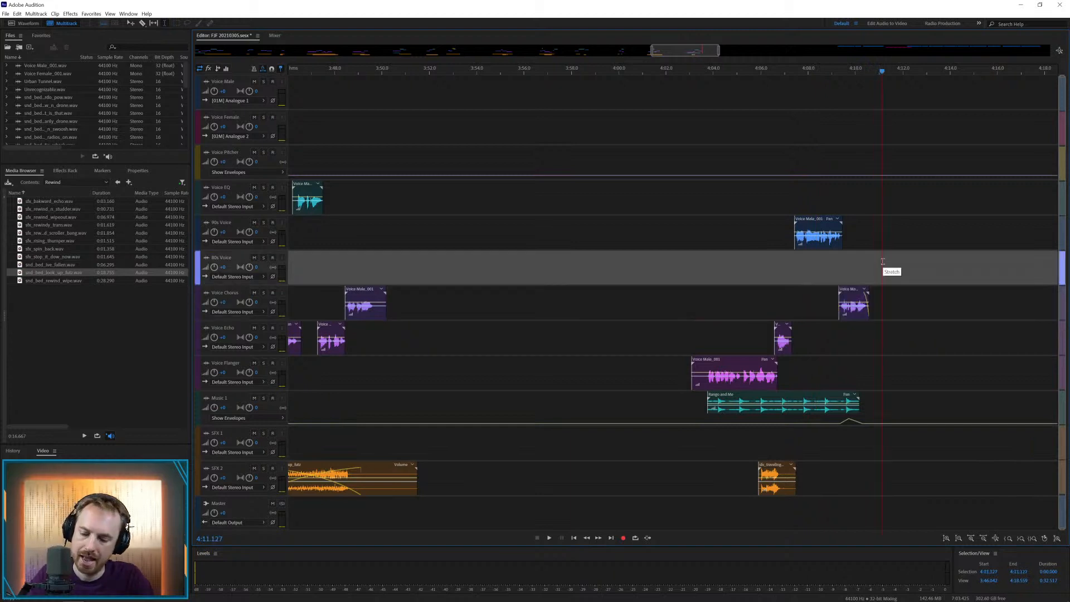
key("backslash")
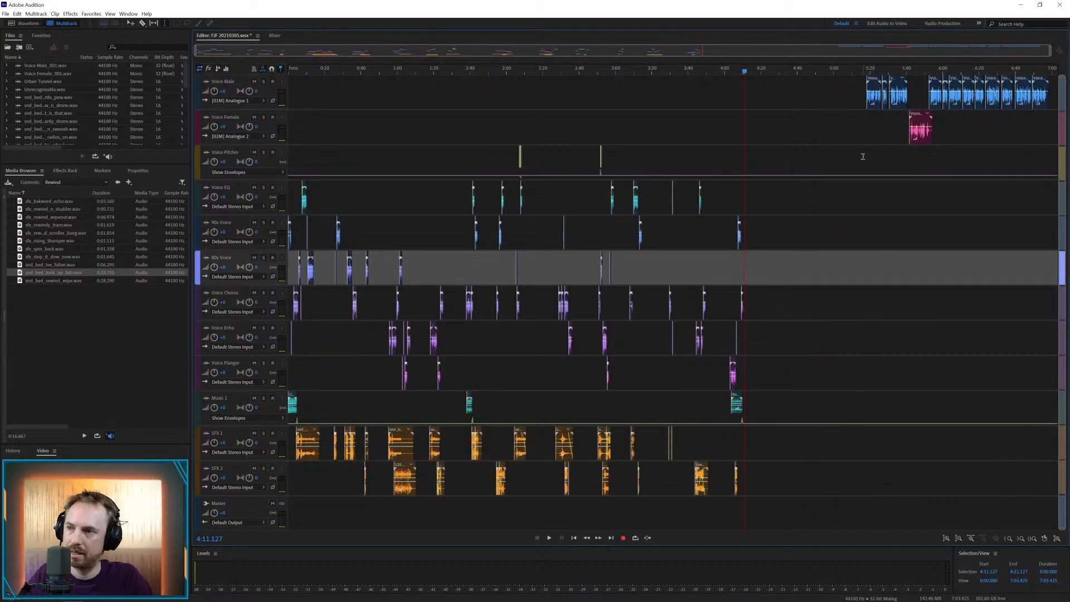
key("ctrl+s")
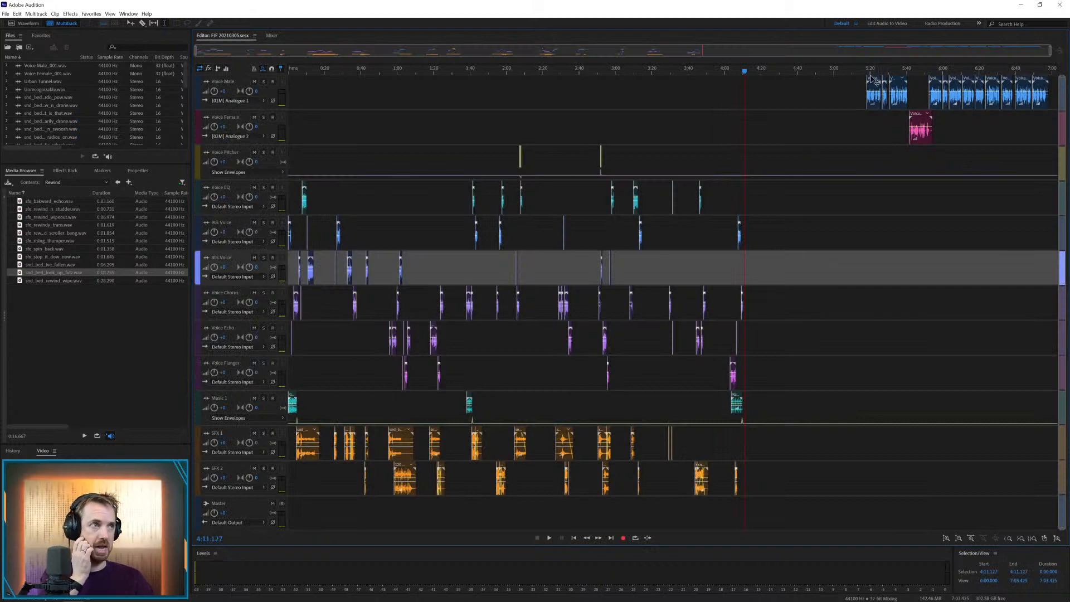
Move the next Voice Male clip to Voice Chorus at about 4:23.5 and add the fallen bed from the Rewind folder to SFX 1
left_click_drag(873, 79, 774, 291)
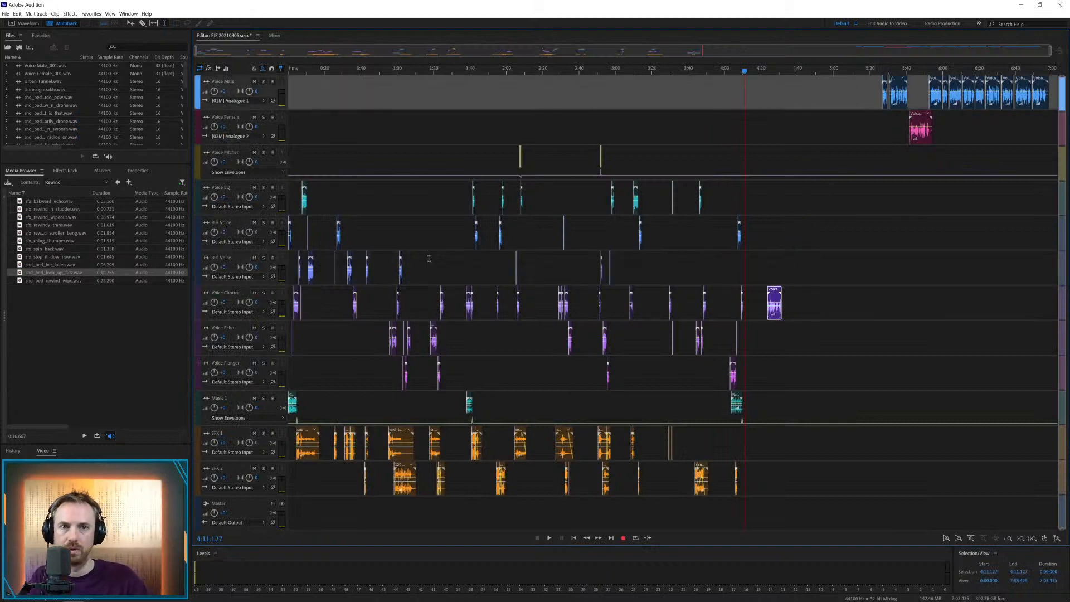
left_click_drag(53, 264, 775, 446)
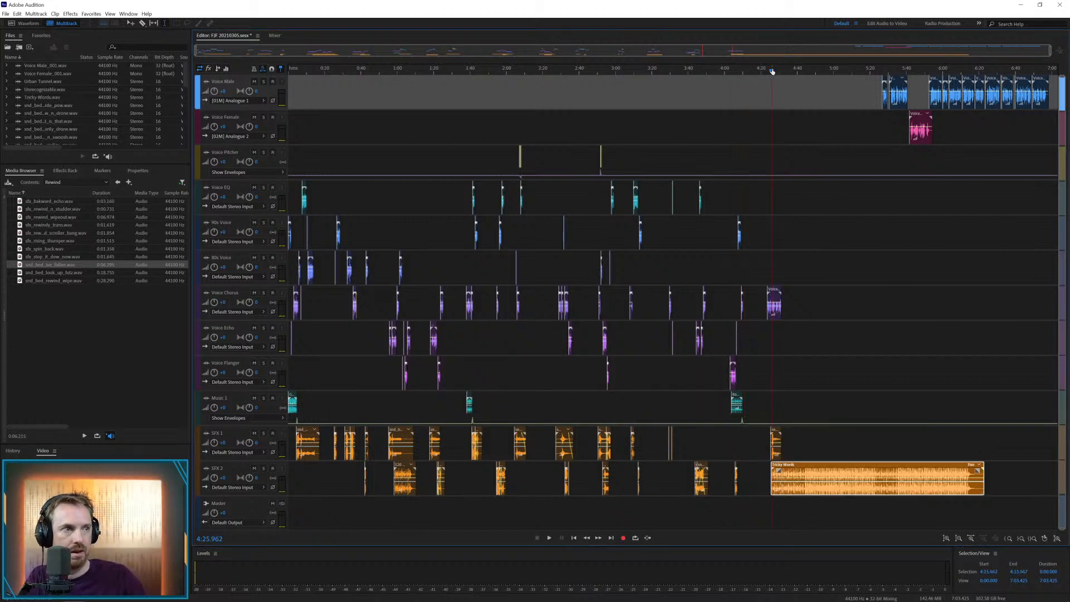
Audition Tricky Words on SFX 2 from about 4:23.9 against the voice and delete the clip
scroll(771, 71, "up", 5)
left_click_drag(778, 468, 727, 467)
left_click(703, 440)
key("space")
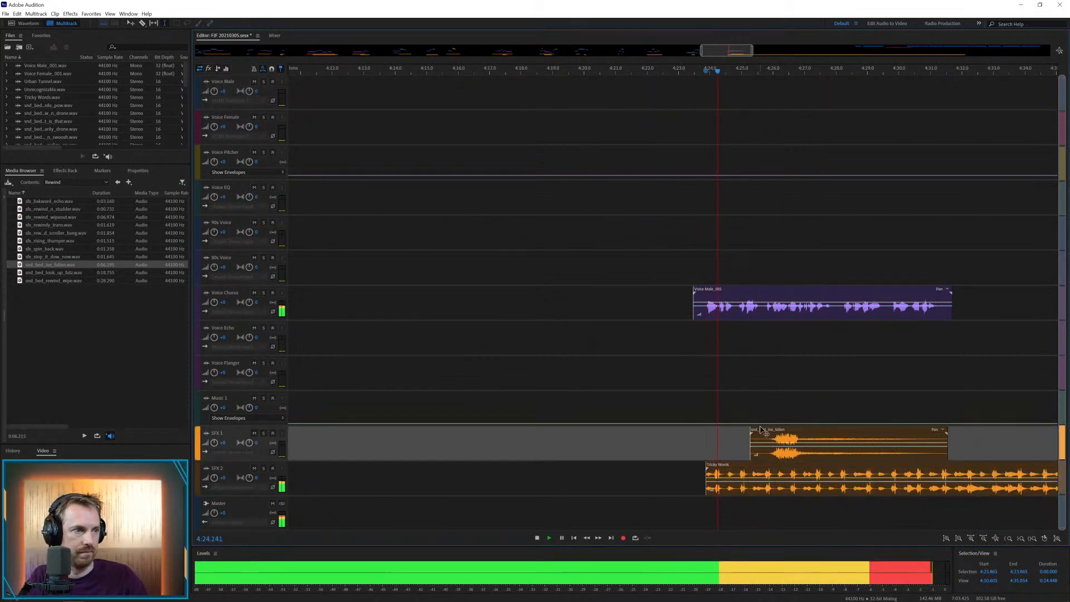
left_click_drag(761, 438, 907, 442)
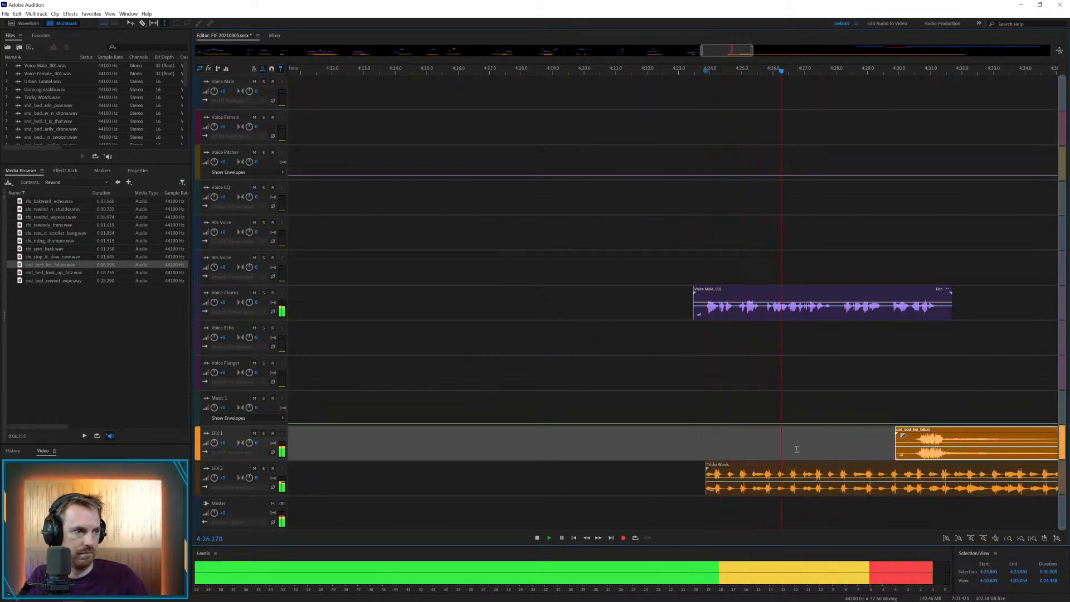
left_click(796, 471)
key("space")
key("Delete")
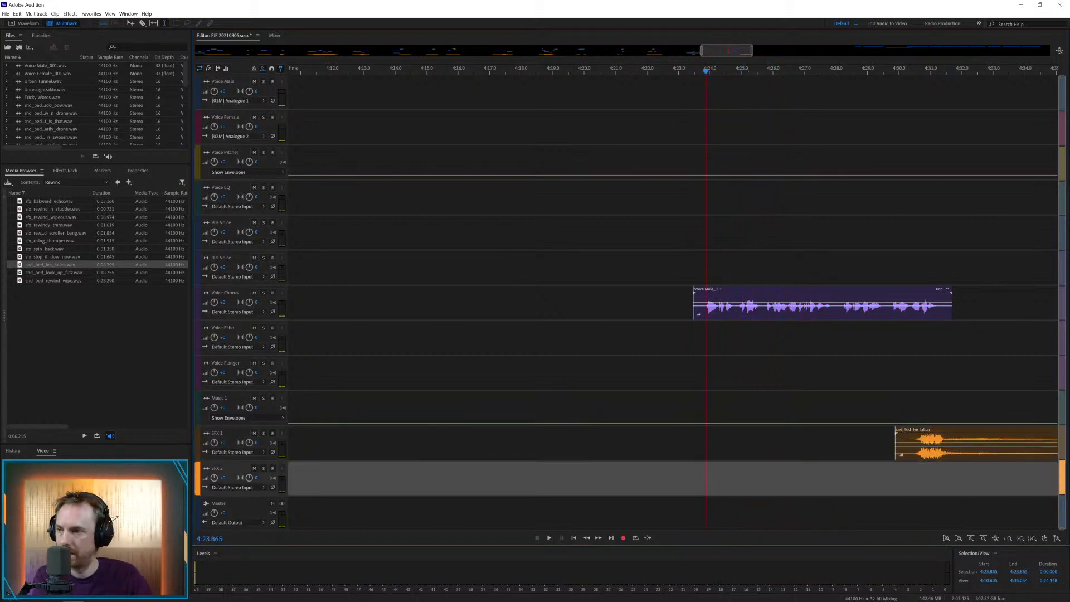
Place Inspirational Journey on Music 1 from about 4:23.9 and play it with the voice
left_click_drag(1, 346, 705, 407)
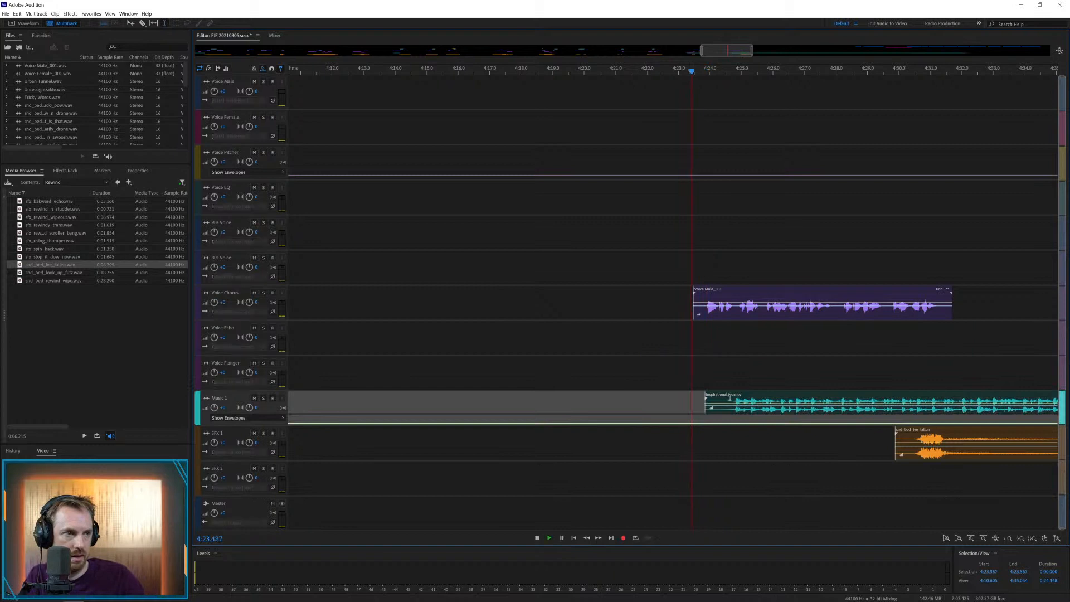
key("space")
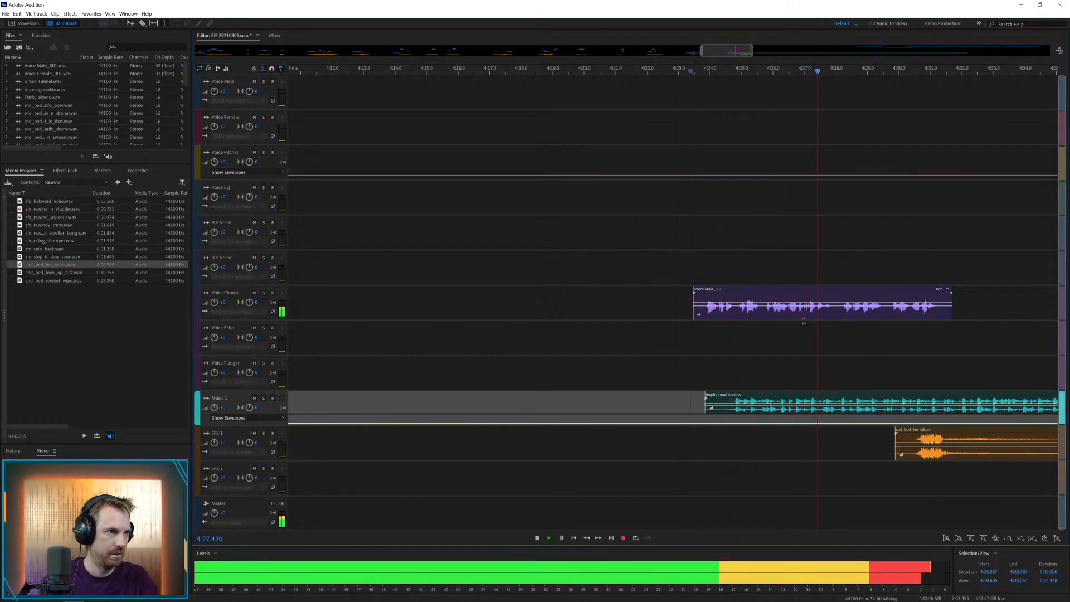
key("space")
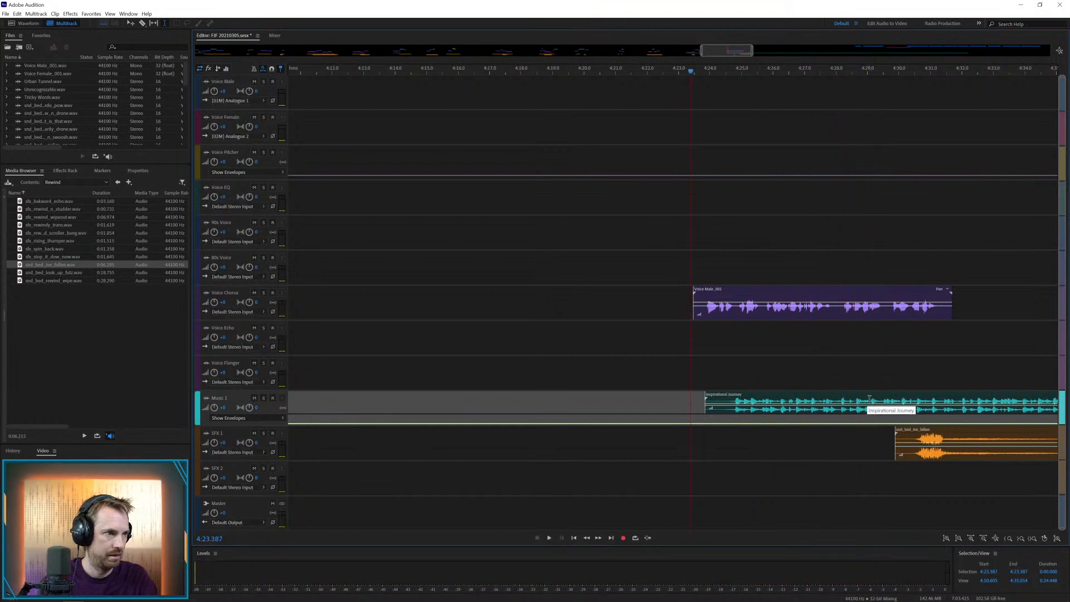
Trim Inspirational Journey to end at about 4:29.1 and add a short rise to the Music 1 envelope near its end
left_click_drag(869, 398, 930, 398)
key("Delete")
left_click(914, 379)
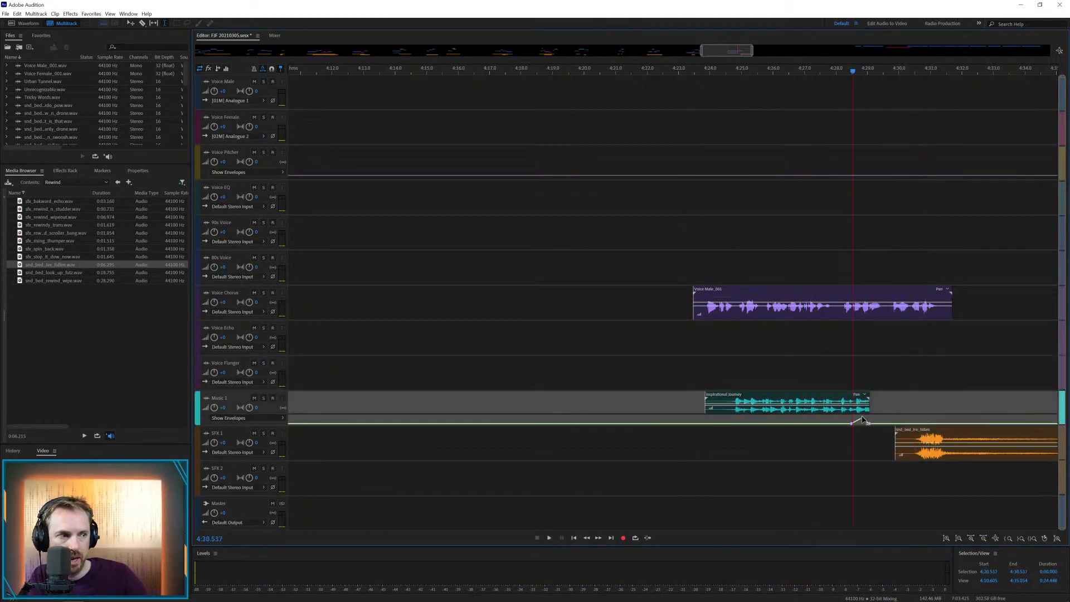
left_click(863, 423)
key("space")
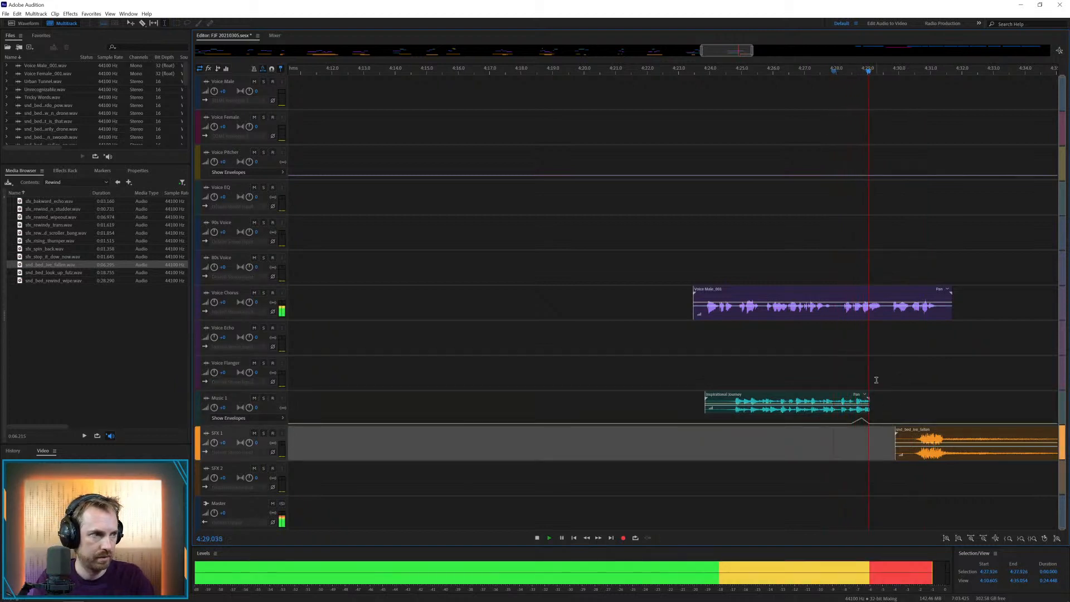
Split the Voice Chorus clip at about 4:27.9 and shift its second part to start at about 4:28.4
key("space")
left_click_drag(834, 313, 865, 294)
key("Delete")
Try the fallen bed on SFX 1 at about 4:27.1 with the voice, and move it away to about 4:32.3
left_click_drag(908, 429, 819, 431)
left_click(793, 437)
key("space")
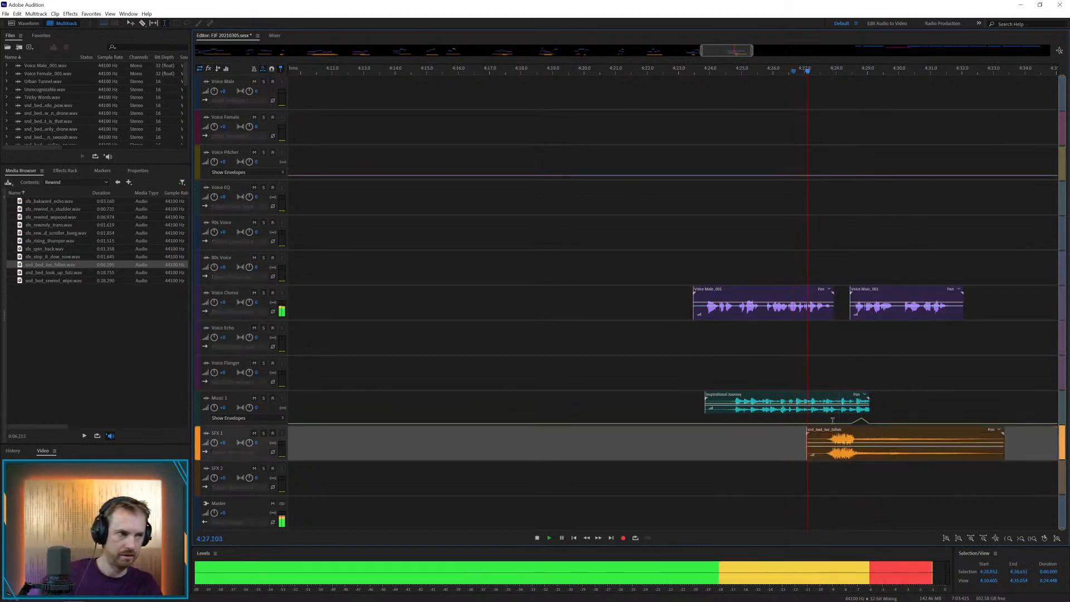
key("space")
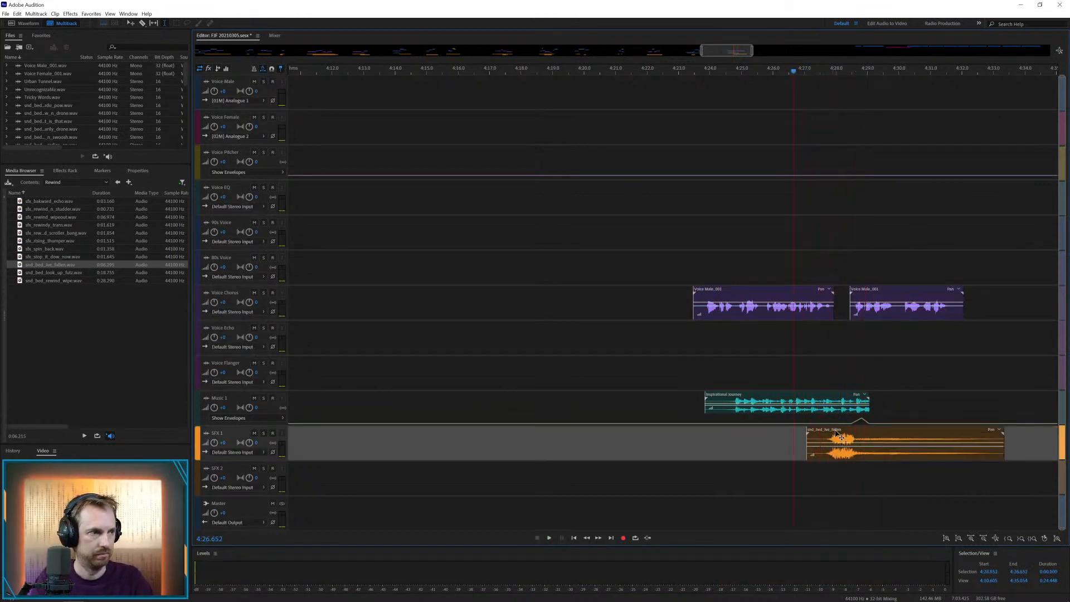
left_click_drag(839, 434, 1003, 434)
Place the backward echo effect on SFX 1 at about 4:28.5 and play it from just before the second voice part
left_click(31, 203)
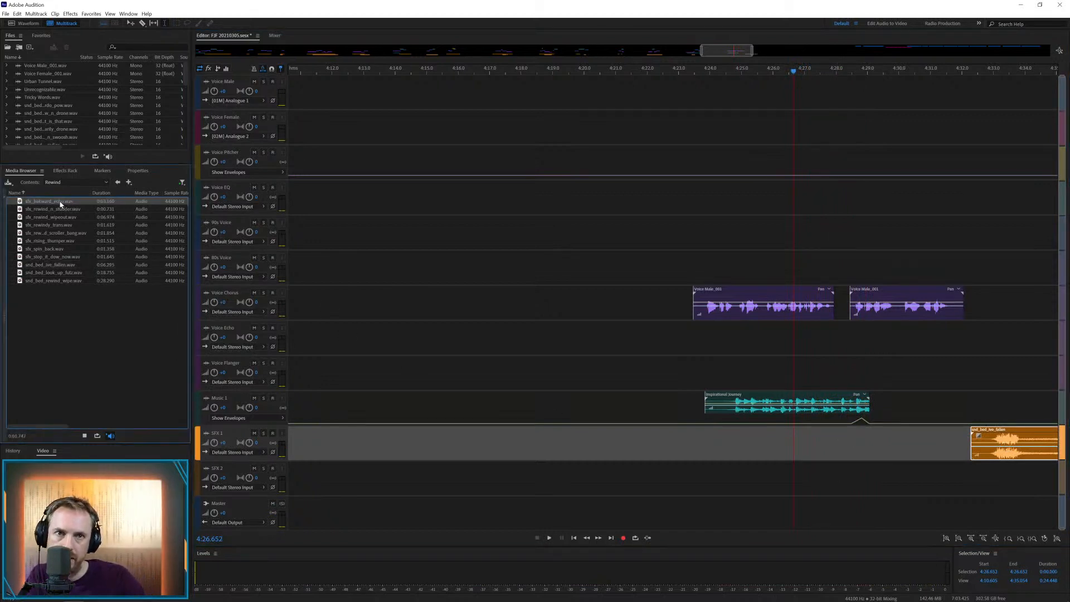
left_click_drag(61, 204, 842, 450)
left_click(827, 443)
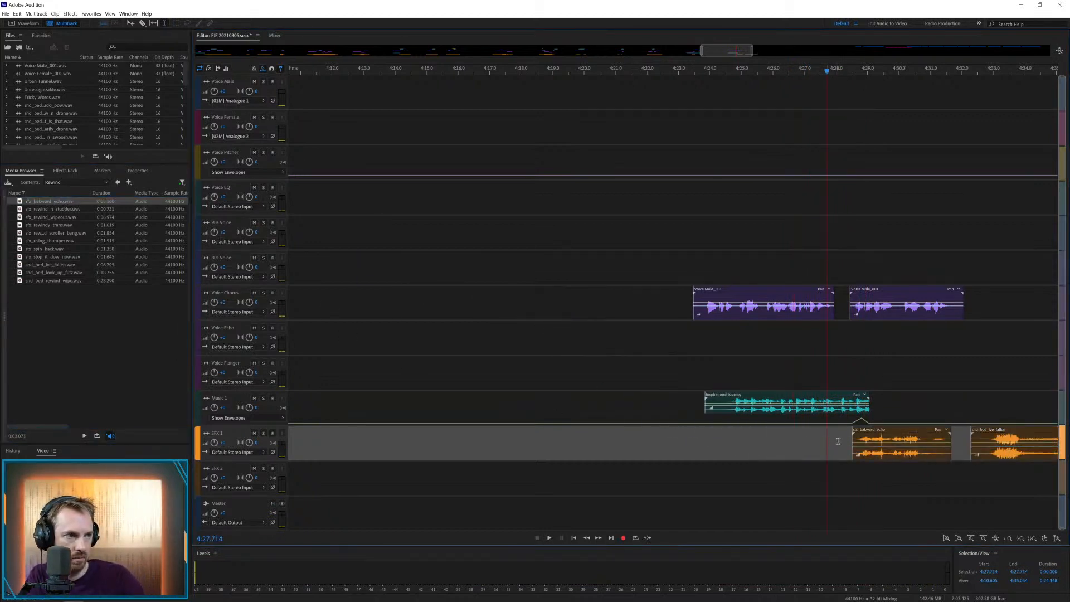
key("space")
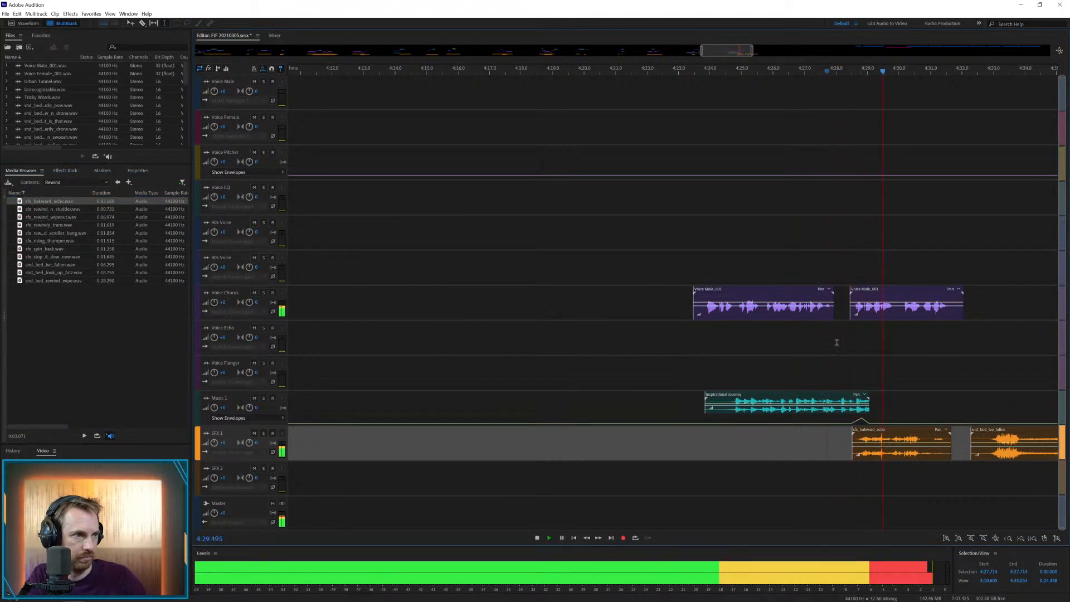
key("space")
Shift the first Voice Chorus part to start at about 4:24.0 so it meets the second part, and play the sequence
left_click_drag(785, 294, 798, 294)
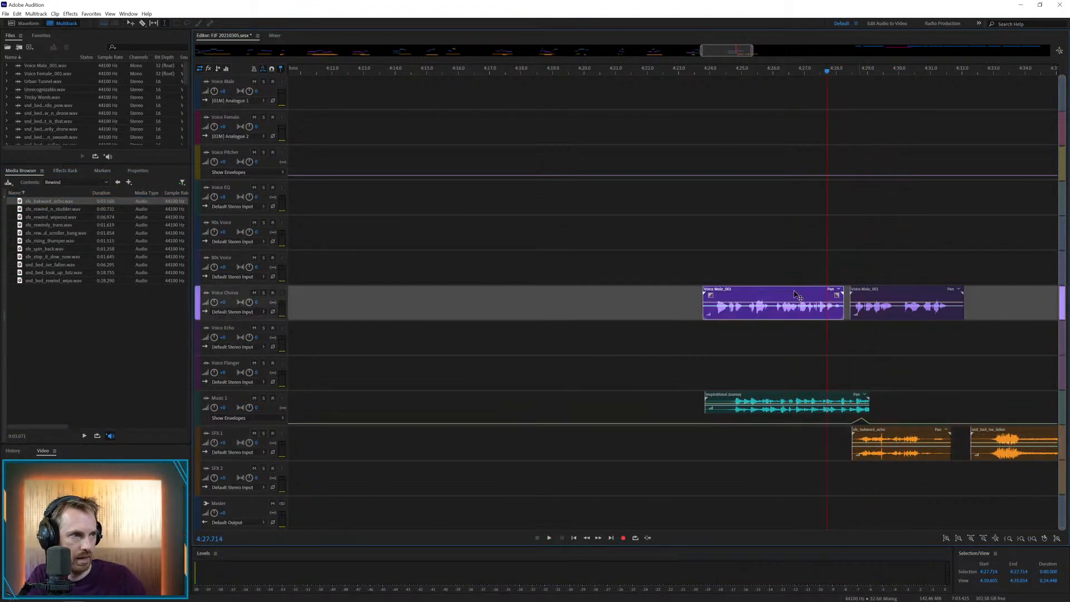
left_click(795, 331)
key("space")
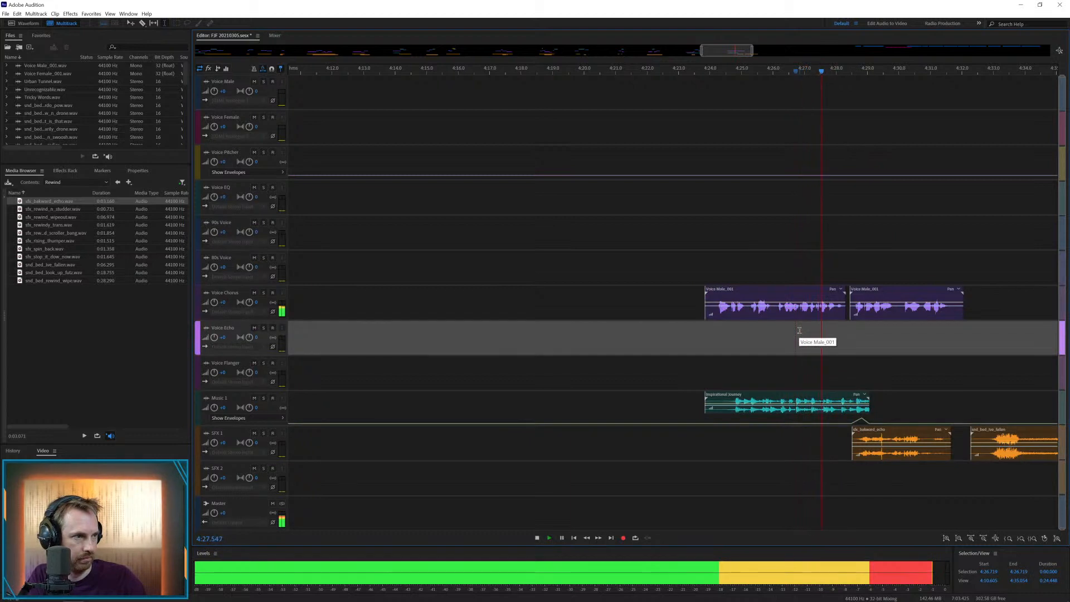
key("space")
left_click_drag(823, 295, 829, 296)
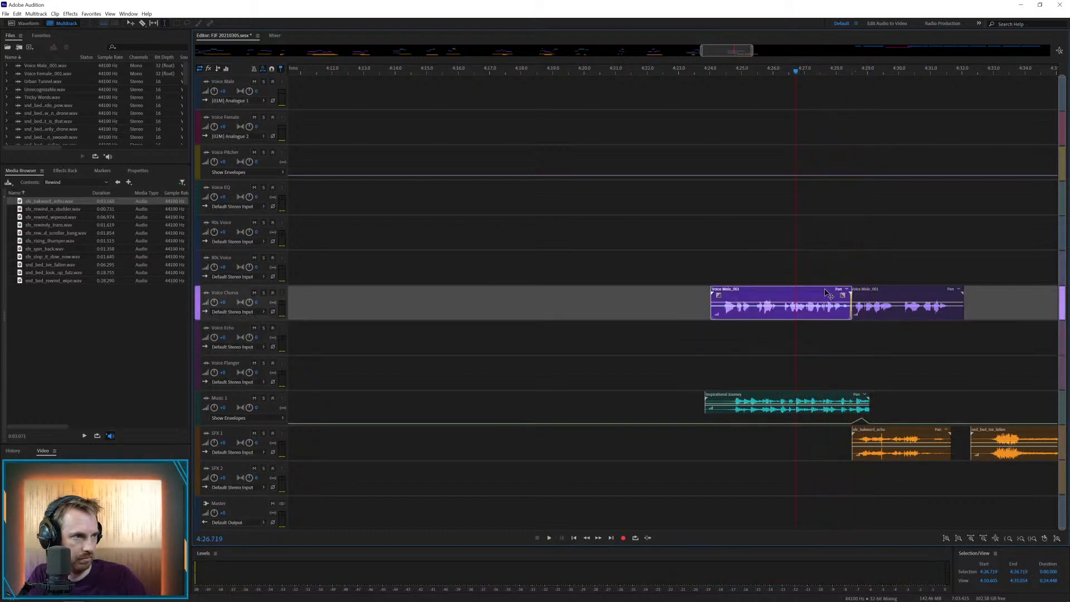
key("space")
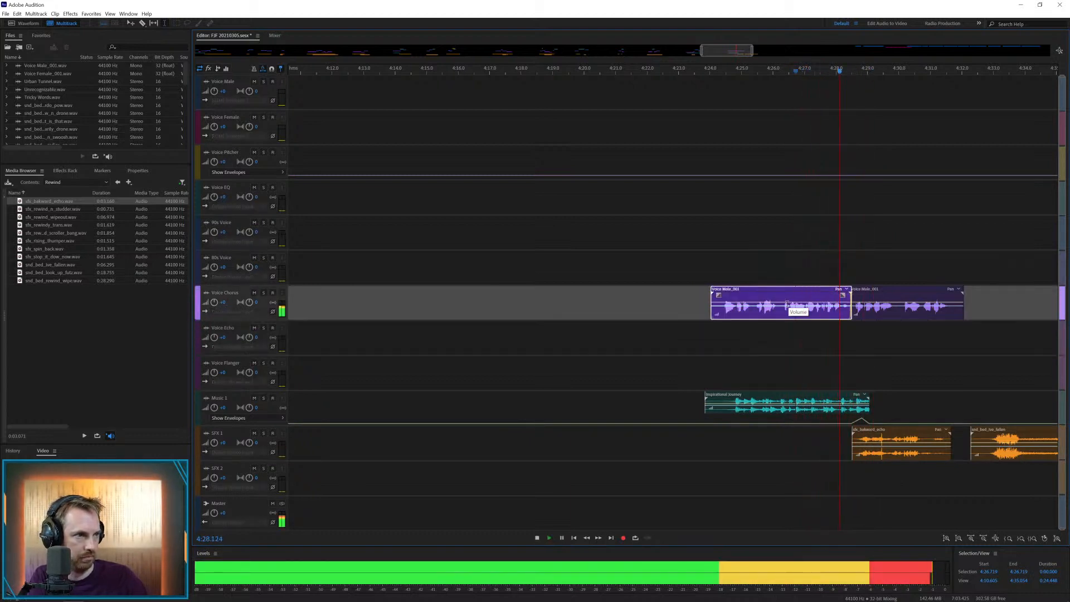
key("space")
left_click(713, 328)
key("space")
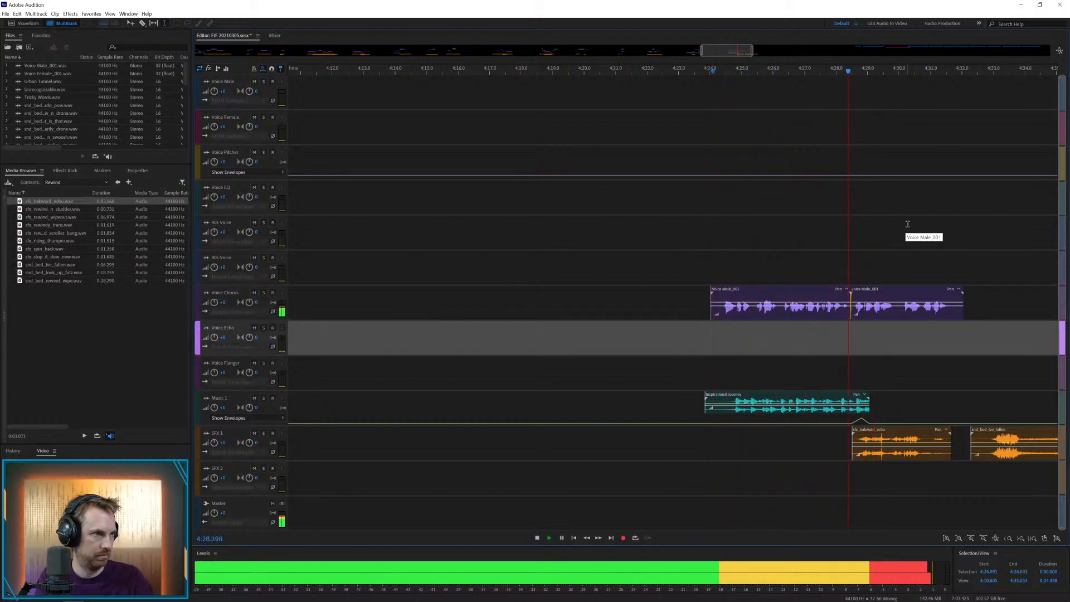
Split the second Voice Chorus part at about 4:29.8, move its ending to Voice EQ at about 4:30.2, and play it
key("space")
left_click(894, 314)
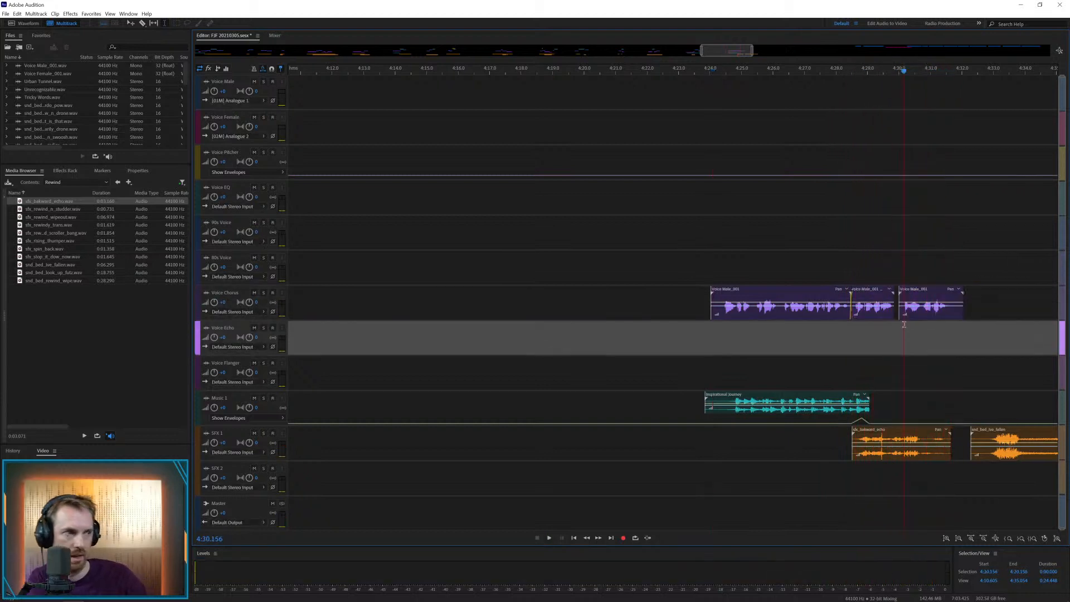
left_click_drag(915, 293, 922, 187)
left_click(889, 220)
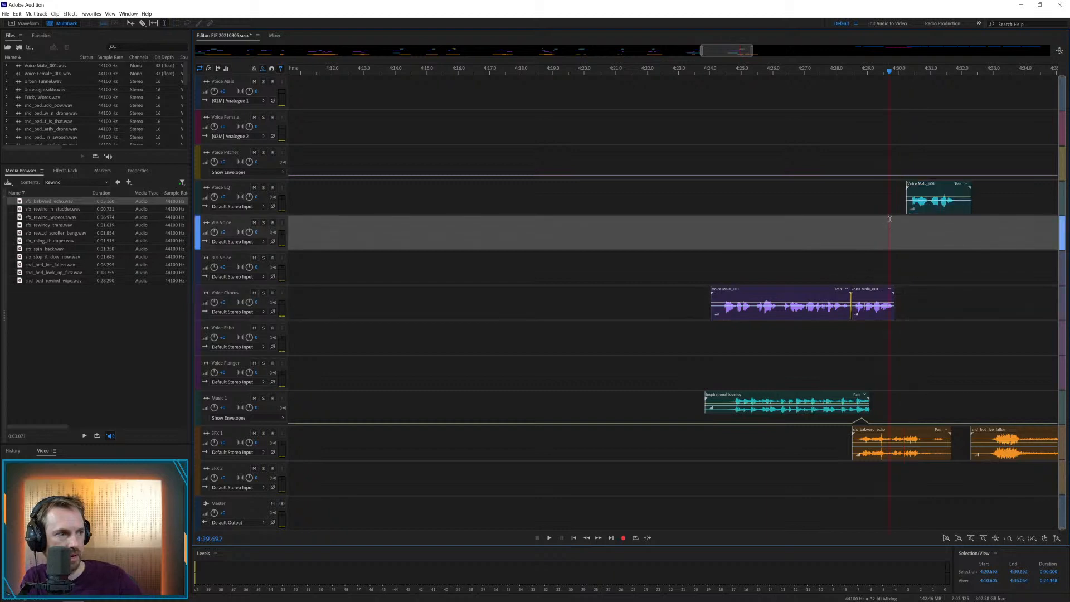
key("space")
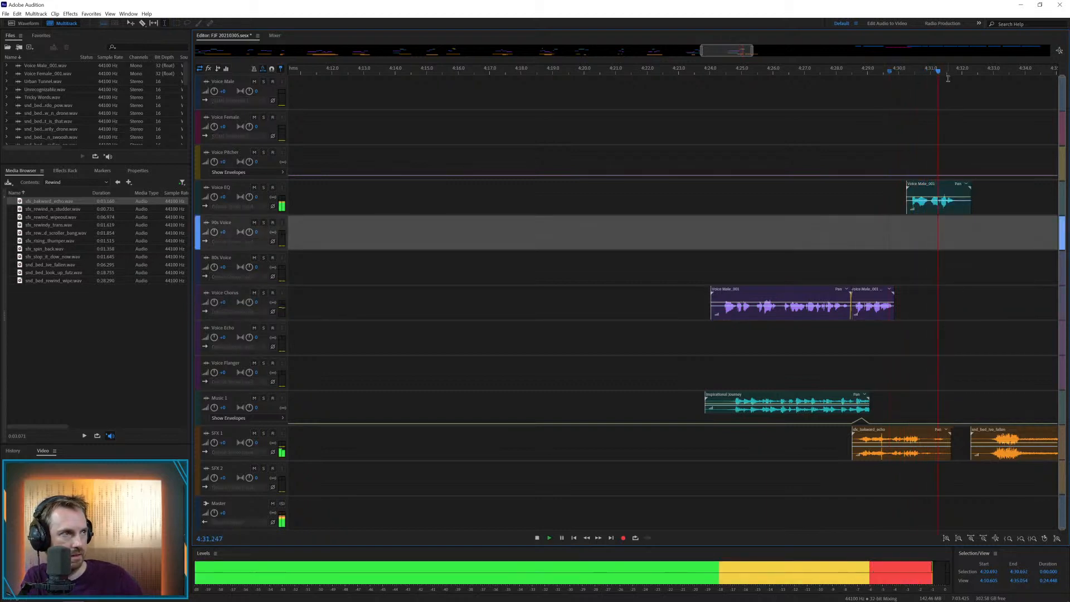
key("space")
Add a curved fade-out of about 0.8 s to the last Voice EQ clip
left_click(951, 193)
left_click_drag(963, 191, 936, 231)
key("backslash")
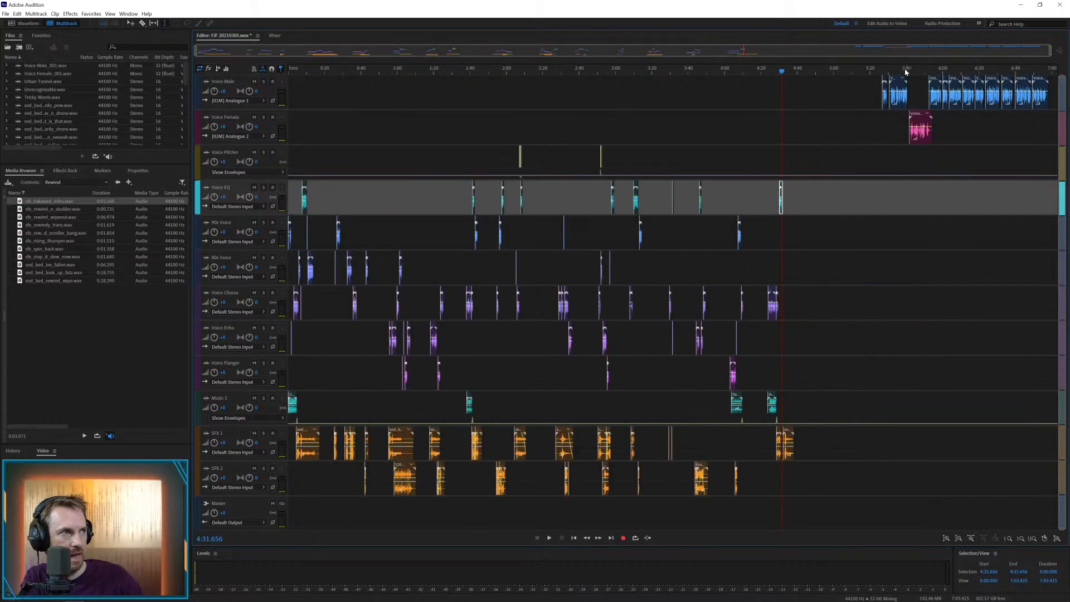
Move the next Voice Male clip to Voice Chorus at about 4:41.6 and play it with the fallen bed starting at about 4:40.9
left_click_drag(886, 82, 802, 299)
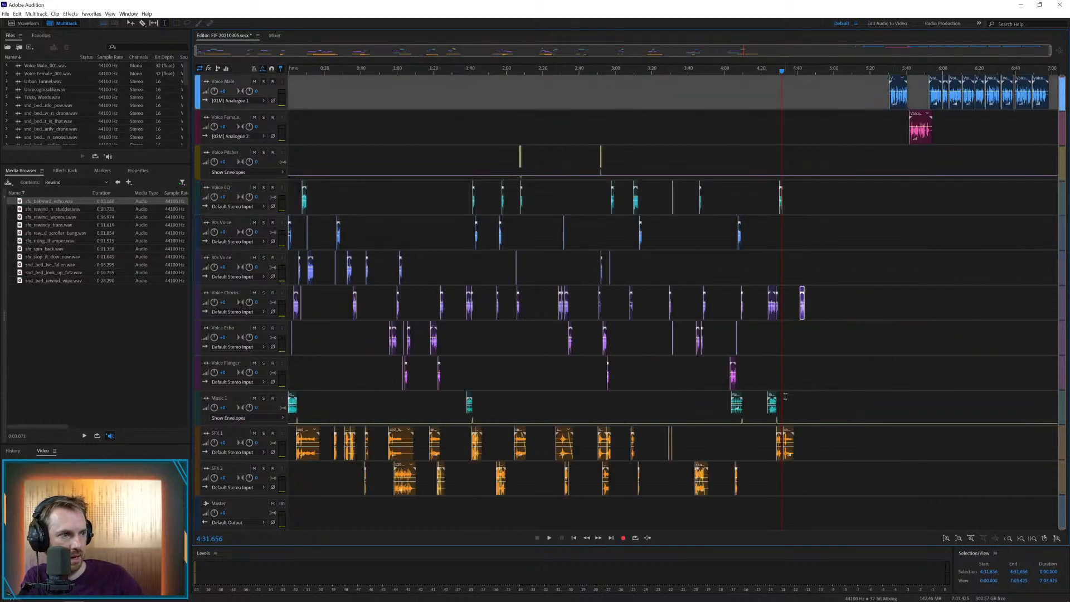
left_click_drag(789, 439, 804, 434)
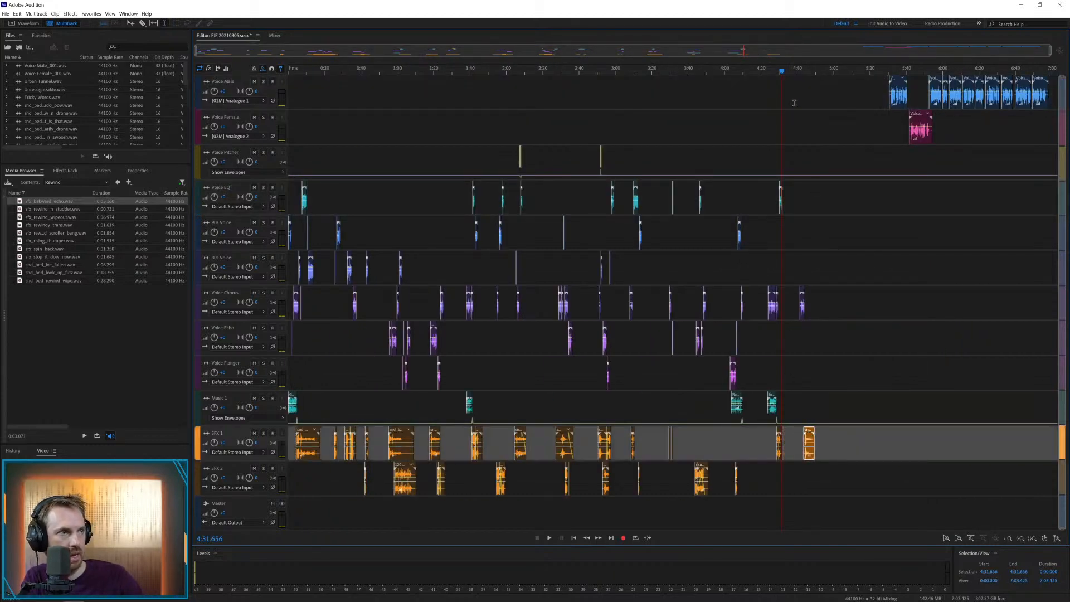
scroll(807, 73, "up", 10)
left_click(708, 381)
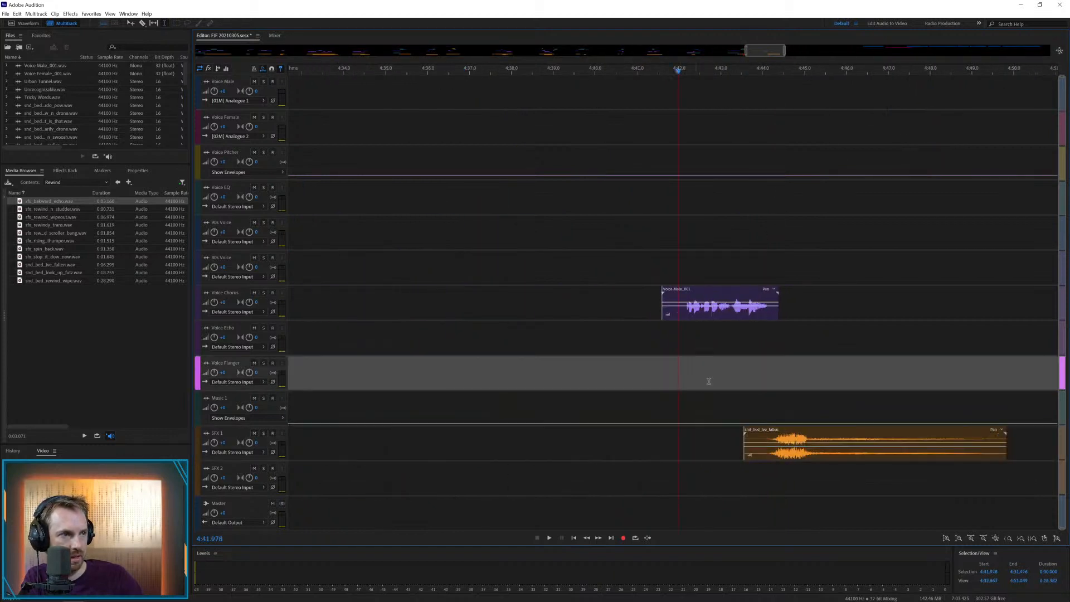
left_click_drag(771, 435, 658, 435)
left_click(653, 409)
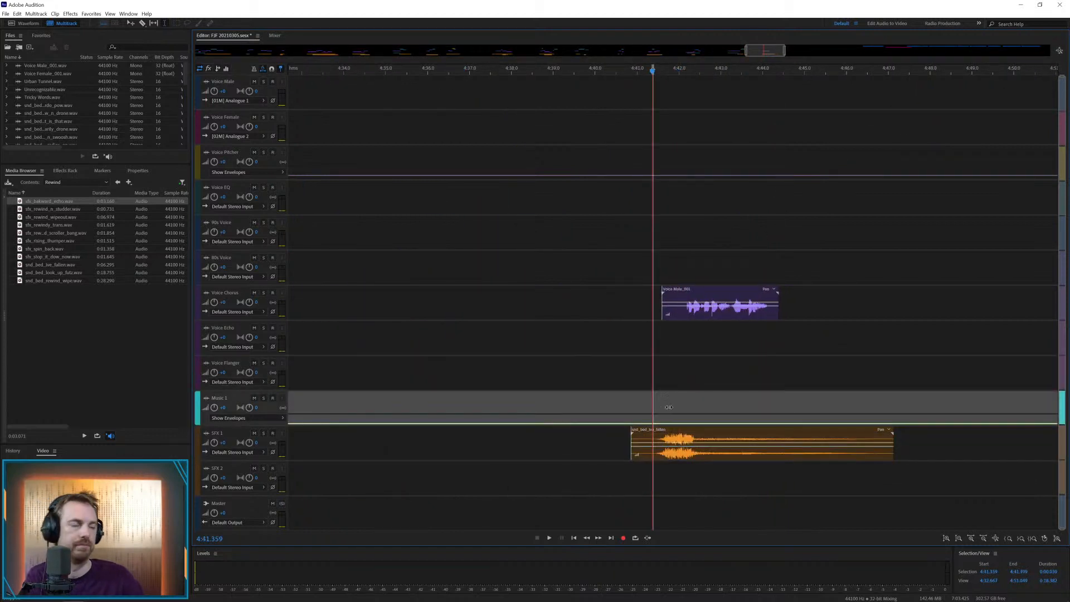
left_click(657, 379)
key("space")
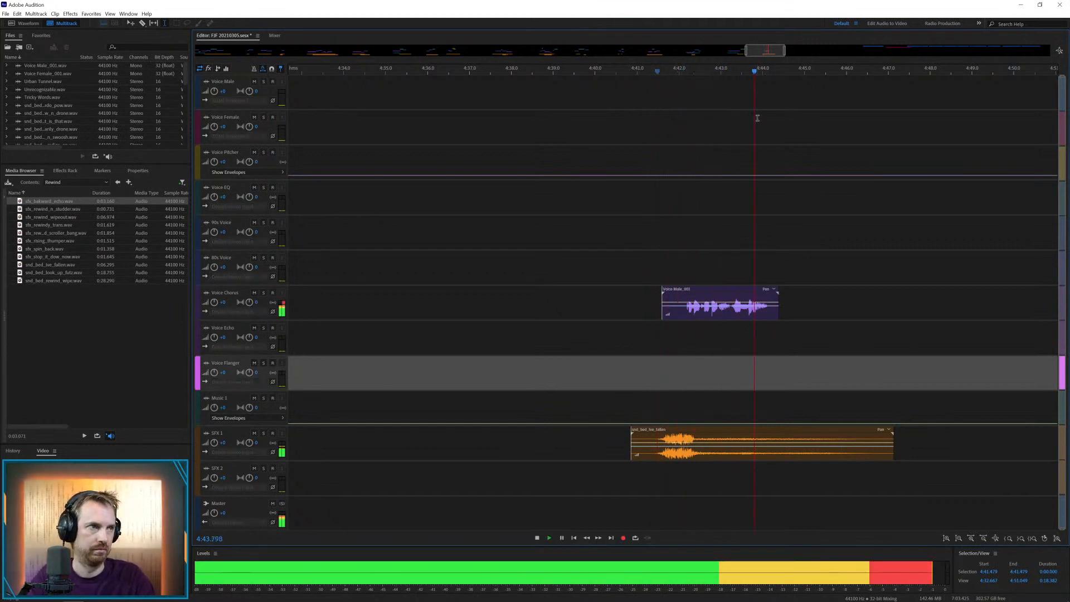
key("space")
Move the next Voice Male clip to the track directly above Voice Chorus at about 4:40.9 and delete the Voice Chorus clip beneath it
scroll(756, 75, "down", 10)
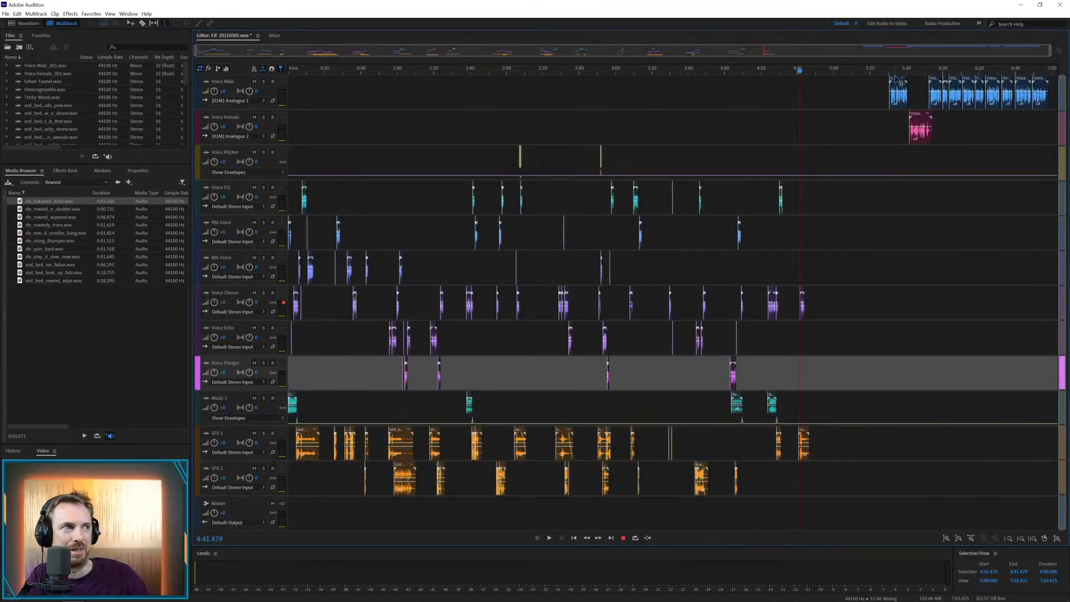
left_click_drag(898, 82, 805, 255)
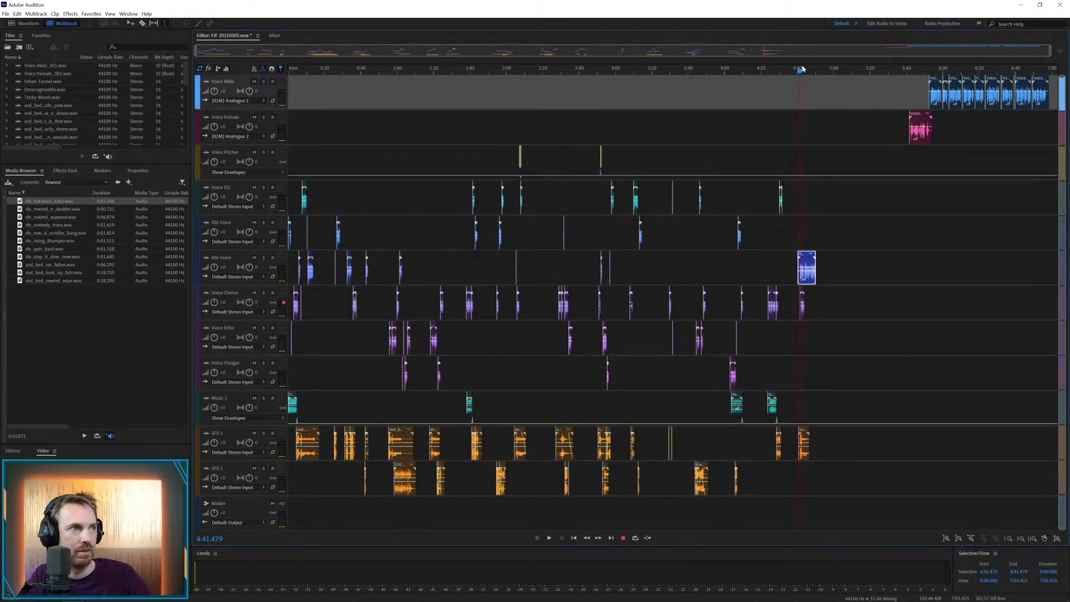
scroll(802, 68, "up", 10)
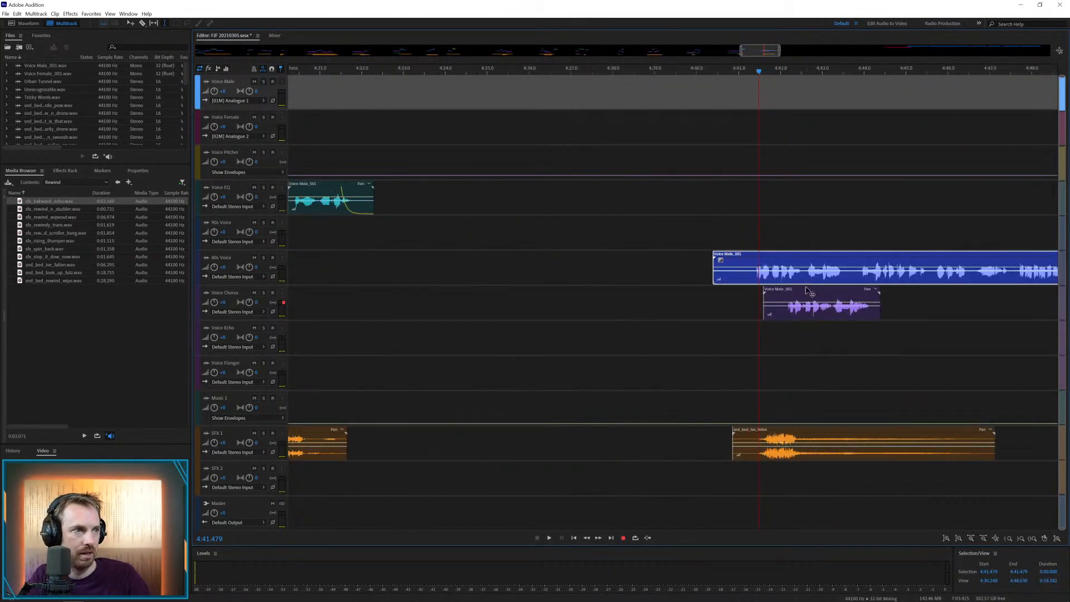
left_click_drag(798, 259, 839, 264)
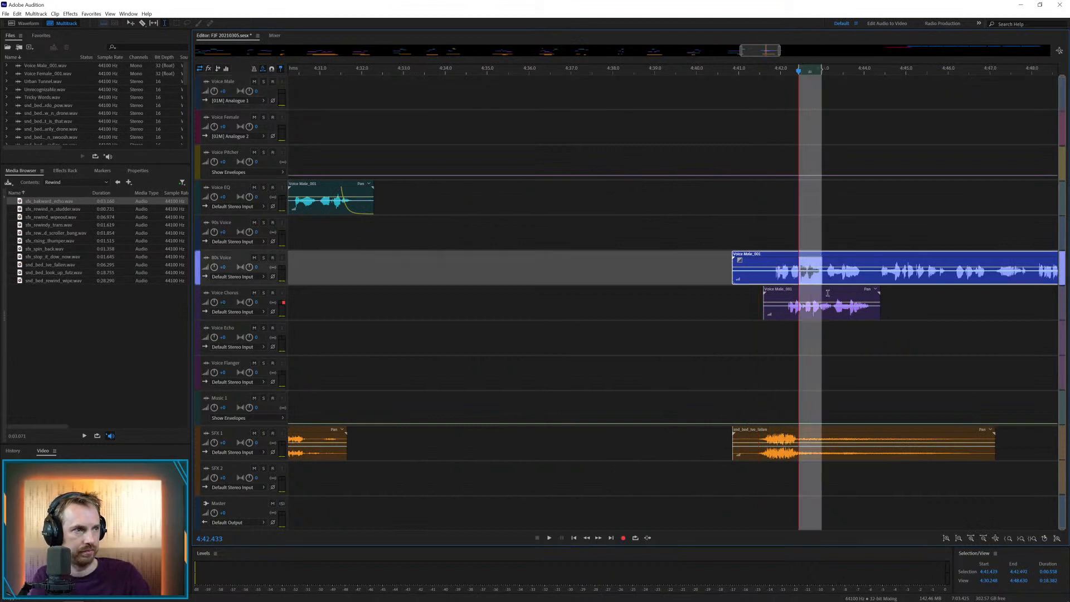
left_click(827, 295)
key("Delete")
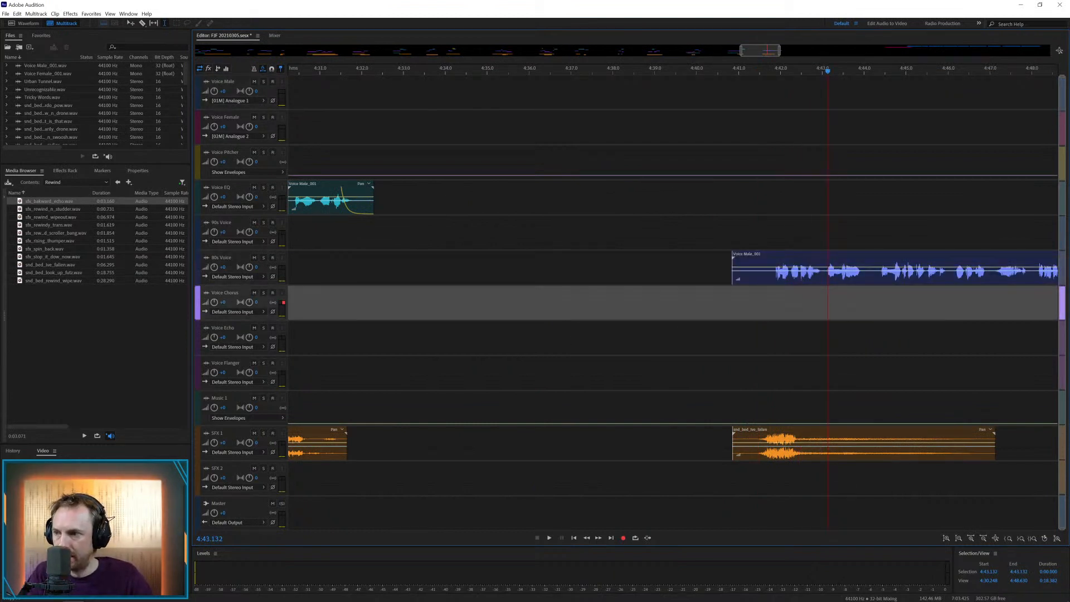
Place a new music clip on Music 1 from about 4:41.6 and play it with the voice and fallen bed
left_click_drag(1, 389, 764, 409)
left_click(742, 370)
key("space")
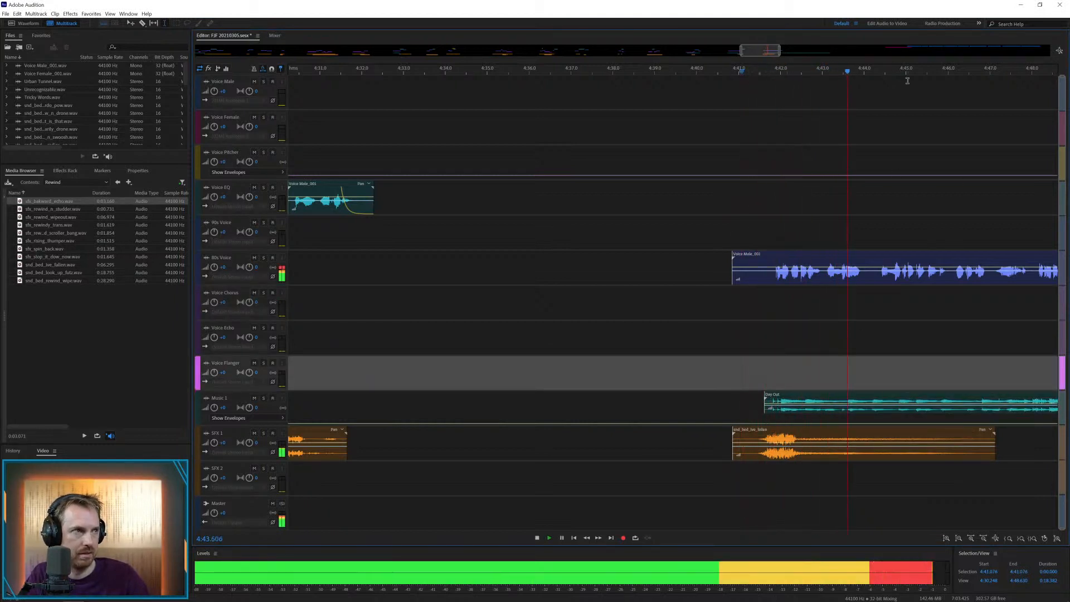
Split the voice clip above Voice Chorus, move its remainder one track up to start at about 4:43.6, and play it
scroll(895, 66, "down", 2)
key("space")
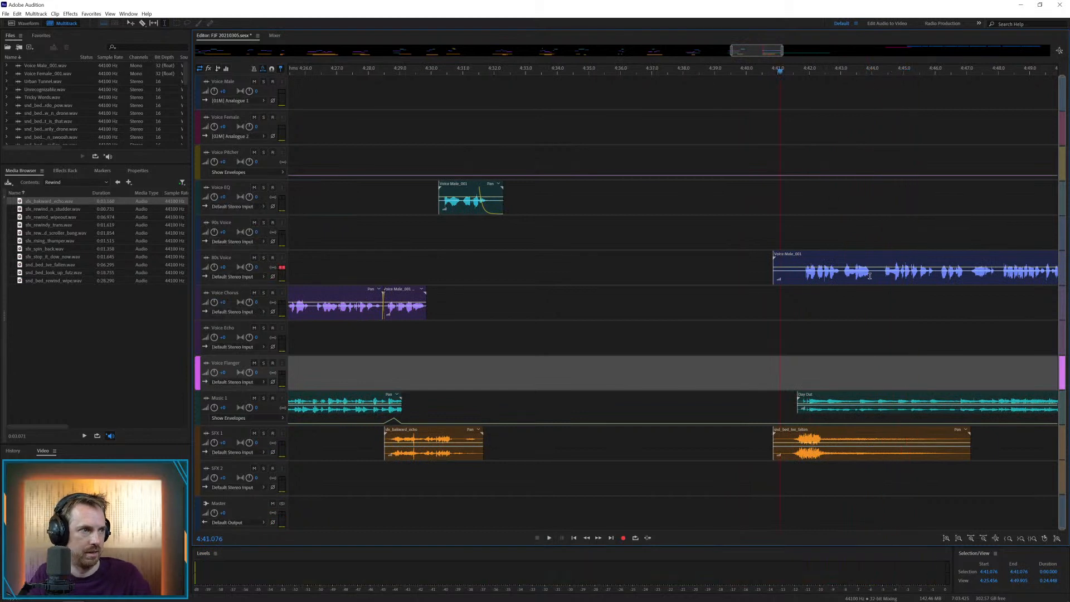
left_click_drag(868, 271, 874, 224)
key("Delete")
left_click(886, 297)
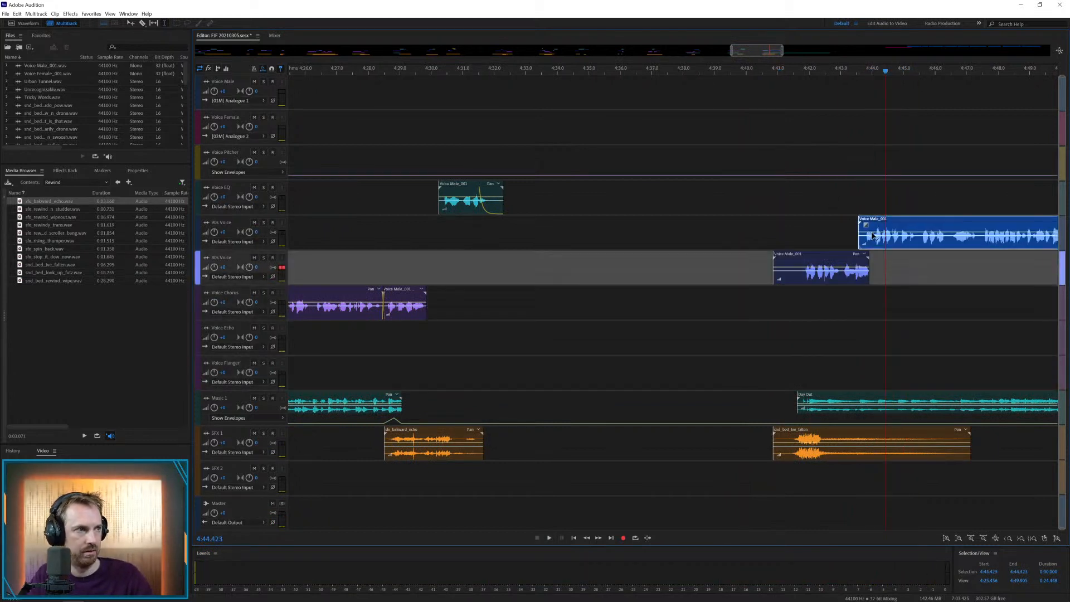
key("space")
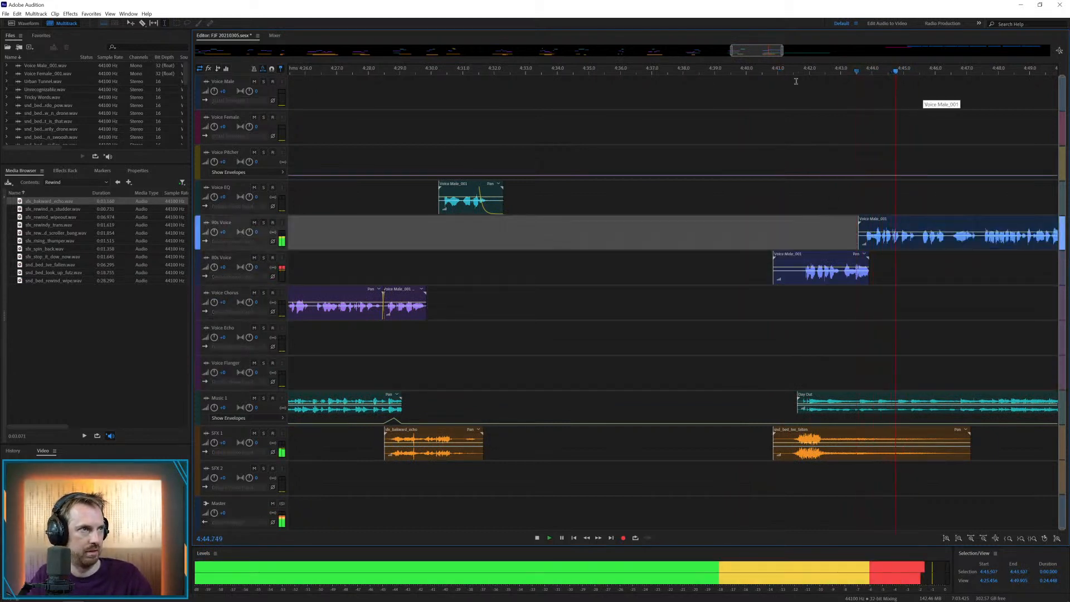
Split the voice clip below Voice EQ at about 4:45.4, move the remainder to Voice EQ at about 4:45.2, and play it
left_click_drag(756, 50, 769, 51)
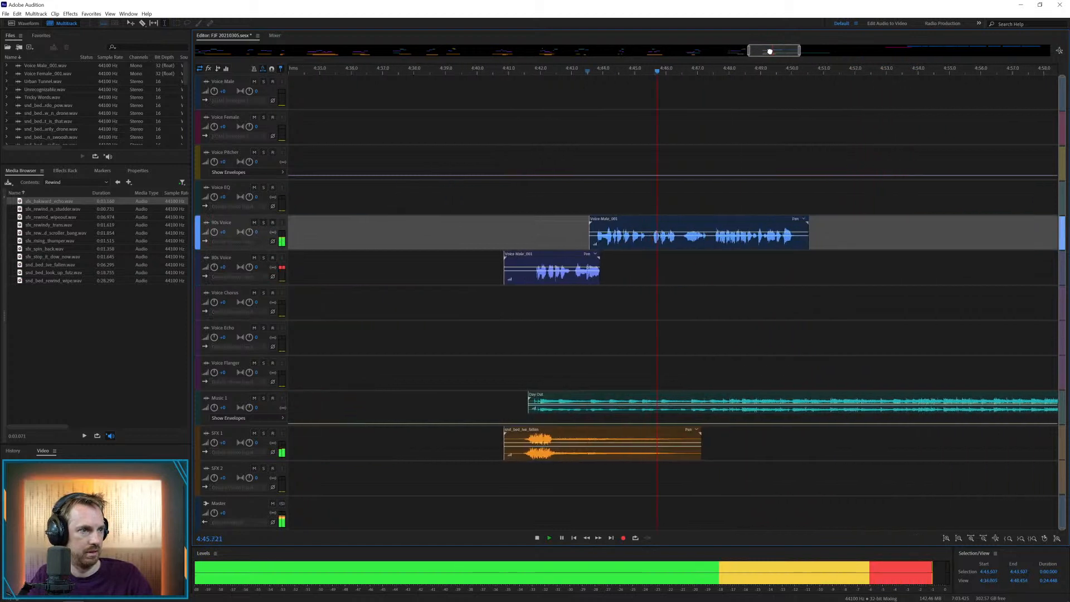
key("space")
key("ctrl+k")
left_click(669, 269)
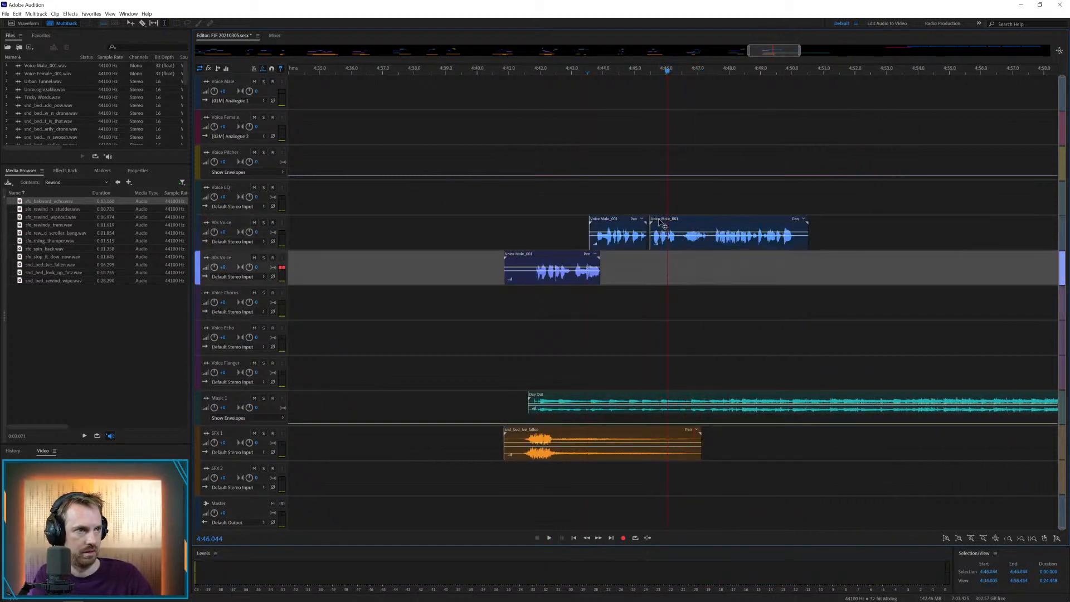
left_click_drag(664, 226, 657, 191)
left_click(629, 198)
key("space")
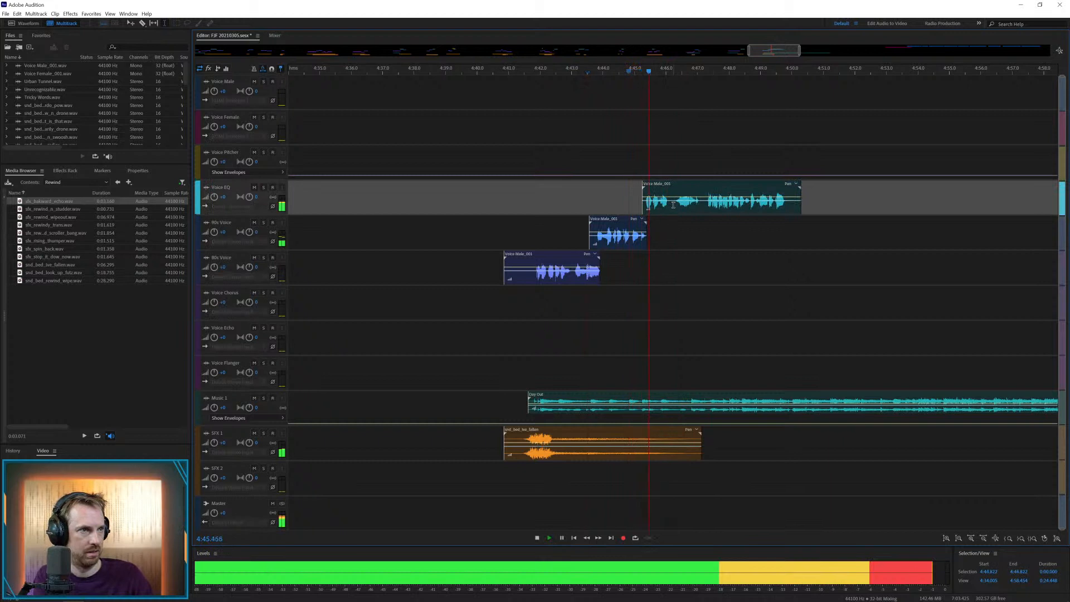
Split the Voice EQ clip at about 4:46.1, return the remainder to the track below at about 4:46.0, and play it
key("space")
left_click(670, 206)
key("ctrl+k")
left_click(676, 234)
left_click_drag(690, 185, 686, 222)
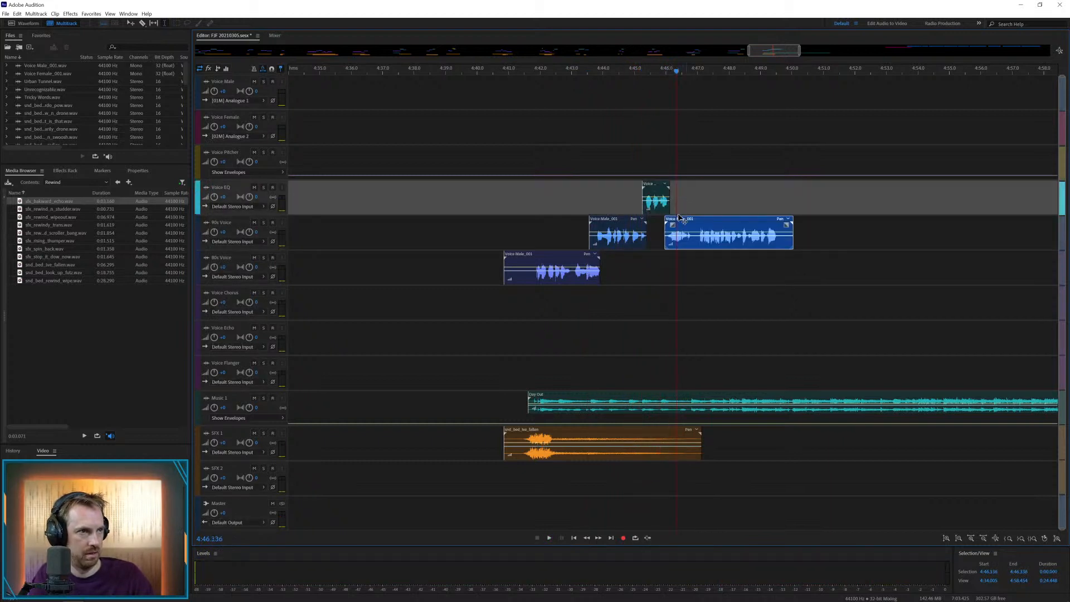
left_click(657, 244)
key("space")
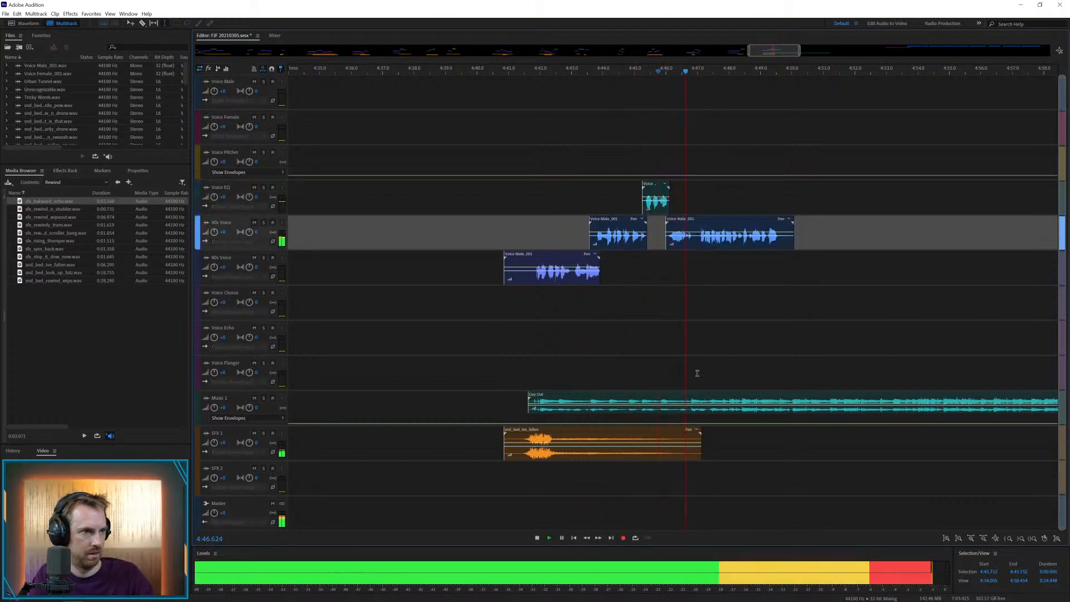
Cut the music on Music 1 from about 4:46.8 onward and add a short envelope peak at its end
key("space")
left_click_drag(690, 406, 742, 405)
key("Delete")
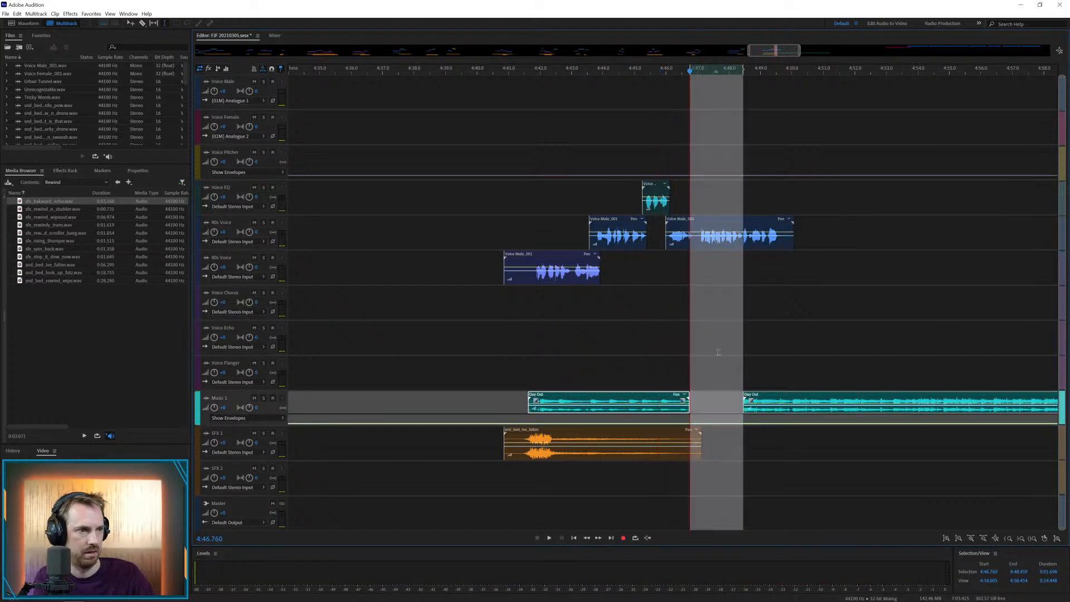
left_click(719, 348)
left_click(748, 399)
key("Delete")
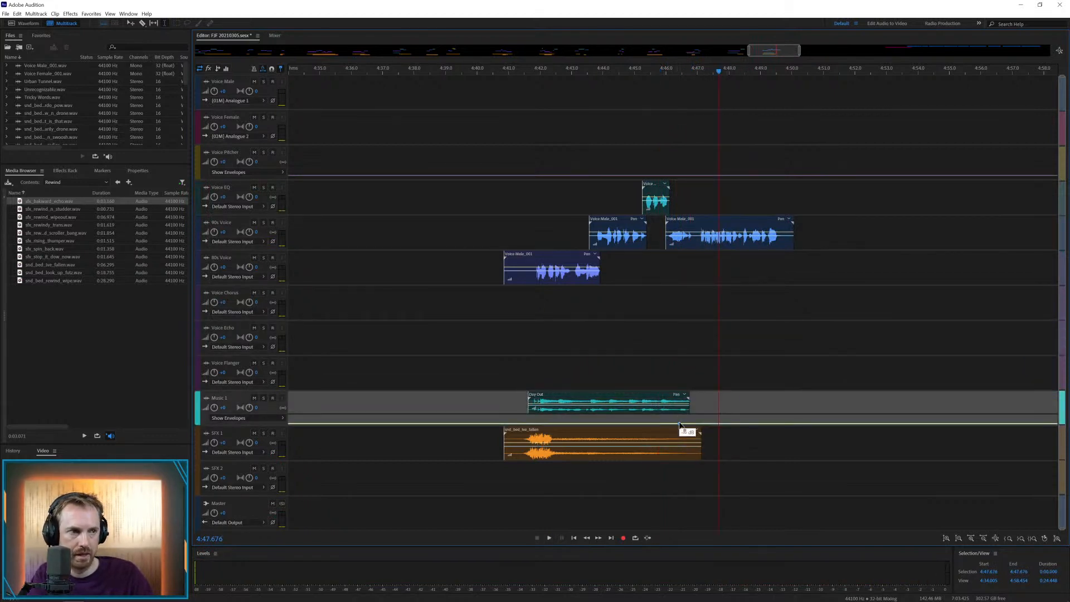
left_click(670, 379)
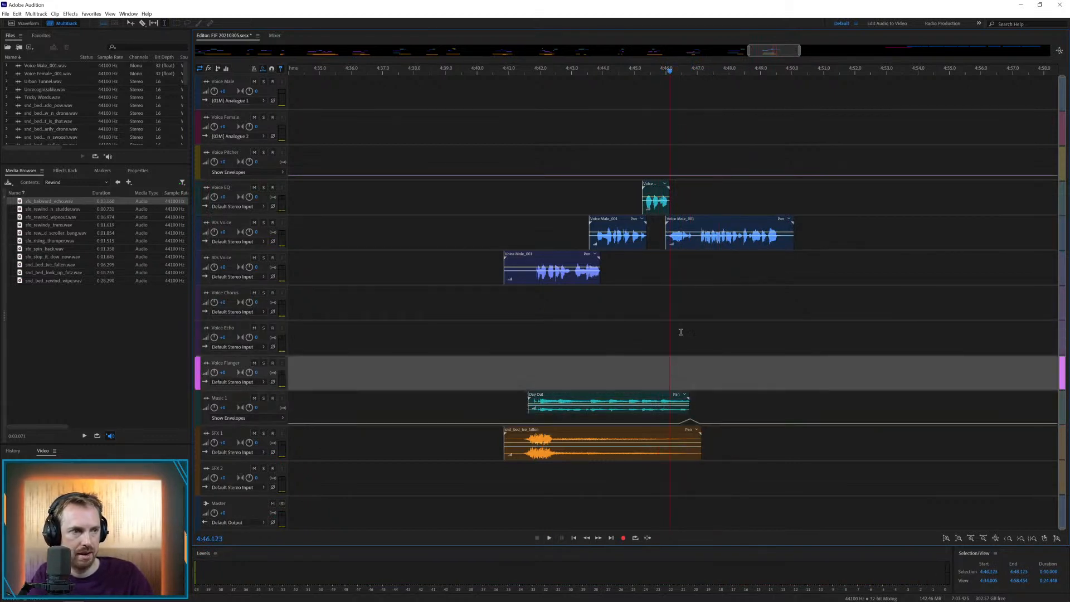
Place the rewind stutter effect on SFX 2 at about 4:46.6 and move the remaining male voice to Voice Flanger at about 4:47.2
key("space")
left_click_drag(74, 209, 679, 479)
left_click_drag(695, 238, 711, 362)
key("Delete")
left_click(717, 272)
left_click(667, 369)
key("space")
key("space")
Play the transition into the Voice Flanger clip with the rewind stutter effect, starting from about 4:46.4
left_click(696, 472)
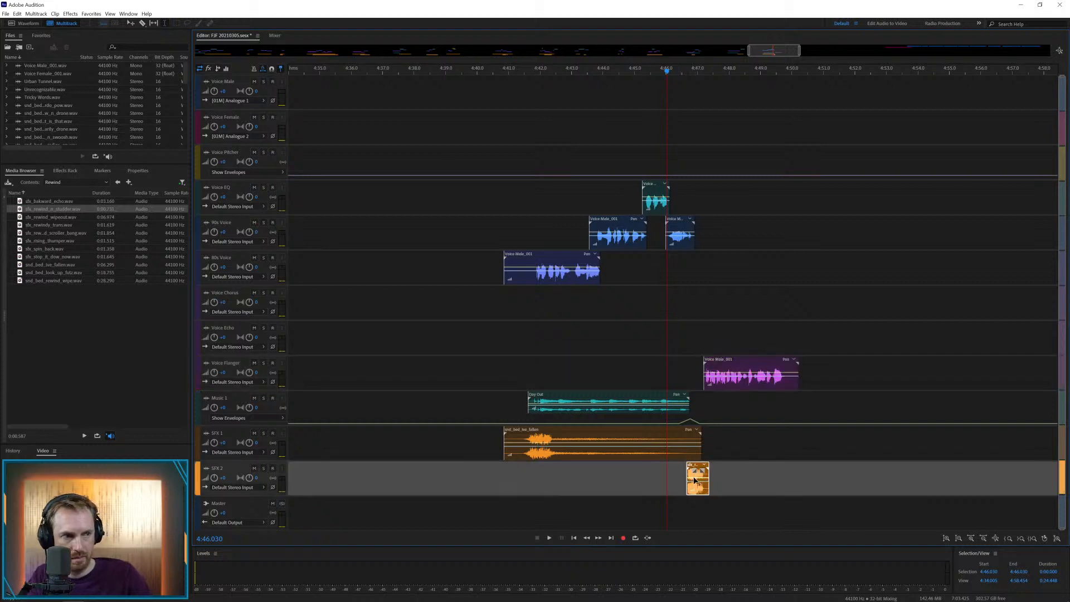
left_click(677, 483)
key("space")
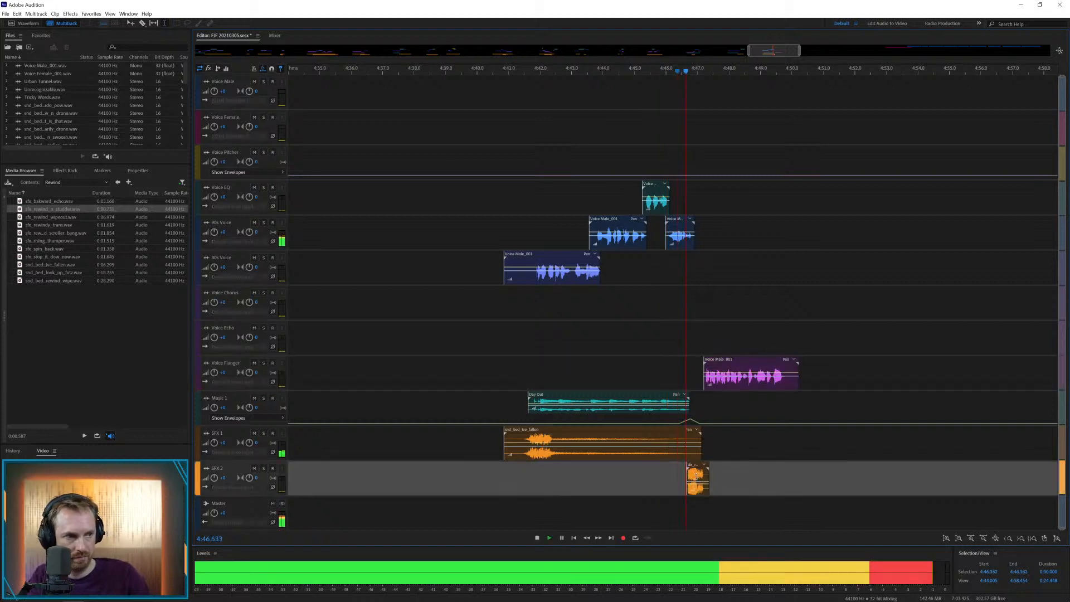
key("space")
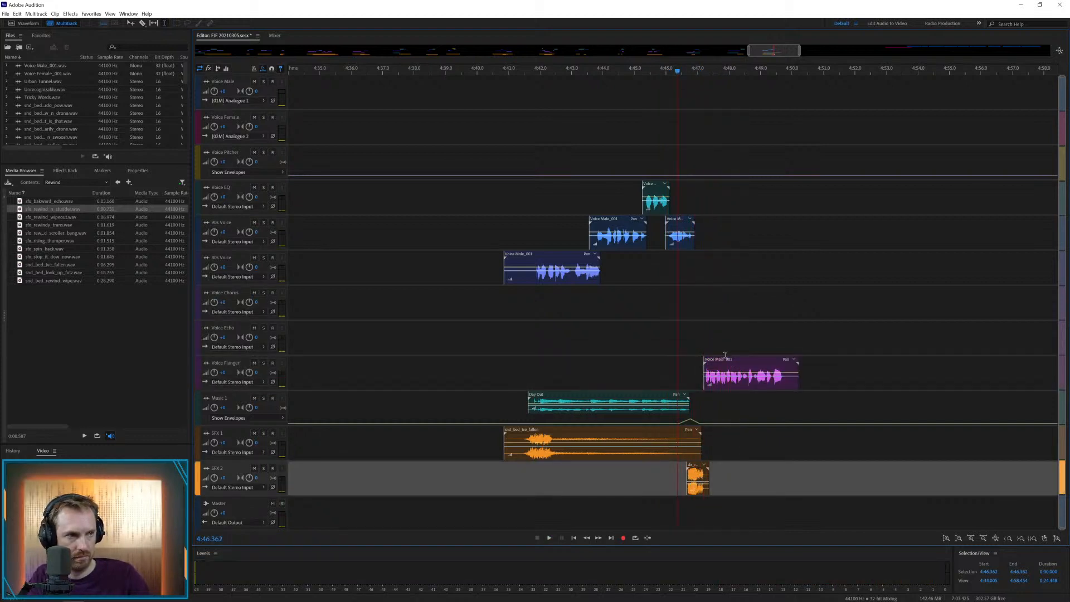
Shift the Voice Flanger clip to about 4:47.1 and trim its end at about 4:49.7 with a short fade-out
left_click_drag(728, 365, 820, 378)
key("space")
key("space")
key("Delete")
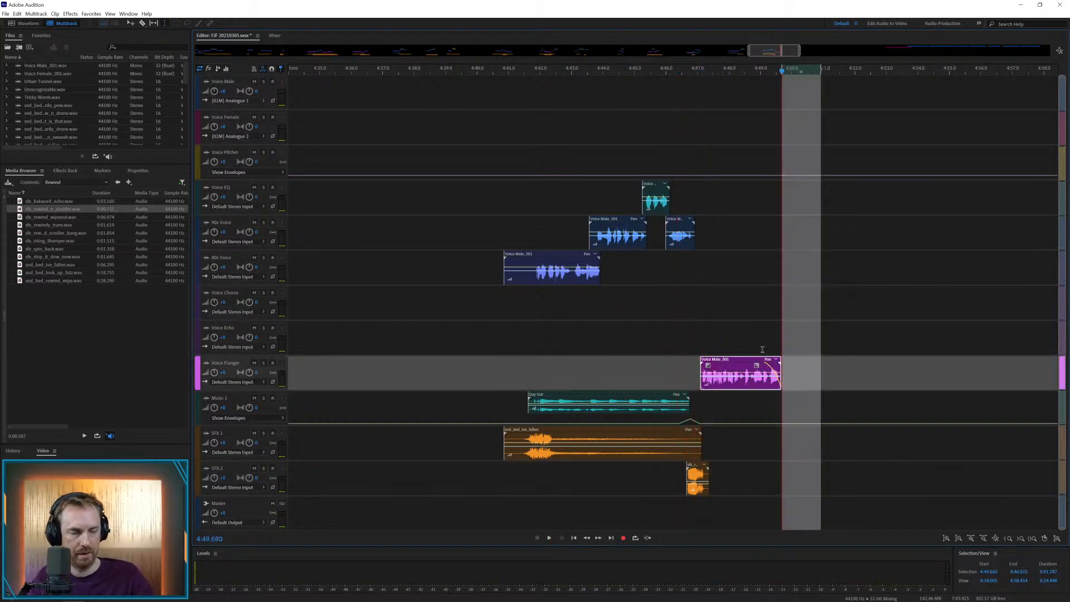
Adjust the fade-out curve of the Voice Flanger clip while playing it back, and save the session
left_click(759, 332)
key("space")
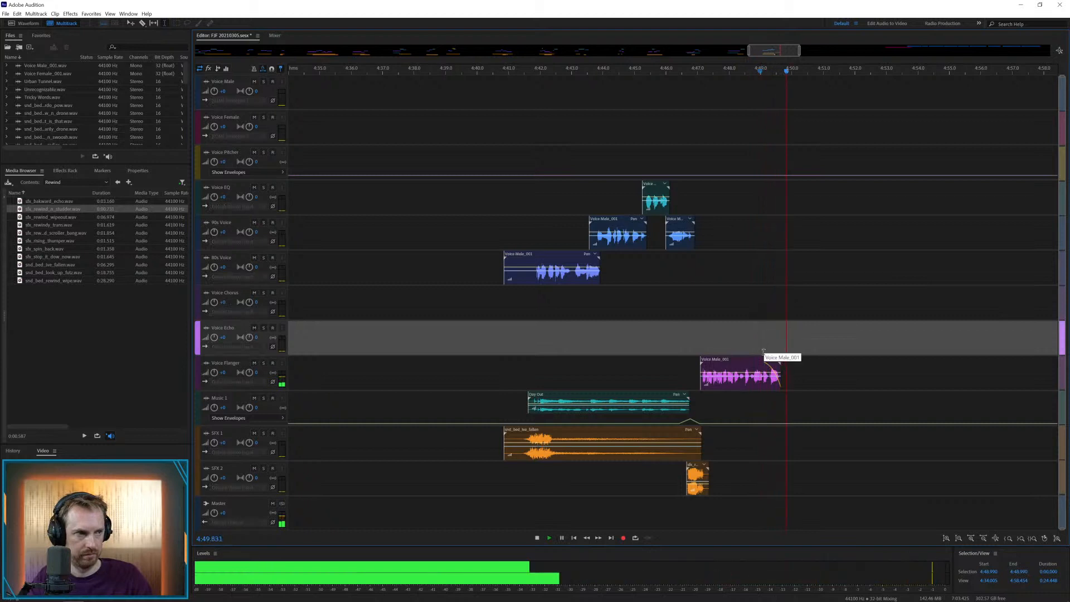
key("space")
left_click(760, 366)
left_click(755, 328)
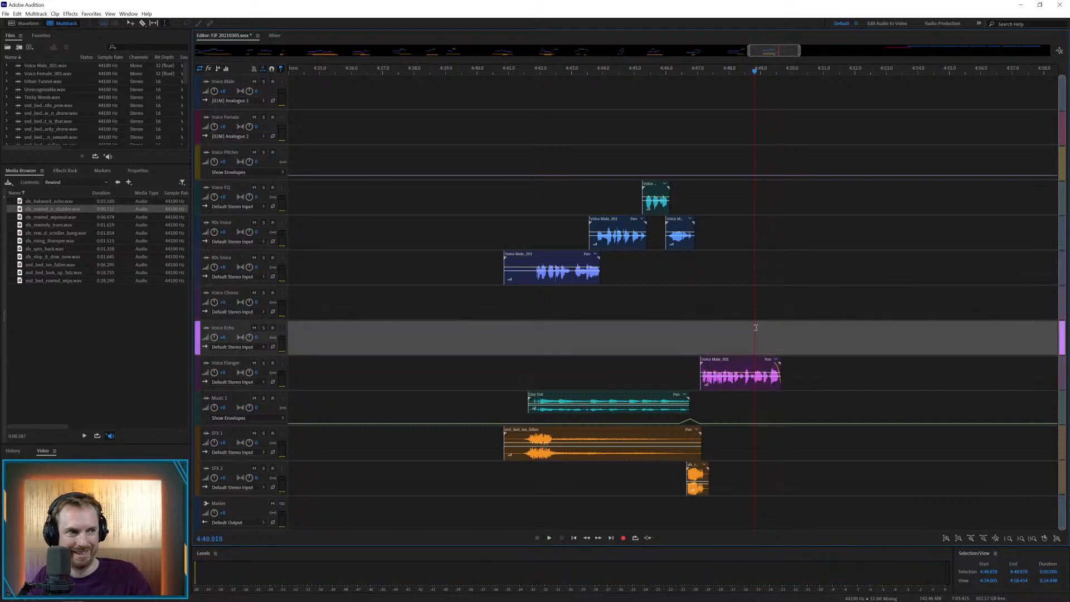
key("space")
key("space")
key("ctrl+s")
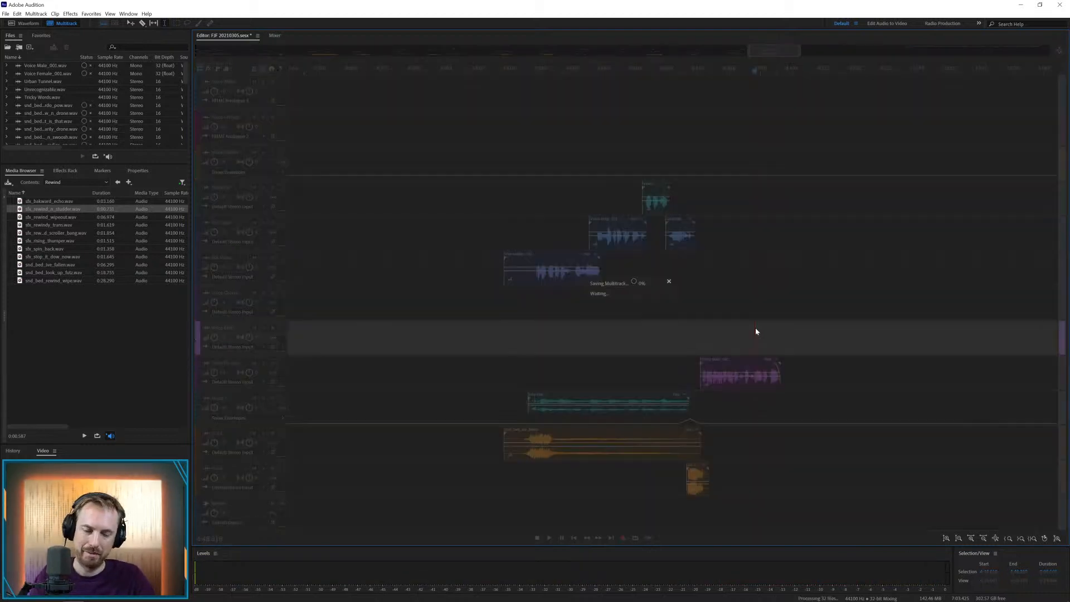
Move the Voice Female clip to the track above Voice Chorus at about 5:02 and shift the remaining Voice Male clips to about 6:24
key("backslash")
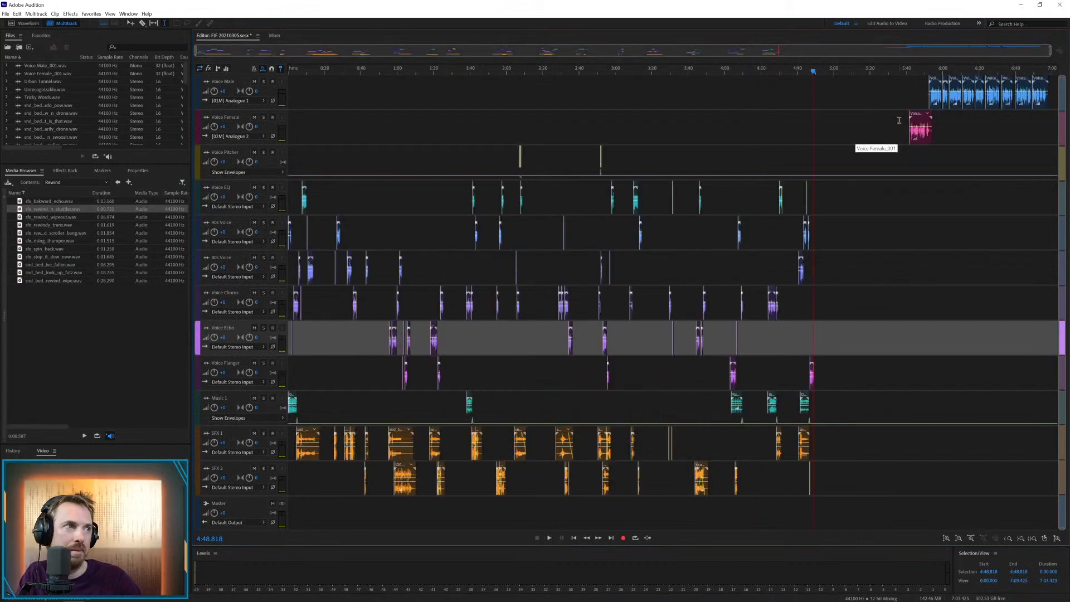
left_click_drag(917, 118, 840, 265)
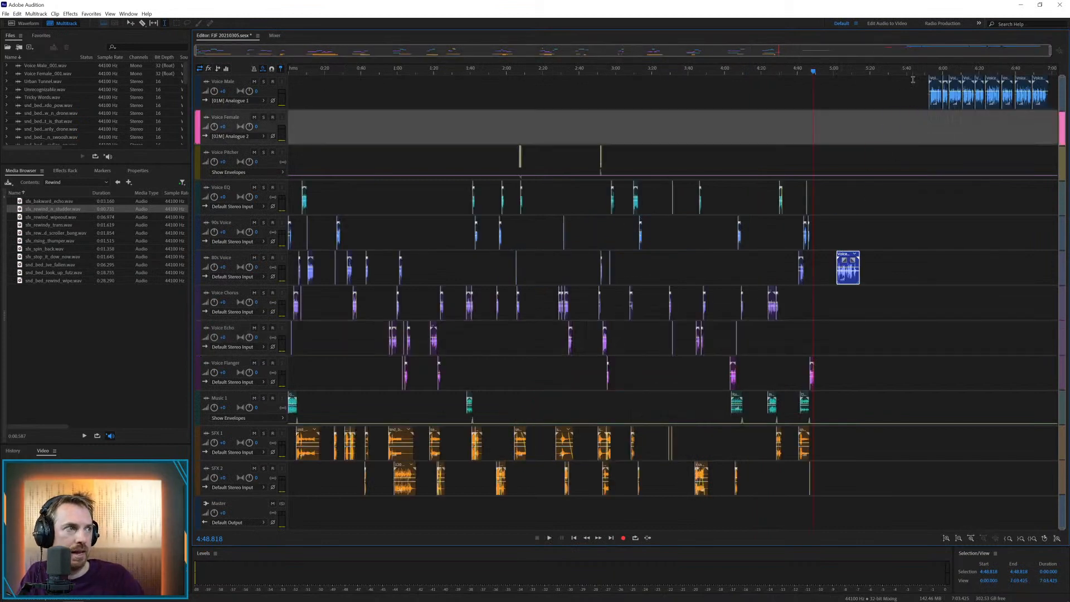
left_click_drag(912, 79, 1056, 84)
left_click_drag(969, 82, 1027, 85)
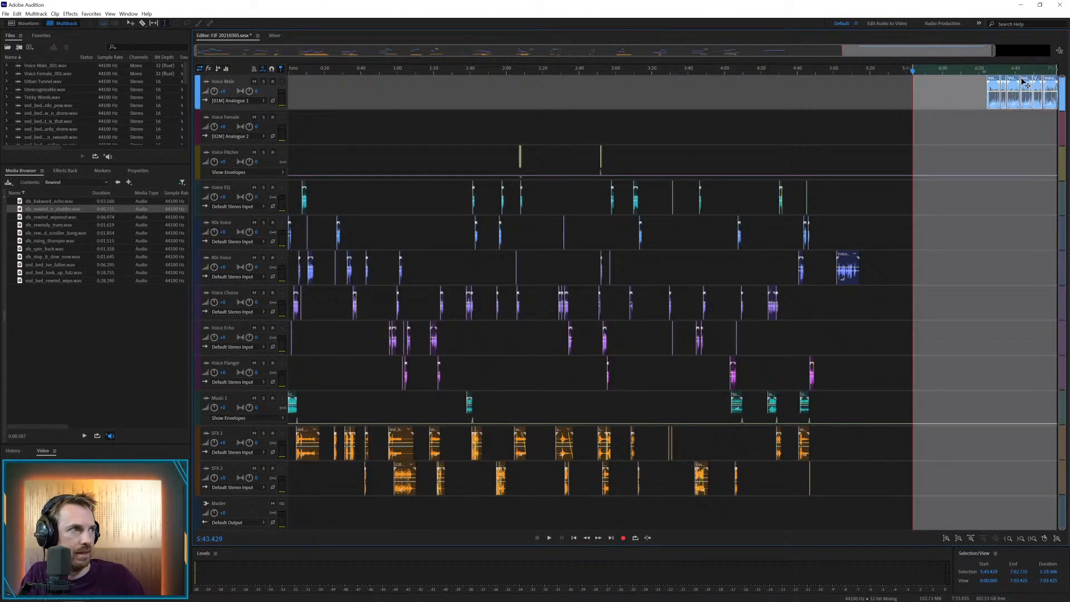
Look through the Scratch sound effects folder and open the Wipe Glitch folder instead
left_click(118, 182)
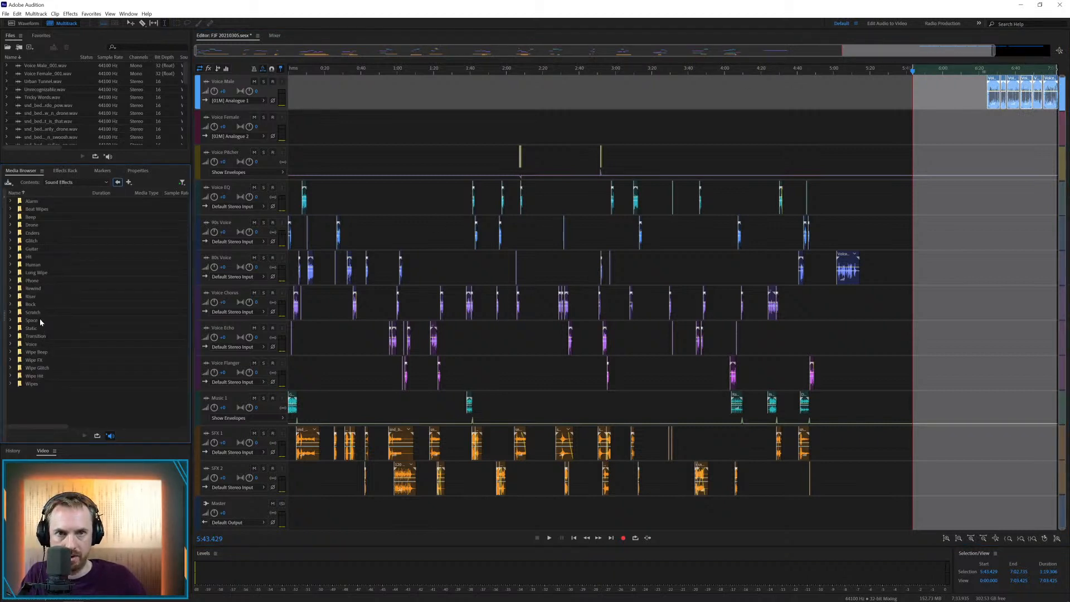
double_click(38, 312)
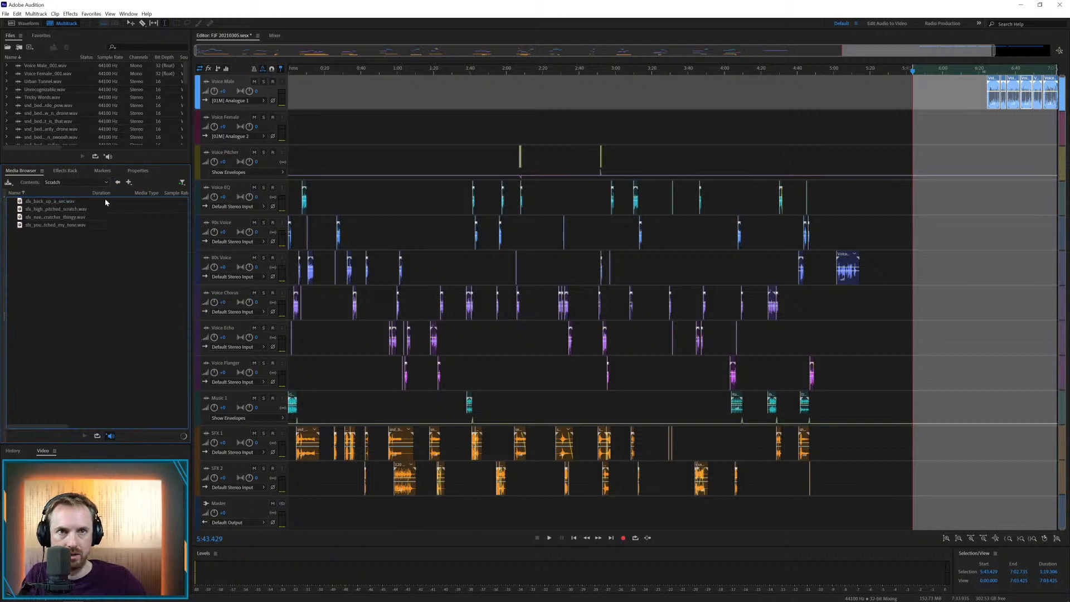
left_click(116, 183)
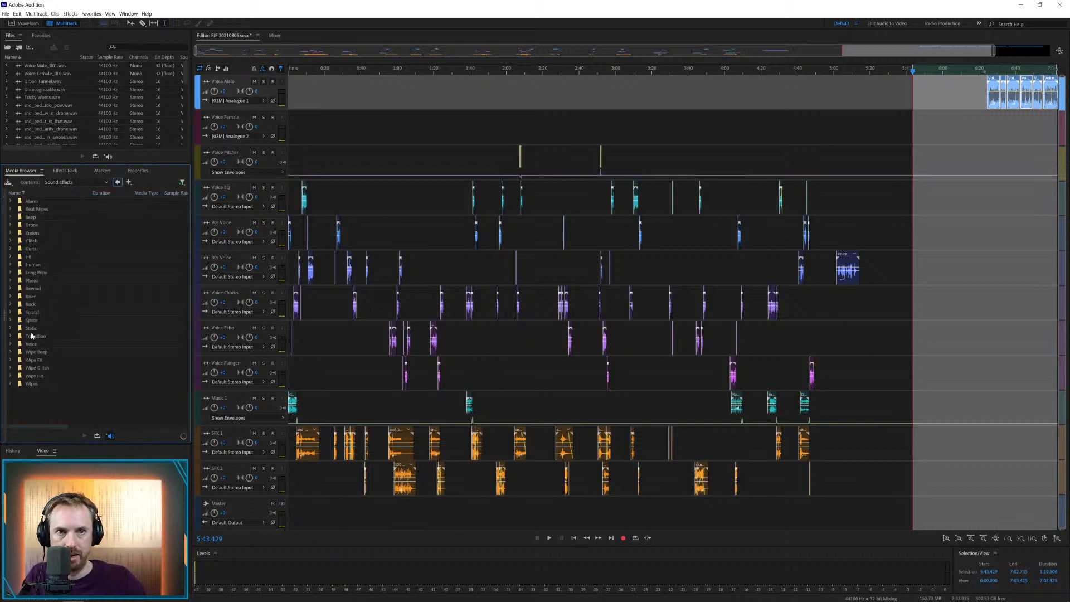
double_click(36, 367)
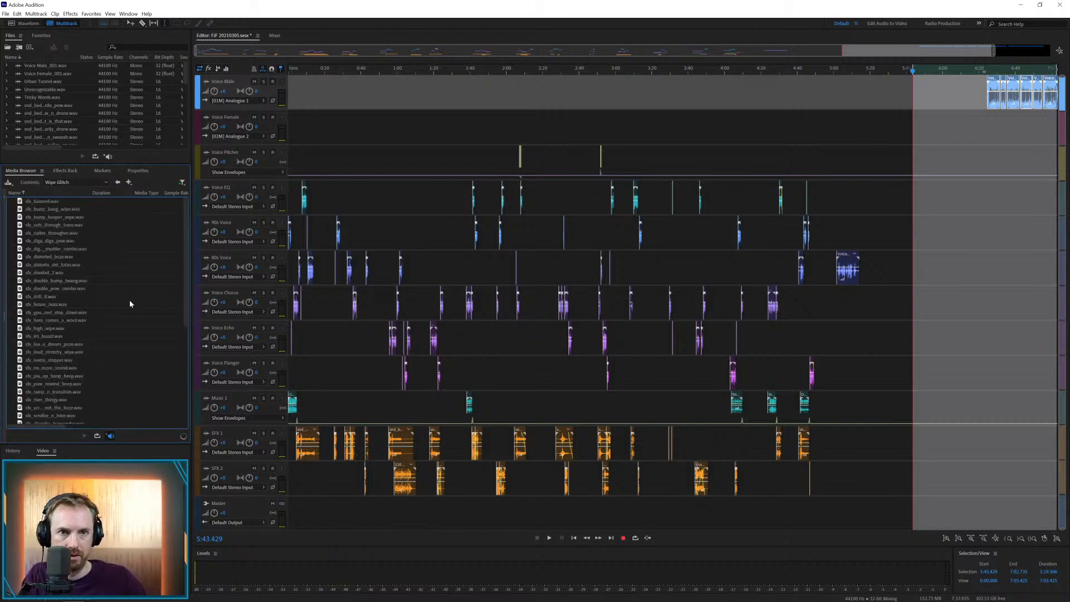
Place the Building The Future music on Music 1 from about 5:01.4, just before the female voice clip
left_click(841, 310)
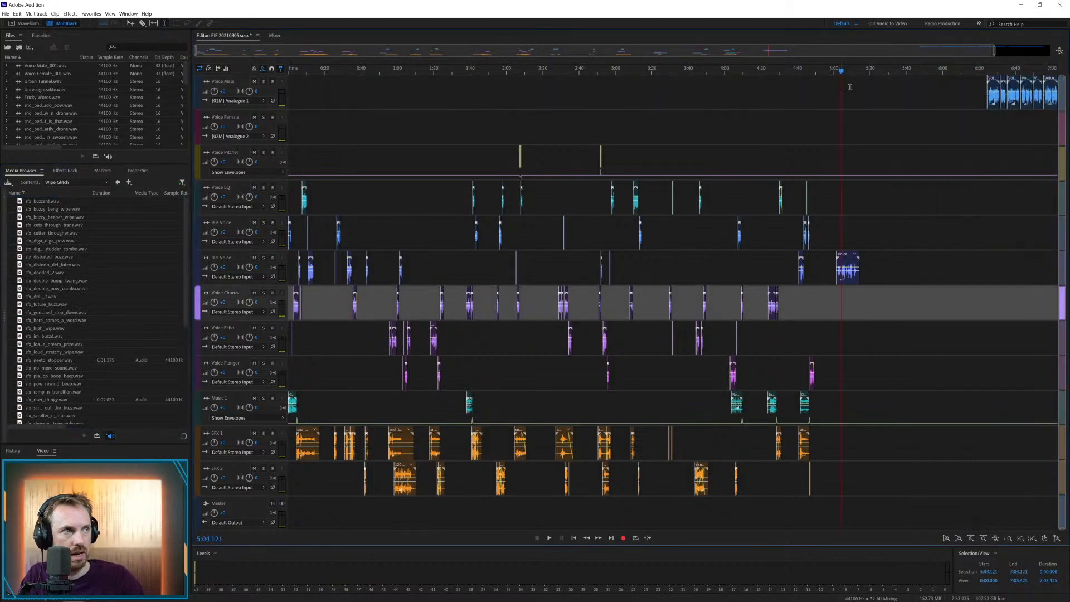
scroll(850, 72, "up", 4)
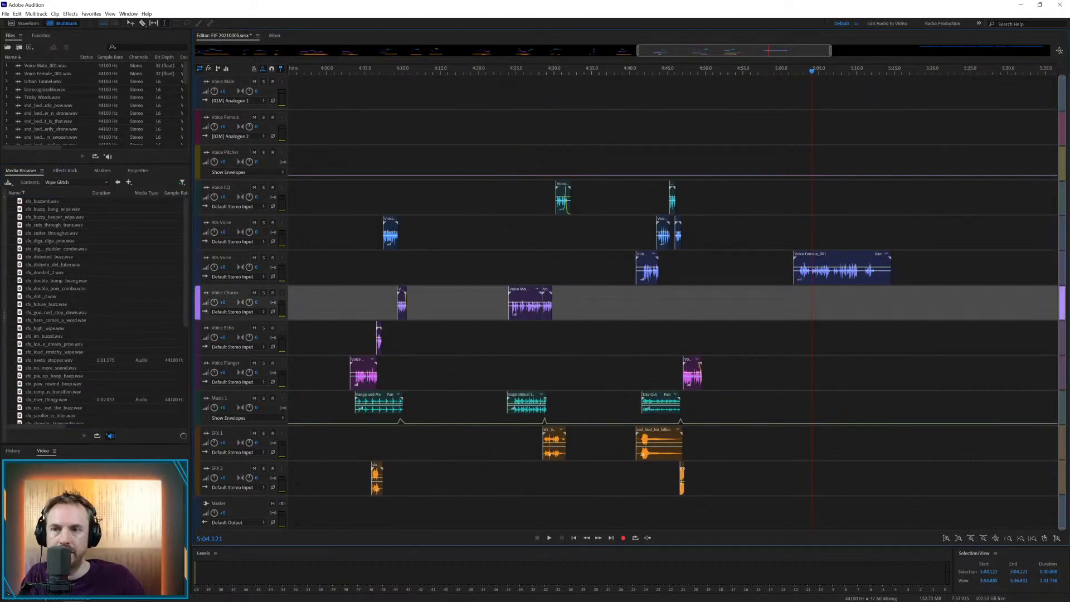
left_click_drag(1, 402, 790, 408)
left_click(782, 400)
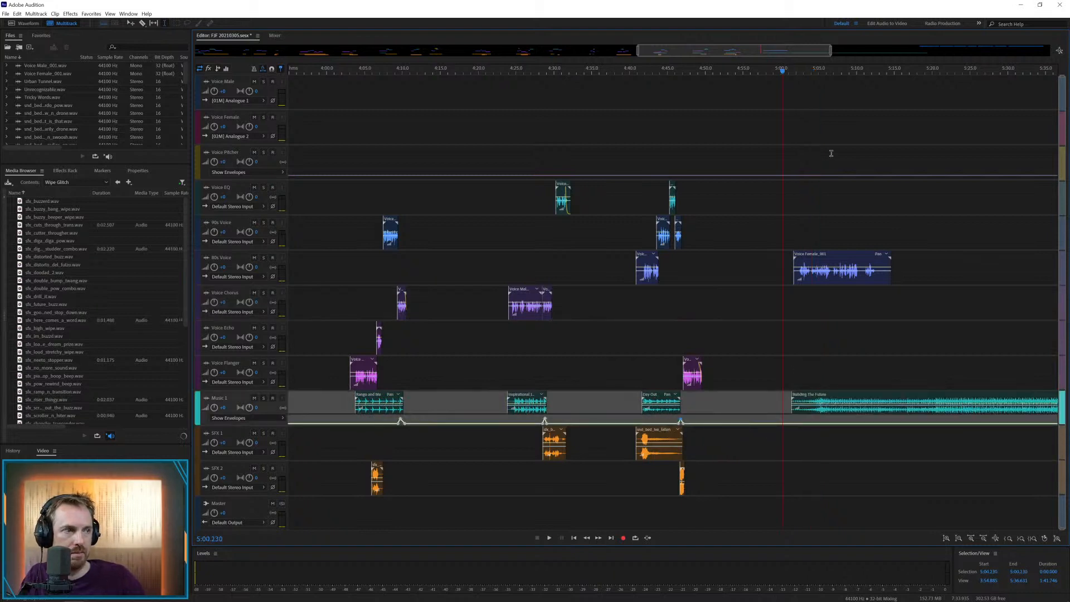
Trim the female voice clip's start to about 5:02.4, shift Building The Future to about 5:17.6, and play the voice
key("space")
scroll(818, 70, "up", 4)
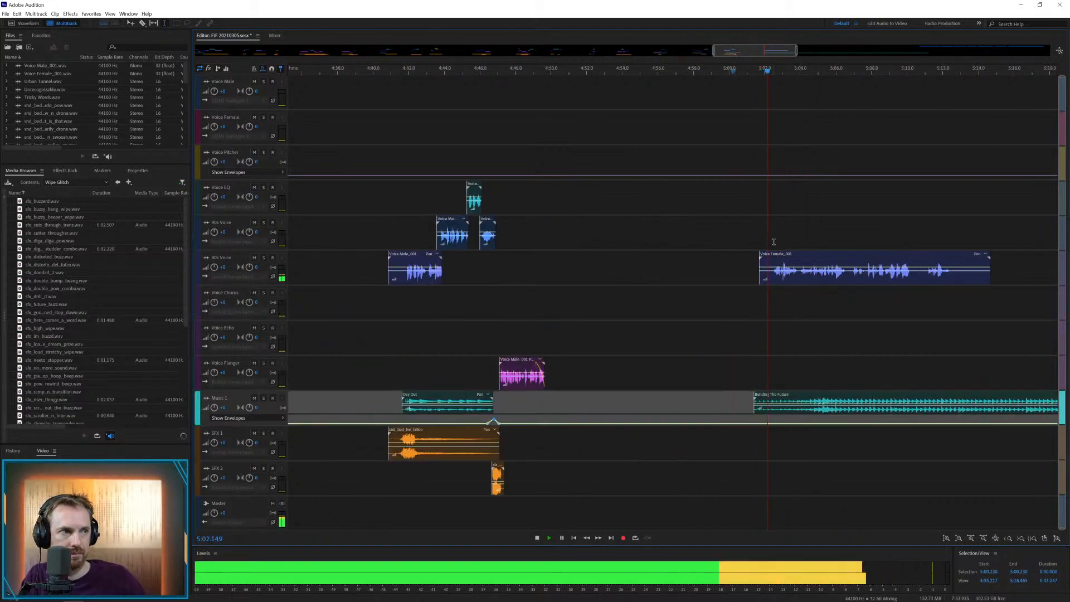
left_click_drag(758, 277, 772, 275)
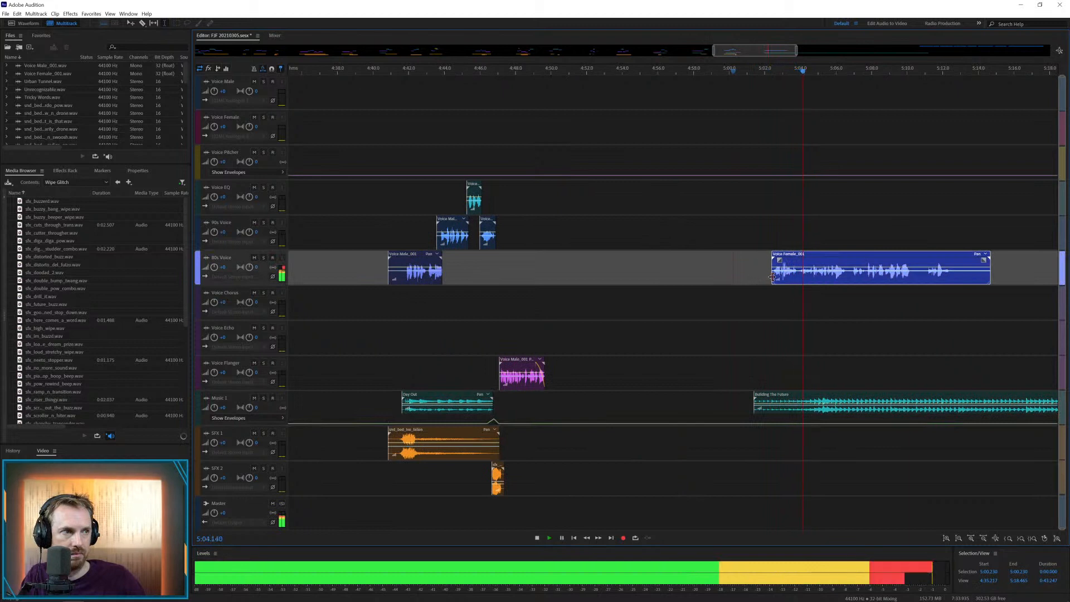
left_click_drag(773, 399, 1062, 399)
key("space")
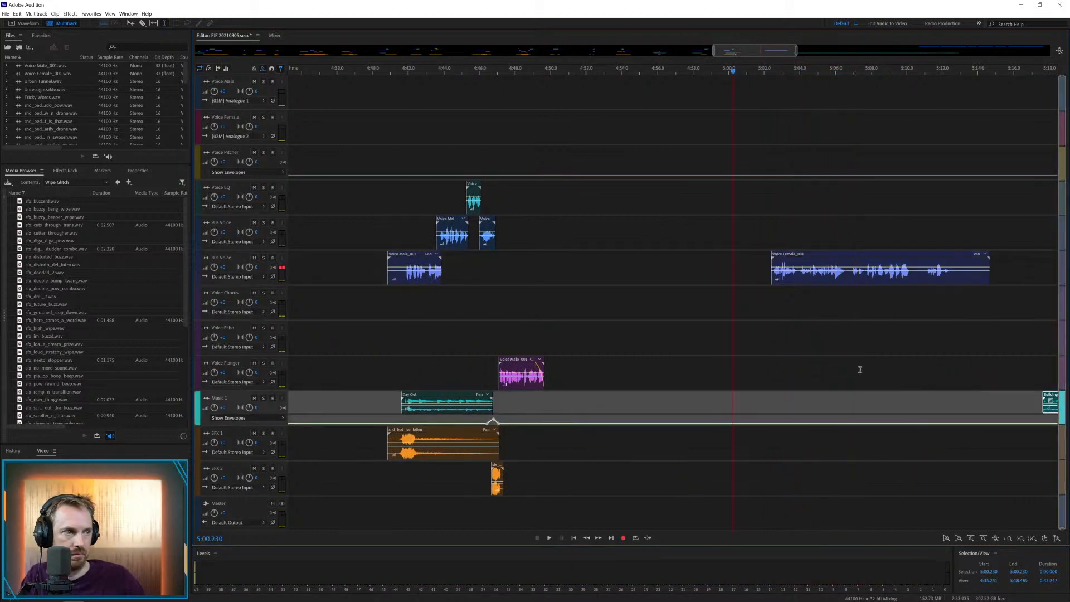
left_click(771, 322)
key("space")
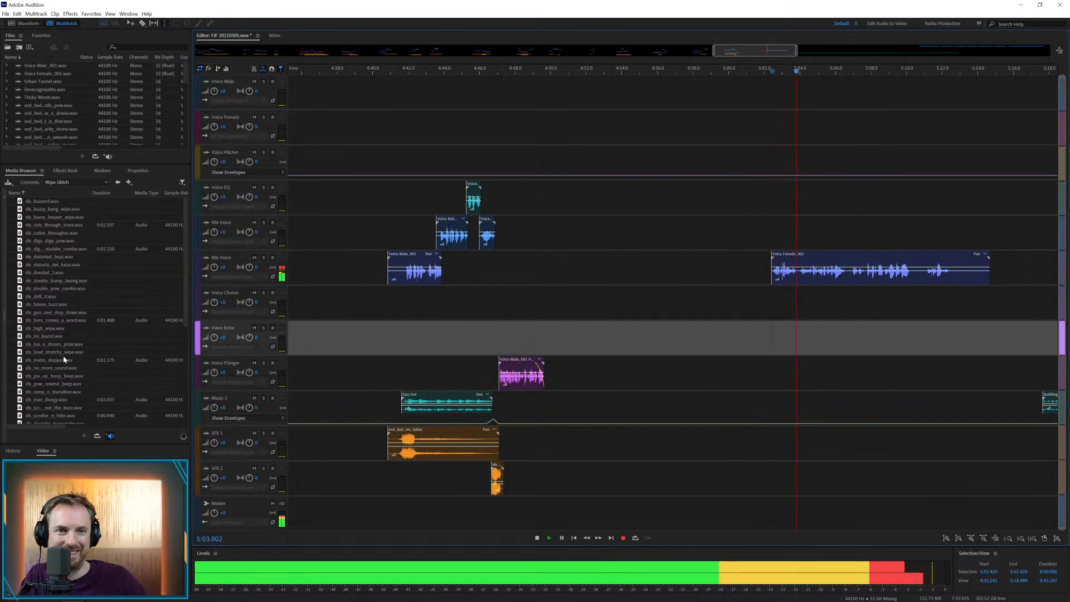
Place the neeto stopper effect at about 5:02.2 and the buzzy beeper wipe at about 5:06.6 on SFX 1, and play them
left_click_drag(62, 359, 768, 436)
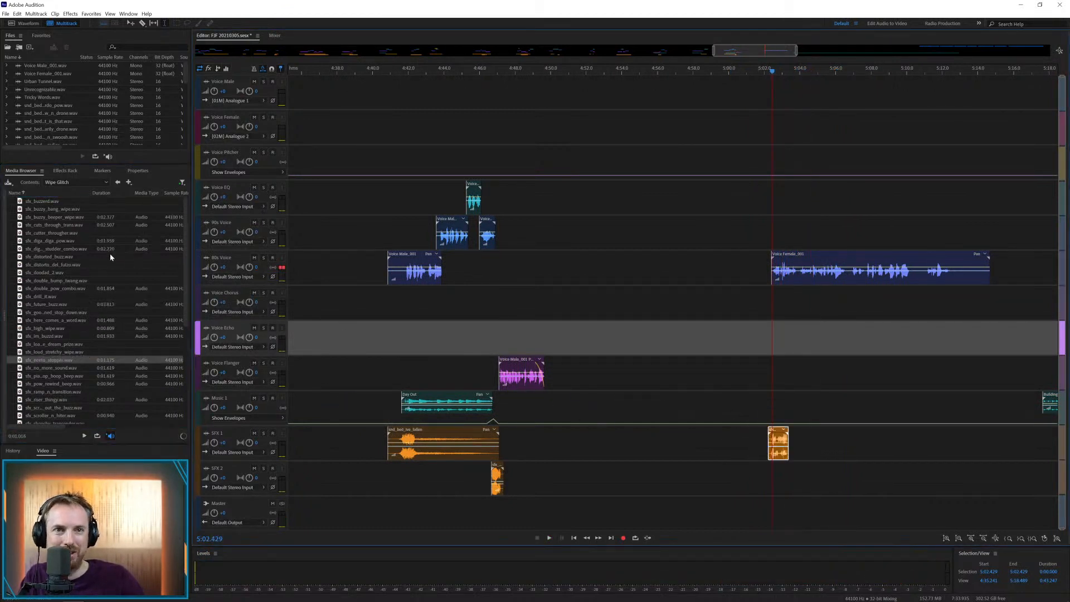
left_click_drag(62, 217, 846, 449)
left_click(772, 396)
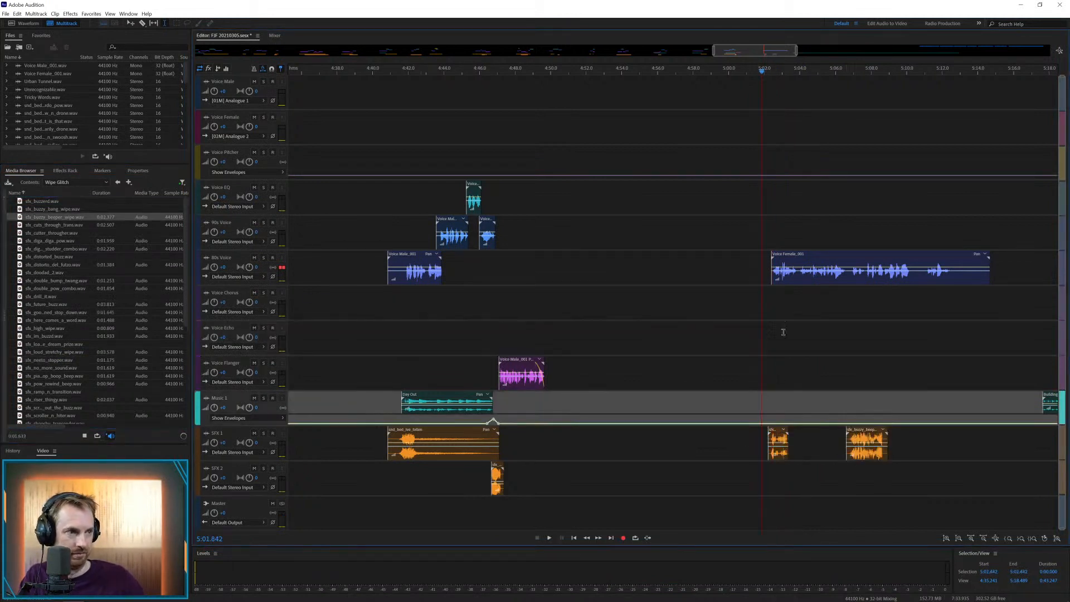
key("space")
scroll(820, 68, "up", 3)
key("space")
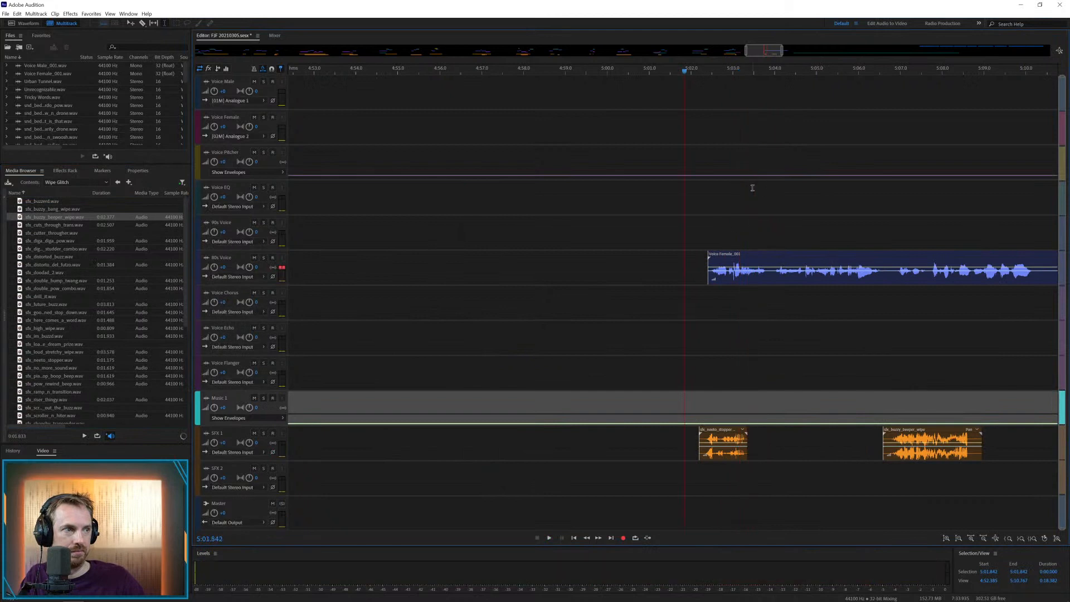
Shift the female voice clip to about 5:02.8 and the neeto stopper effect to about 5:02.6, and play both
left_click_drag(739, 255, 753, 258)
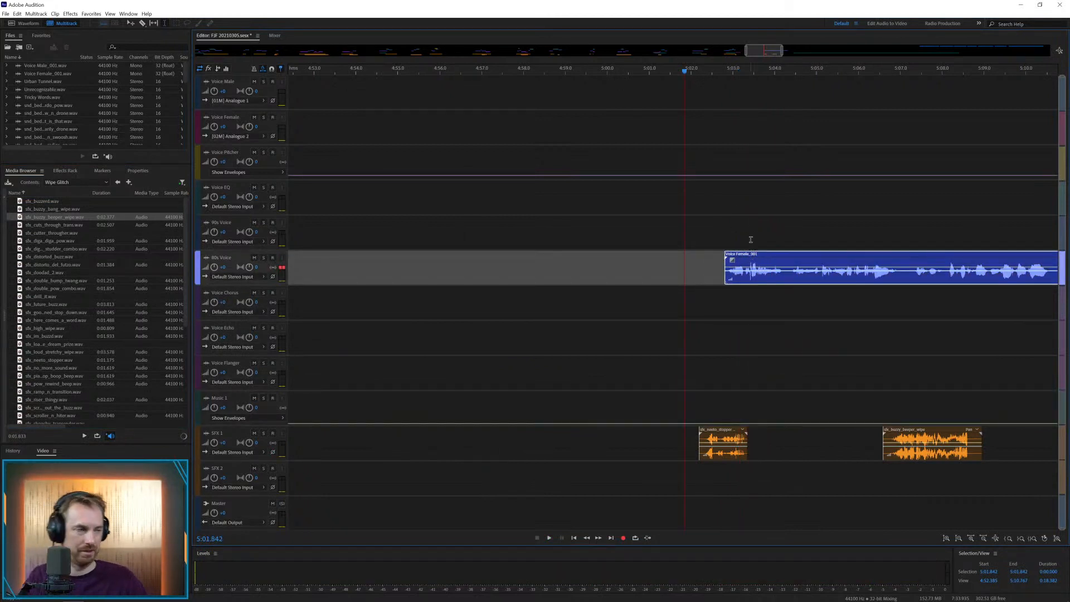
left_click(714, 337)
key("space")
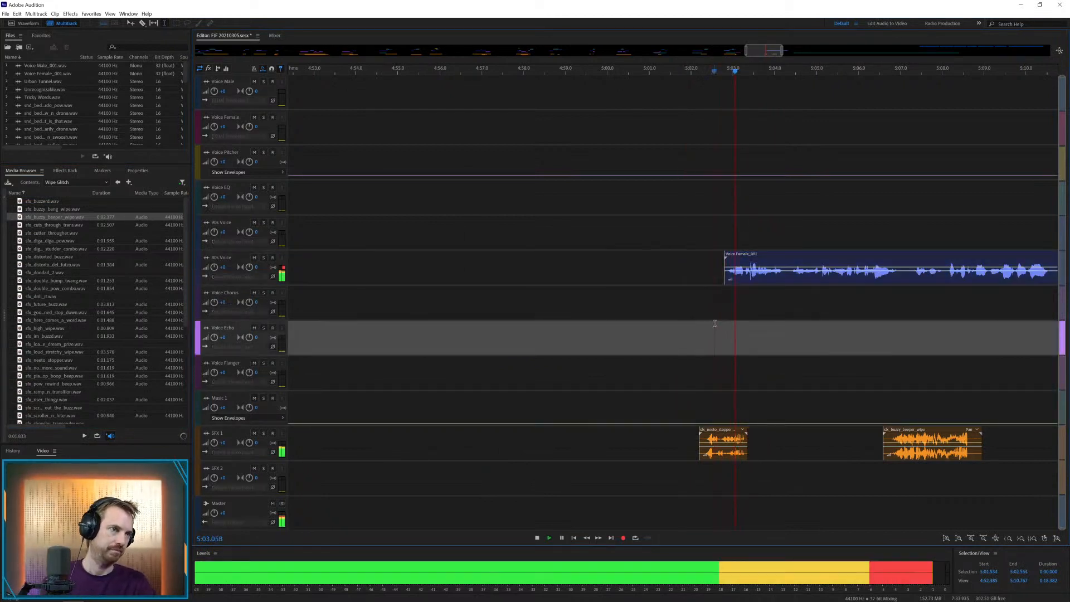
key("space")
left_click_drag(724, 430, 744, 431)
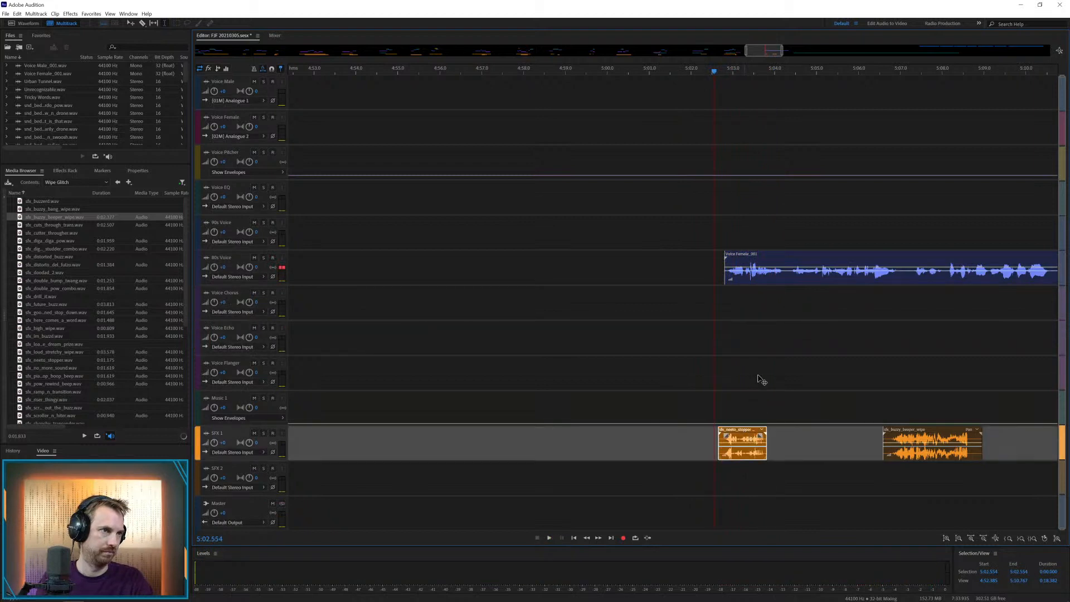
key("space")
key("space")
Cut the female voice clip at about 5:04.2, move its remainder to Voice Chorus from about 5:04.0, and play it
mouse_move(782, 277)
left_mouse_down()
mouse_move(796, 278)
mouse_move(782, 292)
left_mouse_up()
key("Delete")
left_click(810, 301)
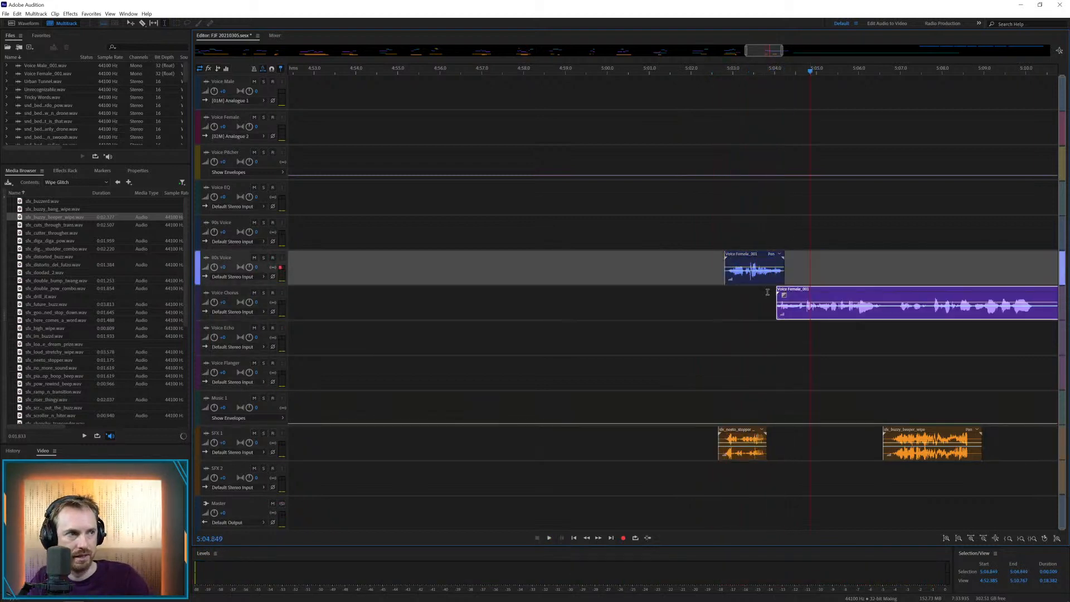
key("space")
Remove about 5:06.6 to 5:06.9 from the Voice Chorus clip, shift the buzzy beeper wipe to about 5:06.1, and play the passage
left_click_drag(883, 308, 894, 310)
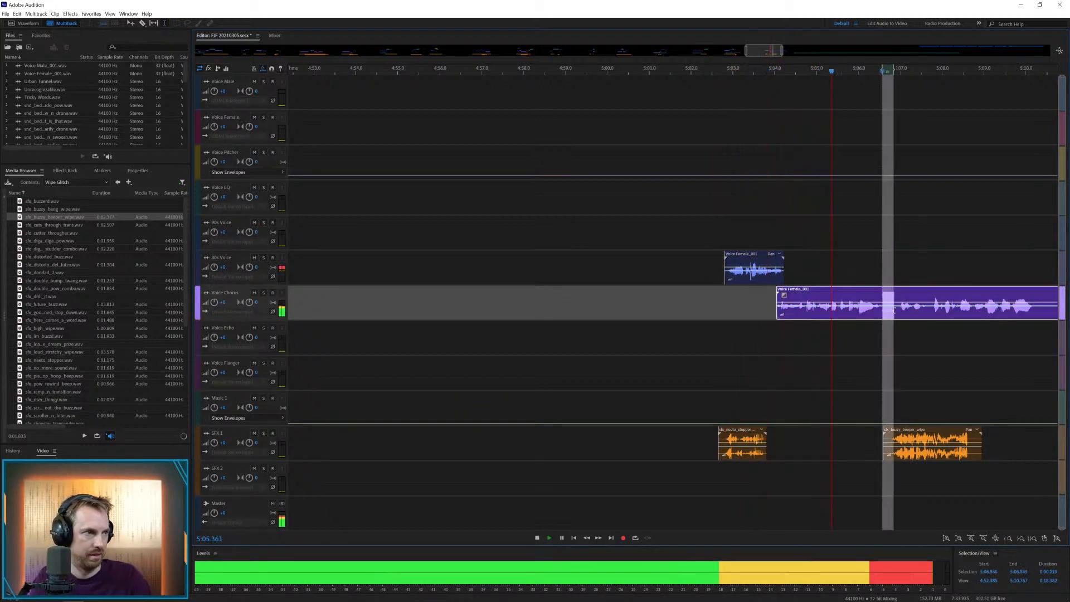
key("space")
key("Delete")
left_click_drag(900, 440, 880, 440)
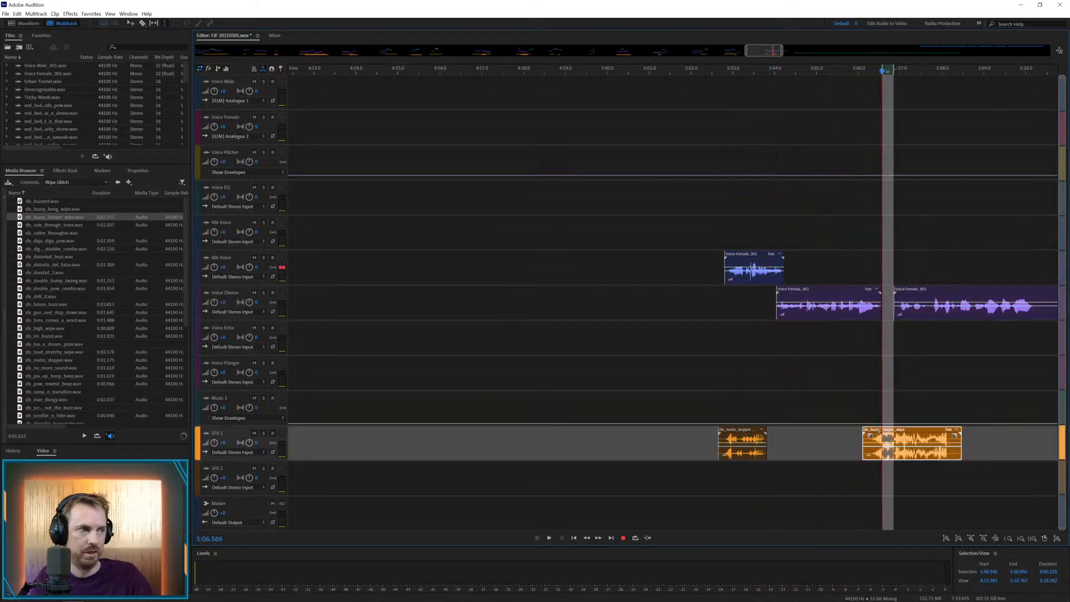
left_click(865, 397)
key("space")
left_click_drag(747, 48, 767, 48)
key("space")
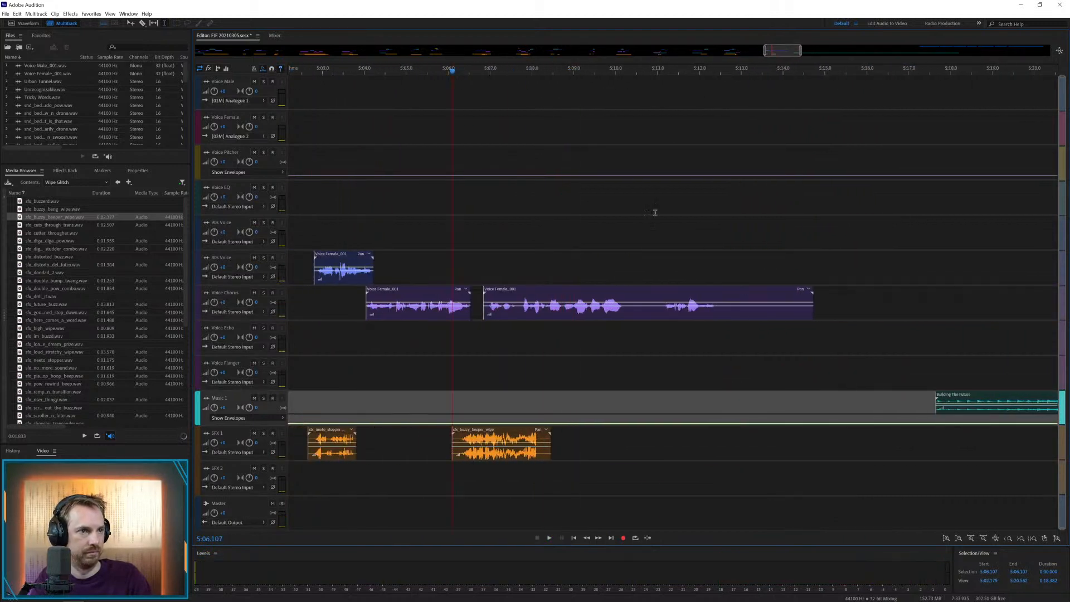
Copy the female voice from about 5:07.7 to 5:10.3 onto Voice Echo at about 5:07.9, and play the doubled phrase
left_click_drag(521, 310, 629, 312)
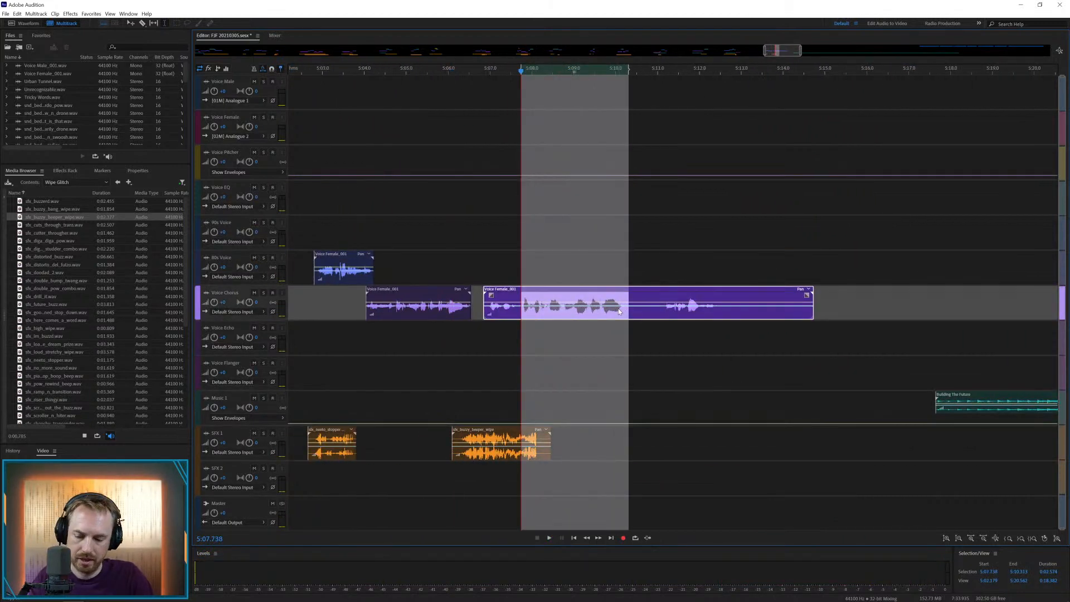
key("ctrl+c")
left_click(527, 330)
key("ctrl+v")
left_click(501, 337)
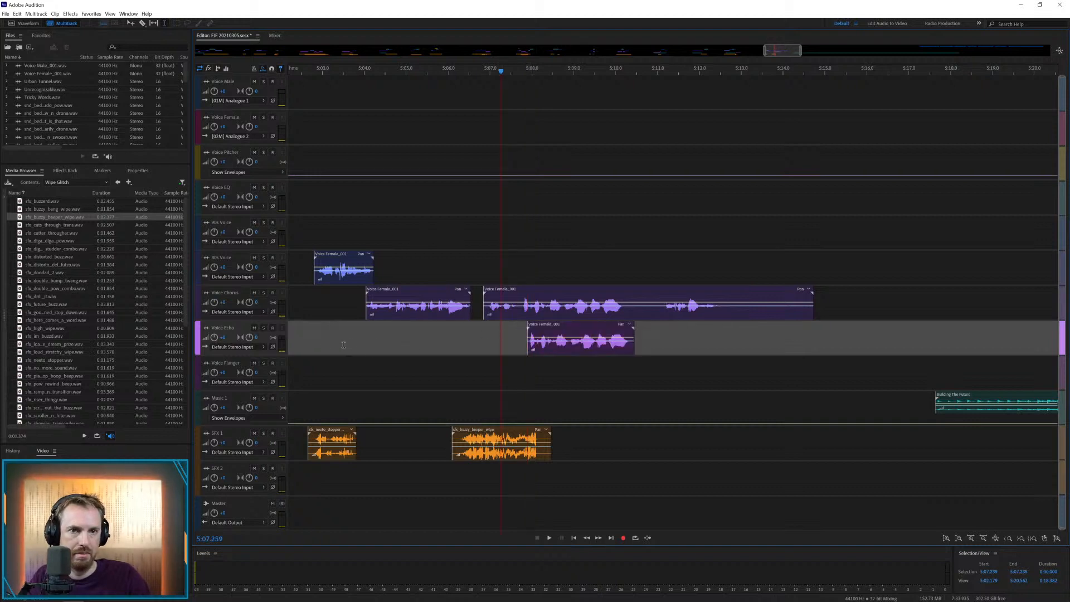
key("space")
Place the scroller stopper bed from the Wipe Glitch folder on SFX 2 at about 5:07.2, and play it
scroll(88, 404, "down", 7)
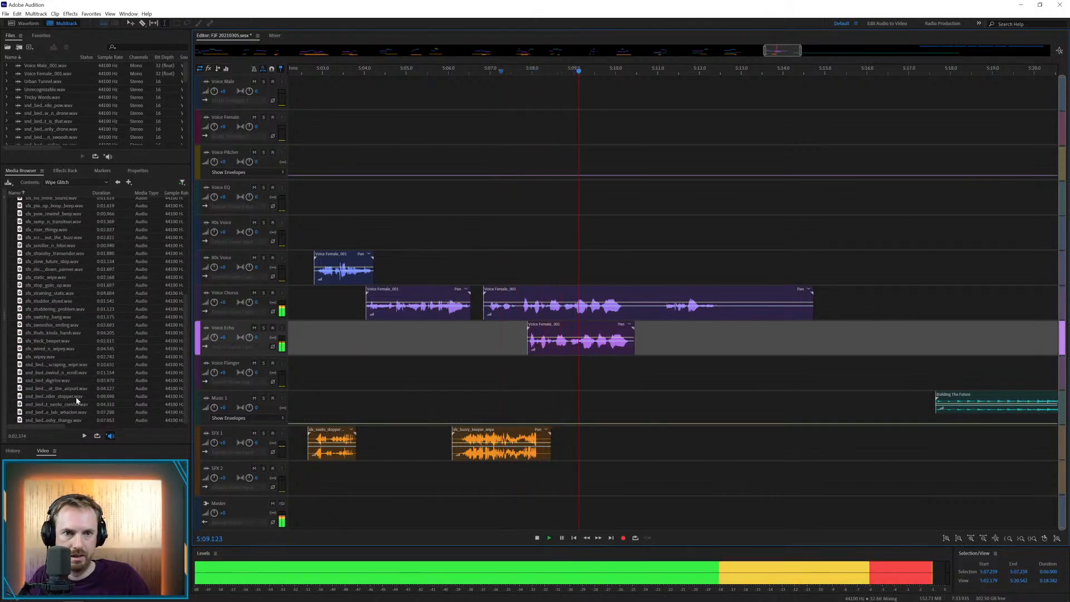
left_click_drag(76, 397, 549, 470)
key("space")
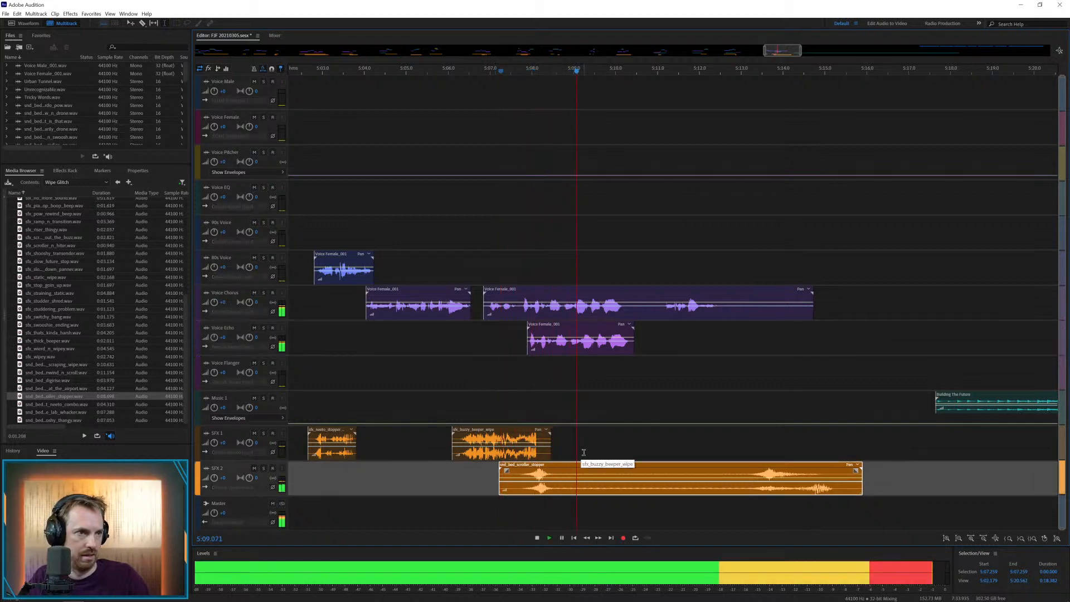
Cut about 5:10.3 to 5:10.9 from the Voice Chorus clip, move its last part to Voice Flanger at about 5:10.1, and play it
key("Delete")
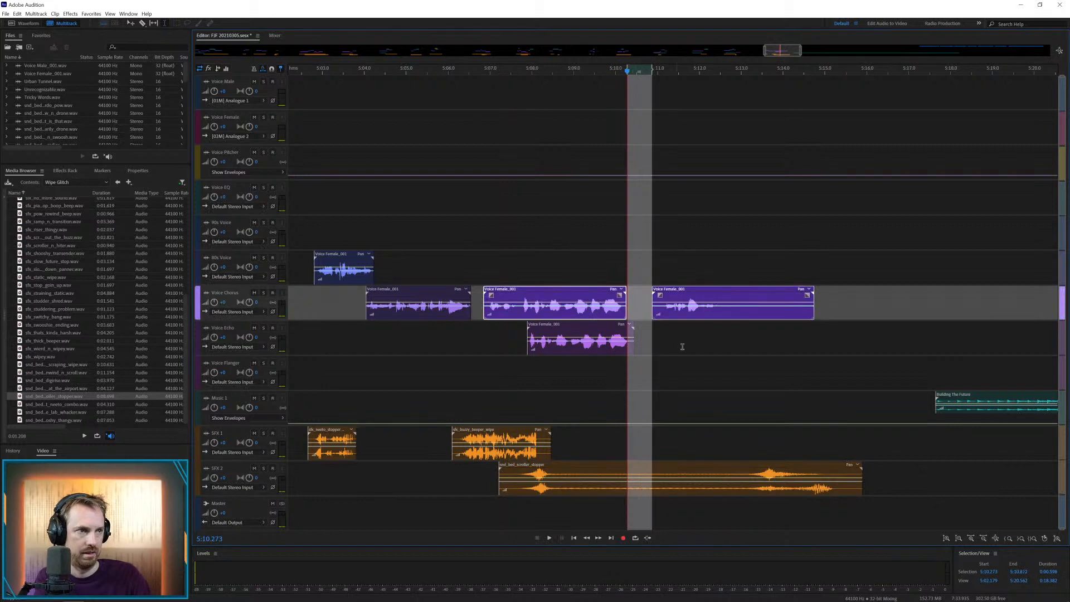
left_click(680, 347)
left_click_drag(675, 293, 644, 363)
left_click(599, 369)
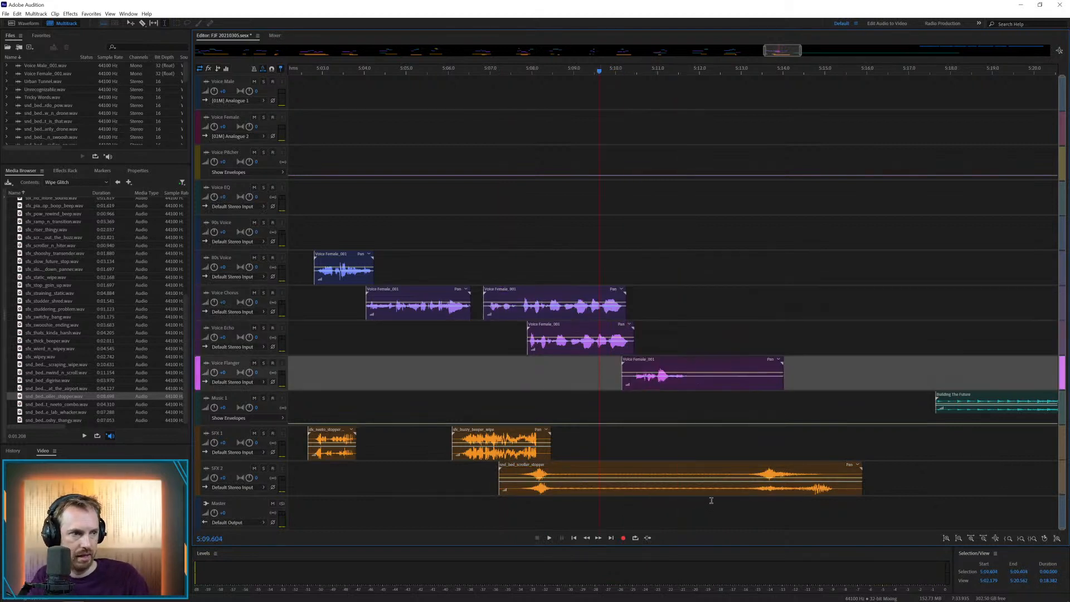
key("space")
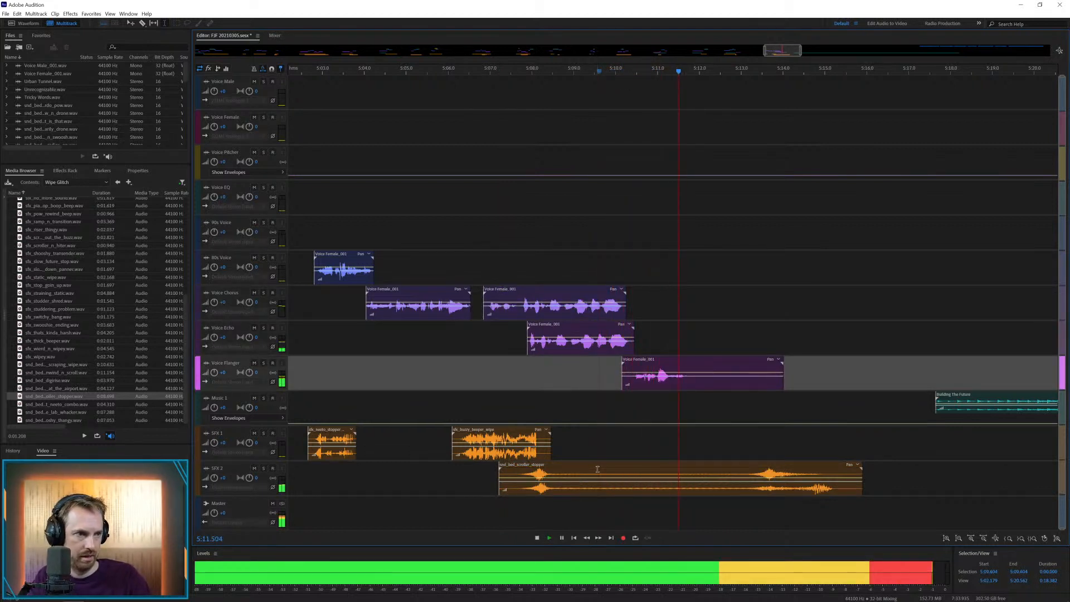
Cut out the middle of the scroller stopper bed, crossfade its second part in from about 5:09.3, and play the join
mouse_move(598, 466)
left_mouse_down()
mouse_move(724, 453)
mouse_move(670, 471)
mouse_move(614, 471)
left_mouse_up()
key("Delete")
left_click(710, 451)
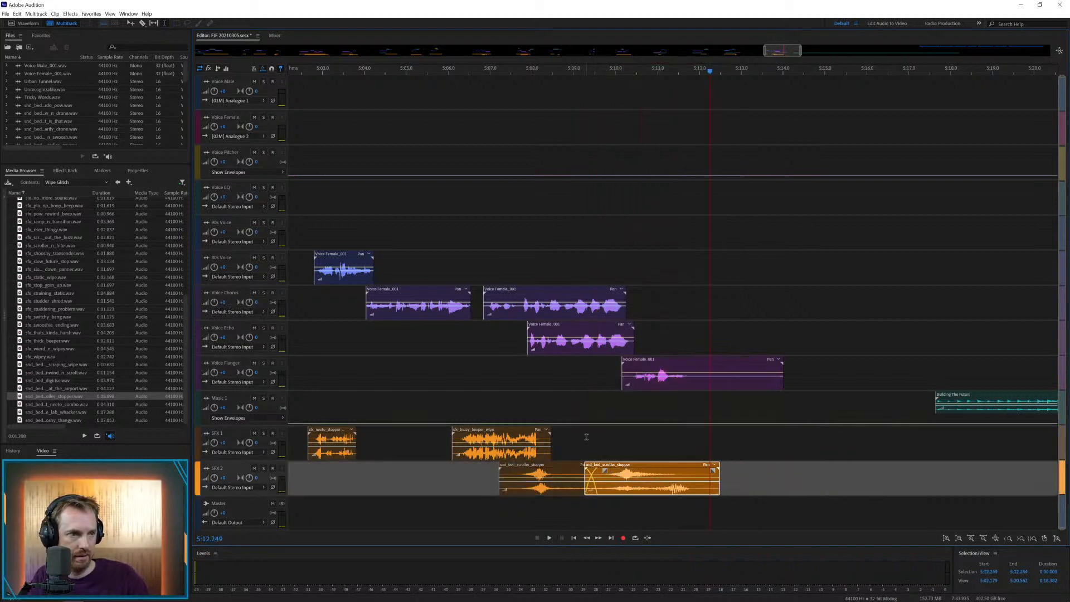
left_click(584, 435)
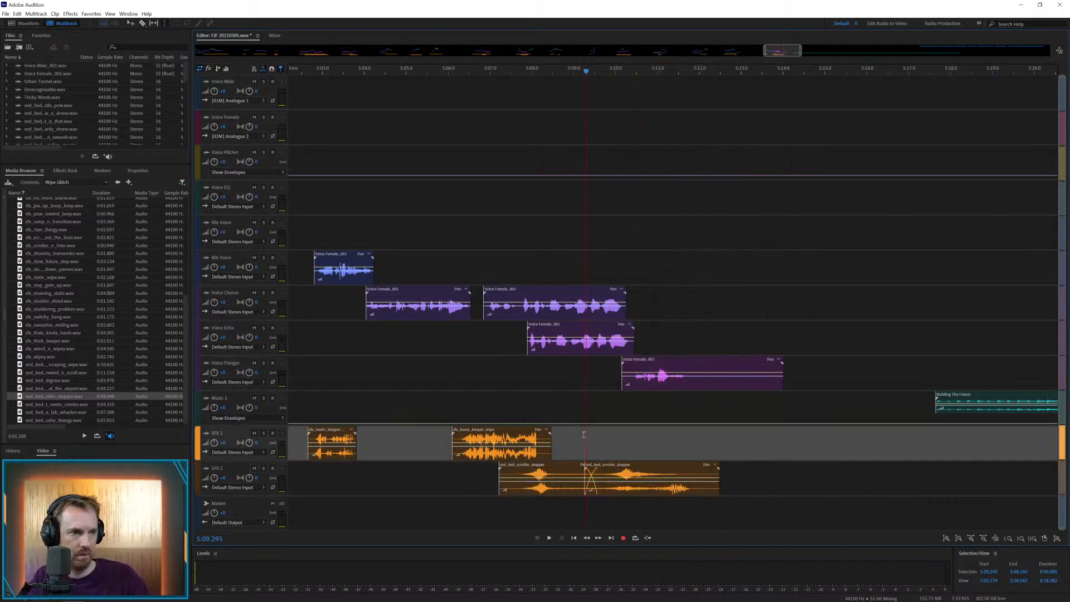
key("space")
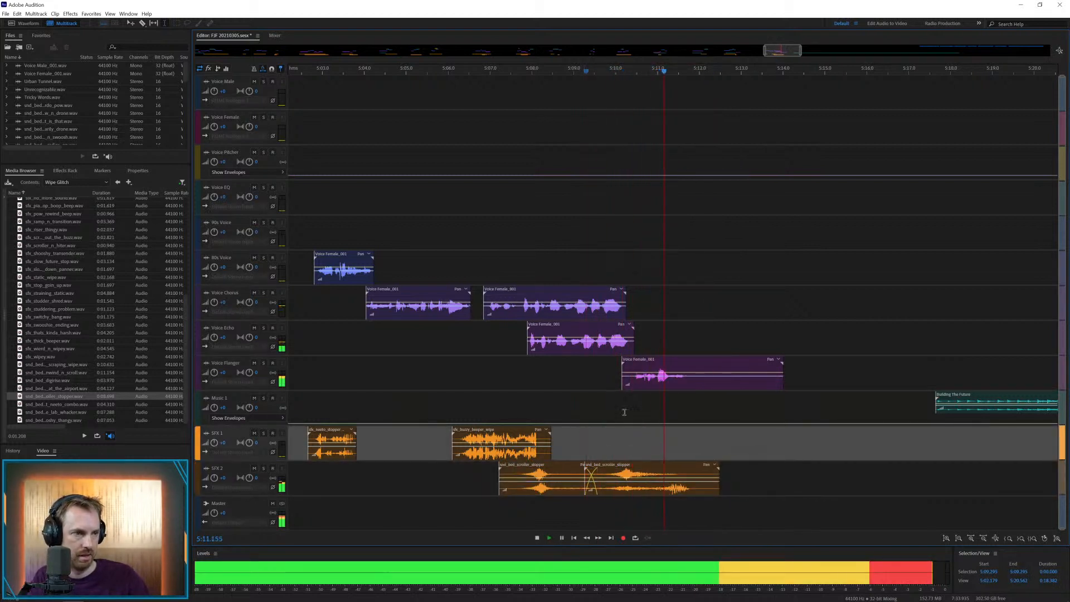
Shift the female voice clip on Voice Flanger to about 5:09.9, play it, and remove its silent tail after about 5:11.6
left_click_drag(651, 363, 643, 362)
key("space")
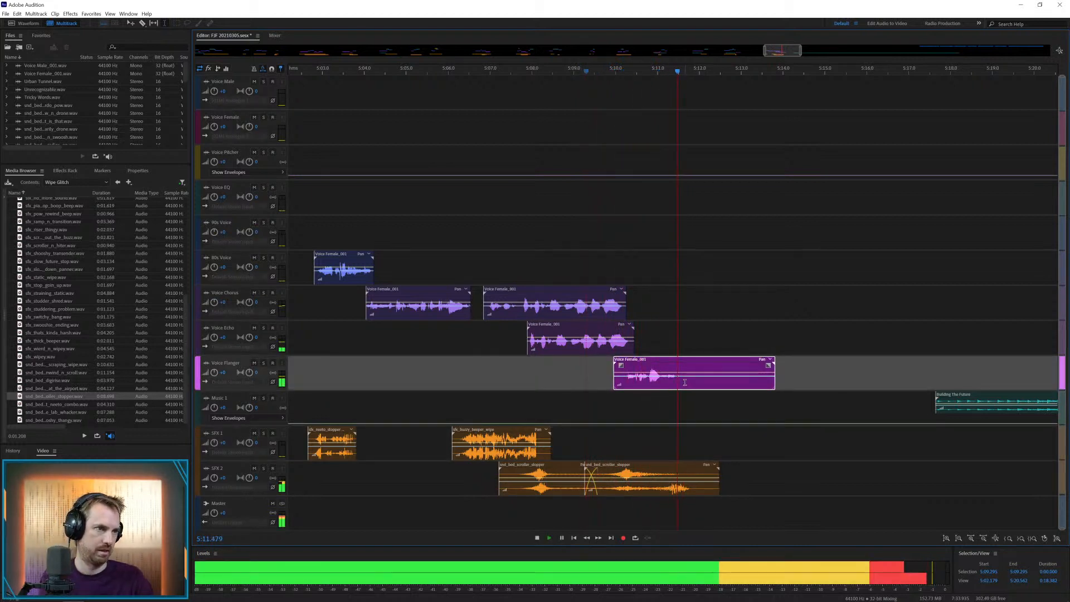
key("space")
left_click_drag(685, 383, 787, 365)
key("Delete")
left_click_drag(677, 365, 675, 372)
left_click(693, 317)
Move the first remaining clip of the Voice Male track to Voice Chorus at about 5:27.7, and play it
key("backslash")
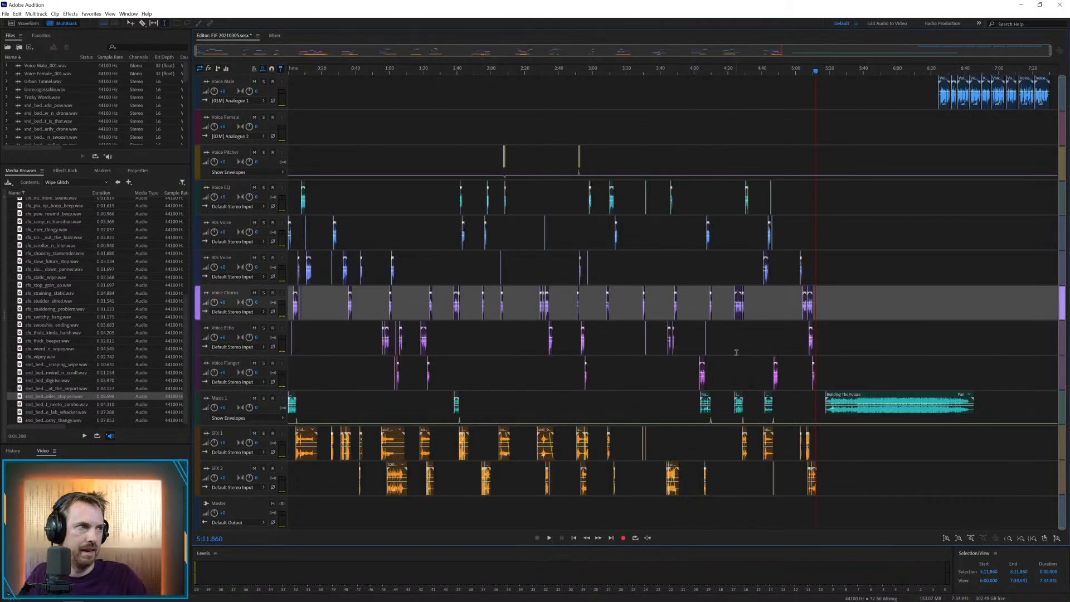
left_click_drag(941, 83, 846, 308)
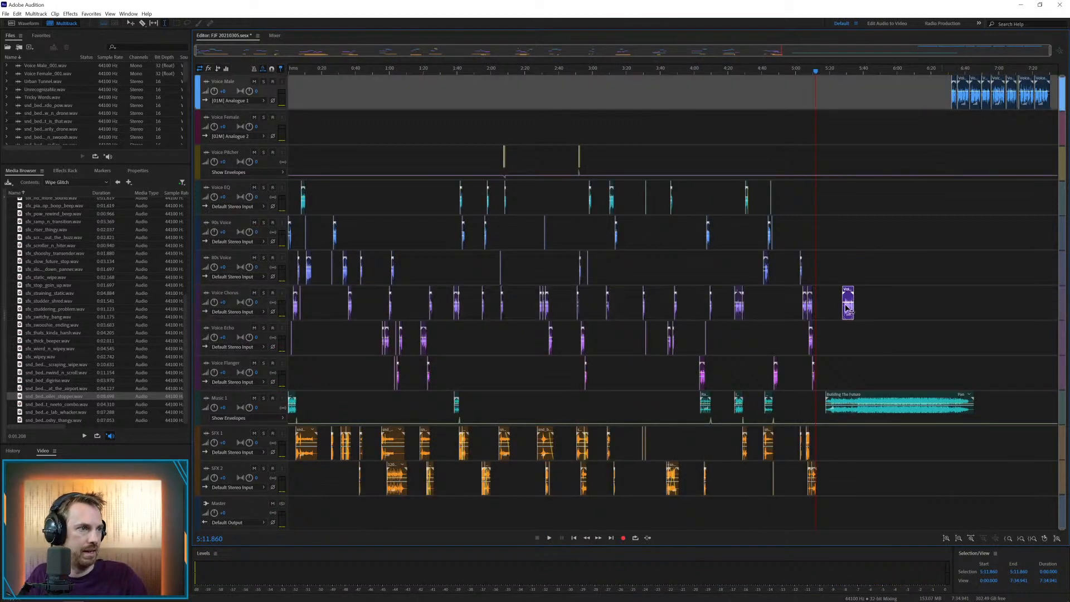
left_click(841, 330)
key("space")
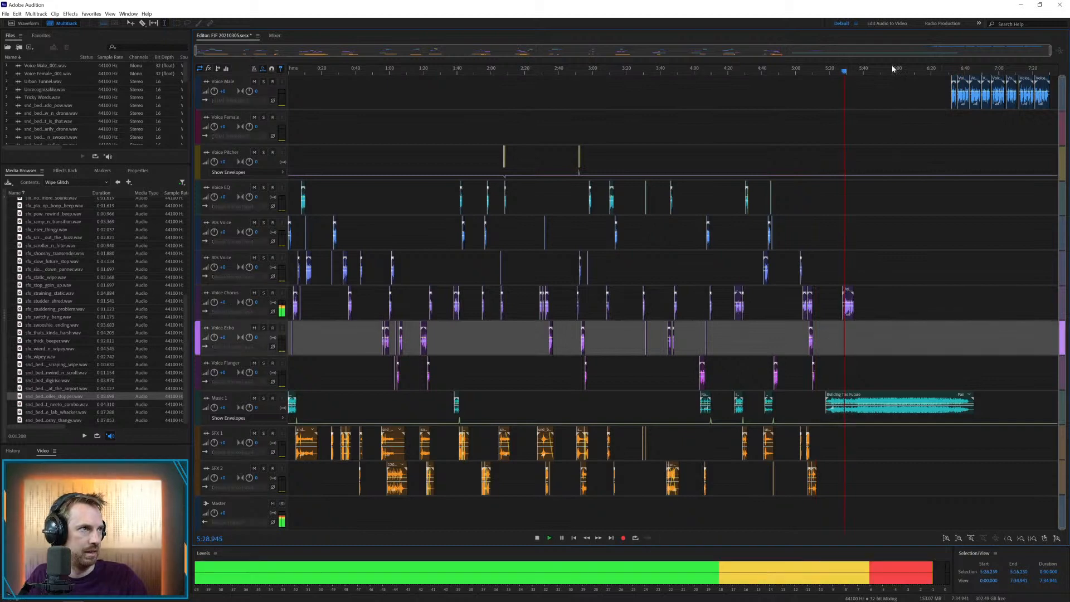
scroll(892, 71, "up", 7)
key("space")
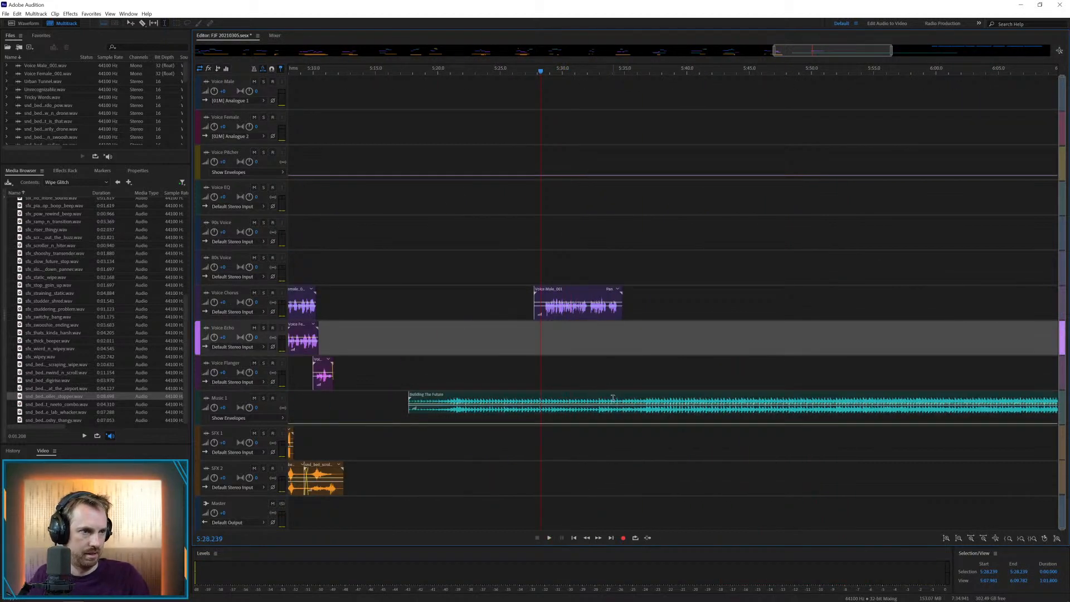
Delete Building The Future from Music 1, place the Guitar folder's distortion bed on SFX 1 at about 5:28.0, and play it
left_click(613, 397)
key("Delete")
left_click(117, 182)
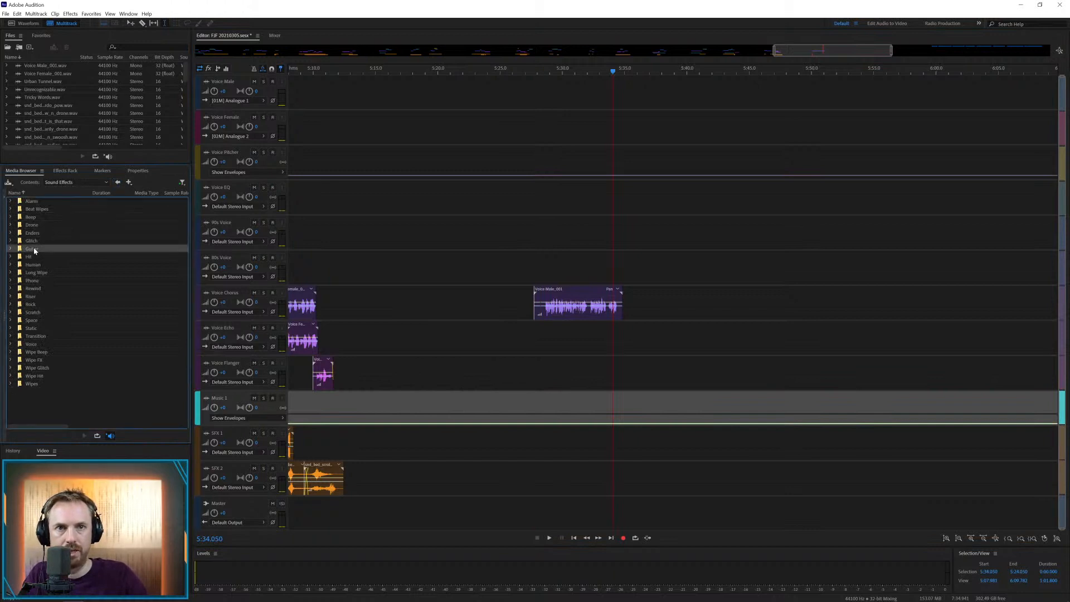
double_click(32, 248)
left_click_drag(50, 201, 552, 431)
left_click(531, 409)
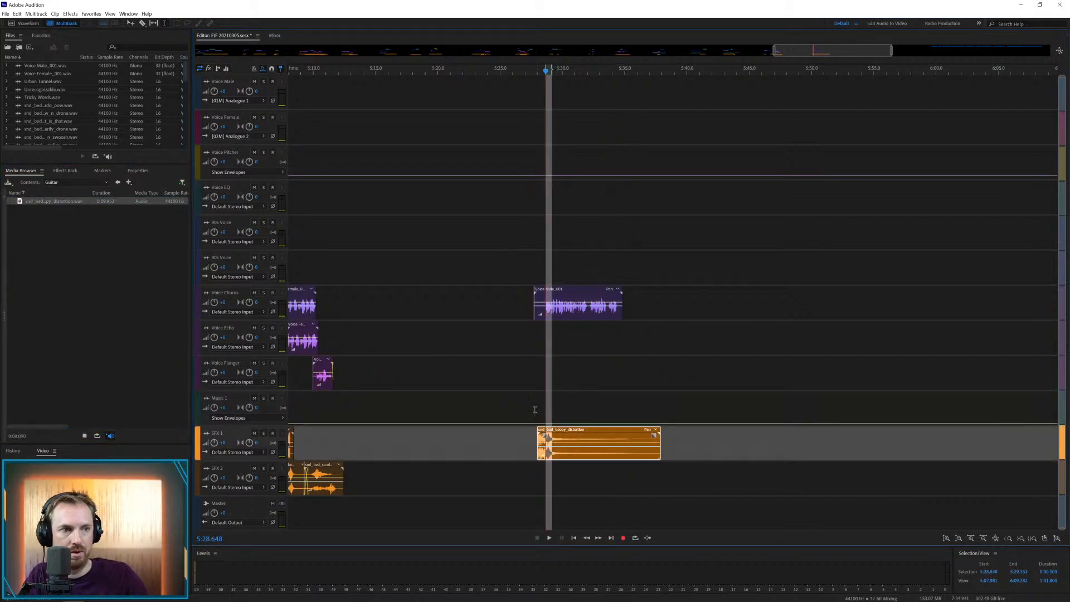
left_click(531, 403)
key("space")
Place the powey n beepy effect from the Wipe Beep folder on SFX 2, shift it to about 5:31.6, and play it
left_click(117, 183)
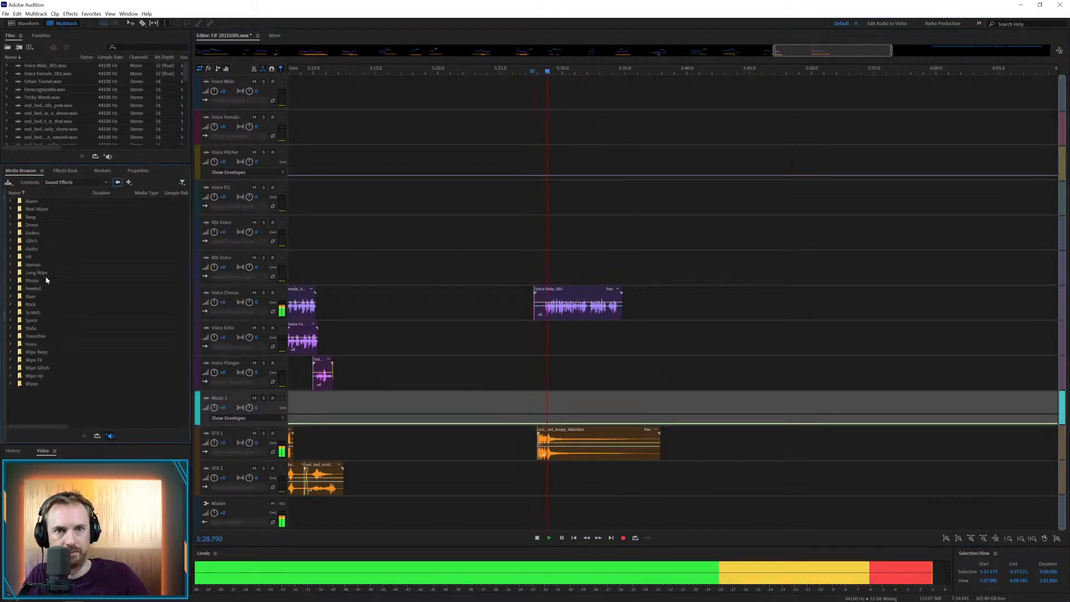
double_click(37, 351)
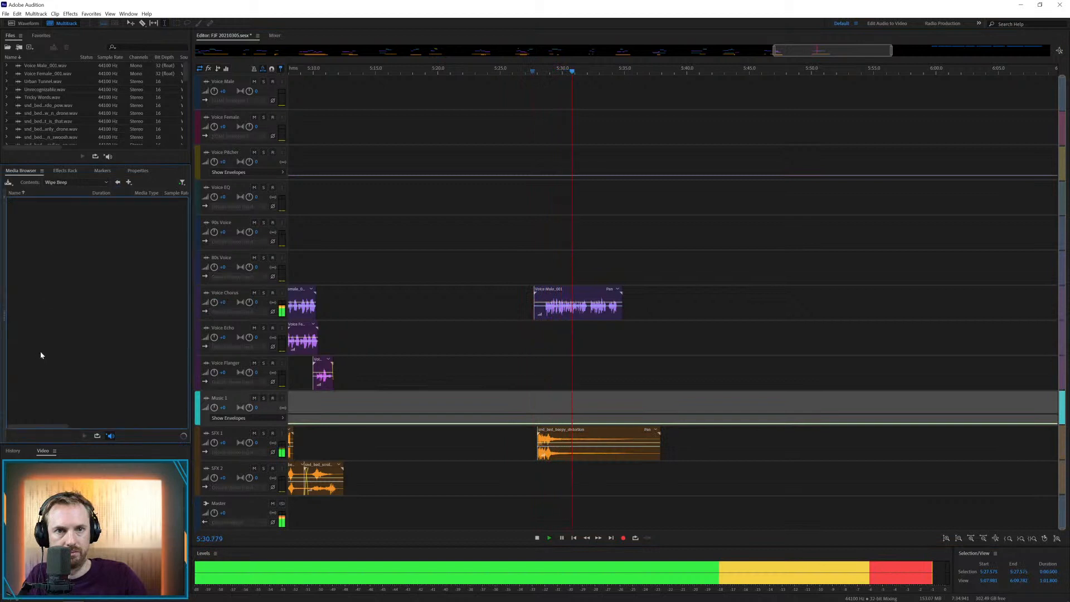
left_click_drag(90, 266, 592, 477)
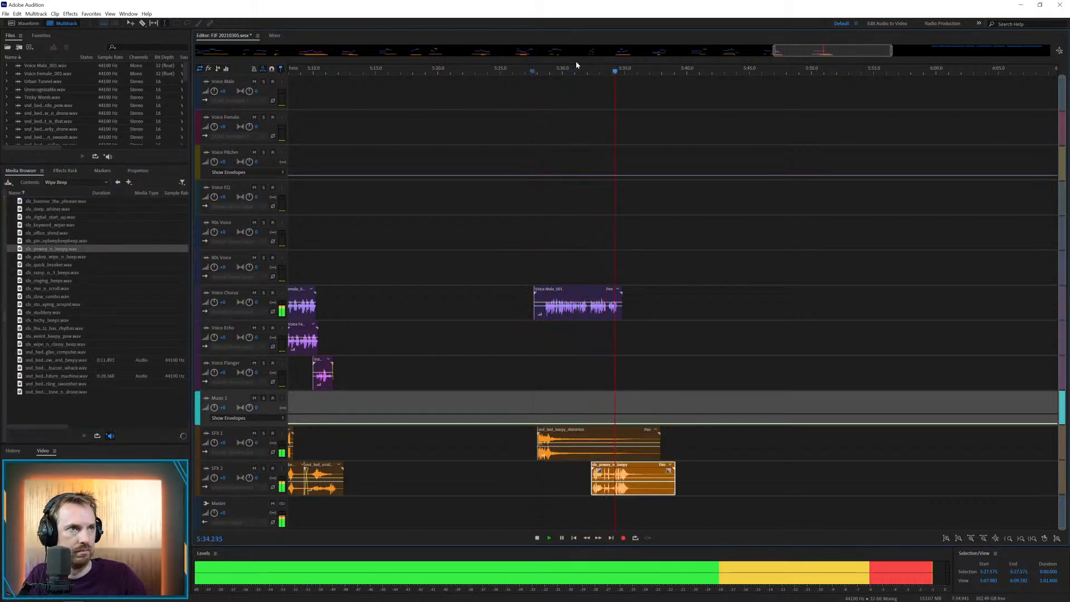
scroll(576, 67, "up", 3)
key("space")
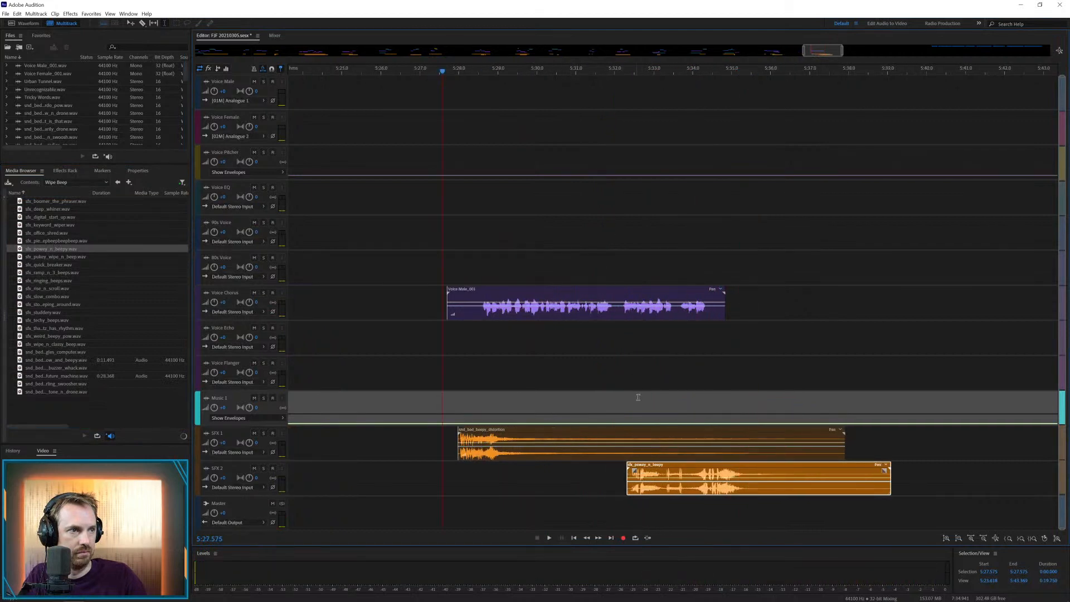
left_click(637, 465)
left_click_drag(637, 466, 609, 467)
left_click(584, 418)
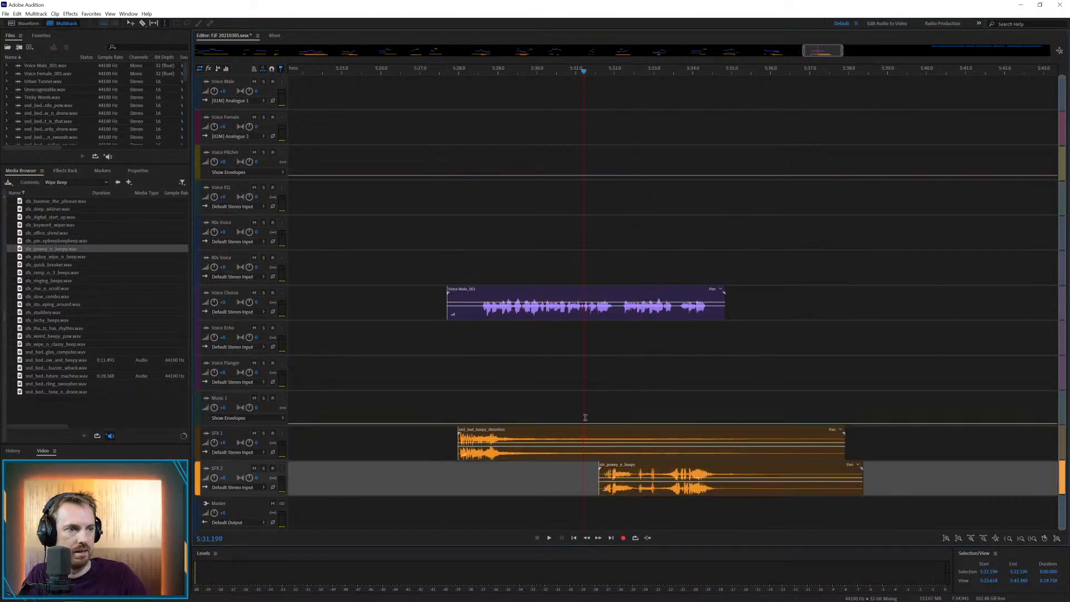
key("space")
Play the next clip of the Voice Male track and move it to Voice Echo at about 5:32.4
scroll(655, 70, "down", 8)
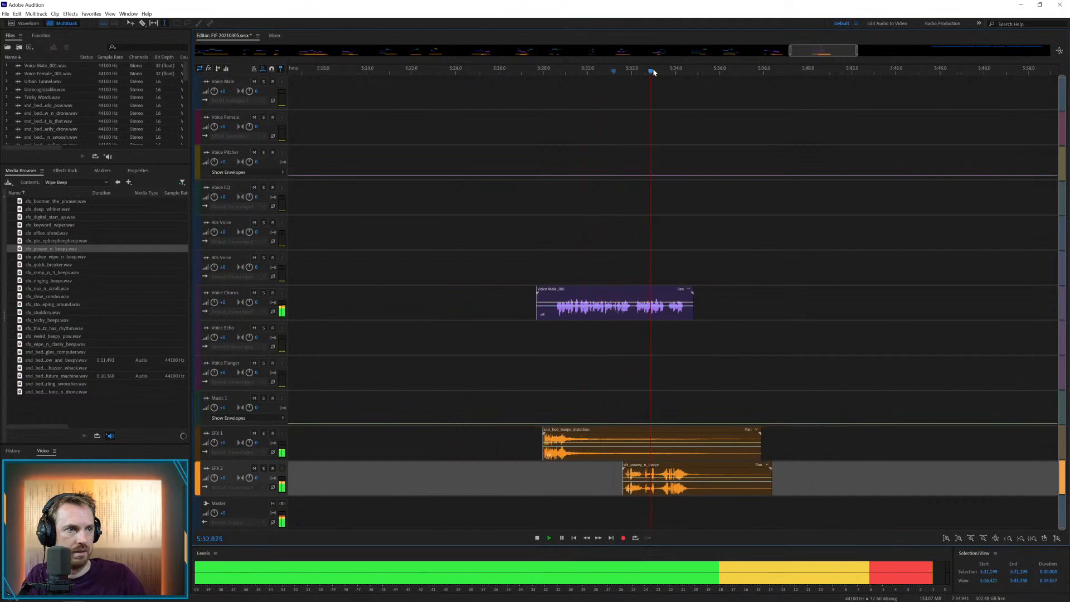
left_click(928, 115)
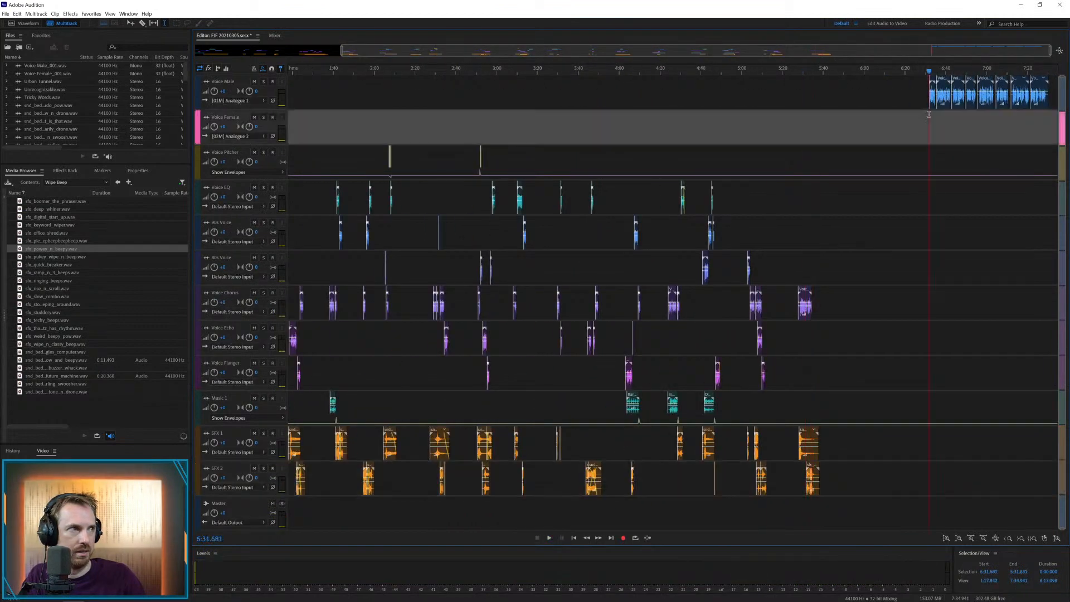
key("space")
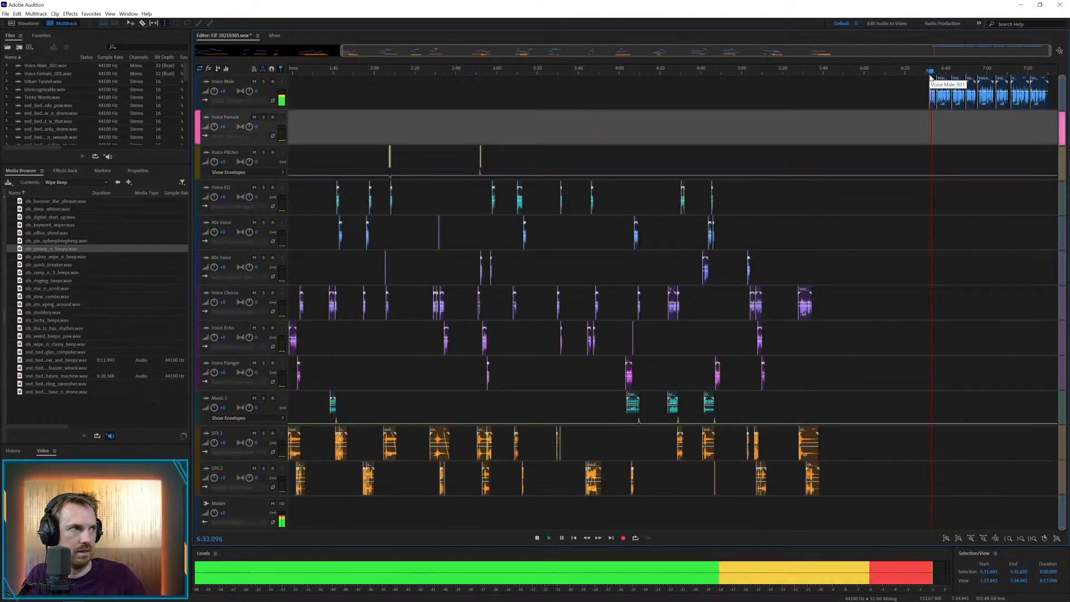
left_click_drag(932, 79, 801, 350)
key("space")
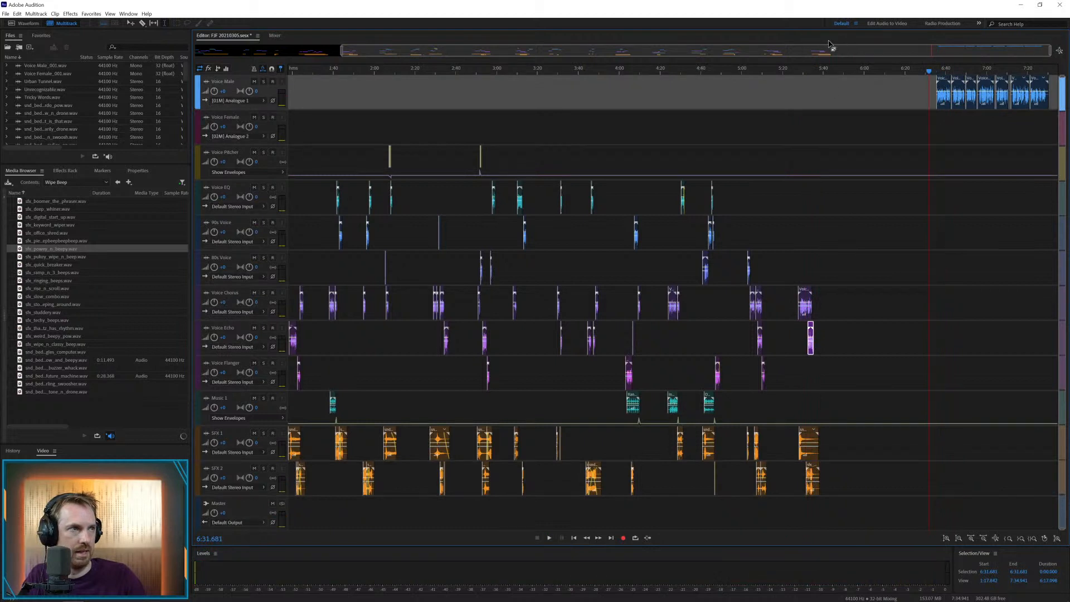
Trim the male clip on Voice Chorus after about 5:31.9, move the one on Voice Echo to Voice Flanger at about 5:31.8, and play them
left_click(818, 71)
scroll(817, 71, "up", 5)
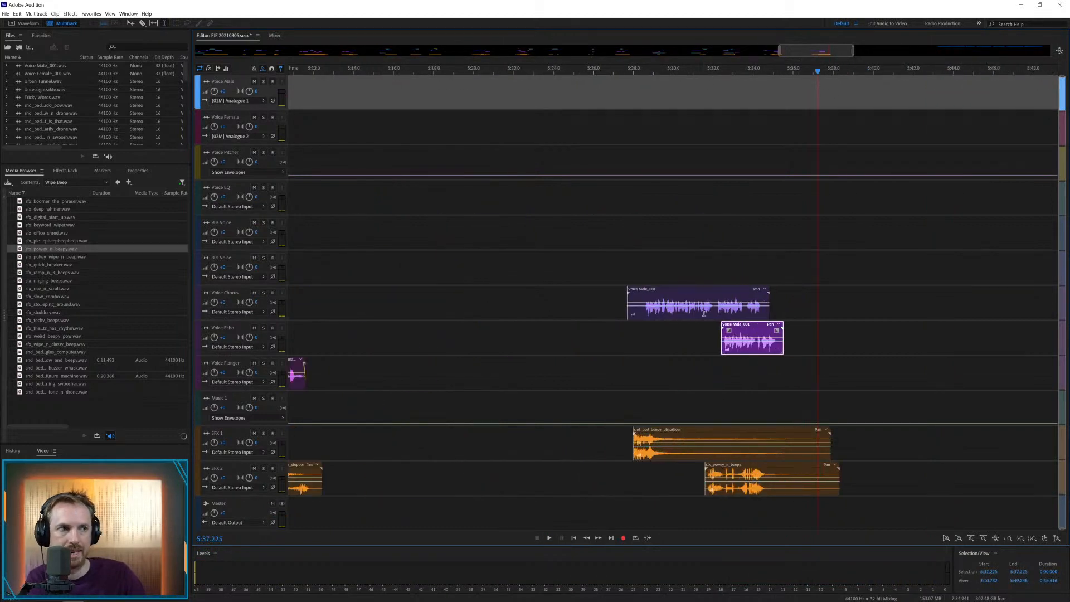
left_click_drag(713, 308, 818, 308)
key("Delete")
left_click_drag(750, 334, 737, 372)
left_click(704, 341)
key("space")
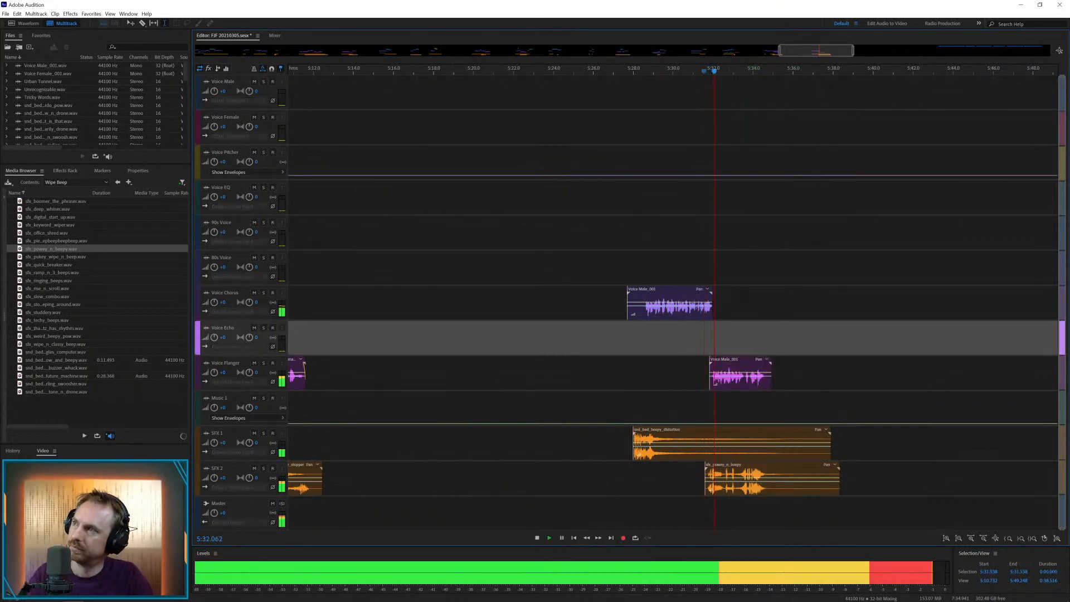
key("space")
key("alt+Tab")
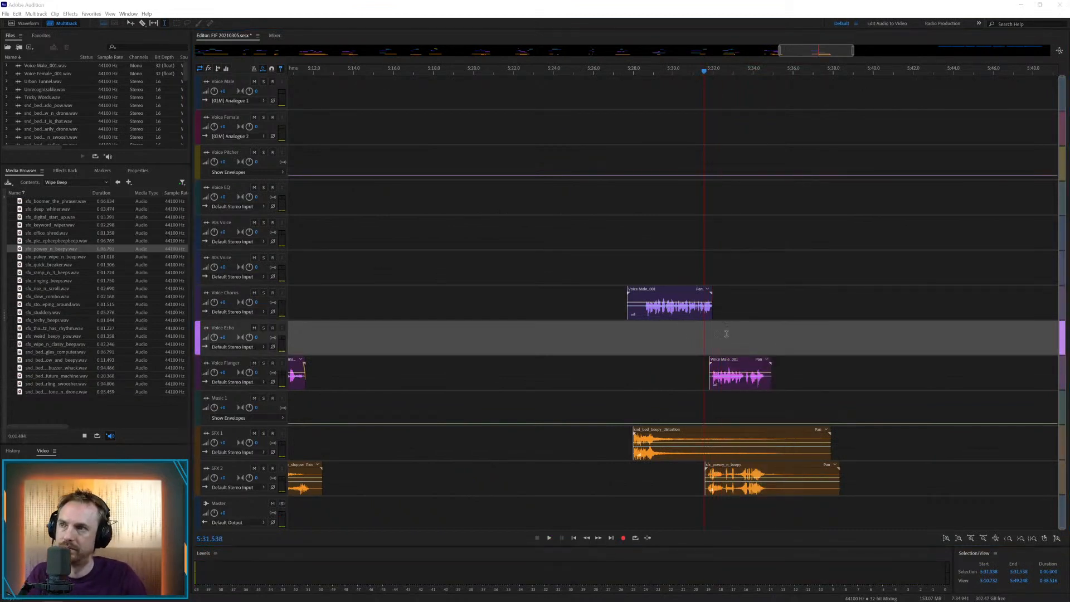
Shift the male clip on Voice Flanger to about 5:31.9 and play it with the surrounding effects
left_click_drag(710, 355, 712, 355)
left_click(695, 337)
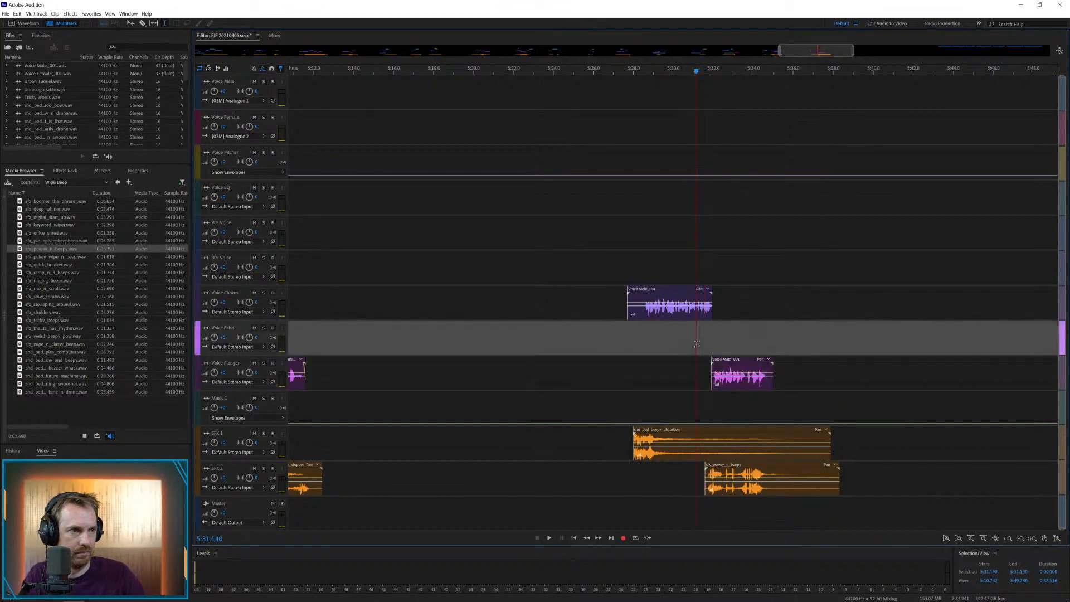
key("space")
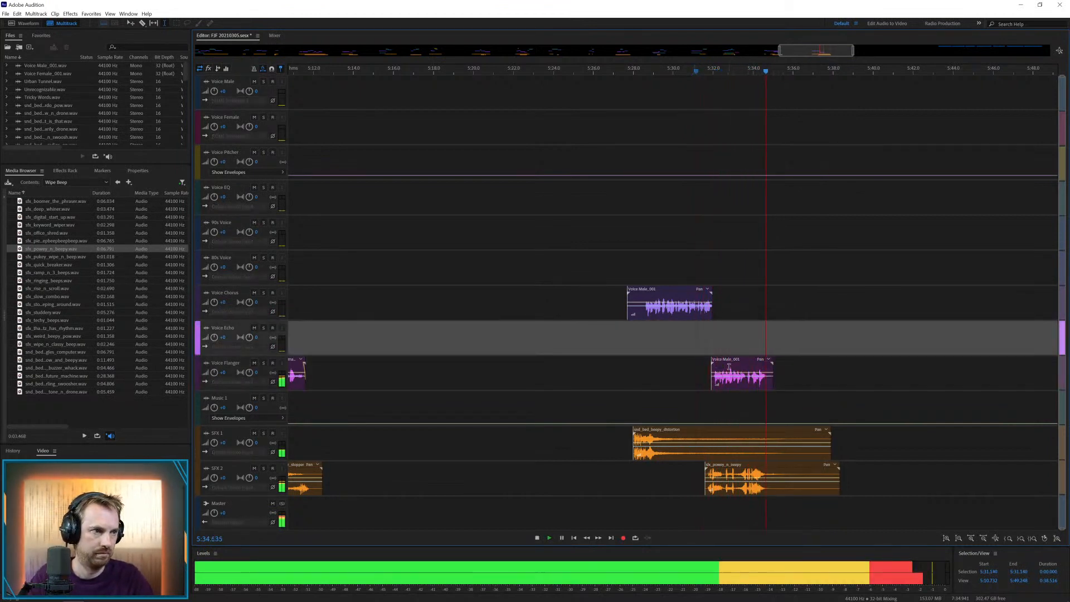
key("space")
Split the Voice Flanger clip at 5:33.65, move its end to Voice EQ at about 5:33.8, play it, and save the session
left_click(747, 379)
key("ctrl+k")
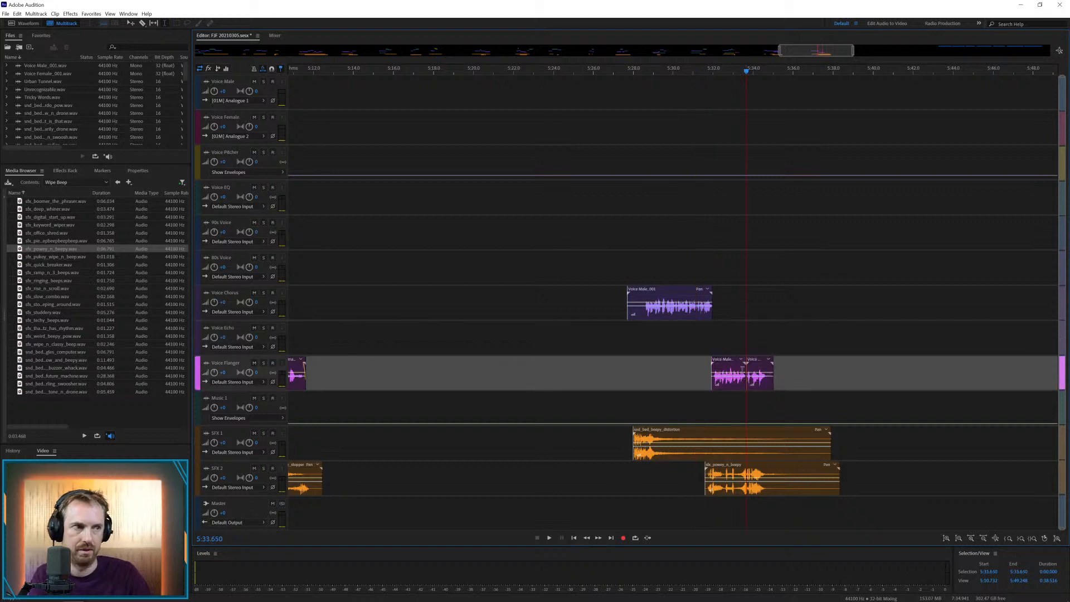
left_click_drag(748, 380, 761, 184)
key("space")
key("space")
key("space")
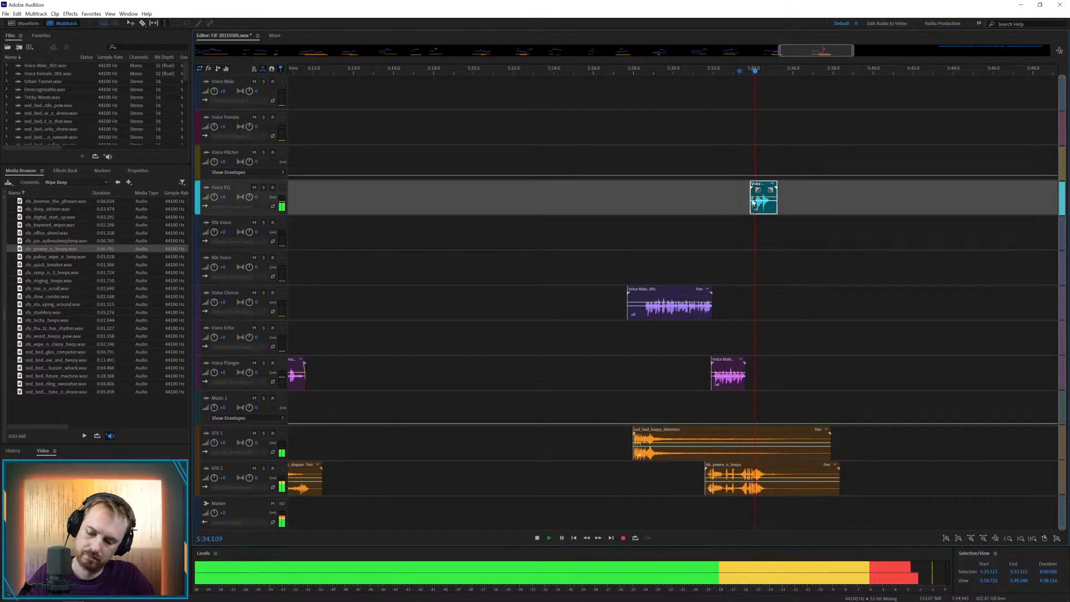
key("ctrl+s")
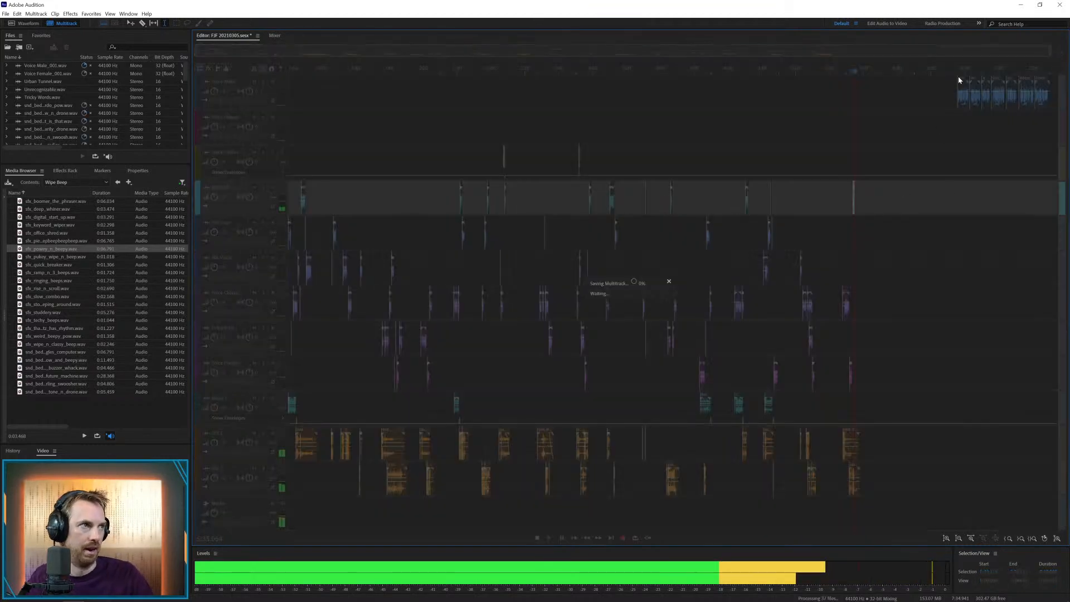
Move the next male clip to Voice Chorus at about 5:51.3, and place the weird beepy pow effect on SFX 1 at about 5:50.8
left_click_drag(958, 78, 886, 288)
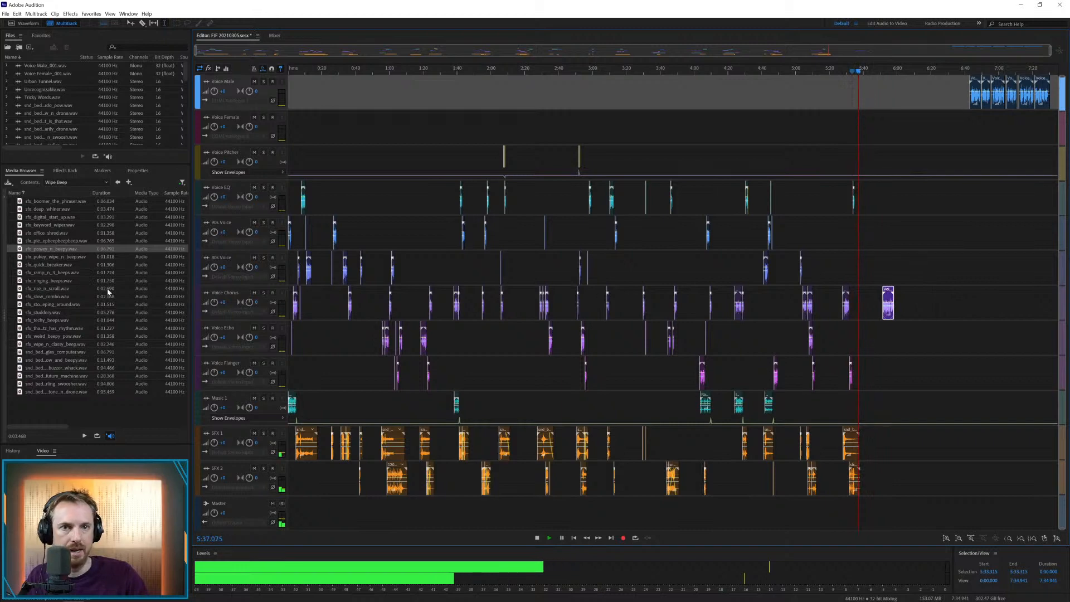
left_click_drag(53, 336, 887, 441)
left_click(887, 71)
key("space")
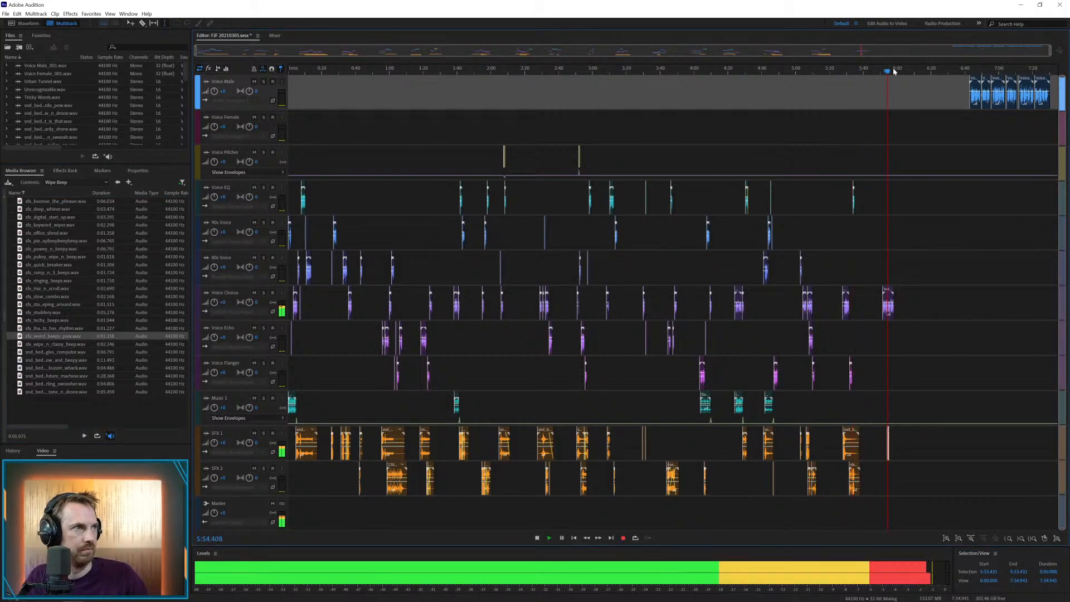
scroll(893, 71, "up", 6)
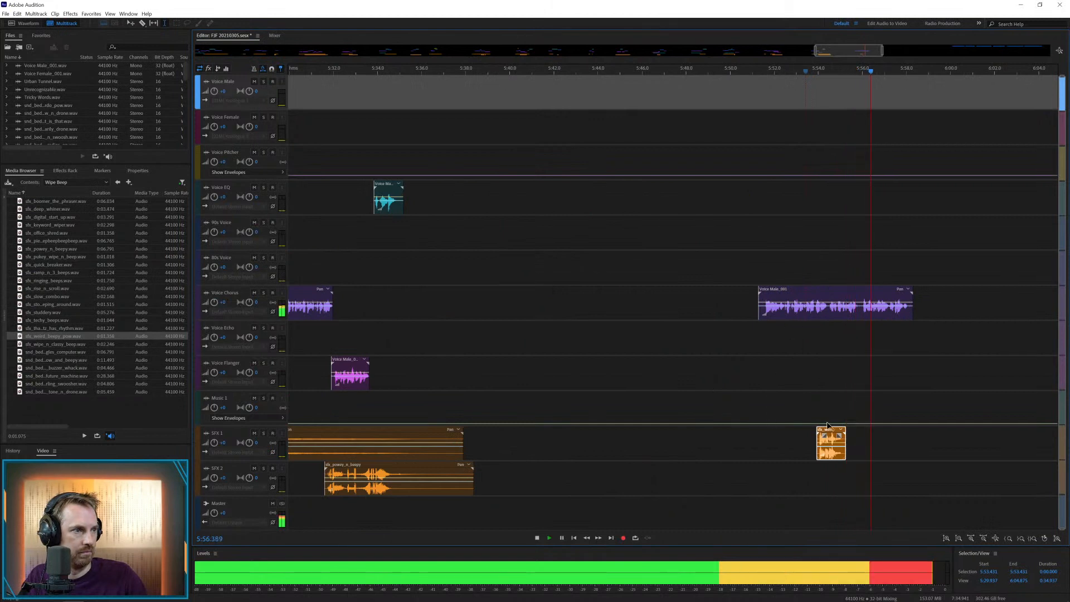
left_click_drag(827, 424, 759, 429)
left_click(739, 404)
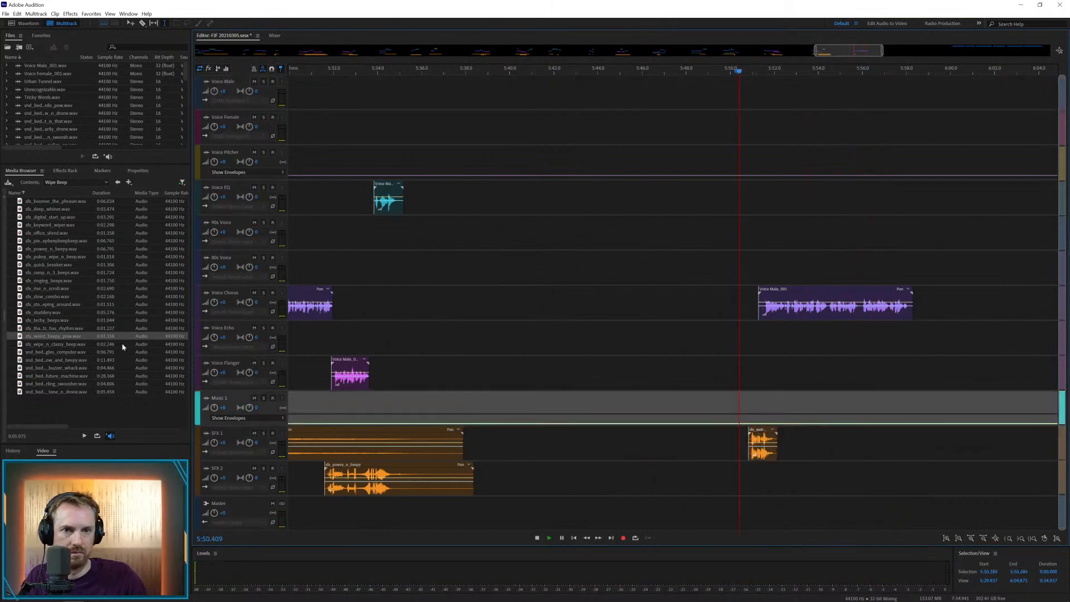
Place the swelling swoosher bed on SFX 2 at about 5:50.2 and shift the weird beepy pow effect to about 5:55.3
left_click_drag(51, 385, 856, 432)
left_click_drag(793, 465, 769, 467)
left_click(757, 452)
key("space")
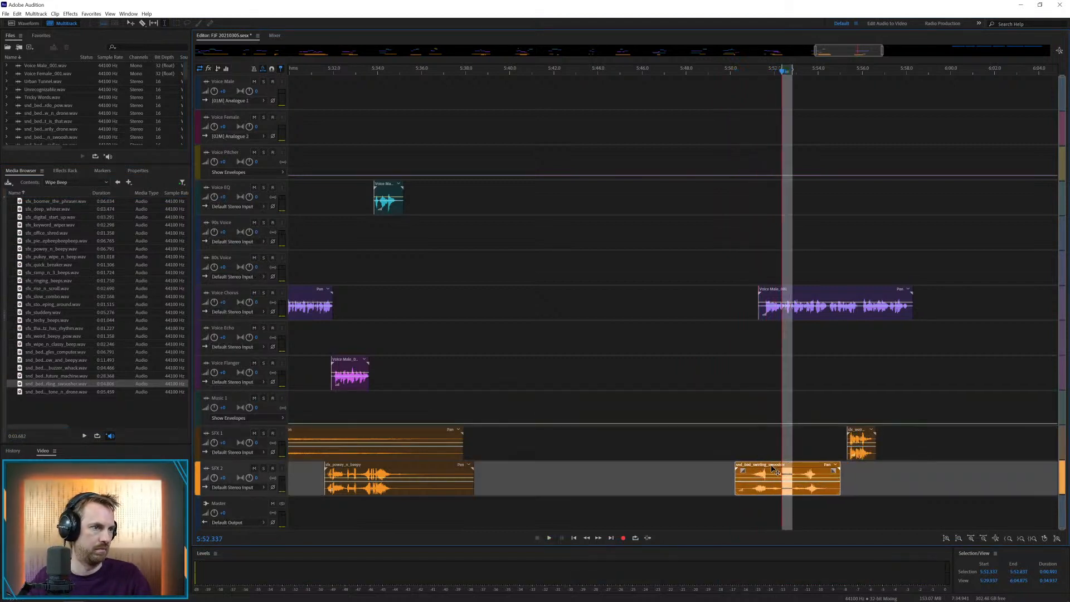
Trim the Voice Chorus clip's start to about 5:51.6, and shift the swoosher bed to about 5:50.4 and the beepy pow to about 5:56.7
left_click_drag(758, 311, 765, 311)
left_click(756, 315)
key("space")
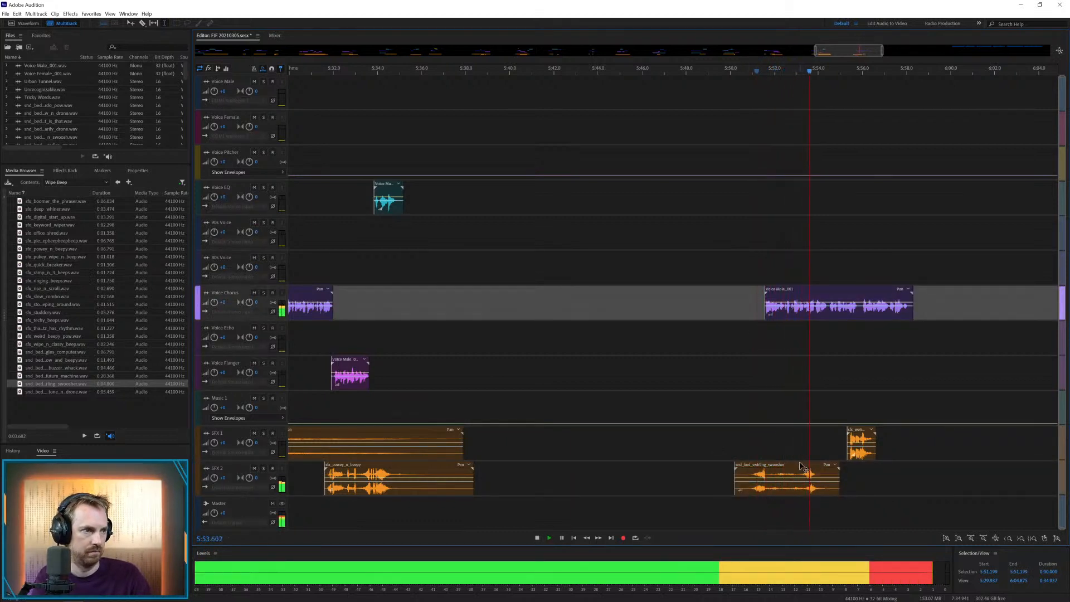
left_click_drag(801, 466, 806, 466)
key("space")
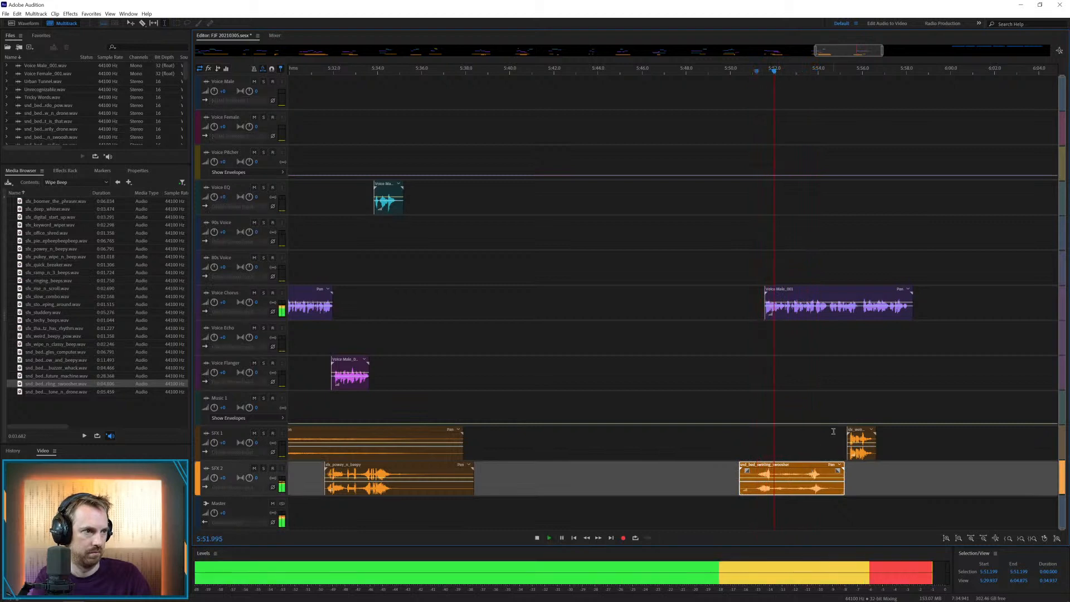
left_click_drag(870, 435, 901, 435)
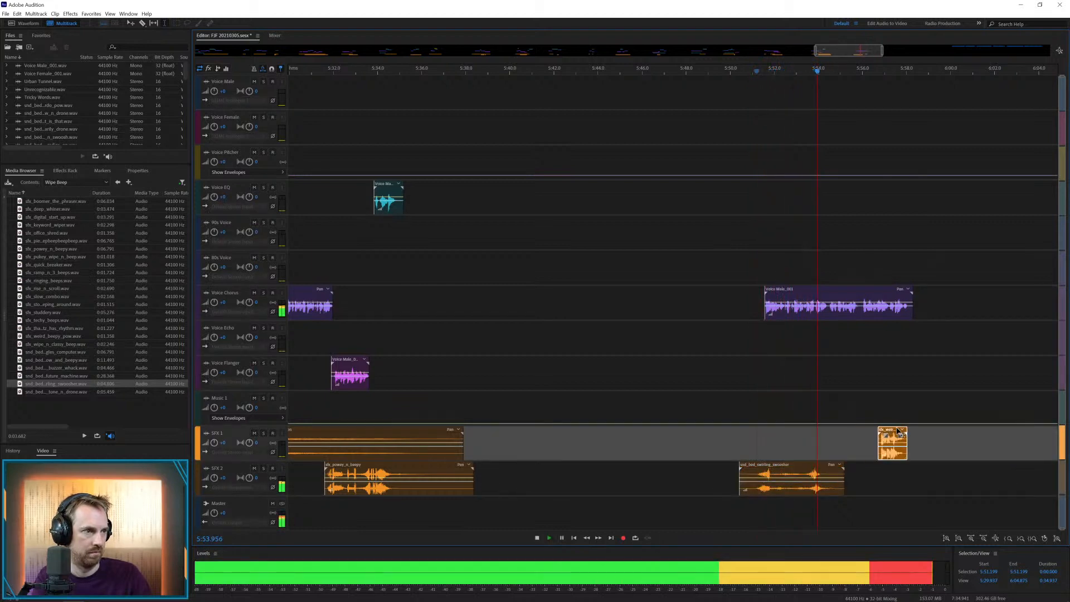
key("space")
Split the male clip on Voice Chorus at about 5:54.5 and 5:55.9, and move the middle piece to Voice Flanger at about 5:54.3
left_click(831, 311)
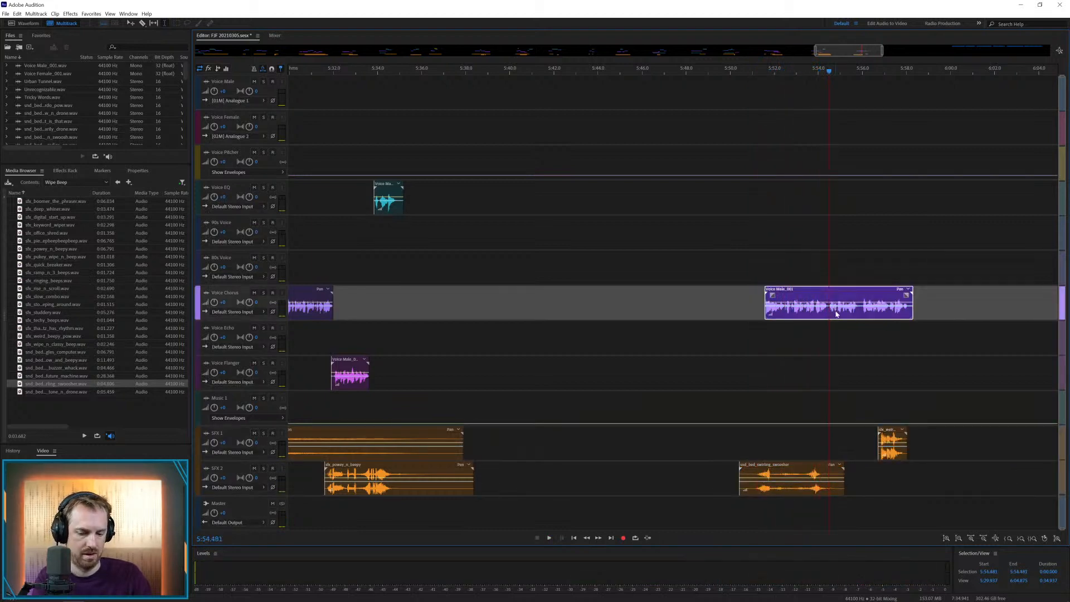
key("ctrl+k")
left_click(859, 310)
key("ctrl+k")
left_click_drag(844, 291, 839, 363)
left_click(816, 334)
key("space")
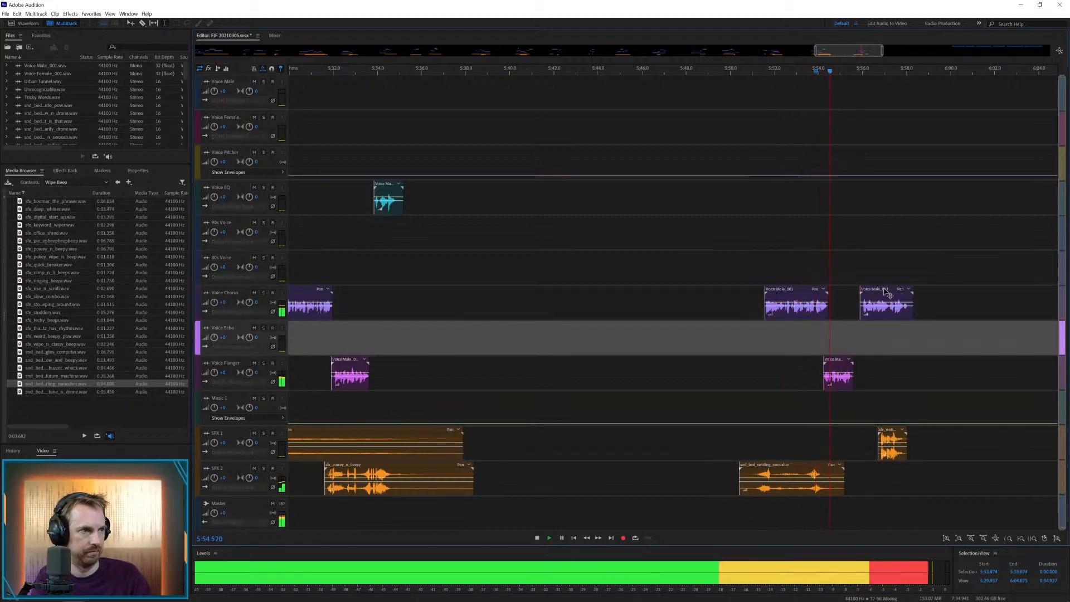
key("space")
left_click_drag(833, 362, 837, 364)
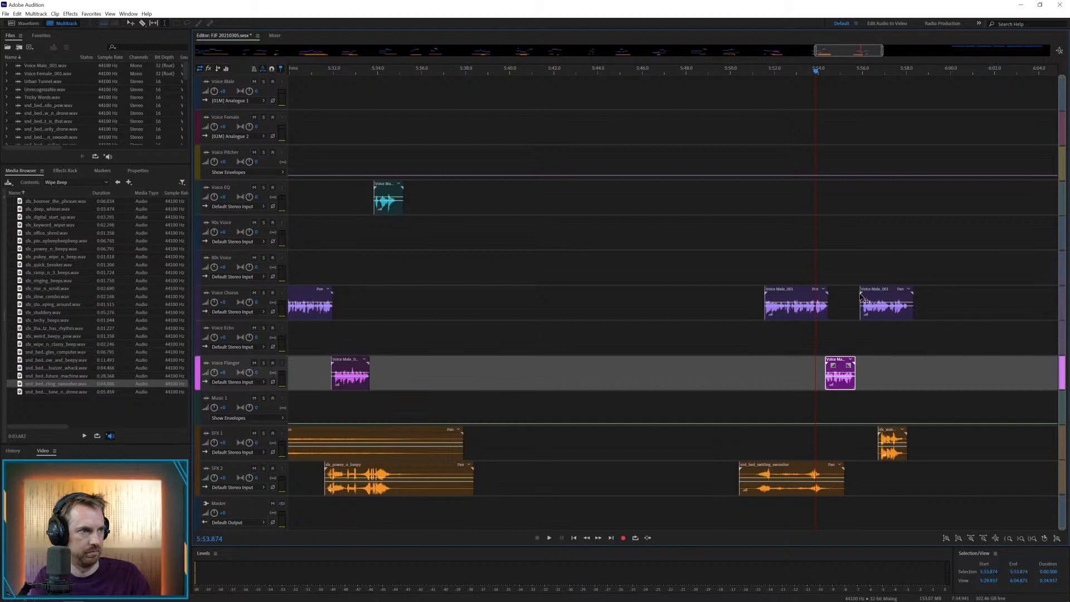
key("space")
Move the last male piece to the track above Voice Chorus at about 5:55.4, shift the beepy pow to about 5:55.2, and play them
left_click_drag(865, 301, 847, 267)
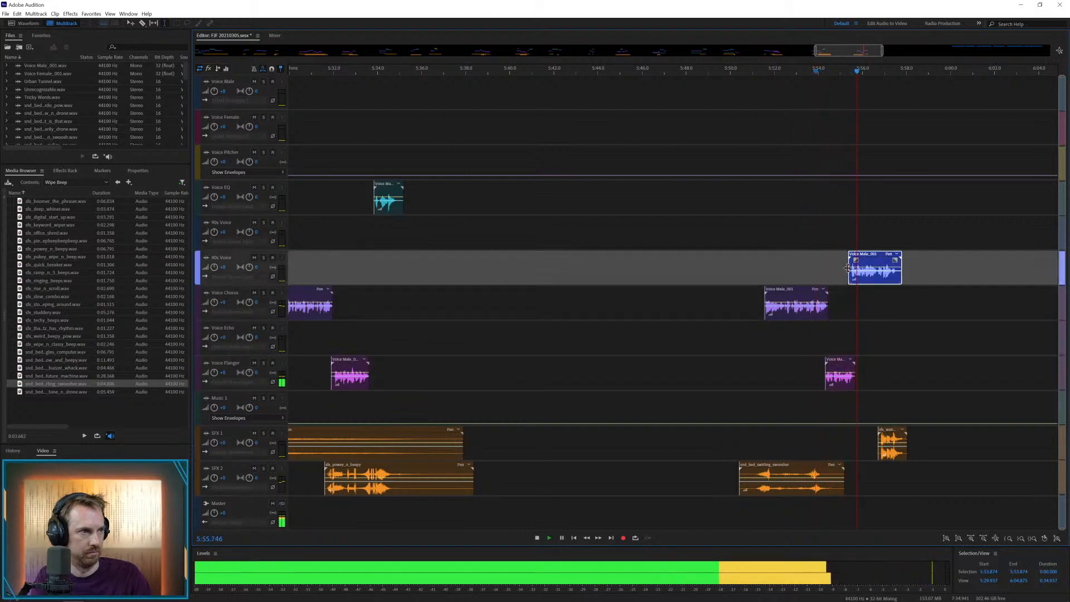
left_click(839, 267)
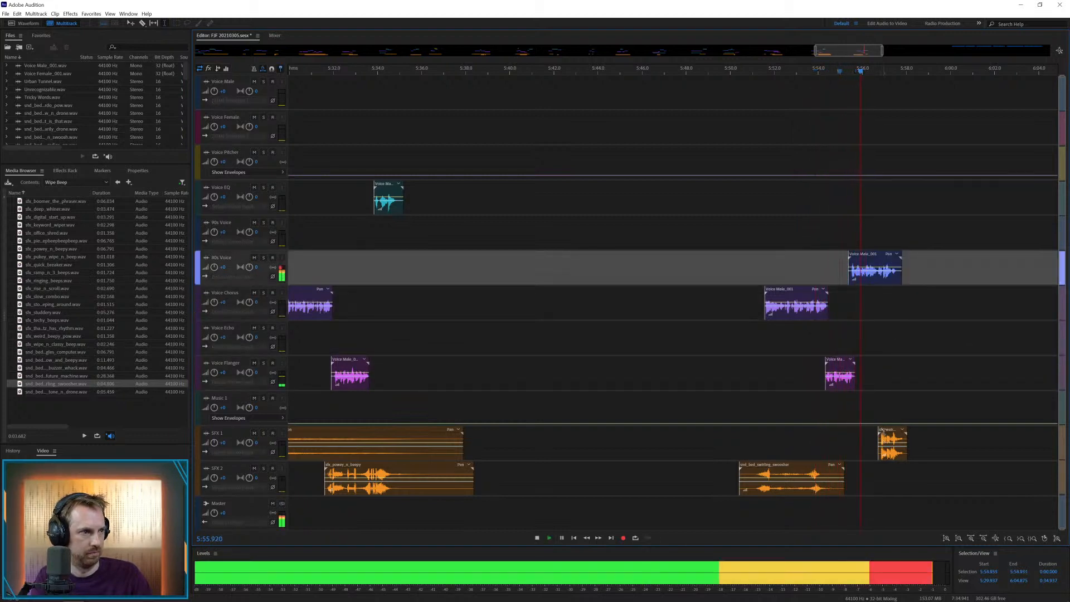
left_click_drag(882, 430, 849, 432)
key("space")
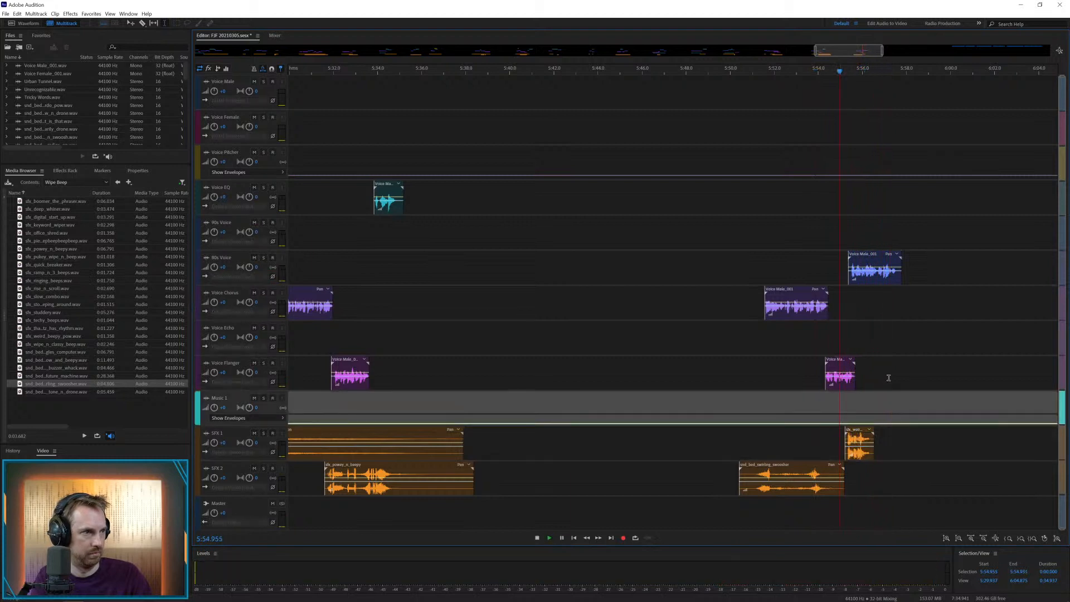
key("space")
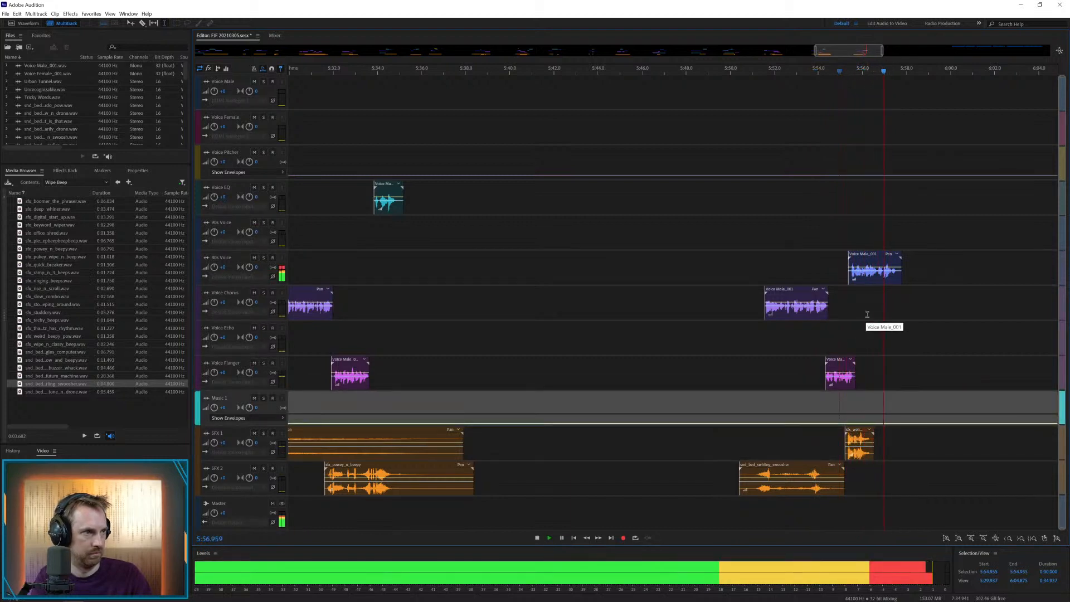
Cut the male clip on the track above Voice Chorus after about 5:57.5 and save the session
key("space")
left_click_drag(896, 272, 926, 272)
key("Delete")
left_click(860, 201)
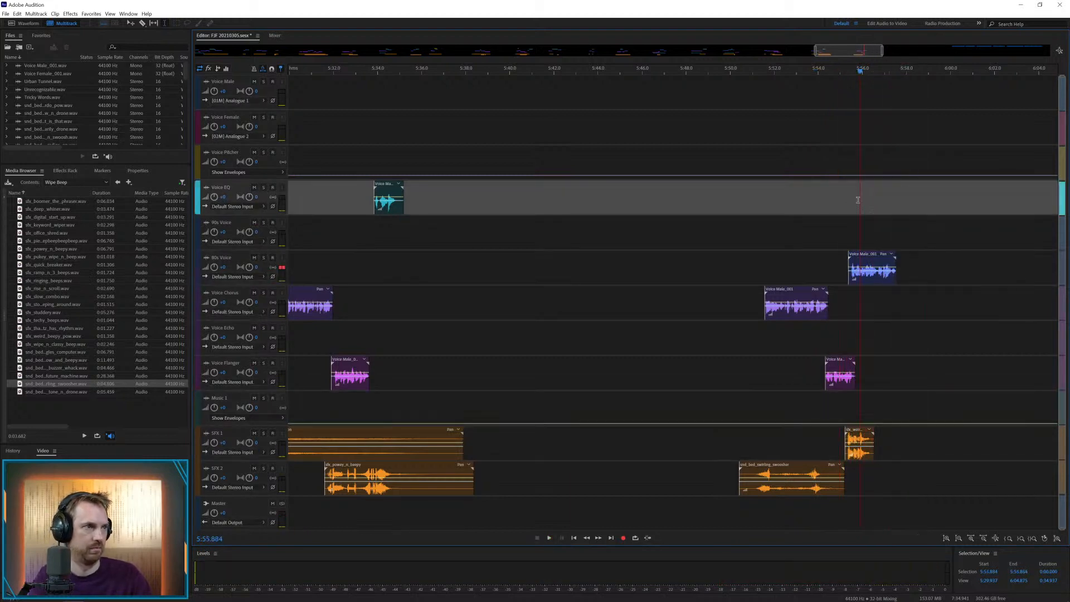
key("ctrl+backslash")
key("ctrl+s")
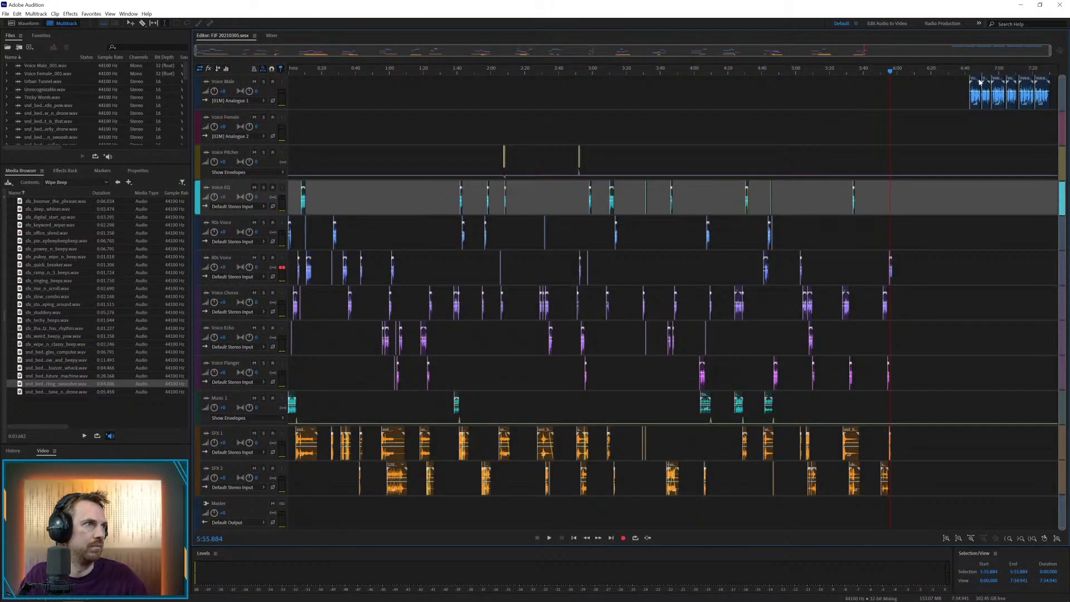
Move the next Voice Male clip to Voice Flanger at about 6:09.7 and shift the remaining Voice Male clips further along the timeline
left_click_drag(978, 81, 921, 370)
left_click(912, 338)
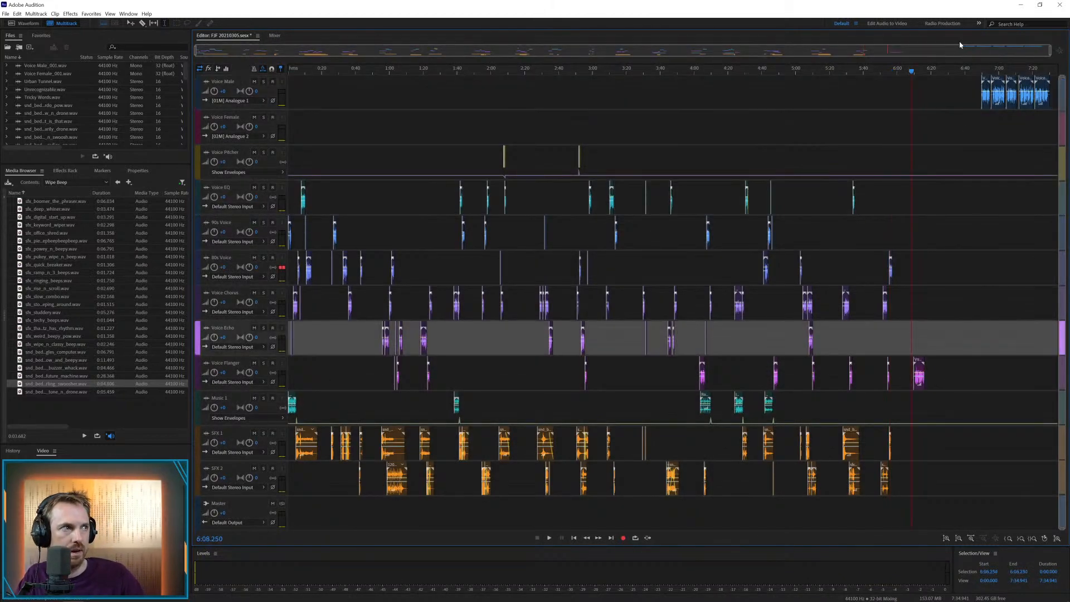
left_click_drag(950, 93, 1060, 98)
left_click_drag(997, 78, 1026, 76)
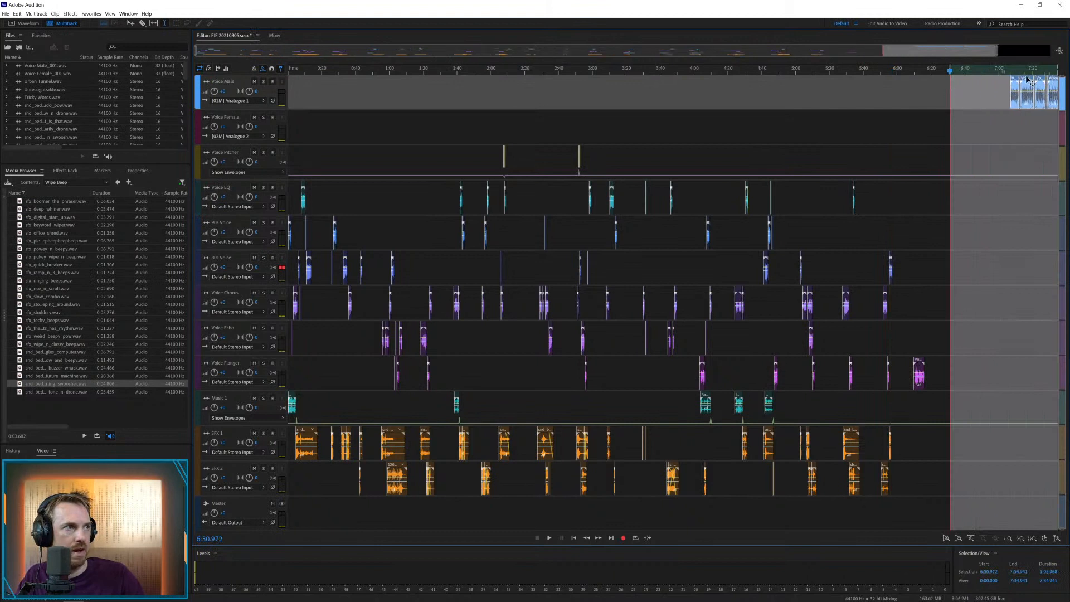
Preview the slow combo effect, place it on SFX 1 at about 6:10.0, and play it with the Voice Flanger clip
left_click(68, 297)
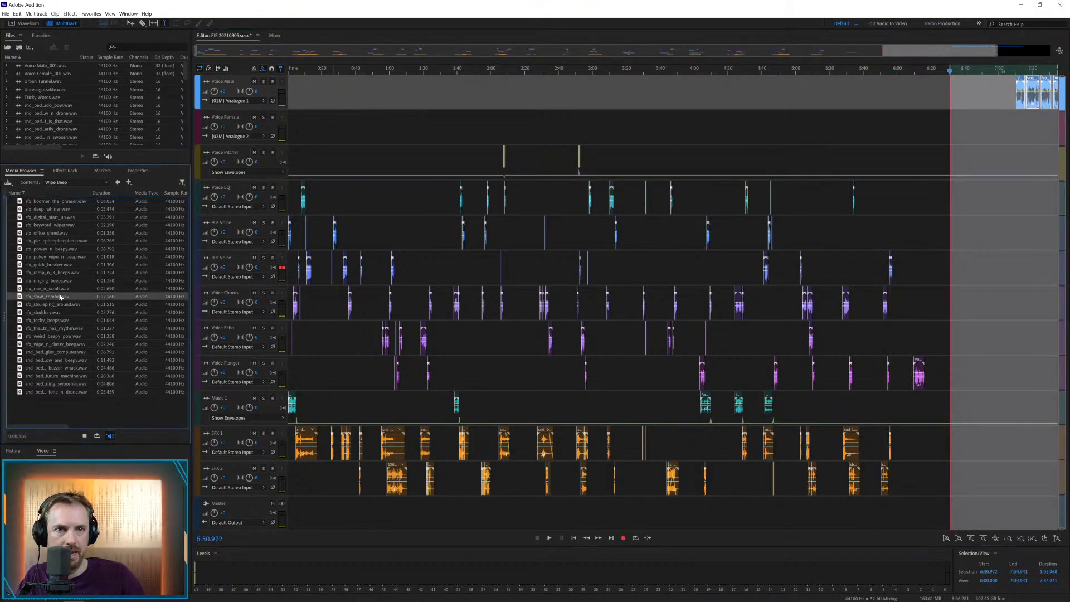
left_click_drag(61, 297, 917, 443)
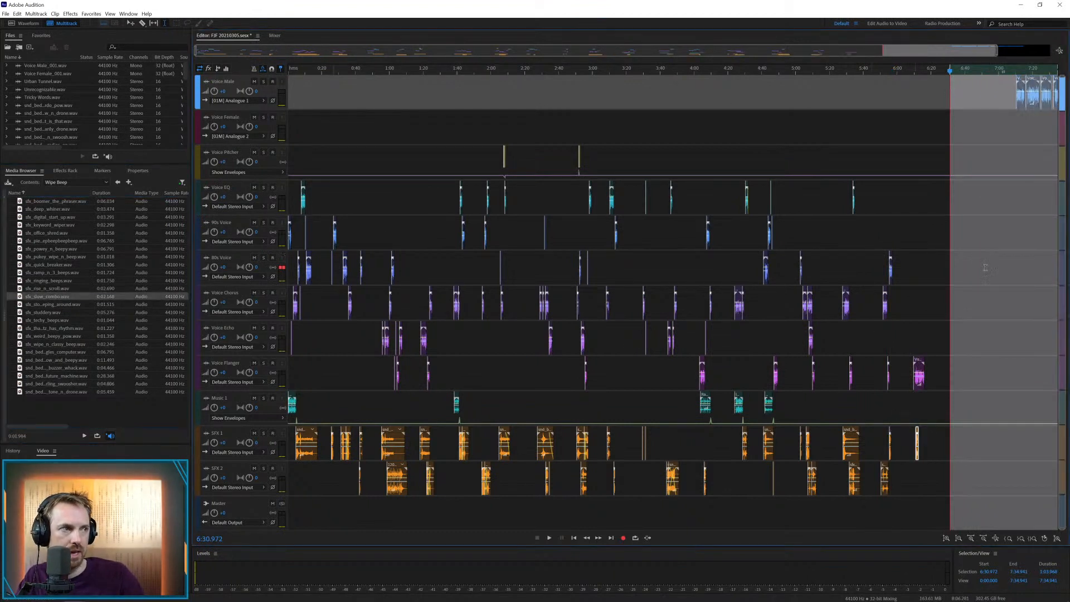
left_click(923, 133)
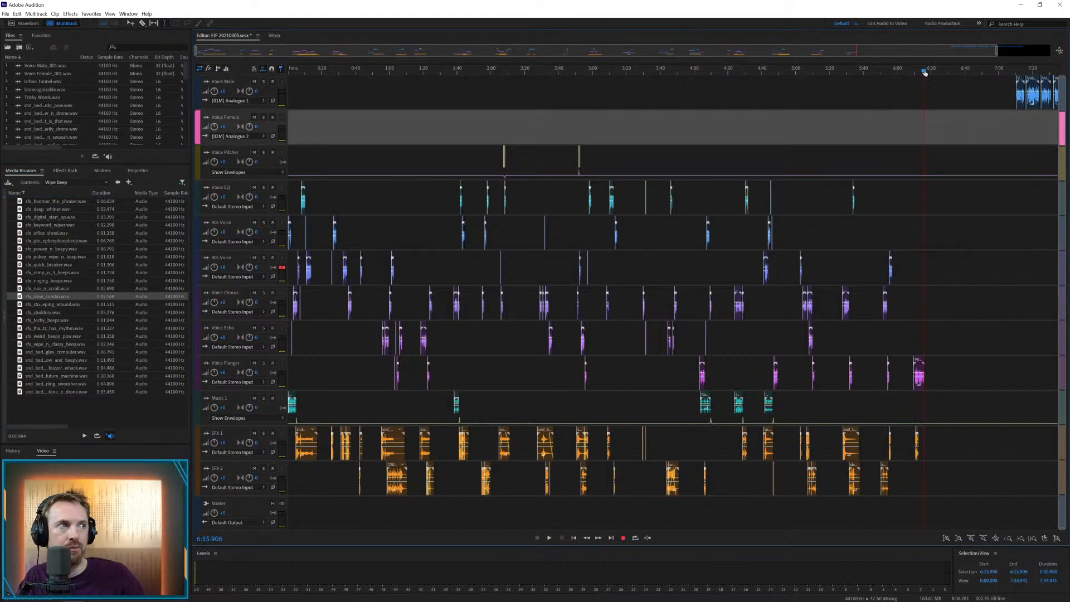
scroll(925, 71, "up", 10)
left_click_drag(854, 433, 843, 433)
left_click(814, 407)
key("space")
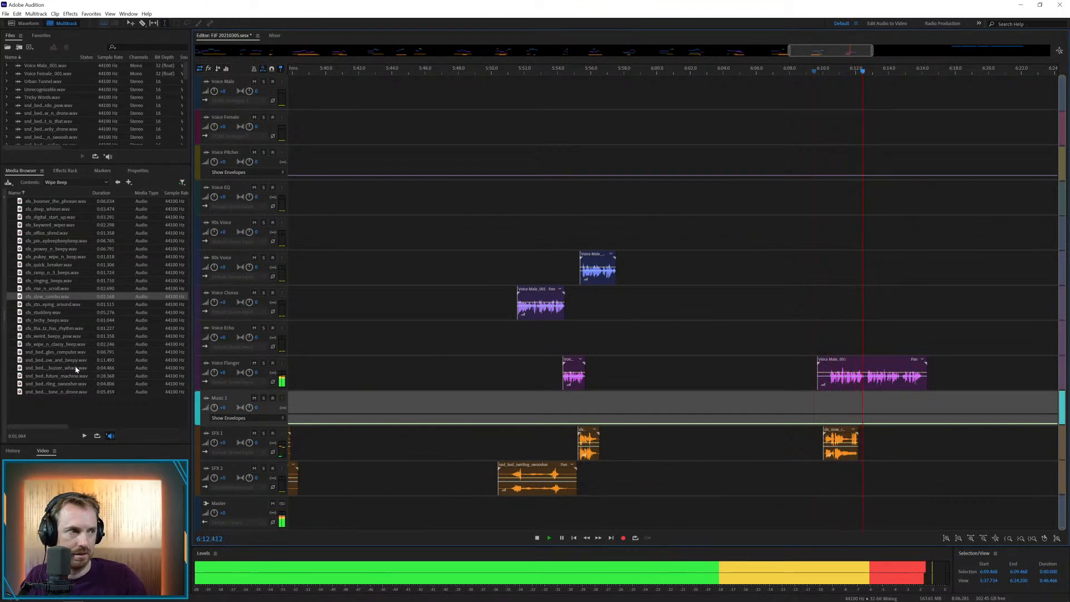
Place the buzzer whack bed from the Wipe Beep folder on SFX 2 at about 6:11.6 and play it
left_click_drag(77, 368, 849, 486)
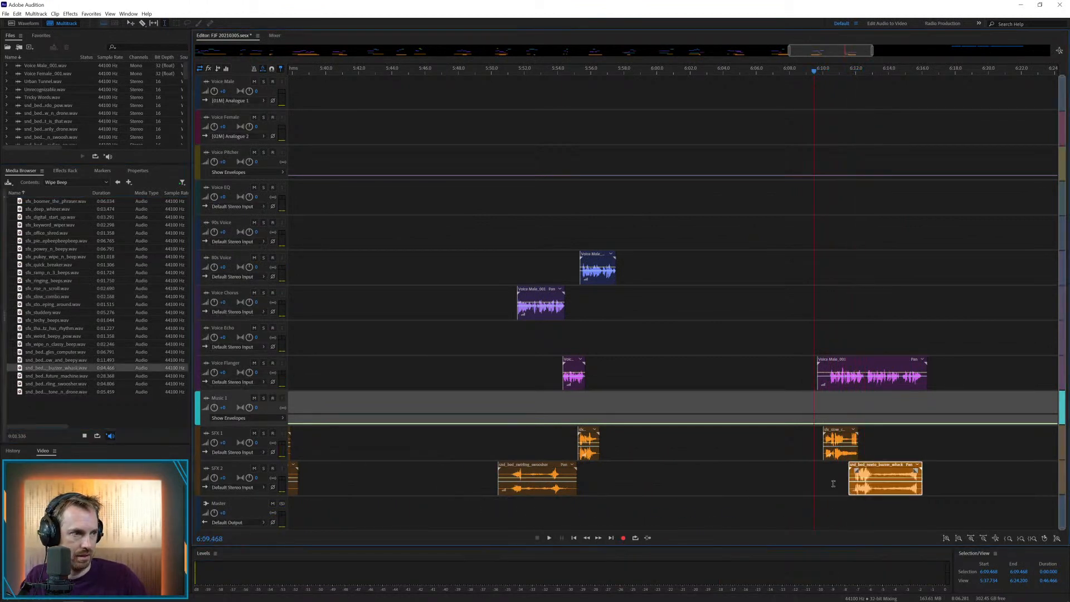
left_click(833, 480)
key("space")
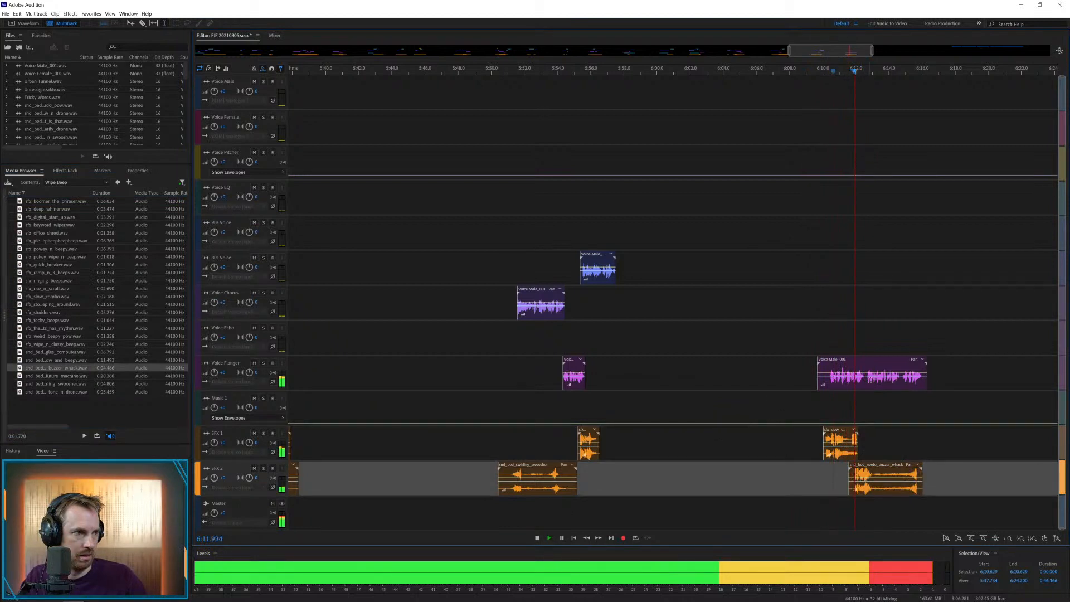
Play and split the Voice Flanger clip at about 6:14.8, move its end to Voice Echo at about 6:14.6, and play the result
left_click(865, 378)
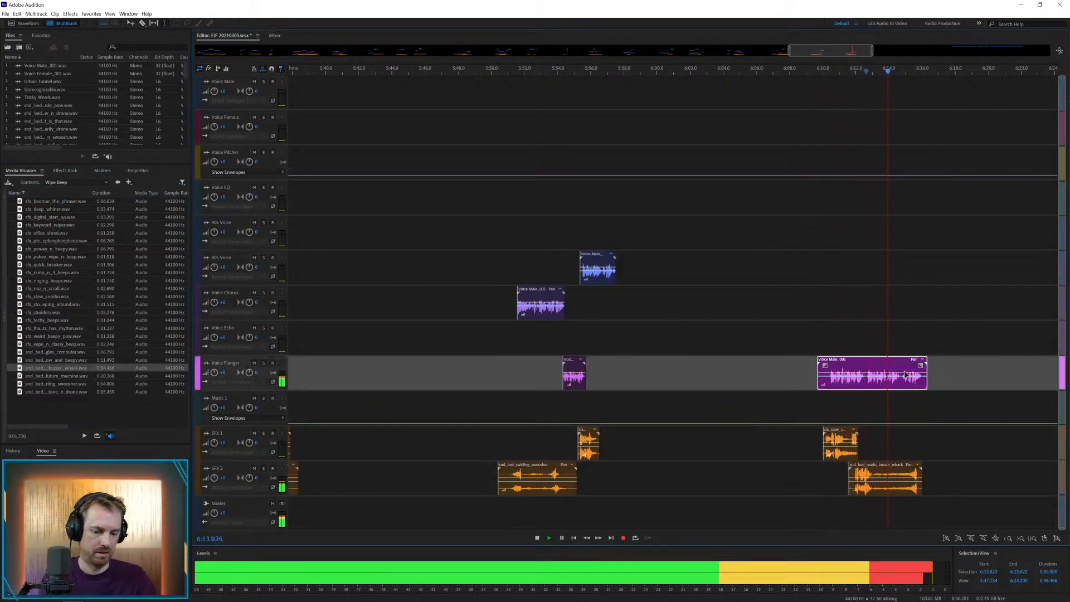
key("space")
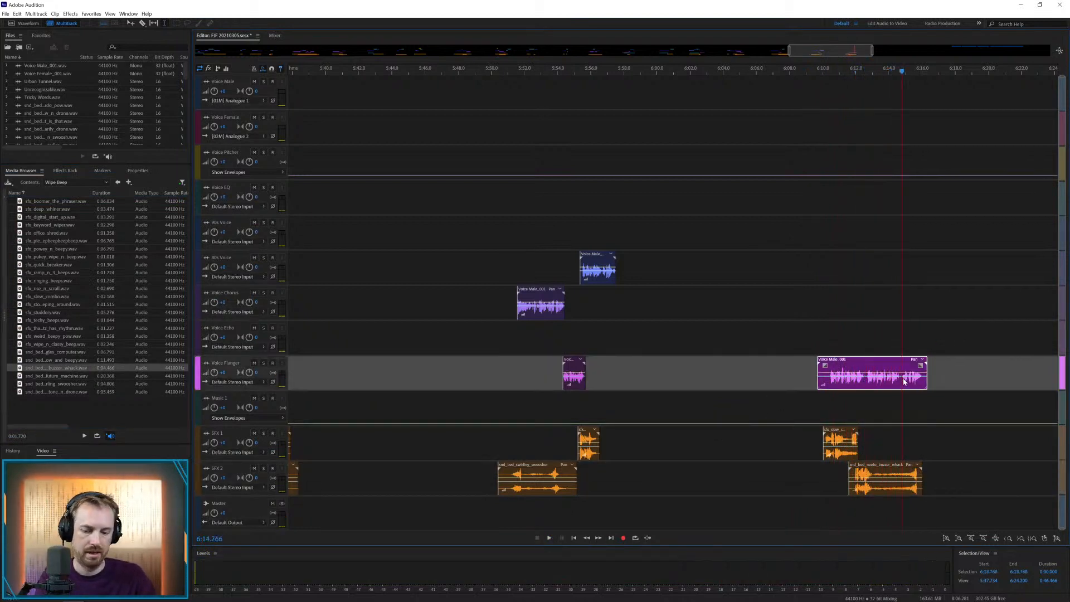
key("ctrl+k")
left_click_drag(915, 363, 914, 342)
left_click(884, 342)
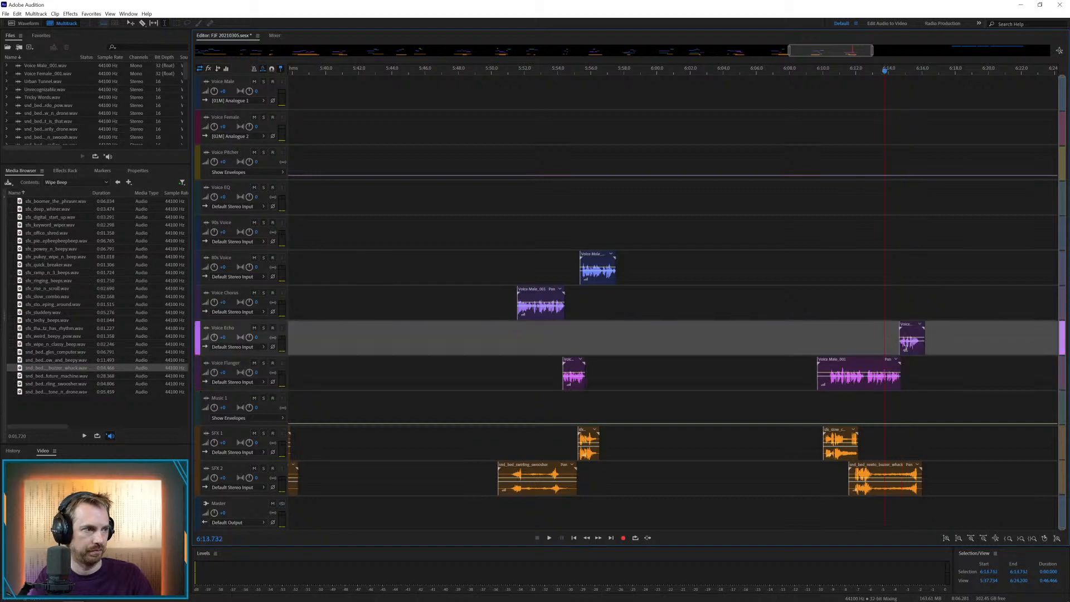
key("space")
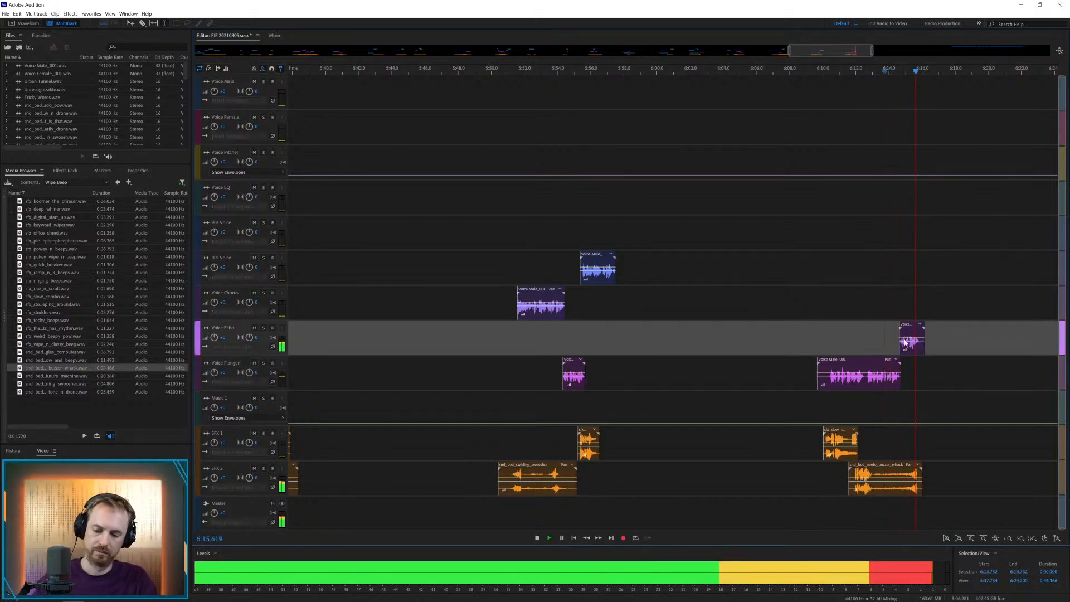
key("backslash")
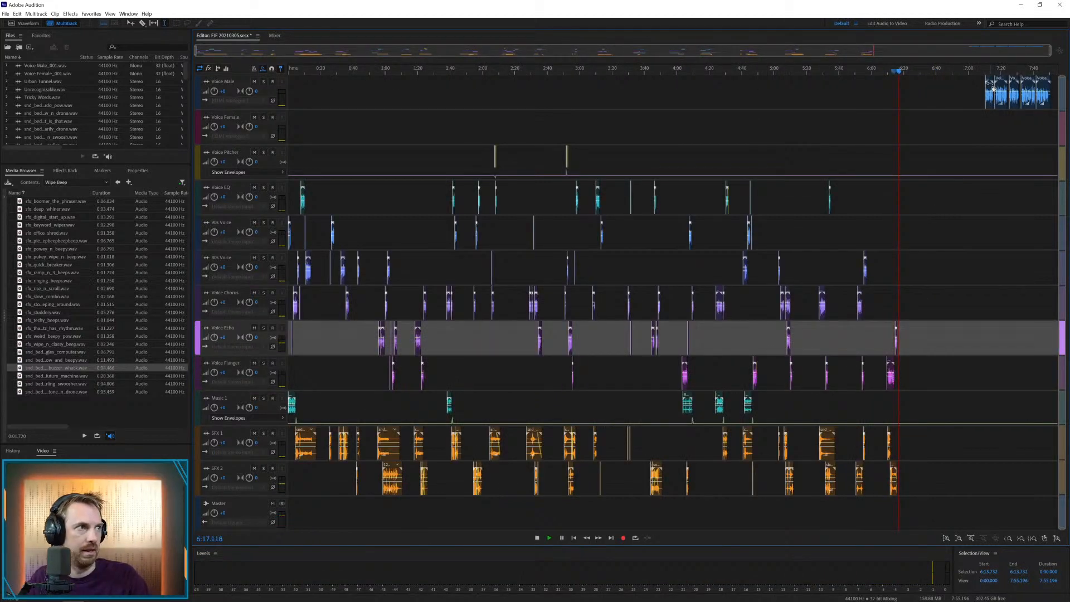
Move the next Voice Male clip to Voice Echo at about 6:31.6, place the digital start up effect on SFX 1, and start playback
left_click_drag(989, 80, 927, 330)
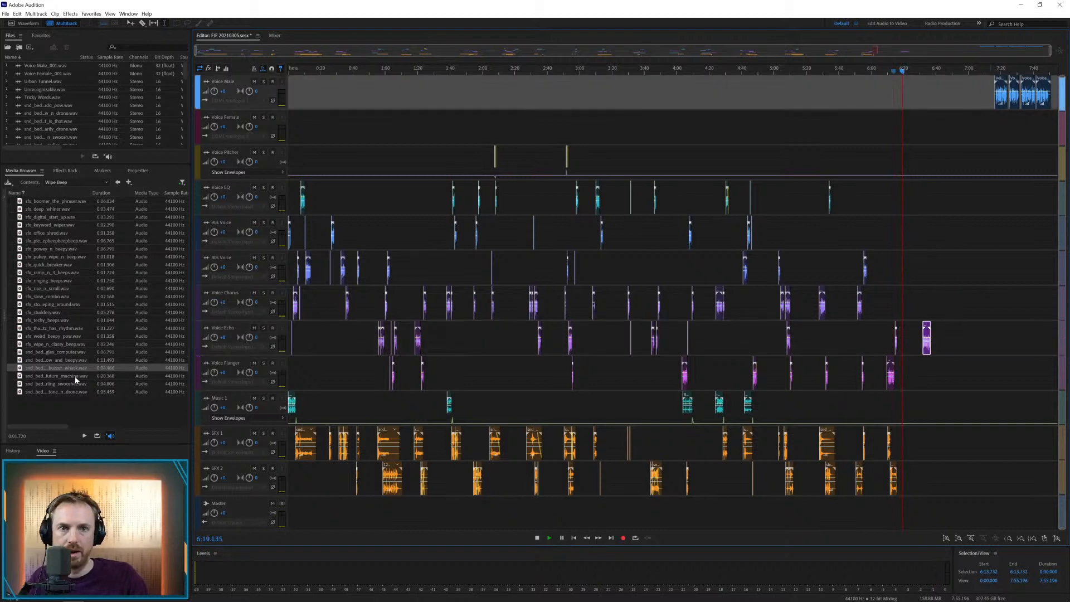
left_click_drag(66, 336, 81, 287)
left_click(54, 242)
left_click(48, 217)
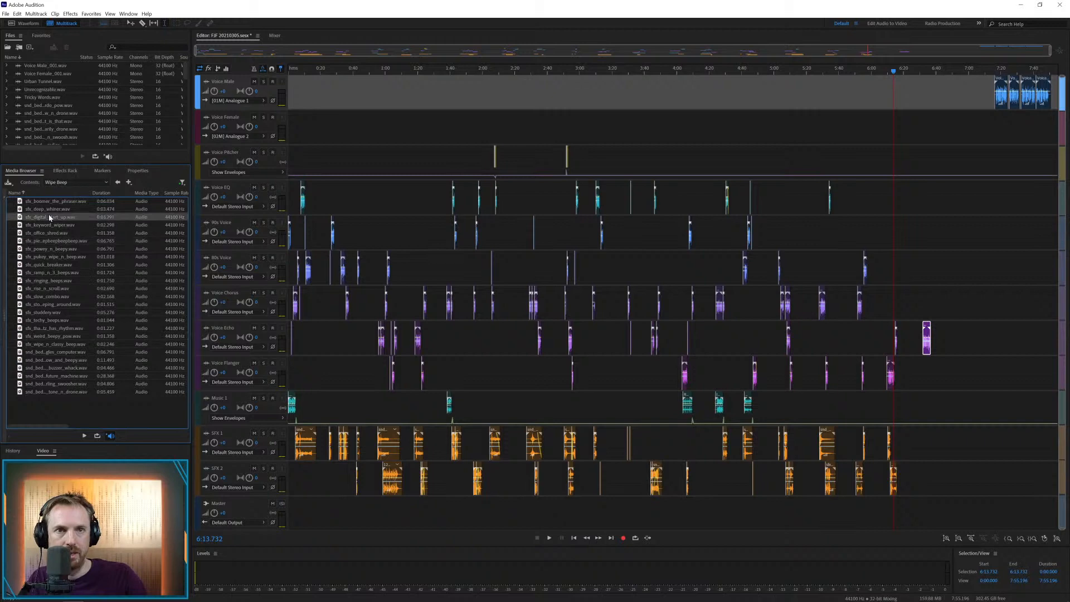
left_click_drag(41, 216, 923, 445)
left_click(916, 438)
key("space")
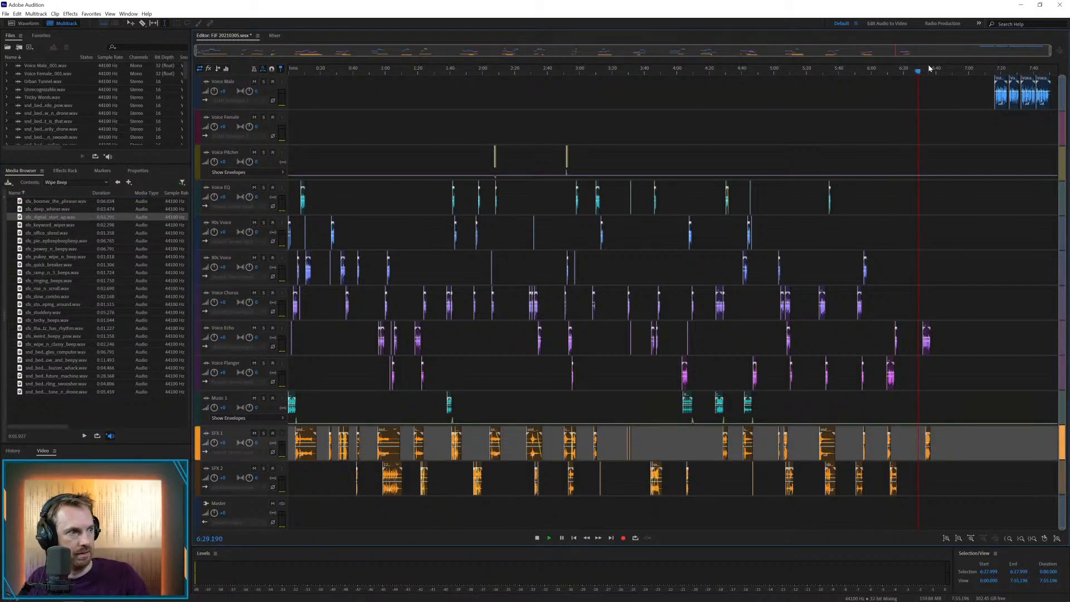
Align the digital start up effect on SFX 1 with the start of the Voice Echo clip at about 6:31.6
scroll(929, 68, "up", 8)
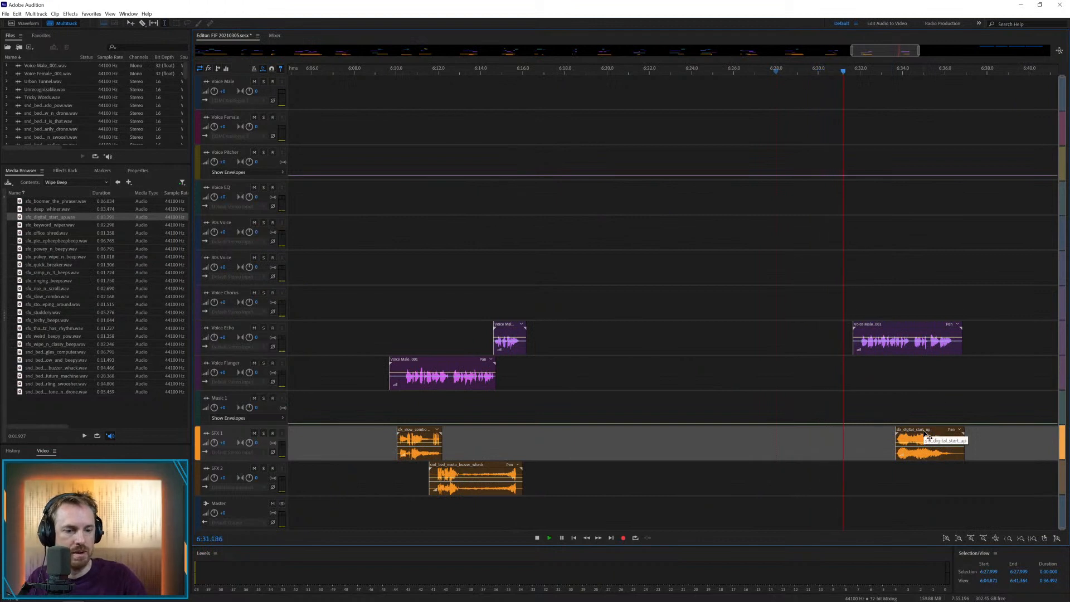
key("space")
left_click(839, 396)
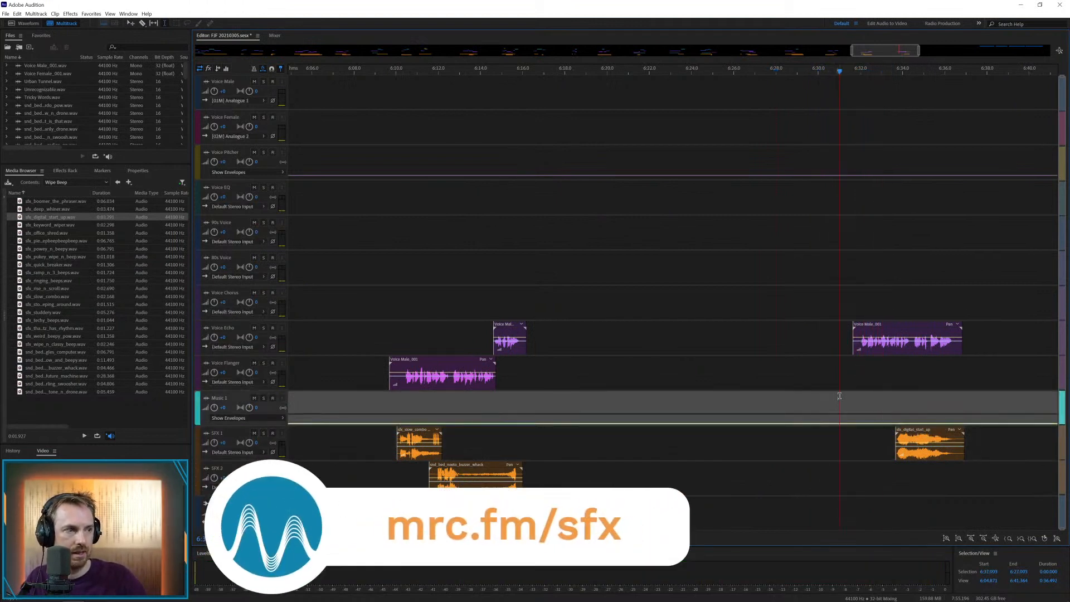
left_click_drag(924, 438, 882, 438)
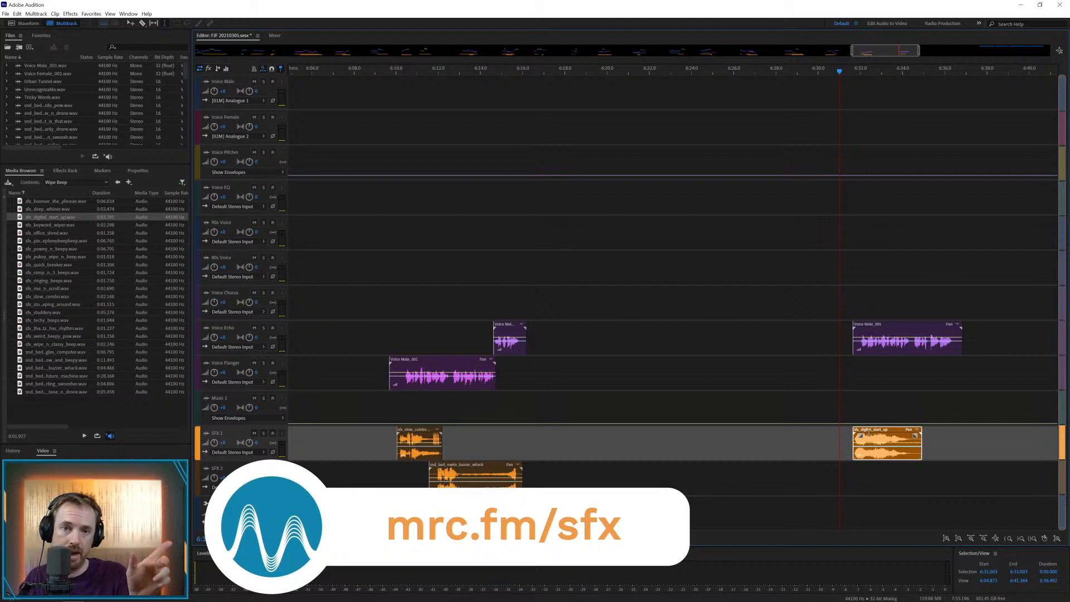
left_click_drag(863, 432, 863, 432)
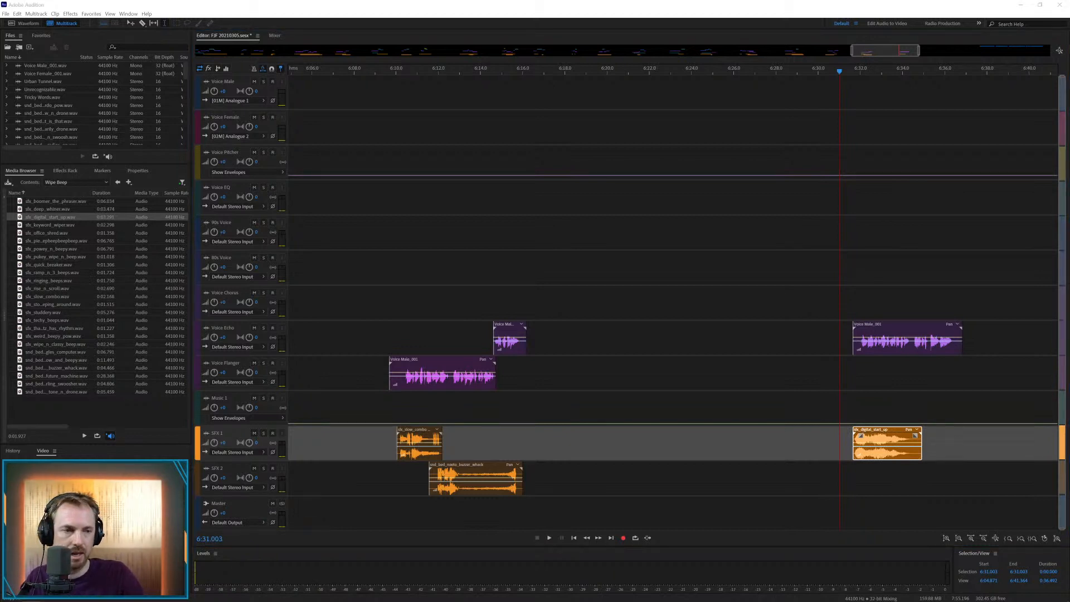
Place the Unrecognizable music on Music 1 at about 6:32.0, play it, and remove everything after about 6:34.3
left_click_drag(1, 363, 962, 402)
left_click(850, 386)
key("space")
key("space")
key("Delete")
left_click(951, 371)
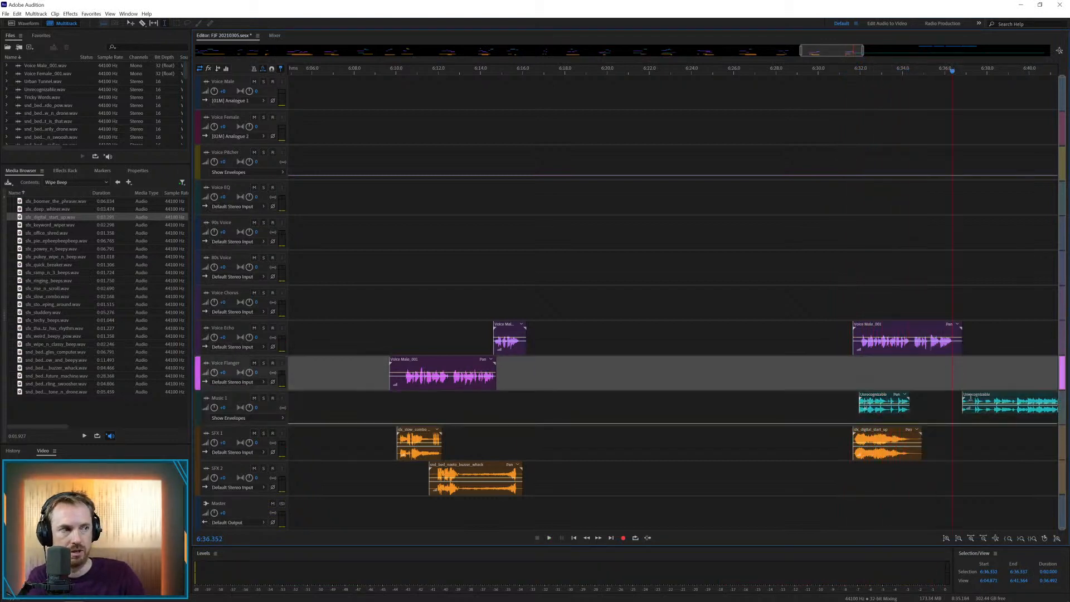
left_click(977, 401)
key("Delete")
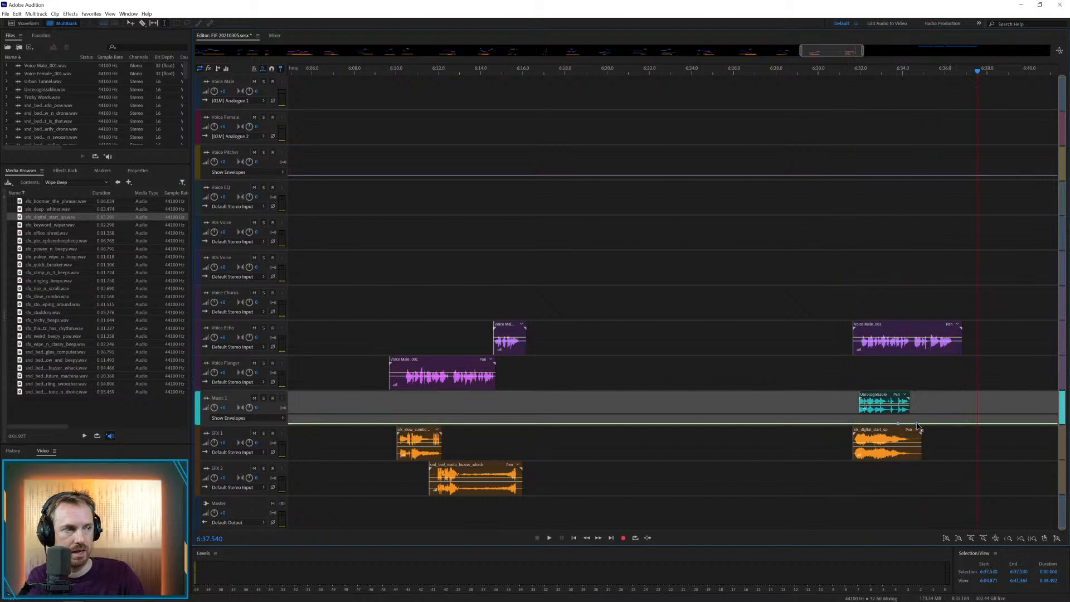
Add a short peak to the Music 1 envelope at about 6:34.2, adjust the Unrecognizable clip's volume, and play the mix
left_click(860, 383)
key("space")
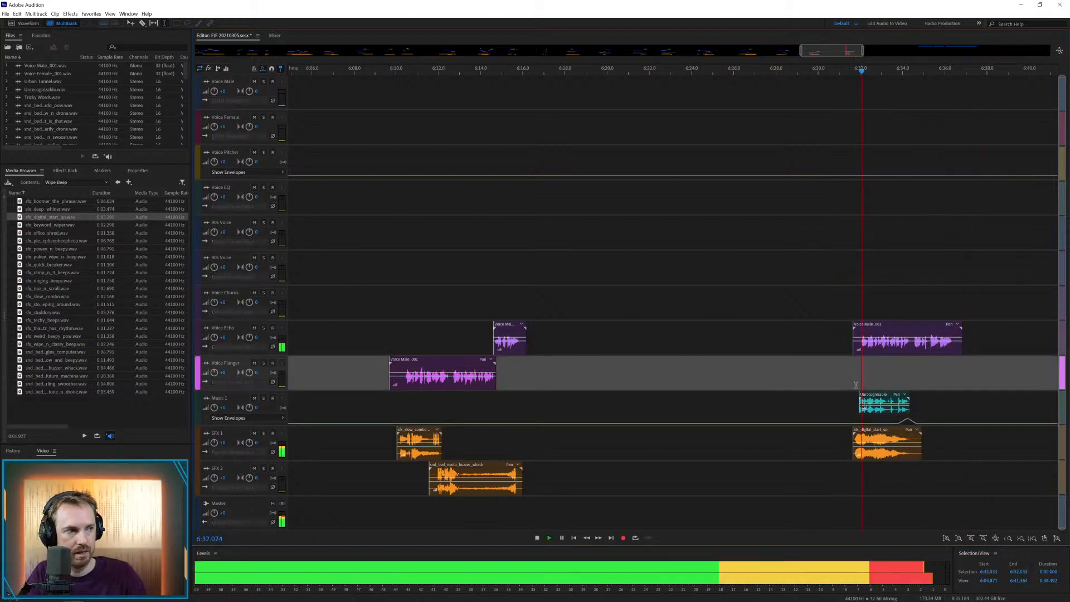
left_click(872, 409)
key("space")
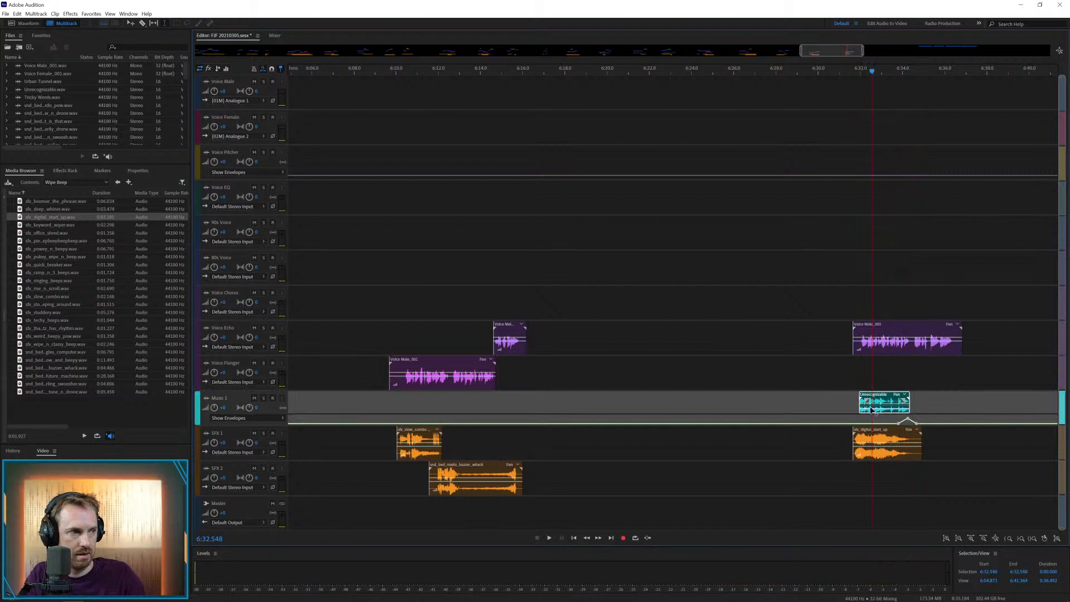
left_click(844, 402)
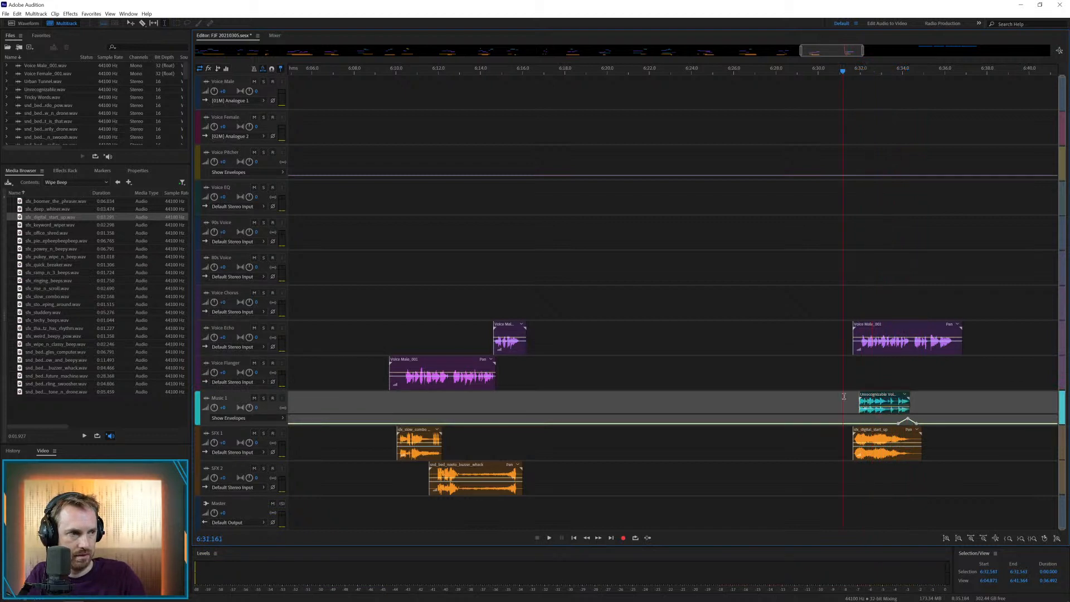
key("space")
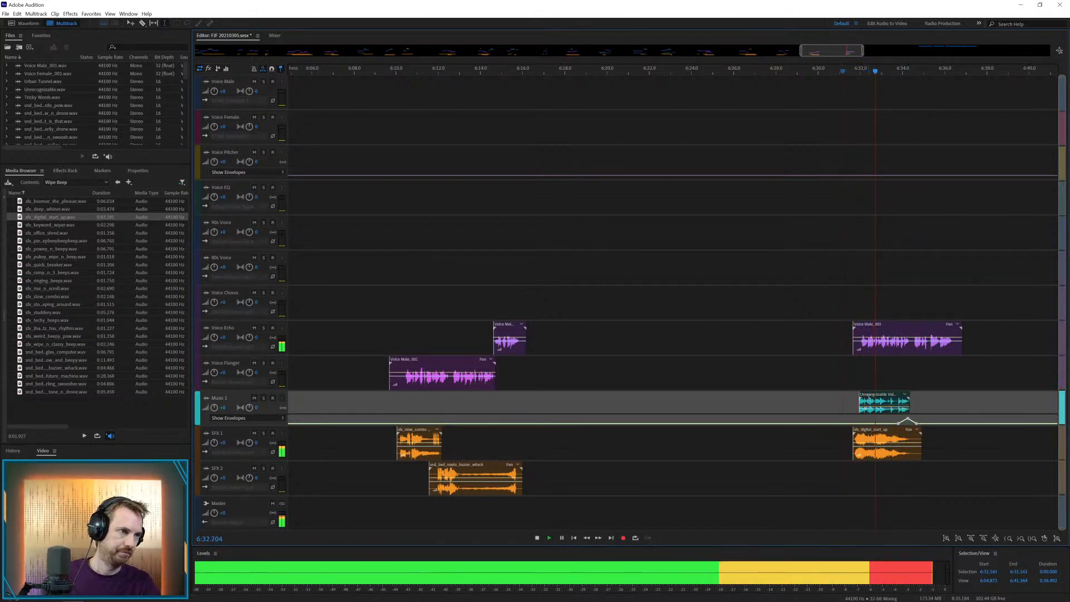
key("space")
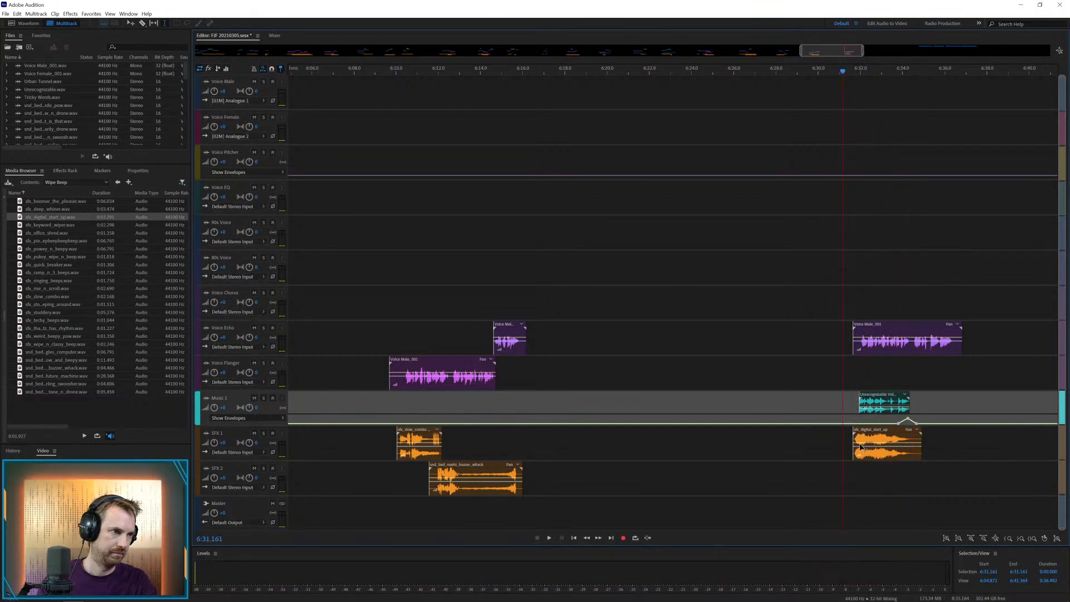
Lower the volume of the digital start up clip on SFX 1 and play it with the voice and music
left_click(861, 445)
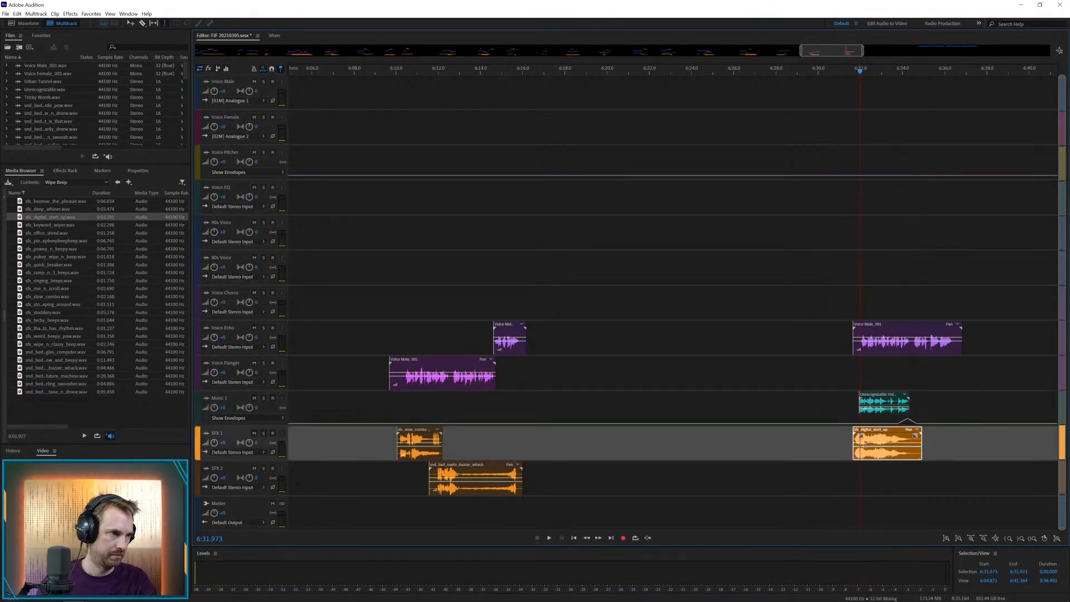
left_click_drag(861, 440, 864, 451)
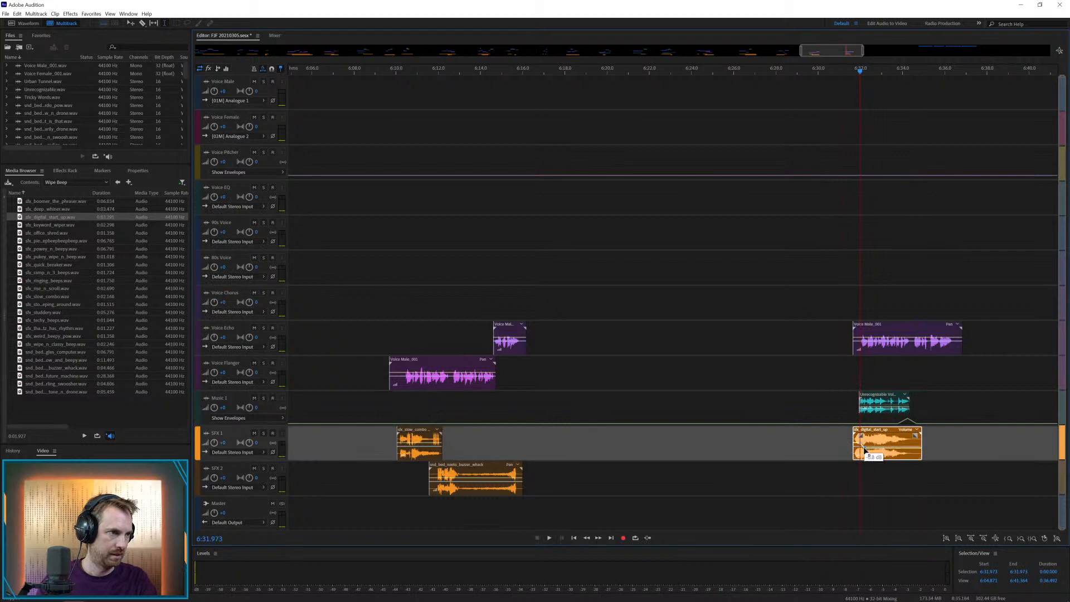
left_click(847, 399)
key("space")
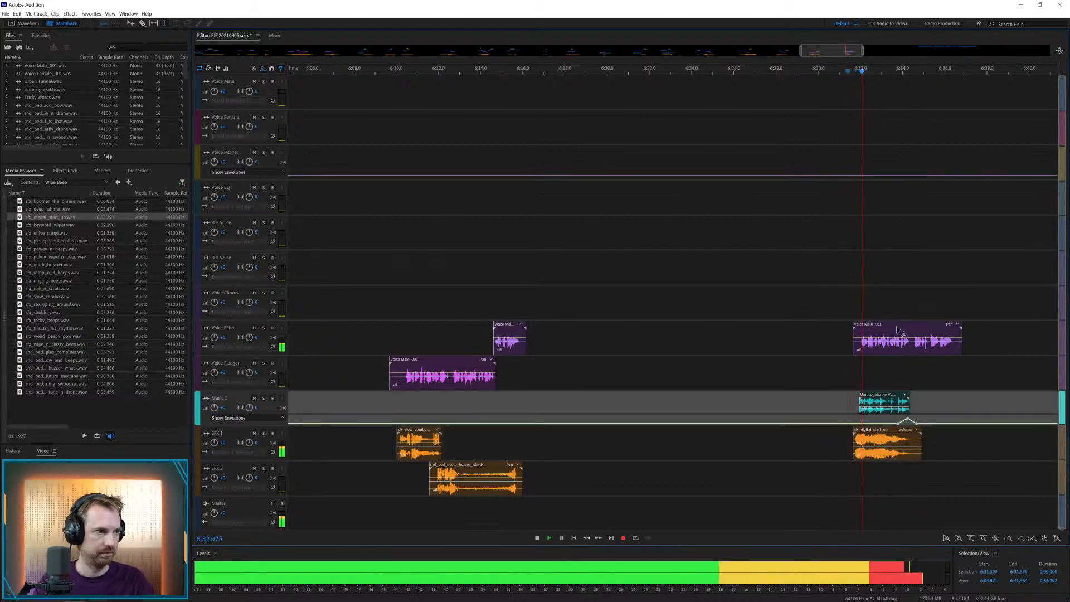
Split the Voice Echo clip at about 6:34.2, move its end to Voice Chorus, and play the transition
left_click_drag(910, 346, 924, 289)
key("space")
key("ctrl+k")
left_click(900, 291)
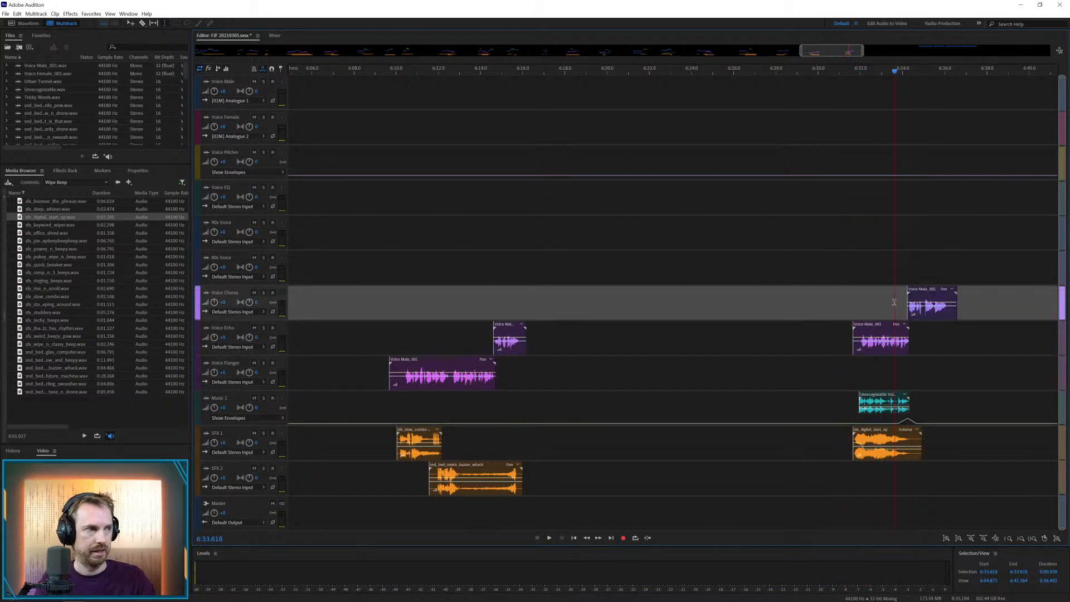
key("space")
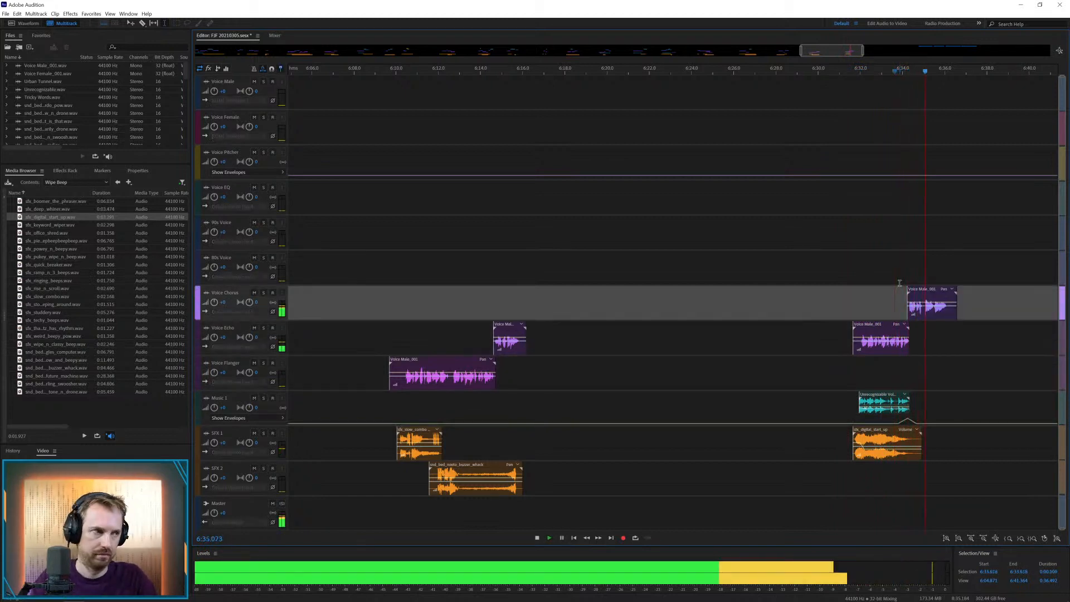
key("space")
Trim the end of the new Voice Chorus clip at about 6:36.3
left_click_drag(950, 310, 969, 309)
key("Delete")
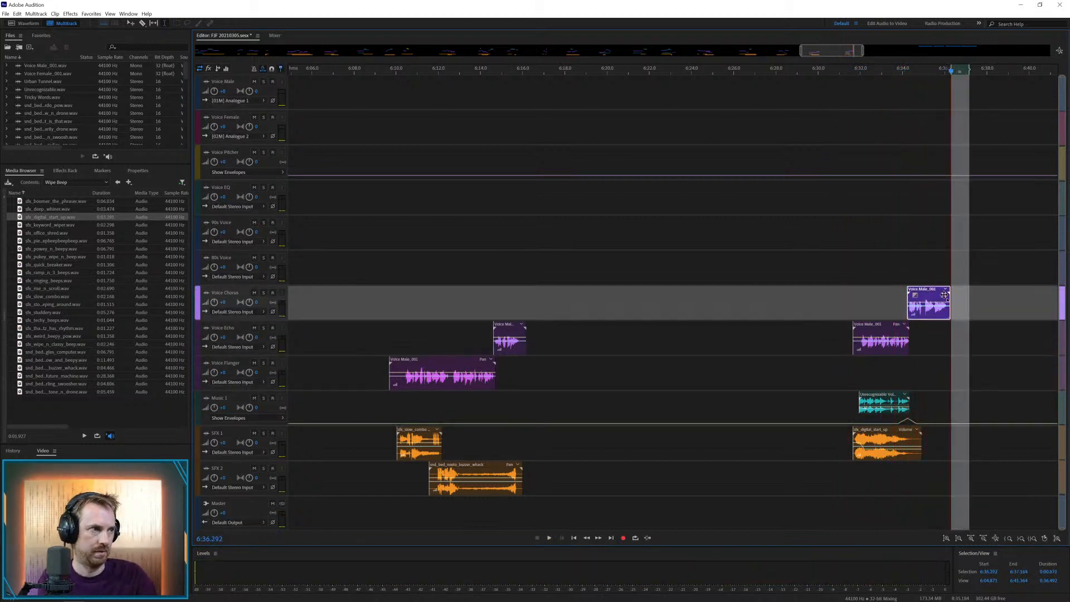
left_click(921, 258)
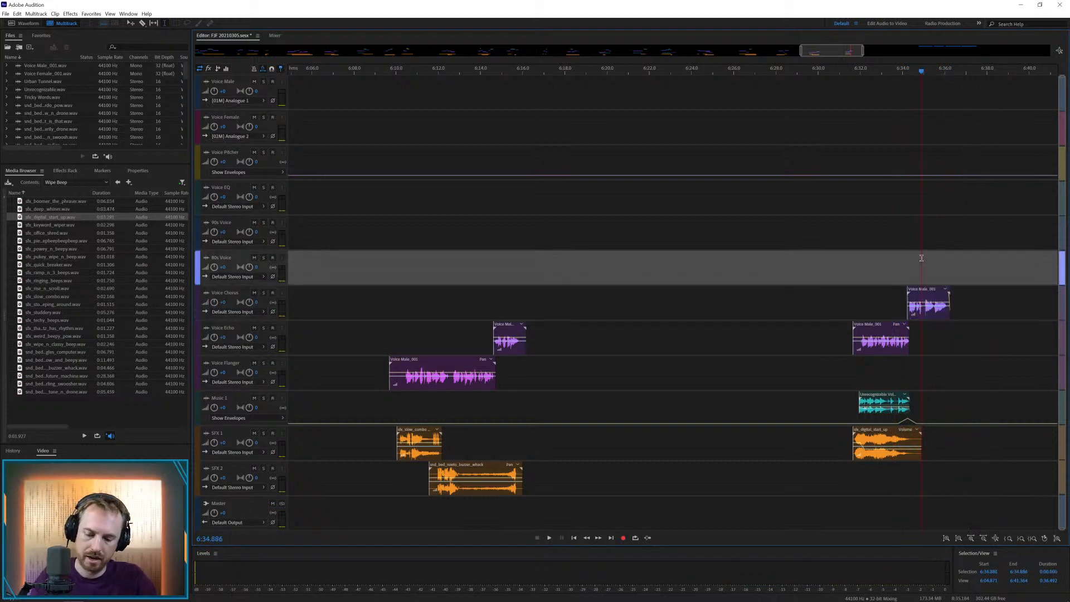
Move the next Voice Male clip to Voice Echo at about 6:47.2 and play it
key("backslash")
left_click_drag(996, 79, 949, 329)
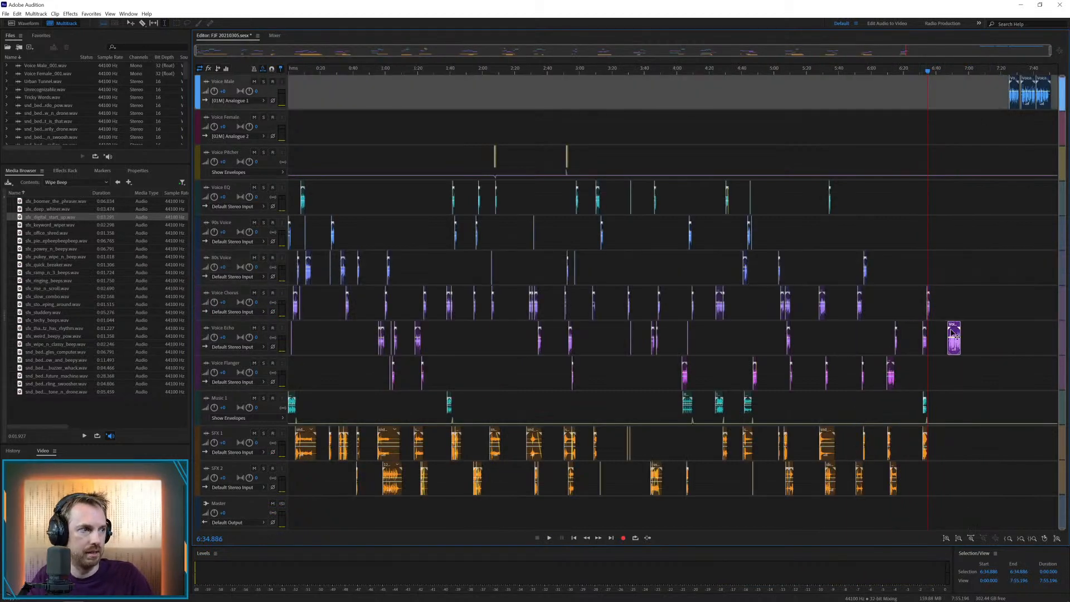
left_click(950, 313)
key("space")
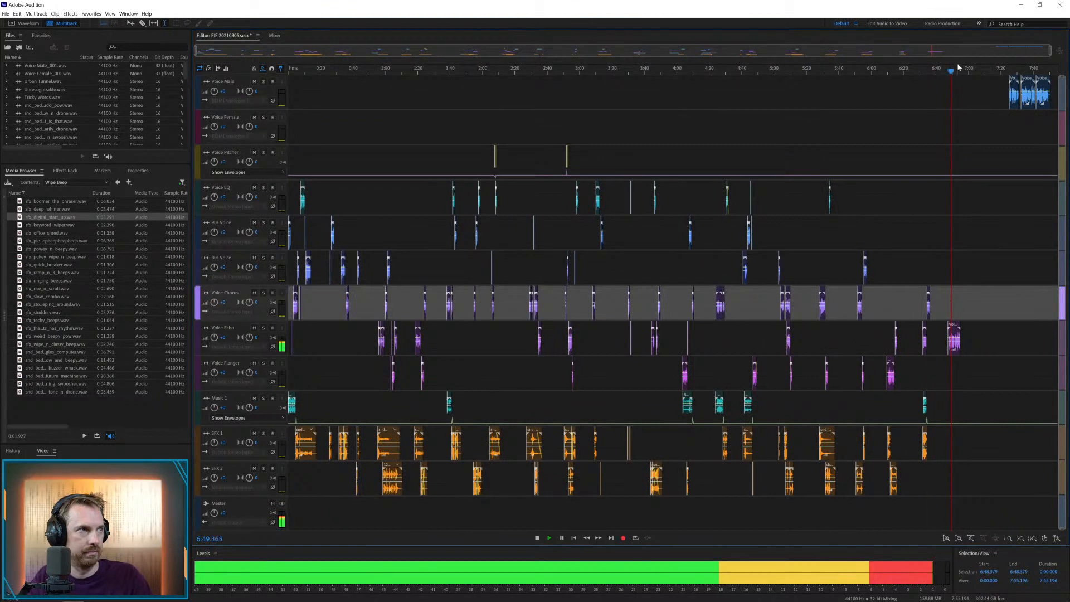
scroll(959, 72, "up", 5)
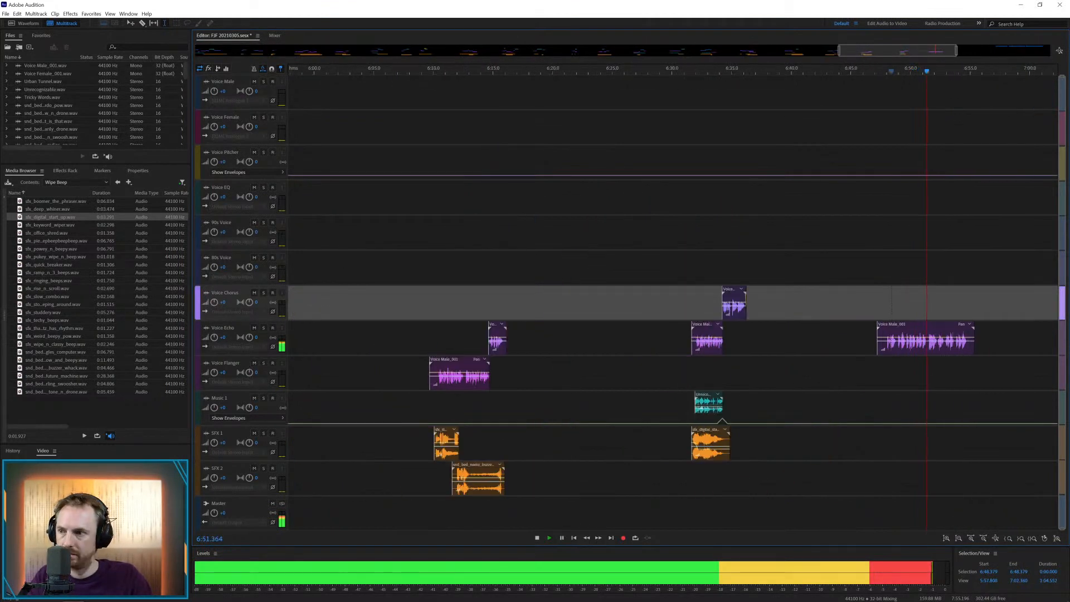
Try a music track on Music 1 at about 6:47.8 under the Voice Echo clip and remove it
left_click_drag(265, 394, 879, 404)
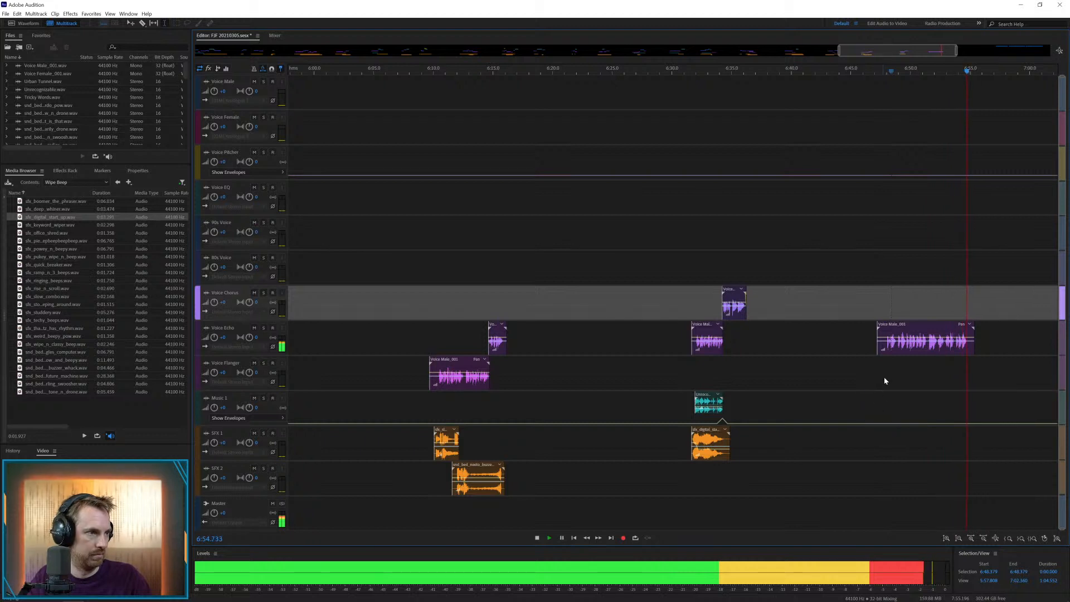
left_click(884, 380)
key("space")
key("space")
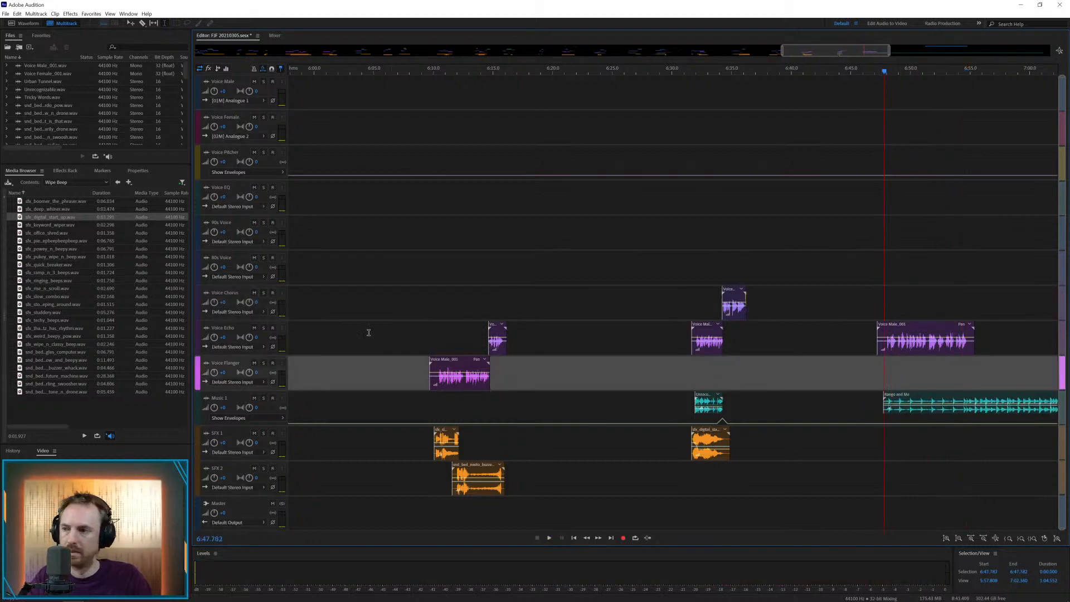
left_click(913, 401)
key("Delete")
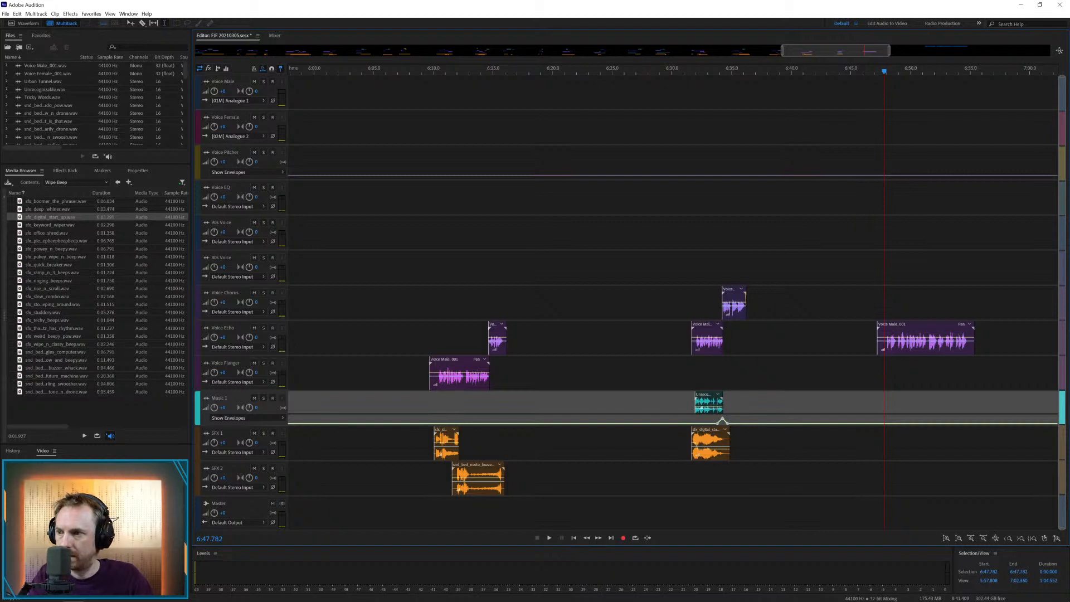
Place the Witty Producer music on Music 1 at about 6:47.5 and play it with the Voice Echo clip
left_click_drag(1, 352, 878, 393)
left_click(876, 384)
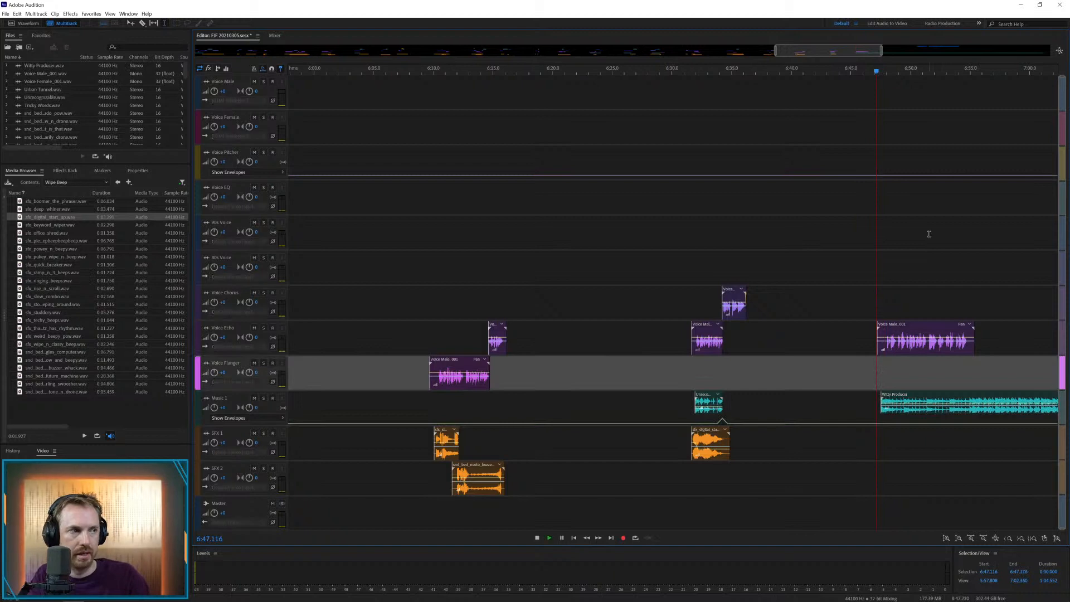
key("space")
scroll(909, 72, "up", 3)
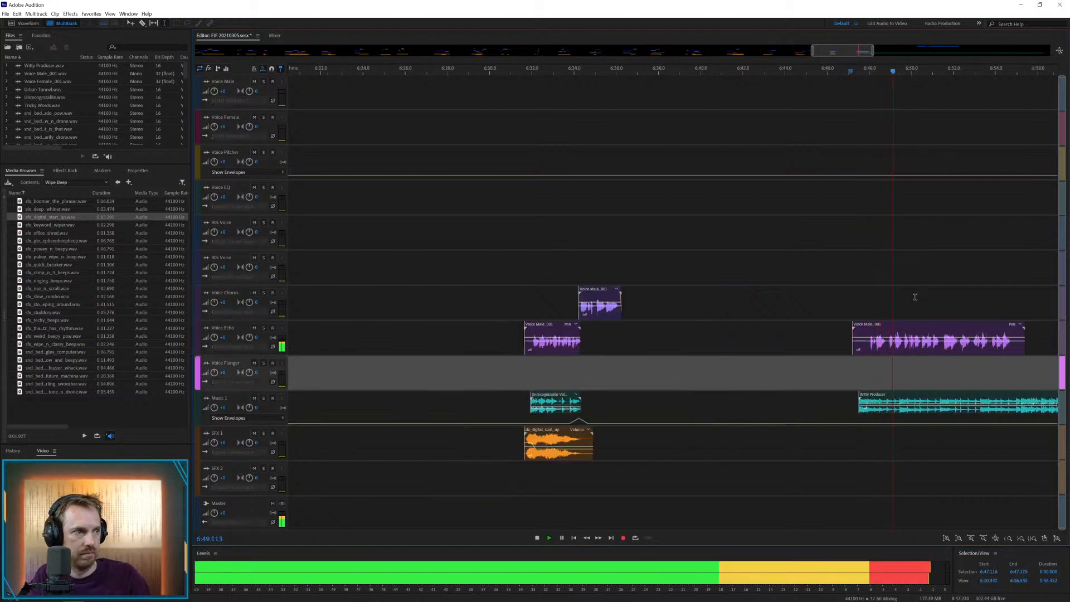
Split the Voice Echo clip at about 6:51.3, move its end to Voice Chorus, and play the result
left_click_drag(901, 300, 1035, 304)
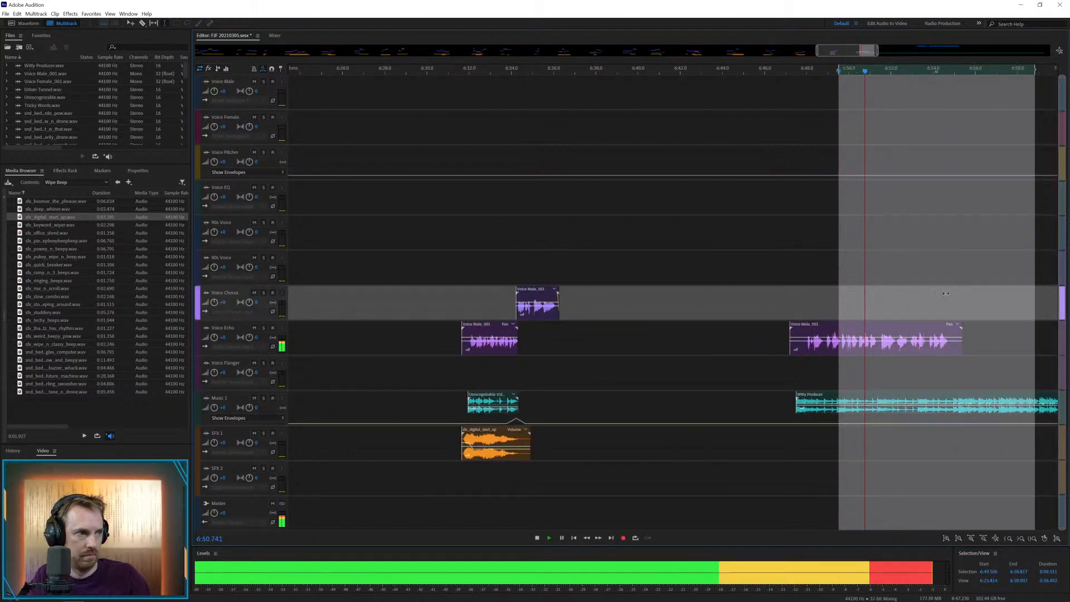
key("space")
left_click(877, 337)
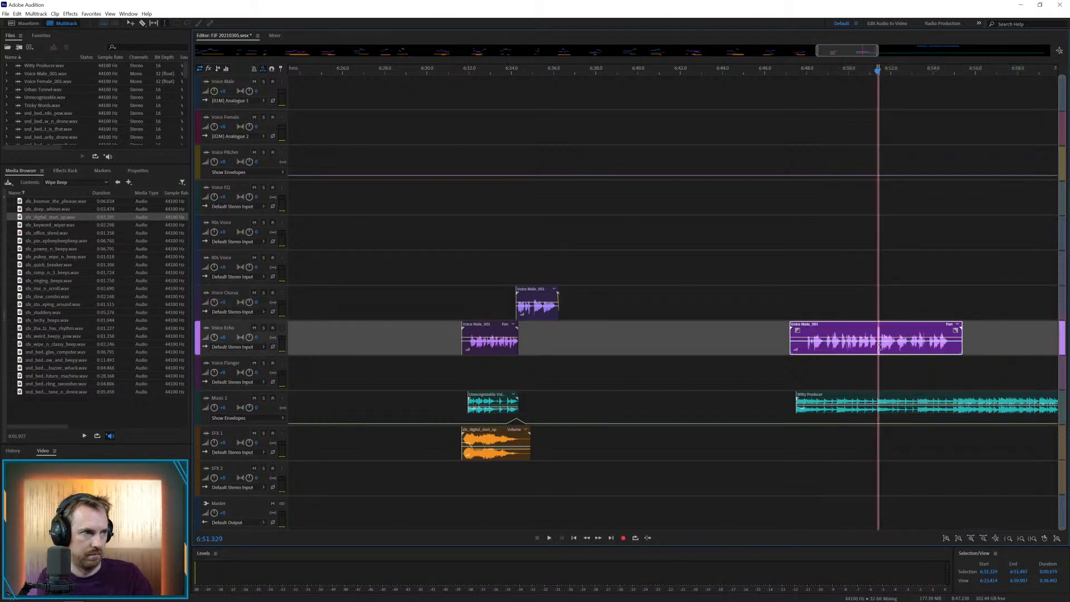
key("ctrl+k")
left_click(872, 365)
left_click_drag(889, 328, 888, 293)
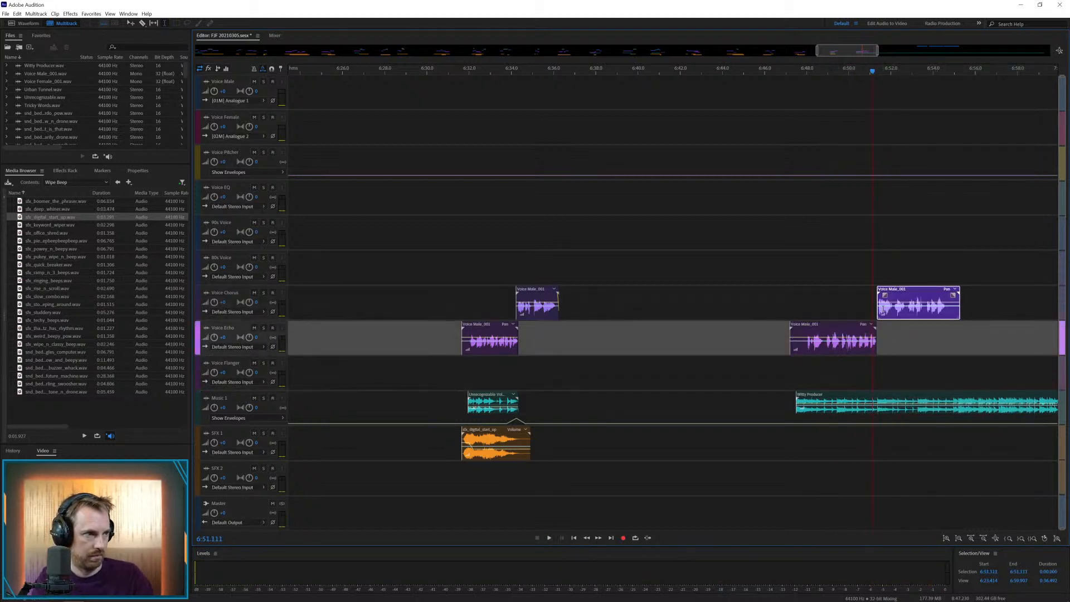
key("space")
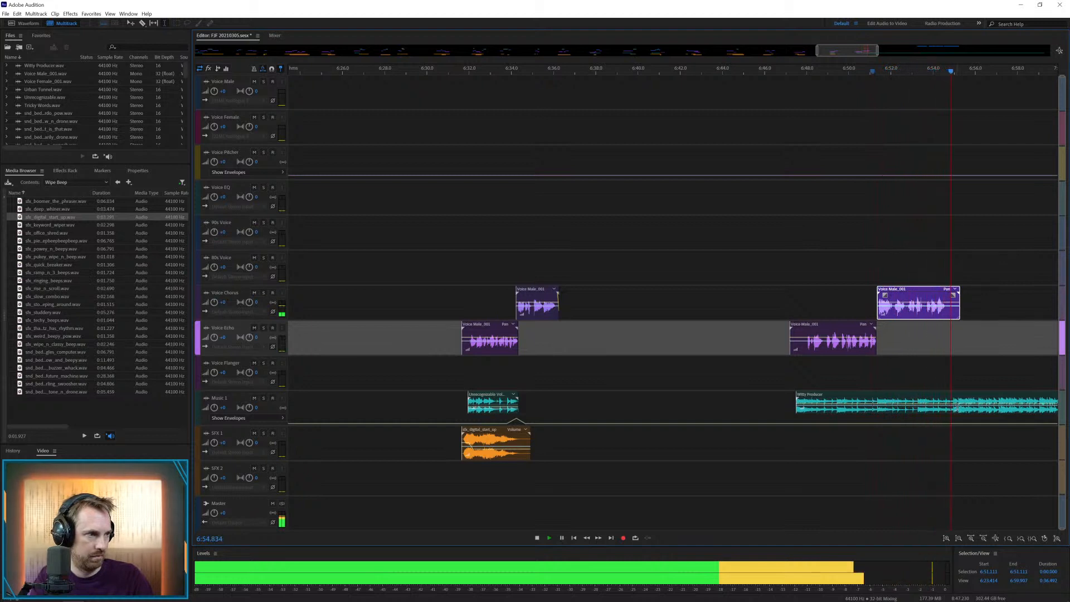
key("space")
Cut the Witty Producer music off at about 6:55.5, add a short peak to the Music 1 envelope there, and play the ending
key("Delete")
mouse_move(965, 400)
left_mouse_down()
mouse_move(981, 400)
mouse_move(982, 388)
left_mouse_up()
left_click(991, 394)
key("Delete")
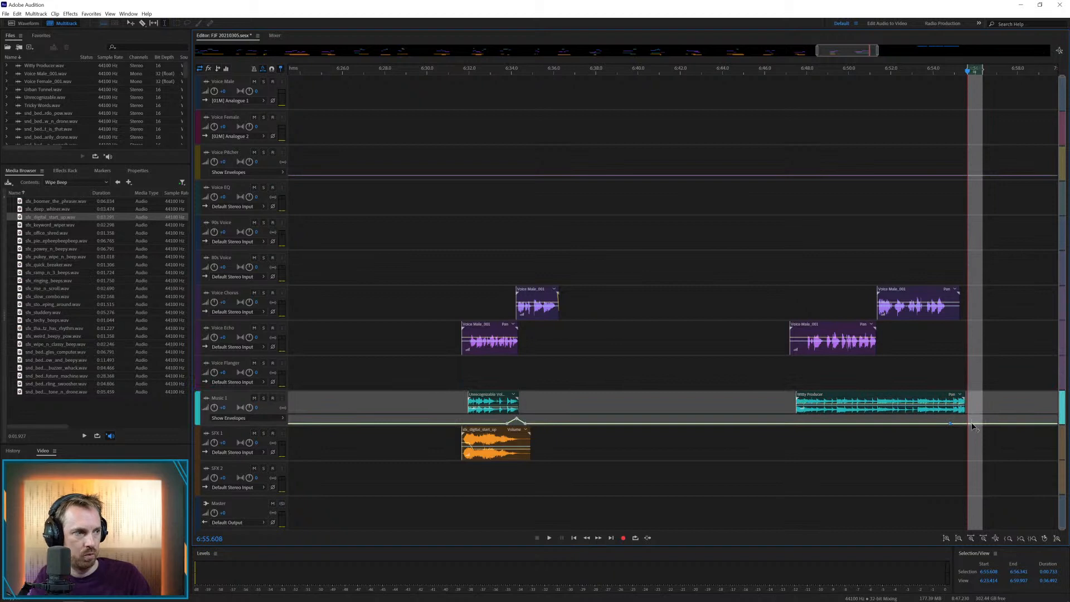
left_click(941, 373)
key("space")
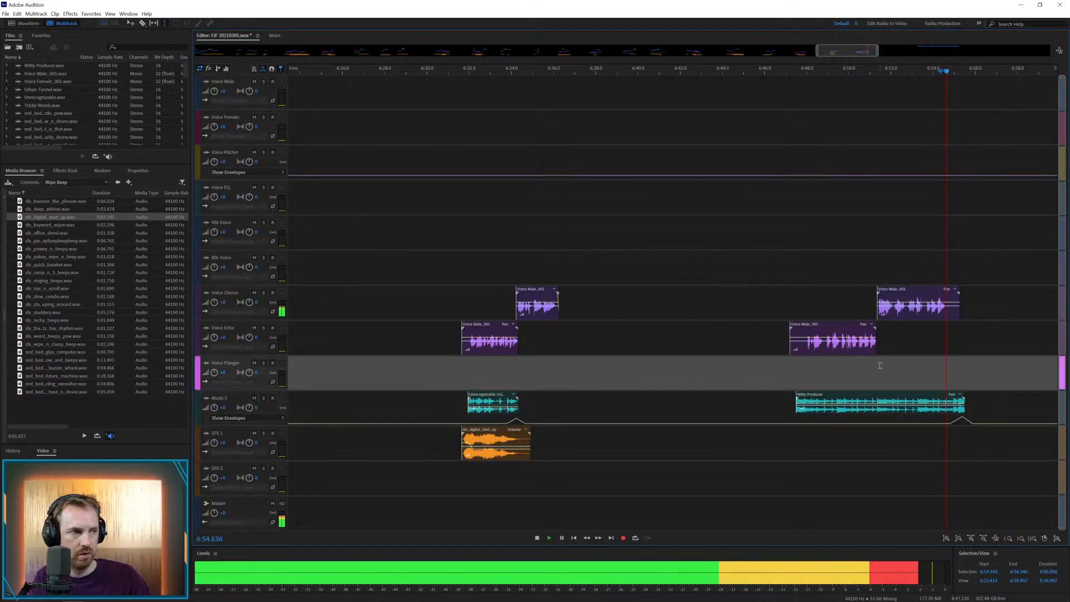
Lower the Music 1 envelope peak at the end of the Witty Producer music and play the ending
left_click(964, 422)
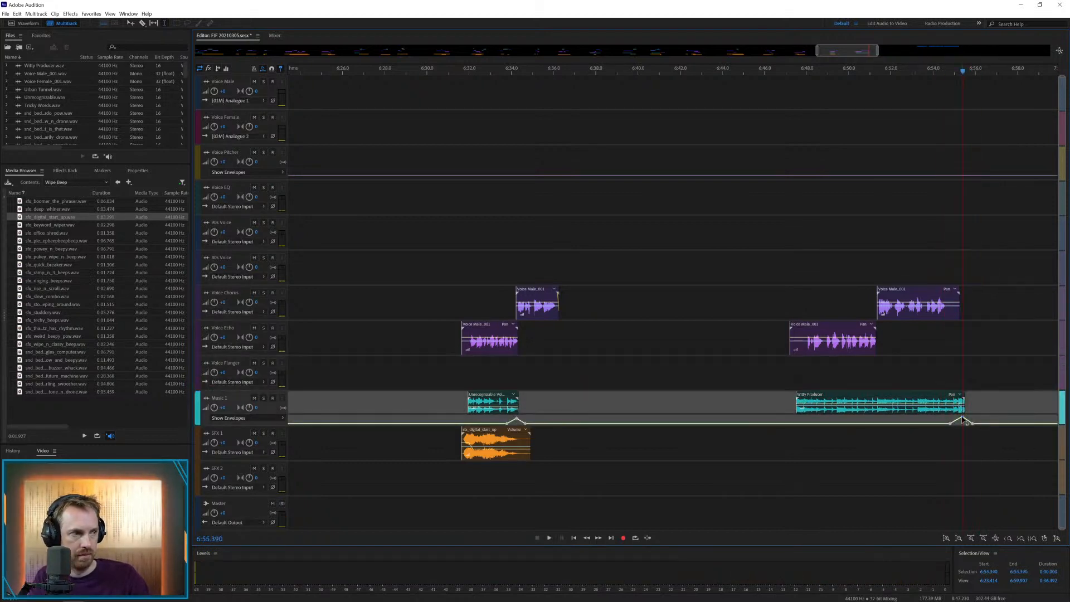
left_click(945, 373)
key("space")
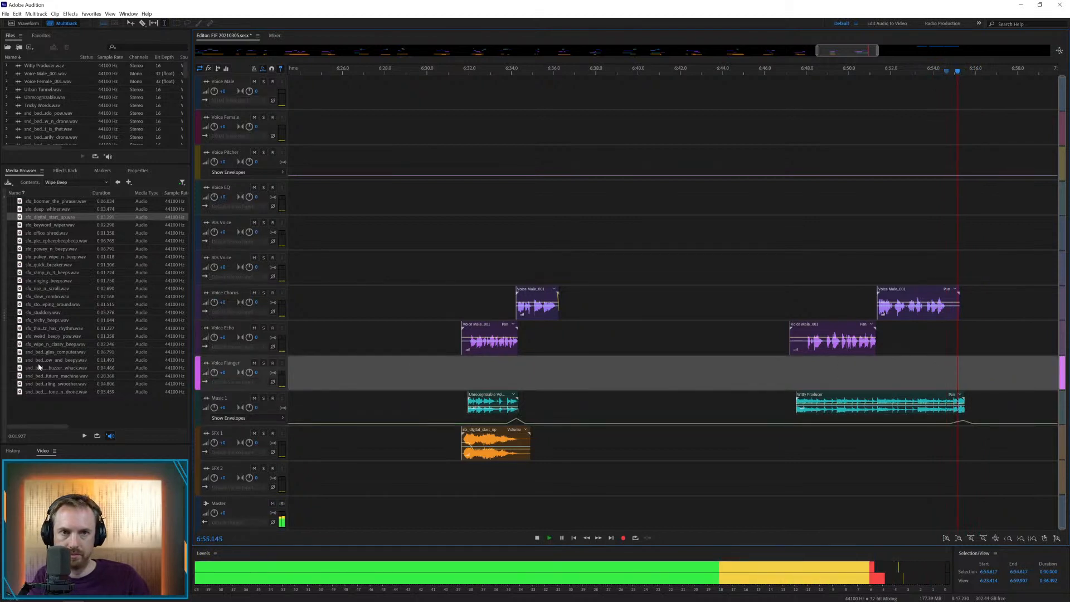
Audition the Wipe Beep beds, place the tone_n_drone bed on SFX 1 at about 6:54.2, and play the ending with it
mouse_move(42, 365)
left_mouse_down()
mouse_move(292, 371)
mouse_move(967, 436)
mouse_move(442, 367)
mouse_move(50, 362)
left_mouse_up()
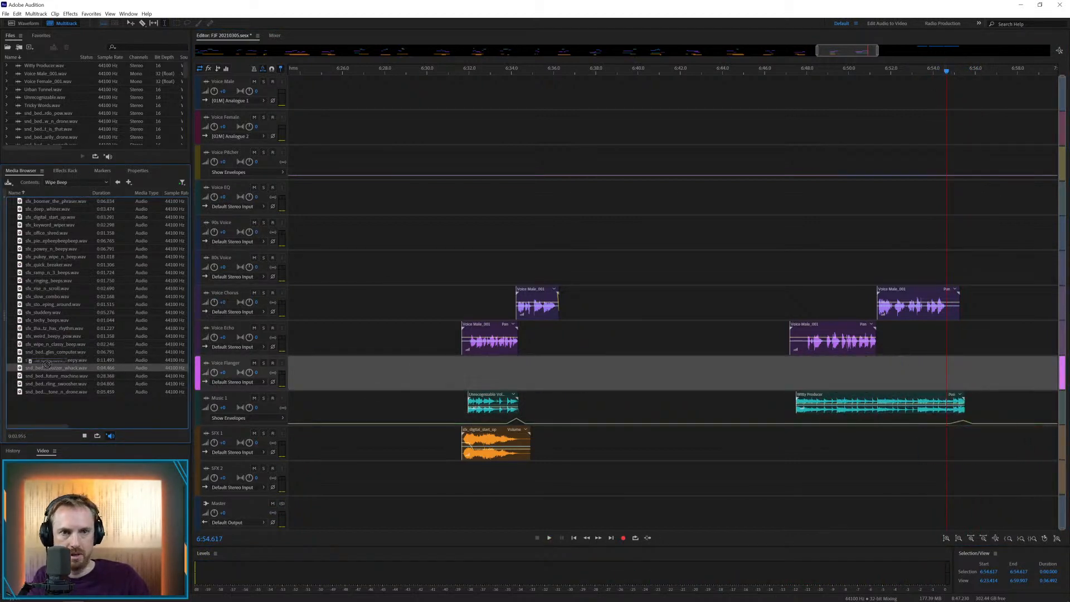
left_click(61, 385)
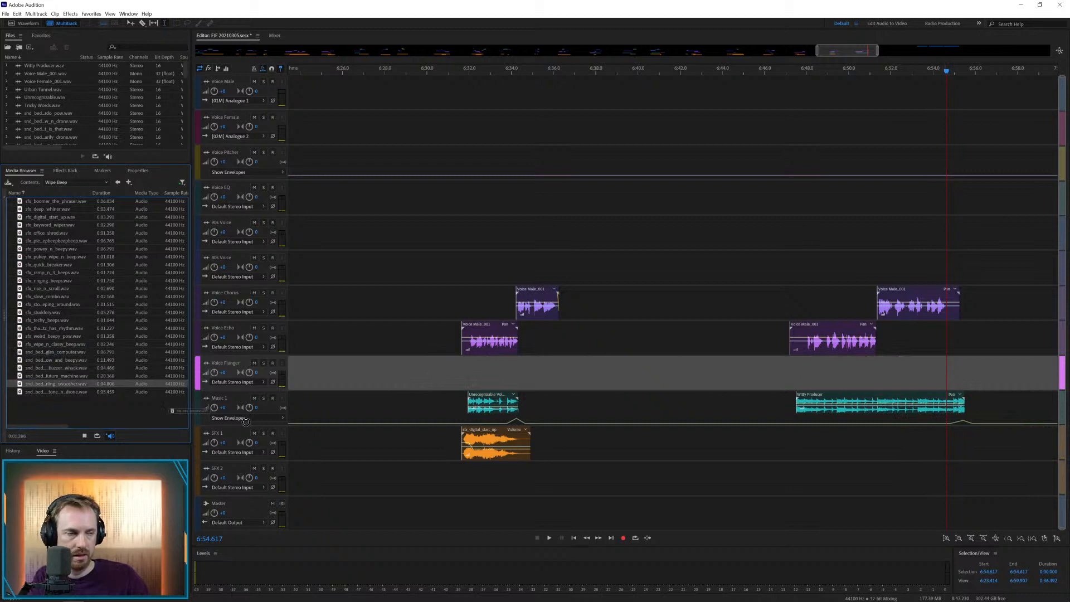
left_click_drag(246, 422, 965, 437)
key("space")
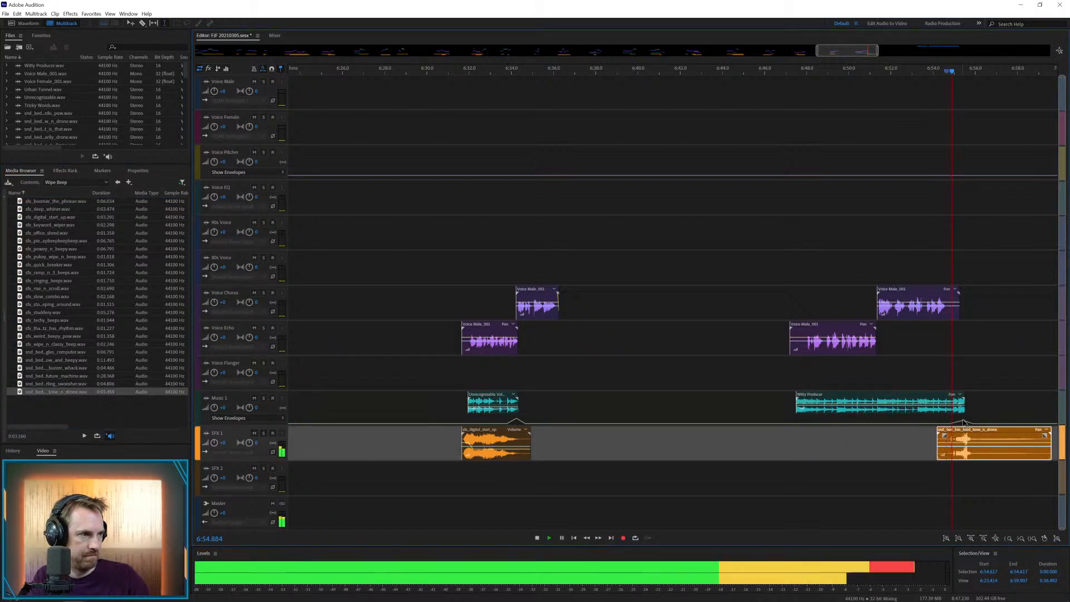
left_click(958, 402)
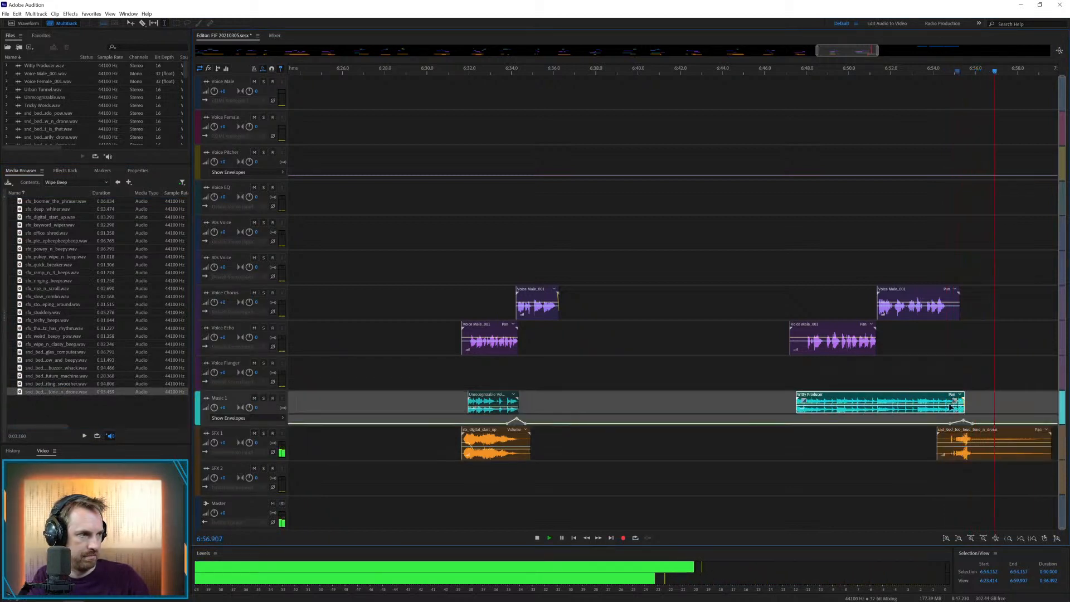
left_click(918, 371)
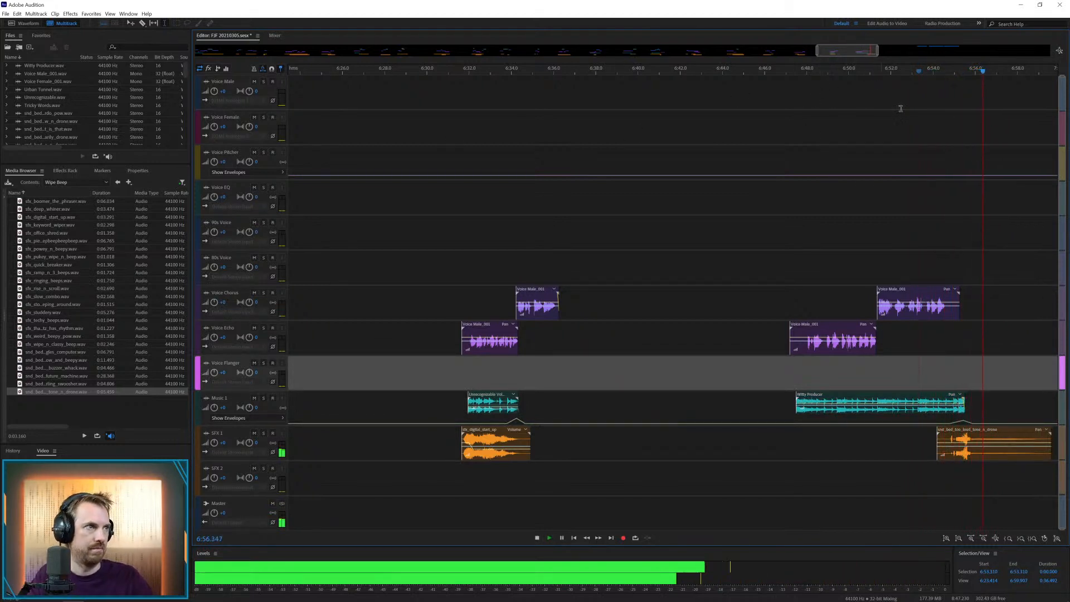
key("space")
Nudge the tone_n_drone bed on SFX 1 to about 6:54.3 and play it with the voice ending
left_click(964, 81)
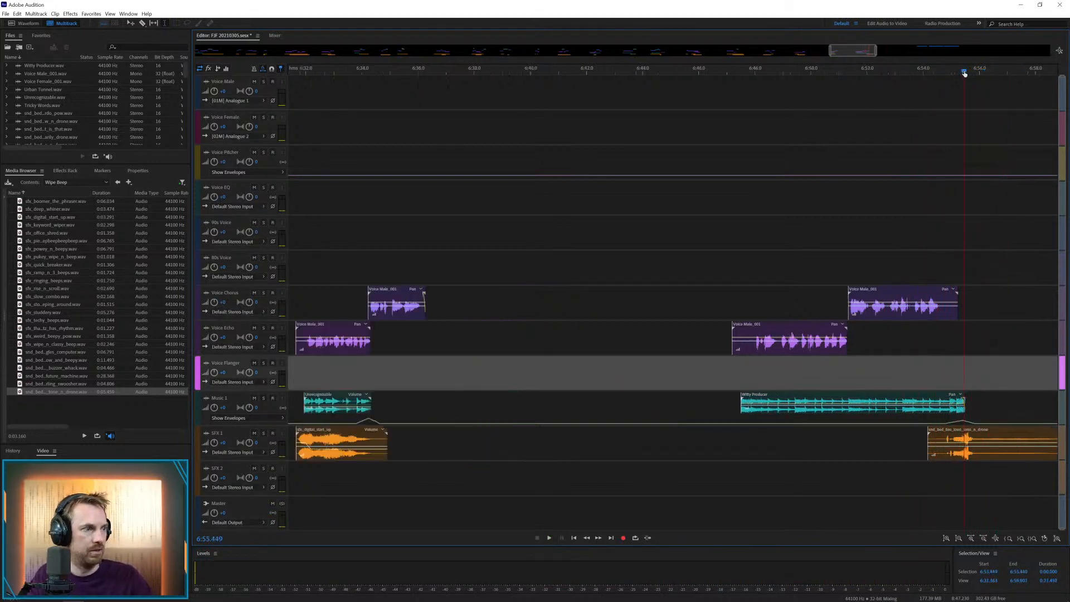
scroll(953, 263, "up", 4)
left_click_drag(950, 436, 960, 435)
left_click(860, 332)
key("space")
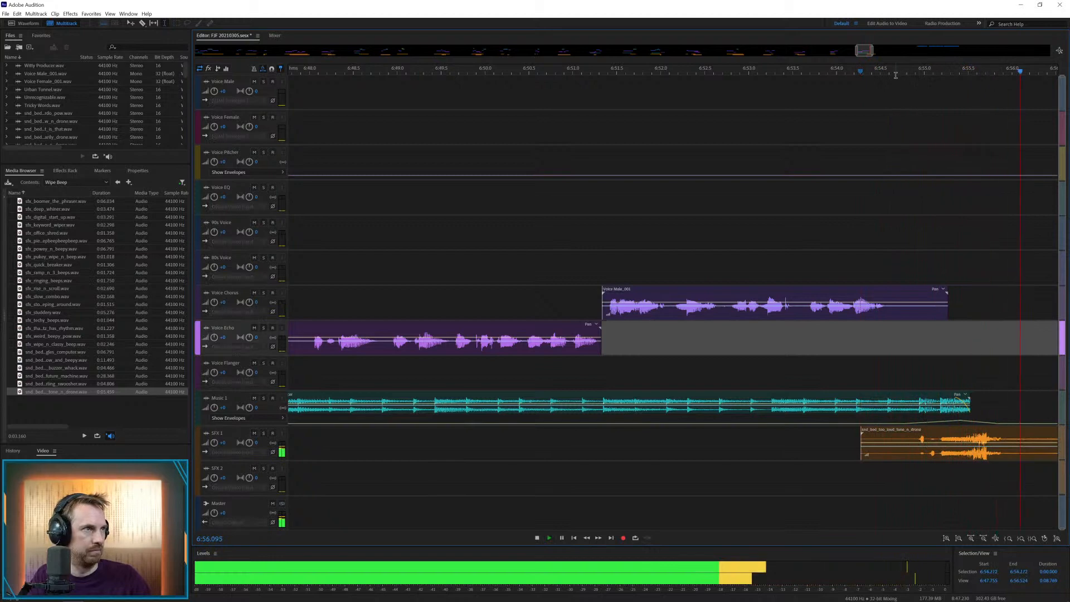
key("space")
Shift the remaining Voice Male clips further along, place the first of them on Voice Chorus at about 7:05.6, and play it
scroll(895, 71, "down", 12)
left_click_drag(939, 82, 924, 155)
key("ctrl+z")
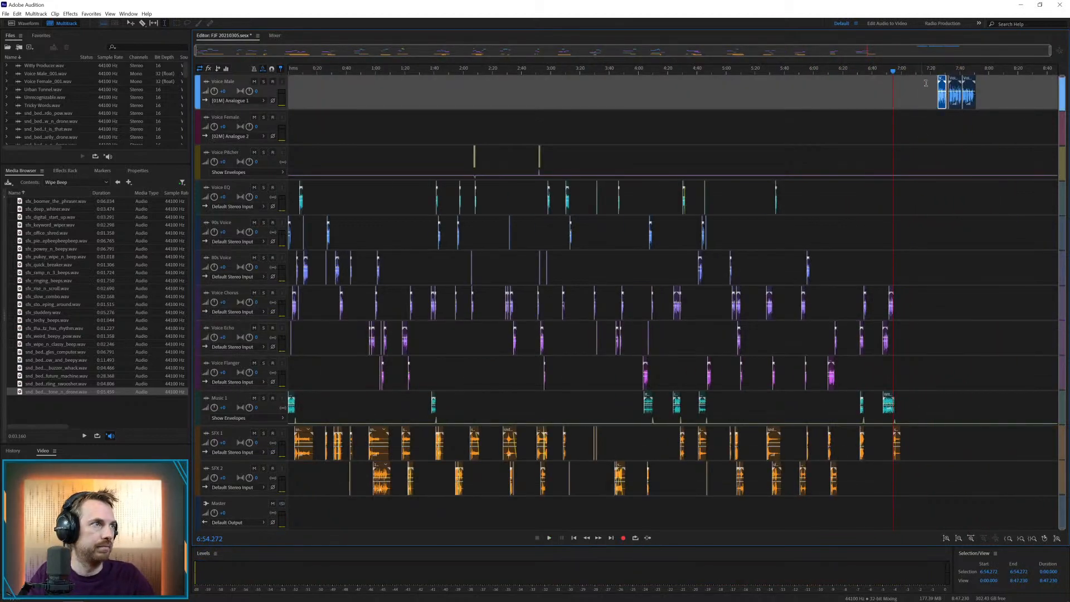
left_click_drag(922, 84, 1011, 85)
left_click_drag(946, 77, 915, 301)
left_click(968, 79)
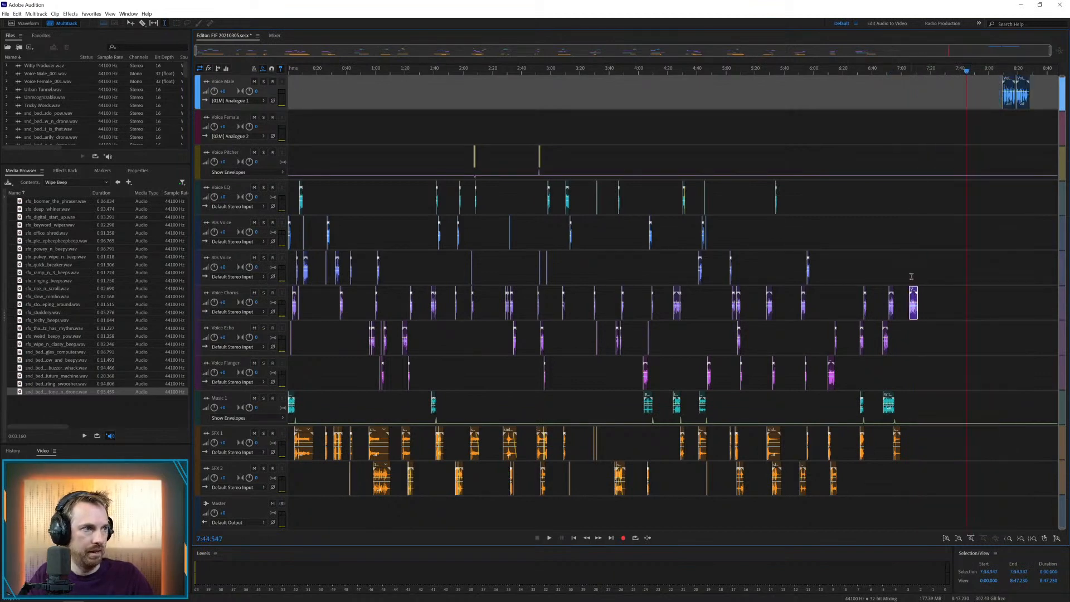
left_click(911, 276)
key("space")
scroll(919, 69, "up", 5)
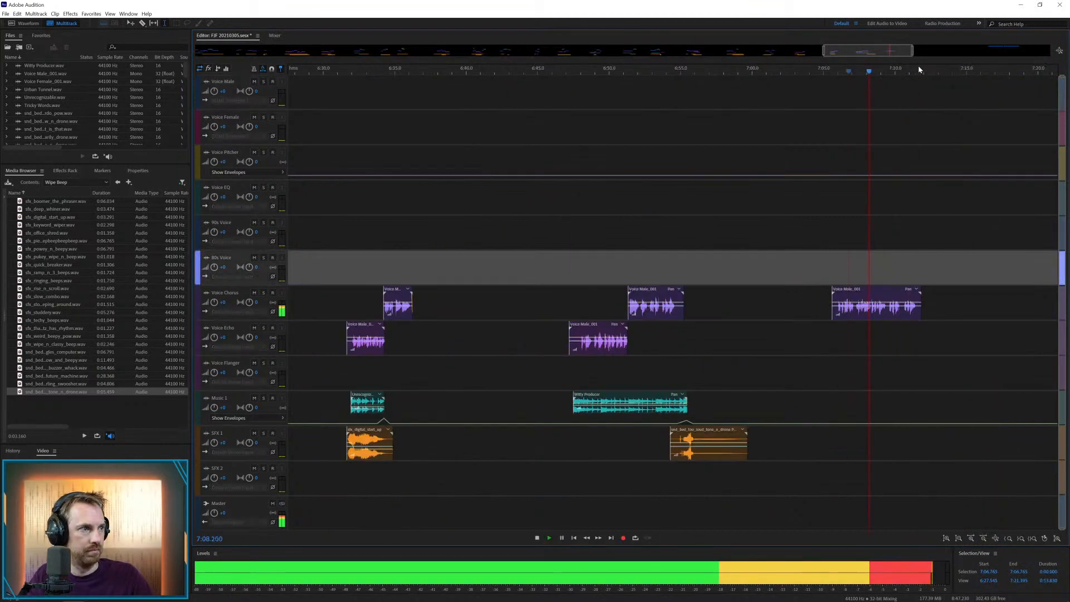
scroll(919, 69, "up", 3)
key("space")
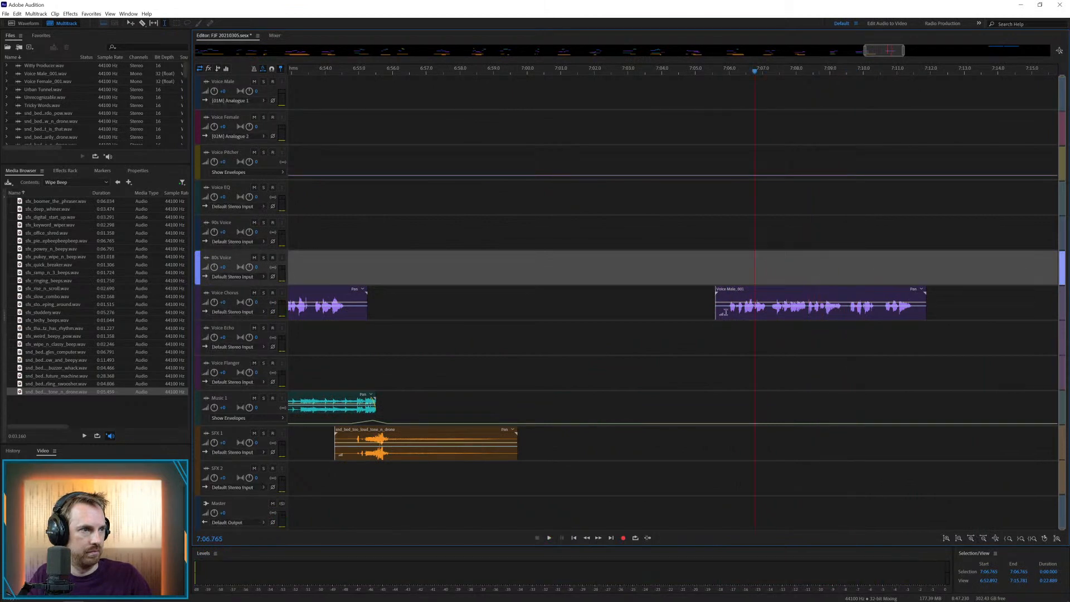
Open the new Voice Chorus clip in the waveform editor, play it, and select the phrase from about 7:07.15 to 7:09.55
double_click(756, 312)
key("space")
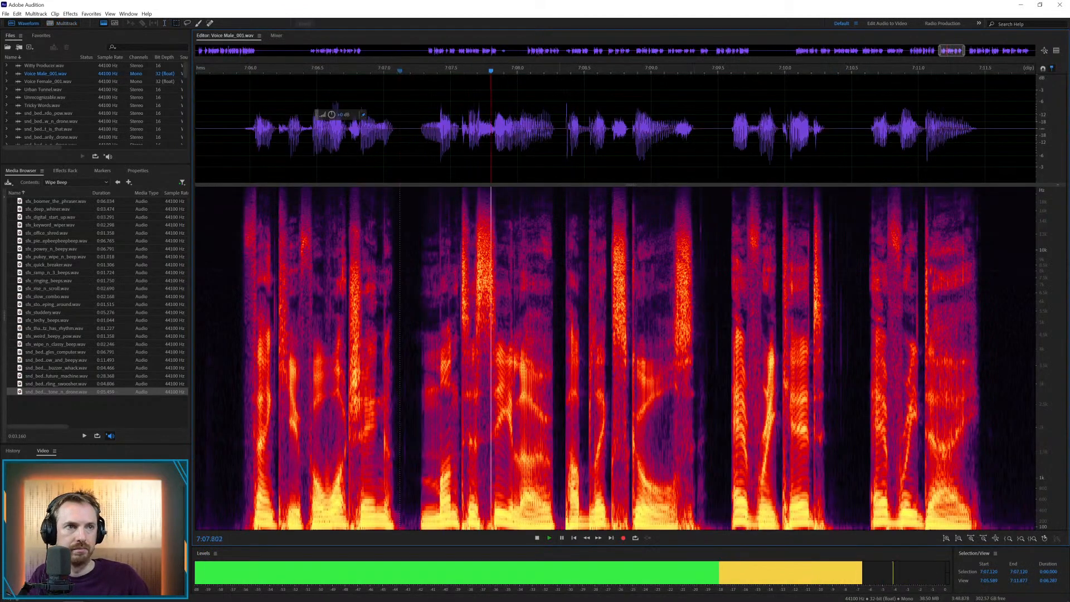
left_click_drag(411, 159, 724, 162)
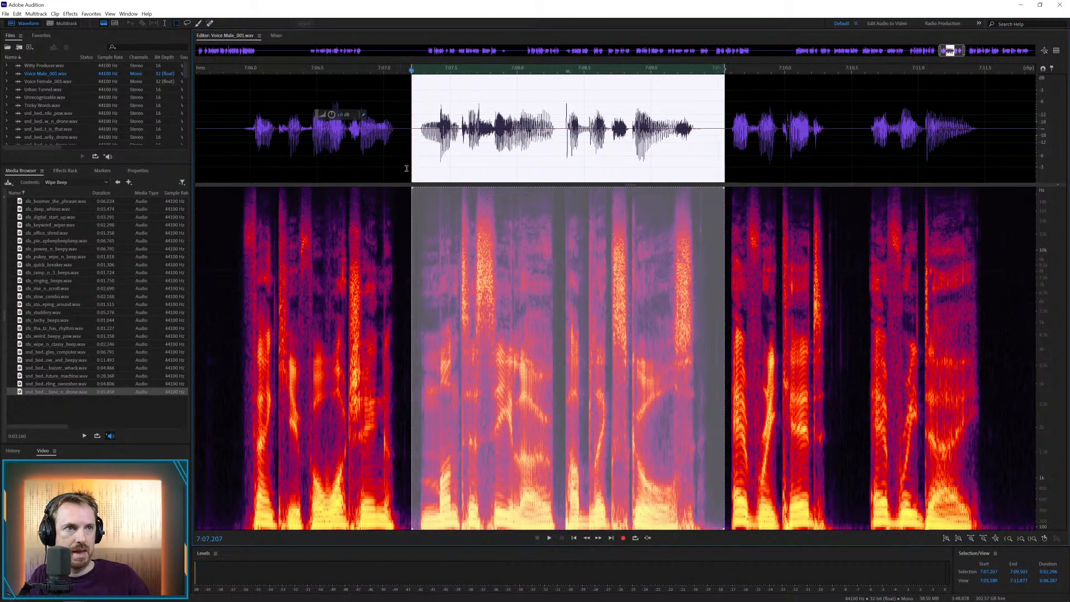
left_click_drag(410, 163, 403, 163)
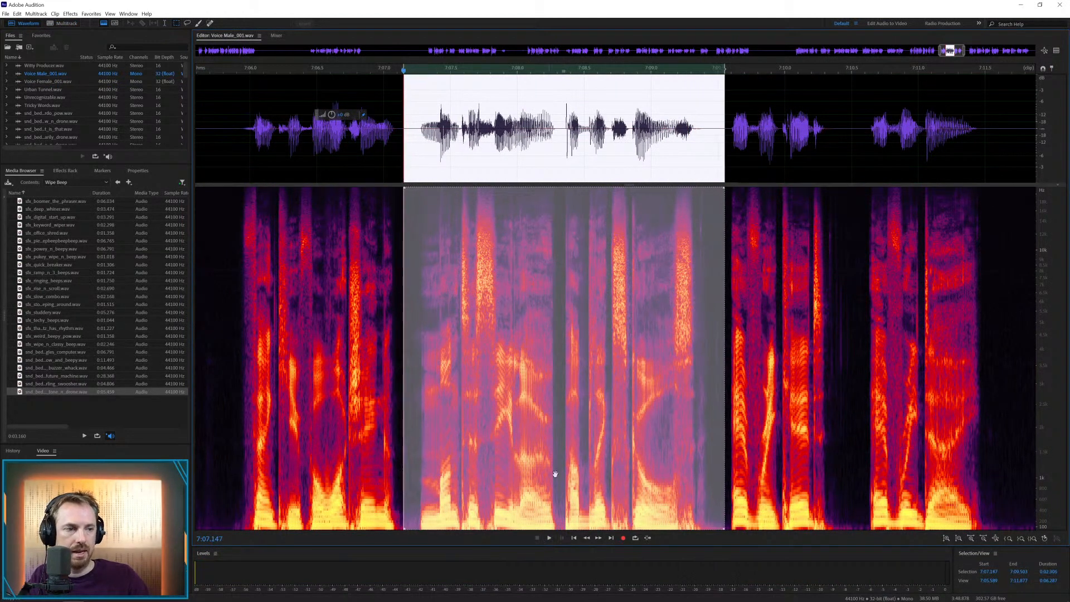
Record a new take over the selected phrase and play it back in the waveform editor and the multitrack session
left_click(624, 538)
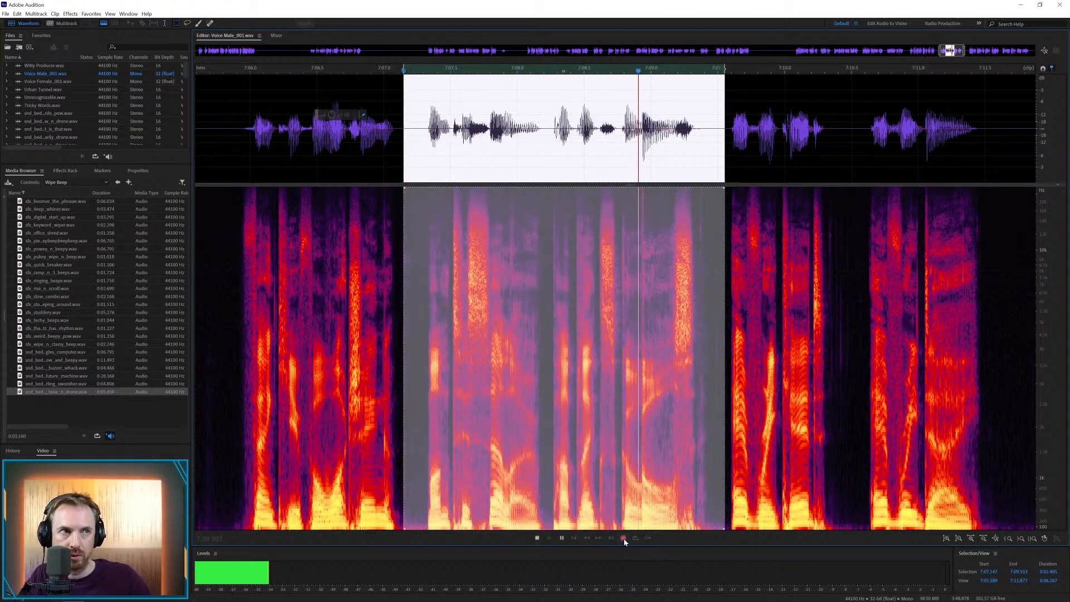
key("space")
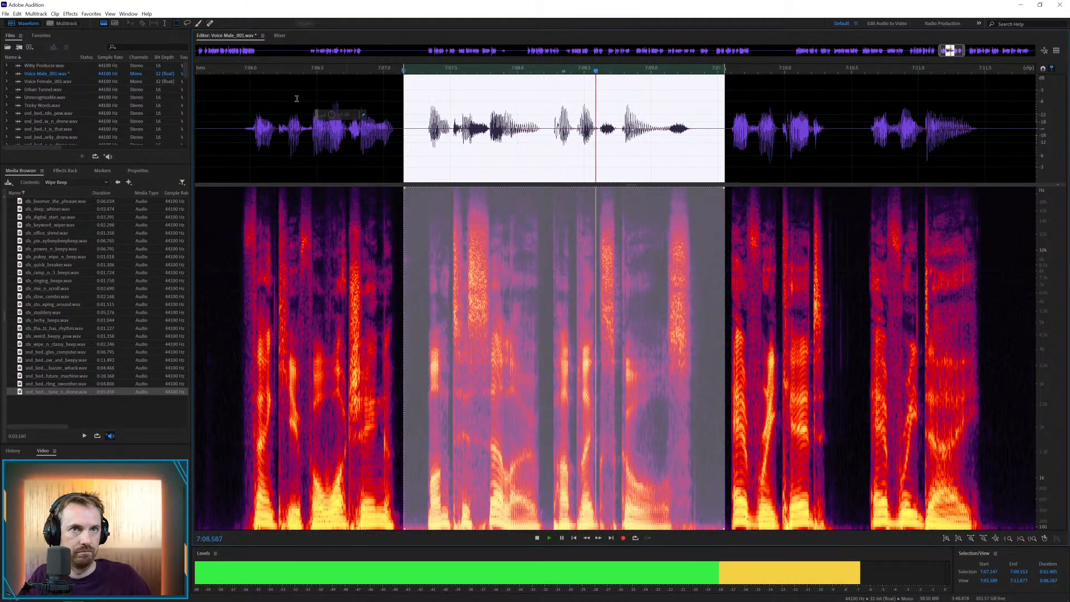
key("space")
key("8")
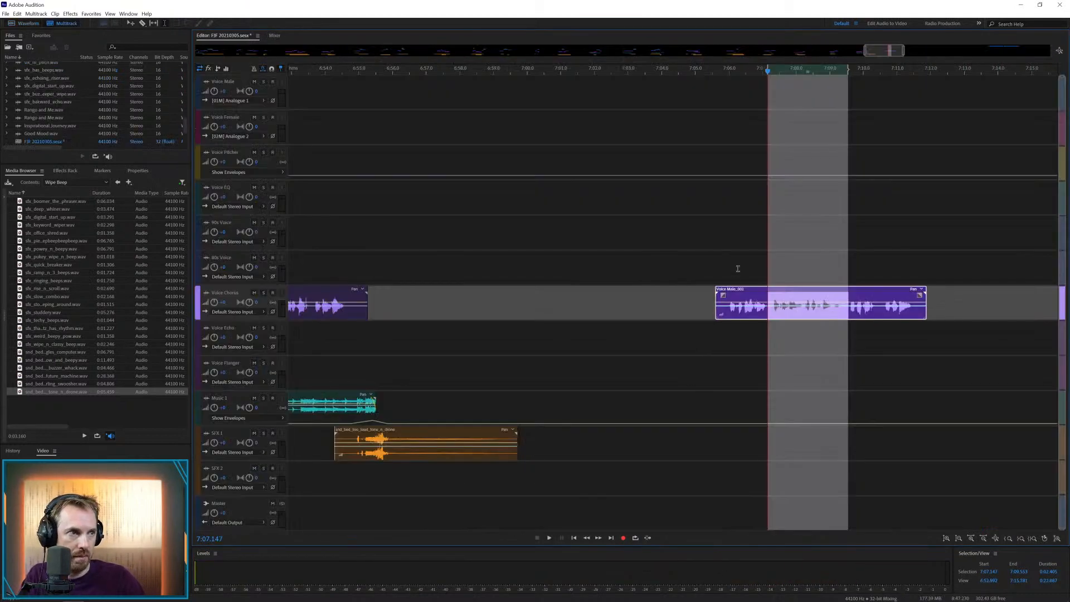
left_click(732, 263)
key("space")
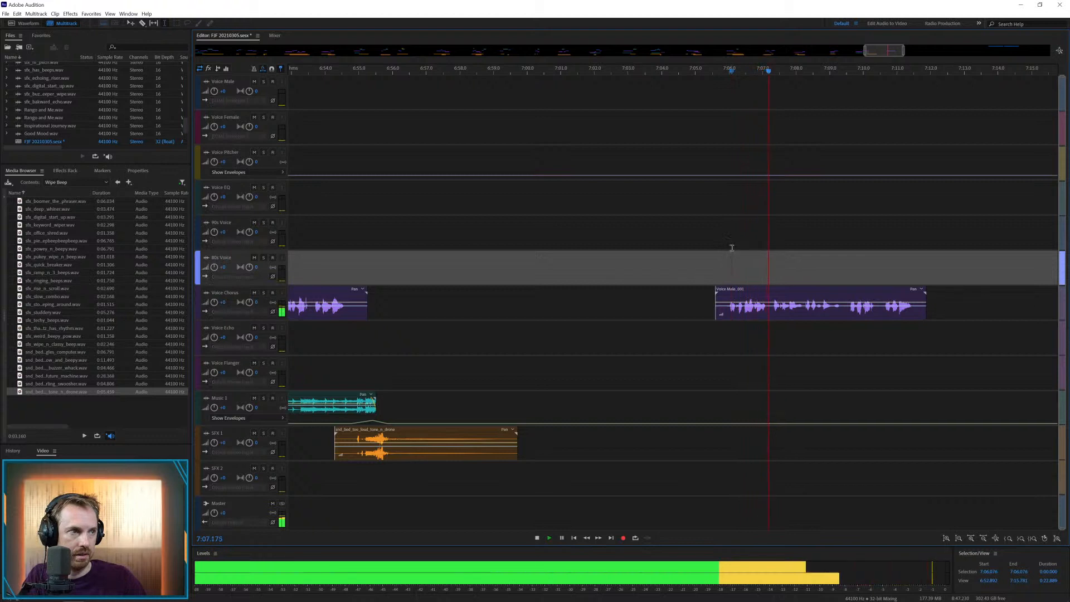
Split the voice clip at about 7:07.2 and 7:09.4, moving the first part to the track below Voice EQ and the last to Voice Echo
left_click(771, 313)
key("ctrl+k")
left_click(846, 308)
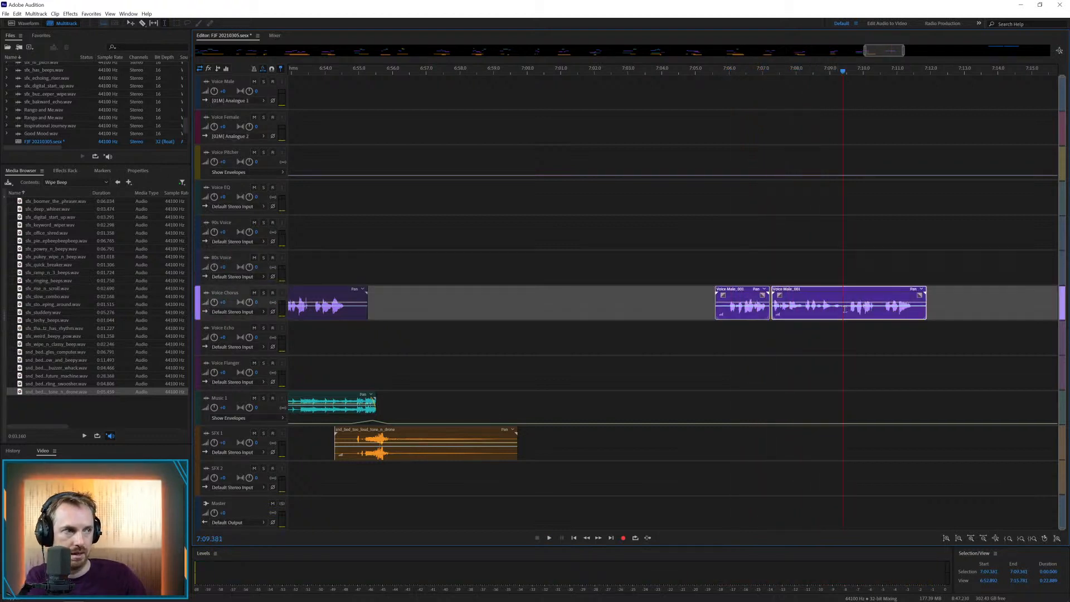
key("ctrl+k")
left_click(732, 273)
left_click_drag(735, 293, 736, 223)
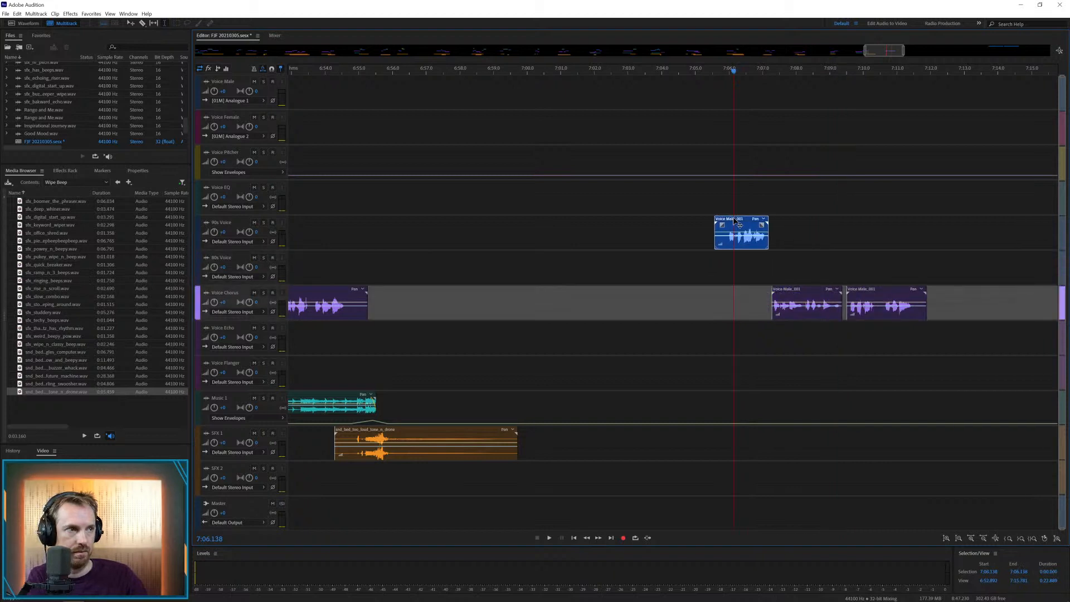
left_click_drag(873, 291, 866, 326)
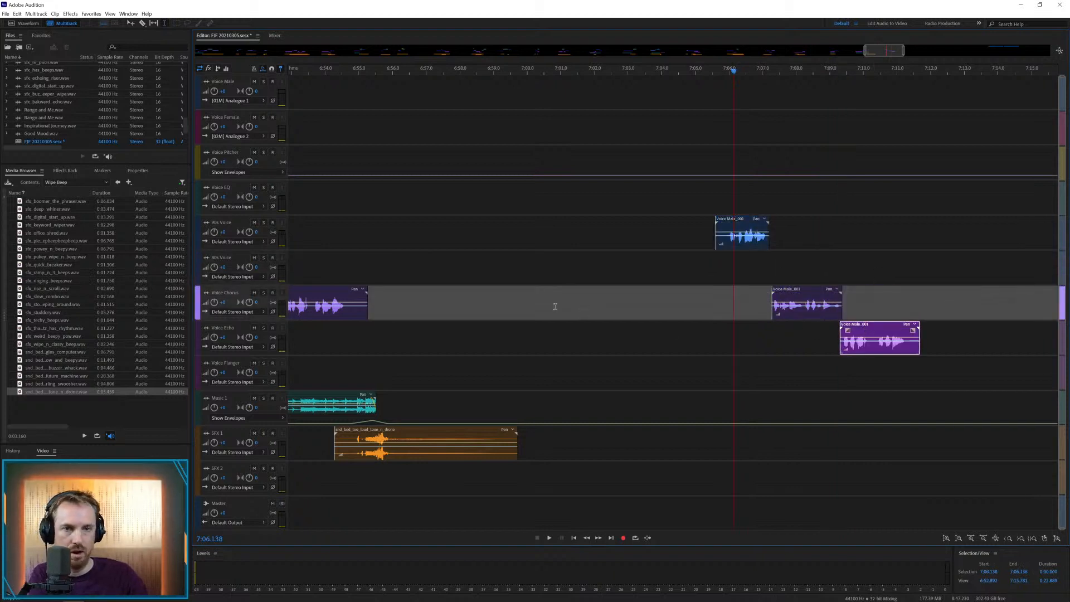
Place the snd_bed_hollow_and_beepy bed on SFX 1, shift its start to about 7:05.3, and play it with the voice
left_click_drag(82, 362, 716, 451)
key("space")
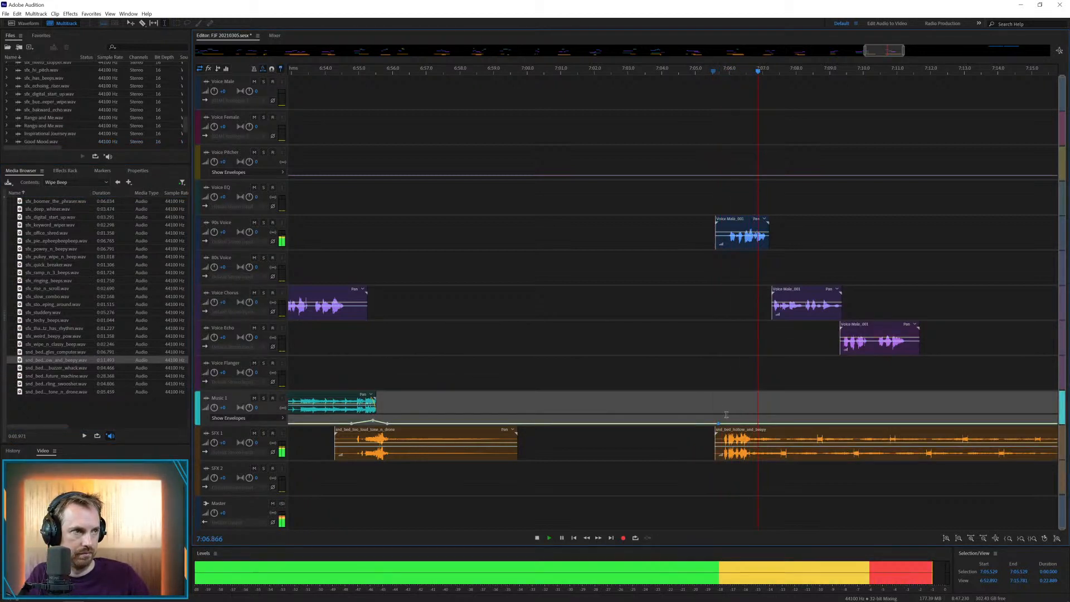
key("space")
left_click_drag(726, 437, 717, 437)
key("space")
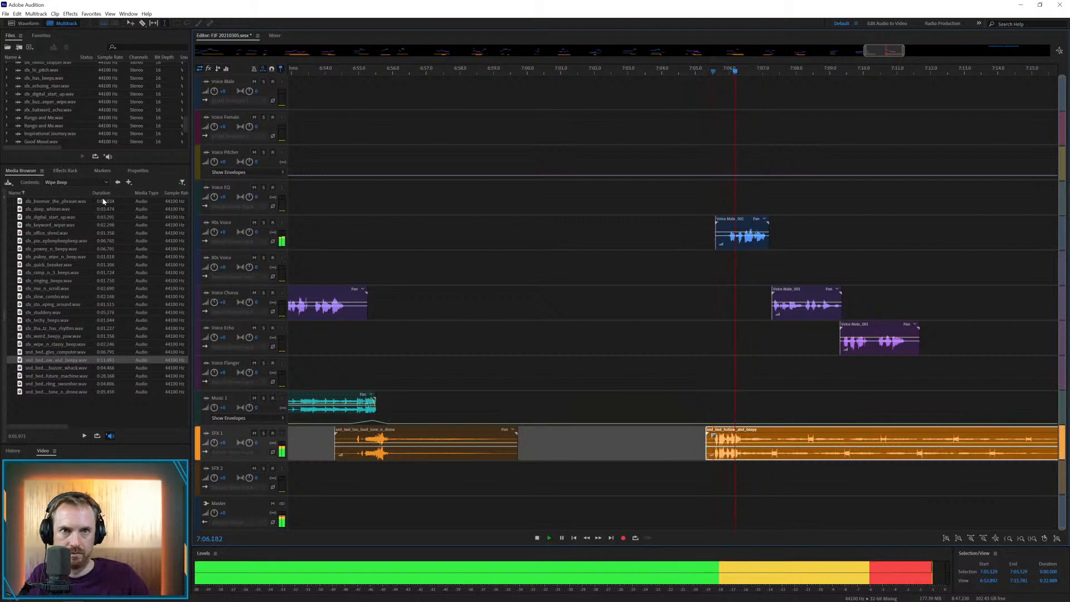
Add the the_phraser sound effect to SFX 2 at about 7:07 and play it with the voice clips
left_click_drag(60, 202, 759, 483)
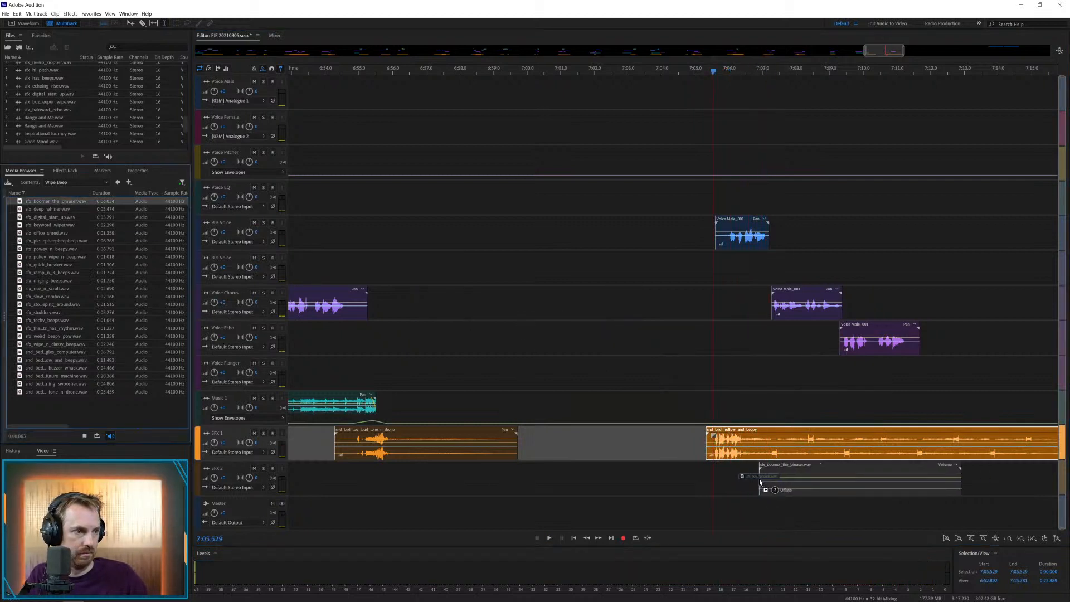
key("space")
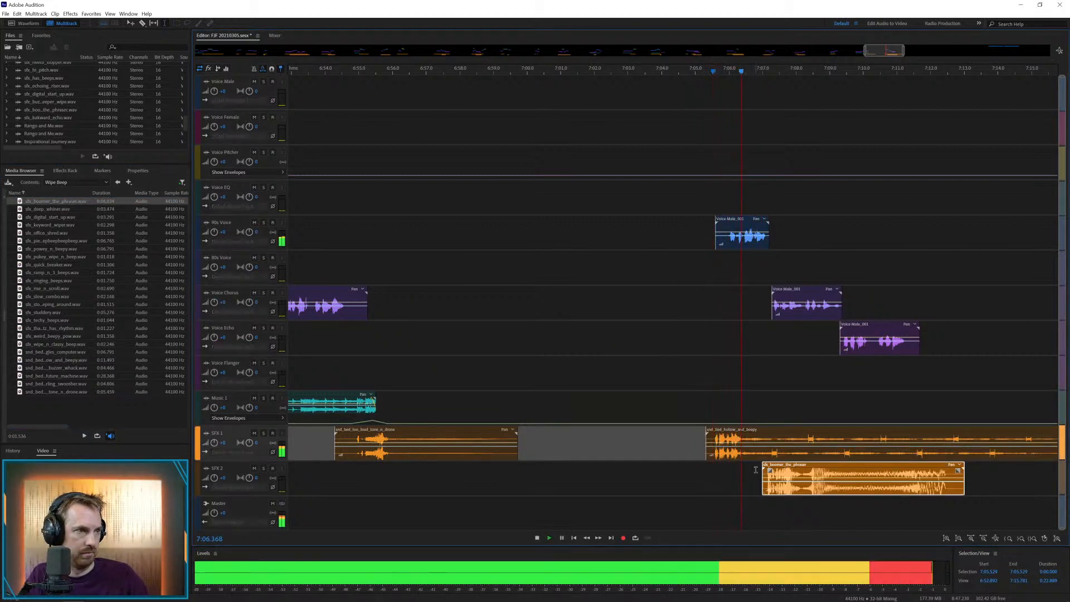
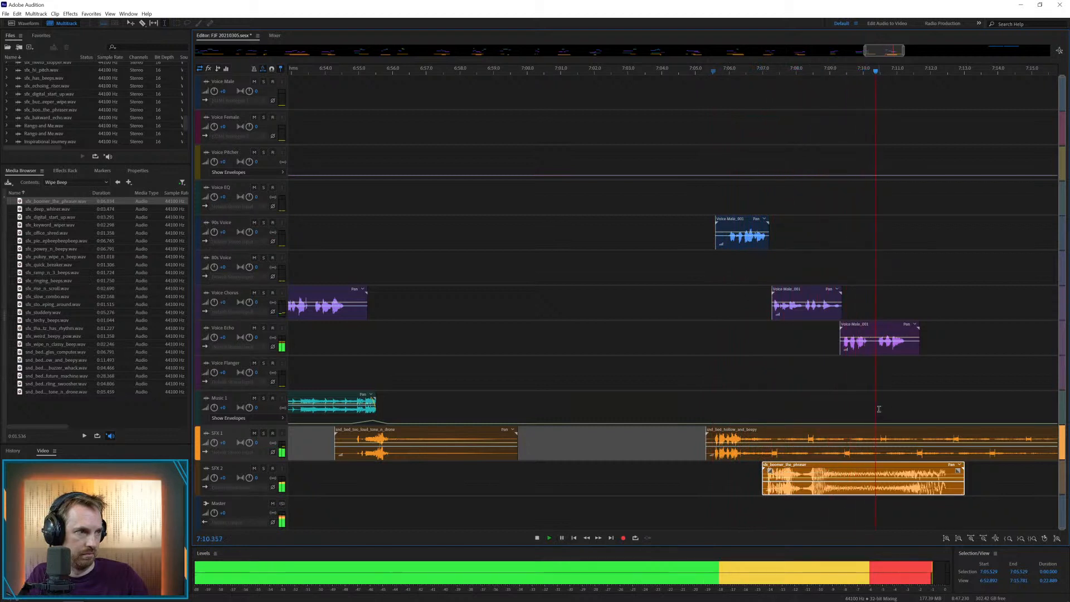
Move the last voice clip of the phrase, starting at about 7:09.3, from Voice Echo to Voice EQ
key("space")
left_click_drag(880, 343, 880, 202)
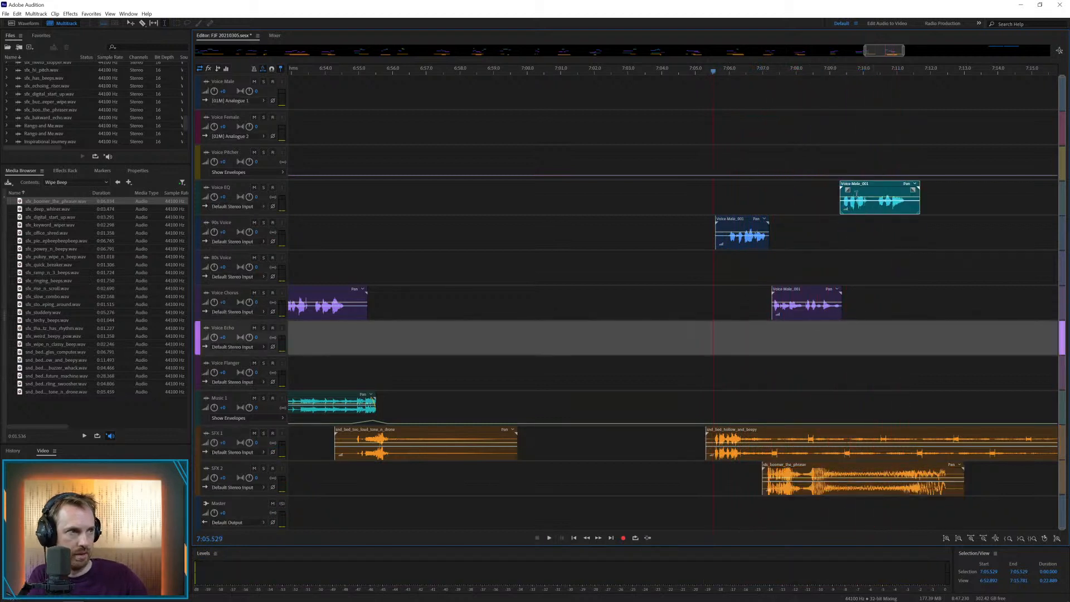
left_click(829, 235)
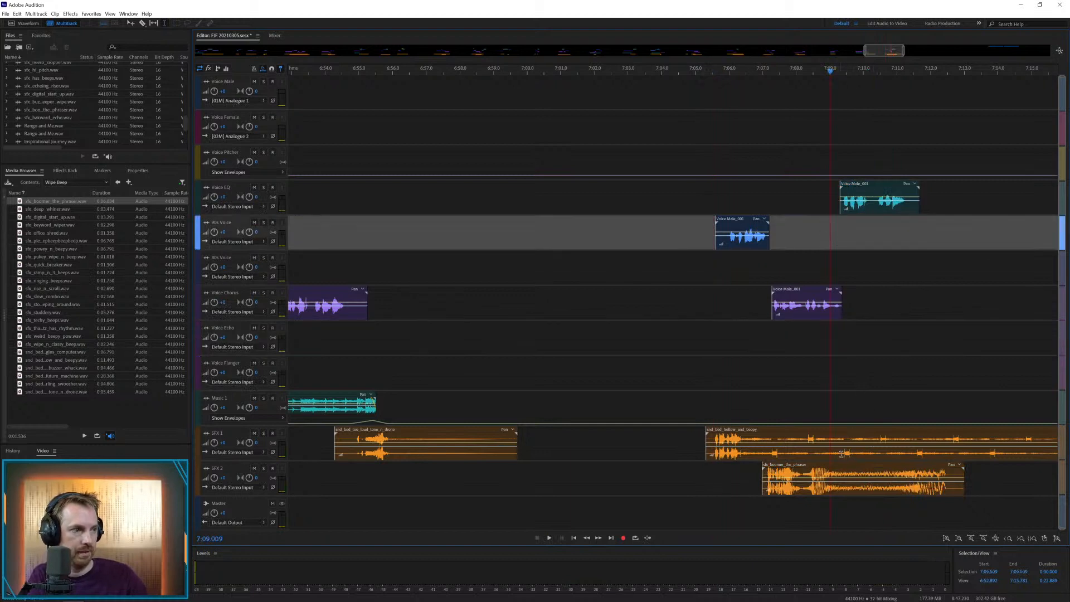
Cut the hollow_and_beepy bed on SFX 1 at about 7:09.3 and delete the rest of it
left_click_drag(840, 454, 1028, 446)
key("Delete")
left_click(987, 471)
left_click(1046, 449)
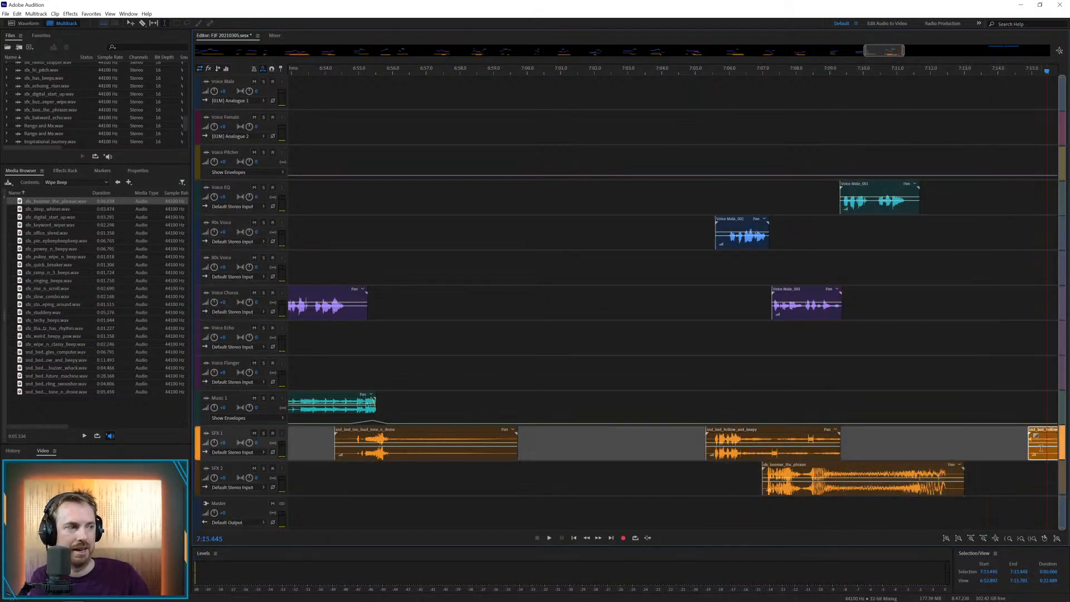
key("Delete")
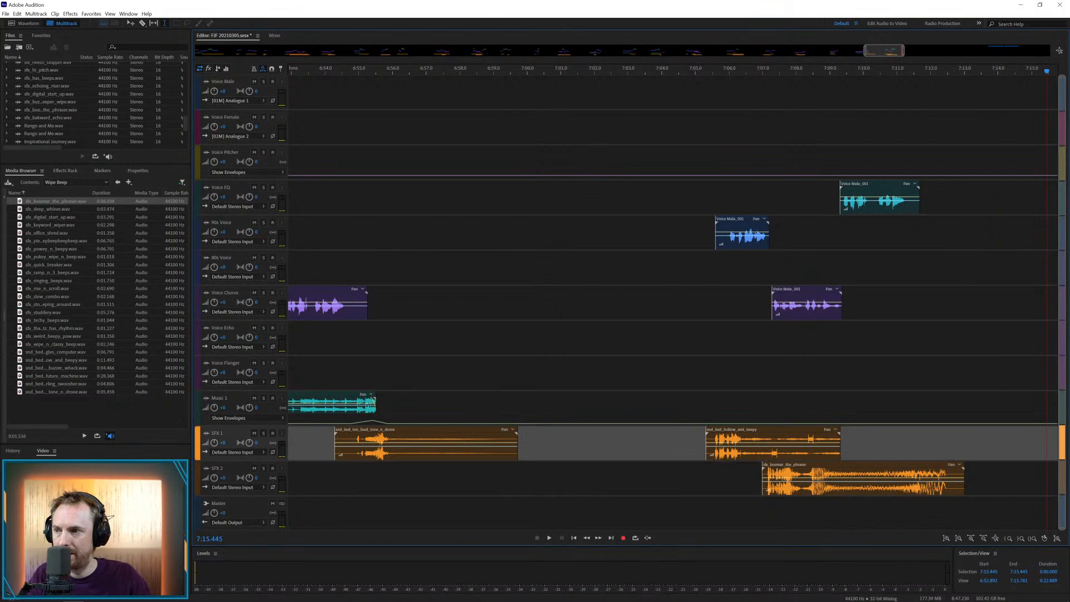
Add the Day Out music to Music 1, play it with the voice, and shift its start to about 7:05.7
left_click_drag(1, 365, 710, 401)
left_click(708, 402)
left_click(715, 382)
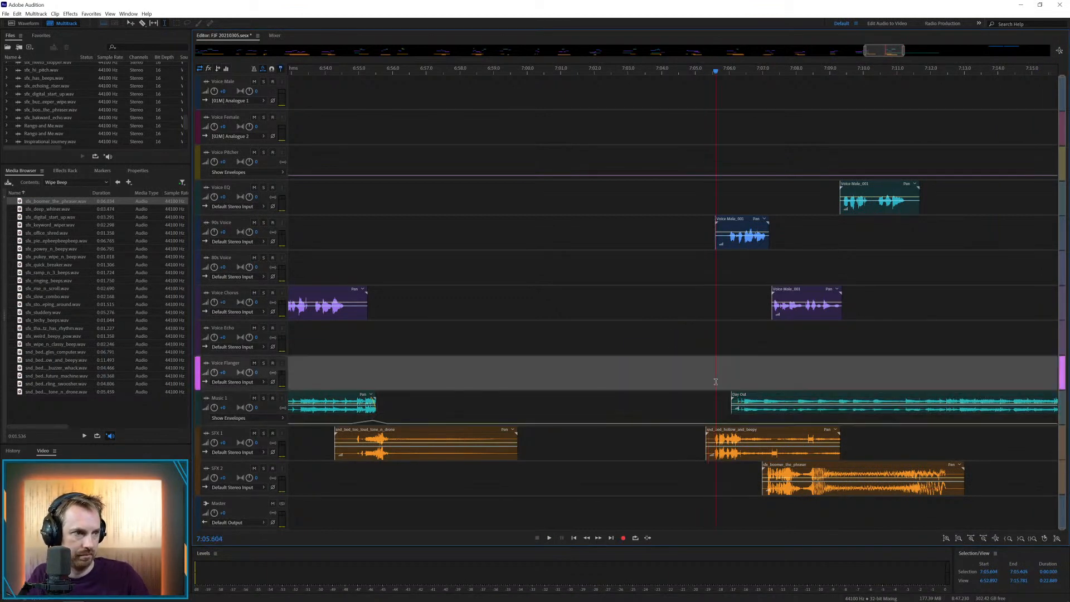
key("space")
Delete the hollow_and_beepy bed from SFX 1 and play the passage with only the music and voice
key("space")
left_click_drag(738, 396, 726, 397)
left_click(732, 429)
key("Delete")
key("space")
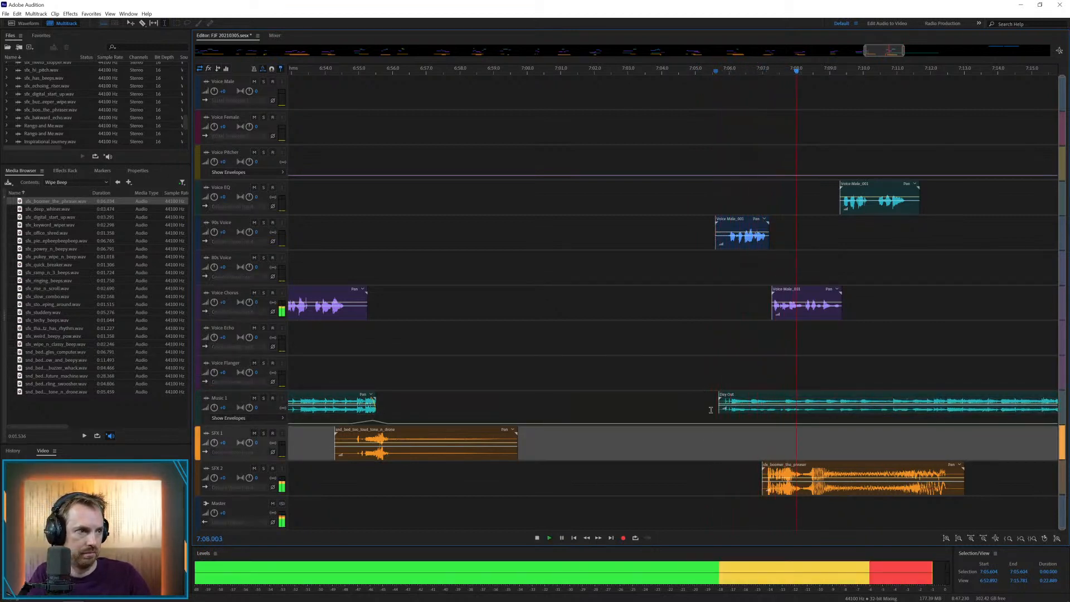
Lower the volume envelope of the the_phraser effect around 7:08 and play the passage back
left_click(777, 478)
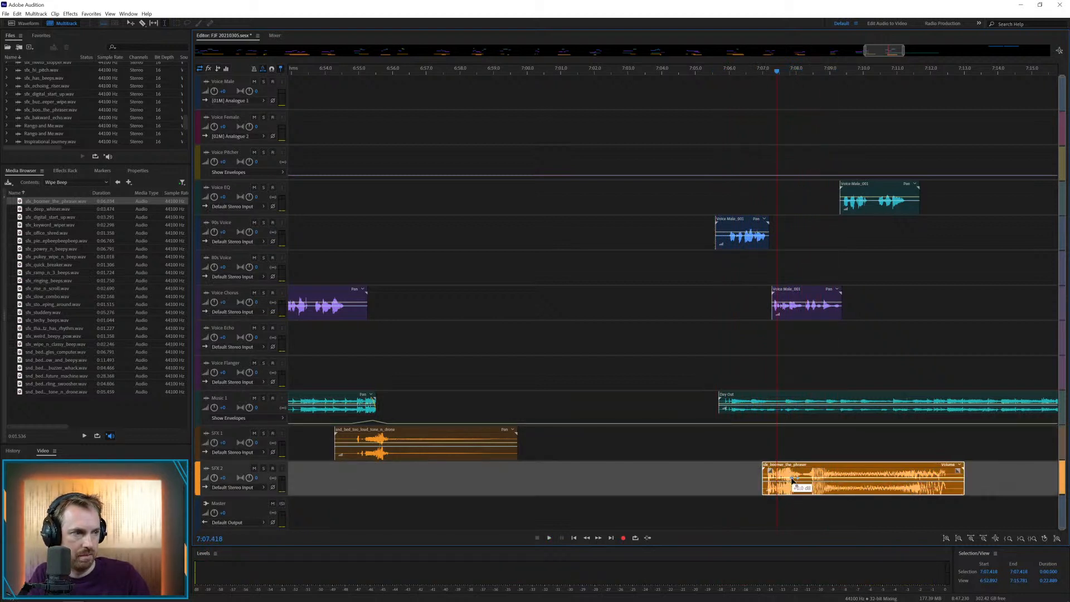
left_click(713, 468)
key("space")
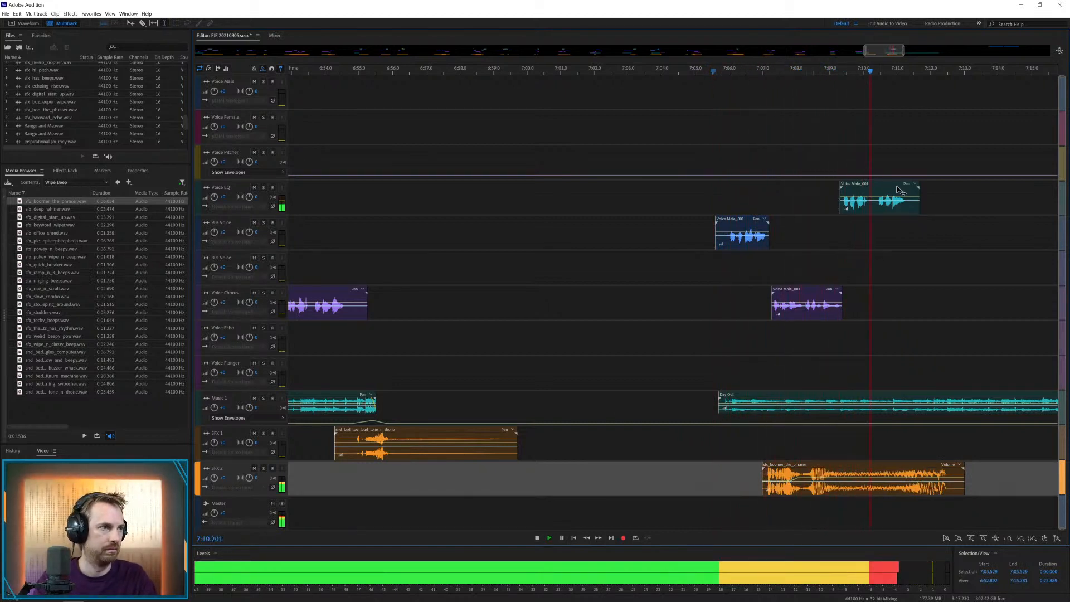
key("space")
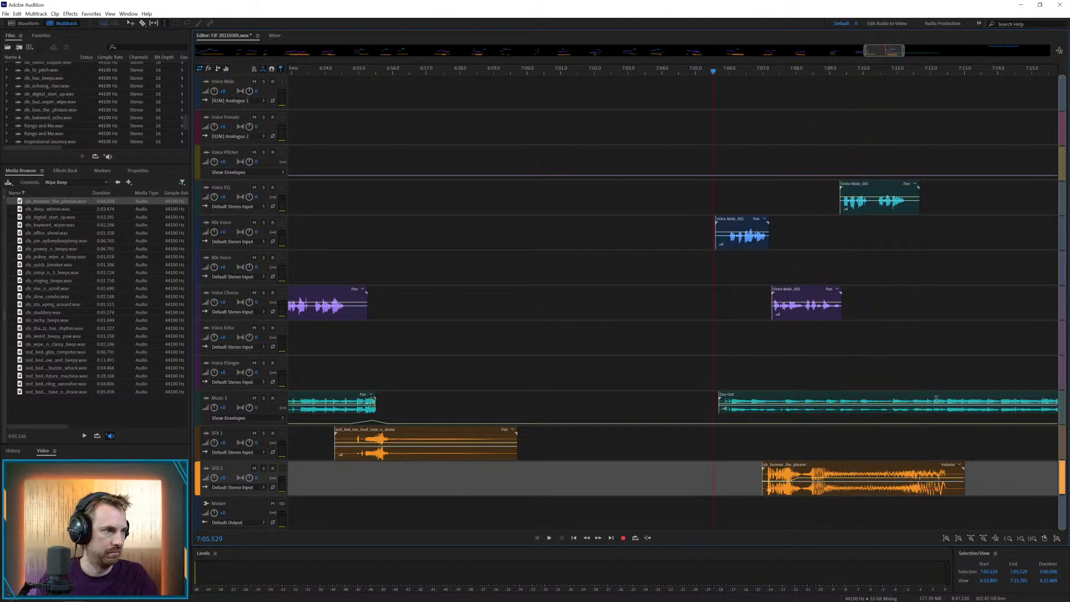
Play the end of the phrase with the music, cut Day Out at about 7:11.5, and delete everything after it
left_click(901, 379)
key("space")
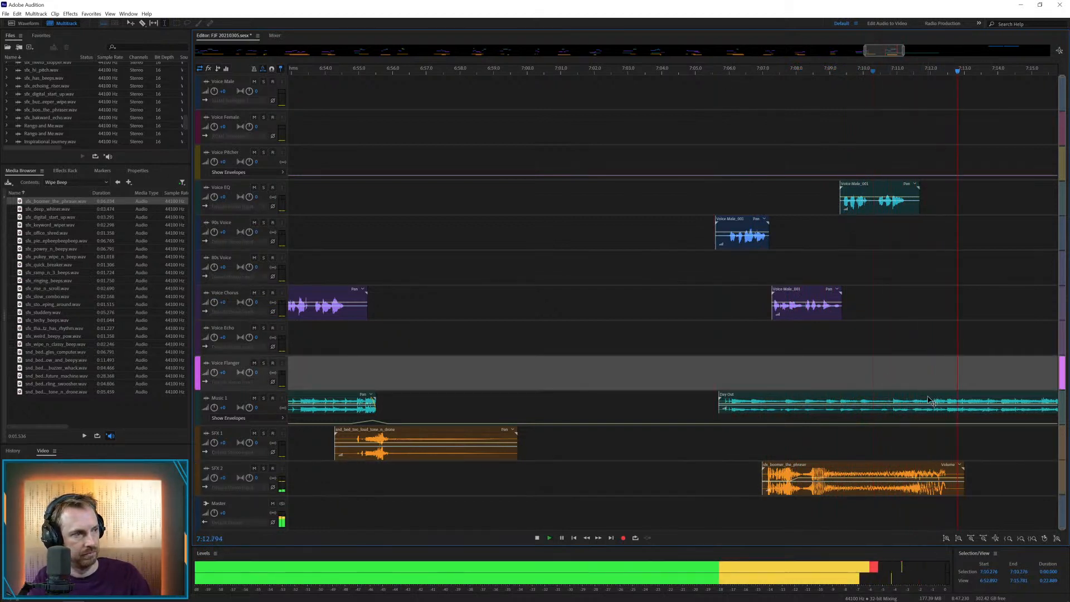
key("space")
left_click(870, 376)
key("space")
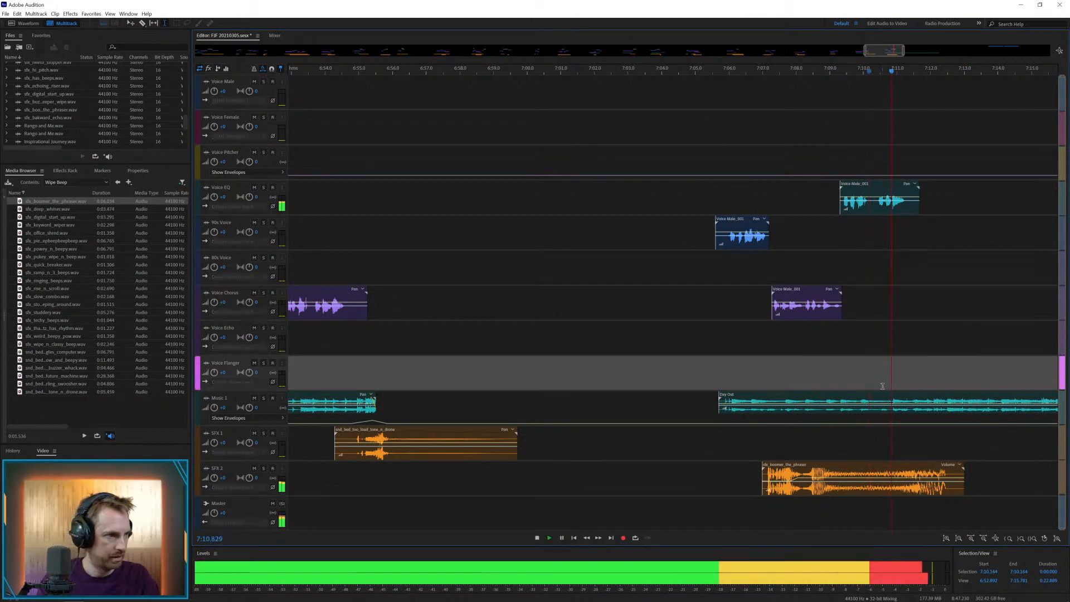
key("space")
left_click_drag(914, 399, 979, 396)
key("Delete")
left_click(969, 372)
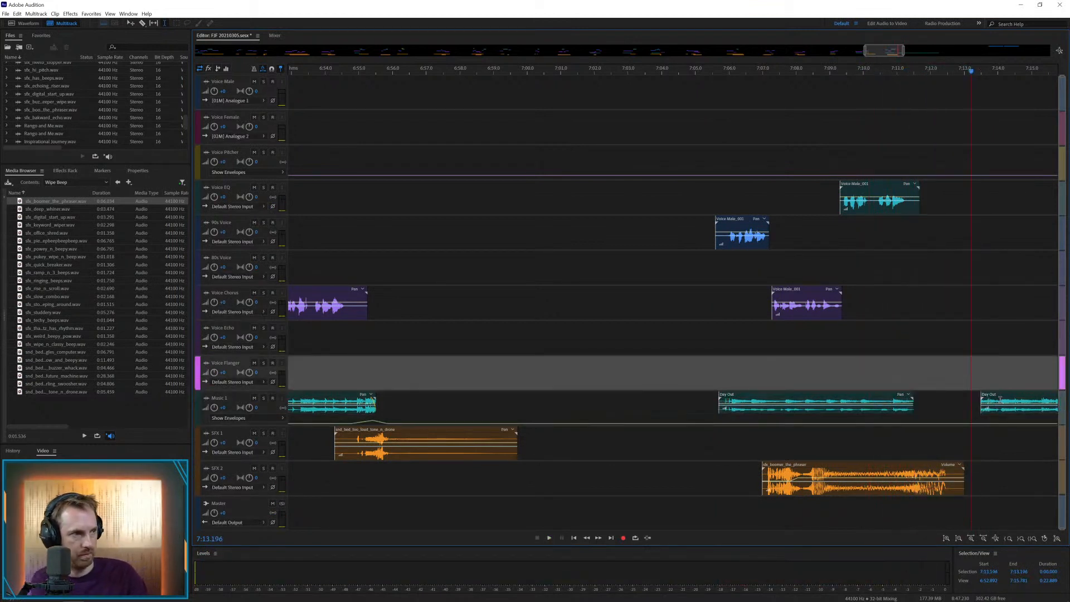
left_click(1001, 400)
key("Delete")
Raise the Music 1 volume envelope to a peak near 7:11.3 at the end of Day Out and play it
left_click_drag(903, 400, 888, 426)
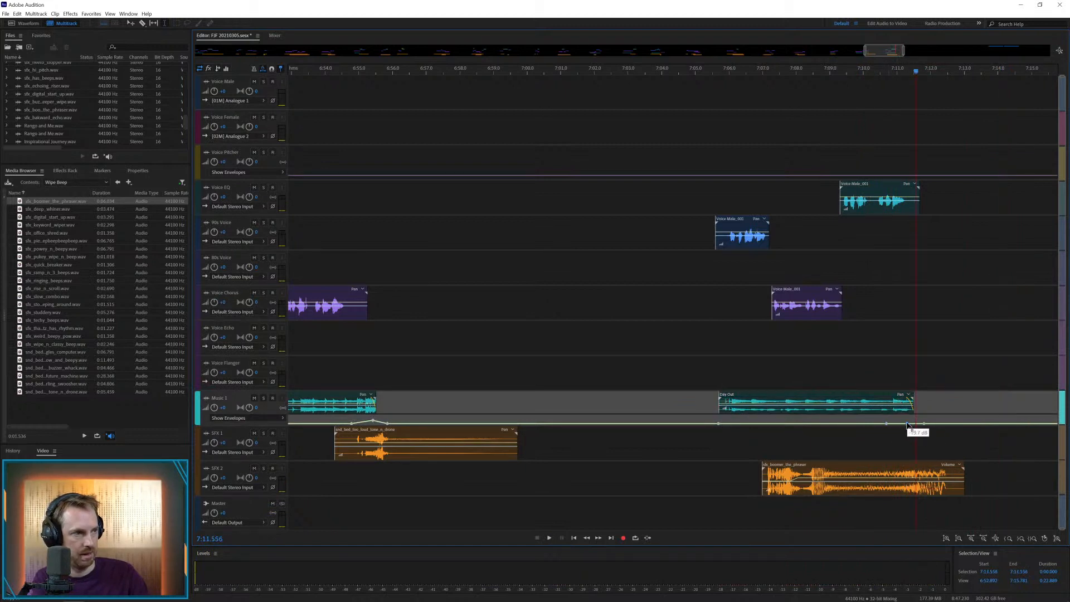
left_click(846, 354)
key("space")
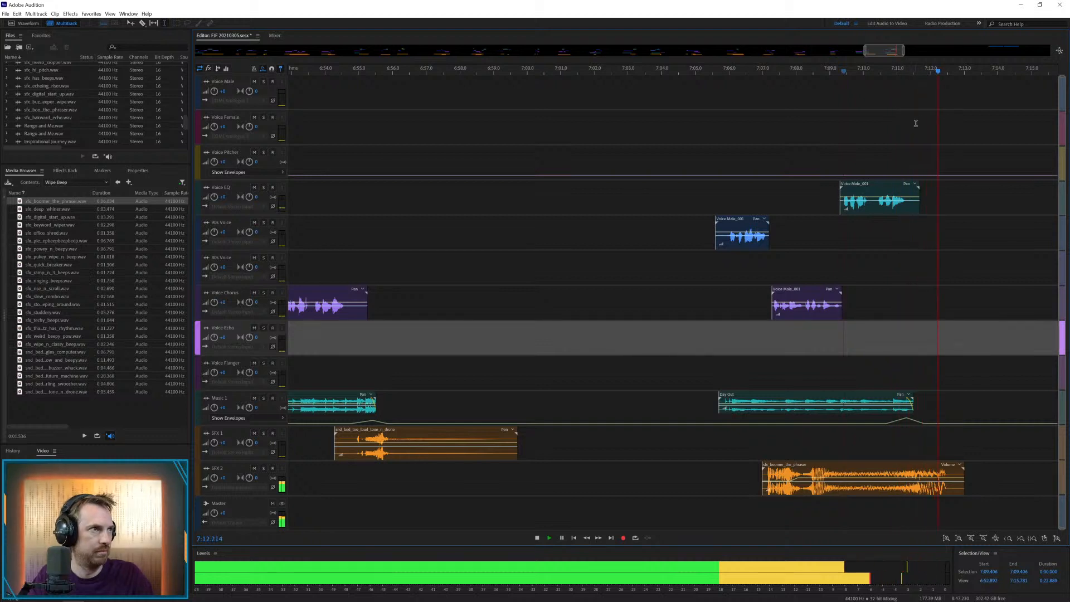
Move the next two Voice Male clips earlier, one to the track above Voice Chorus at about 7:22.5, the other to Voice Chorus at about 7:45
scroll(922, 67, "down", 2)
scroll(922, 67, "down", 5)
key("space")
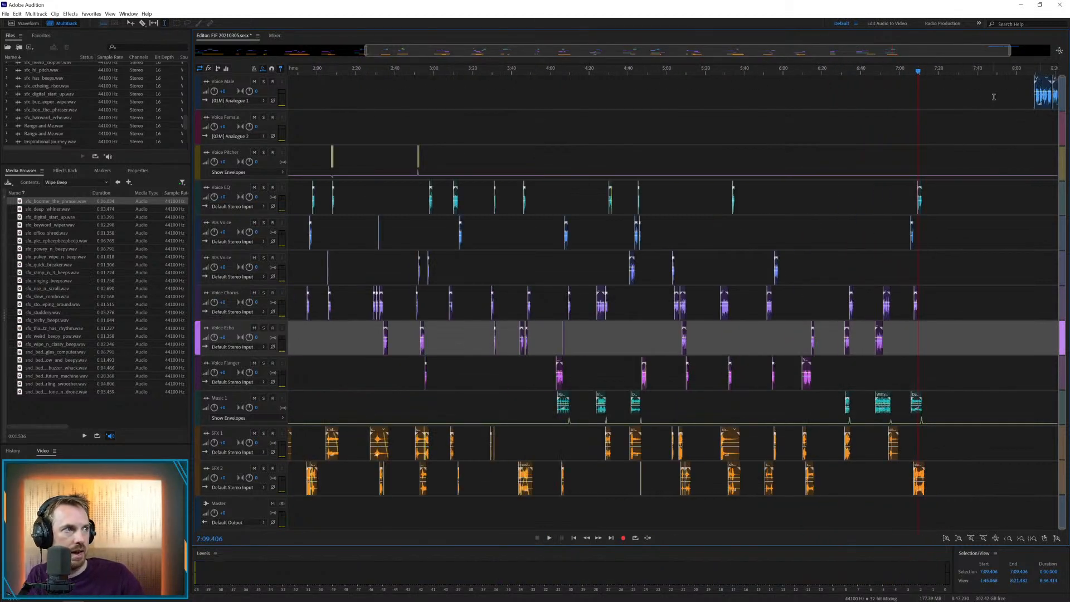
left_click_drag(933, 51, 899, 273)
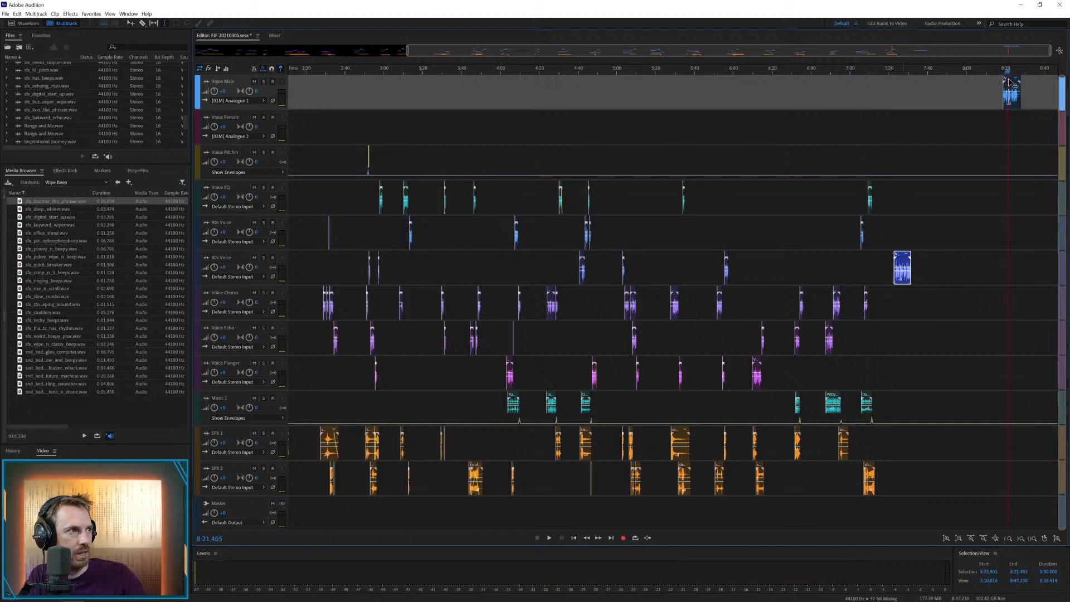
left_click_drag(1010, 78, 947, 301)
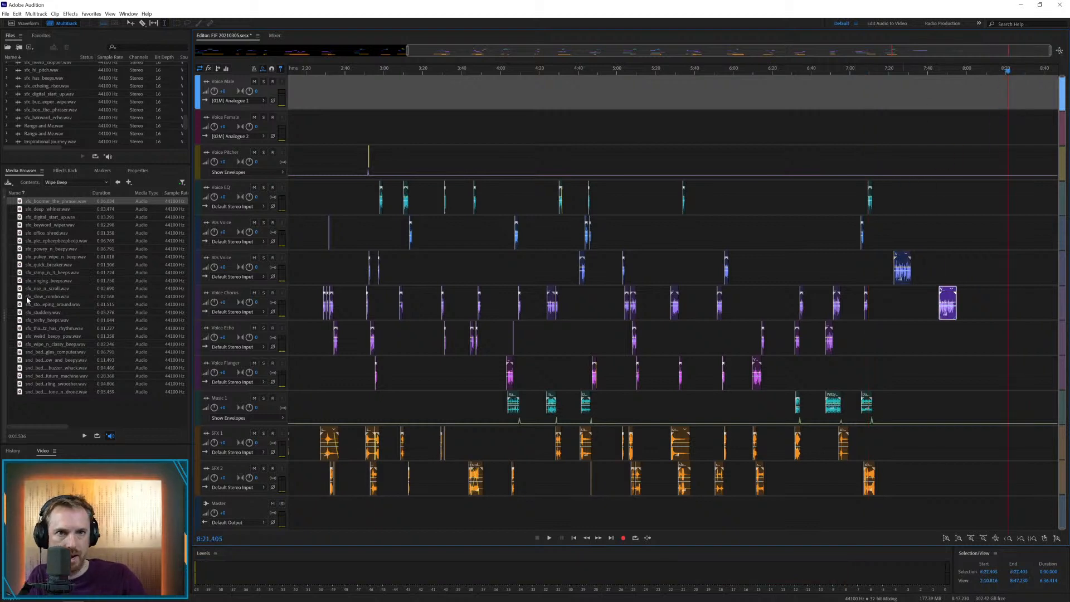
Save the session with the changes to Voice Male_001.wav and place pow_pad_wipe from the Wipe Hit folder on SFX 1 at about 7:22
left_click(118, 182)
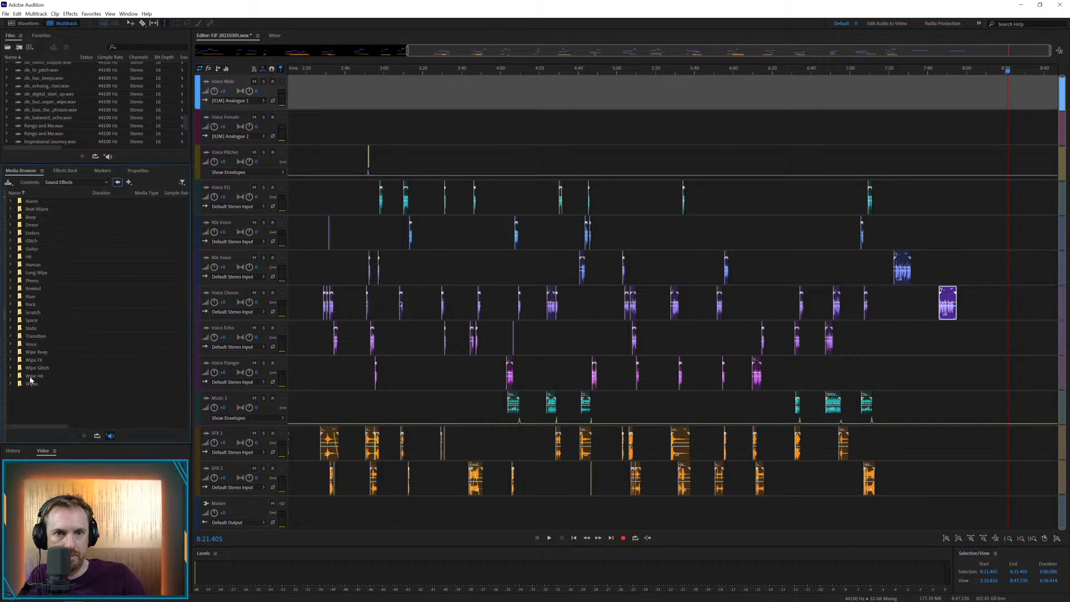
double_click(35, 377)
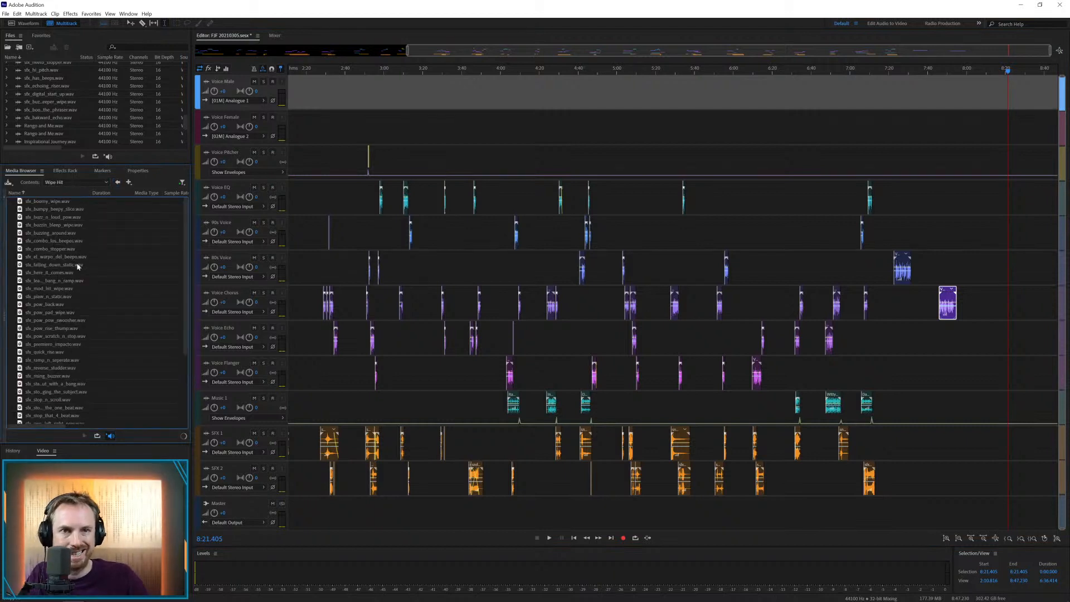
left_click(905, 207)
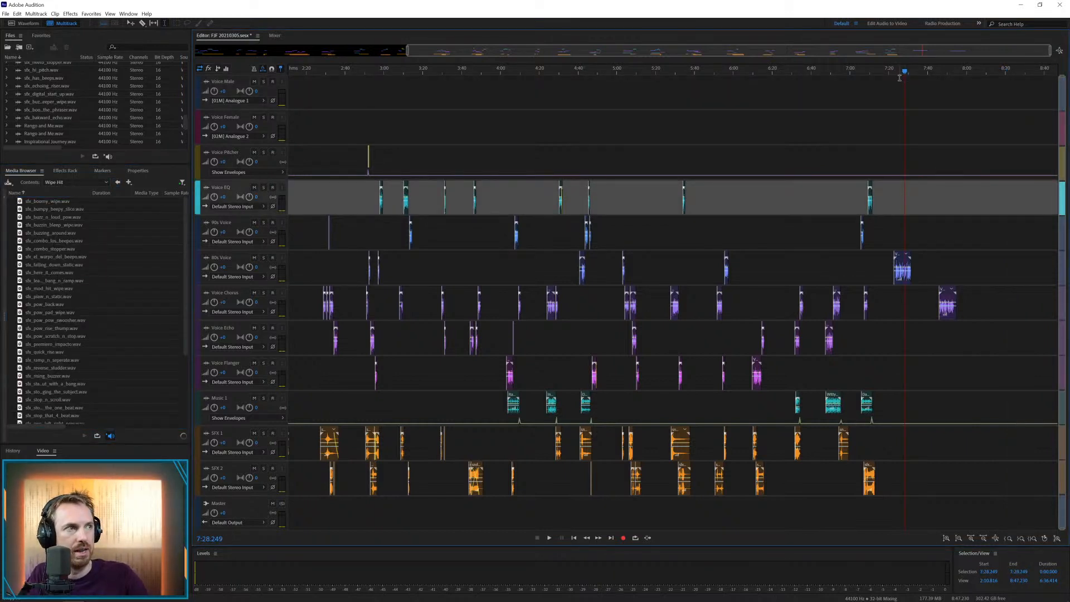
scroll(898, 71, "up", 3)
key("ctrl+s")
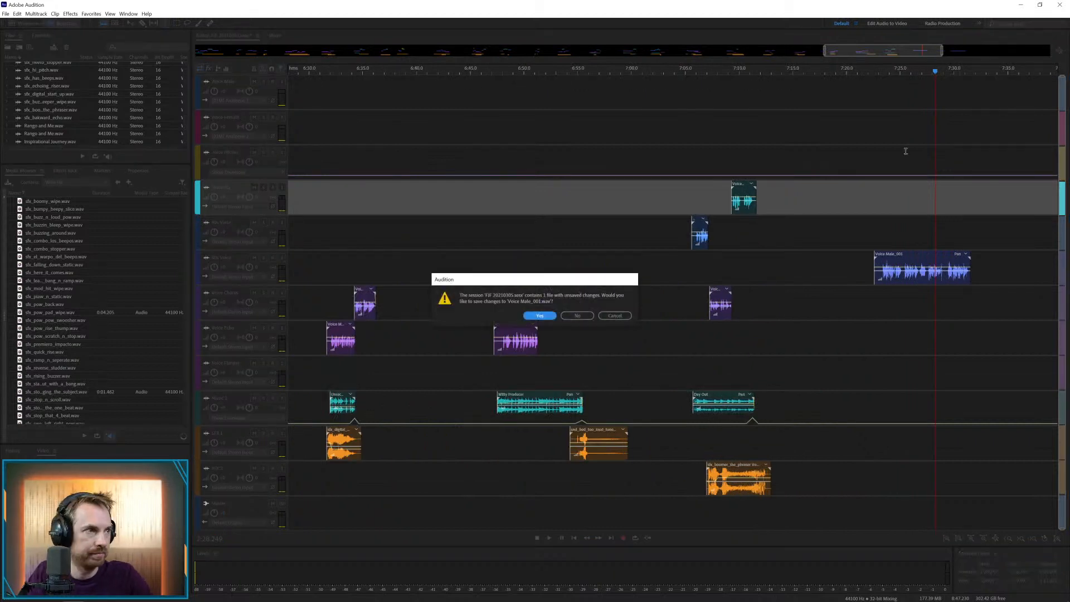
left_click(550, 319)
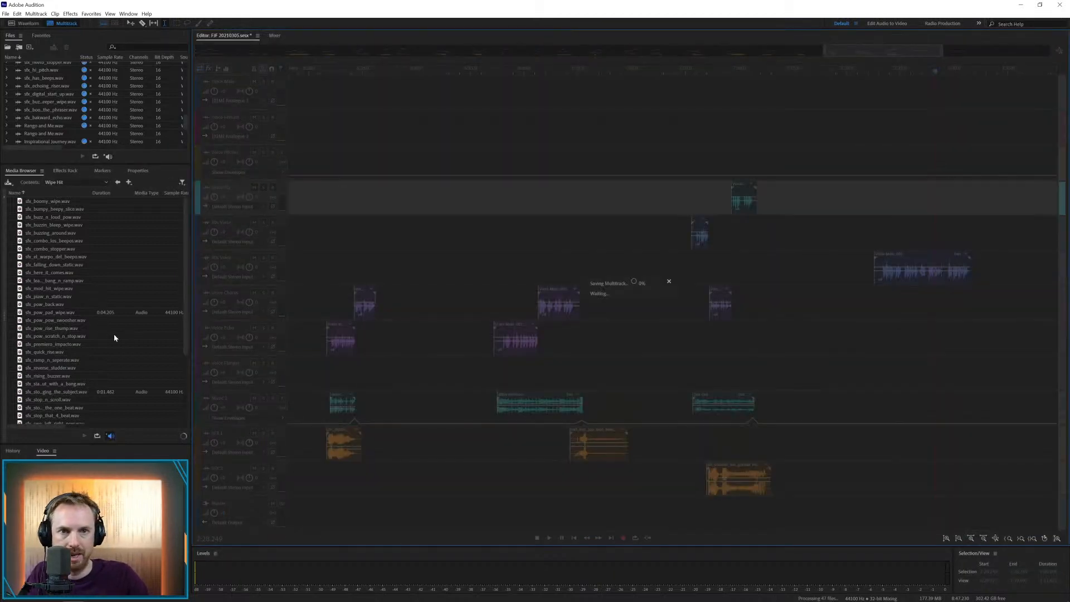
left_click_drag(61, 316, 880, 445)
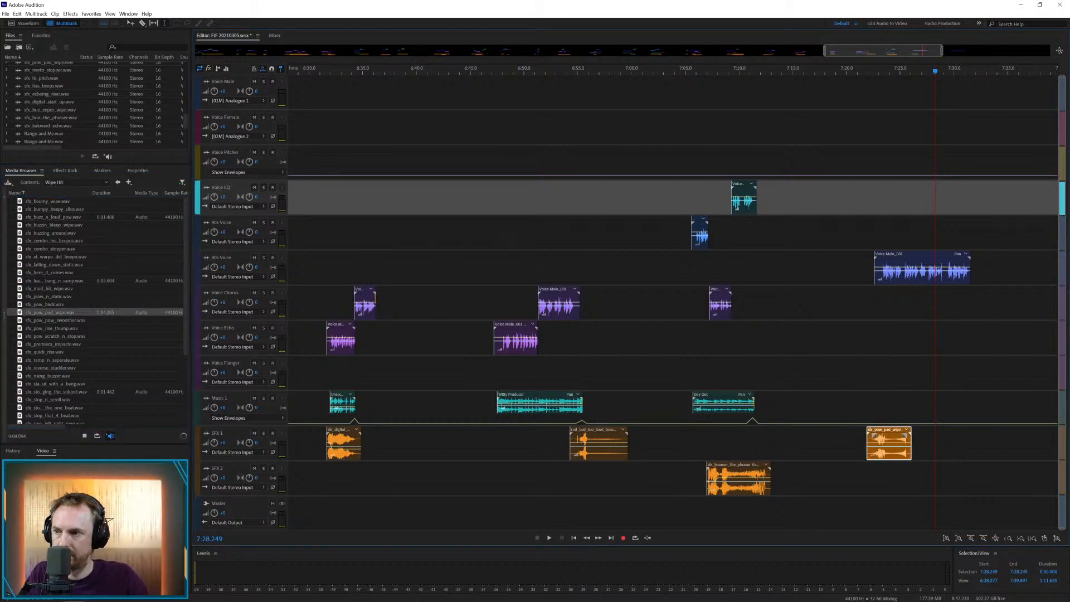
left_click_drag(1, 382, 877, 398)
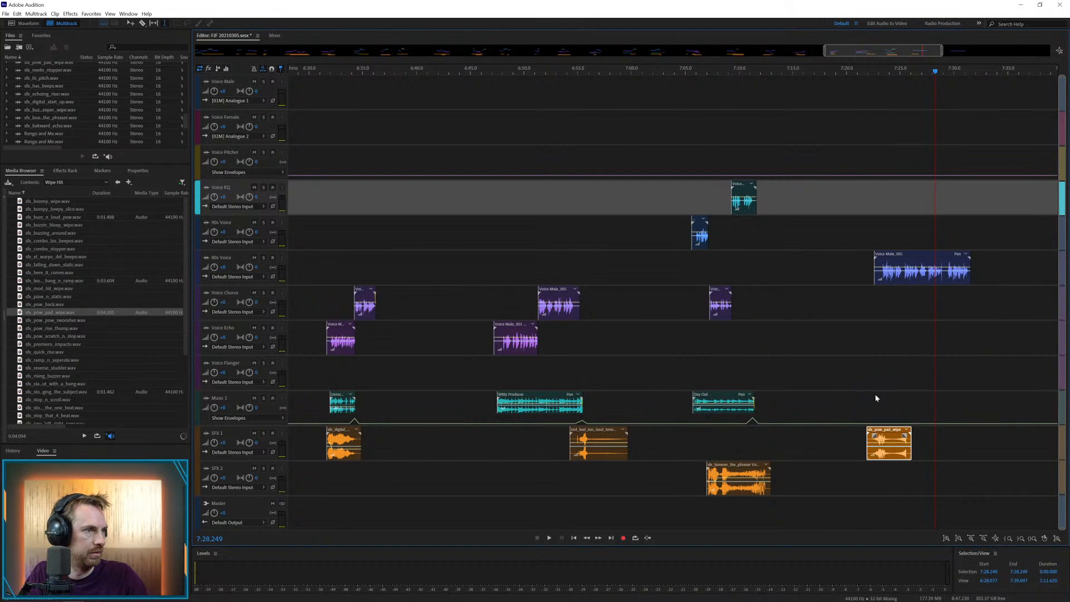
left_click(874, 397)
key("space")
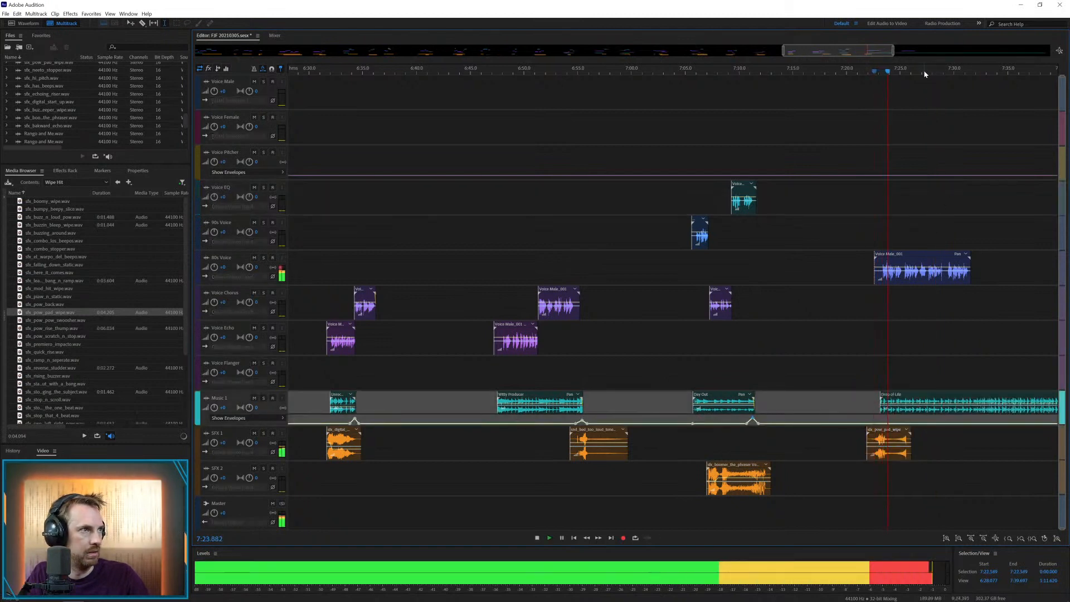
scroll(924, 69, "up", 3)
key("space")
left_click(875, 397)
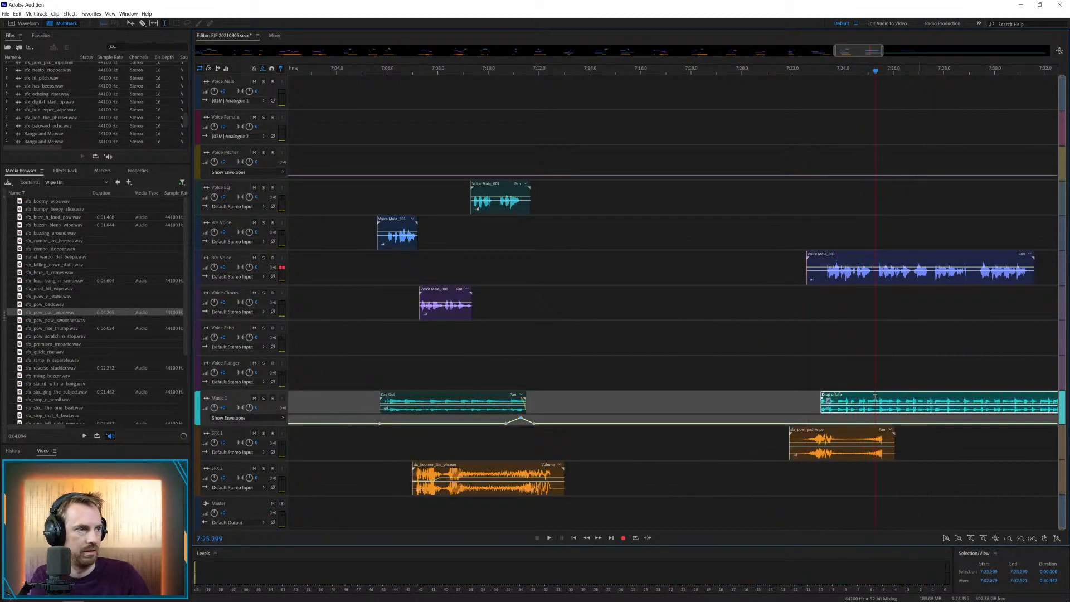
key("Delete")
Add the reverse_shudder effect to SFX 2 at about 7:25 and play it with the voice and the wipe
left_click(825, 373)
key("space")
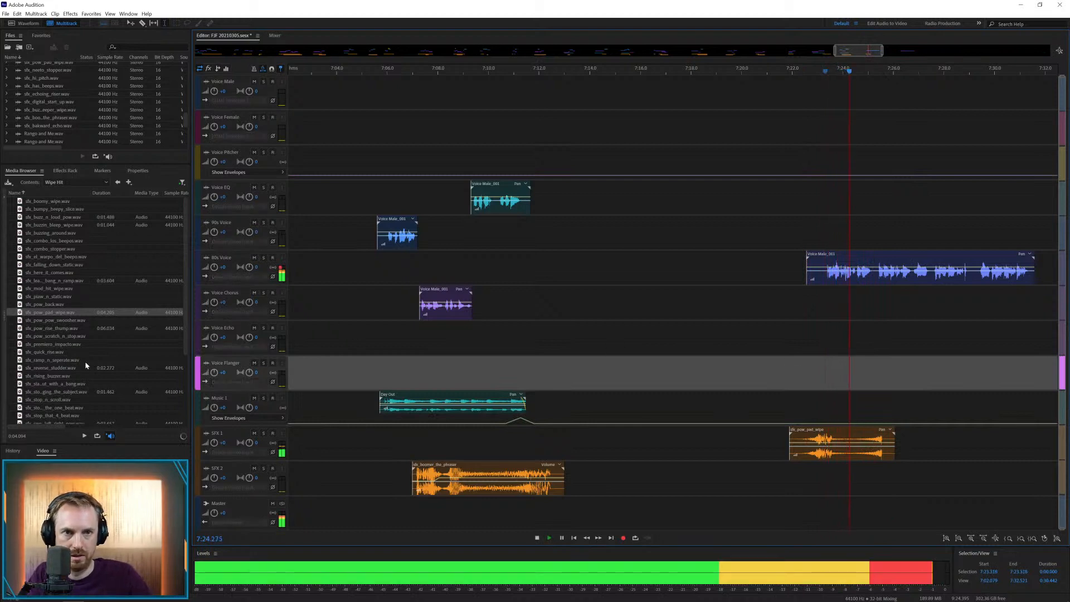
left_click_drag(85, 367, 853, 467)
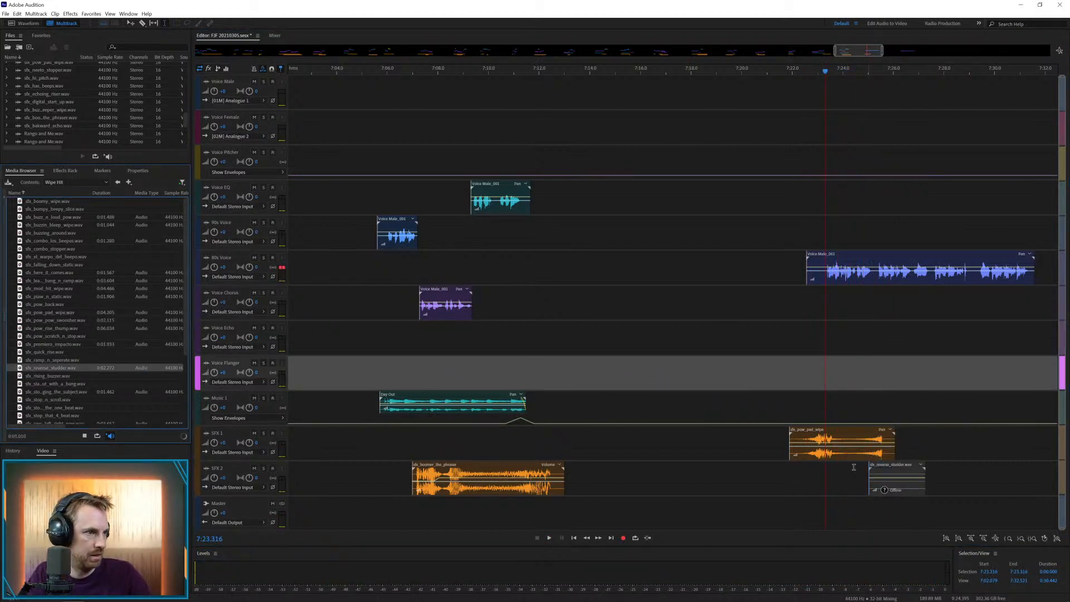
left_click(853, 466)
key("space")
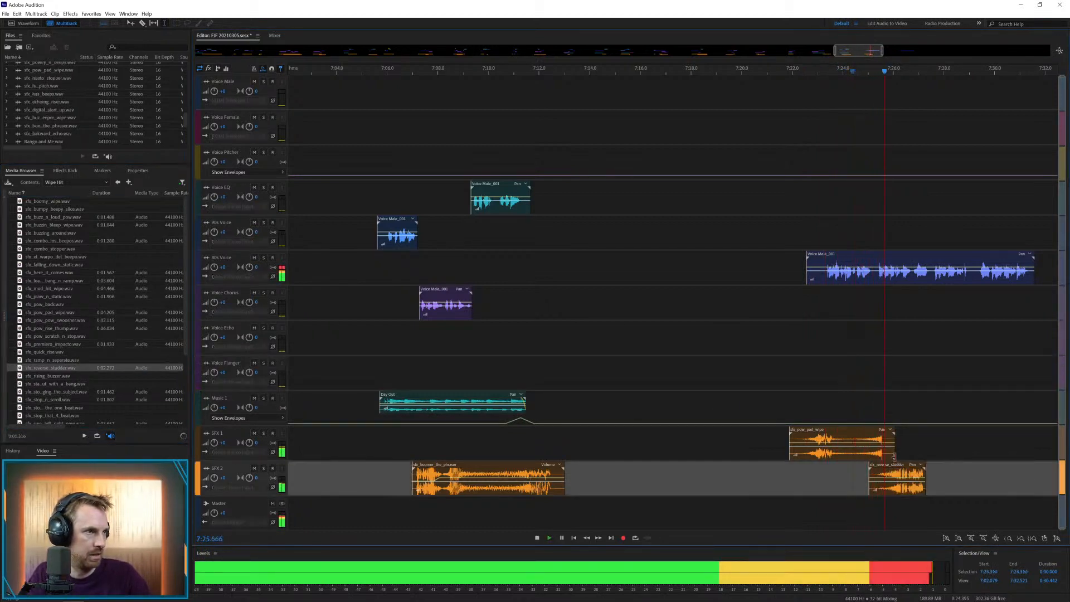
key("space")
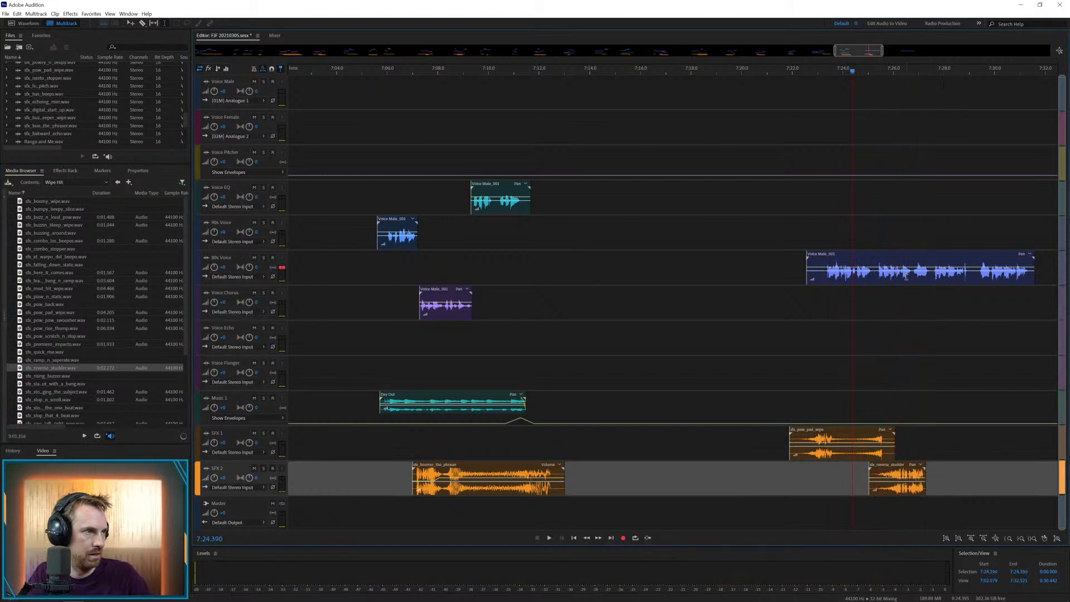
Split the voice clip at about 7:25.2 and 7:27.4, moving the middle part to Voice Chorus and the last to Voice Echo
left_click(871, 278)
key("ctrl+k")
left_click(927, 274)
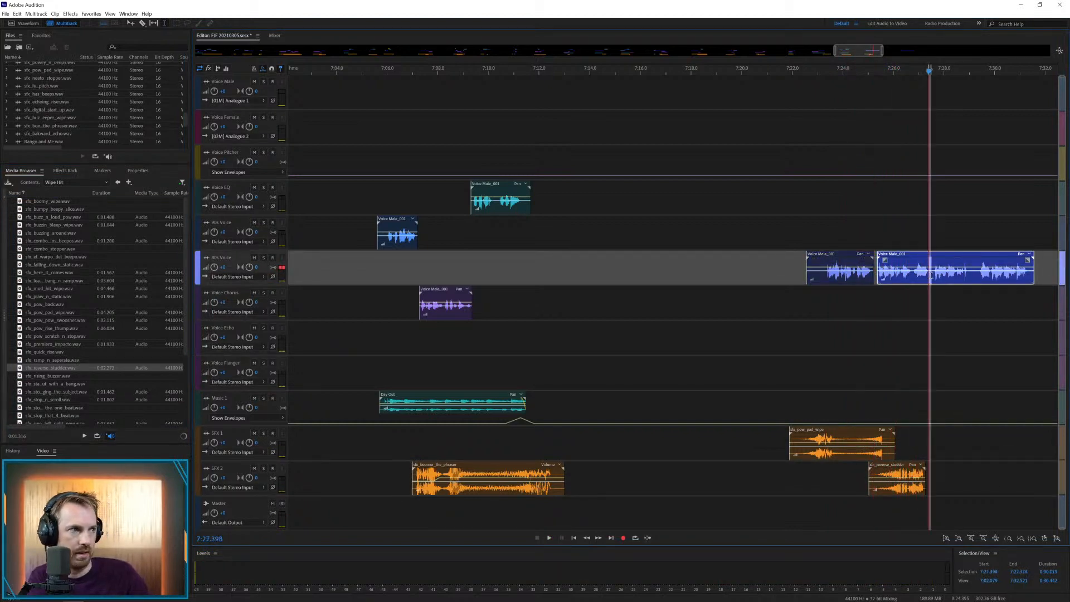
key("ctrl+k")
left_click_drag(914, 258, 941, 331)
key("space")
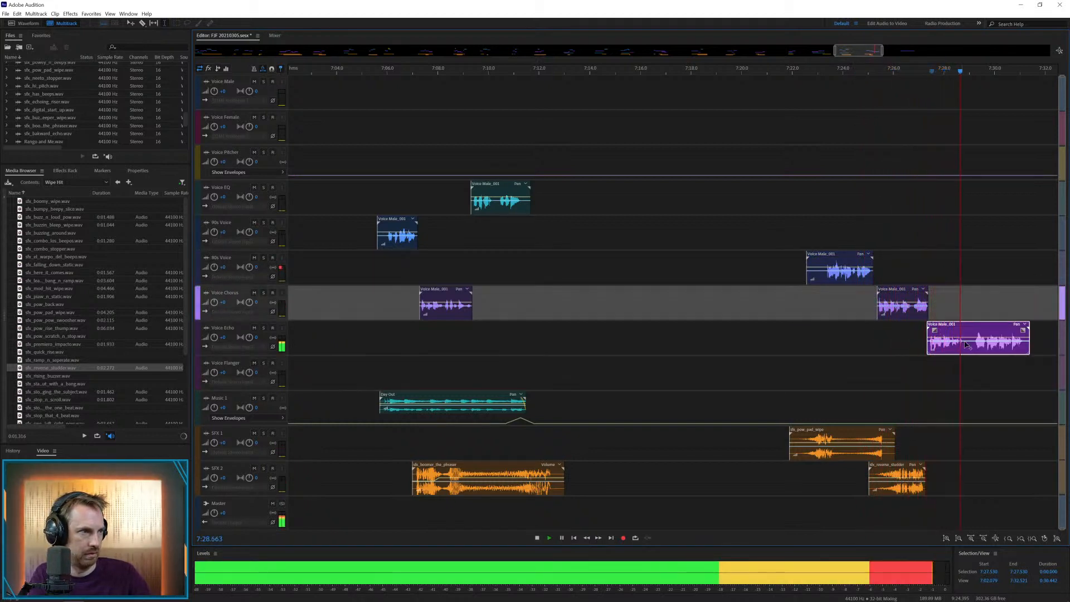
Delete the section from about 7:28.0 to 7:28.8 of the Voice Echo clip and play the result
key("space")
left_click_drag(965, 345, 944, 361)
key("Delete")
left_click(941, 359)
left_click(917, 339)
key("space")
Move the remaining Voice Echo part back to about 7:27.3, delete the leftover piece, and play the join
left_click_drag(977, 324, 937, 333)
key("space")
left_click(944, 363)
key("Delete")
left_click(912, 345)
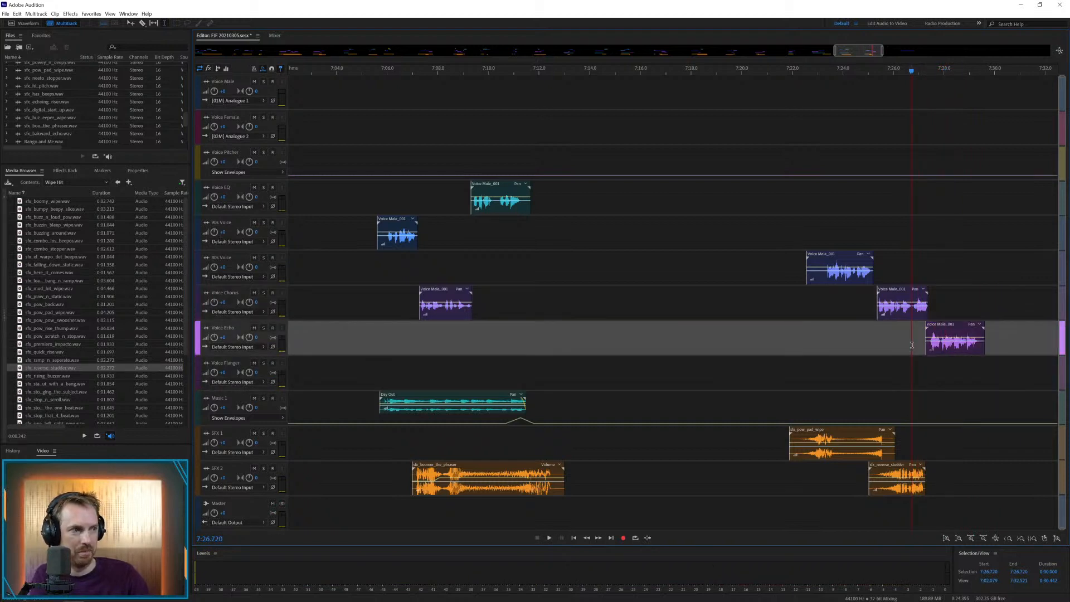
key("space")
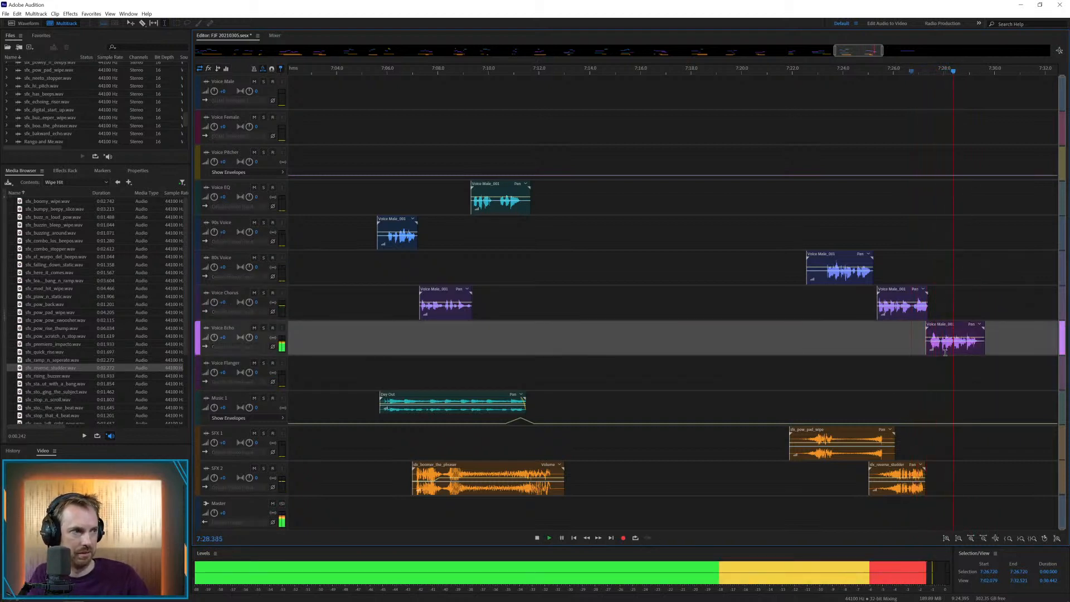
Shift the Voice Echo clip's start to about 7:26.7, overlapping the Voice Chorus clip, and play the transition
key("space")
left_click_drag(949, 327, 934, 328)
key("space")
Play back the repositioned Voice Echo ending from about 7:26.7 and show the whole session
key("space")
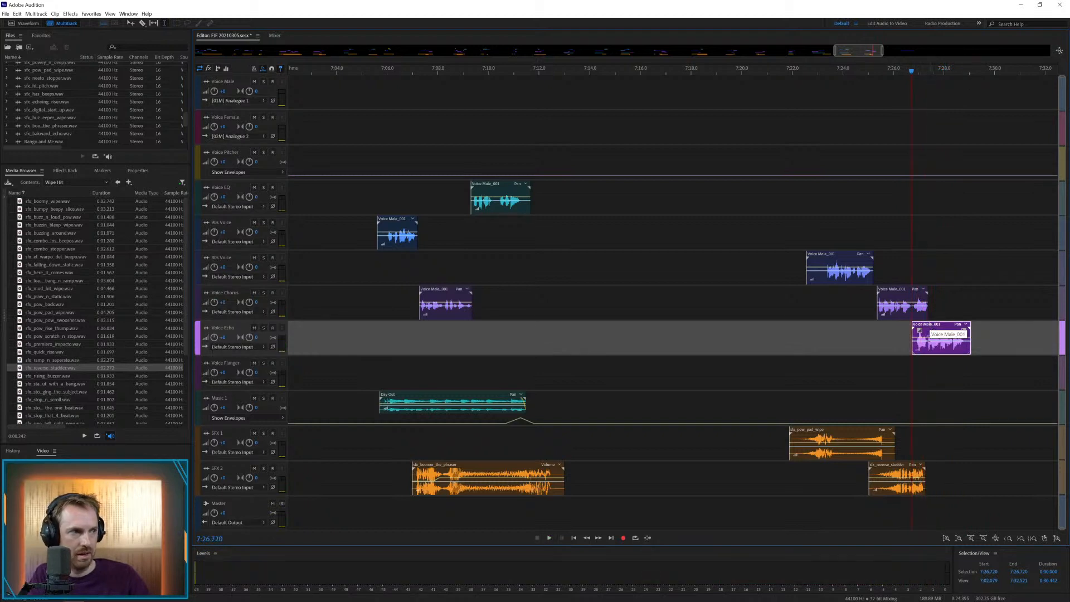
key("space")
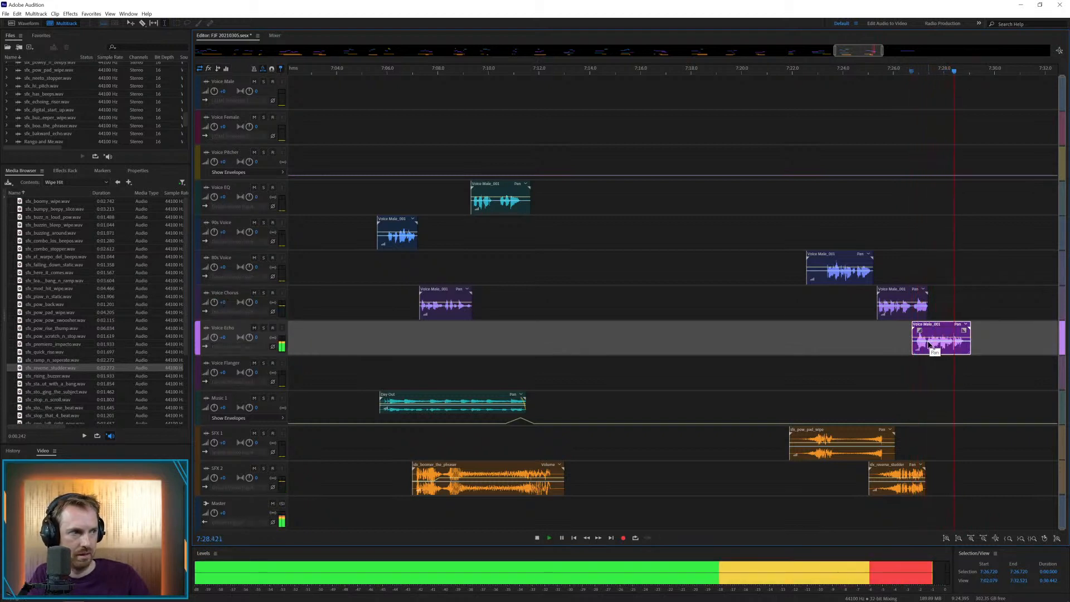
key("space")
key("backslash")
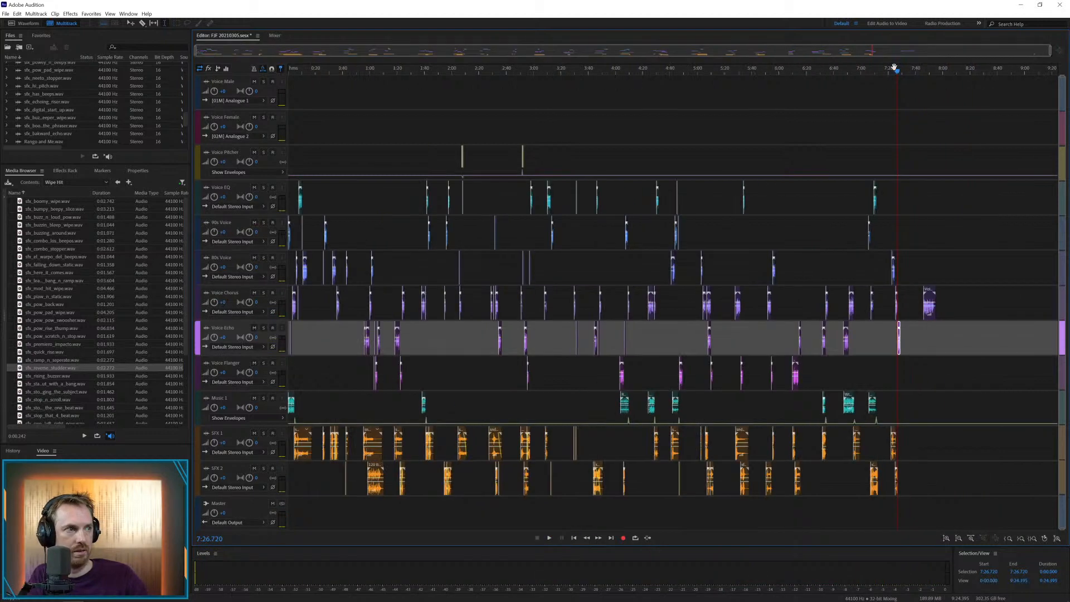
Preview the next Voice Chorus clip, lay the feedback drone bed under it on SFX 1 from about 7:44.7, and play them together
left_click(919, 271)
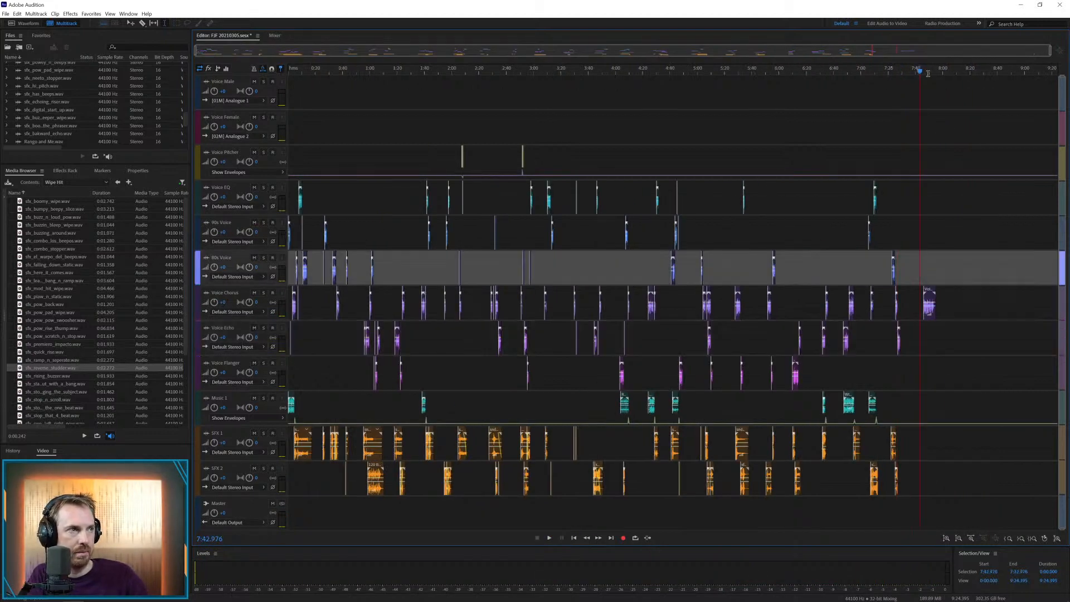
key("space")
scroll(927, 71, "up", 5)
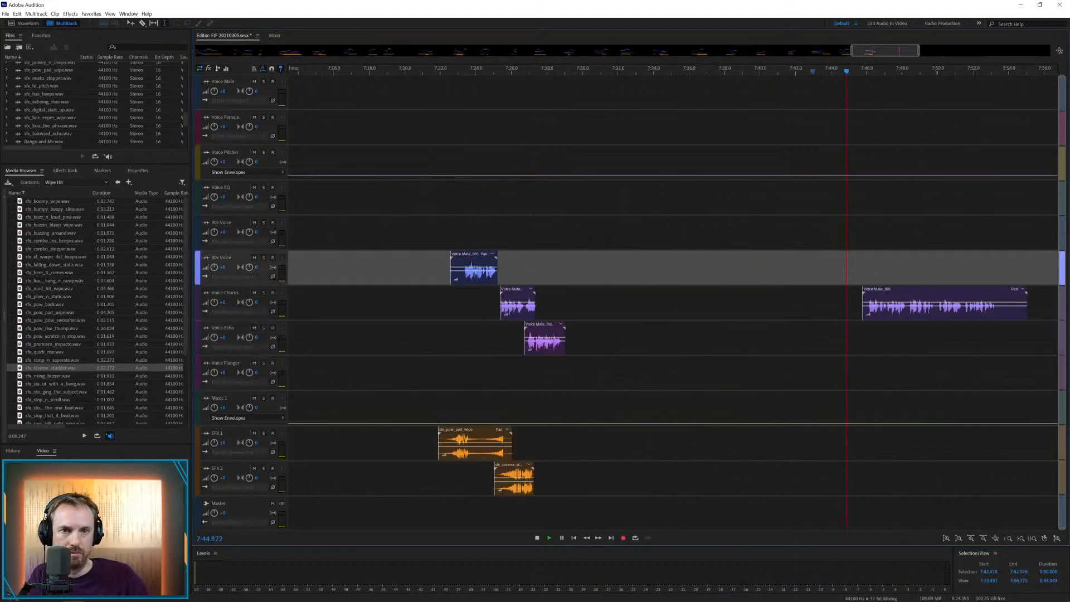
scroll(87, 310, "down", 4)
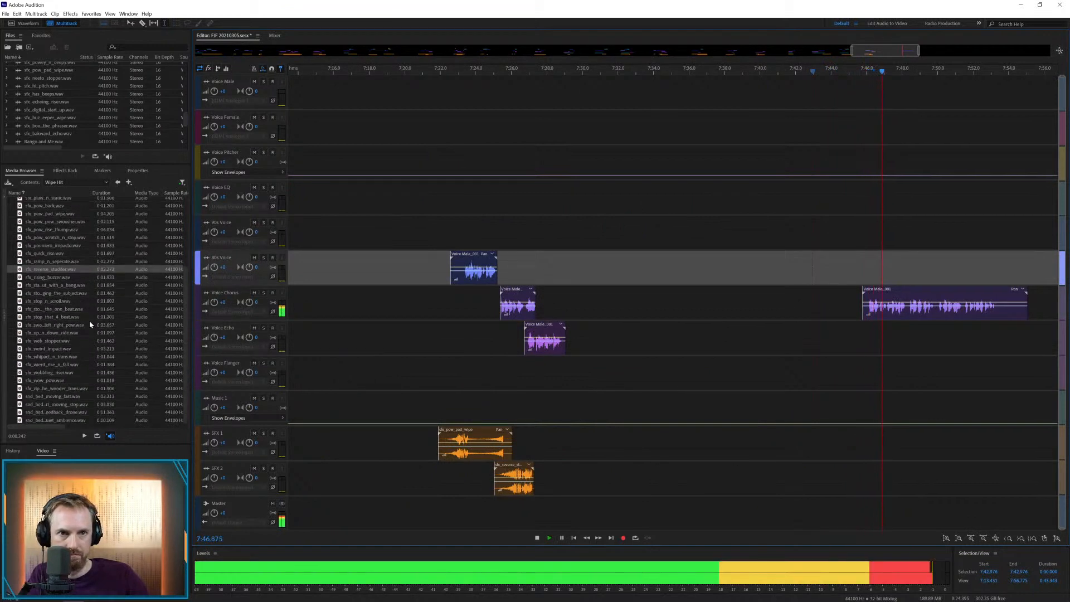
left_click_drag(68, 412, 881, 433)
left_click(861, 407)
key("space")
key("space")
key("space")
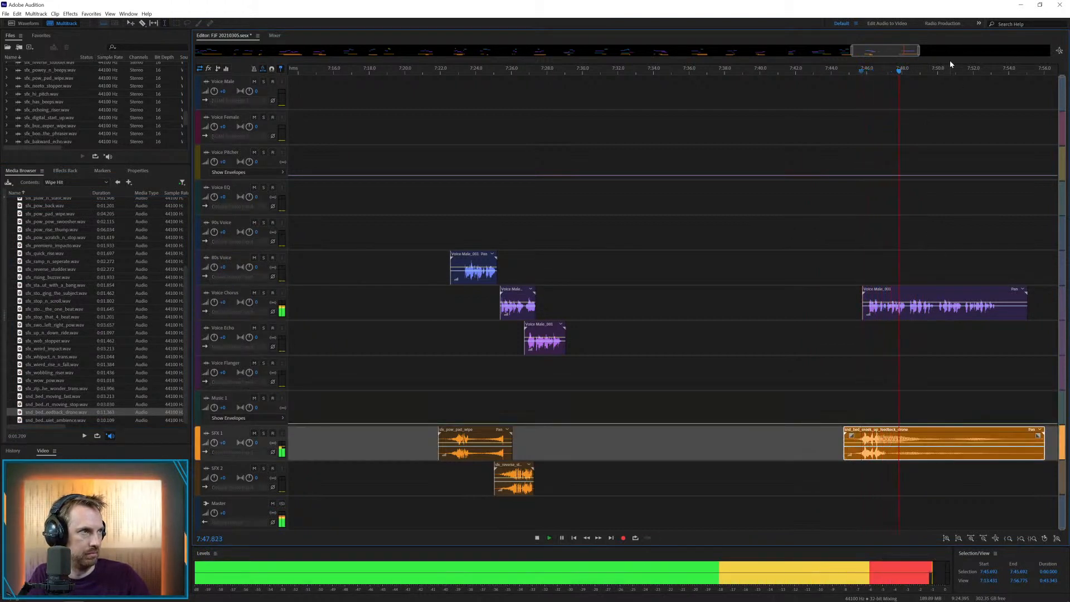
scroll(950, 65, "up", 4)
key("space")
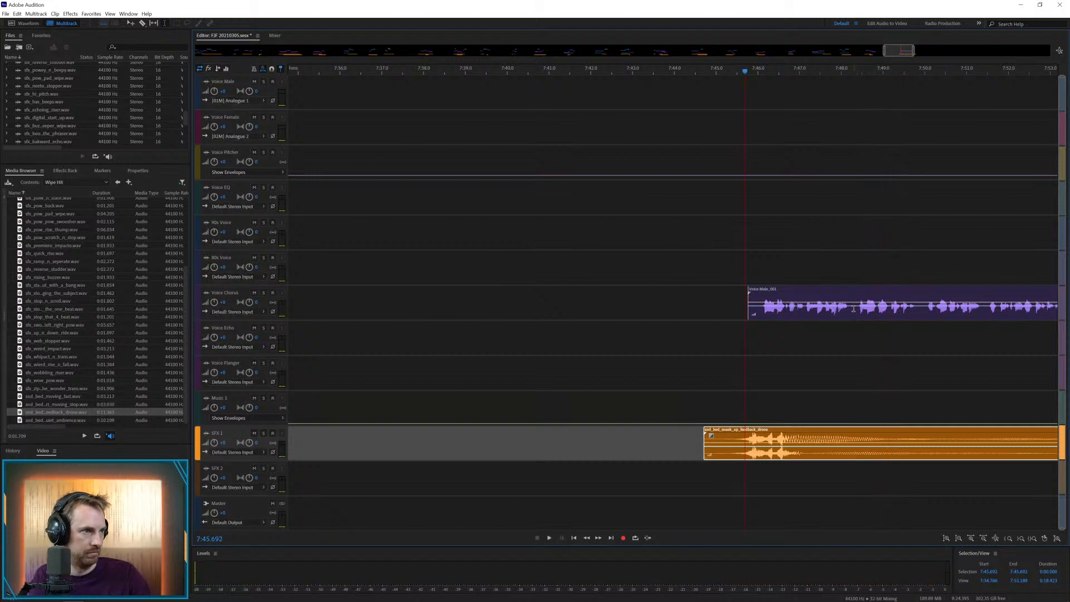
Cut the Voice Chorus clip at about 7:48.4 and 7:49.9, moving the middle part to the track below Voice EQ and the last to Voice Echo
left_click(857, 312)
key("ctrl+k")
left_click_drag(918, 317, 923, 316)
key("Delete")
left_click(897, 334)
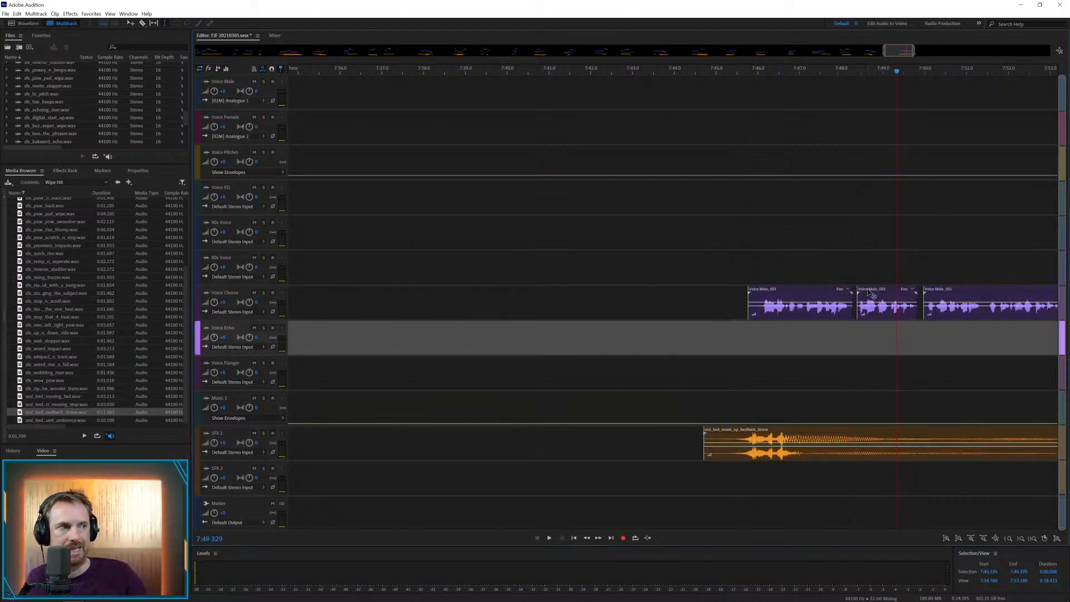
left_click_drag(869, 290, 861, 240)
left_click_drag(947, 292, 918, 330)
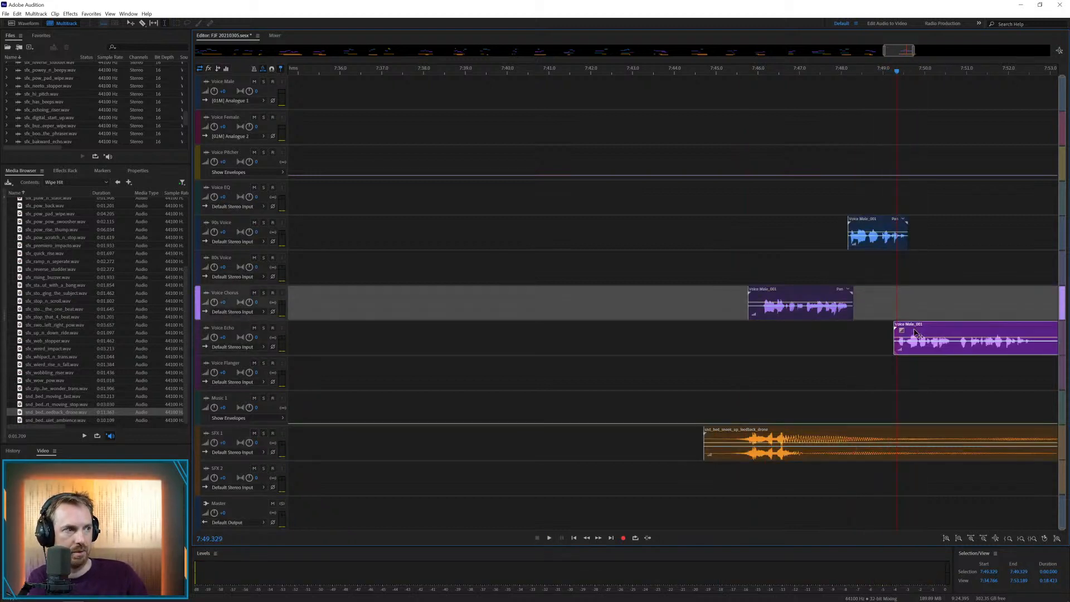
Play the join at about 7:48 and add a short fade-out to the end of the Voice Chorus clip
left_click(817, 335)
key("space")
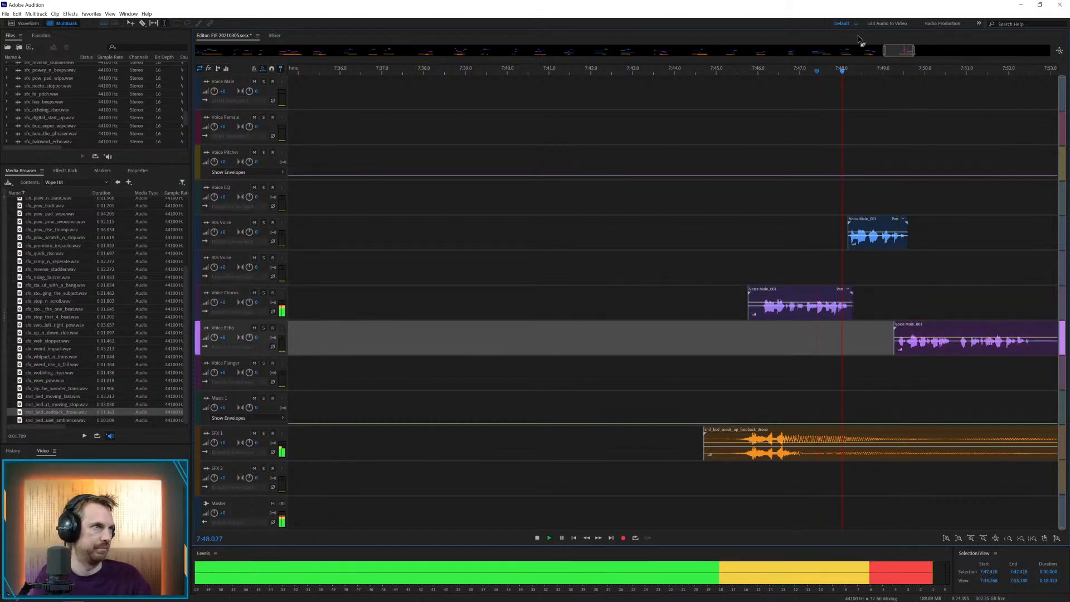
left_click_drag(898, 50, 913, 51)
key("space")
left_click(448, 305)
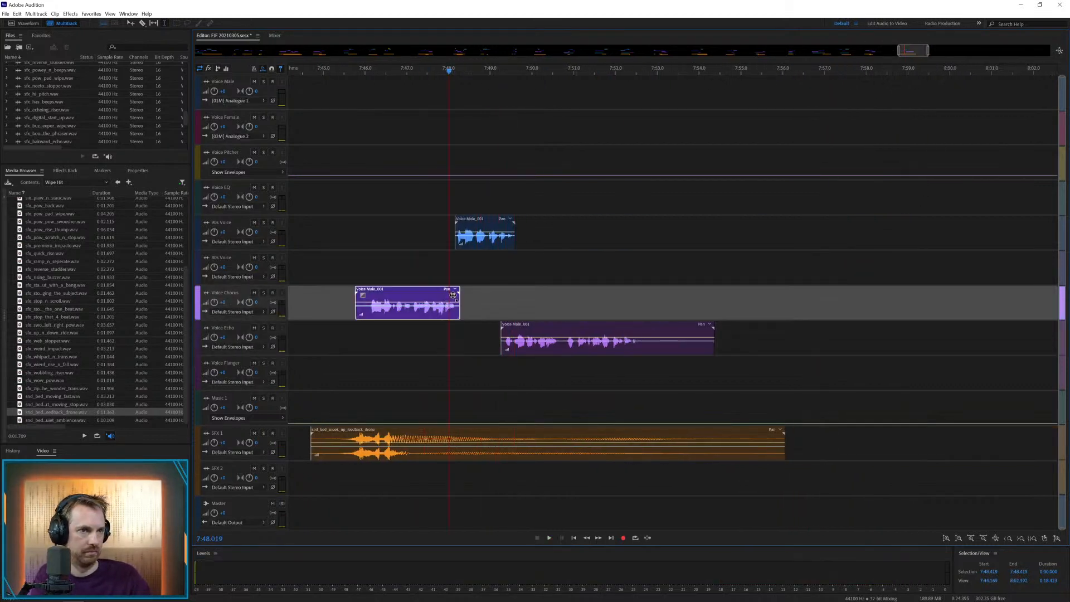
left_click(422, 271)
key("space")
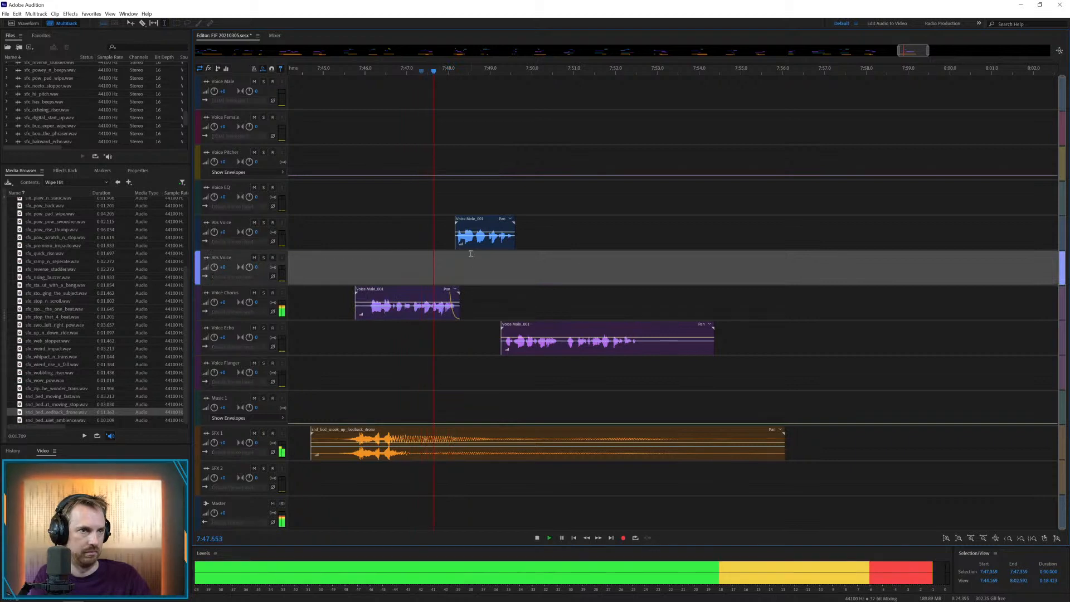
Divide the Voice Echo clip, moving its first part to Voice Flanger at about 7:49.6 and the rest above Voice Chorus at about 7:50.9
left_click_drag(530, 330, 545, 362)
left_click(497, 306)
key("space")
key("Delete")
left_click(558, 370)
left_click_drag(641, 334, 630, 264)
left_click(516, 270)
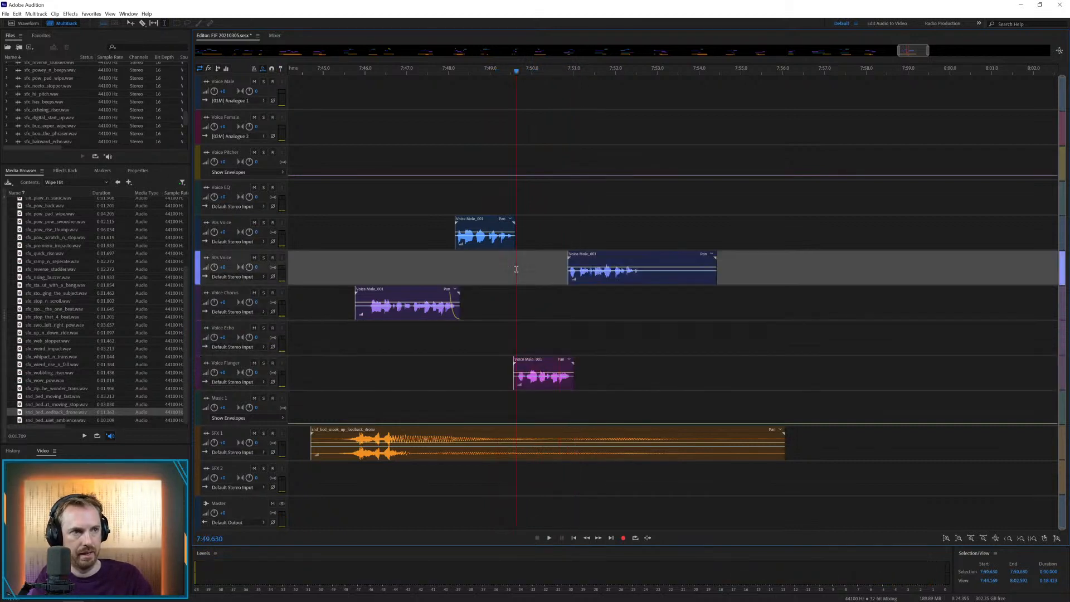
key("space")
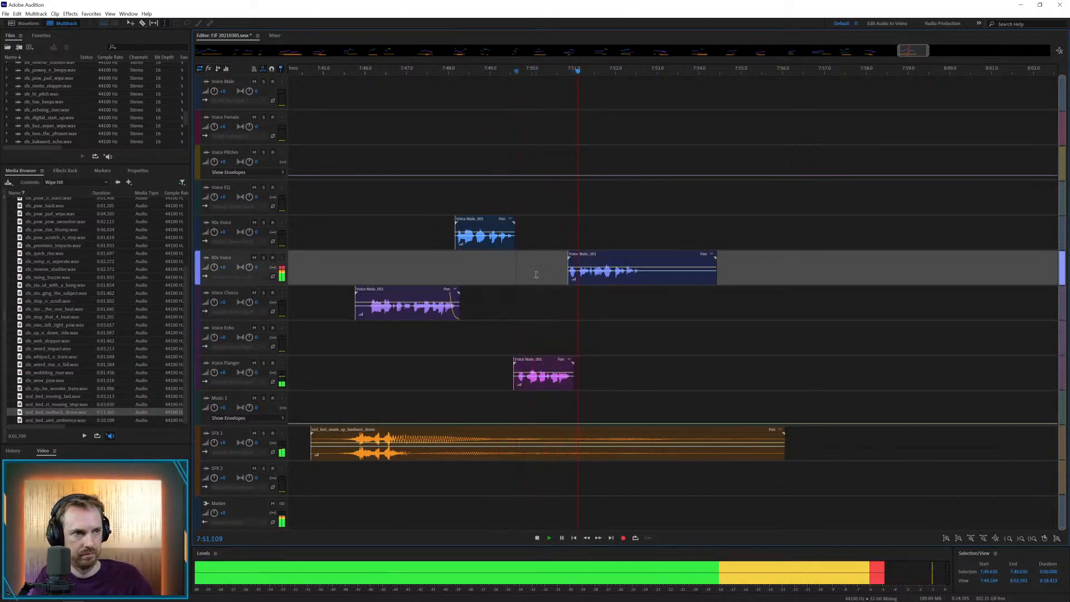
Delete the tail of the last voice clip from about 7:52.6 and save the session
left_click_drag(642, 277, 815, 277)
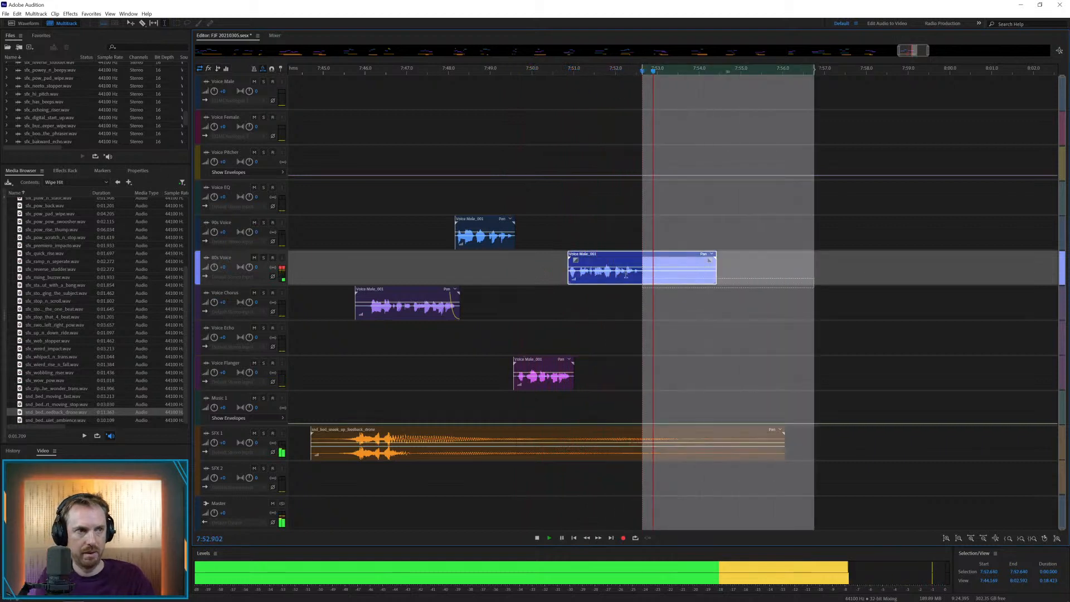
key("Delete")
key("space")
left_click(615, 258)
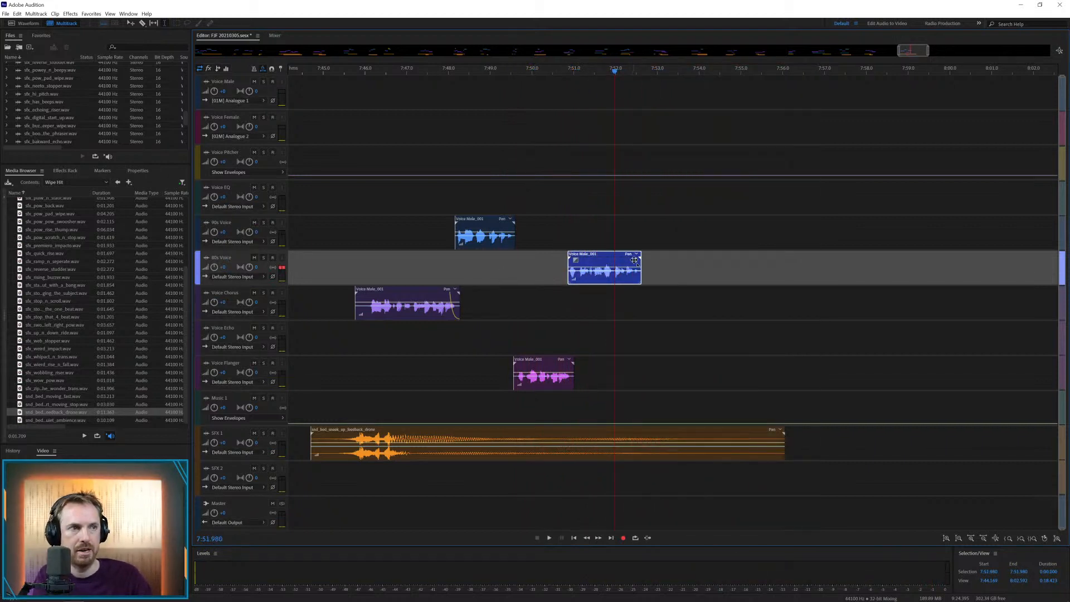
left_click(611, 234)
key("backslash")
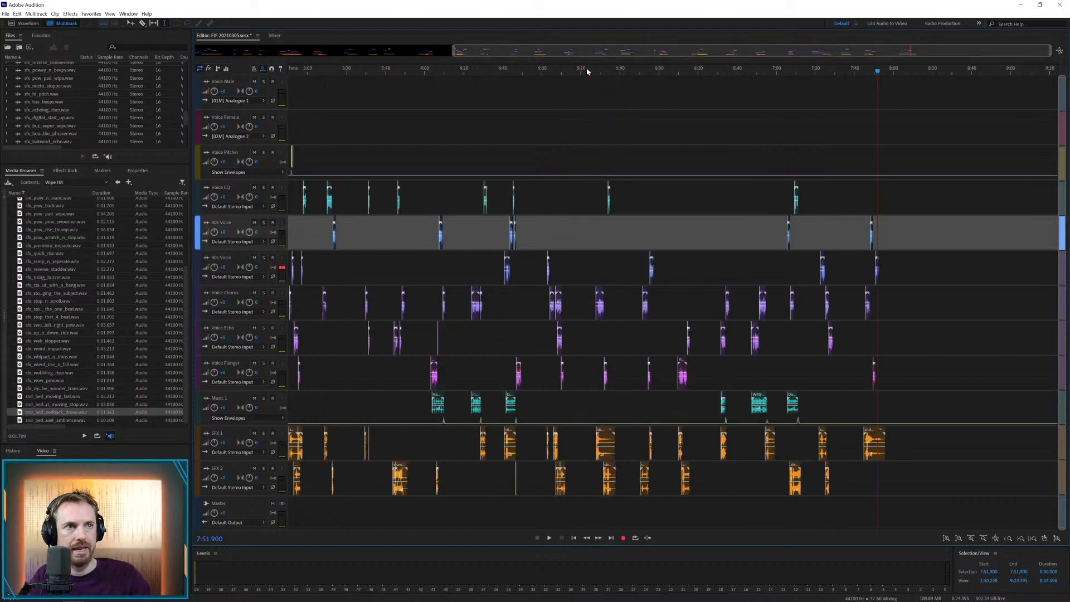
key("ctrl+s")
Record a new take over the end of Voice Female_001.wav from about 3:30.3 and save the file
scroll(68, 130, "down", 5)
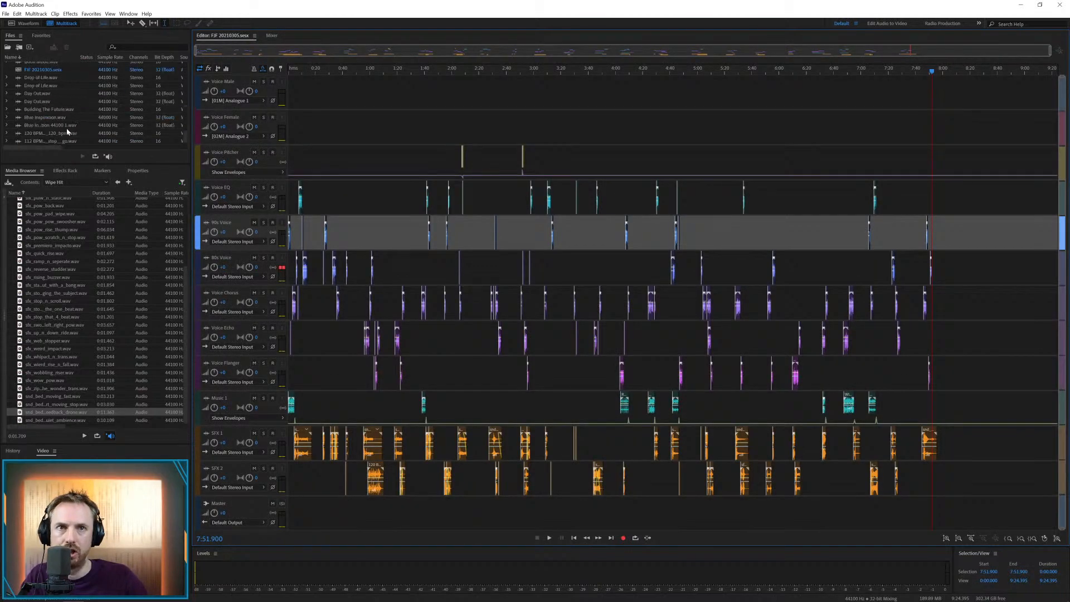
scroll(67, 132, "down", 5)
double_click(48, 82)
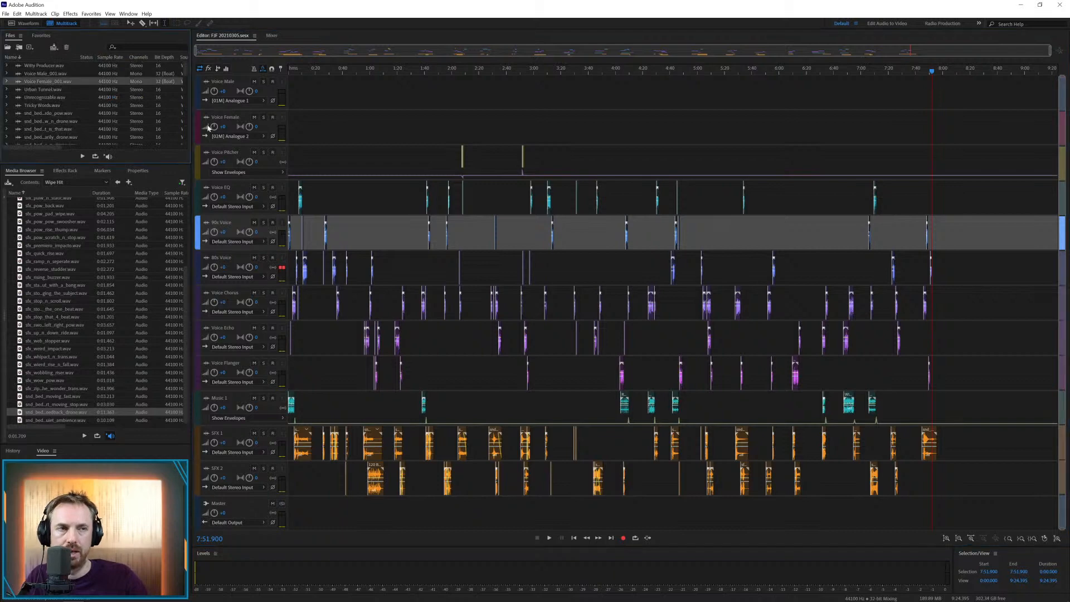
left_click_drag(965, 139, 1036, 139)
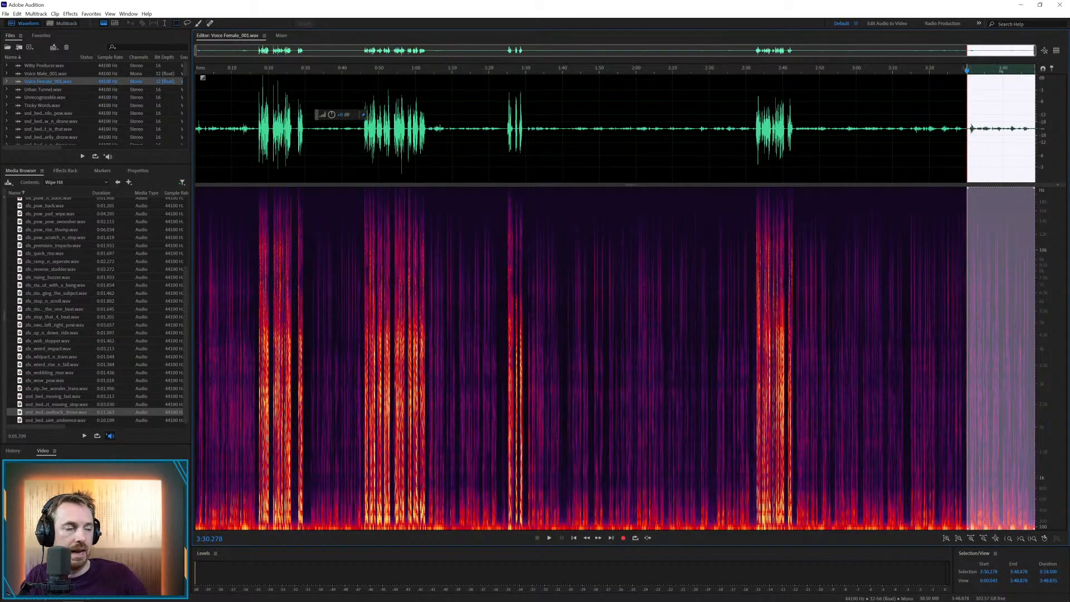
left_click(624, 537)
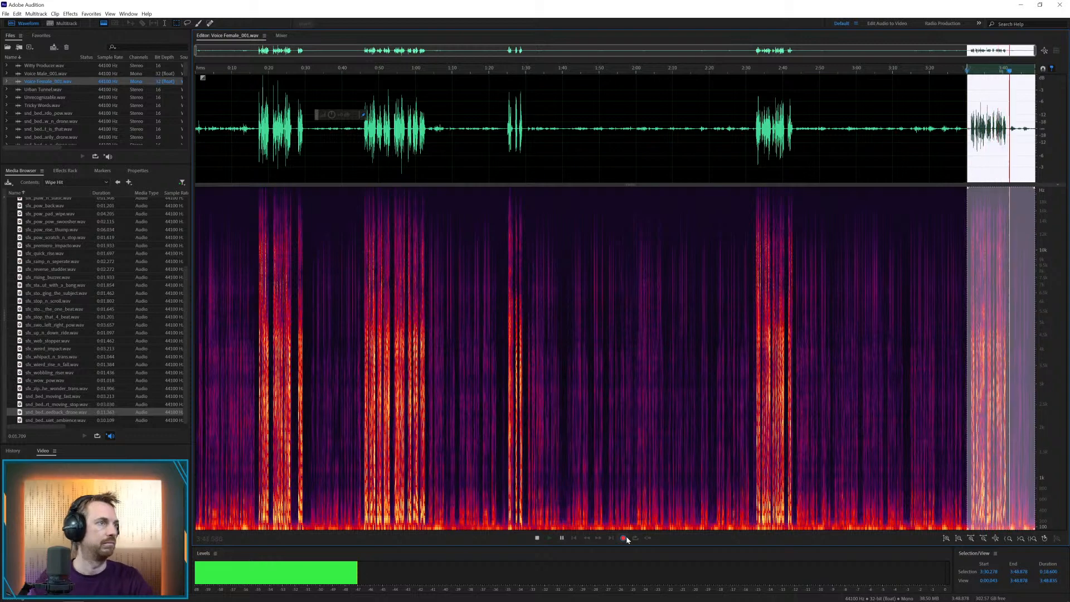
left_click(625, 538)
left_click(391, 133)
key("ctrl+s")
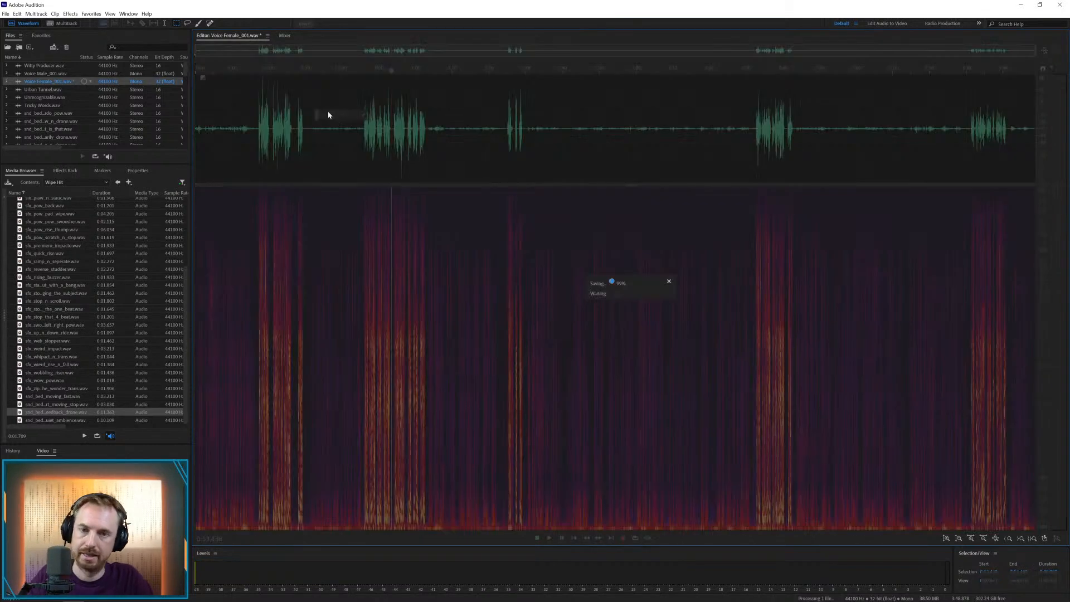
Add Voice Female_001.wav to Voice Chorus in the multitrack session, keeping only the newest take and starting it at about 8:05.5
left_click(66, 23)
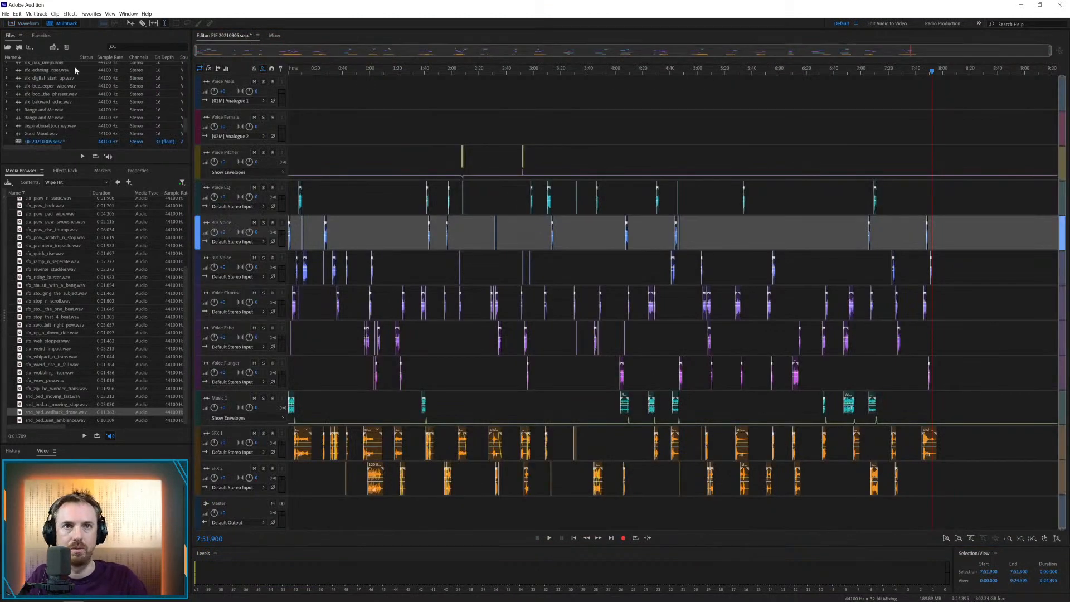
scroll(75, 69, "up", 5)
left_click_drag(48, 81, 950, 304)
scroll(837, 68, "down", 2)
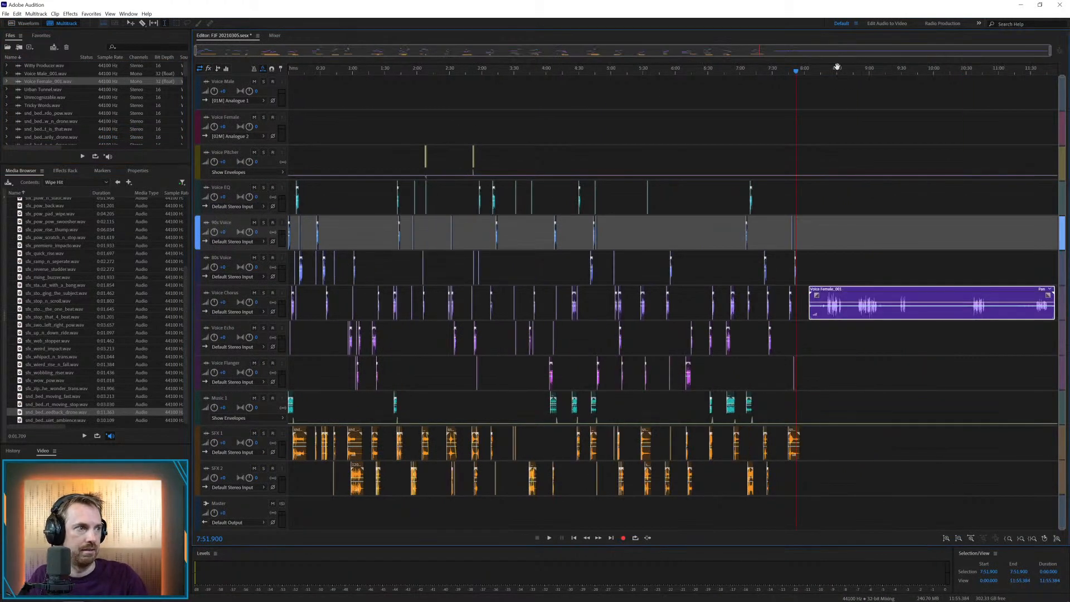
left_click_drag(1033, 311, 805, 306)
key("Delete")
left_click_drag(1043, 292, 819, 313)
Play the female voice clip and delete its section from about 8:13.0 to 8:14.0
left_click(819, 324)
key("space")
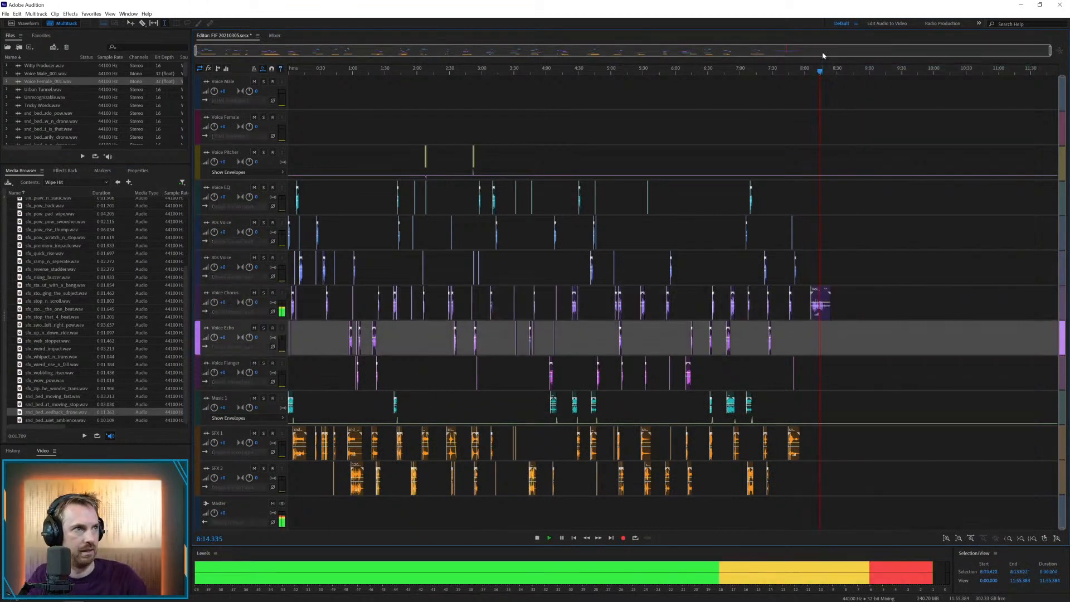
scroll(816, 68, "up", 5)
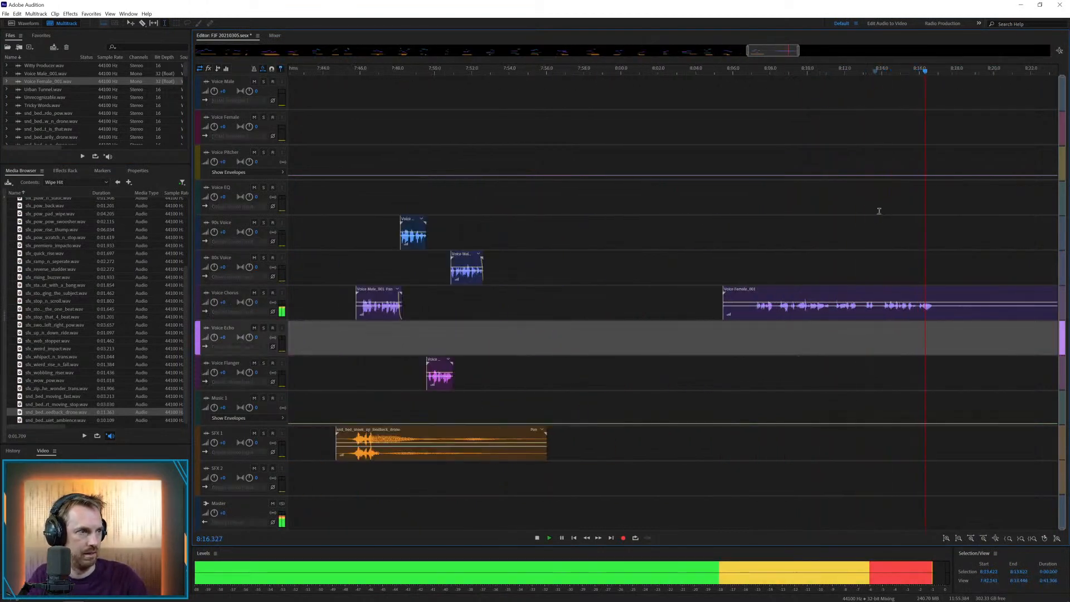
left_click(866, 312)
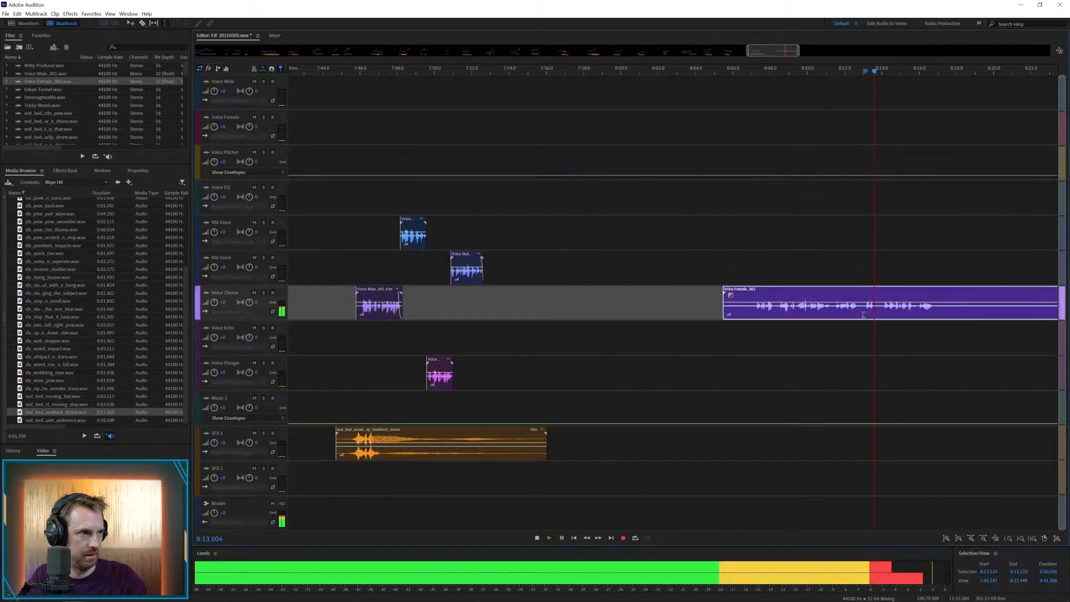
key("space")
left_click_drag(863, 313, 881, 330)
key("Delete")
left_click(880, 332)
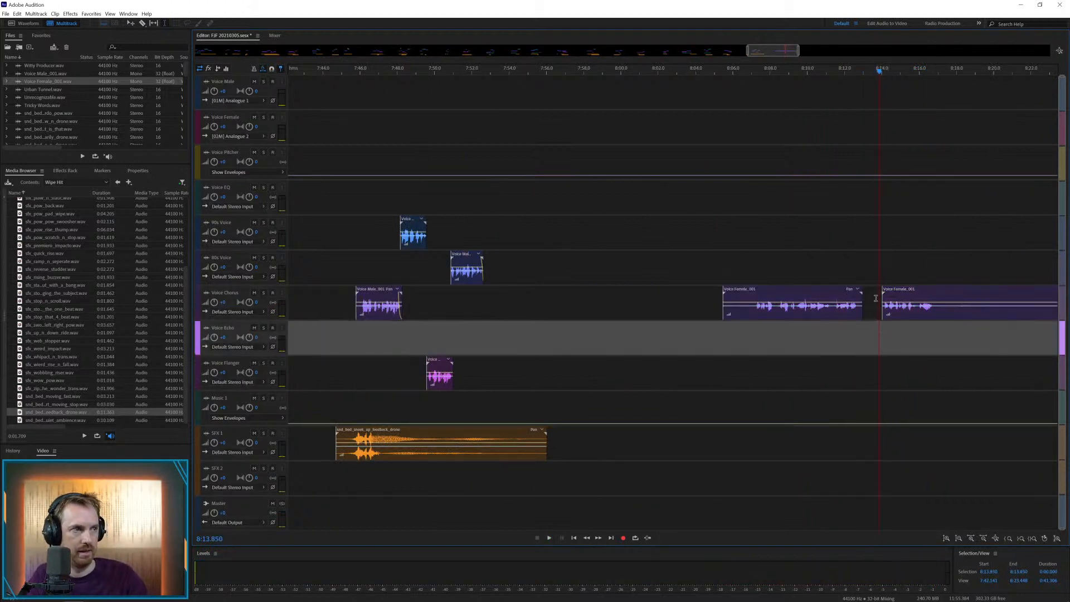
Delete the lead-in of the first female voice clip up to about 8:07.2
left_click(756, 313)
key("space")
key("space")
left_click_drag(754, 313, 705, 310)
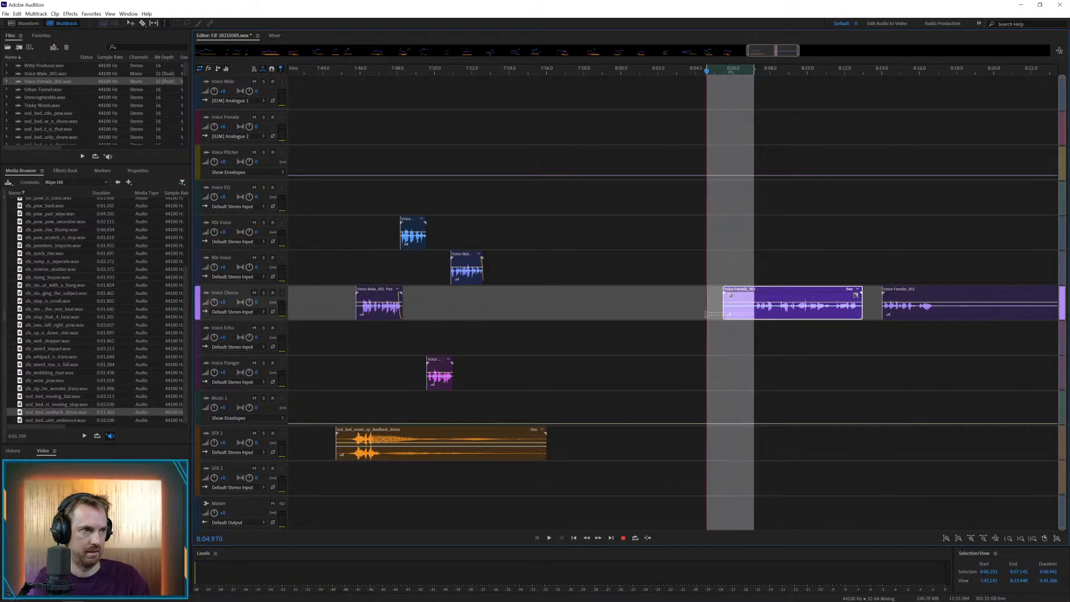
key("Delete")
Cut that clip at about 8:08.2 and move the second part to the track above Voice Chorus, starting at about 8:08.1
left_click_drag(774, 315, 784, 277)
key("Delete")
left_click(791, 335)
left_click(791, 290)
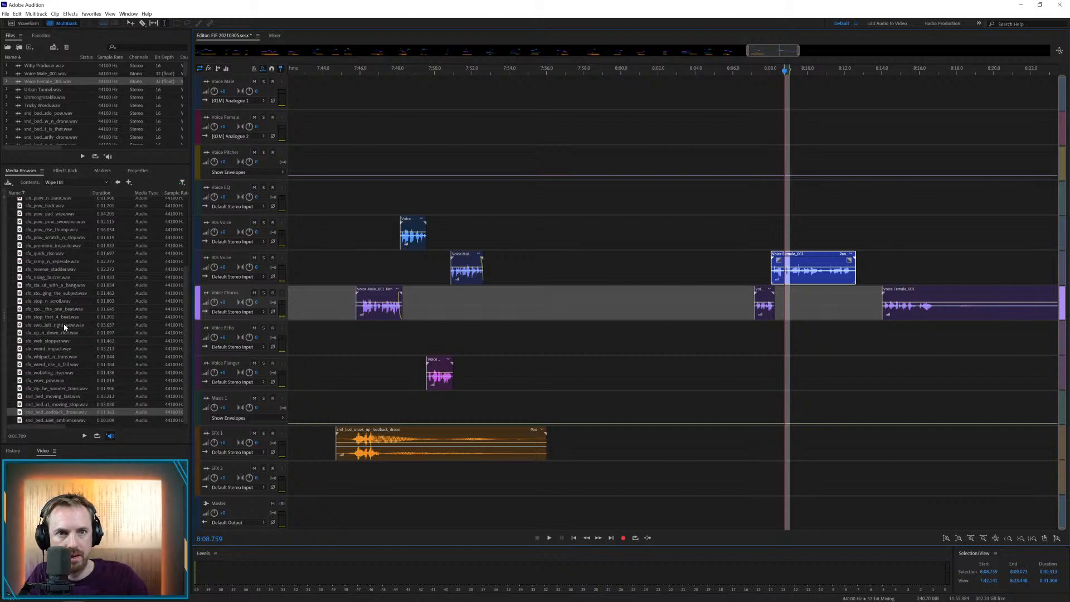
Place the sfx_swoosh_left_right_pow effect on SFX 1 at about 8:07.1 and play it with the female voice
left_click_drag(64, 327, 752, 429)
left_click(759, 411)
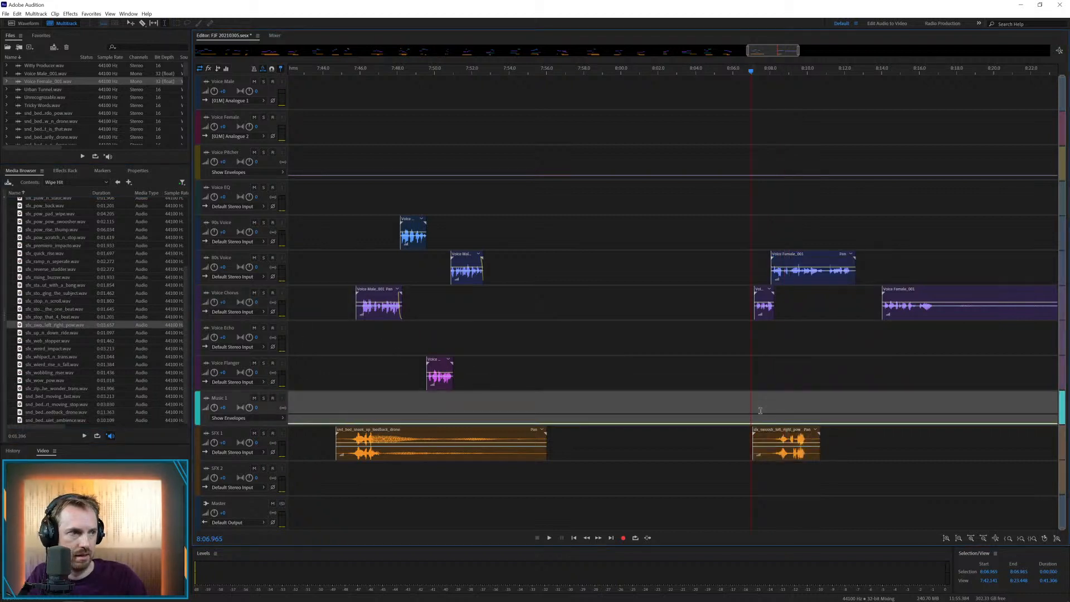
key("space")
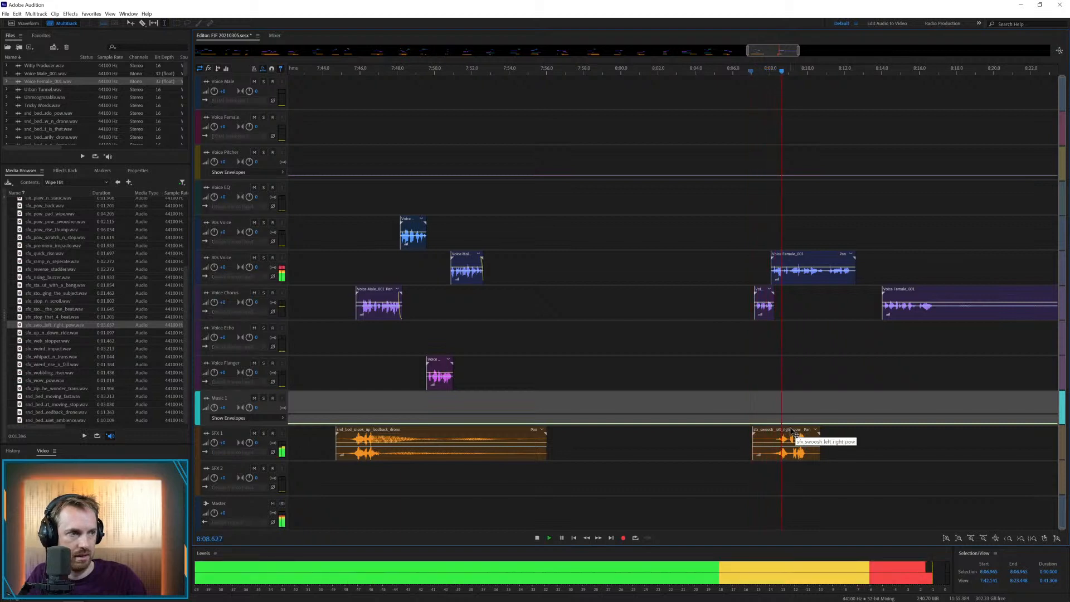
key("space")
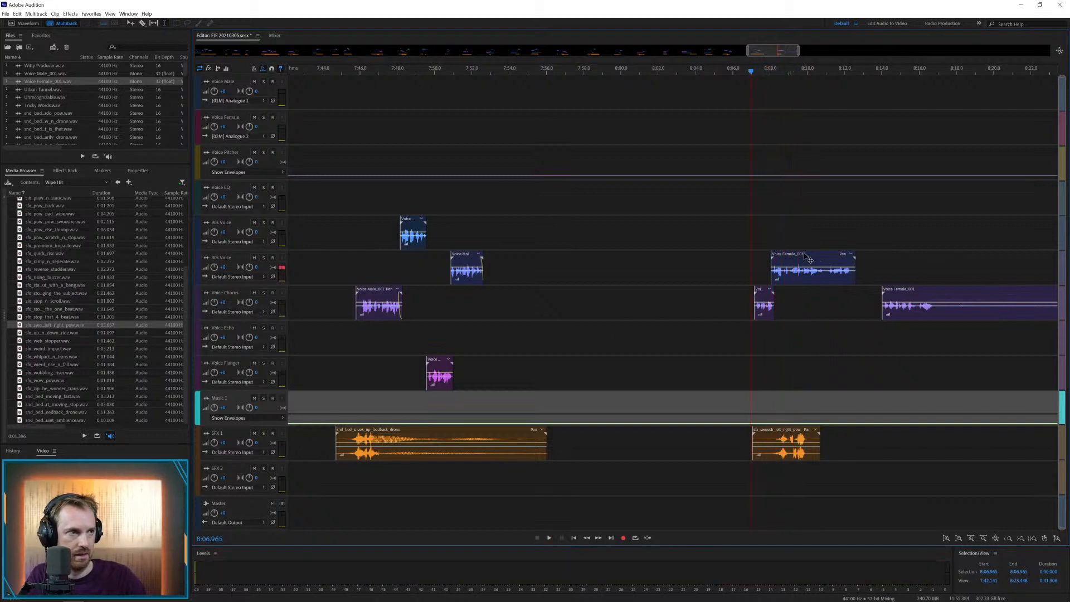
Move the second female voice part to the track below Voice EQ, and add sfx_pow_pad_wipe.wav to SFX 2 at about 8:06.5
left_click_drag(805, 257, 792, 226)
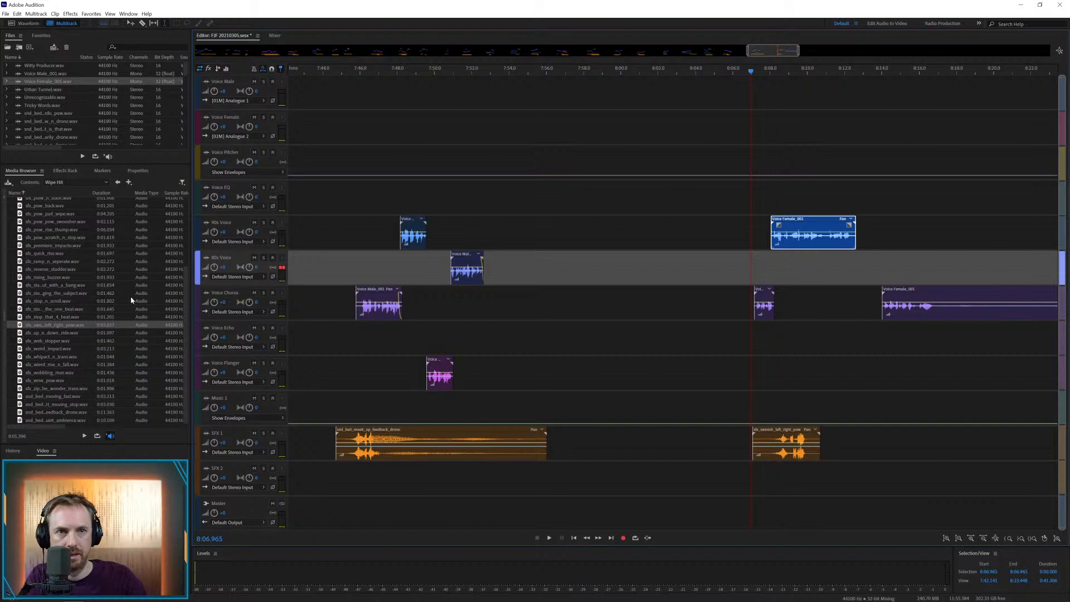
left_click_drag(58, 214, 806, 462)
key("space")
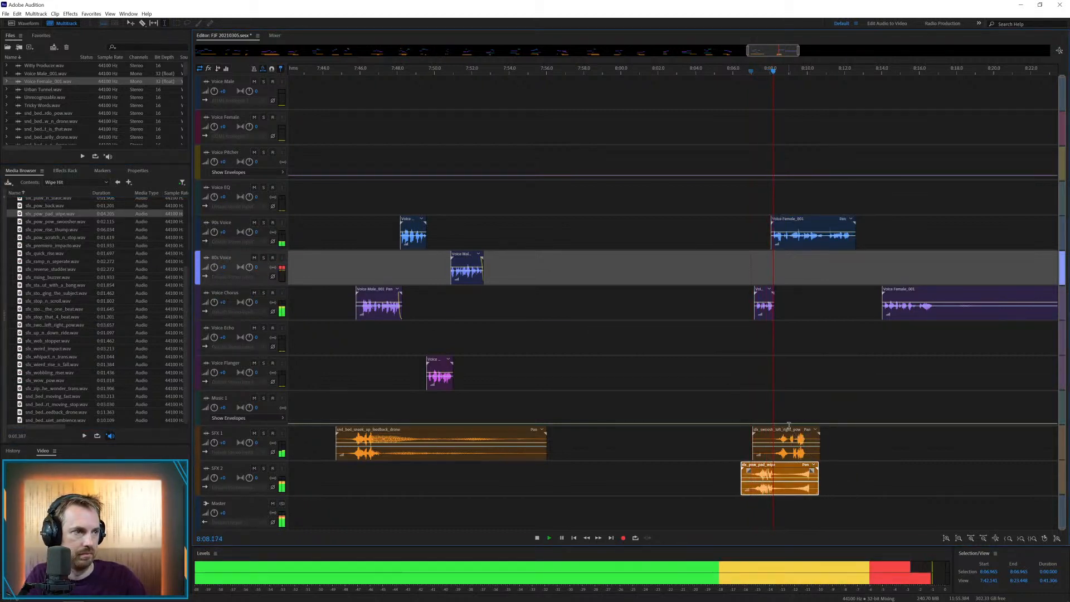
Shift the swoosh effect on SFX 1 to start at about 8:08.8 and play it with the female voice
left_click_drag(791, 429, 824, 429)
key("space")
left_click(783, 411)
key("space")
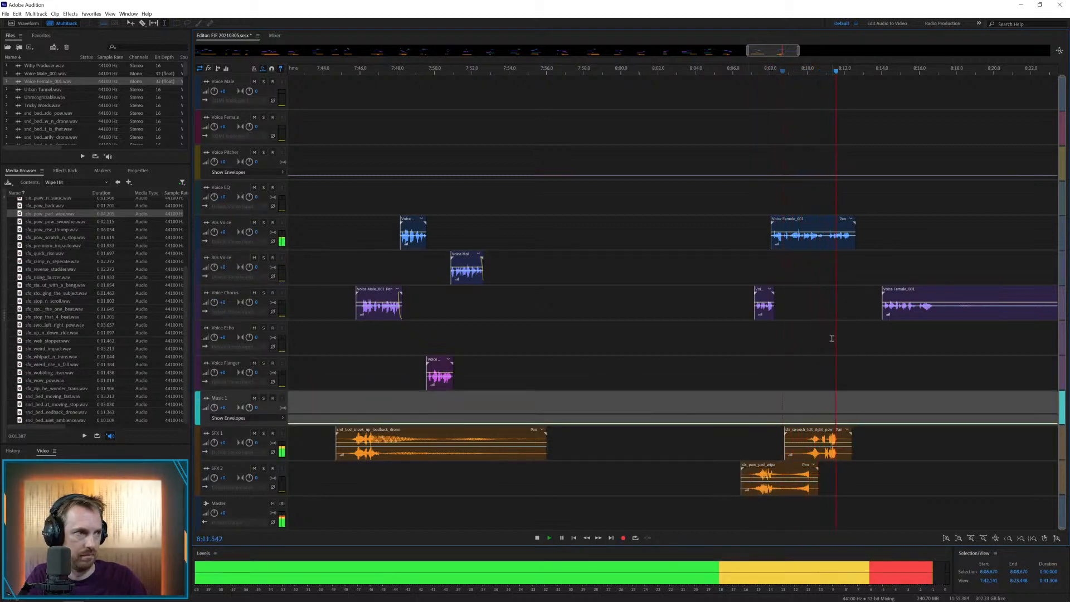
key("space")
Move the last female voice clip to Voice Echo at about 8:12.6, and add snd_bed_short_moving_stop to SFX 2 at about 8:11.9
left_click_drag(901, 291, 873, 327)
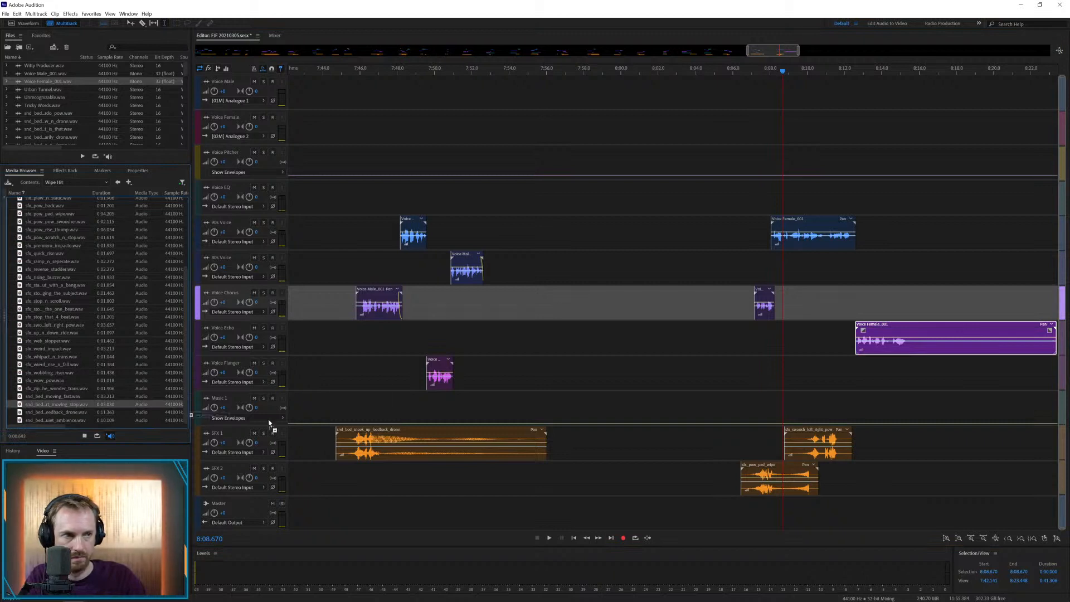
left_click_drag(269, 423, 879, 468)
left_click(842, 482)
key("space")
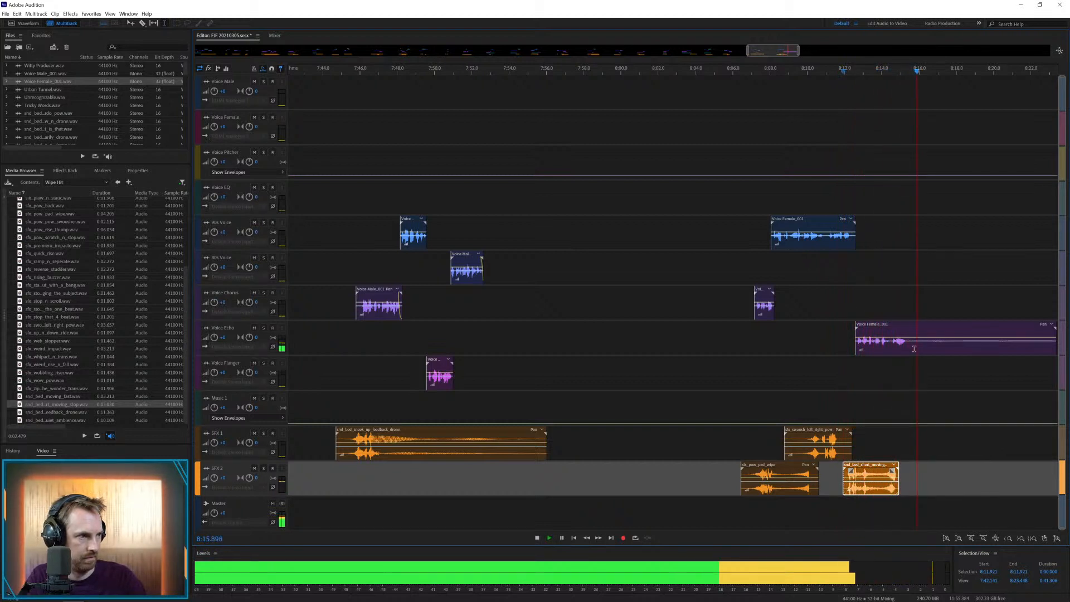
Remove the tail of the female voice clip on Voice Echo after about 8:15.5 and show the whole session
key("space")
left_click_drag(910, 346, 844, 345)
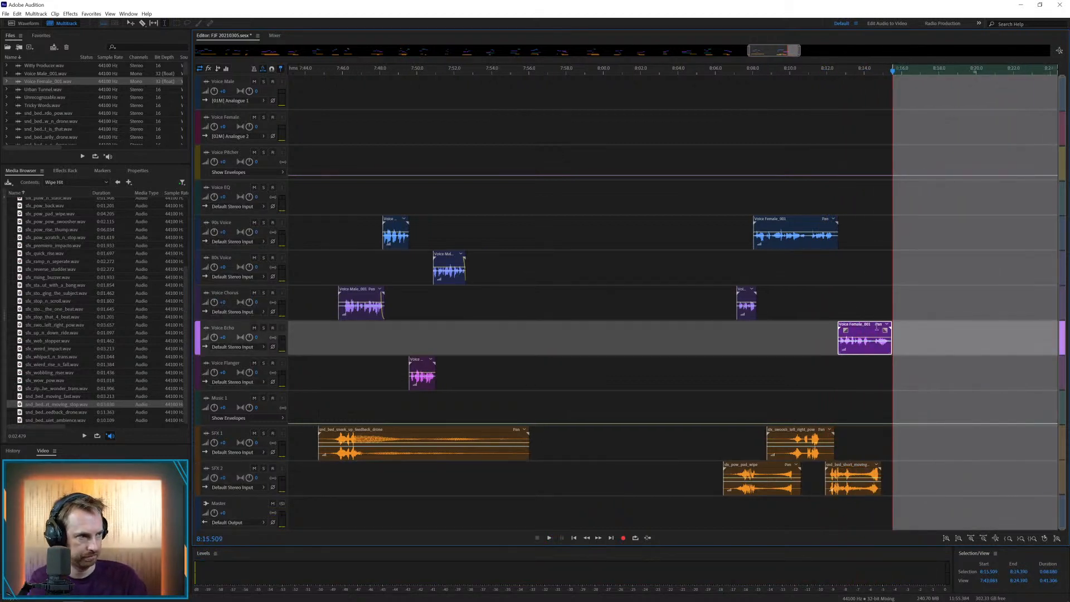
left_click(827, 295)
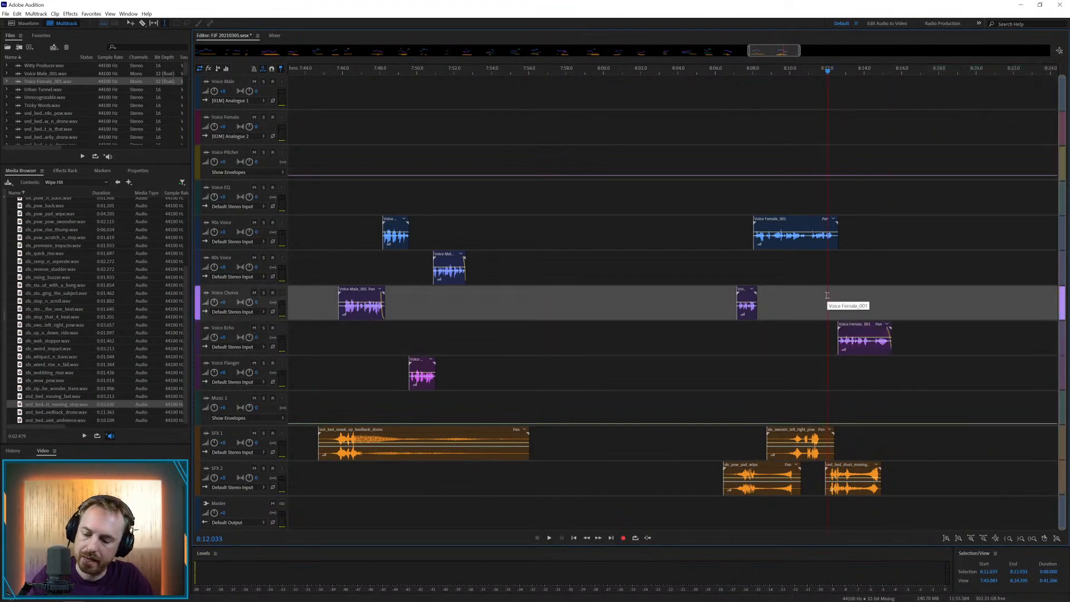
key("backslash")
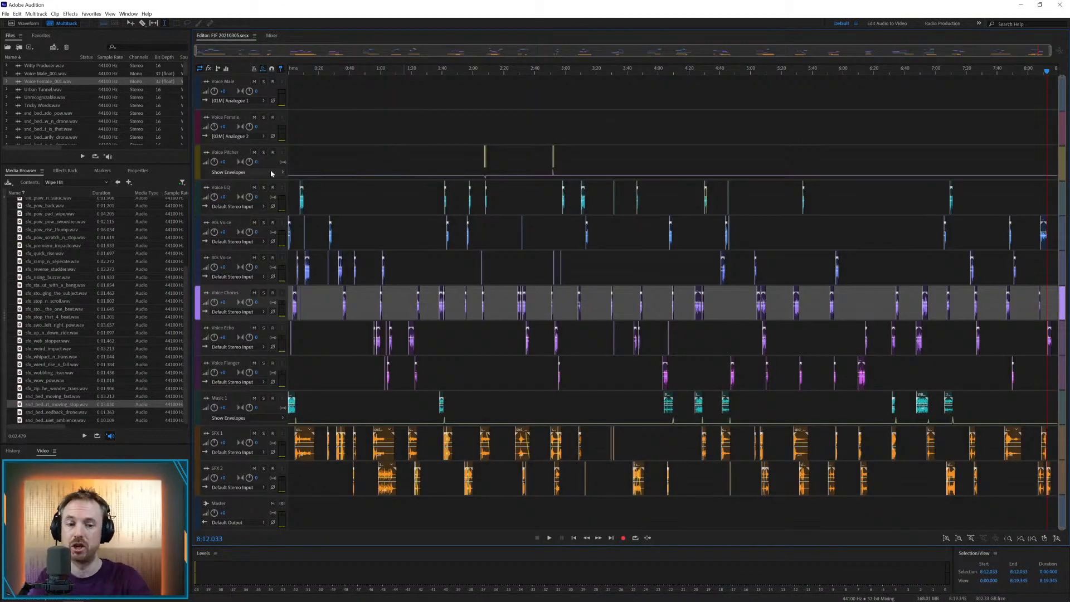